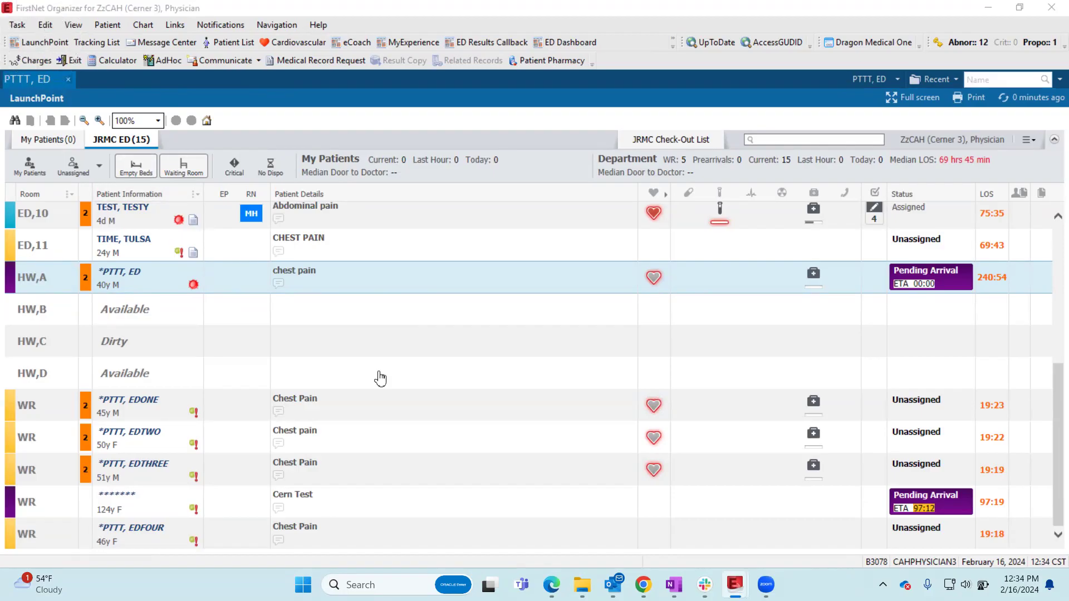
# - Look at the Patient List and the Message Center, and return to LaunchPoint
pyautogui.click(228, 42)
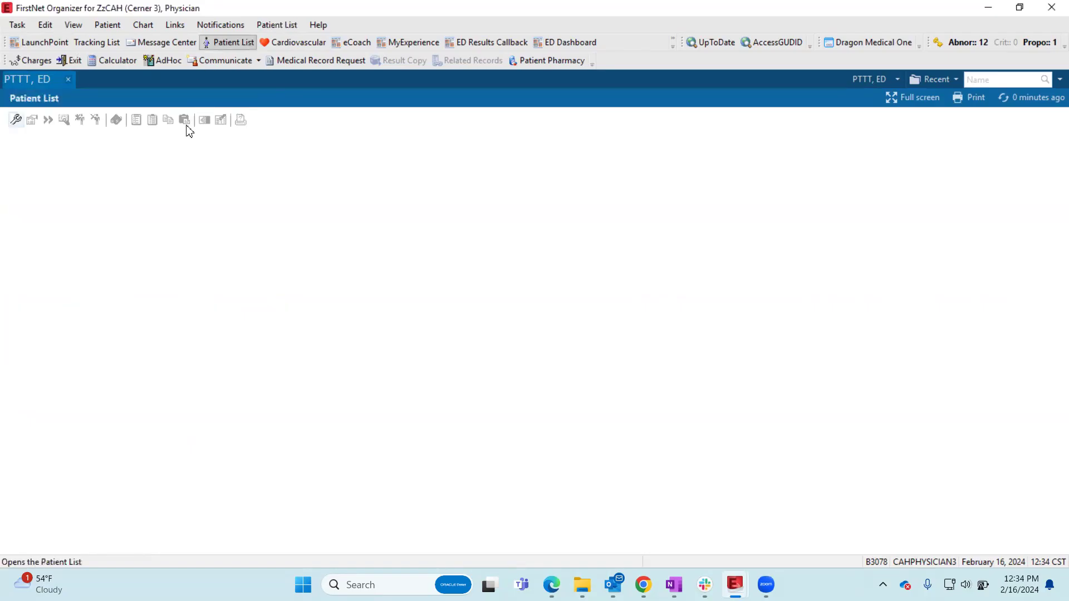
pyautogui.click(164, 43)
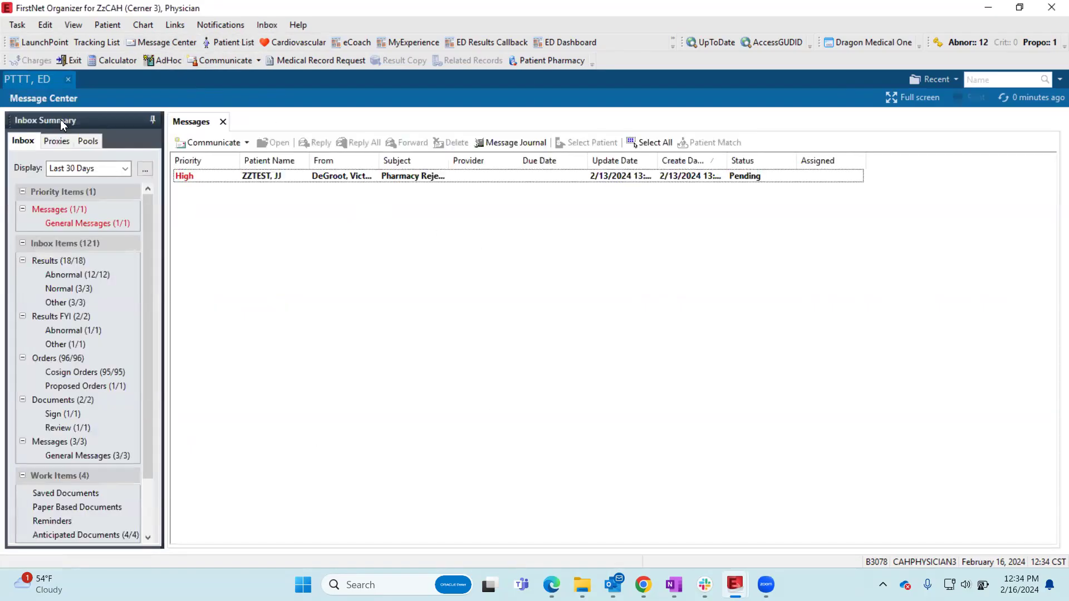
pyautogui.click(38, 45)
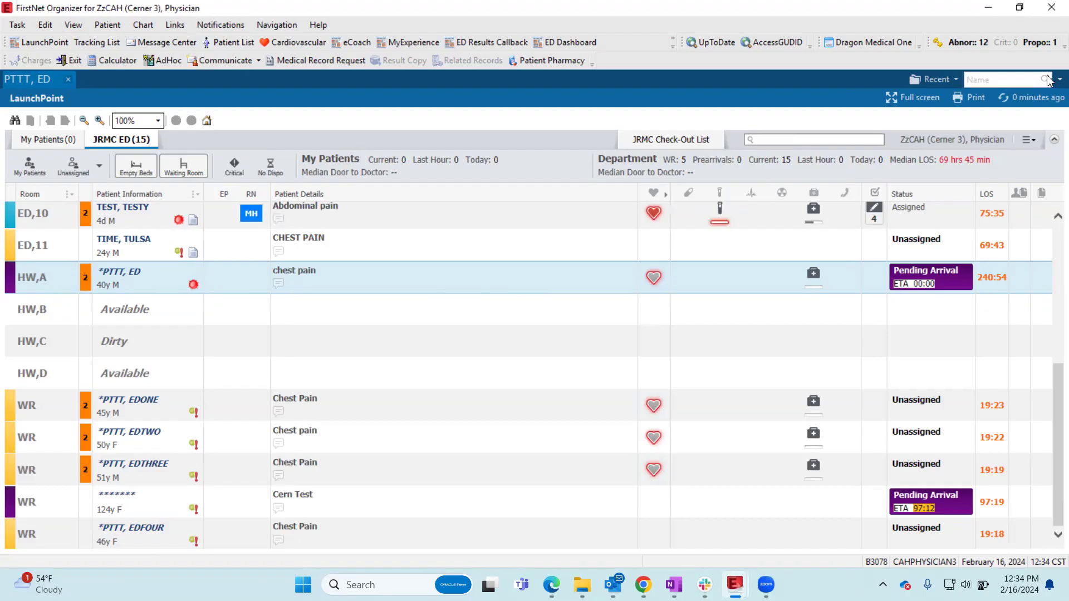
# - Start a provider check-in with the provider role ED Provider and the default relation ED Physician
pyautogui.click(1028, 140)
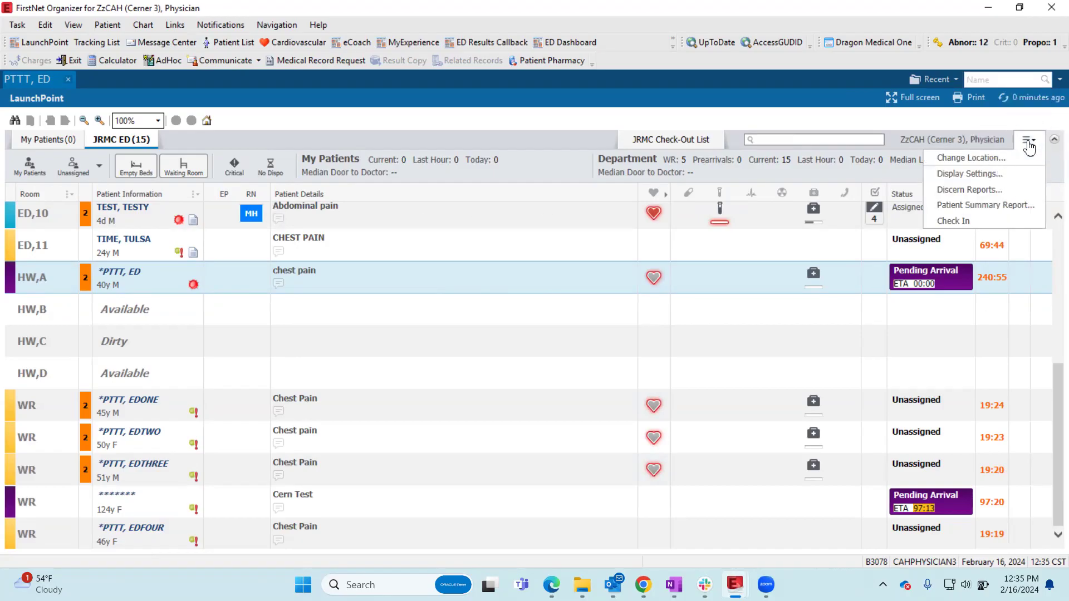
pyautogui.click(946, 223)
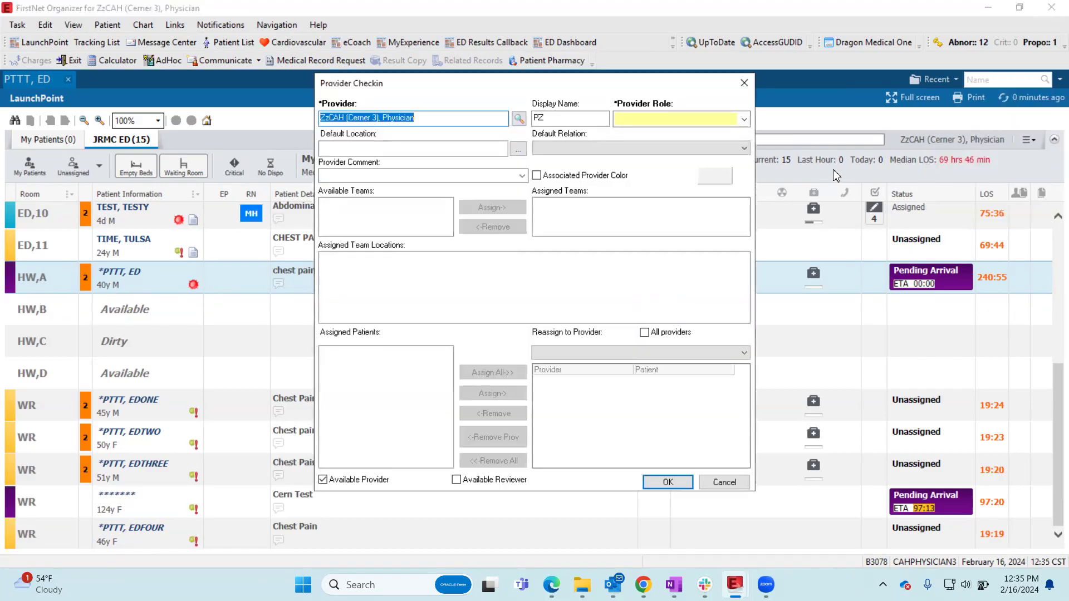
pyautogui.click(745, 121)
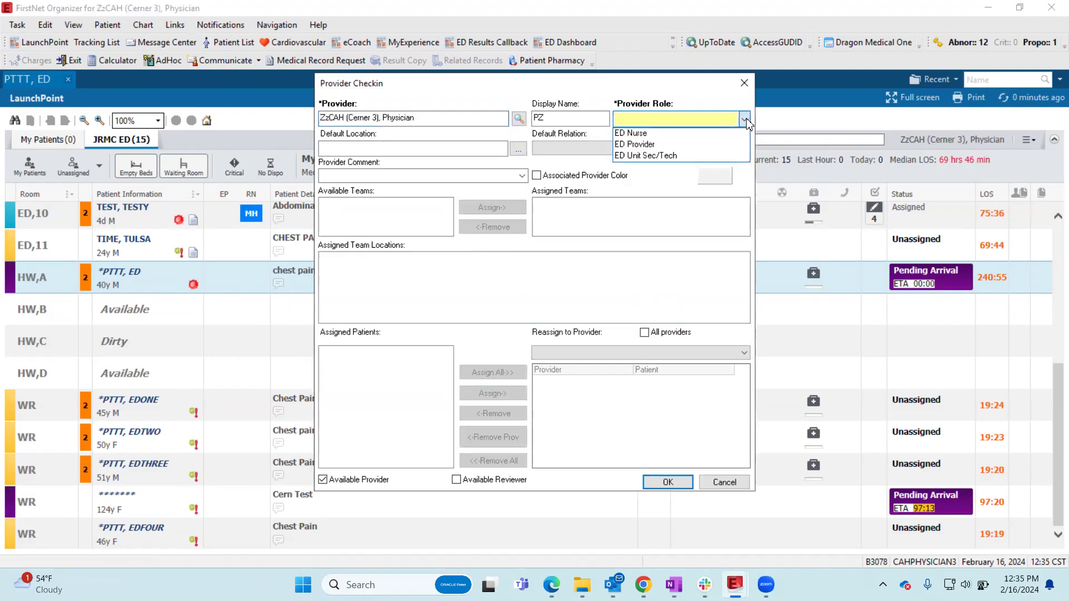
pyautogui.click(649, 146)
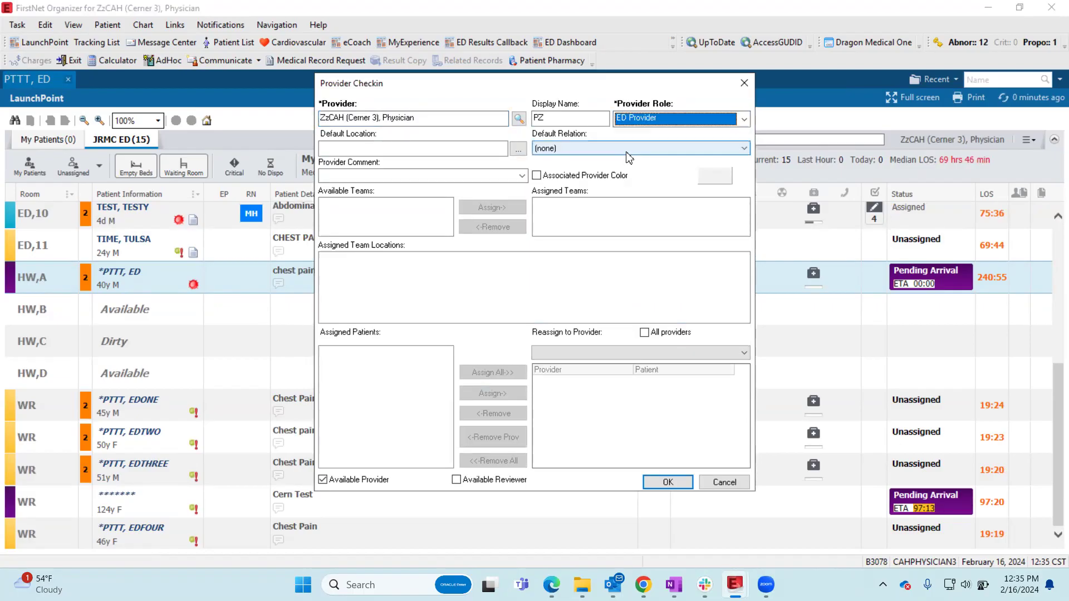
pyautogui.click(587, 148)
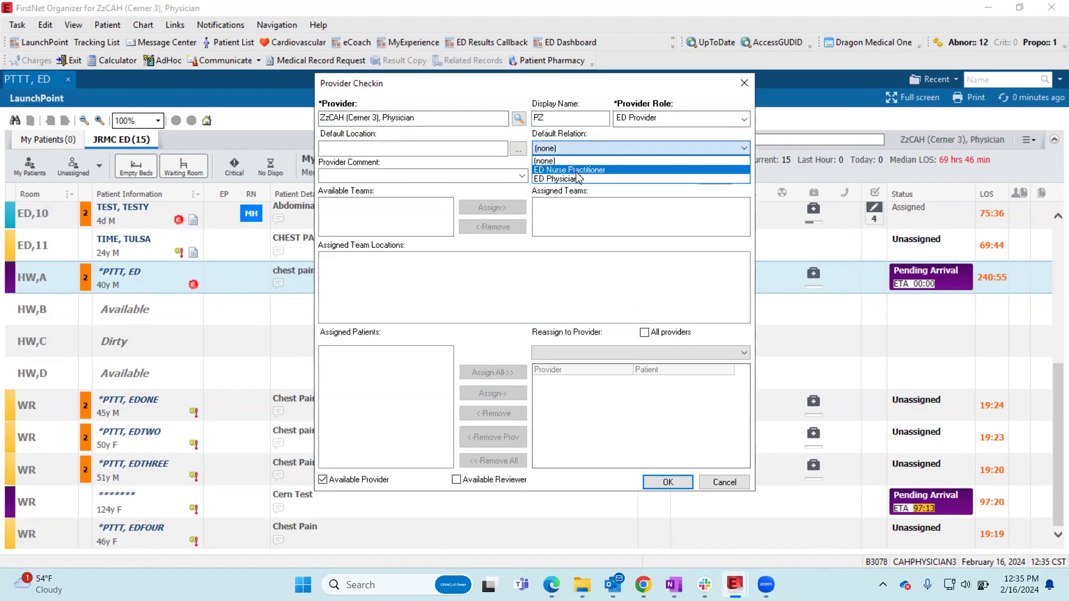
pyautogui.click(561, 179)
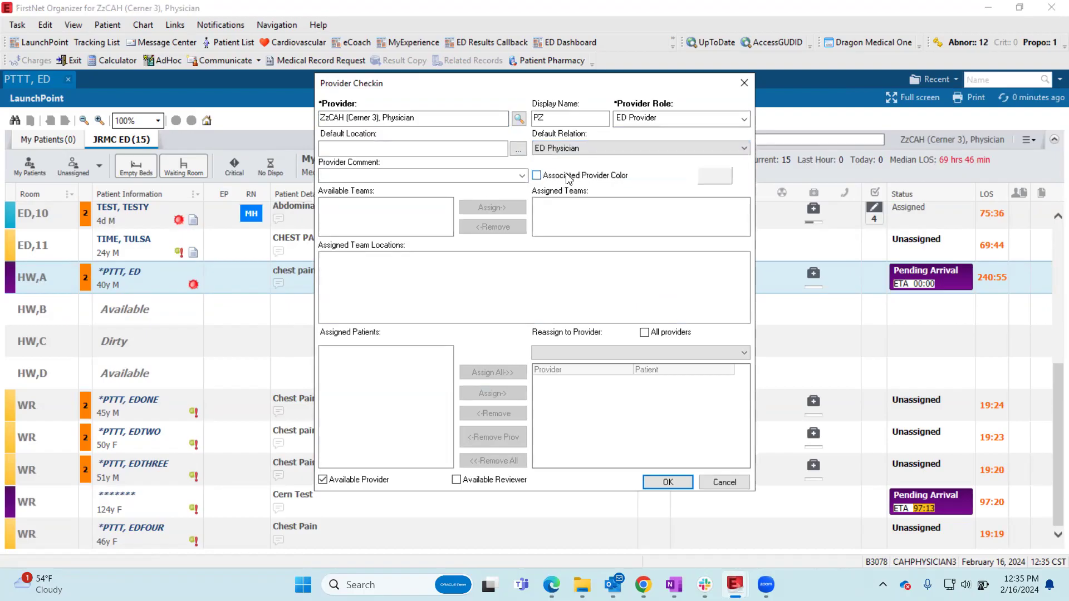
# - Associate a dark red color with the provider and complete the check-in
pyautogui.click(540, 177)
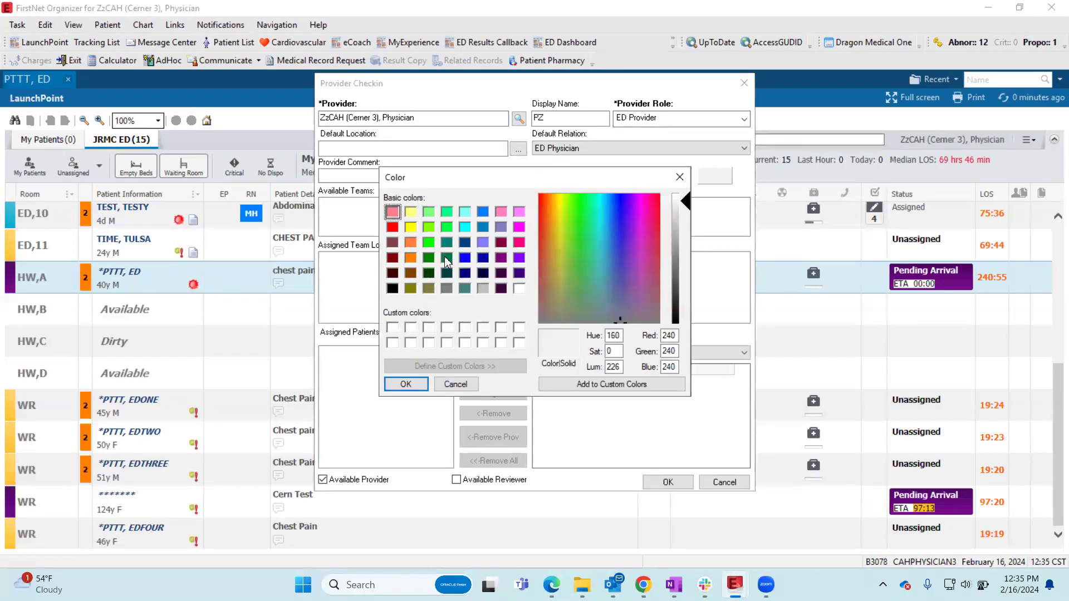
pyautogui.click(446, 257)
pyautogui.click(413, 243)
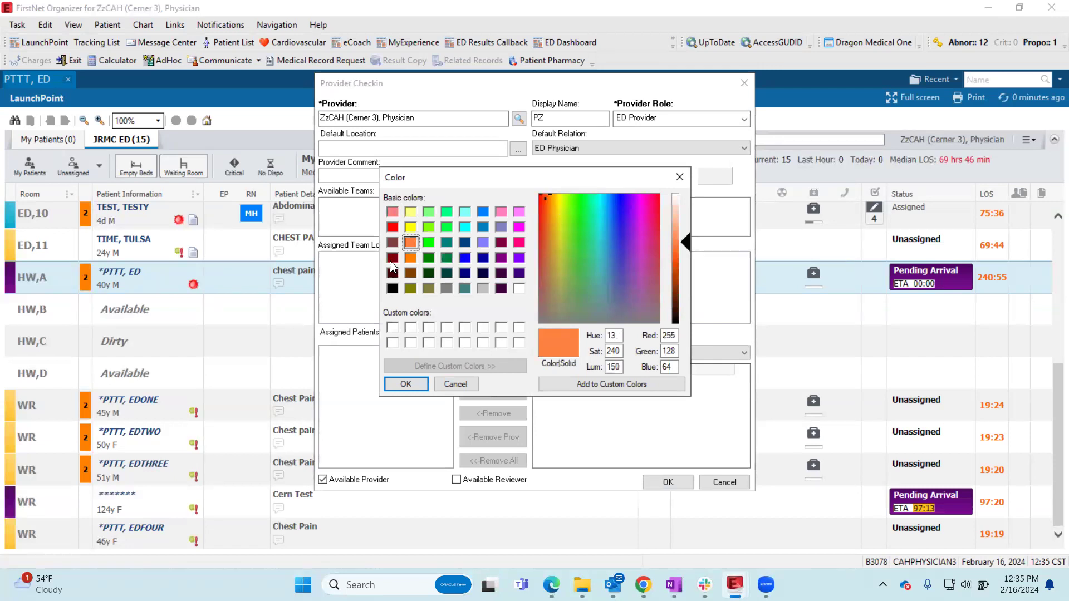
pyautogui.click(392, 258)
pyautogui.click(406, 384)
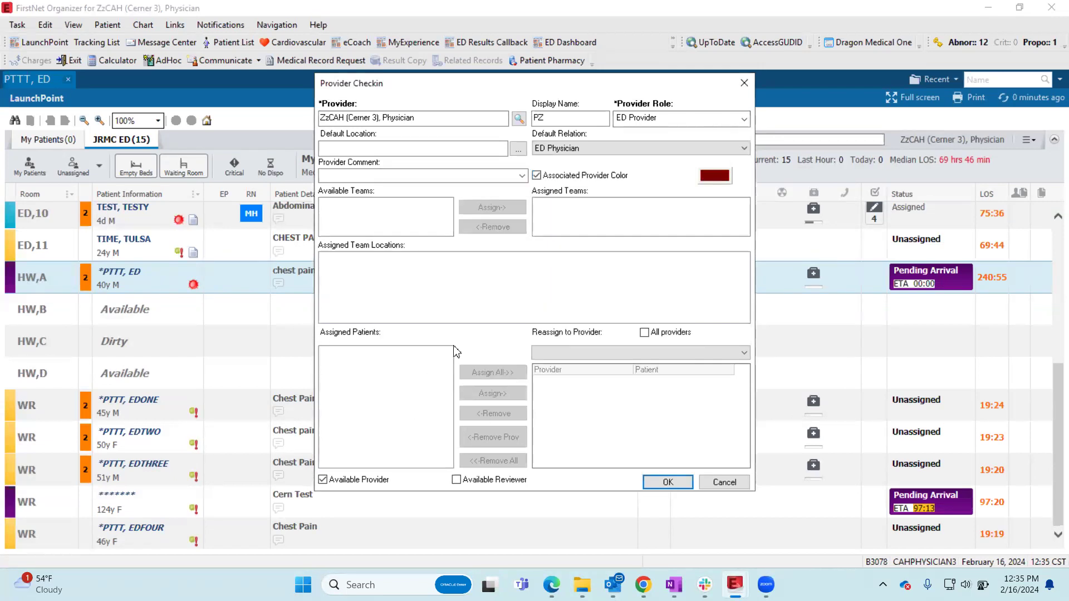
pyautogui.click(661, 484)
pyautogui.click(661, 485)
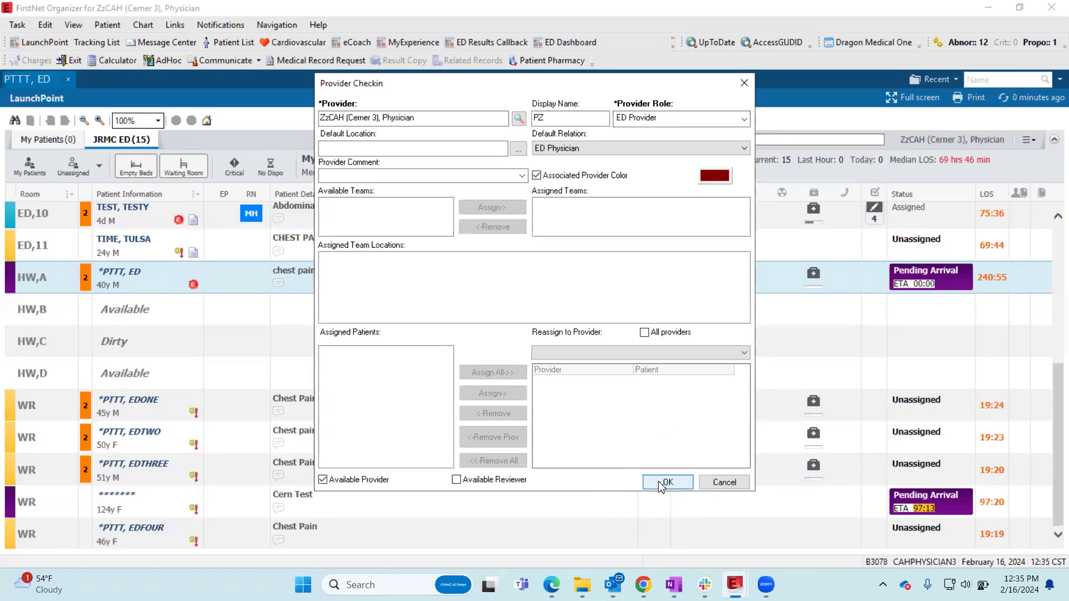
pyautogui.click(661, 484)
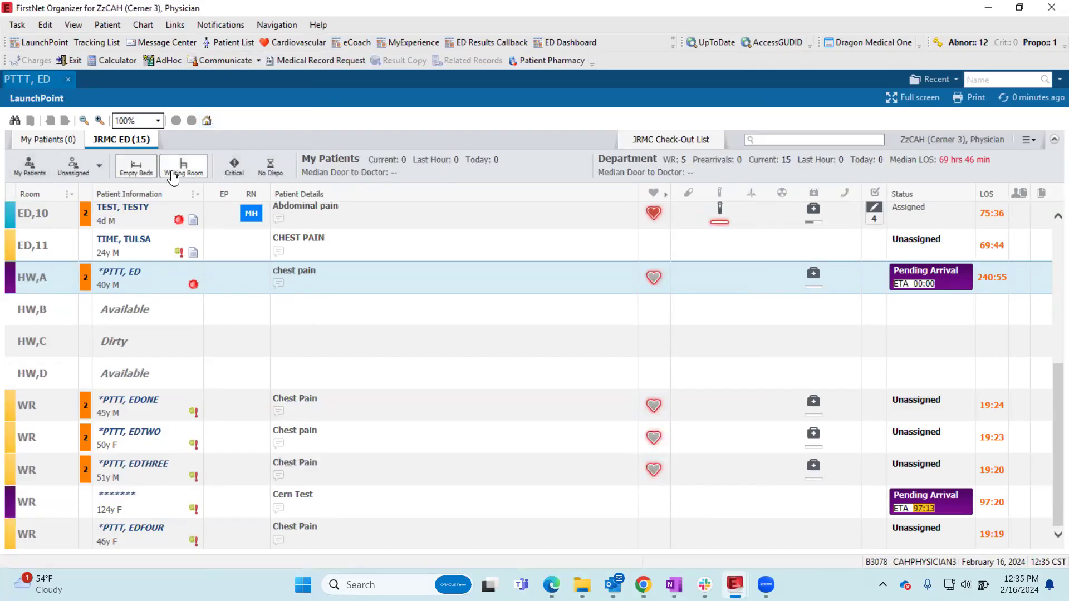
# - Hide the empty beds in the JRMC ED list
pyautogui.scroll(1, 289, 320)
pyautogui.scroll(5, 290, 320)
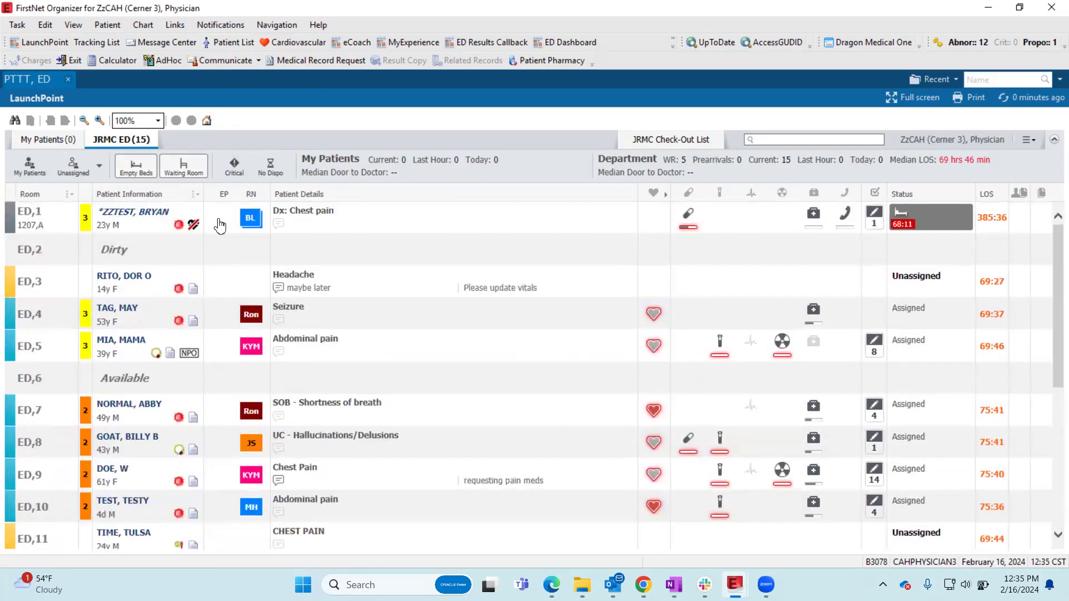
pyautogui.scroll(-1, 300, 293)
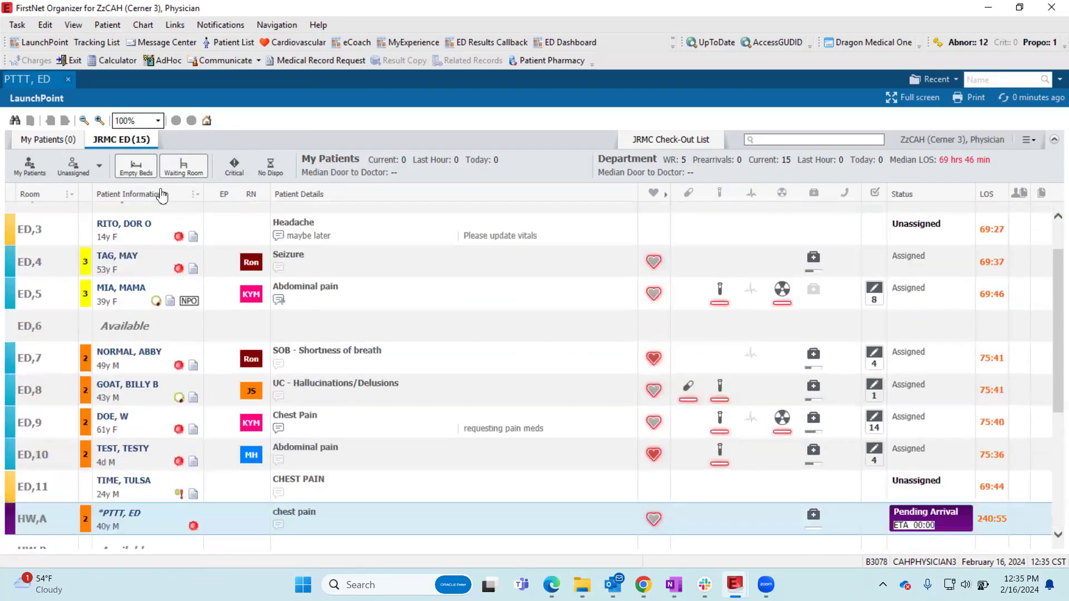
pyautogui.click(132, 176)
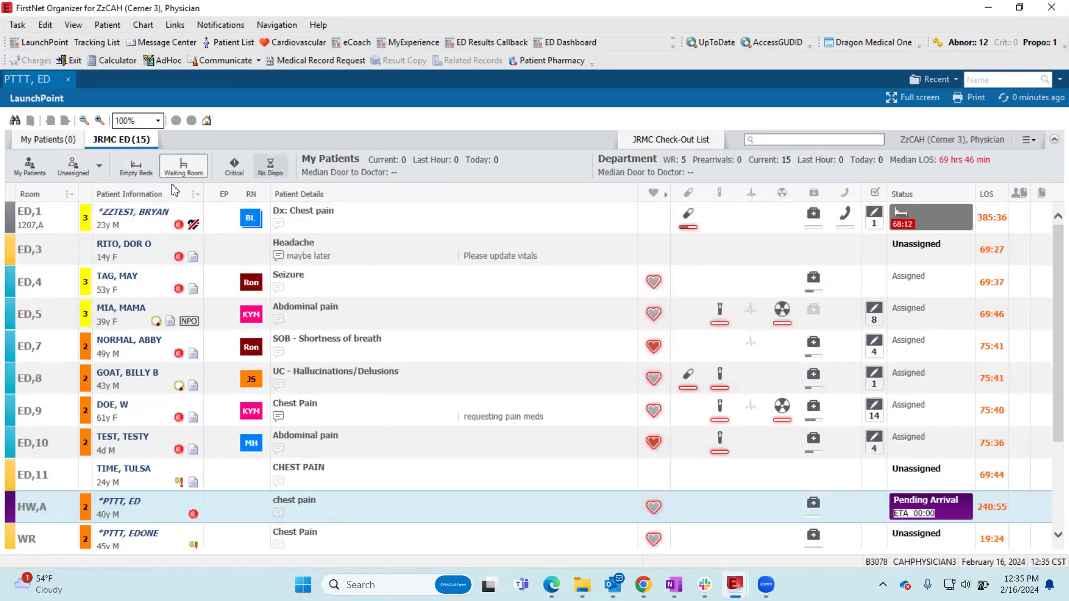
# - Hide the waiting room patients from the JRMC ED list and show them again
pyautogui.click(185, 172)
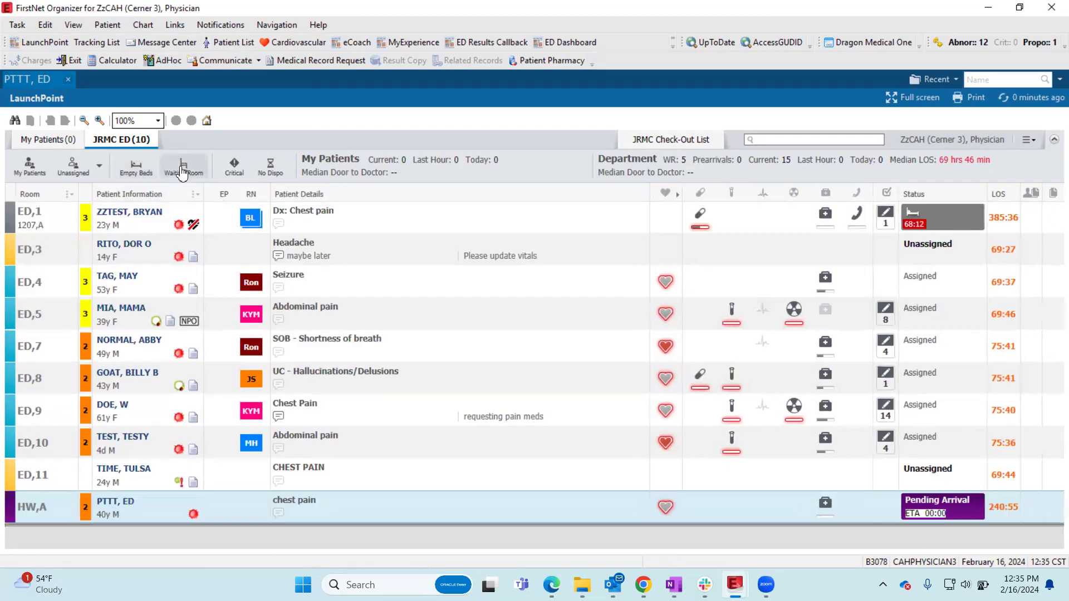
pyautogui.press('ctrl')
pyautogui.press('ctrl')
pyautogui.press('ctrl')
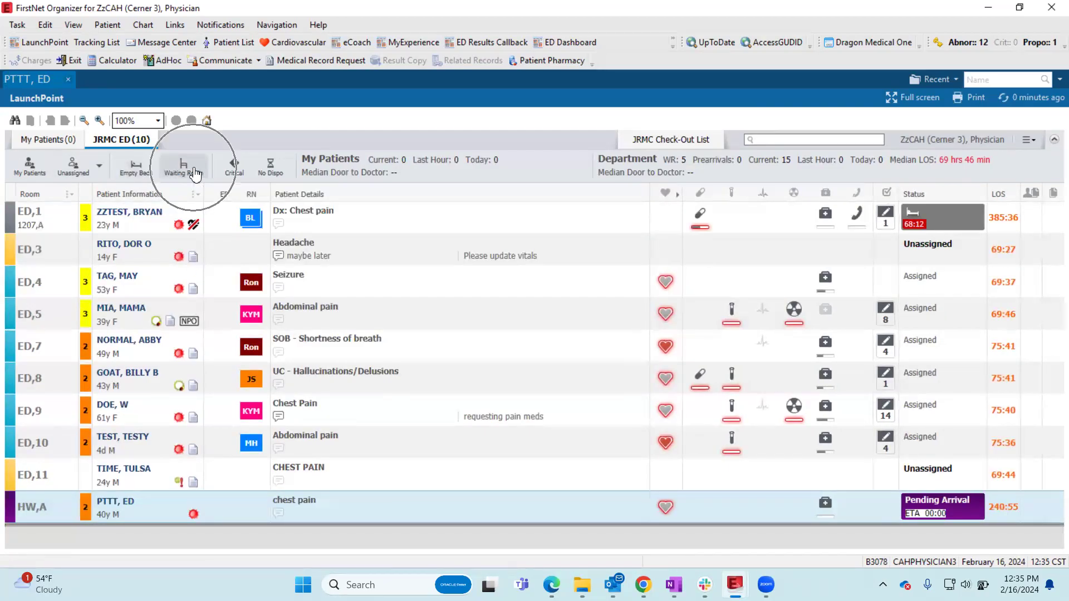
pyautogui.click(195, 173)
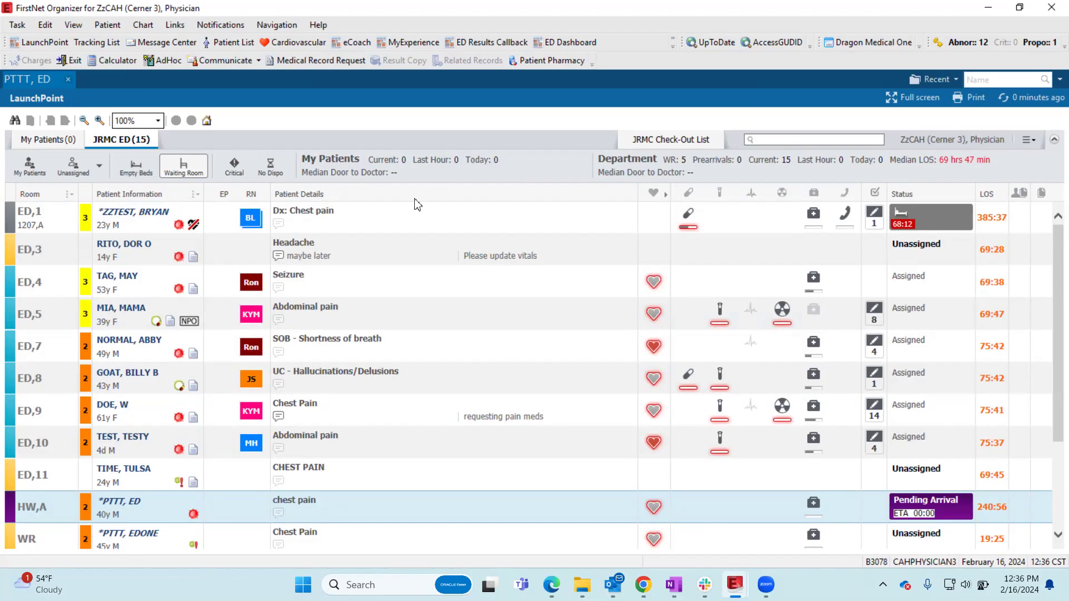
# - Show the empty beds in the JRMC ED list to look through all rooms, and hide them again
pyautogui.click(916, 507)
pyautogui.scroll(-3, 25, 507)
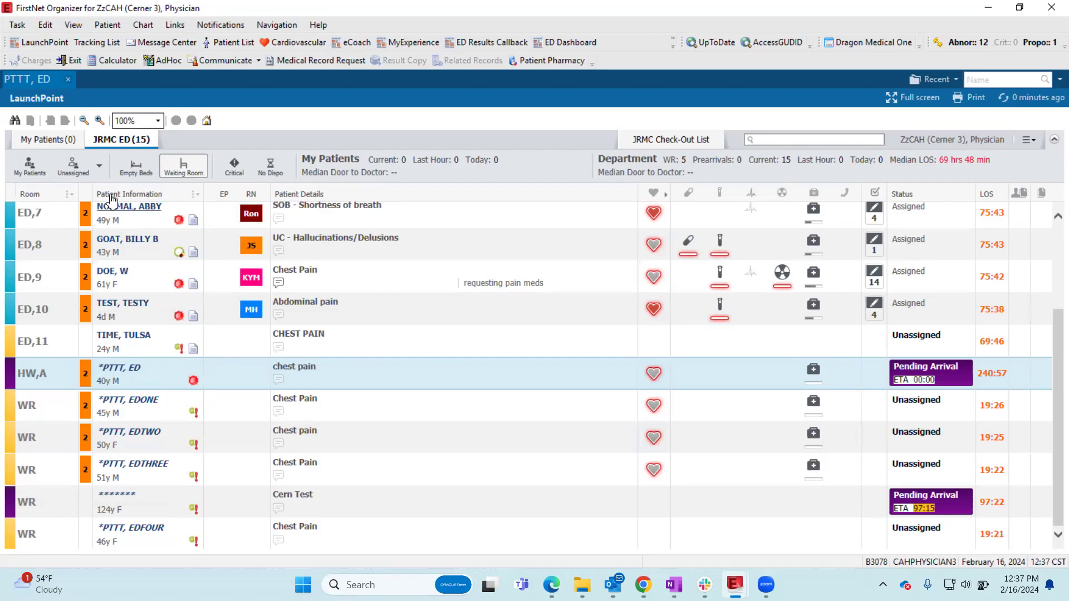
pyautogui.click(139, 169)
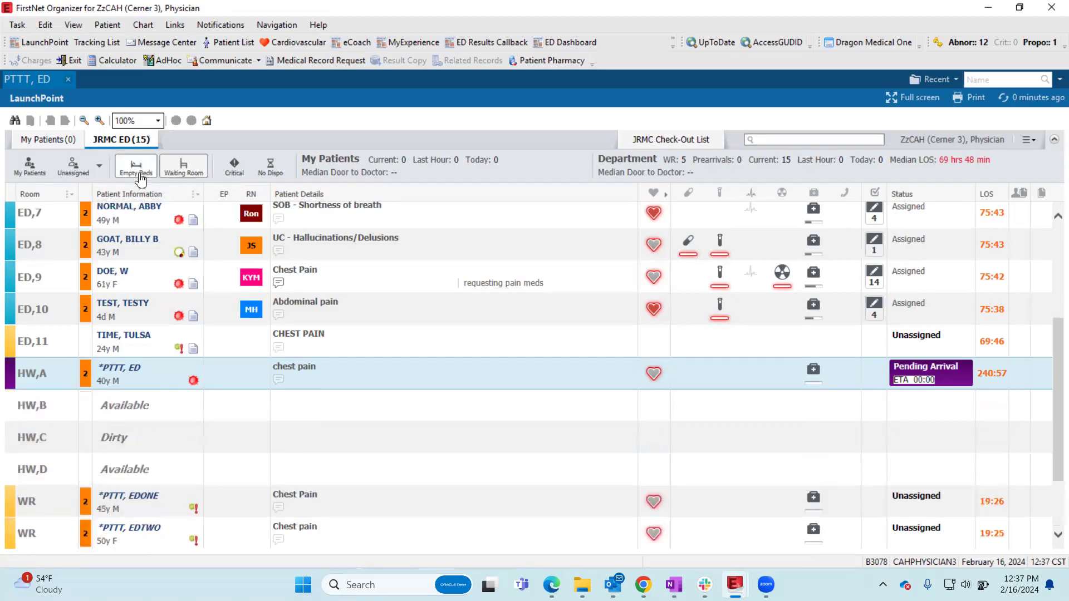
pyautogui.scroll(-3, 155, 382)
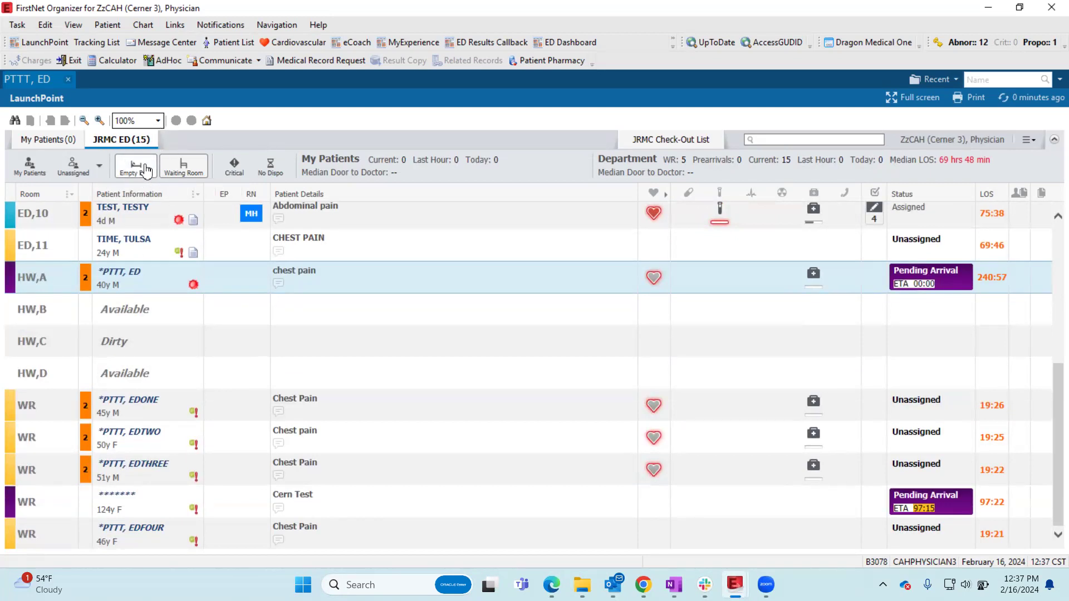
pyautogui.scroll(9, 340, 389)
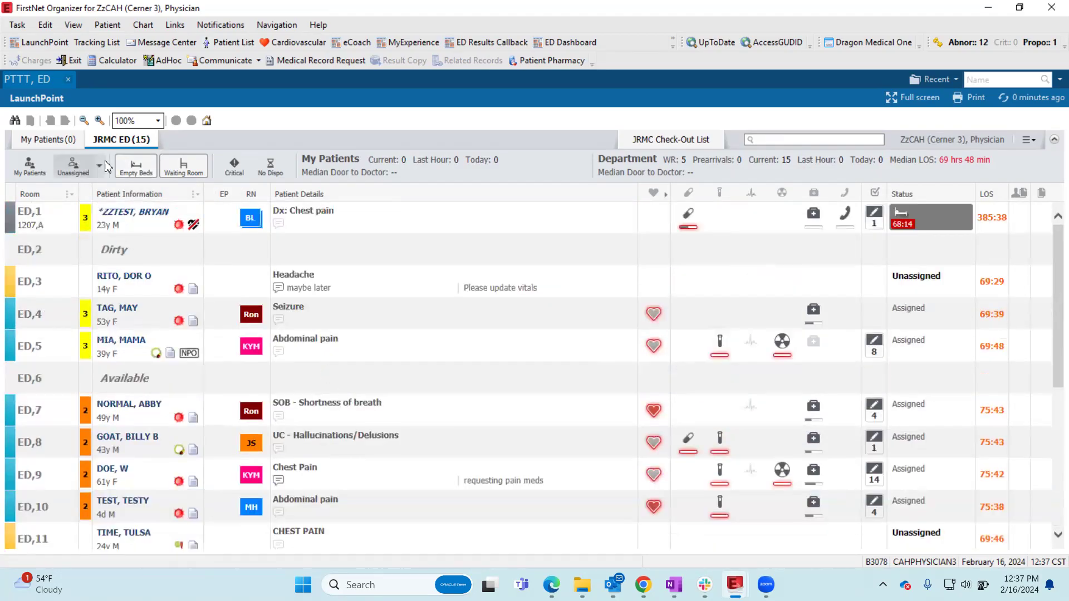
pyautogui.scroll(-3, 147, 262)
pyautogui.scroll(1, 156, 421)
pyautogui.scroll(-1, 150, 384)
pyautogui.scroll(4, 153, 389)
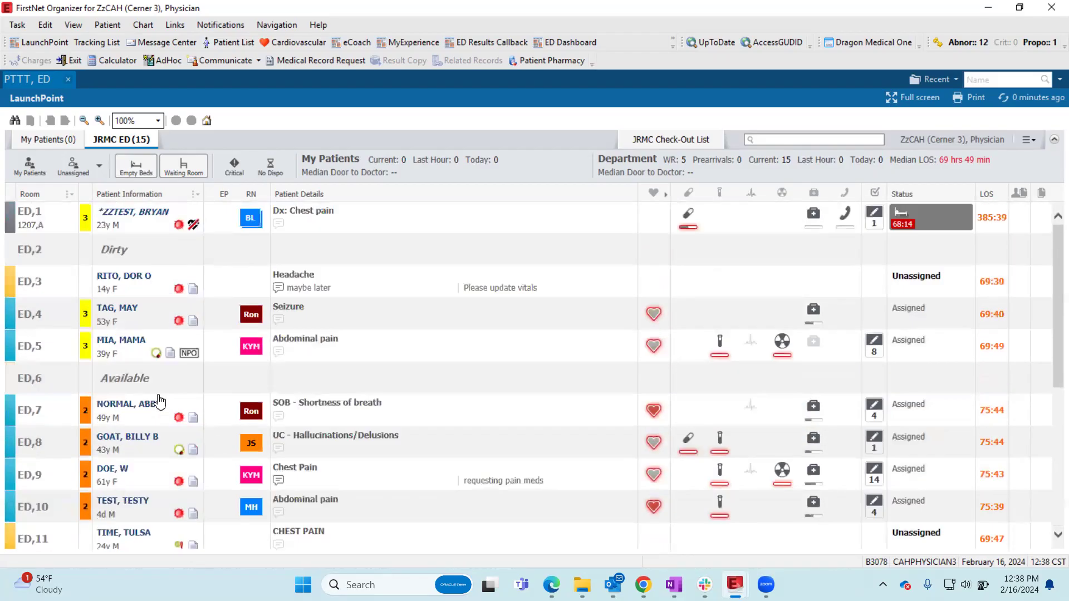
pyautogui.click(137, 167)
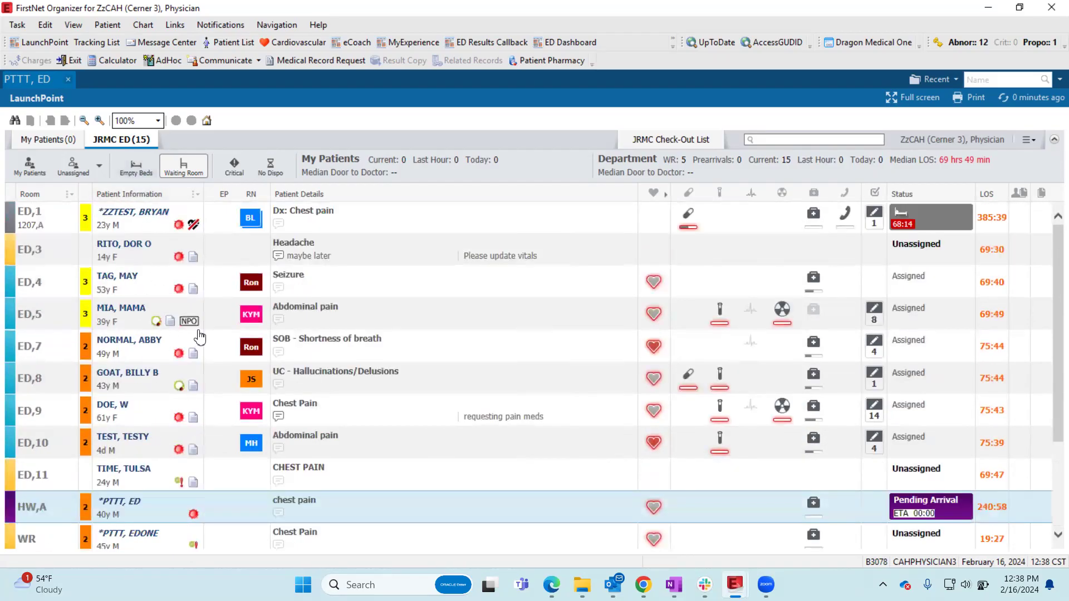
pyautogui.scroll(-1, 198, 337)
pyautogui.scroll(2, 191, 334)
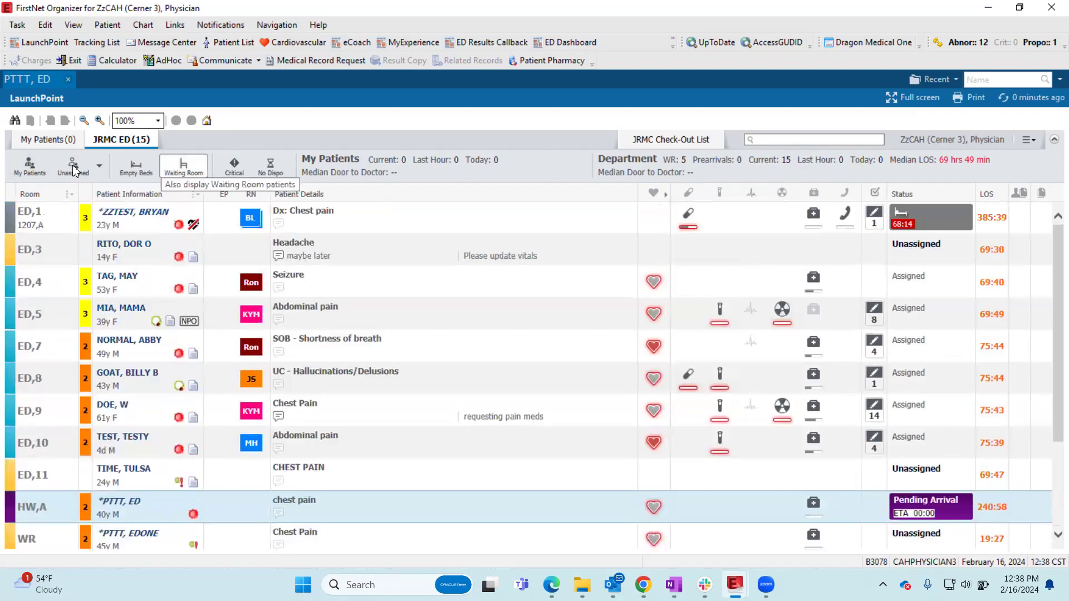
# - View the provider's own patients through the My Patients filter and the My Patients list, and return to the JRMC ED list
pyautogui.click(29, 178)
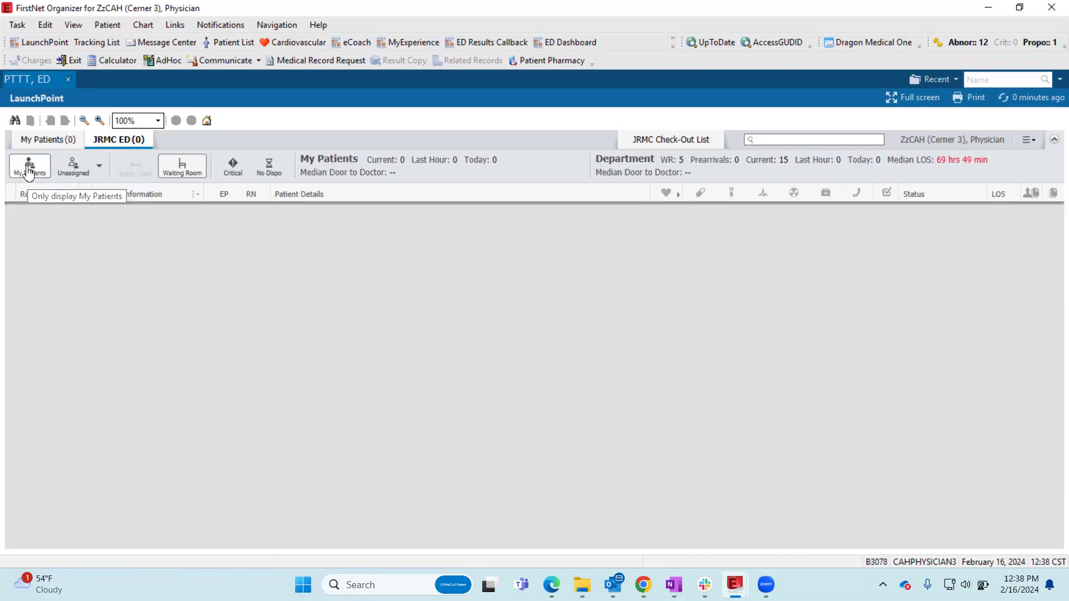
pyautogui.click(28, 173)
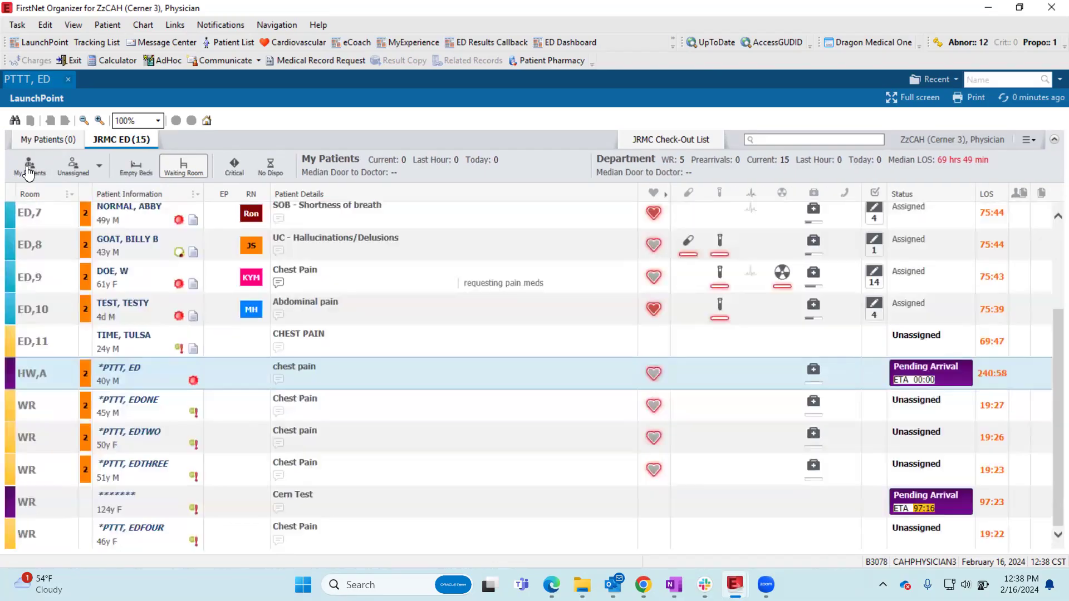
pyautogui.click(45, 141)
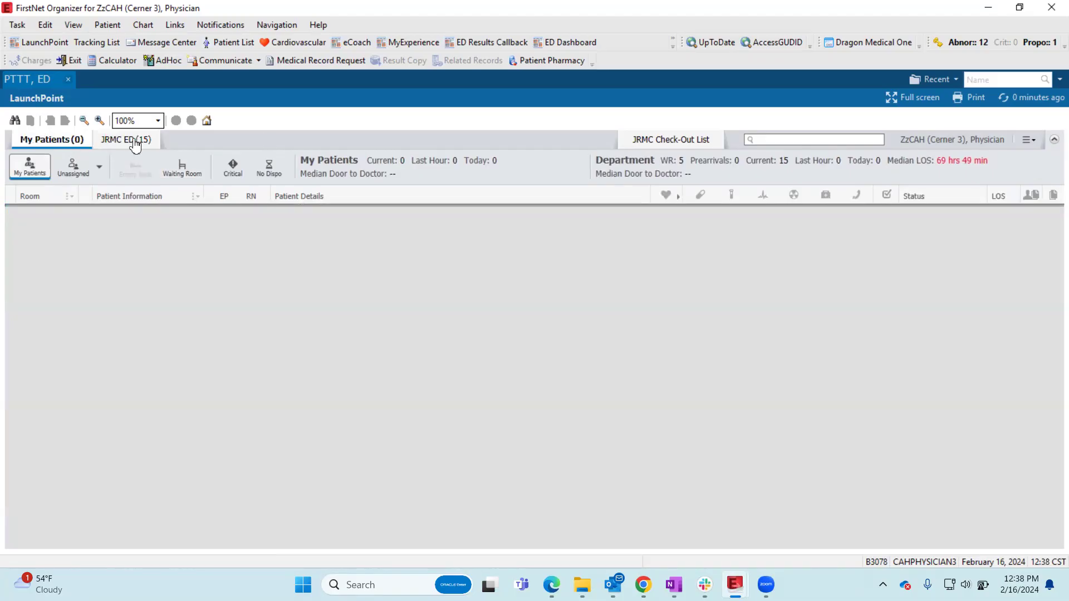
pyautogui.click(134, 146)
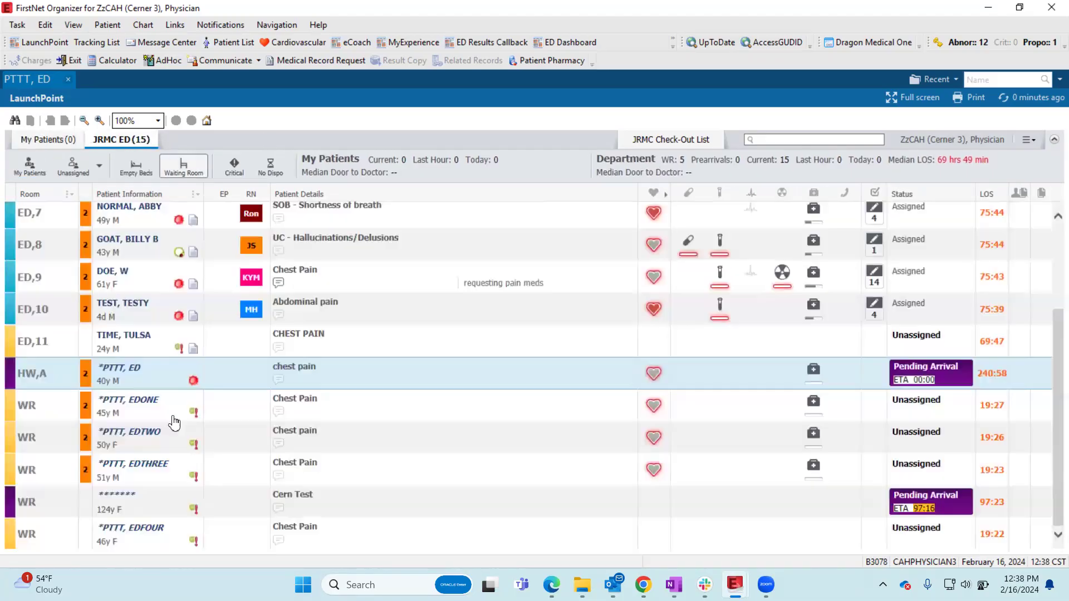
# - Preview the Critical filter on the JRMC ED list and replace it with the No Dispo filter
pyautogui.click(234, 167)
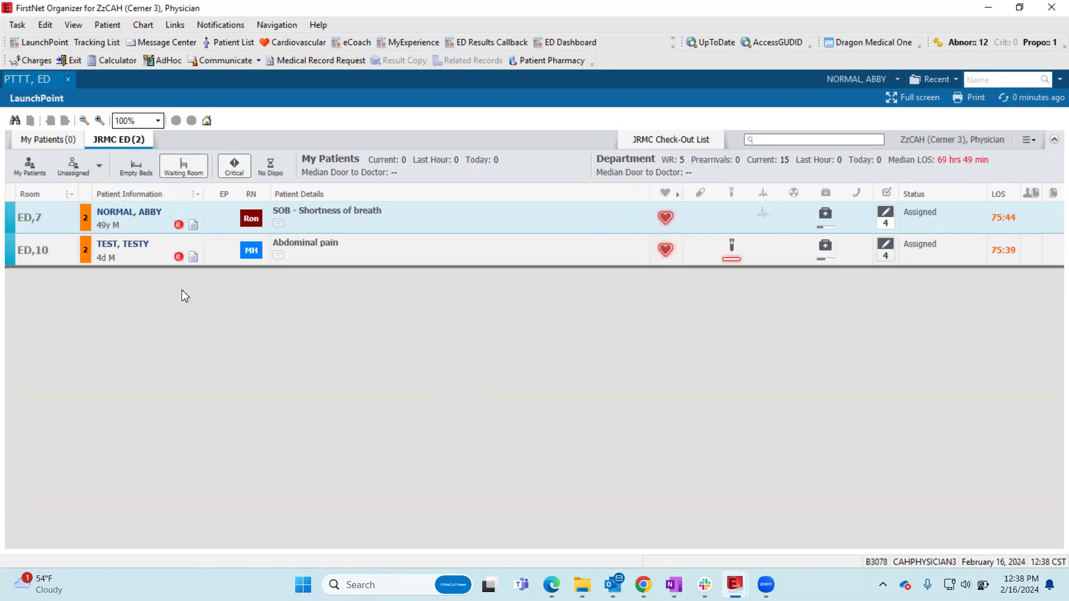
pyautogui.click(234, 166)
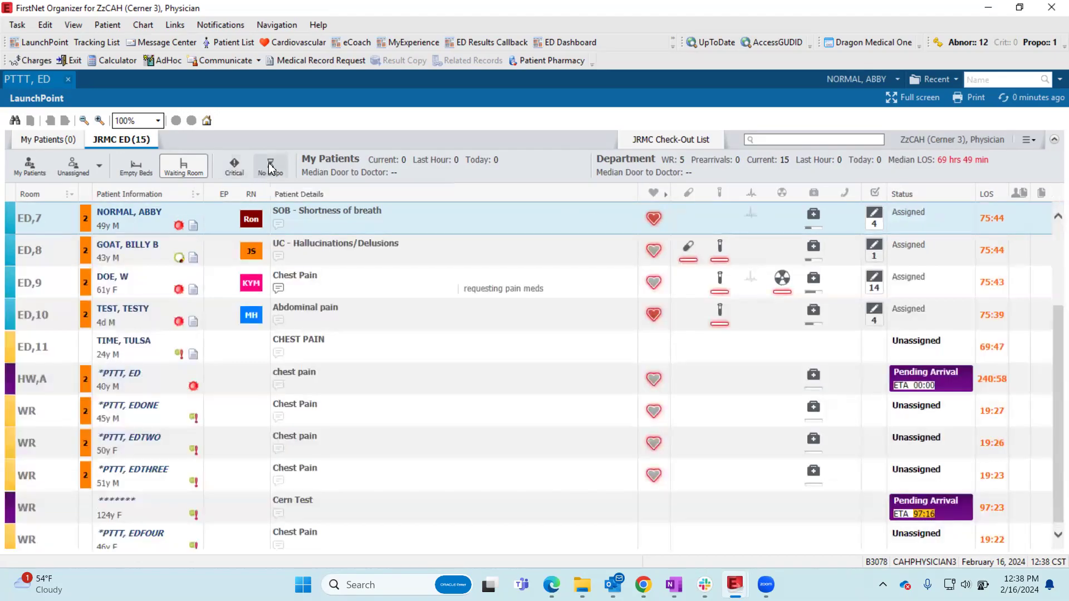
pyautogui.click(270, 168)
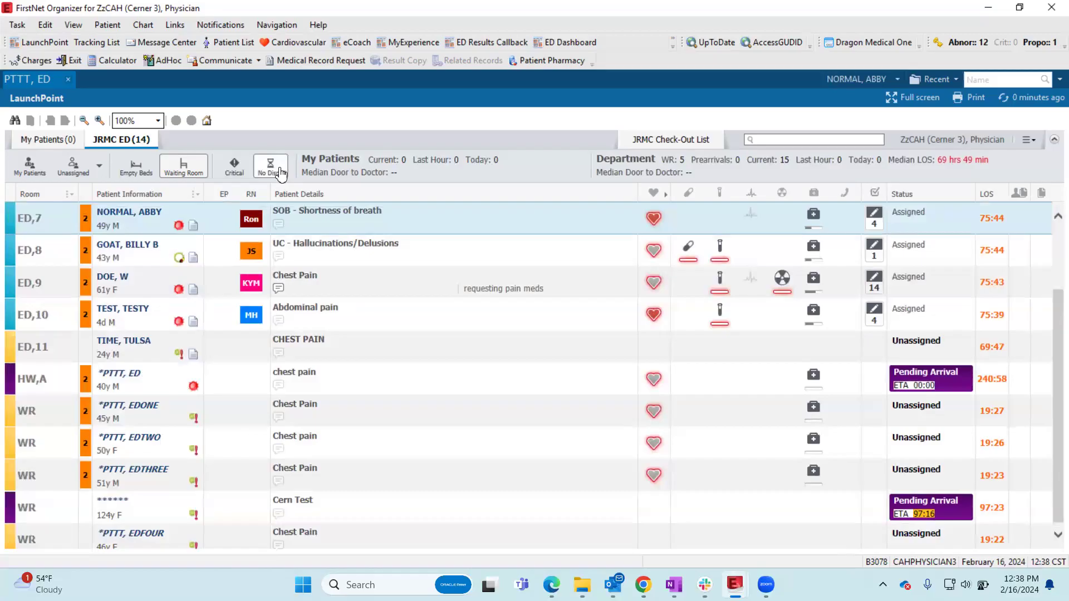
pyautogui.scroll(3, 1047, 367)
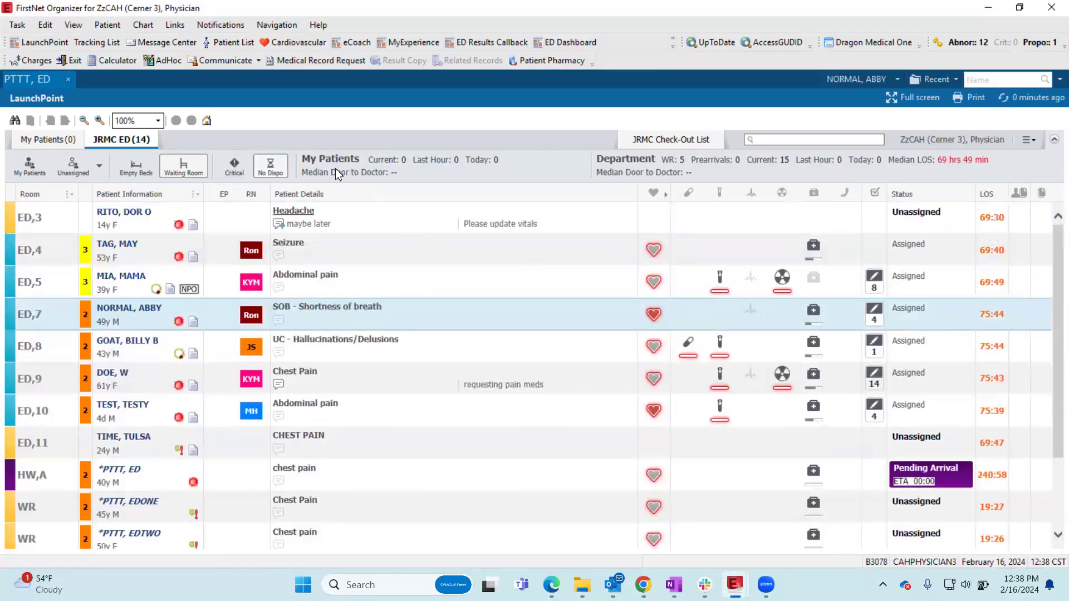
# - Clear the No Dispo filter and view the JRMC Check-Out List for the last 24 hours
pyautogui.click(271, 166)
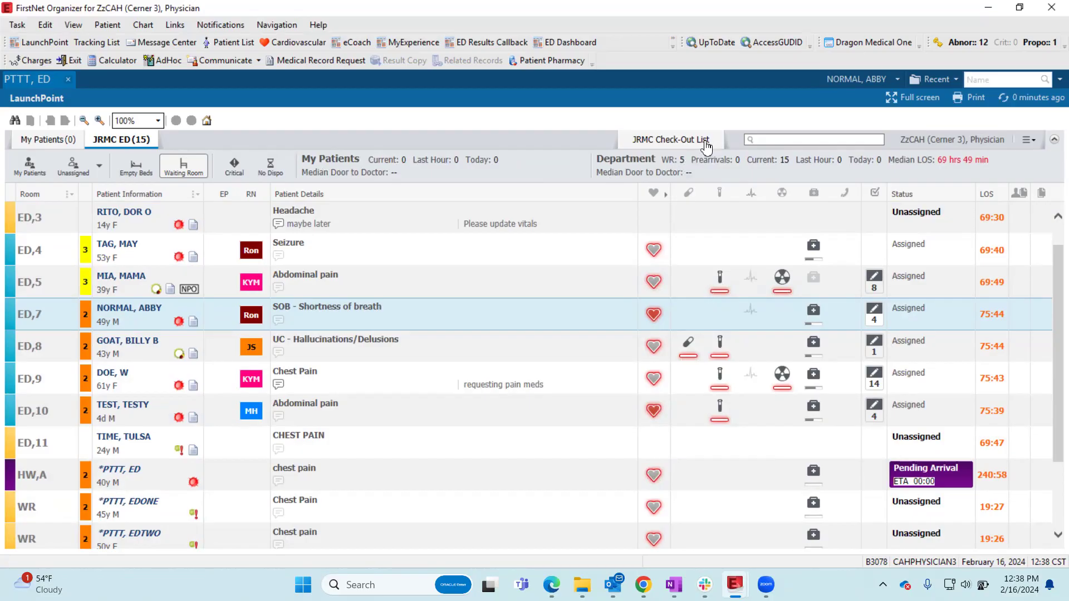
pyautogui.click(681, 145)
pyautogui.click(688, 146)
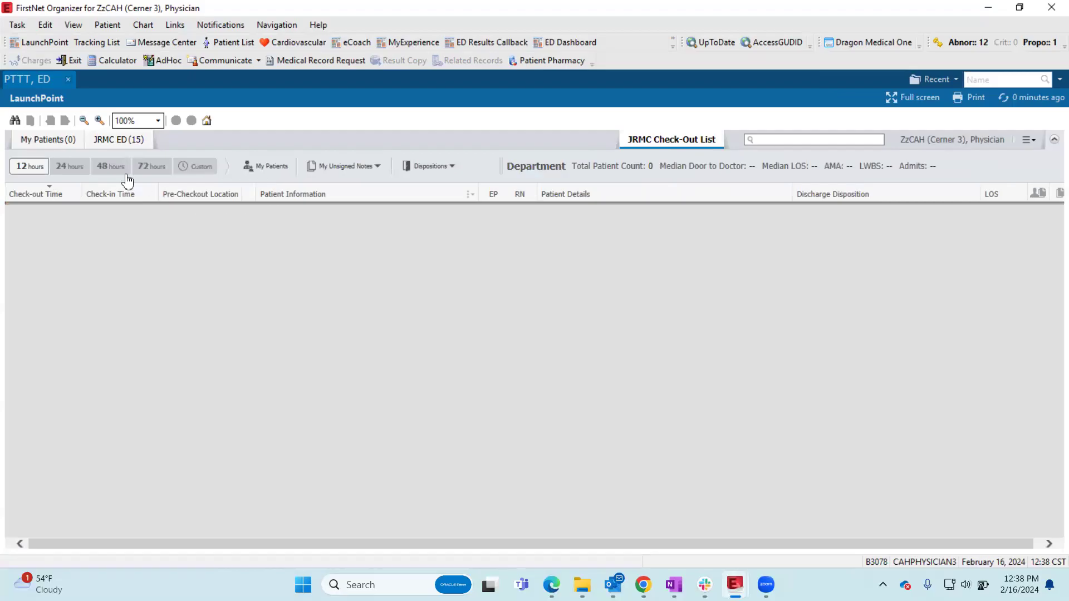
pyautogui.click(61, 168)
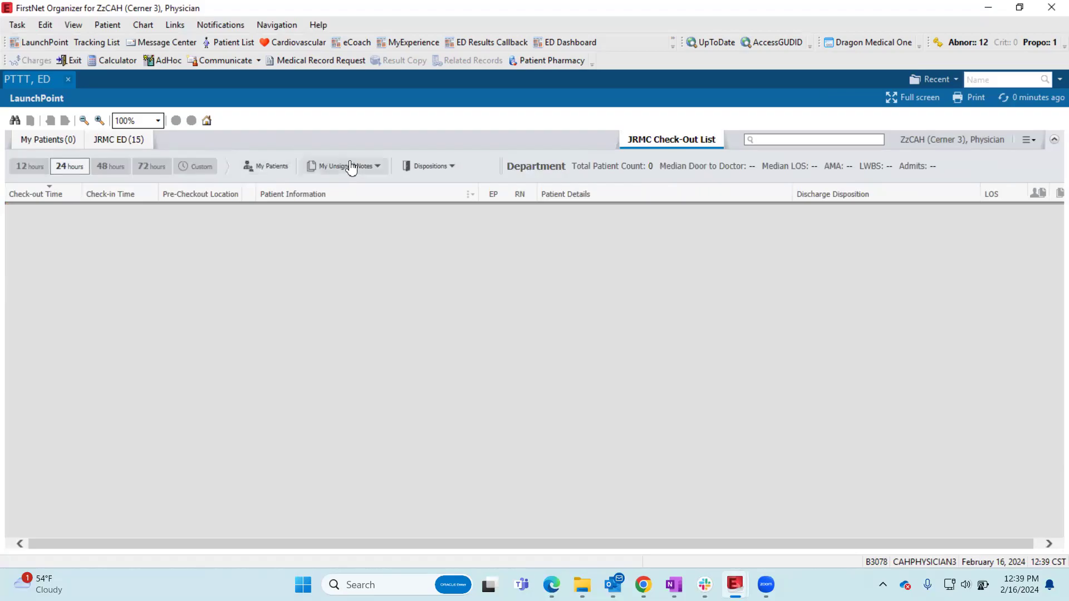
pyautogui.press('ctrl')
pyautogui.press('ctrl')
pyautogui.press('ctrl')
# - Return to the JRMC ED list and assign the signed-in physician as ED provider to the patient in HW,A
pyautogui.click(122, 142)
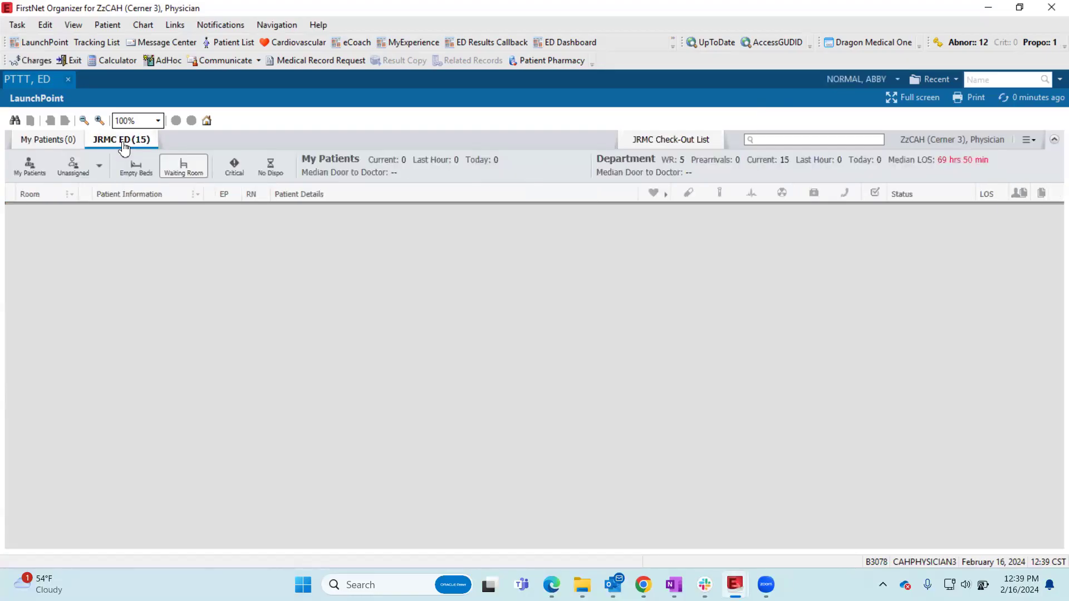
pyautogui.scroll(1, 428, 323)
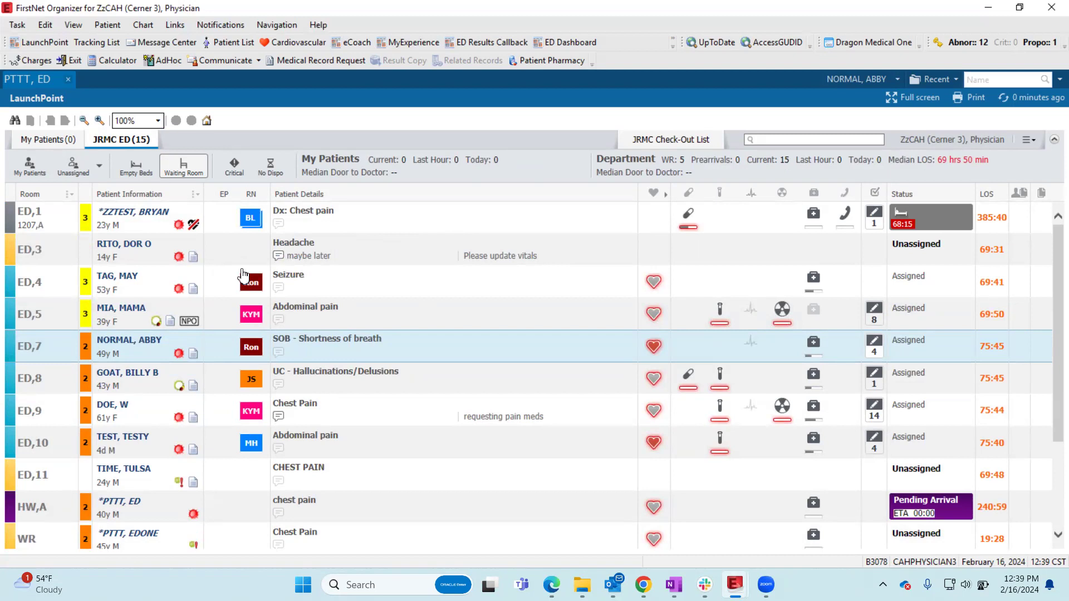
pyautogui.scroll(-4, 243, 276)
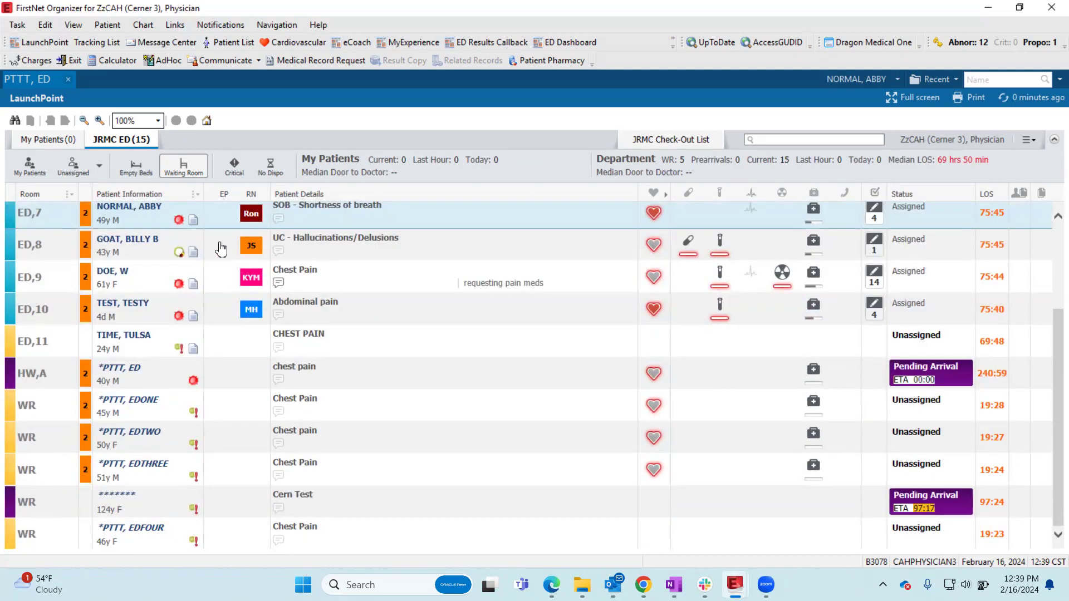
pyautogui.click(224, 381)
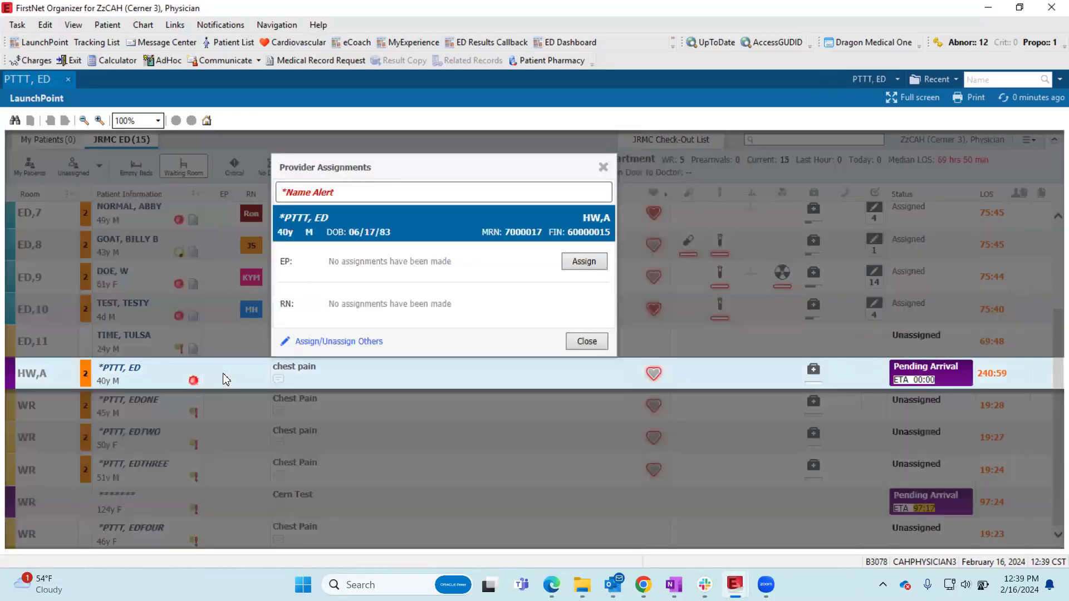
pyautogui.click(583, 266)
pyautogui.click(317, 345)
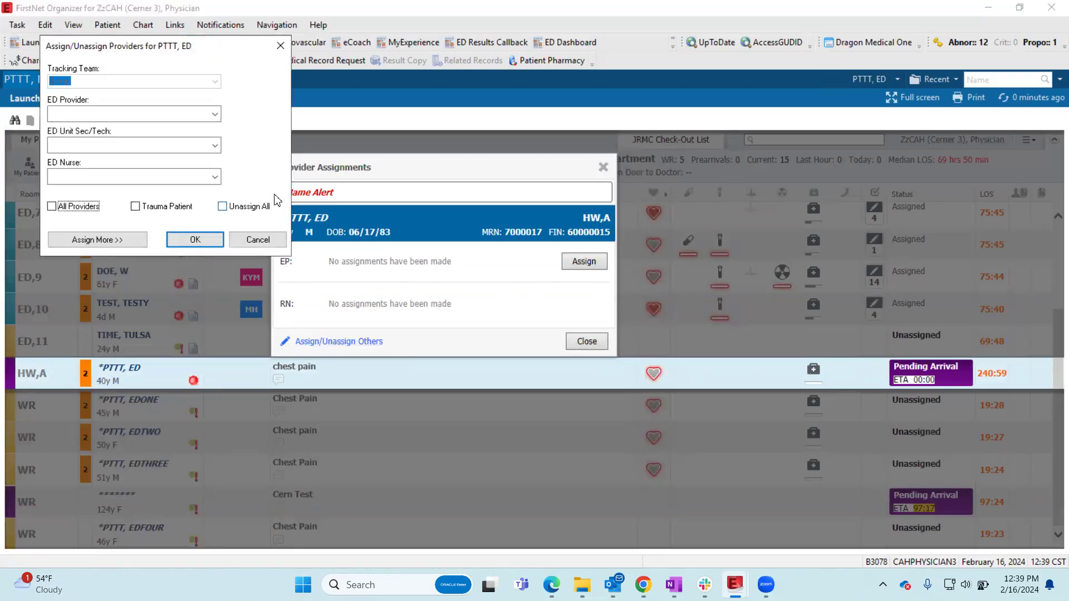
pyautogui.click(213, 114)
pyautogui.click(212, 116)
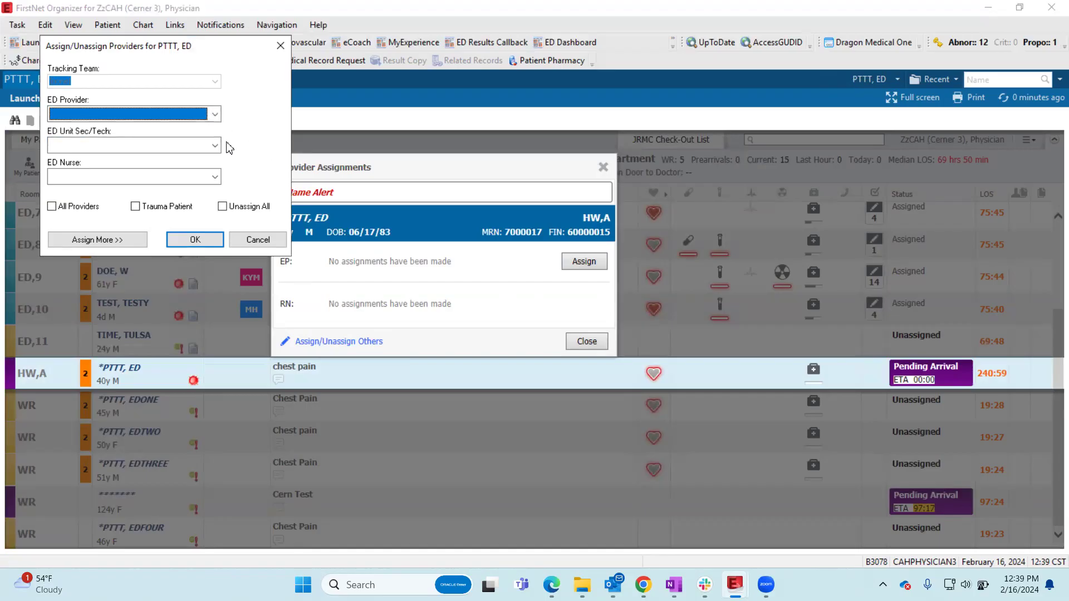
pyautogui.click(215, 113)
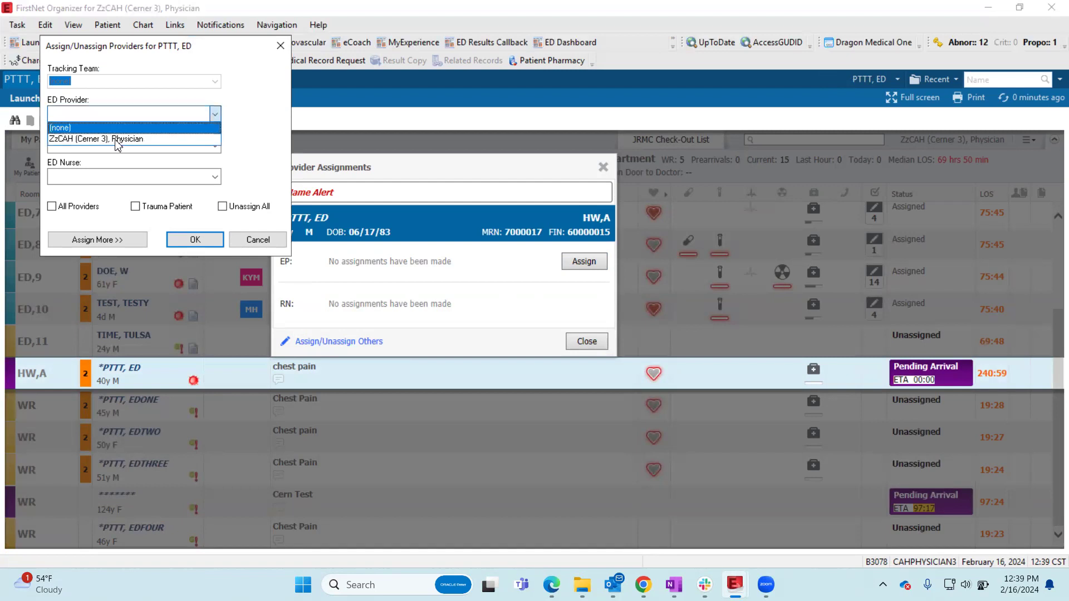
pyautogui.click(179, 139)
pyautogui.click(206, 240)
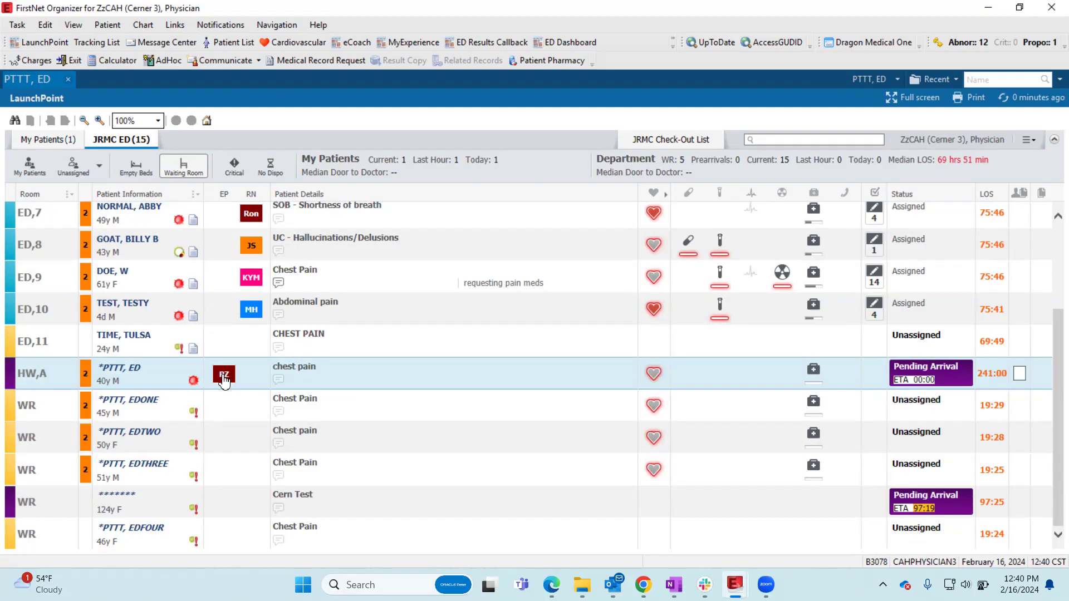
pyautogui.scroll(2, 224, 381)
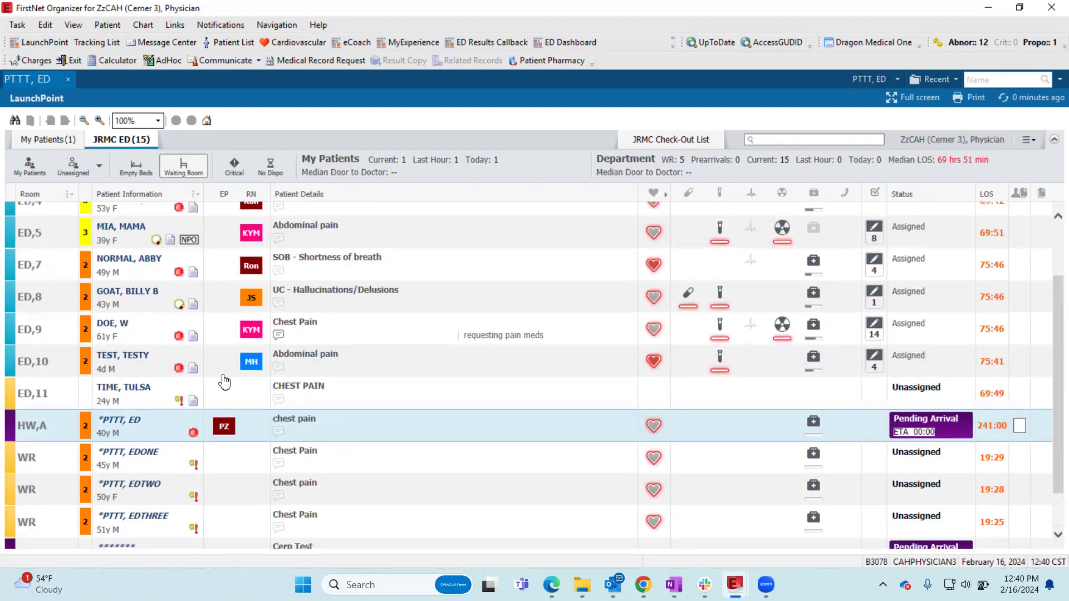
pyautogui.click(223, 364)
pyautogui.click(584, 328)
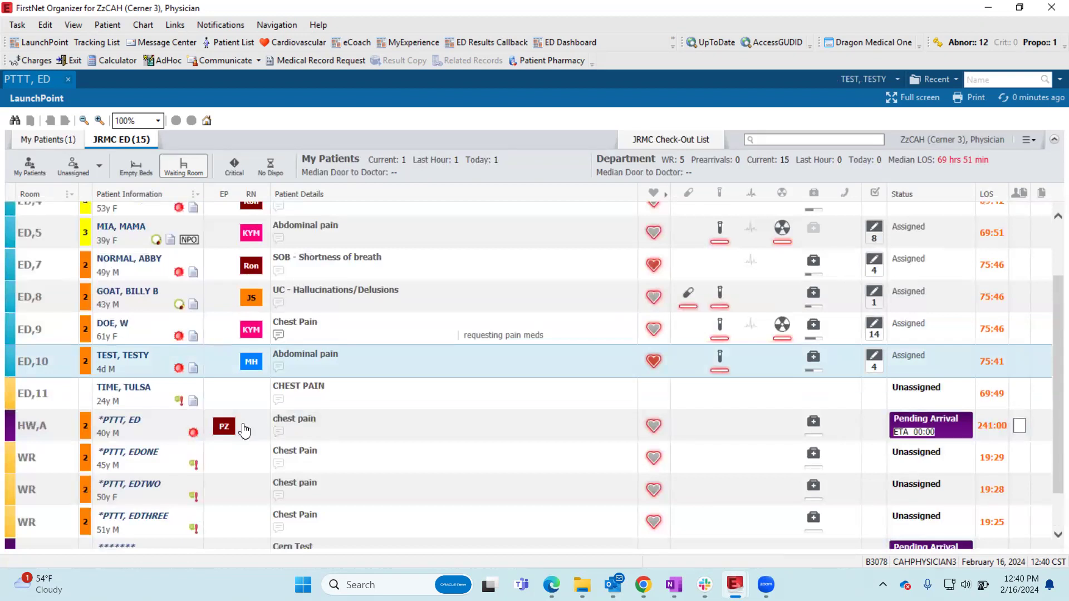
# - Examine the provider assignments of the HW,A patient, including the available ED providers, and close them without changes
pyautogui.click(222, 426)
pyautogui.click(312, 393)
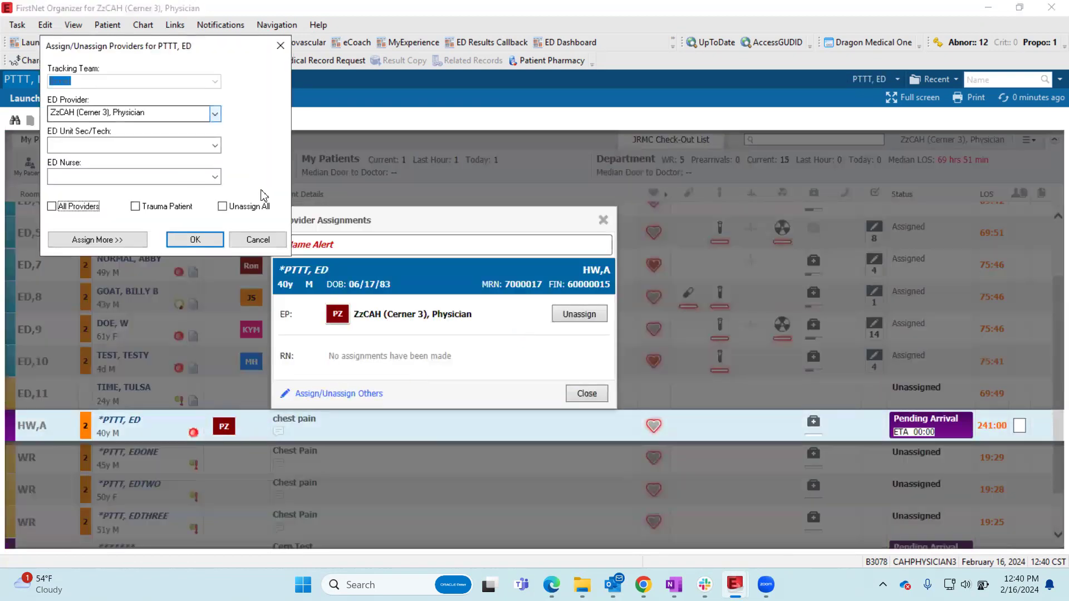
pyautogui.click(214, 114)
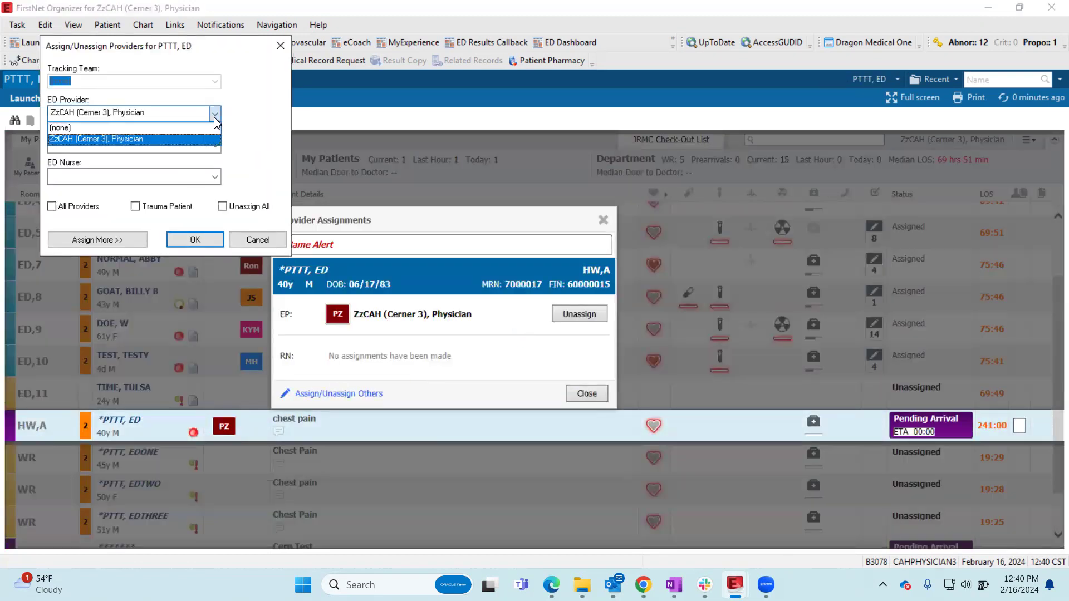
pyautogui.click(213, 114)
pyautogui.click(257, 239)
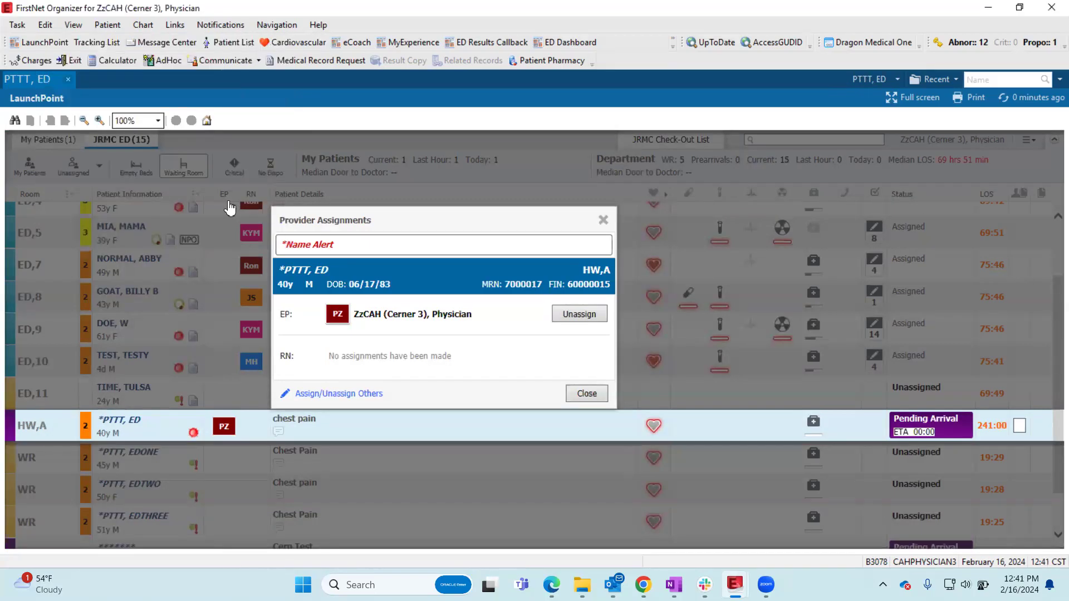
pyautogui.click(231, 208)
pyautogui.click(231, 431)
pyautogui.click(349, 396)
pyautogui.click(583, 396)
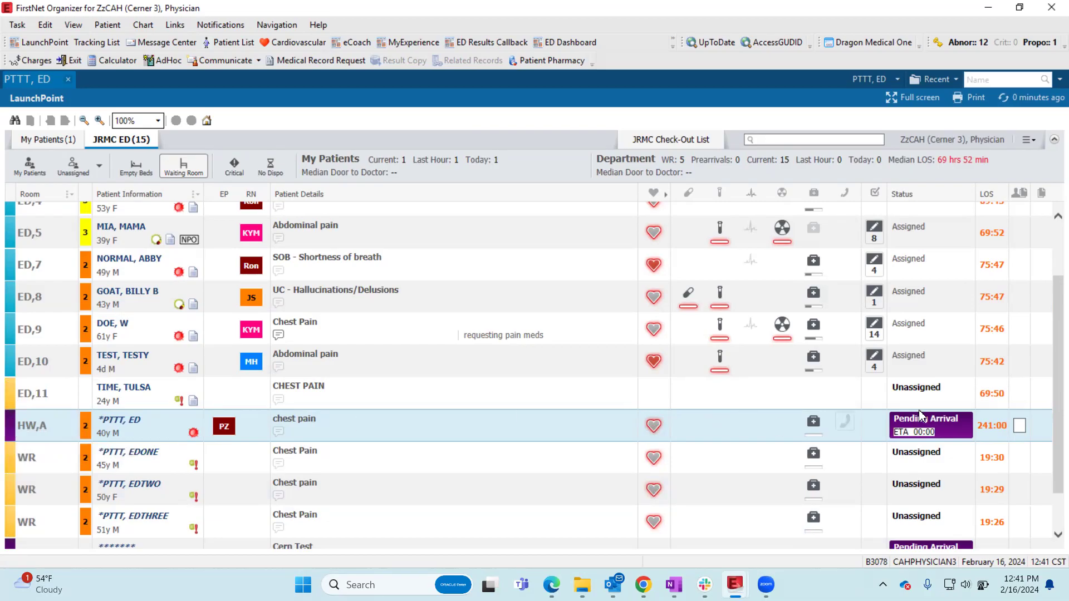
# - Examine the HW,A patient's allergy alert and the alert icons and comments of the other patients in the JRMC ED list
pyautogui.press('ctrl')
pyautogui.press('ctrl')
pyautogui.press('ctrl')
pyautogui.moveTo(194, 440)
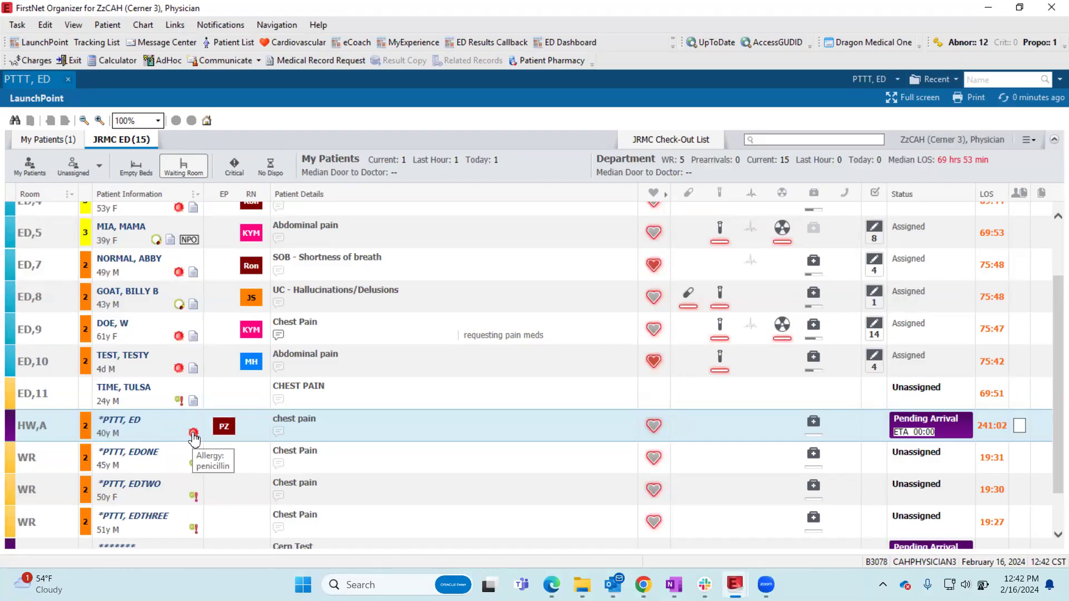
pyautogui.scroll(3, 193, 439)
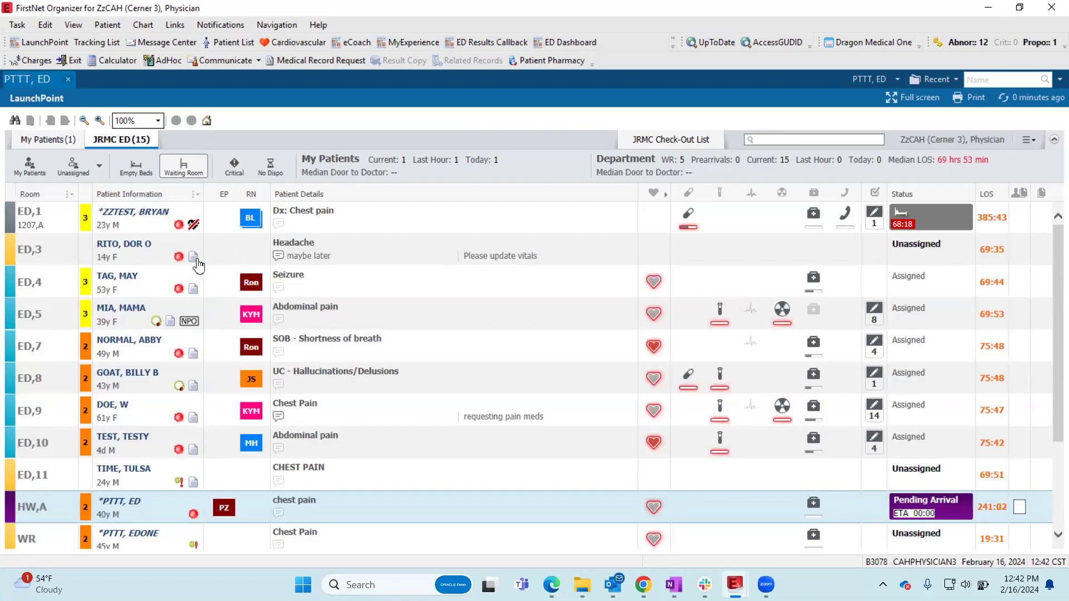
pyautogui.scroll(-3, 203, 443)
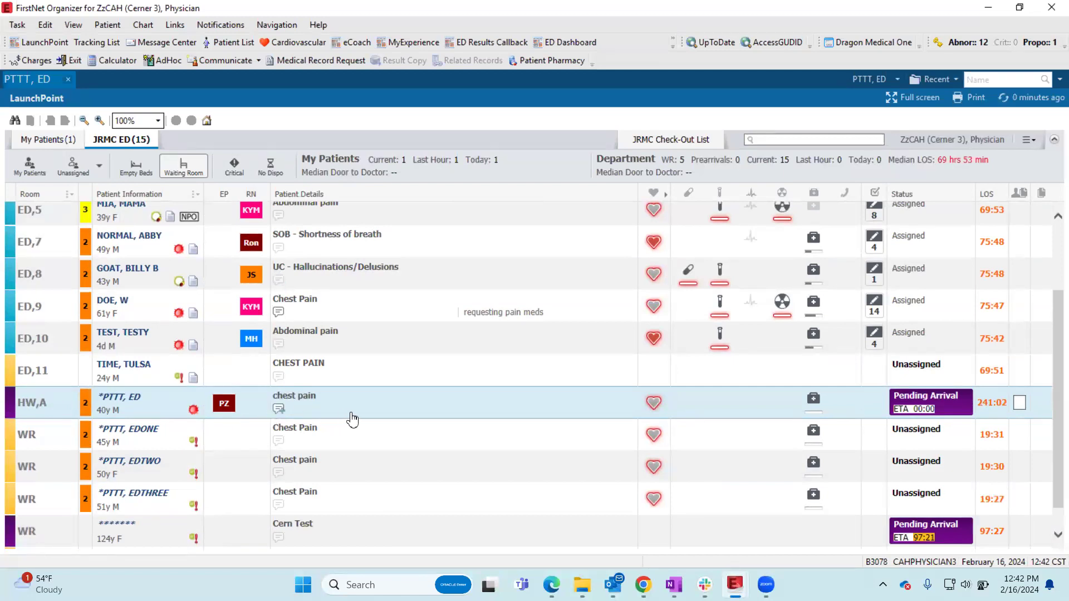
pyautogui.scroll(3, 378, 372)
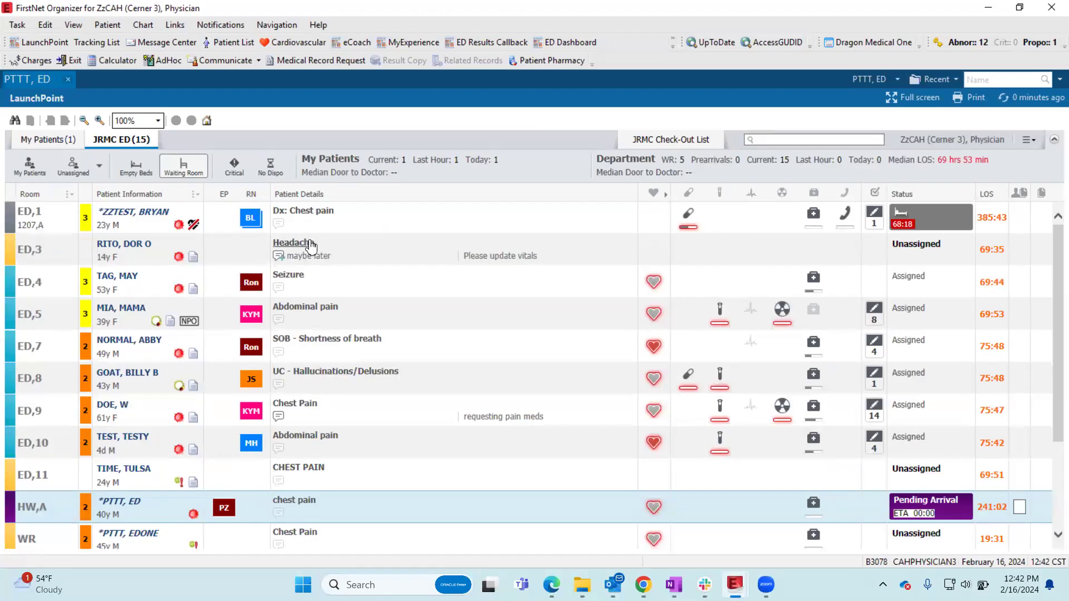
# - Add the staff comment "patient back from XR" to the HW,A patient and save it
pyautogui.scroll(-2, 359, 446)
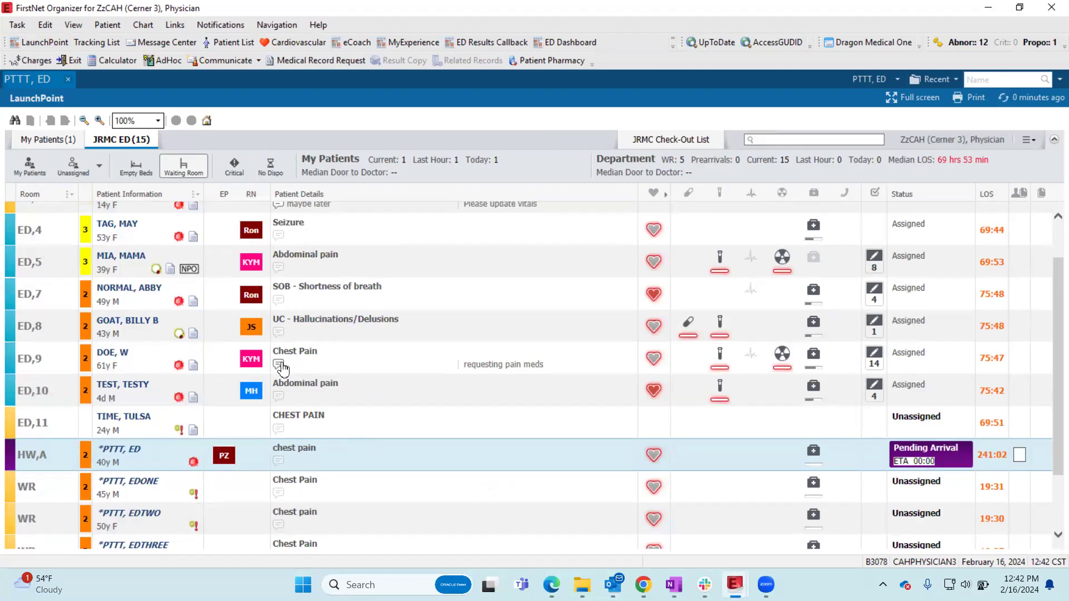
pyautogui.click(278, 462)
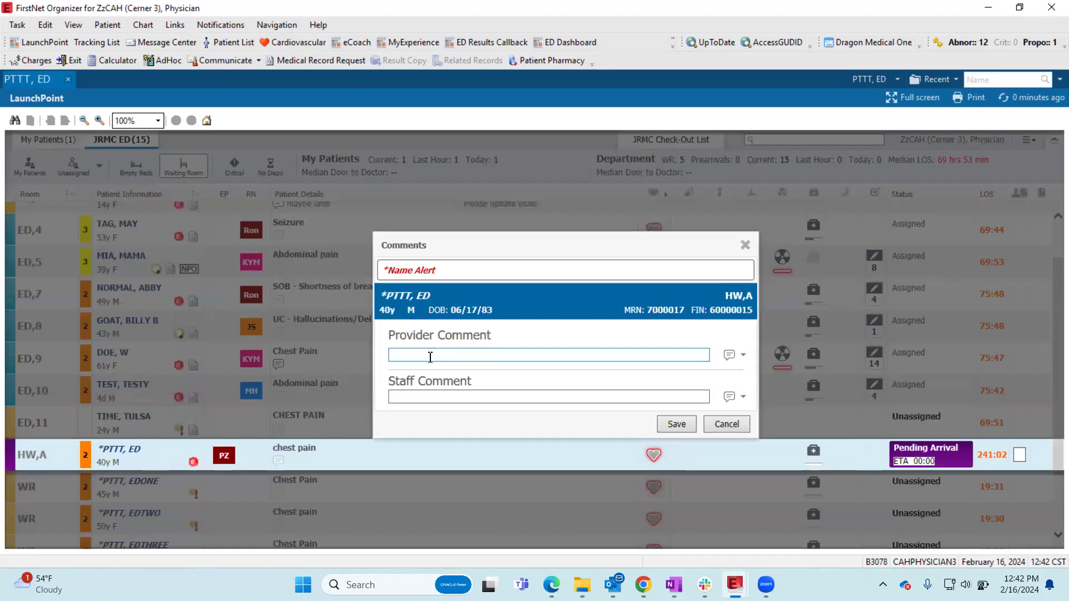
pyautogui.click(417, 392)
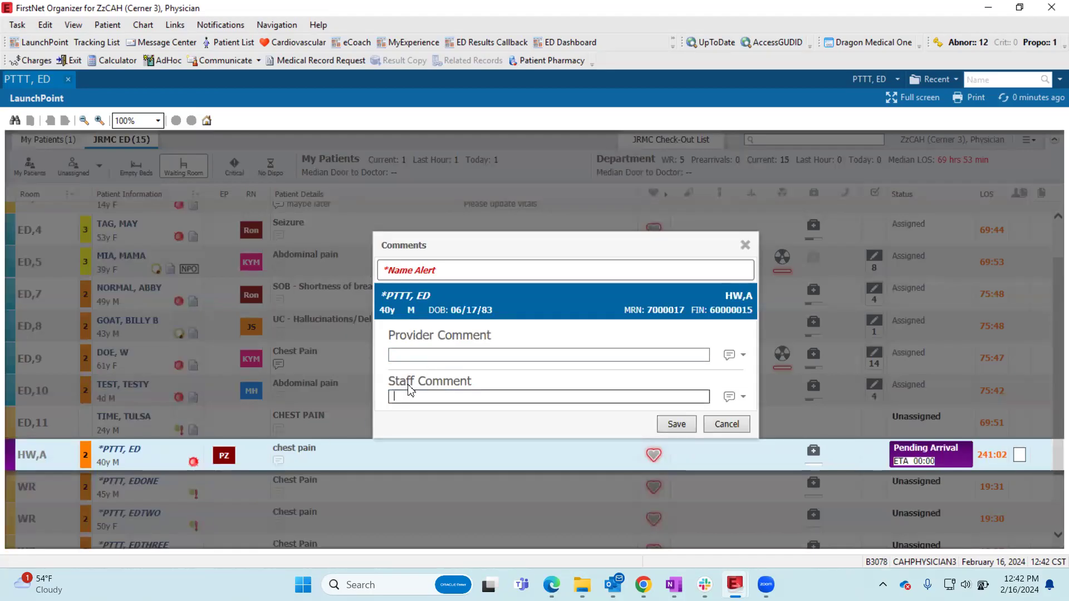
pyautogui.write('paient back from XR')
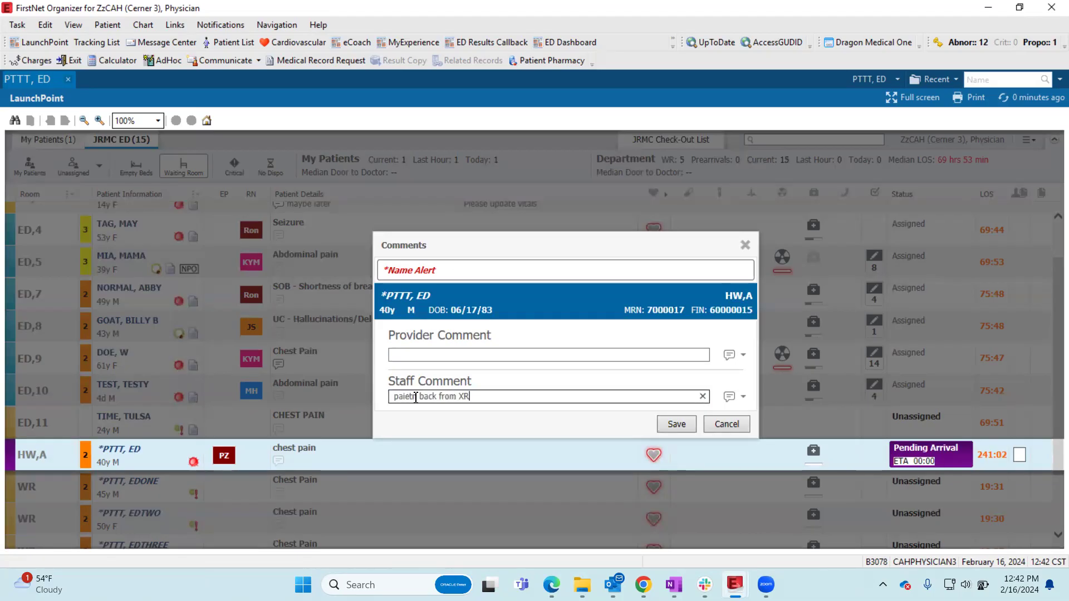
pyautogui.press('BackSpace')
pyautogui.press('BackSpace')
pyautogui.write('nt')
pyautogui.click(406, 398)
pyautogui.write('t')
pyautogui.press('Tab')
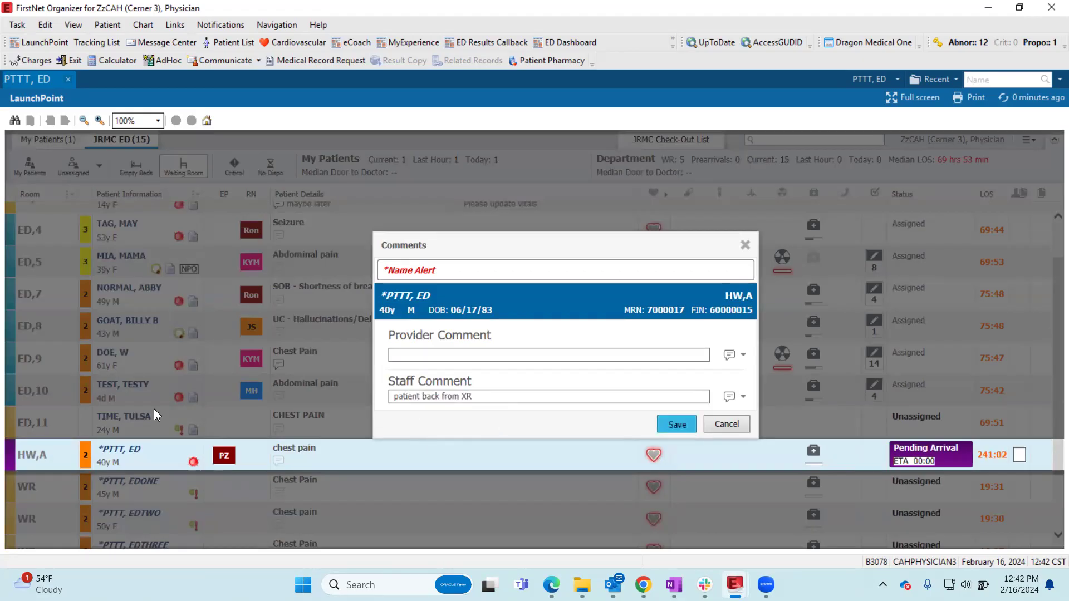
pyautogui.press('Return')
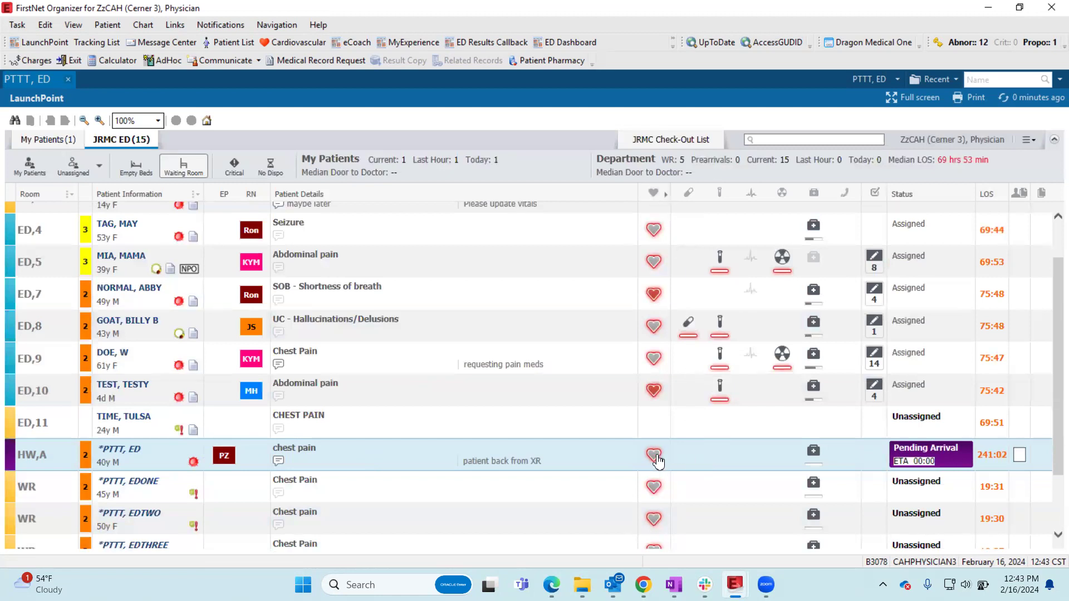
# - Expand the vital signs columns in the JRMC ED list and look at the HW,A patient's vitals
pyautogui.click(668, 189)
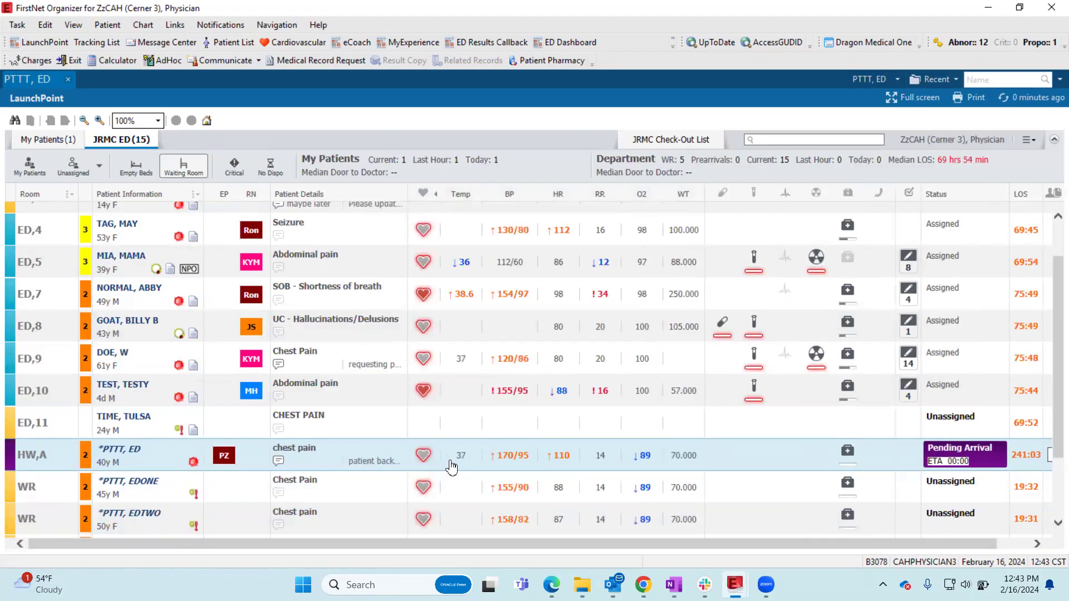
pyautogui.moveTo(454, 464)
pyautogui.moveTo(552, 459)
pyautogui.click(605, 398)
pyautogui.click(605, 399)
# - Look through the HW,A patient's vitals, medications, labs, ECG and radiology details, and close them
pyautogui.click(428, 459)
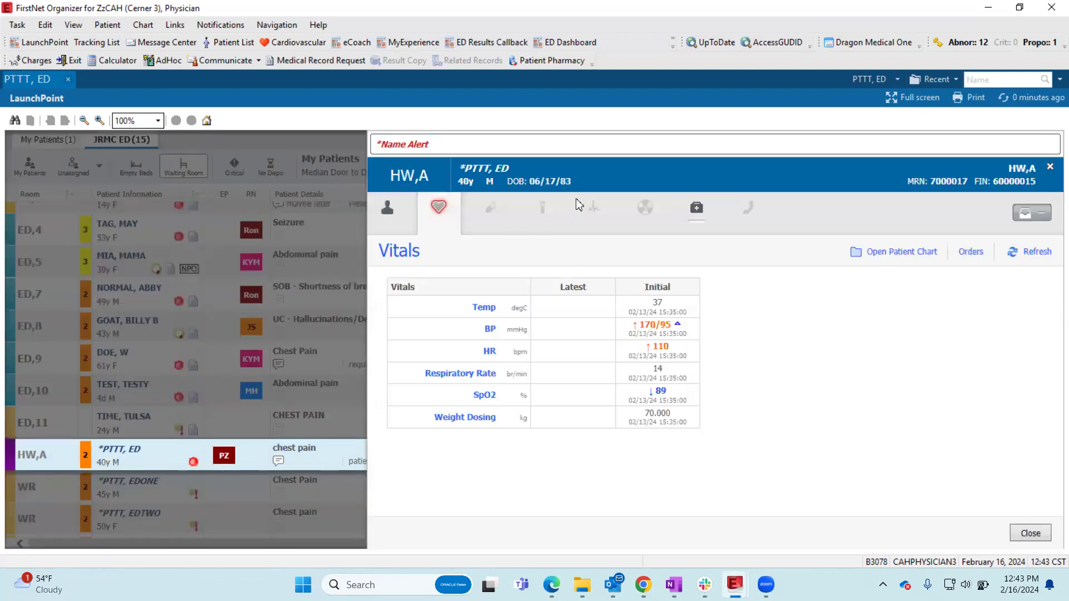
pyautogui.click(490, 216)
pyautogui.click(543, 215)
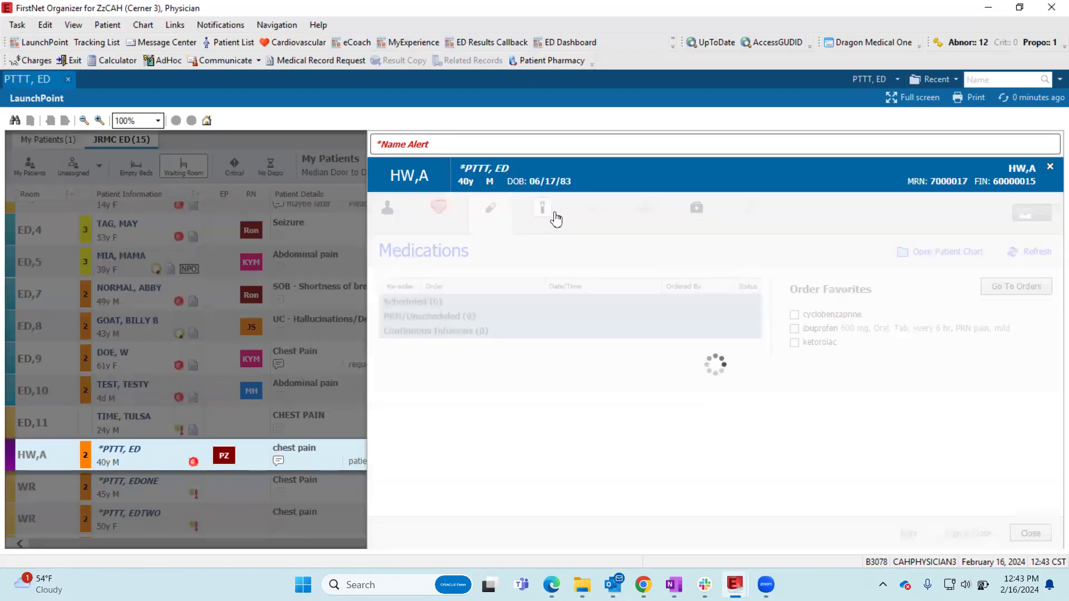
pyautogui.click(608, 213)
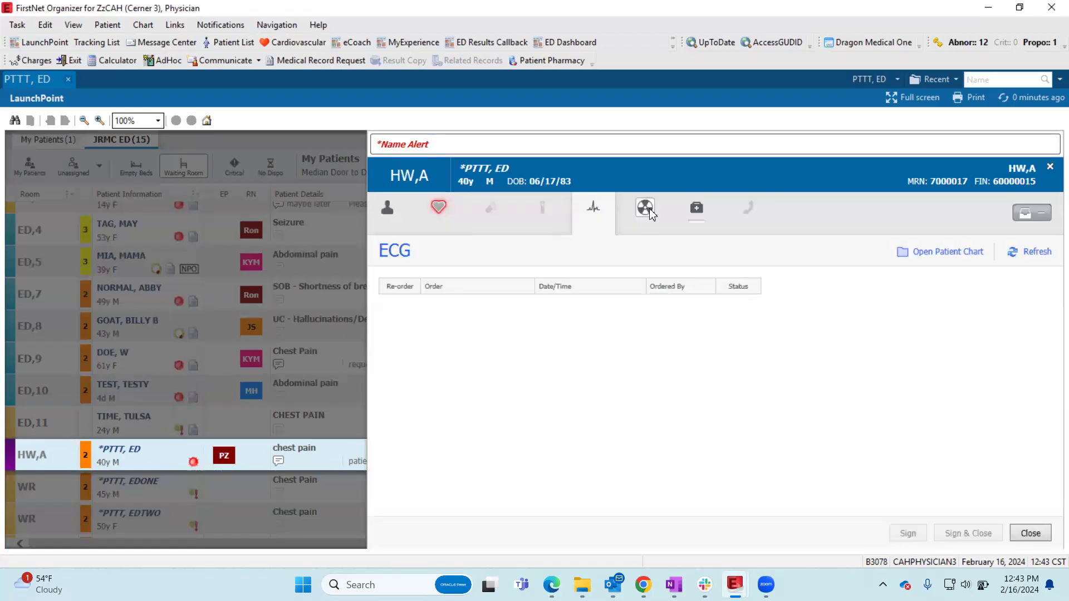
pyautogui.click(650, 213)
pyautogui.click(1050, 166)
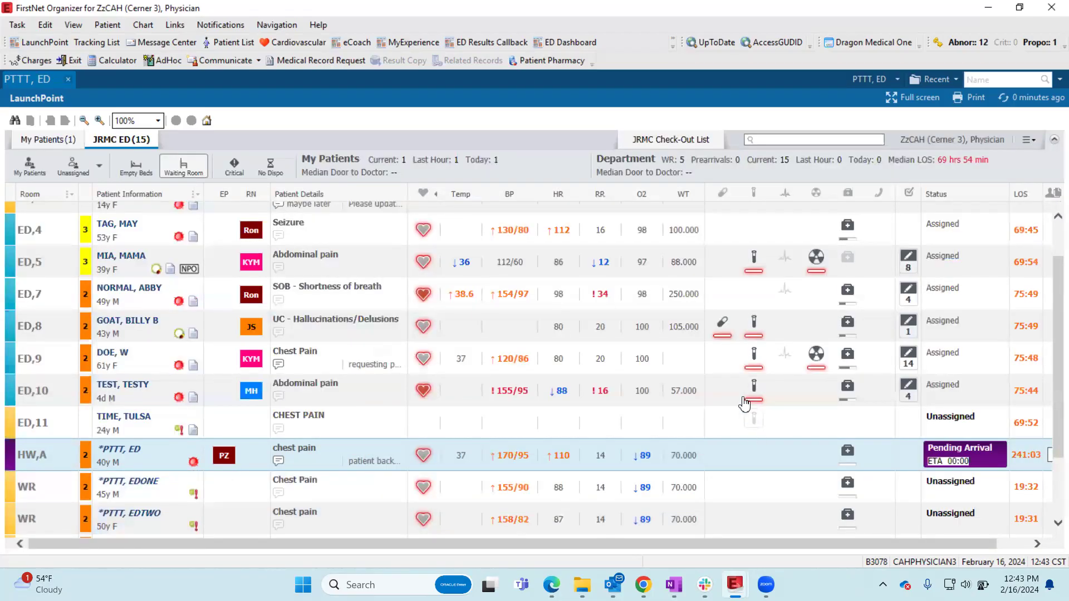
# - View the lab orders of the ED,10 patient and the medication and lab orders of the ED,8 patient
pyautogui.moveTo(748, 390)
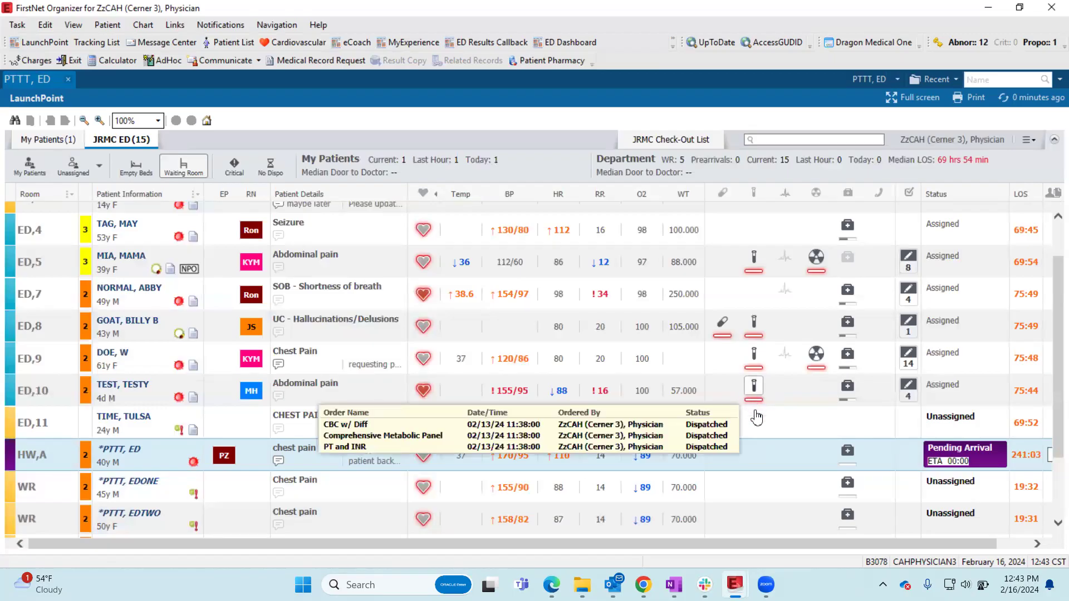
pyautogui.moveTo(722, 330)
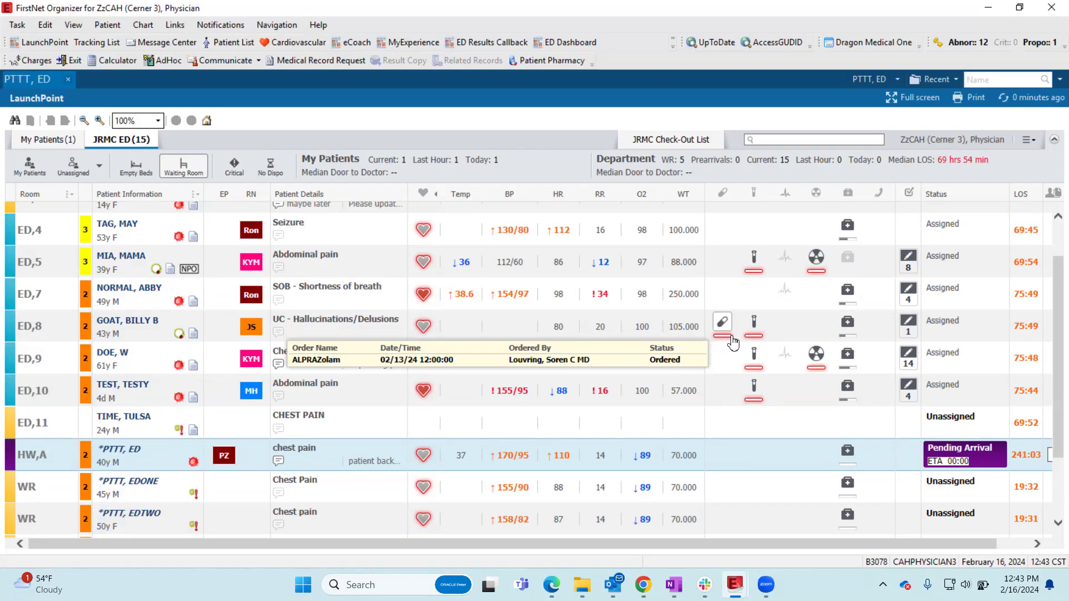
pyautogui.moveTo(756, 332)
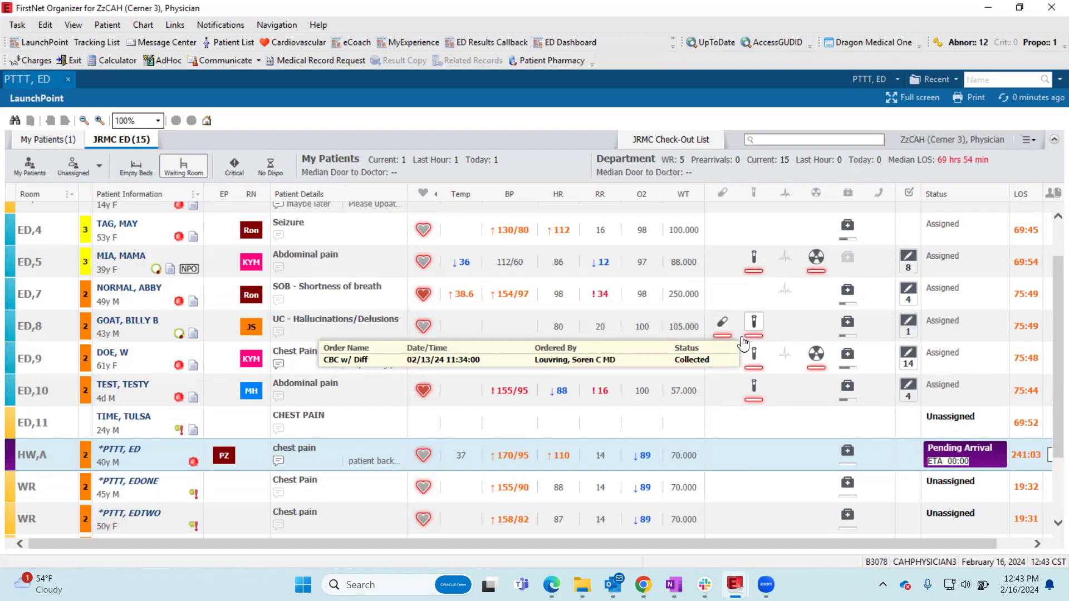
# - Look at the ED,9 patient's lab and radiology orders, open the radiology details to view the XR Chest 1 View order, and close them
pyautogui.moveTo(754, 357)
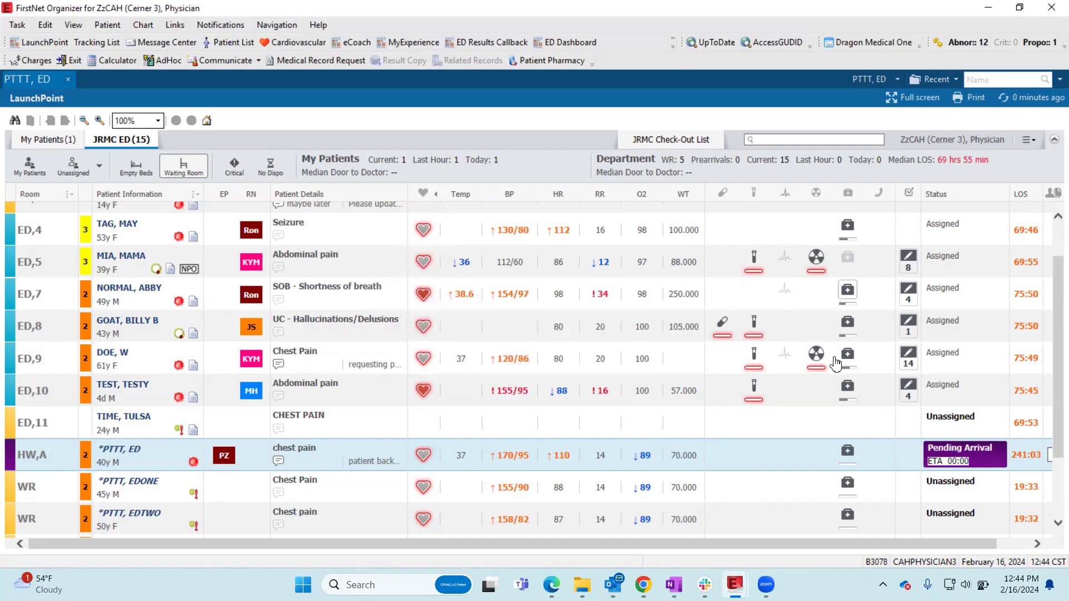
pyautogui.moveTo(816, 356)
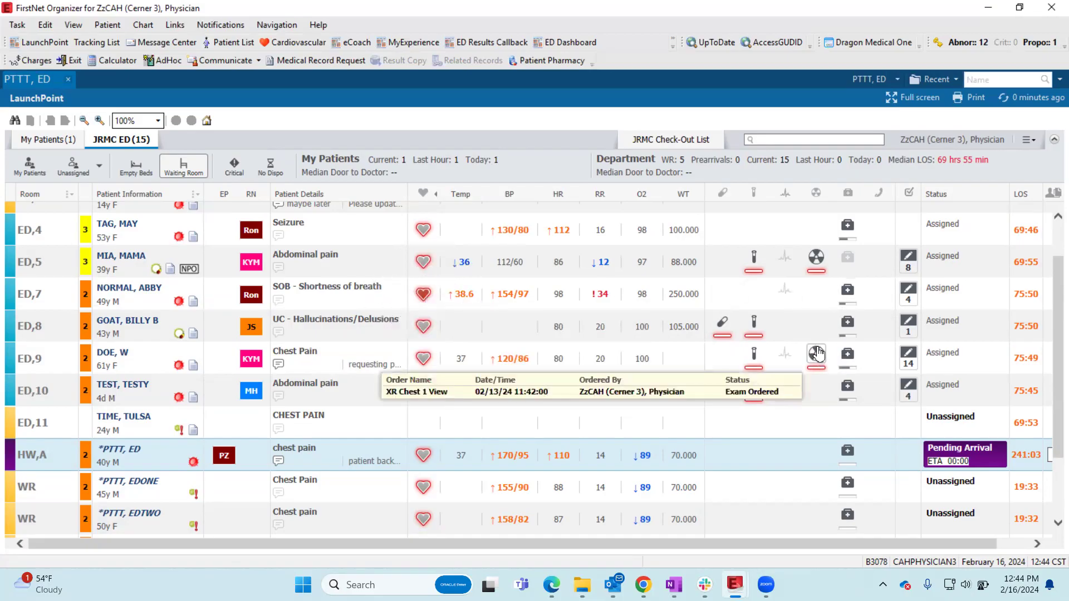
pyautogui.click(817, 358)
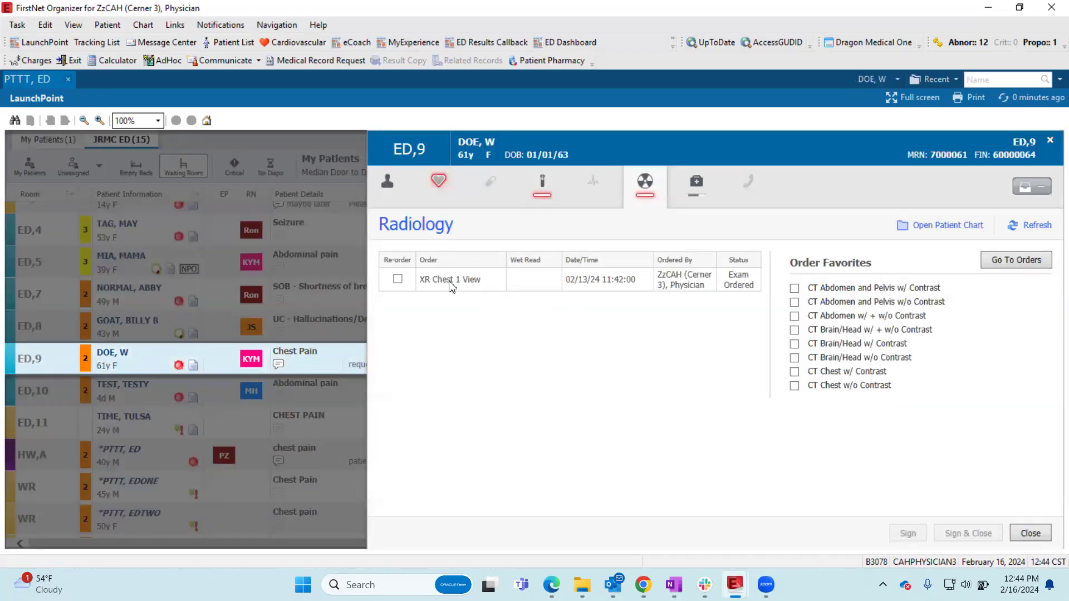
pyautogui.click(452, 283)
pyautogui.click(1049, 143)
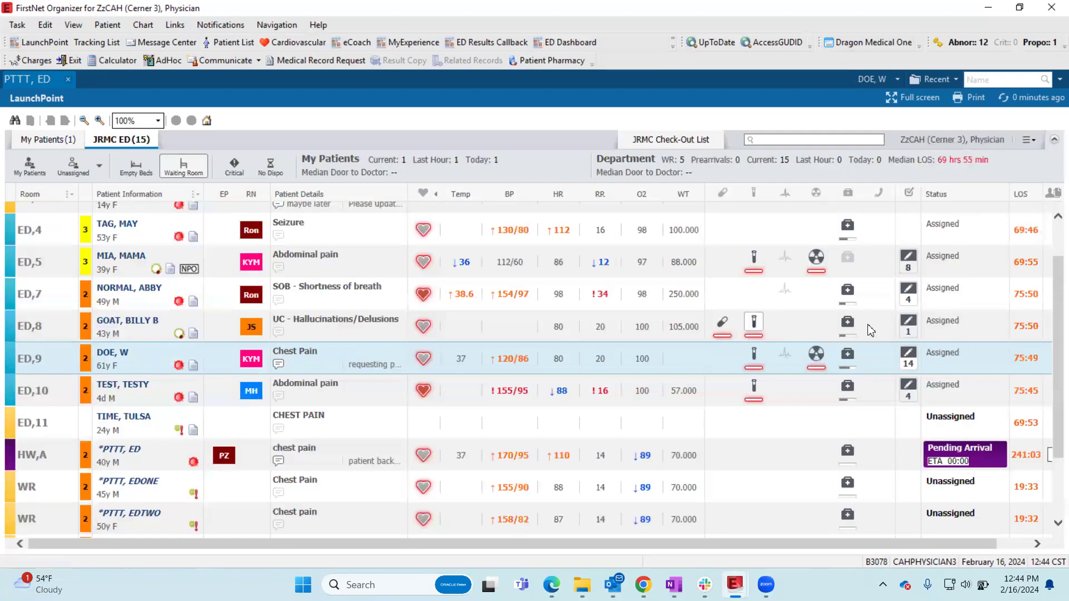
# - Open the ED,10 patient's lab details and look at the order favorites for radiology, medications and labs
pyautogui.scroll(-1, 845, 355)
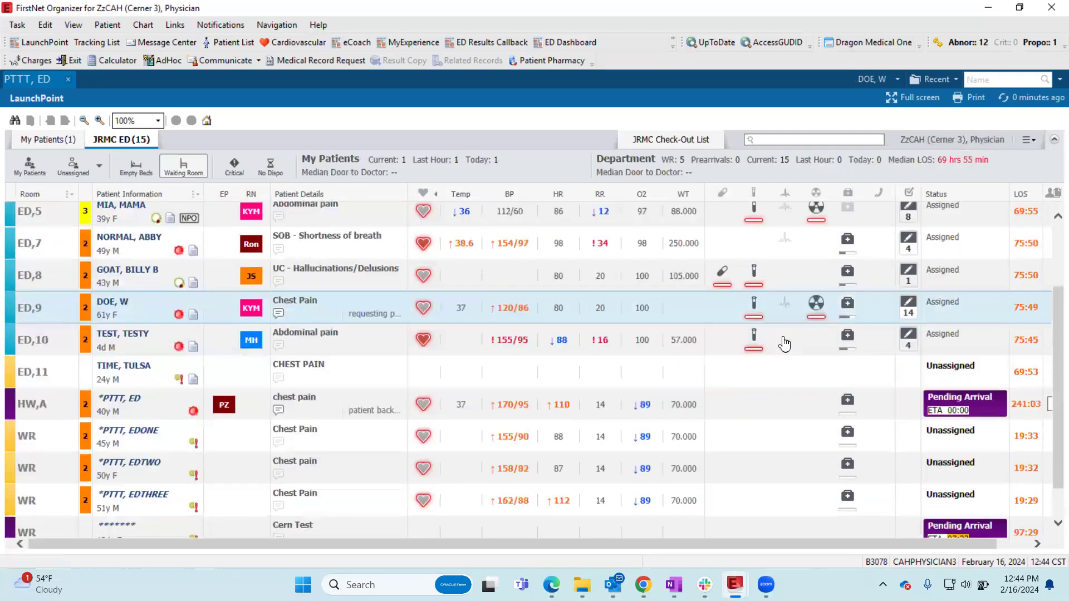
pyautogui.click(752, 337)
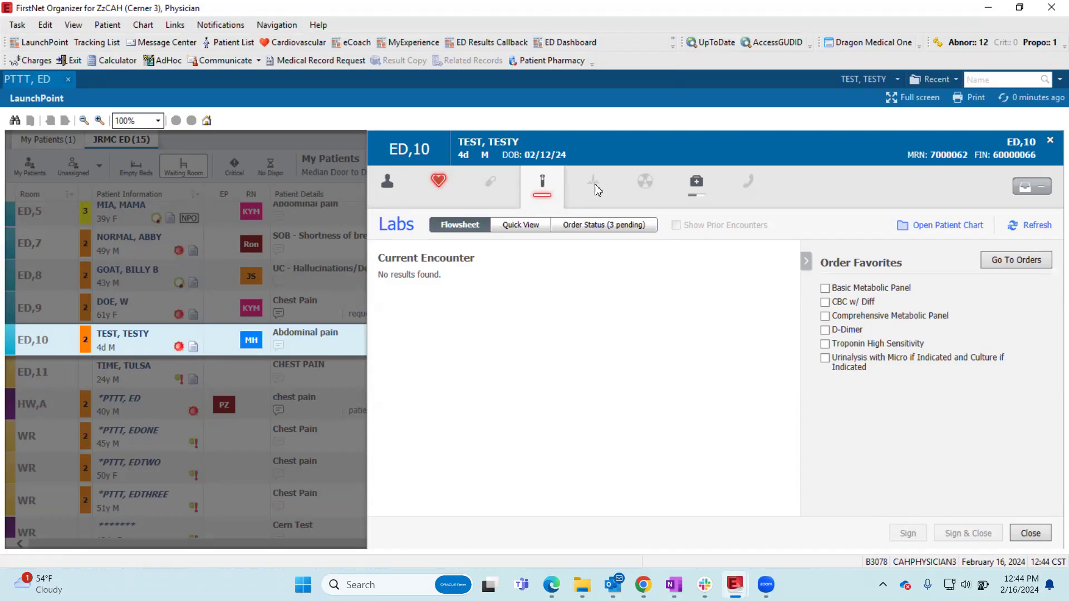
pyautogui.click(645, 183)
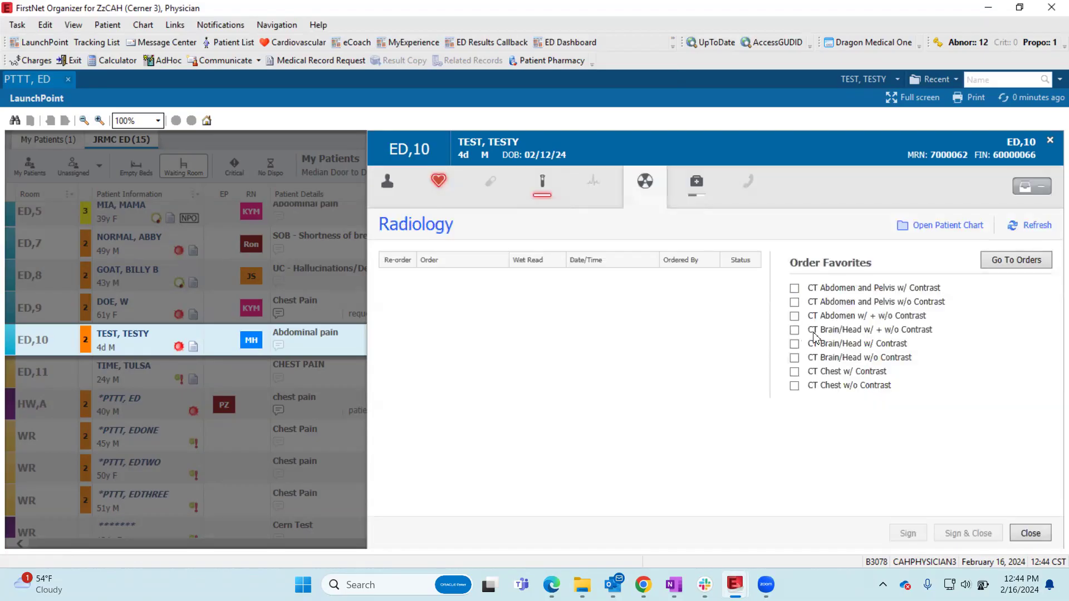
pyautogui.click(490, 181)
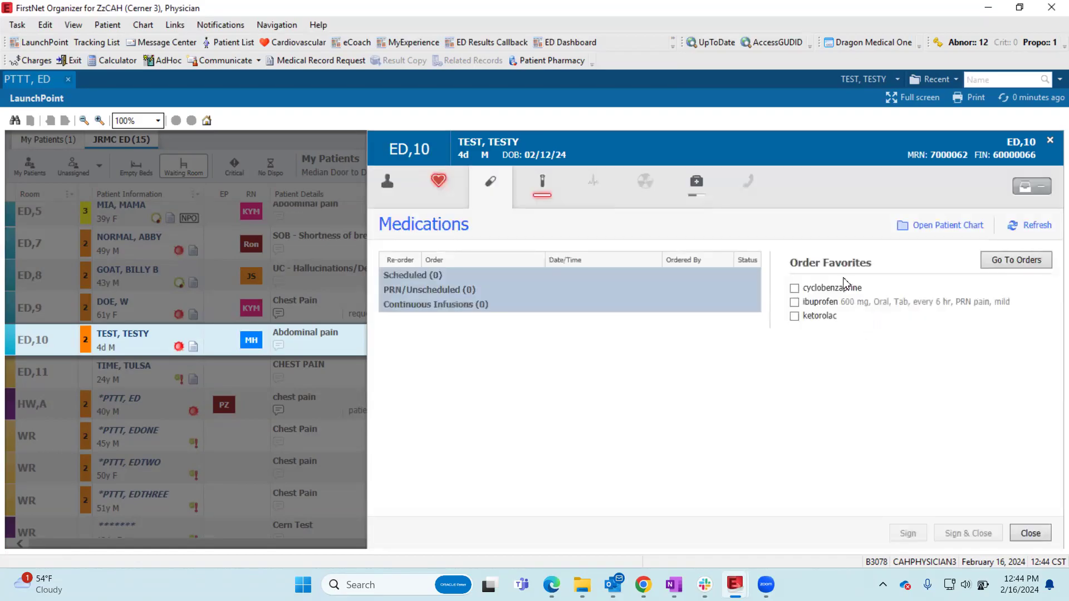
pyautogui.click(542, 182)
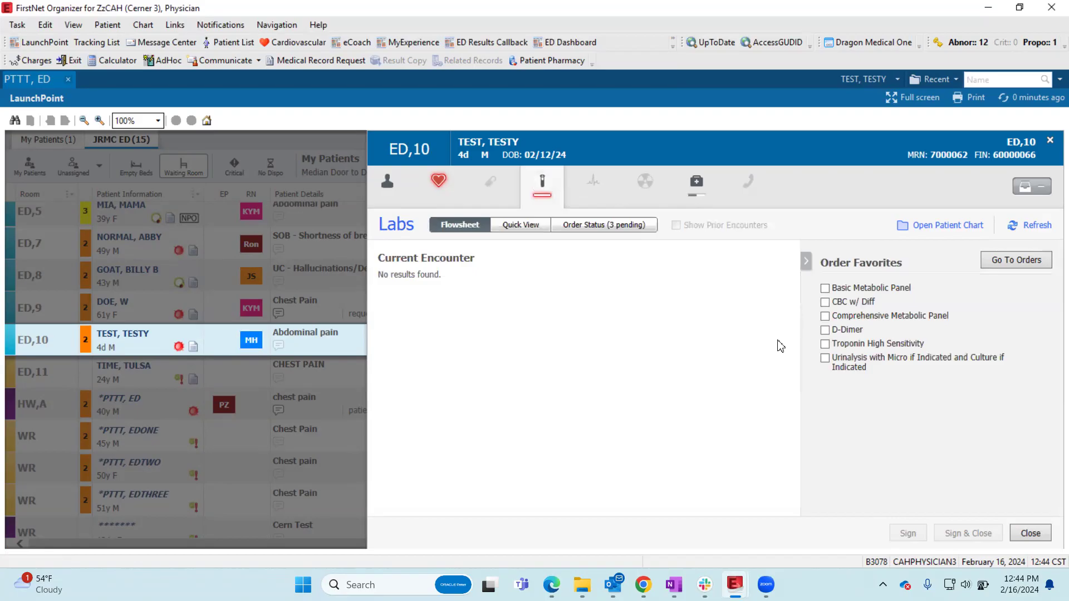
# - Select the Troponin High Sensitivity and D-Dimer favorites for the ED,10 patient and show the orders for signature
pyautogui.click(826, 346)
pyautogui.click(825, 330)
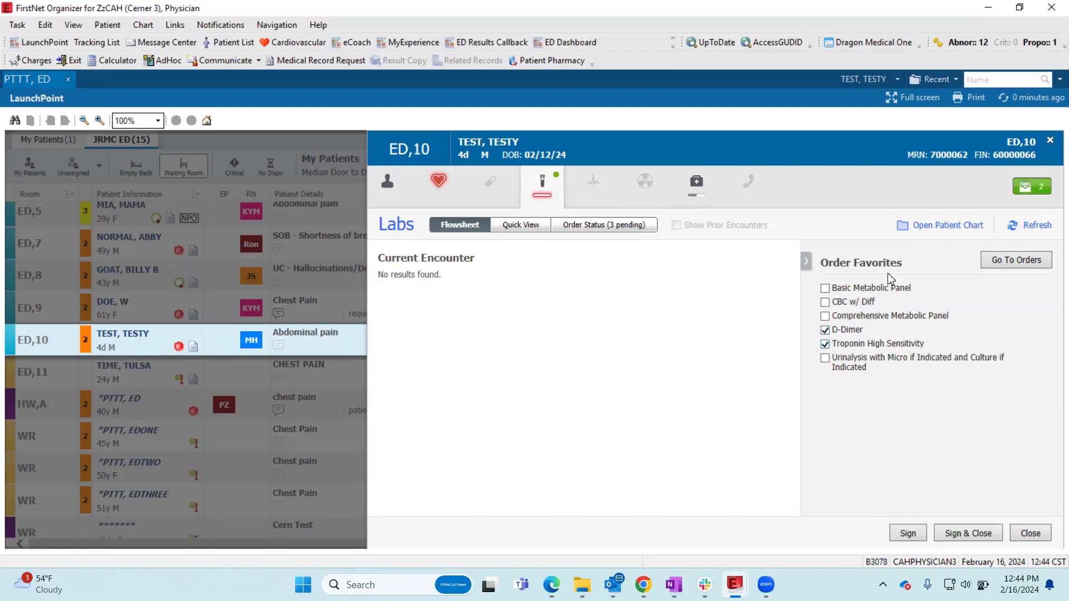
pyautogui.click(1036, 186)
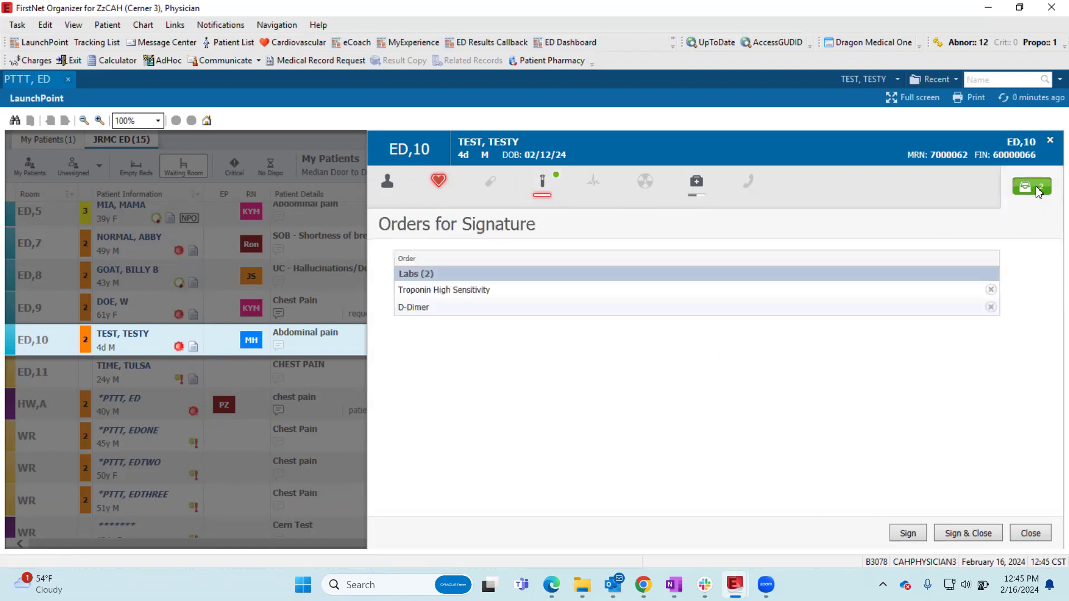
pyautogui.press('ctrl')
pyautogui.press('ctrl')
pyautogui.press('ctrl')
# - Look through the ED,10 patient's labs, ECG, radiology, patient care and consult sections
pyautogui.click(544, 188)
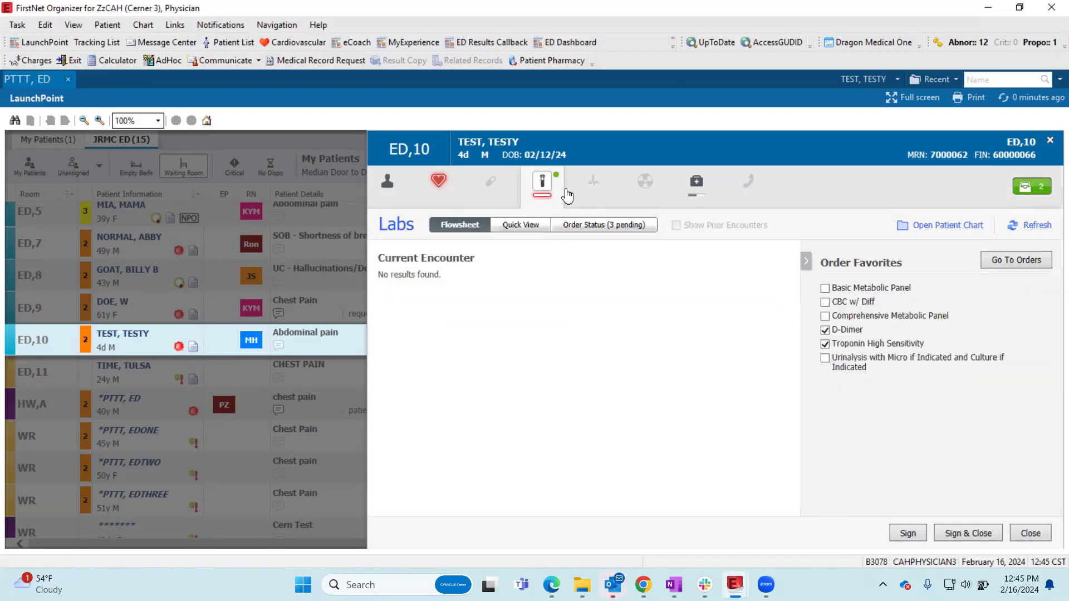
pyautogui.click(594, 181)
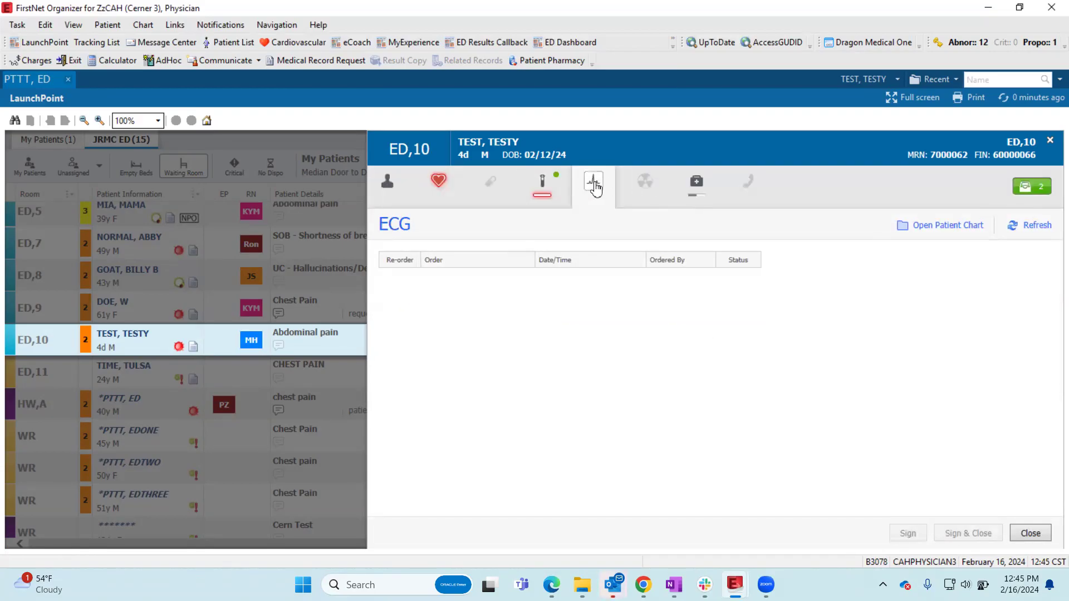
pyautogui.click(645, 181)
pyautogui.click(697, 182)
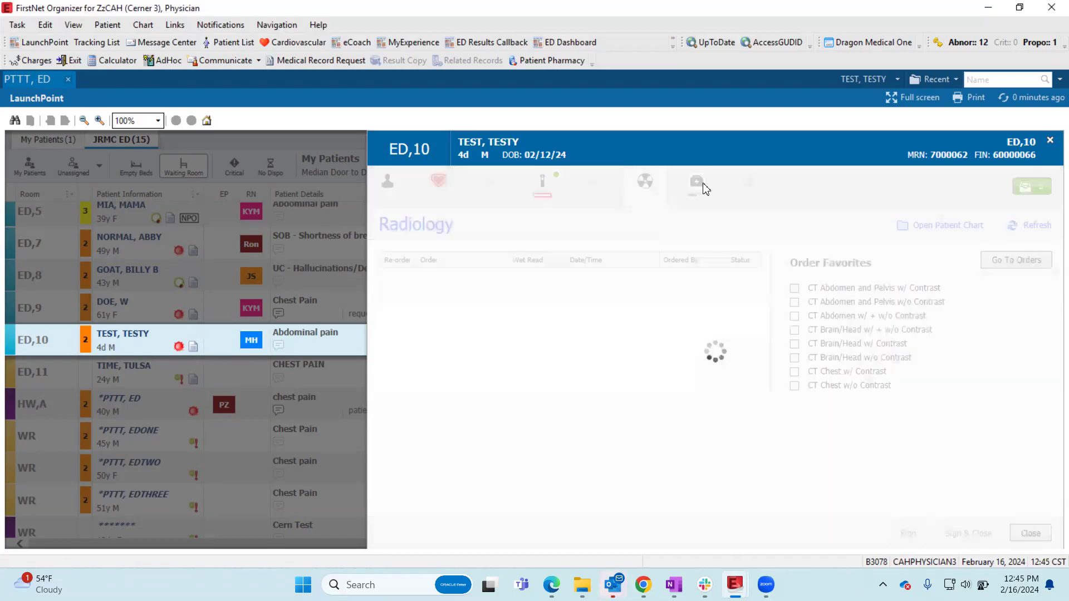
pyautogui.click(752, 188)
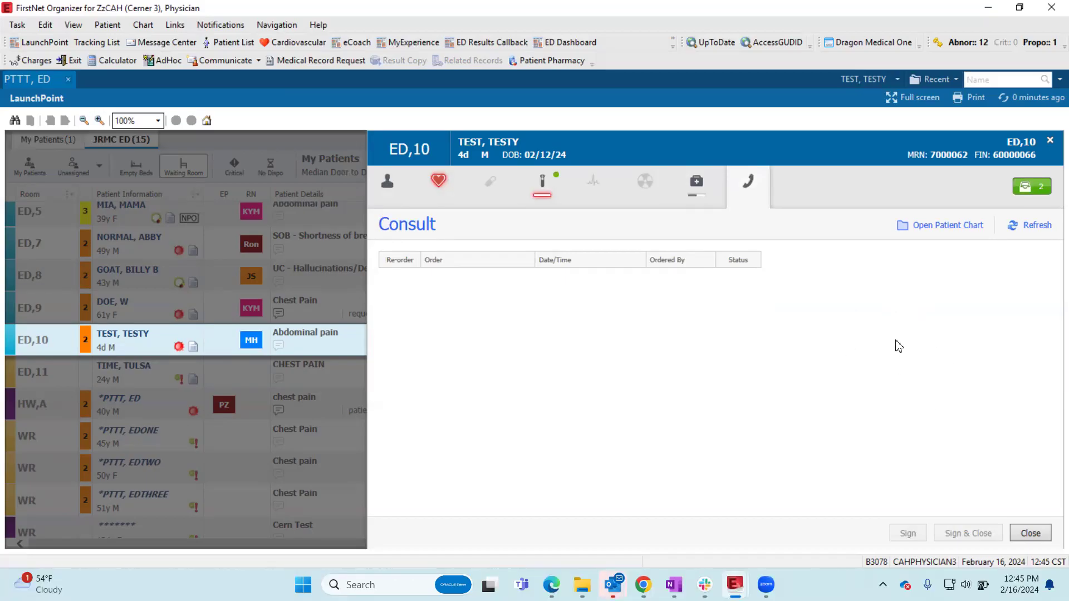
# - From the ED,10 medications, try to go to the orders and to close the details without signing, cancelling both attempts
pyautogui.click(485, 187)
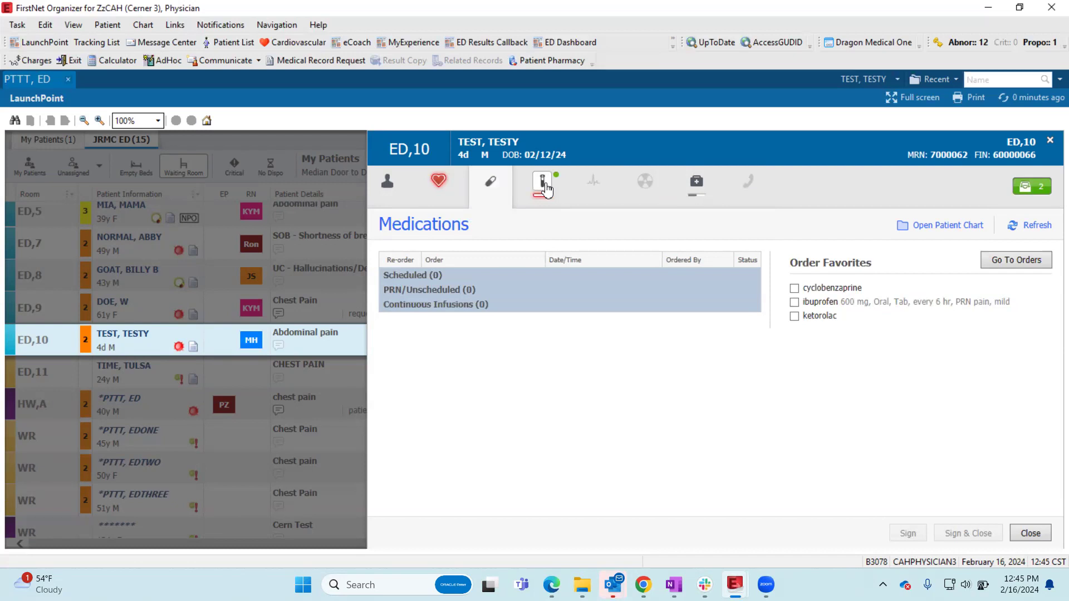
pyautogui.click(991, 262)
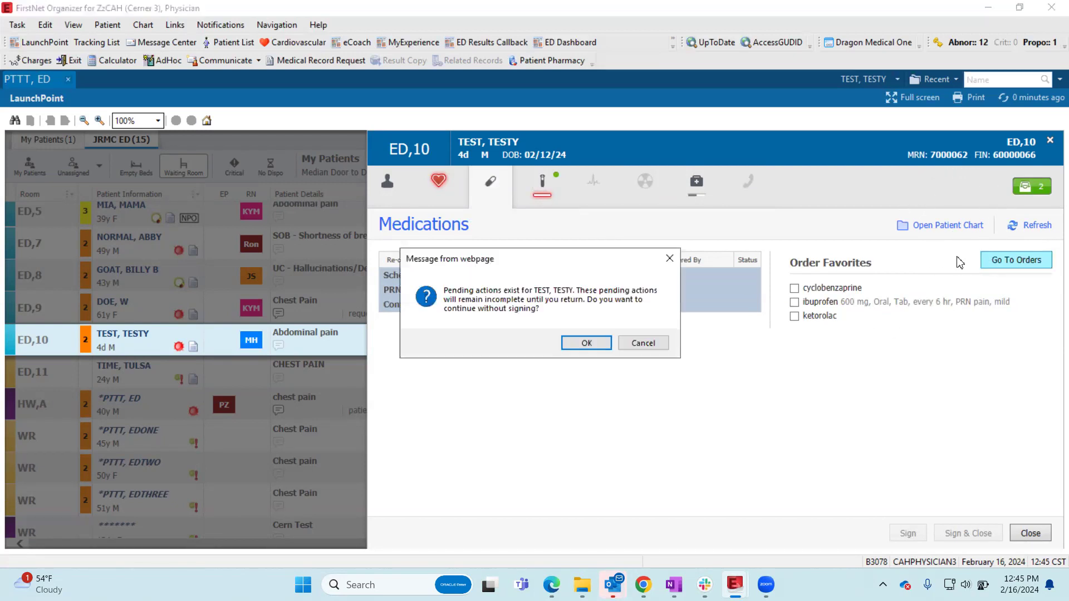
pyautogui.click(643, 343)
pyautogui.click(1041, 535)
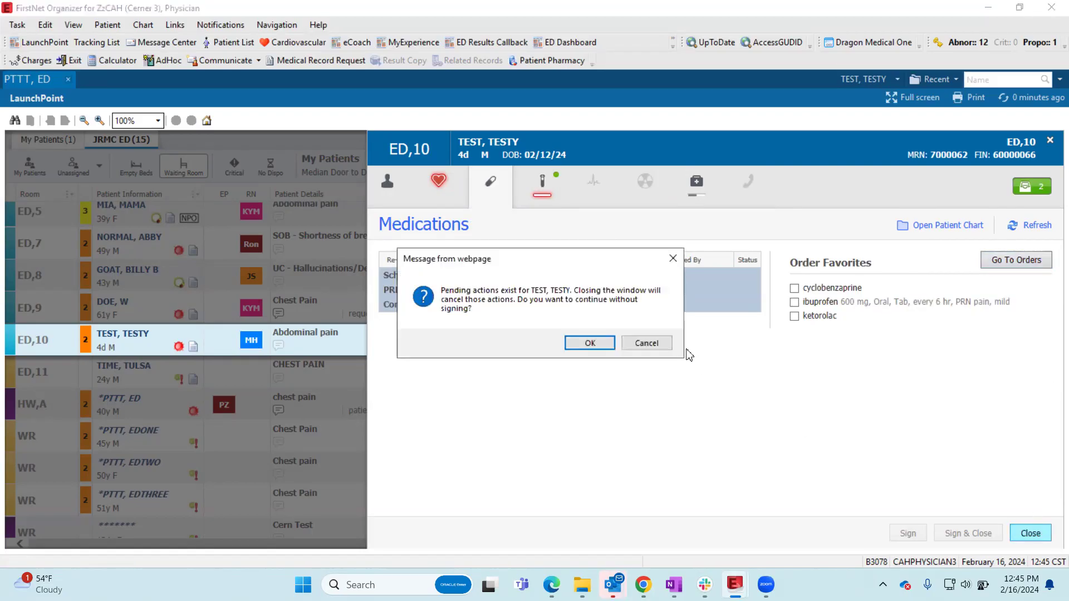
pyautogui.click(640, 343)
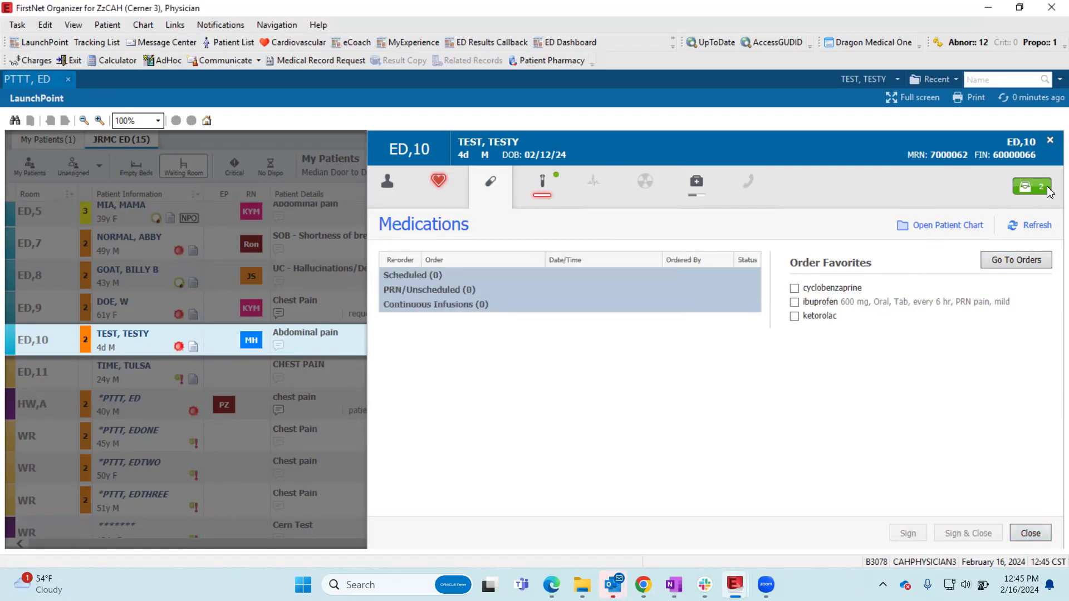
# - Remove the Troponin High Sensitivity and D-Dimer orders from the ED,10 patient's orders for signature and close the details
pyautogui.click(1040, 188)
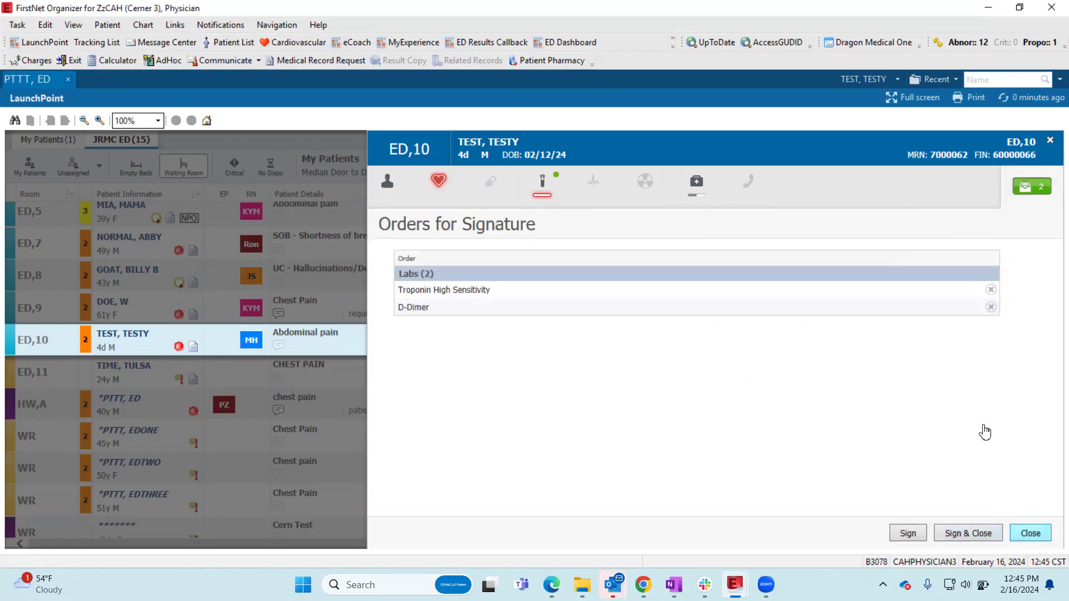
pyautogui.click(991, 290)
pyautogui.click(990, 290)
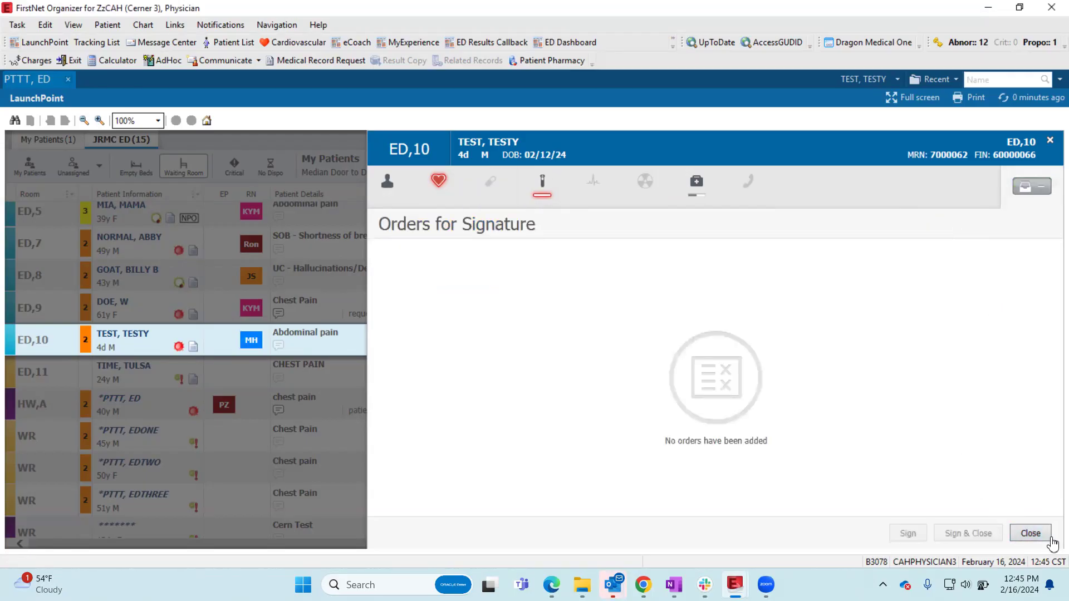
pyautogui.click(1030, 533)
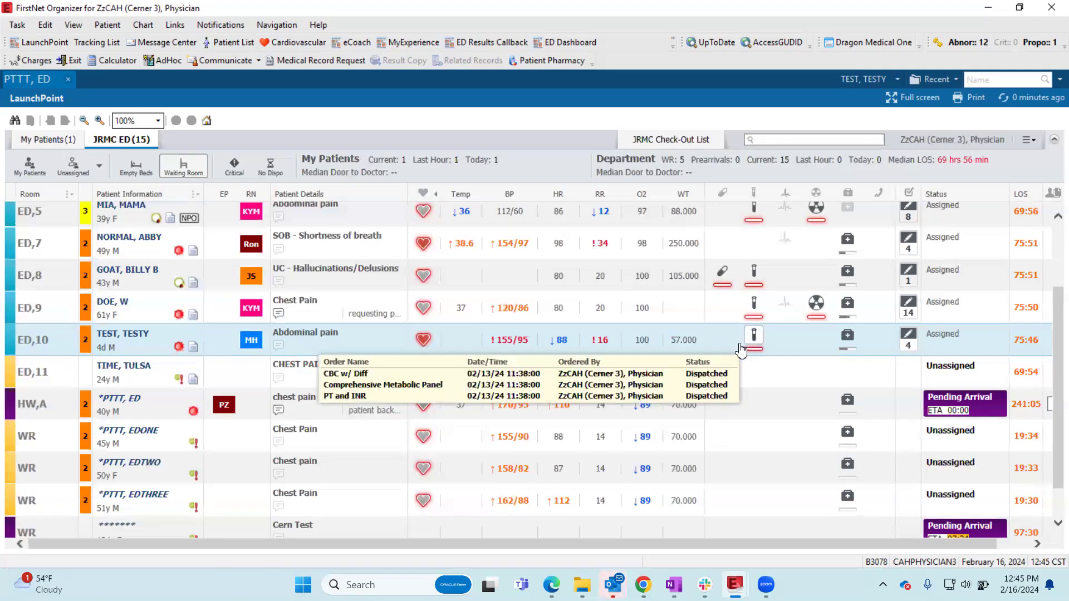
# - Open the ED,10 patient's physician notifications, review the orders requiring cosignature, and close the notifications
pyautogui.moveTo(754, 340)
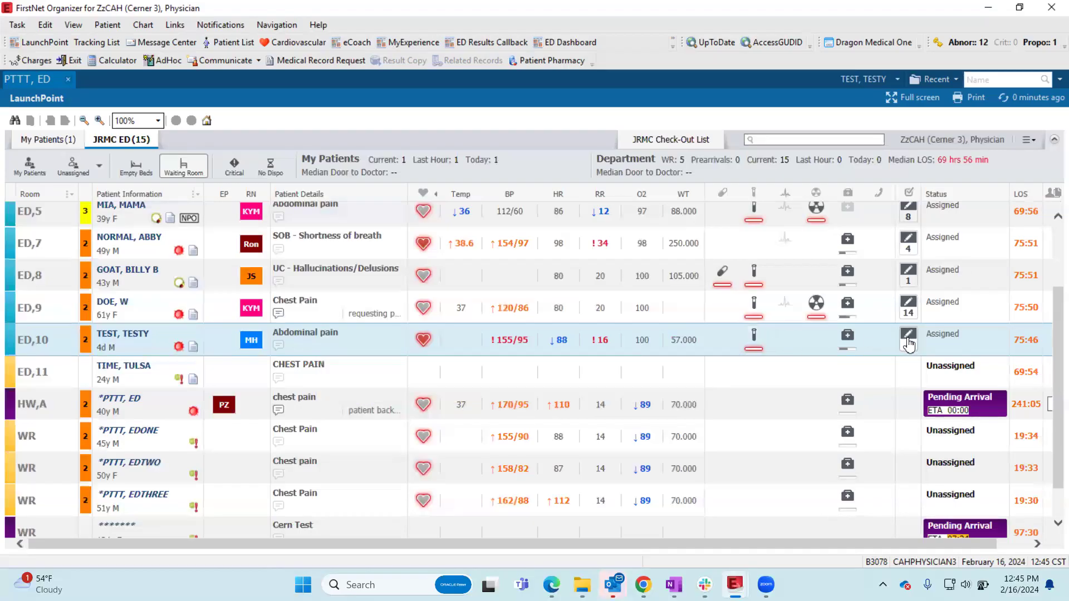
pyautogui.moveTo(910, 345)
pyautogui.click(913, 349)
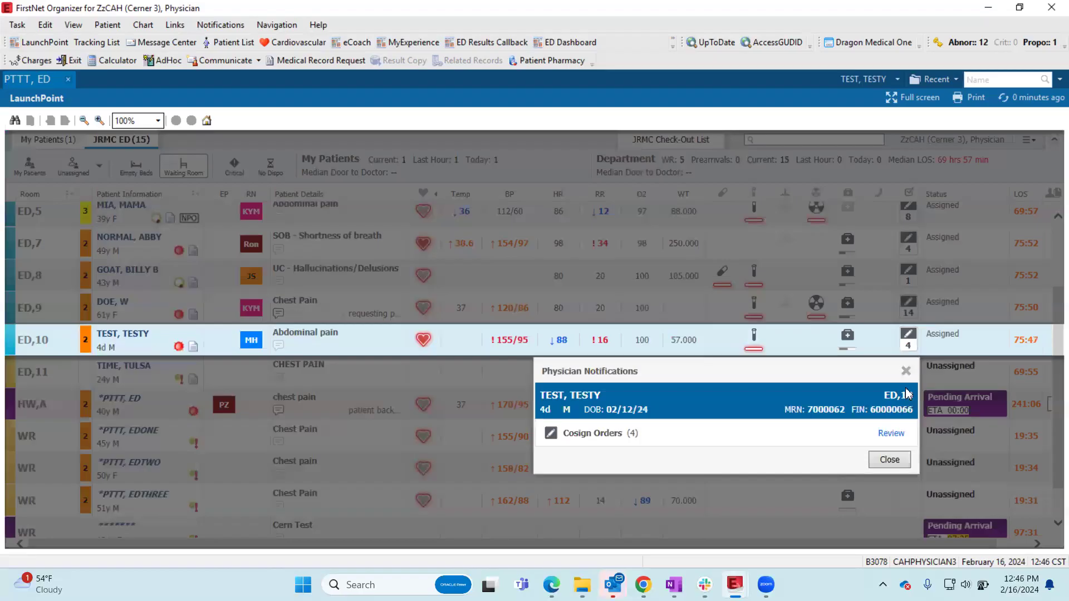
pyautogui.click(890, 435)
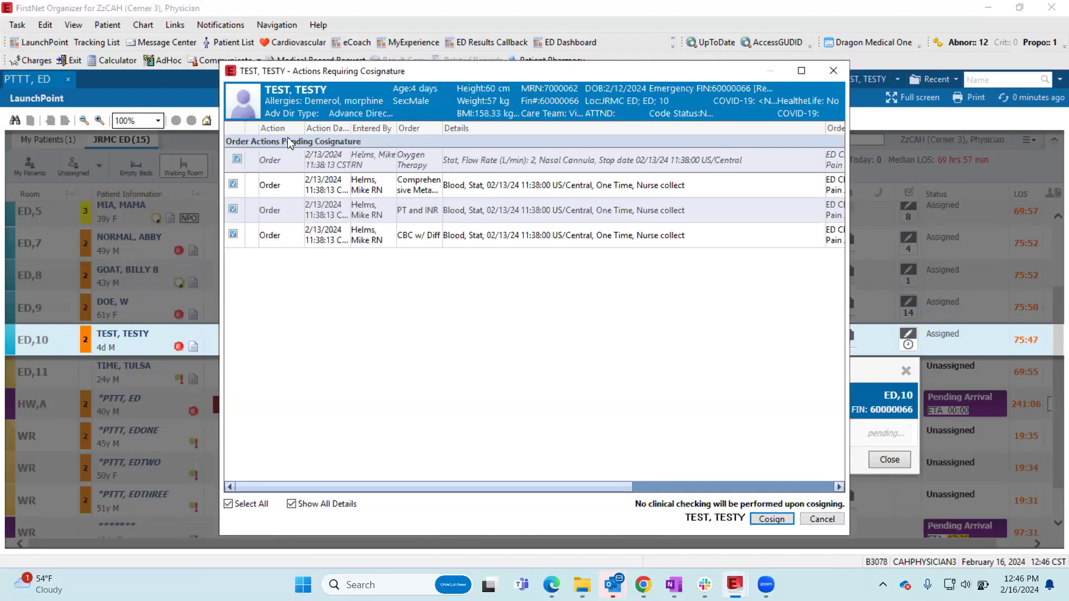
pyautogui.click(780, 523)
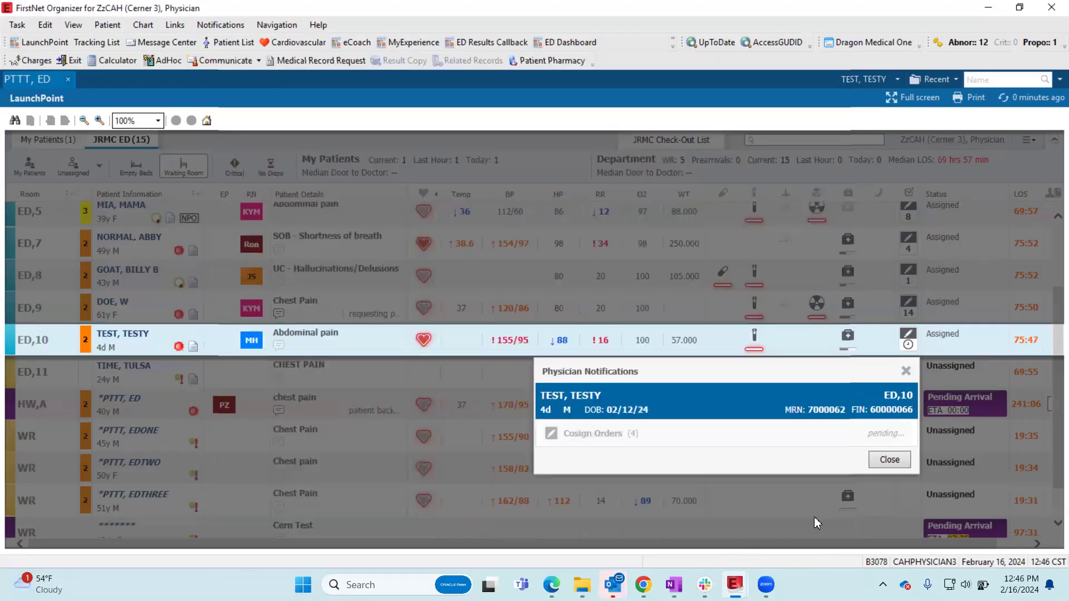
pyautogui.click(905, 370)
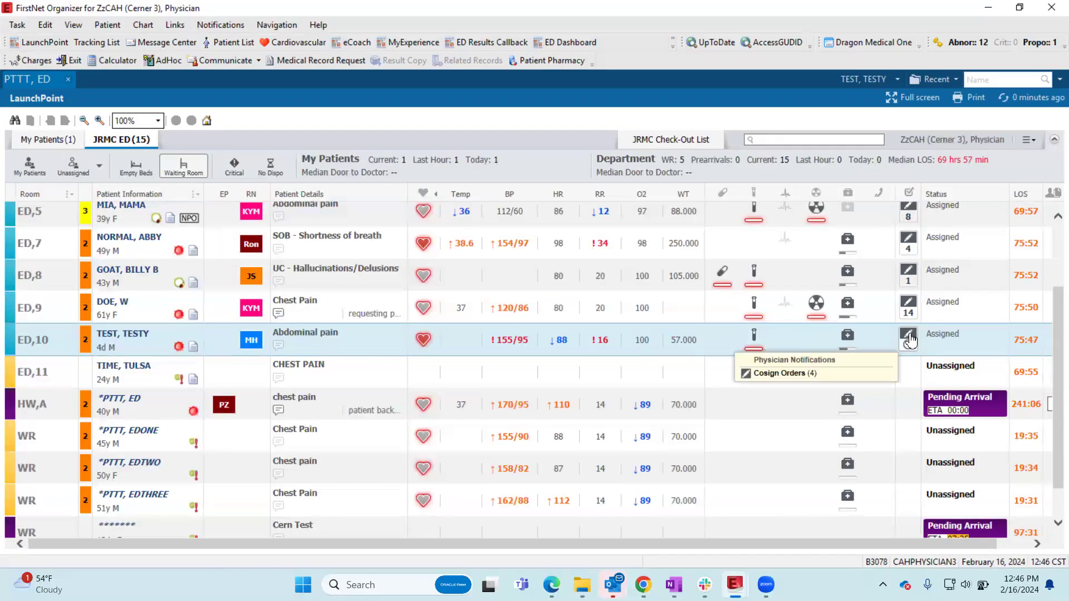
# - Reopen the ED,10 patient's cosign orders for another look, cancel without cosigning, and close the notifications
pyautogui.click(909, 337)
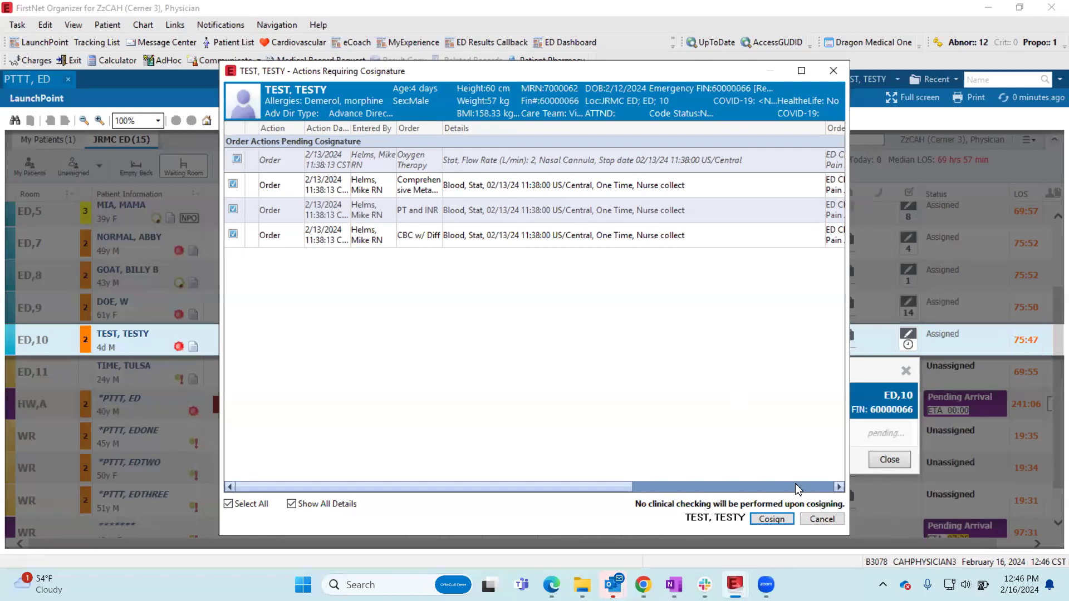
pyautogui.click(822, 519)
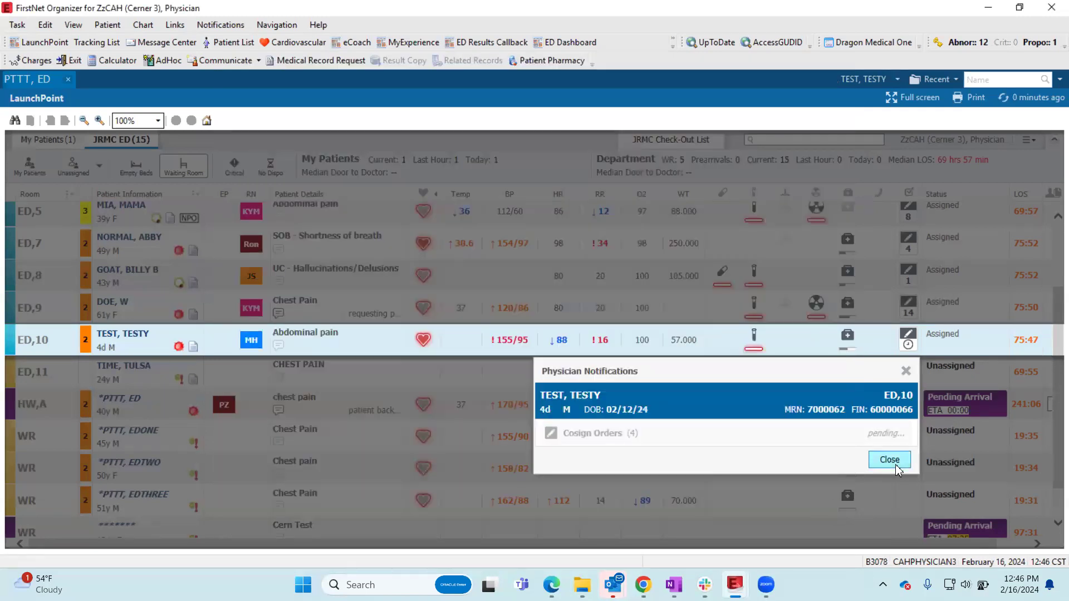
pyautogui.click(889, 460)
# - Examine the length of stay column in the JRMC ED list and sort the patients by length of stay, longest first
pyautogui.hscroll(2, 809, 550)
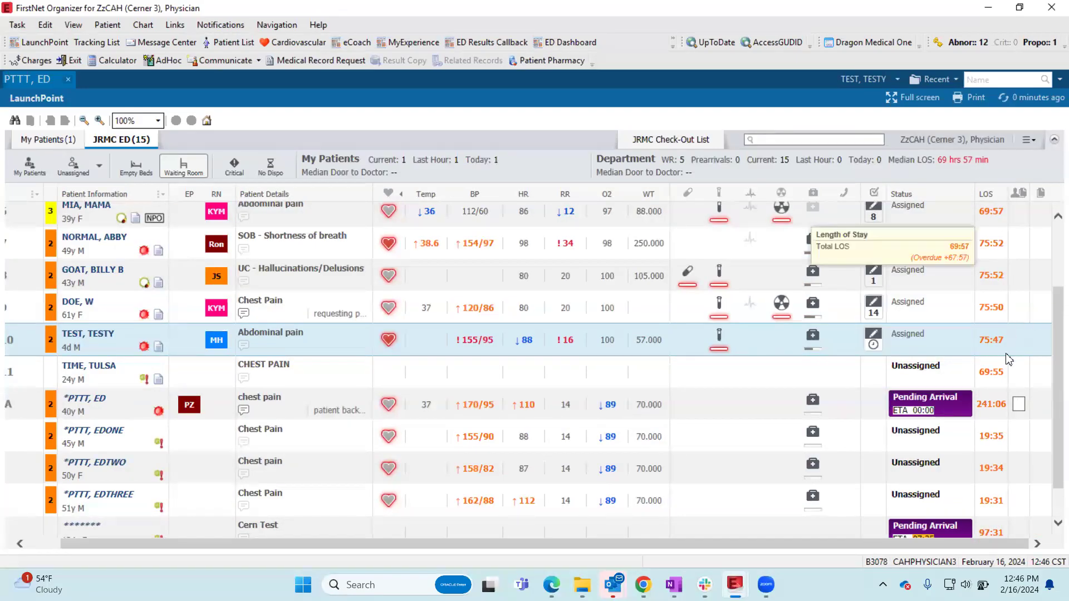
pyautogui.scroll(-1, 1006, 450)
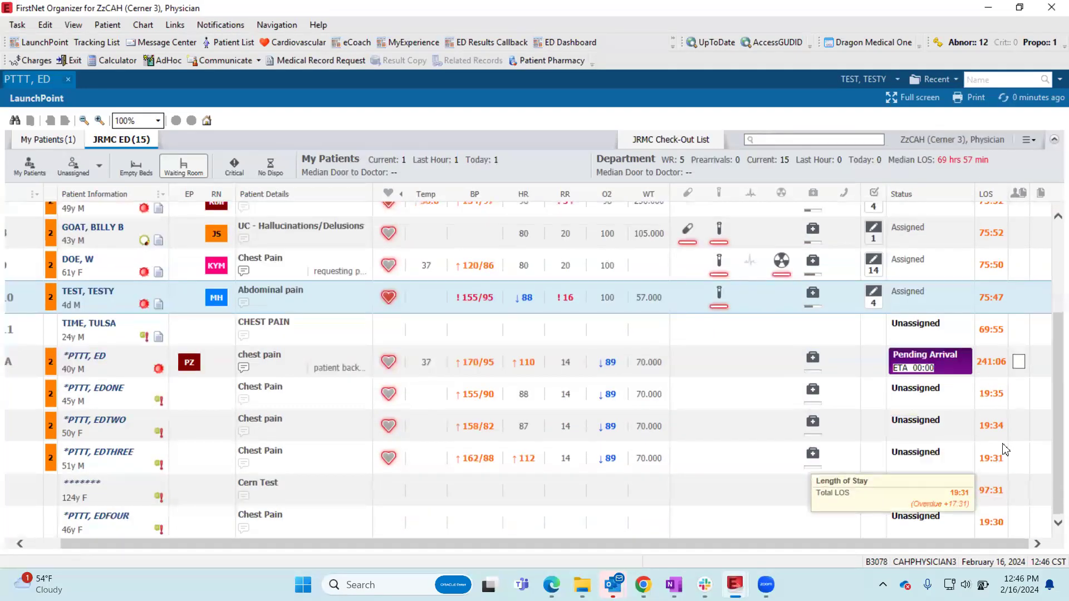
pyautogui.scroll(3, 1012, 367)
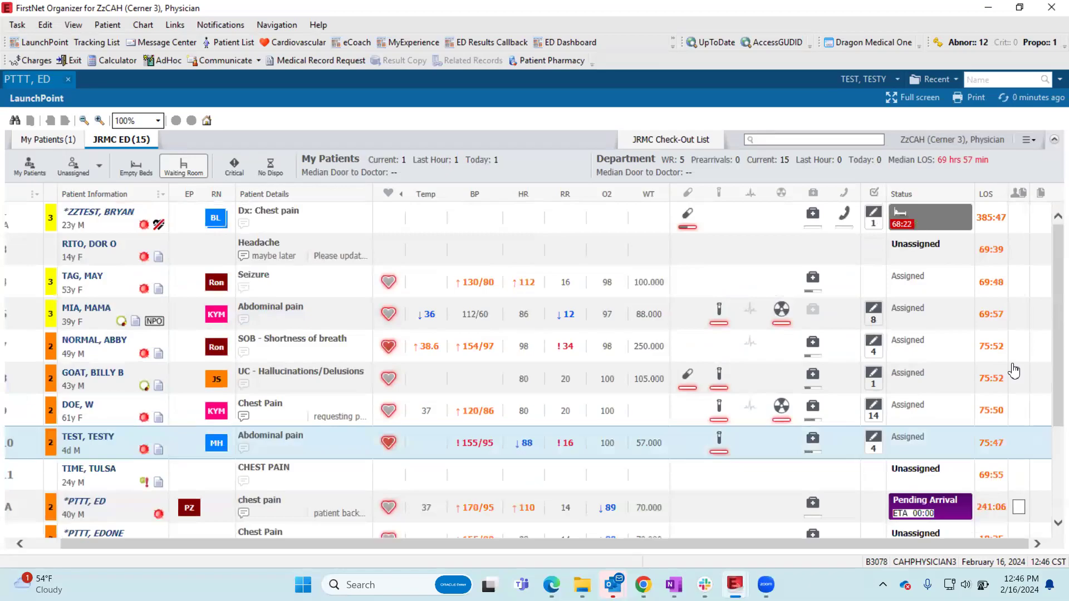
pyautogui.click(1001, 195)
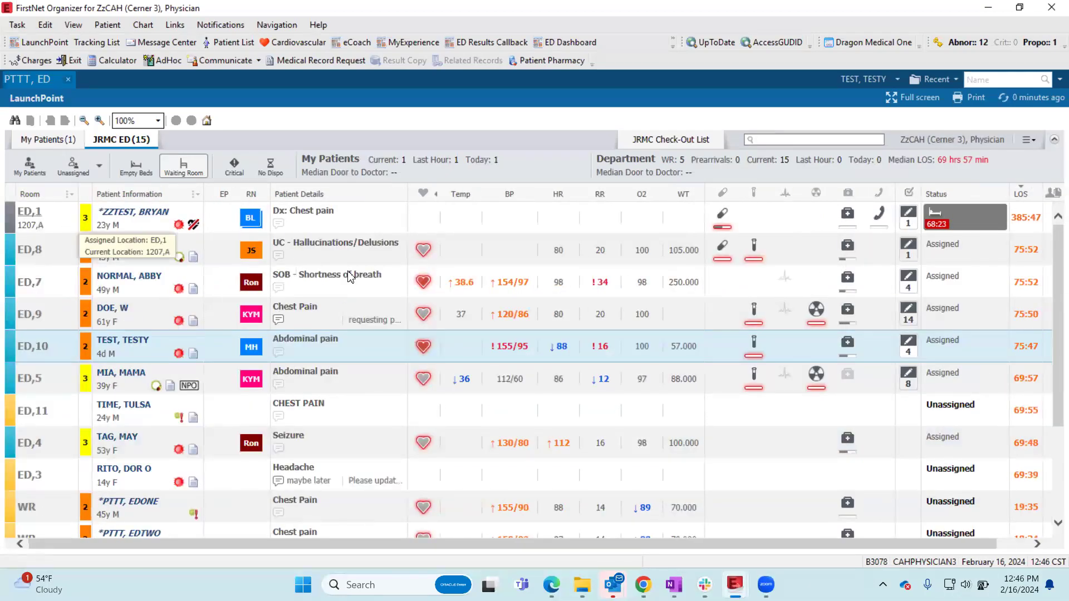
pyautogui.click(1036, 195)
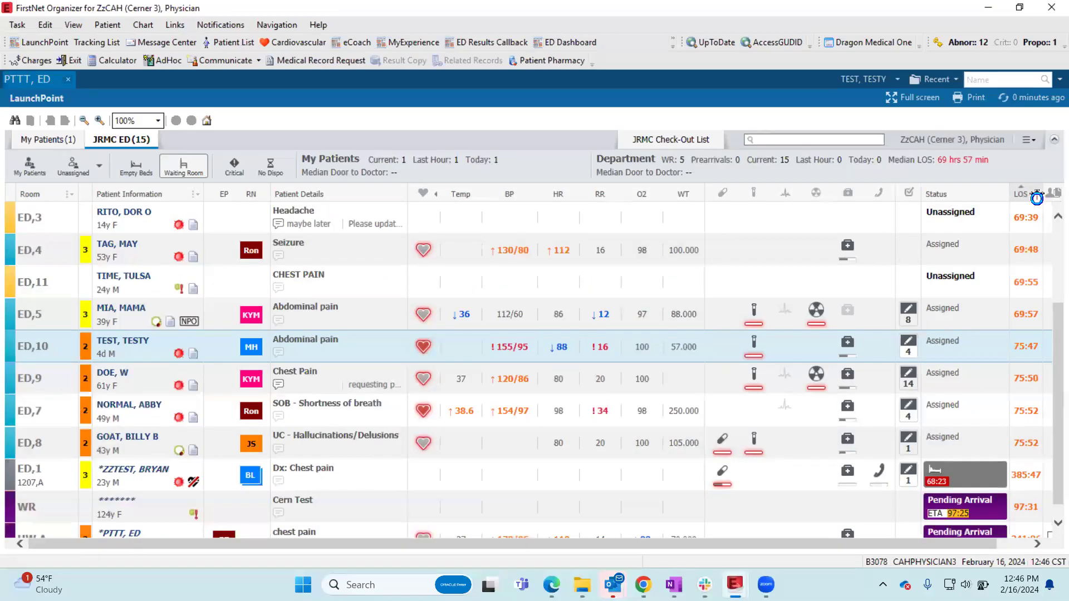
pyautogui.click(1035, 195)
pyautogui.moveTo(838, 550); pyautogui.dragTo(1049, 554)
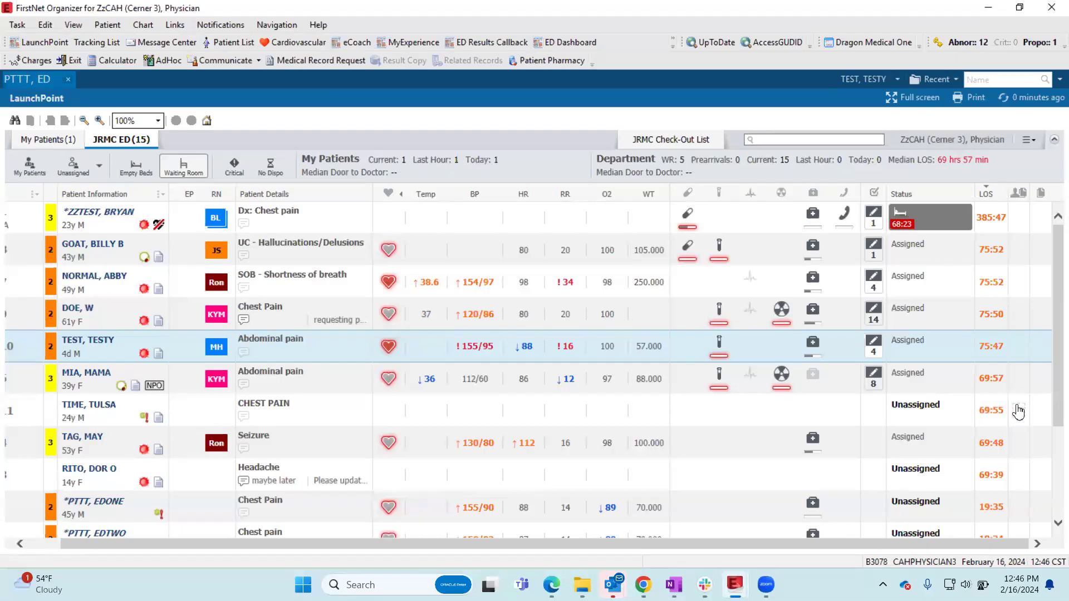
# - Open an ED Provider Note for the ED,4 patient from the tracking list, discard it, and return to LaunchPoint
pyautogui.scroll(-3, 1014, 444)
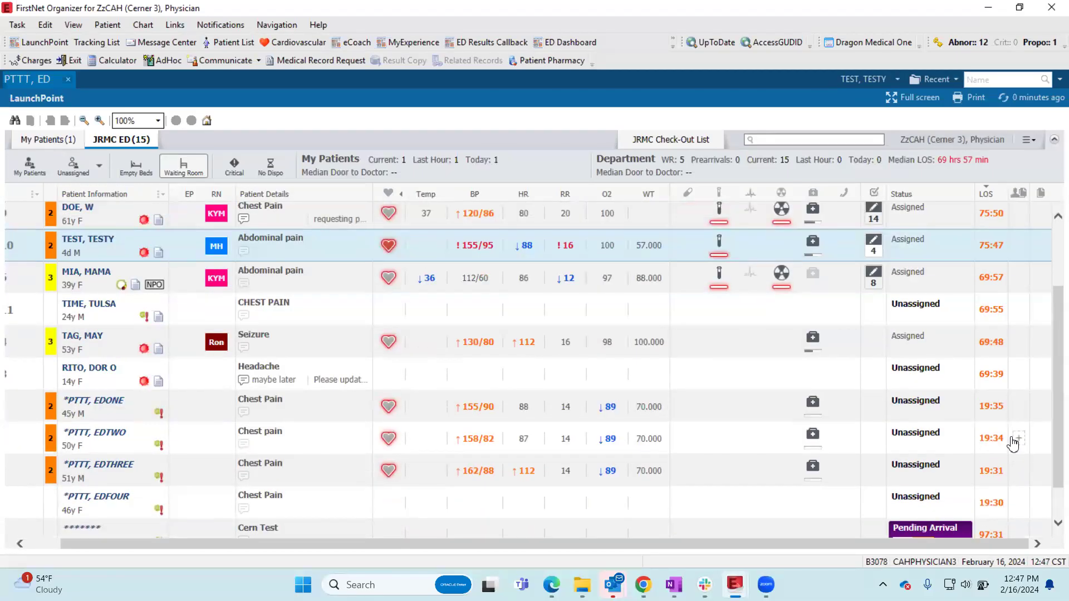
pyautogui.doubleClick(1019, 348)
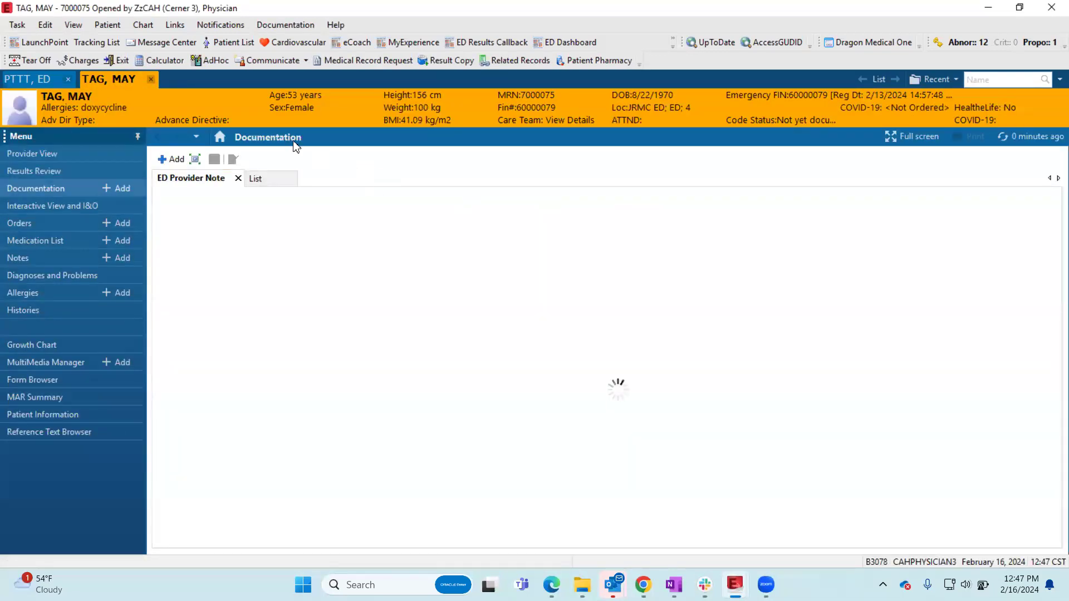
pyautogui.click(152, 79)
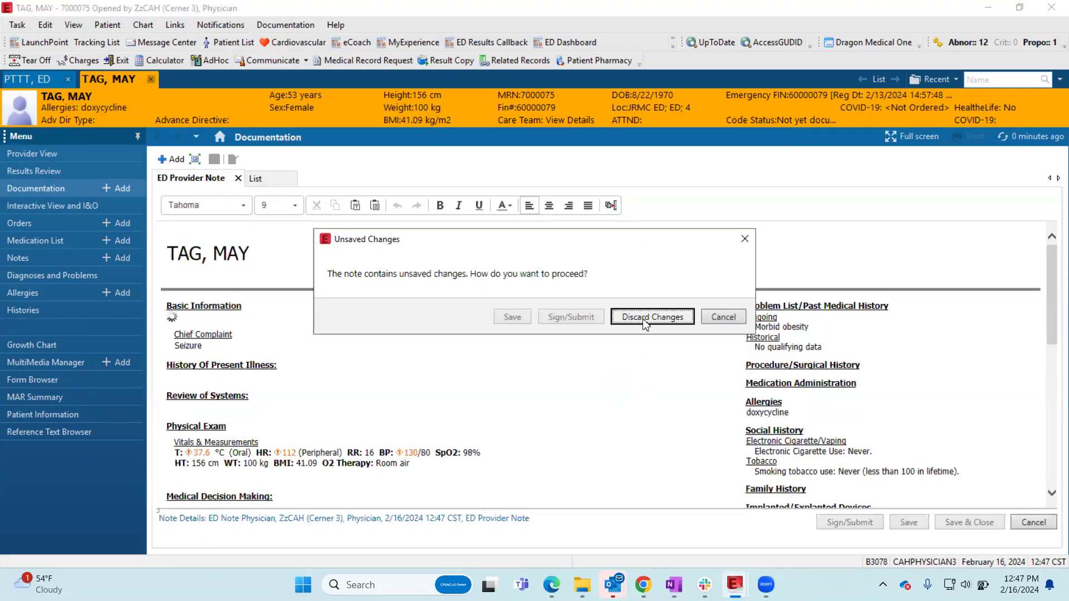
pyautogui.click(645, 317)
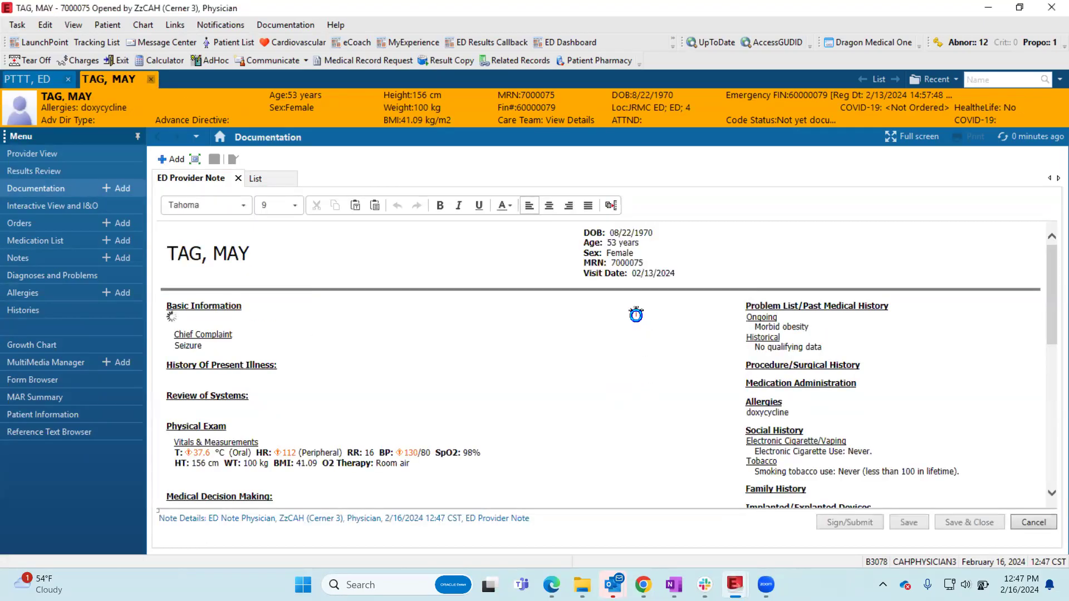
pyautogui.click(29, 80)
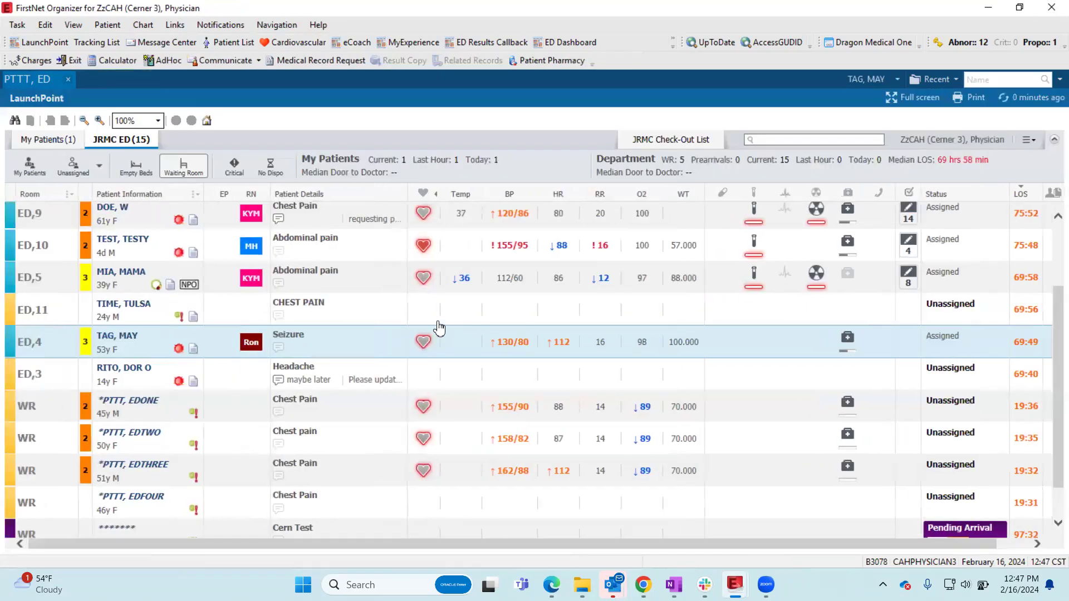
# - Look through the JRMC ED list and open the patient summary of the HW,A patient
pyautogui.scroll(3, 437, 328)
pyautogui.scroll(-4, 551, 261)
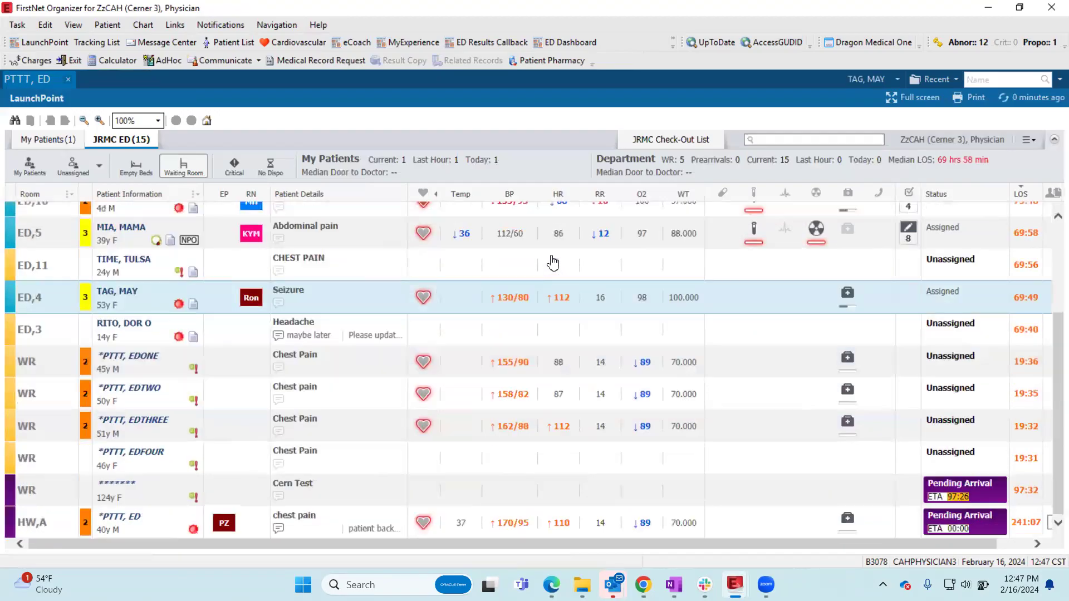
pyautogui.scroll(5, 552, 265)
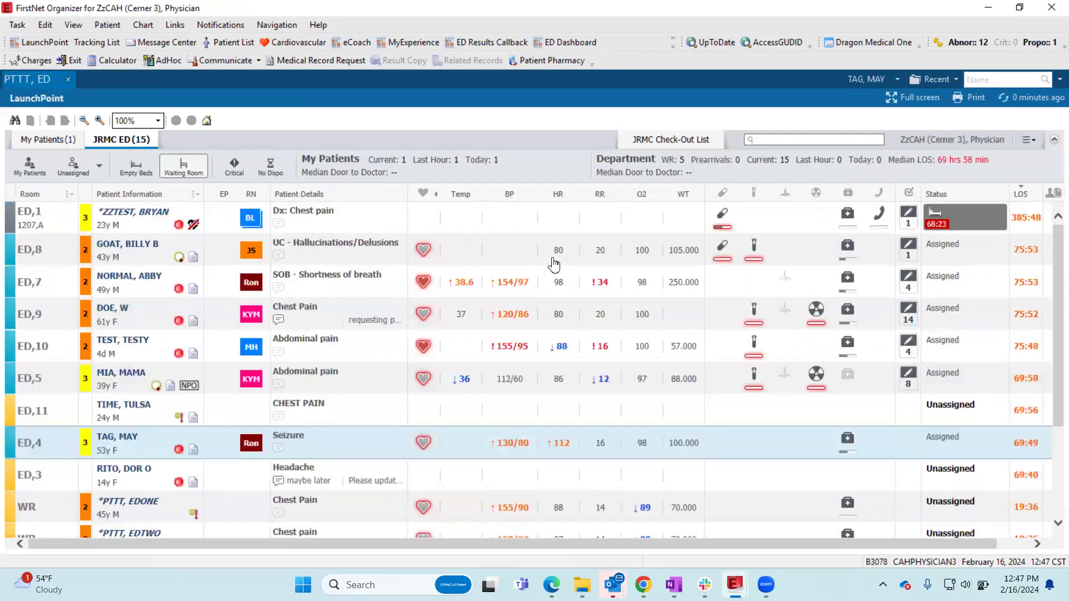
pyautogui.scroll(-2, 554, 265)
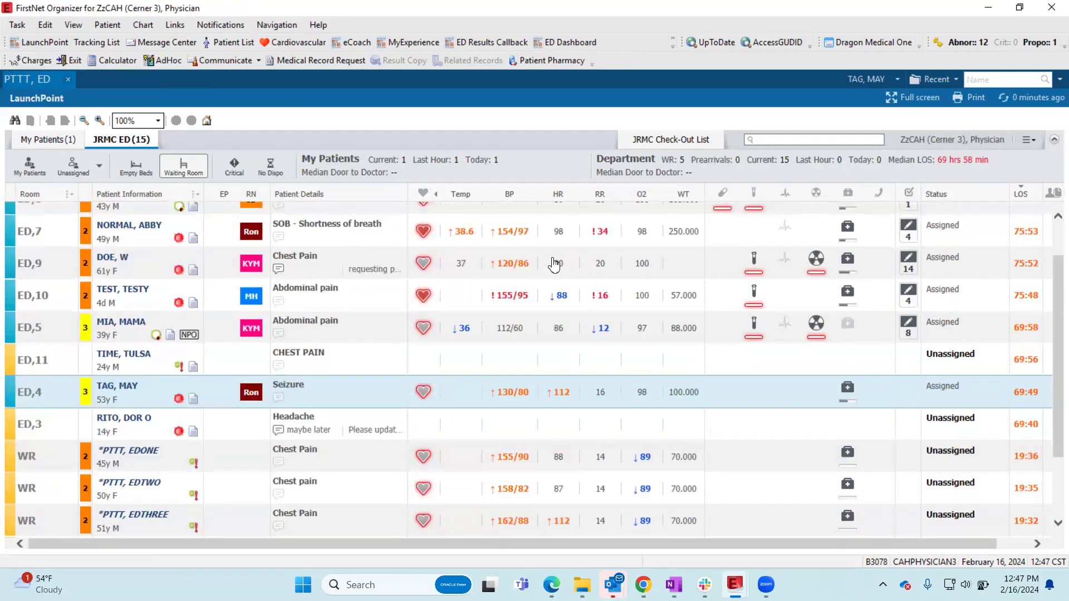
pyautogui.scroll(2, 544, 271)
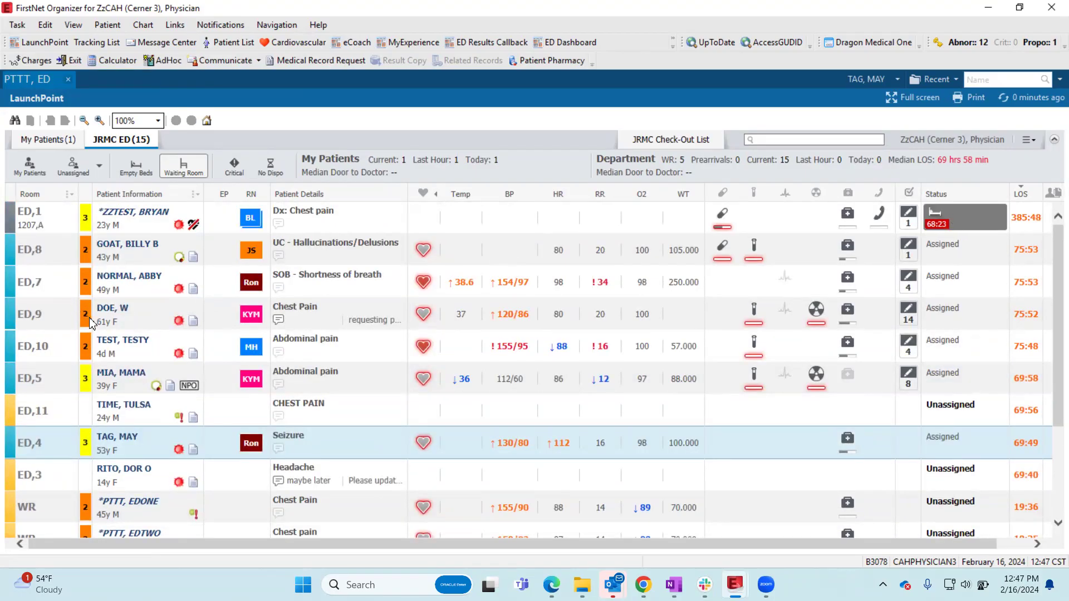
pyautogui.scroll(-5, 106, 331)
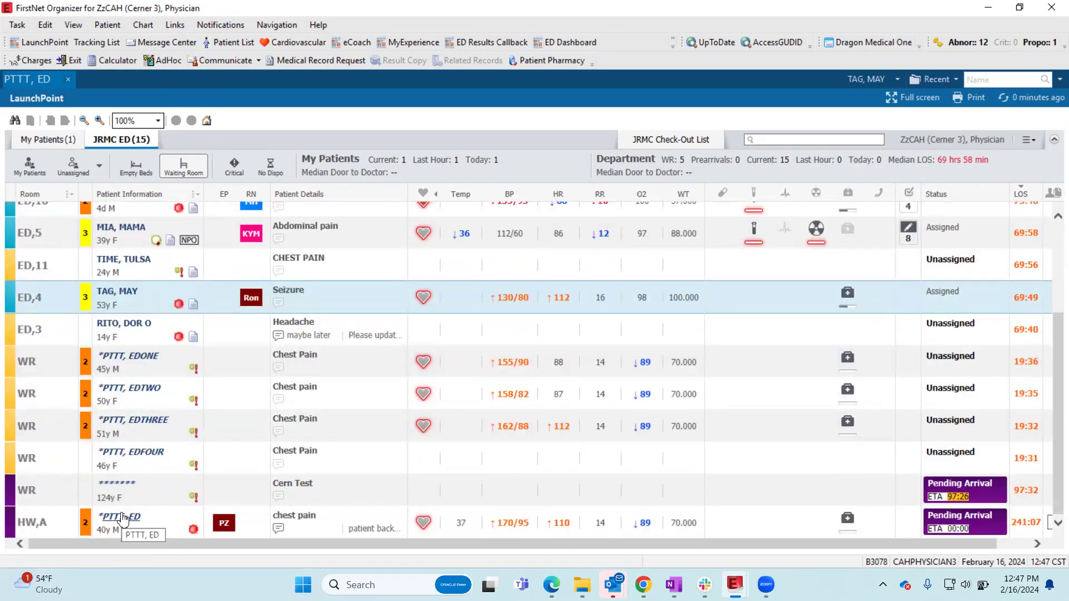
pyautogui.click(170, 535)
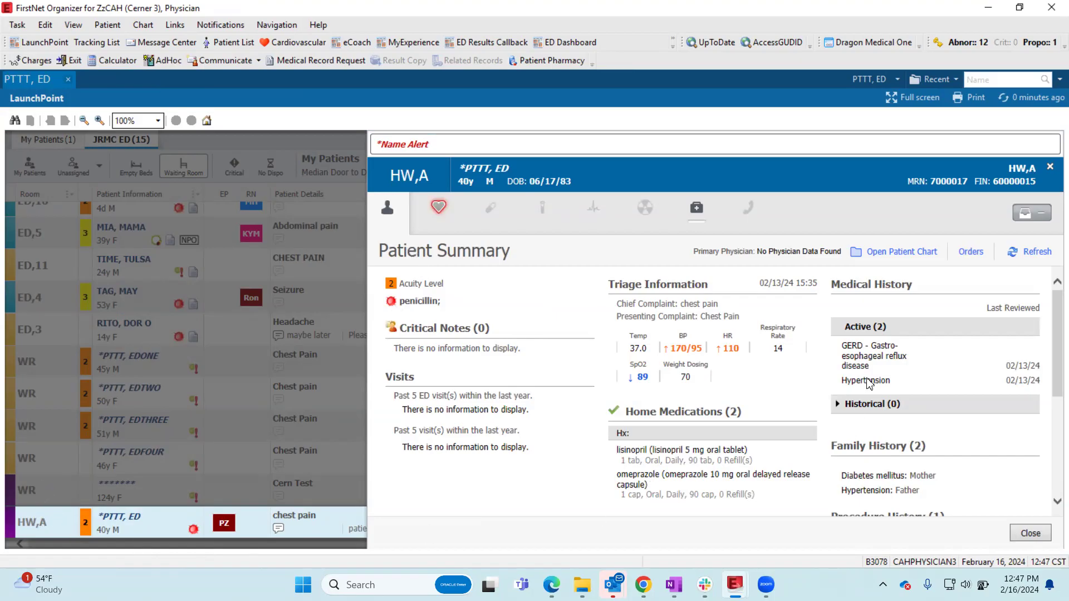
# - Review the HW,A patient's triage information, home medications, and medical, family, procedure and social histories, and close the summary
pyautogui.scroll(-5, 695, 372)
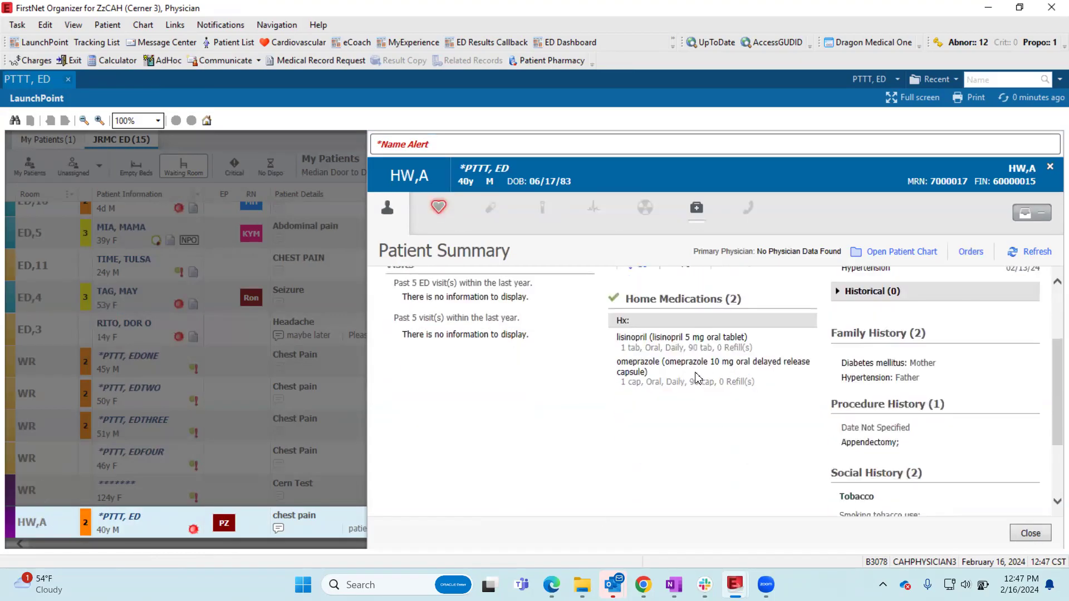
pyautogui.scroll(3, 696, 382)
pyautogui.scroll(-1, 895, 365)
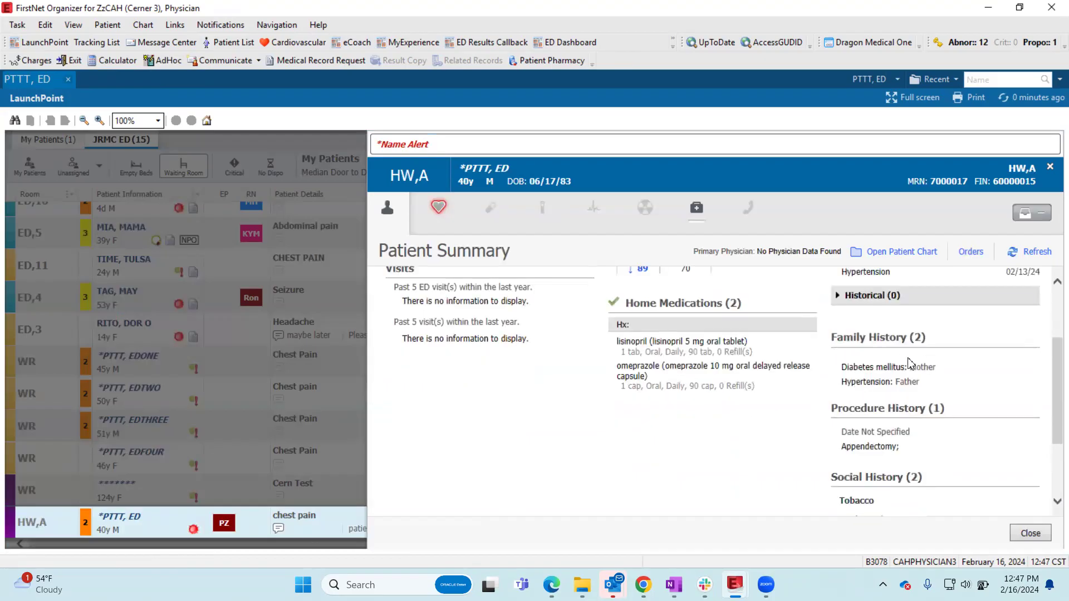
pyautogui.scroll(-1, 902, 418)
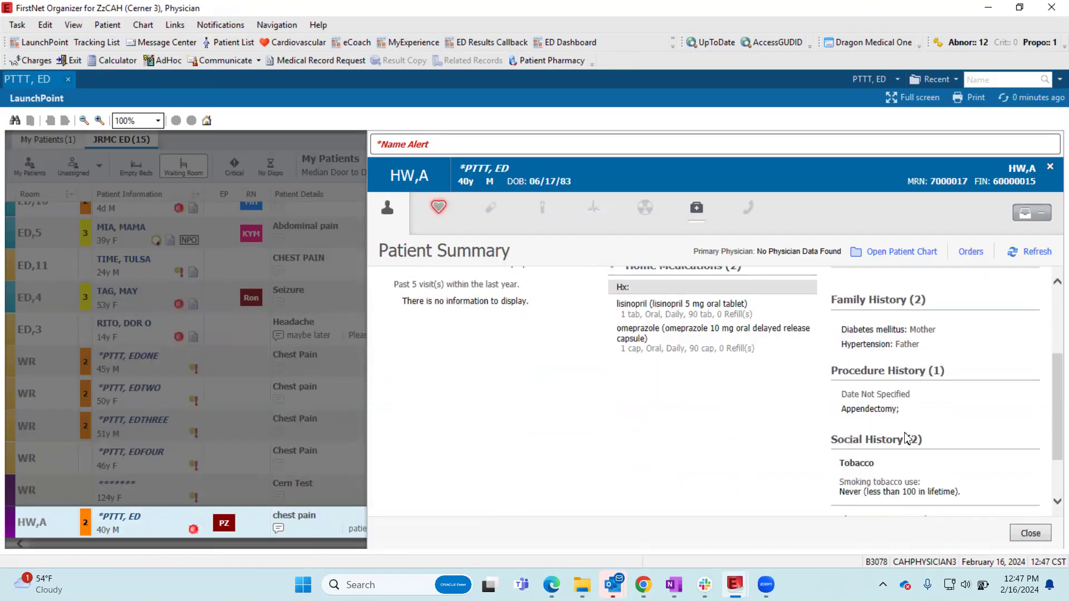
pyautogui.scroll(-1, 901, 465)
pyautogui.scroll(5, 918, 465)
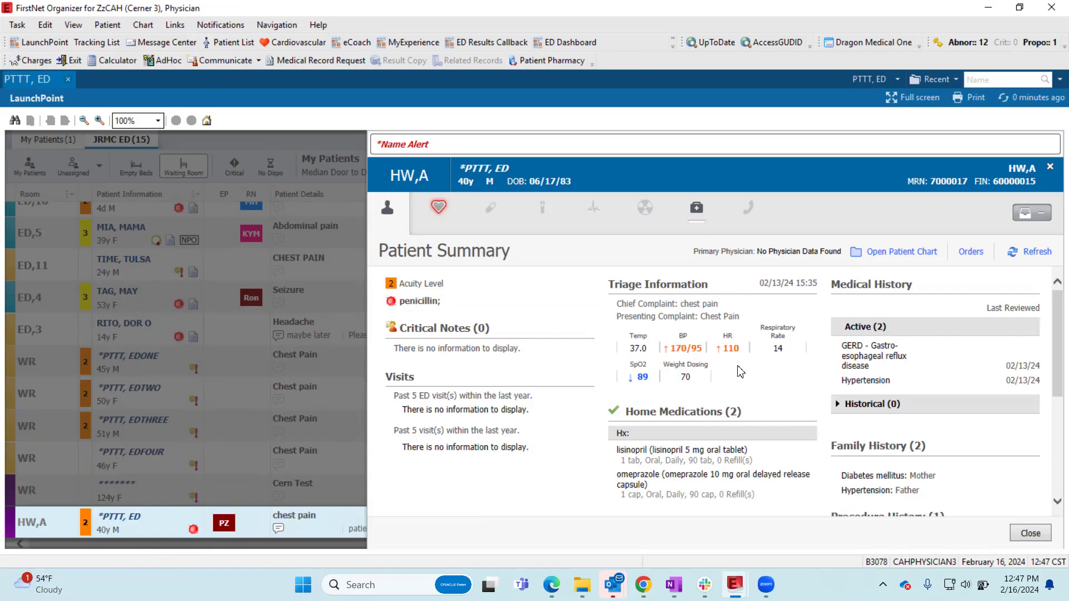
pyautogui.scroll(-5, 737, 367)
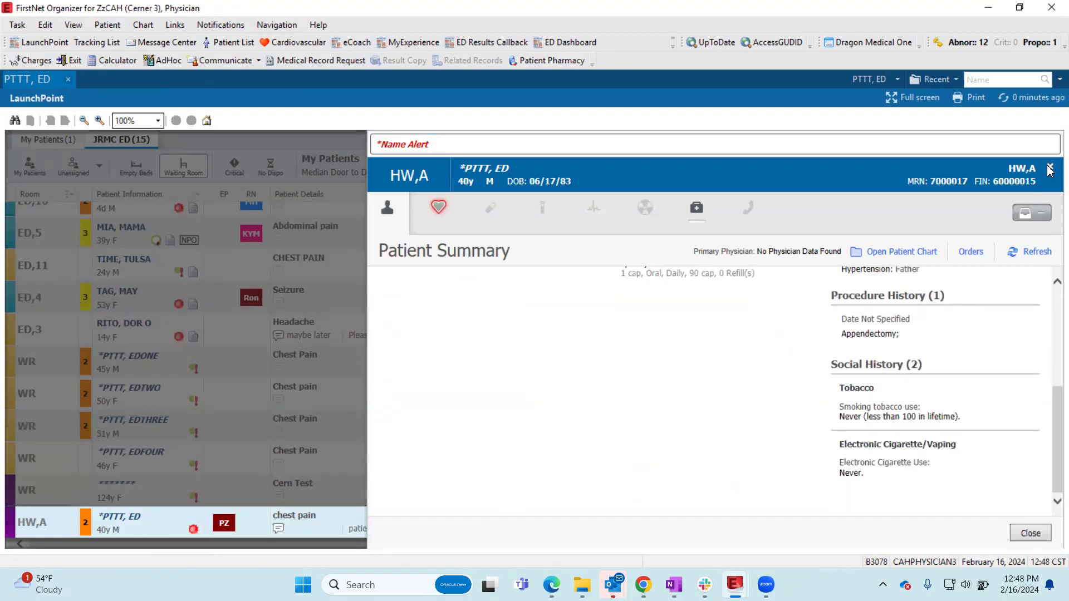
pyautogui.click(7, 533)
# - Open the HW,A patient's chart, move the ED Workflow view behind Emergency Orders, and return it to first place
pyautogui.click(132, 518)
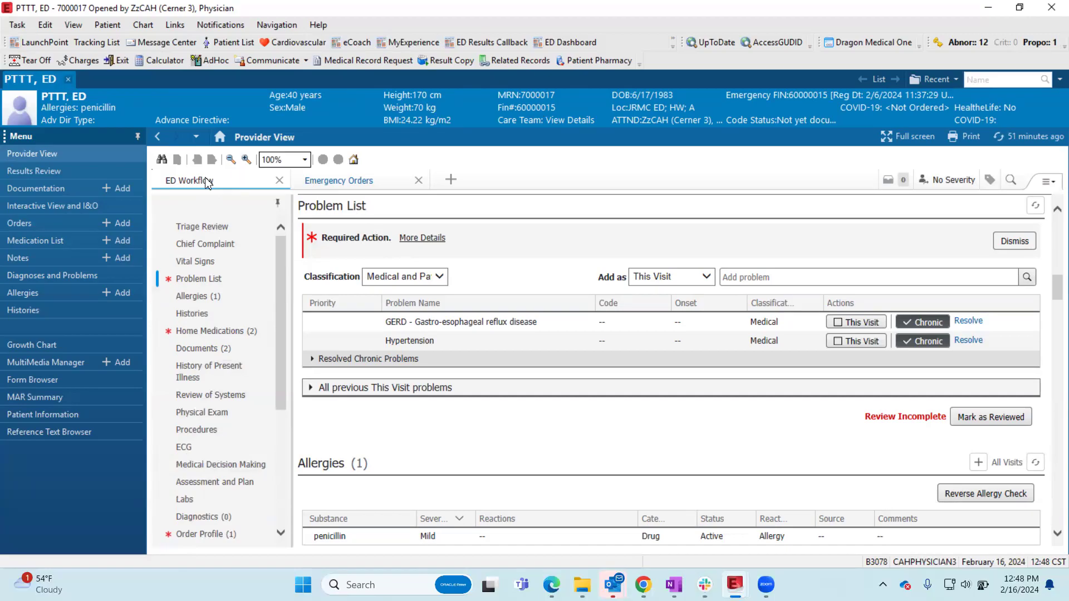
pyautogui.moveTo(313, 193); pyautogui.dragTo(401, 184)
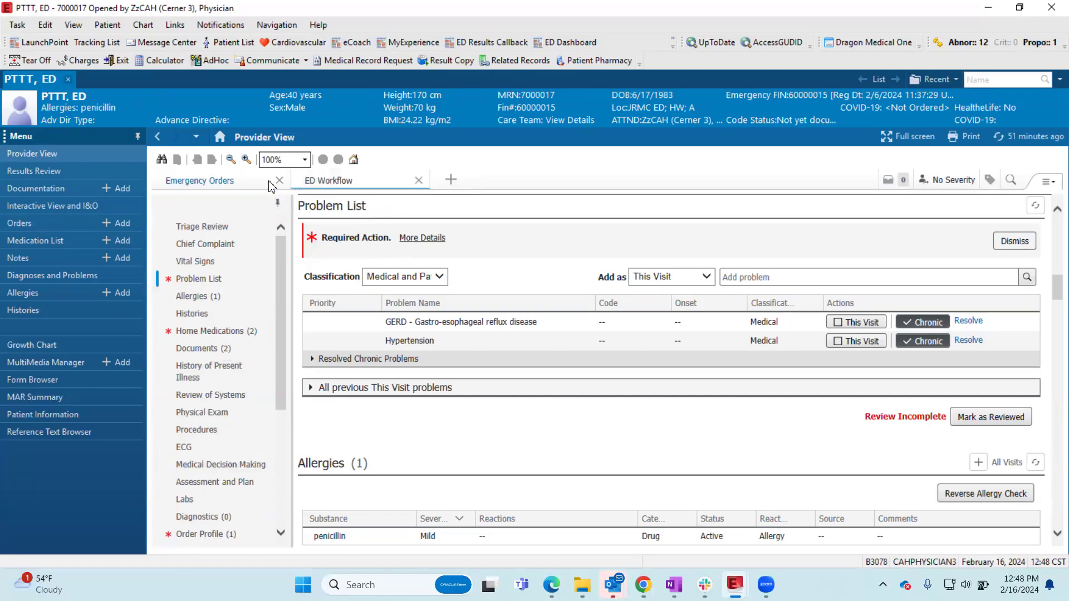
pyautogui.moveTo(253, 189); pyautogui.dragTo(406, 194)
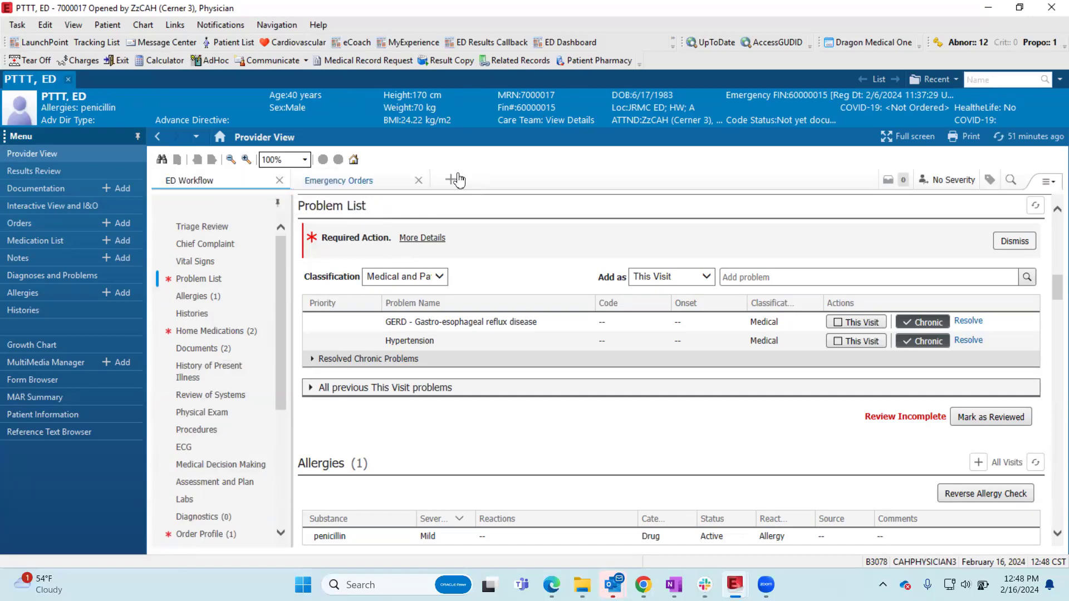
# - Add the Pregnancy View to the patient's Provider View and remove it again
pyautogui.click(451, 179)
pyautogui.click(487, 498)
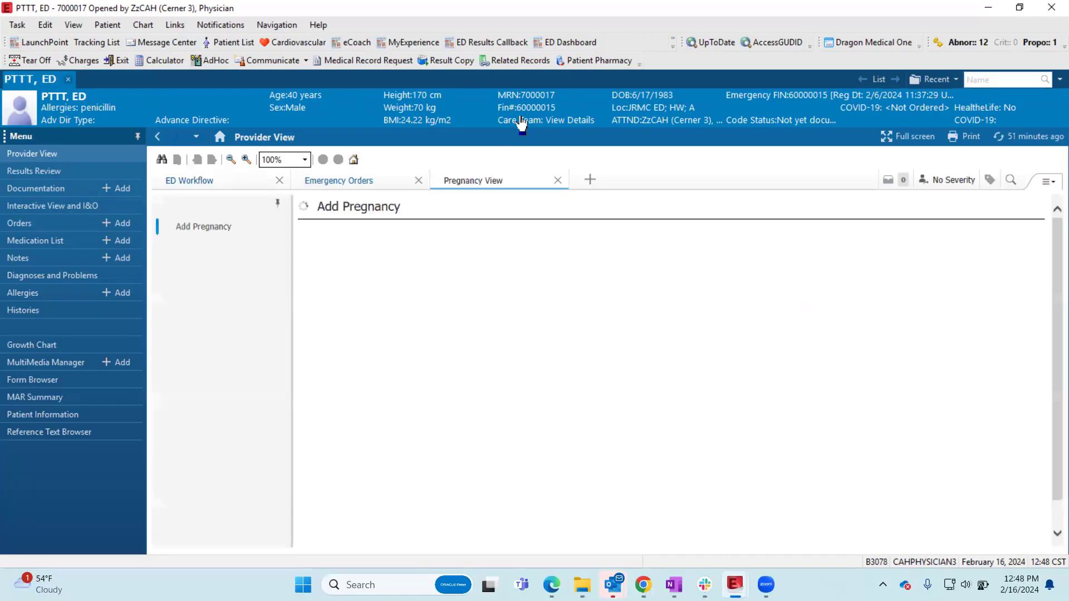
pyautogui.click(557, 180)
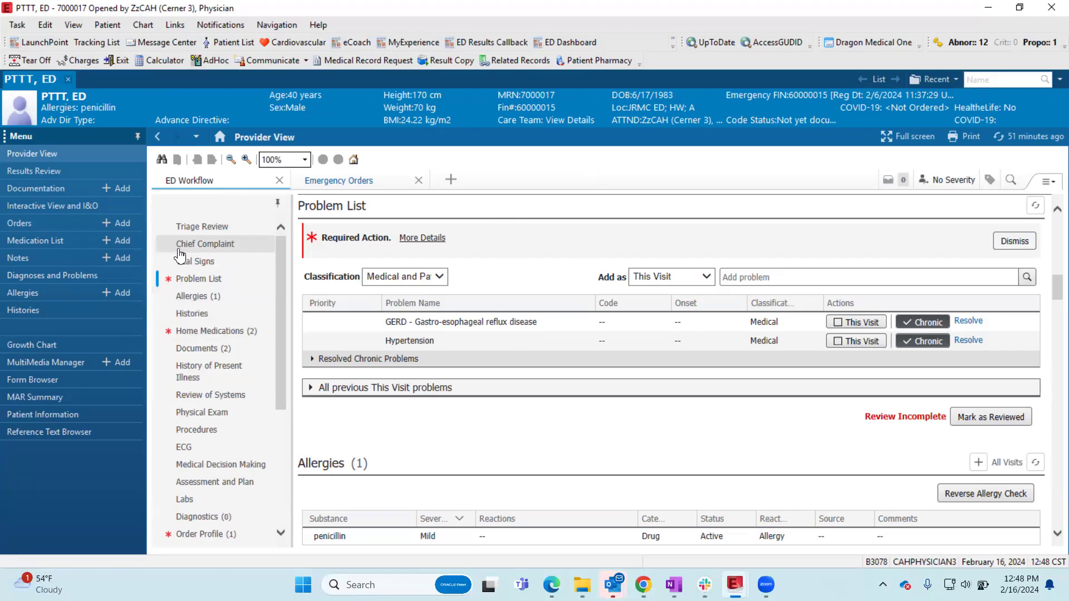
# - Examine the ED Workflow components, including Chief Complaint, Vital Signs, Problem List and the note types, and return to Triage Review
pyautogui.scroll(-5, 236, 412)
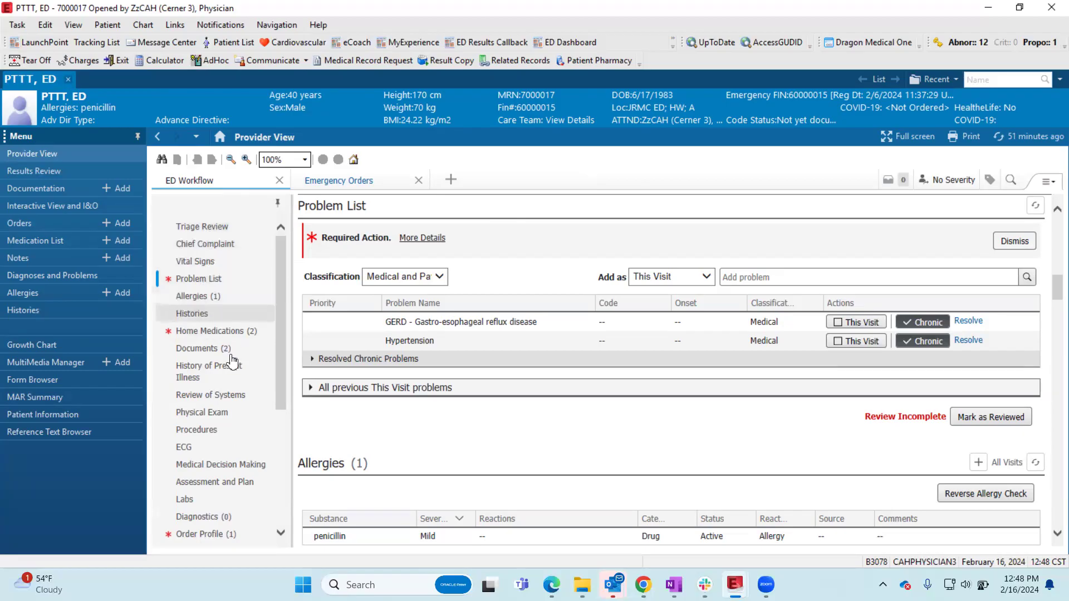
pyautogui.scroll(5, 236, 433)
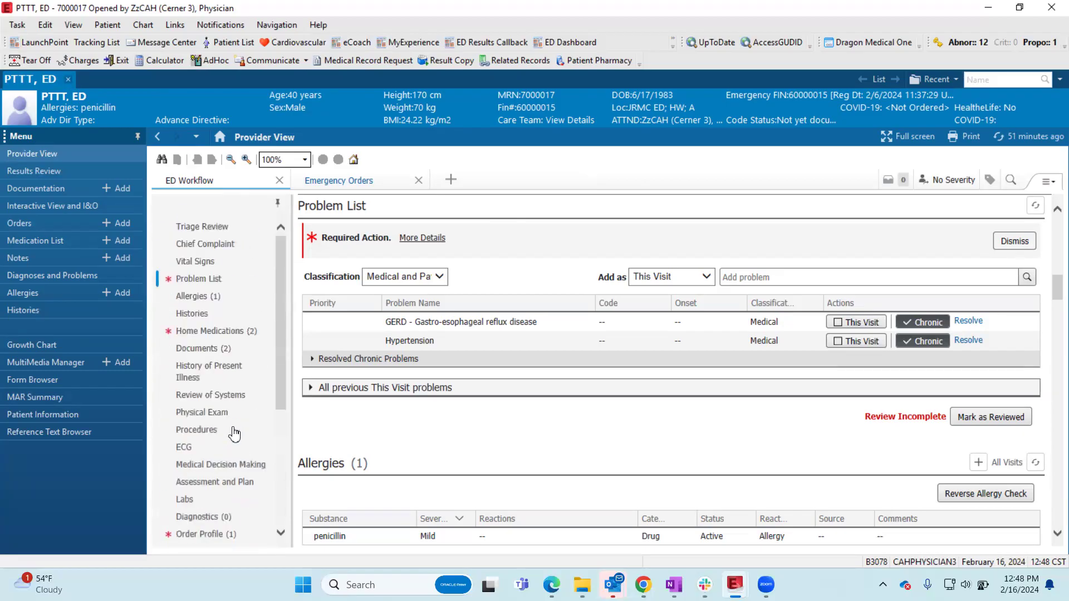
pyautogui.click(221, 249)
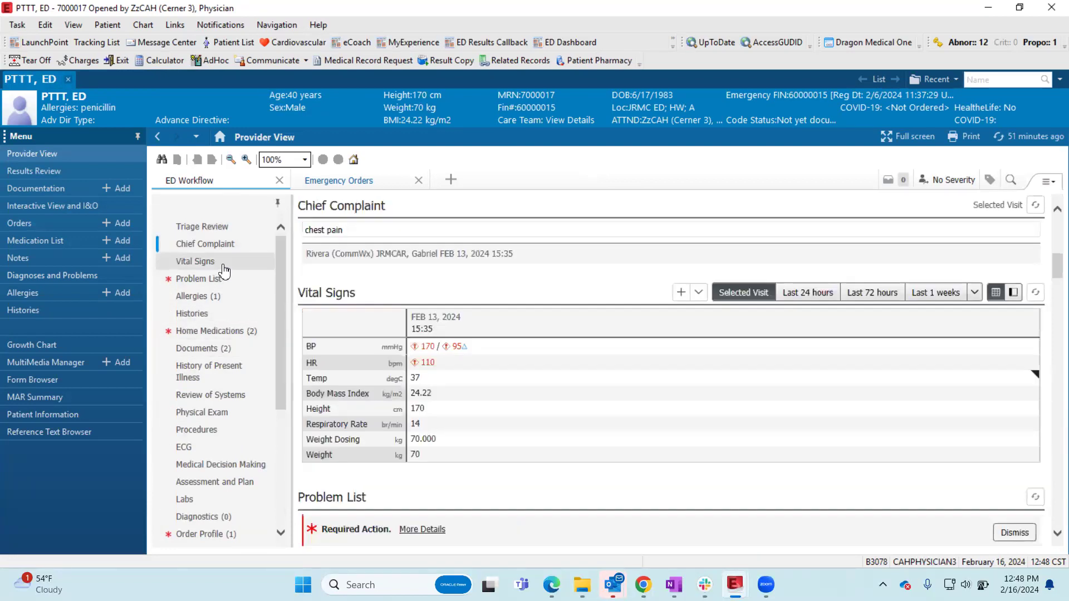
pyautogui.click(223, 264)
pyautogui.click(223, 283)
pyautogui.scroll(-5, 228, 352)
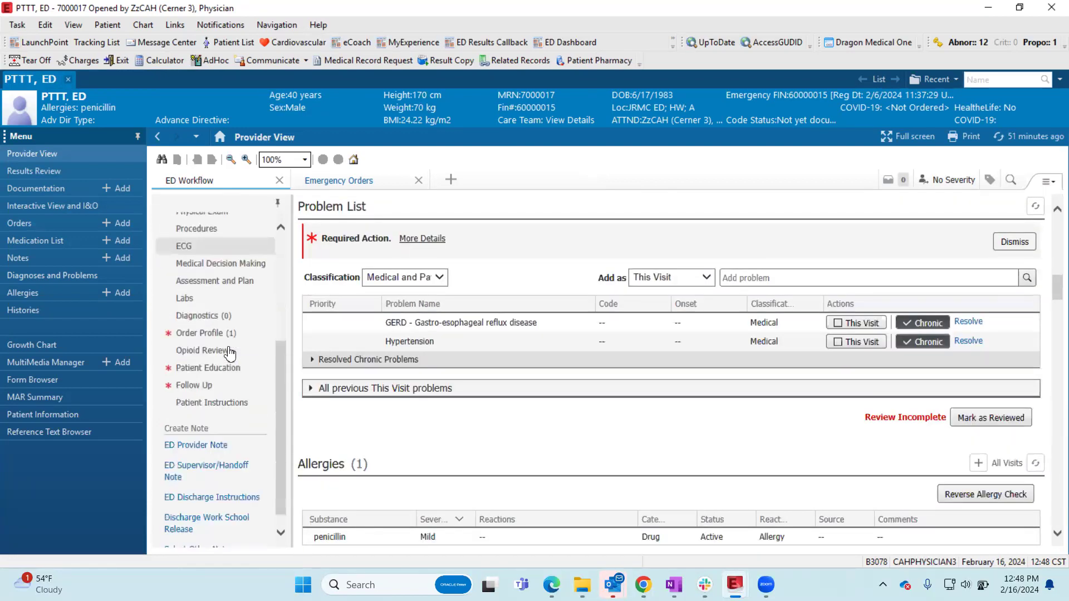
pyautogui.click(209, 428)
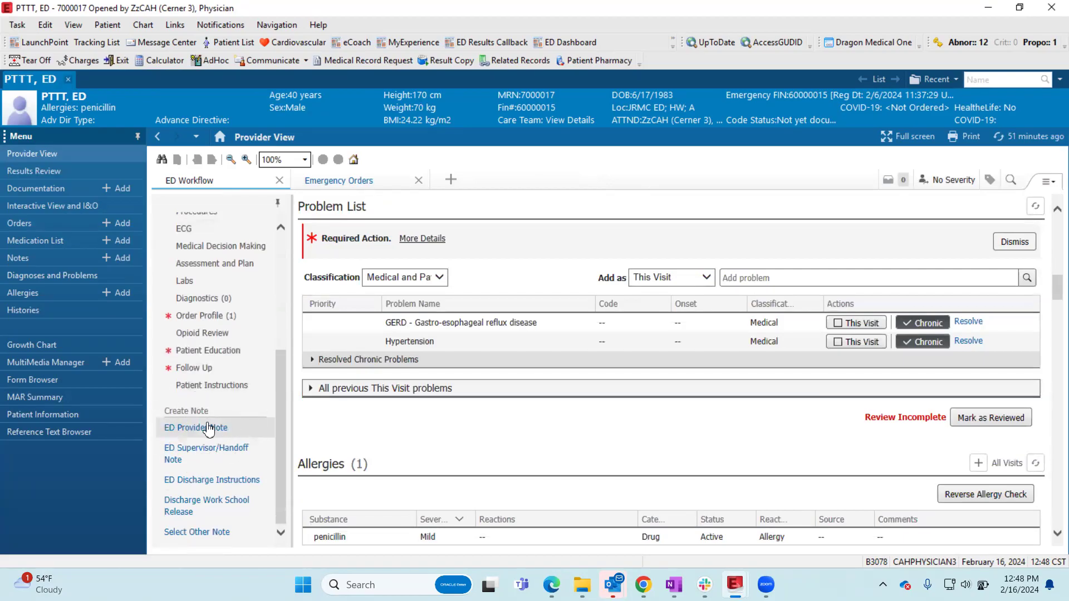
pyautogui.scroll(5, 208, 429)
pyautogui.scroll(1, 209, 428)
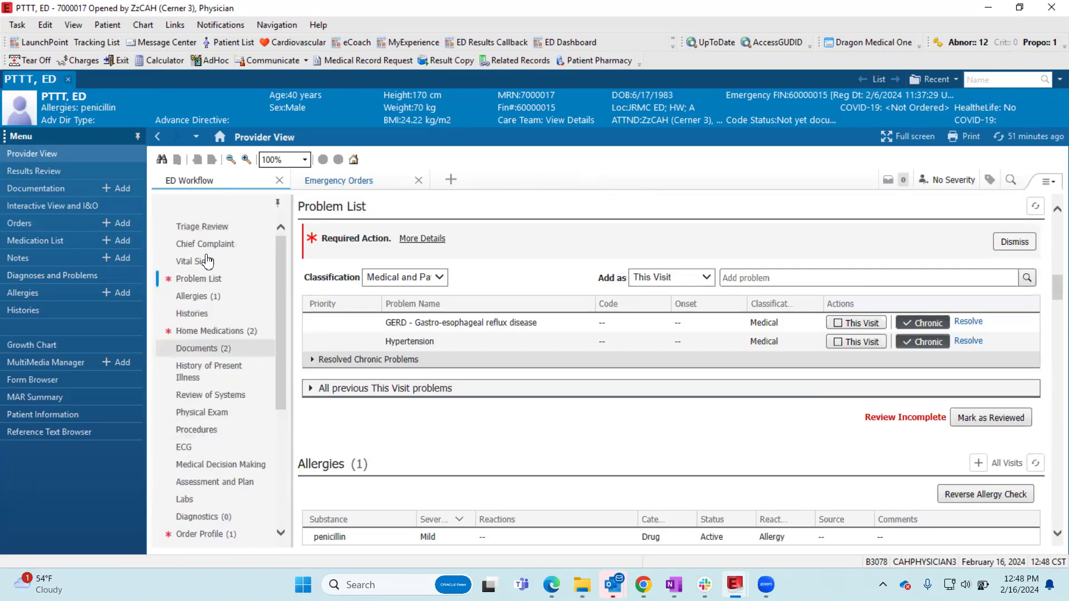
pyautogui.moveTo(207, 230)
pyautogui.mouseDown()
pyautogui.moveTo(211, 406)
pyautogui.moveTo(213, 226)
pyautogui.mouseUp()
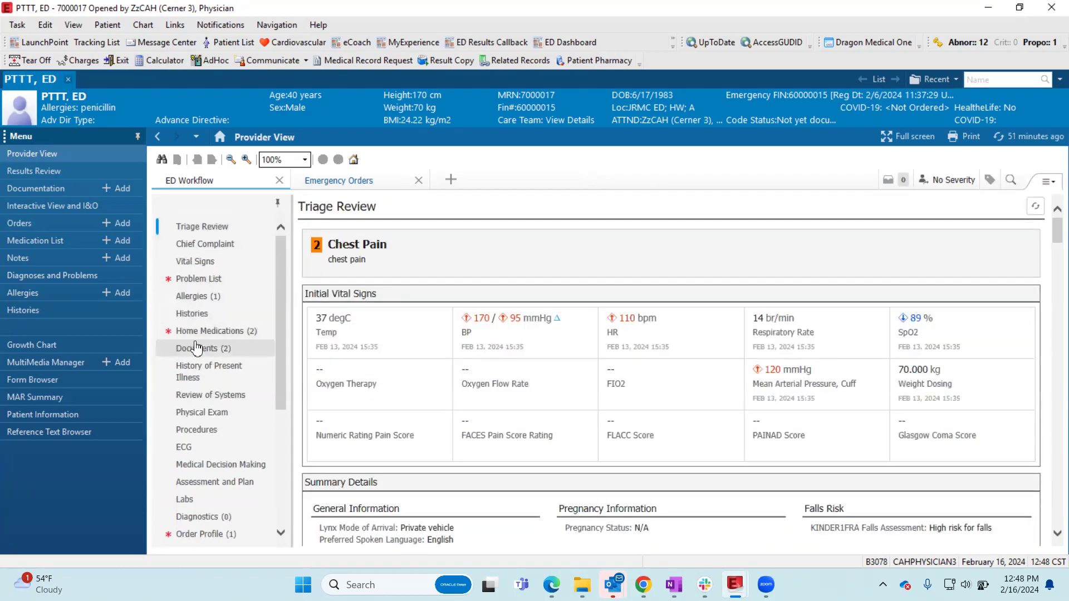
# - Examine the ED Workflow's component list, including the locked, selected and optional components such as Opioid Review, and close the list
pyautogui.click(1047, 188)
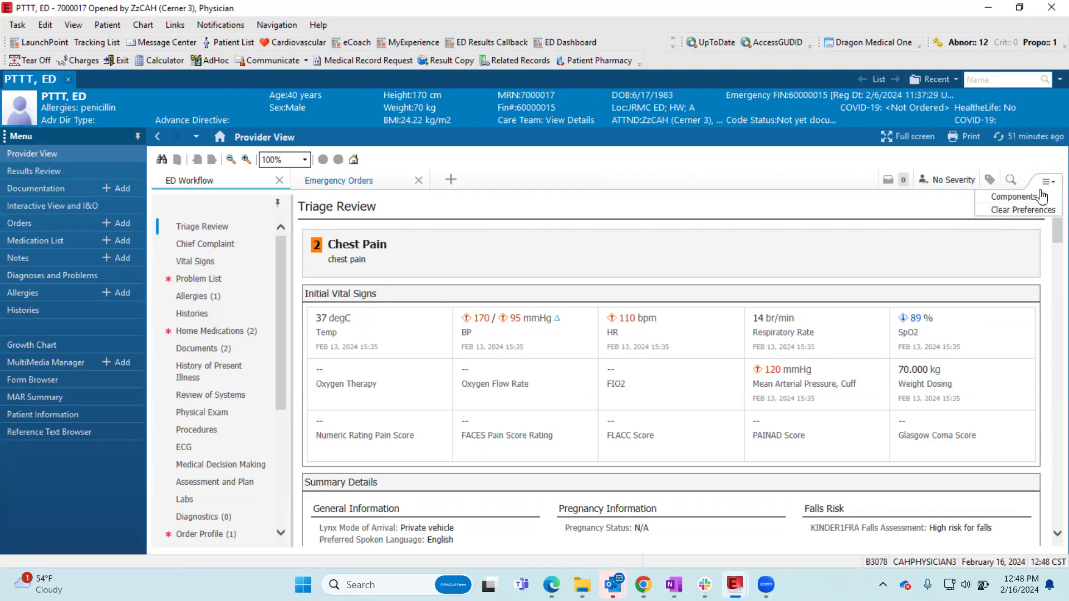
pyautogui.moveTo(1028, 199)
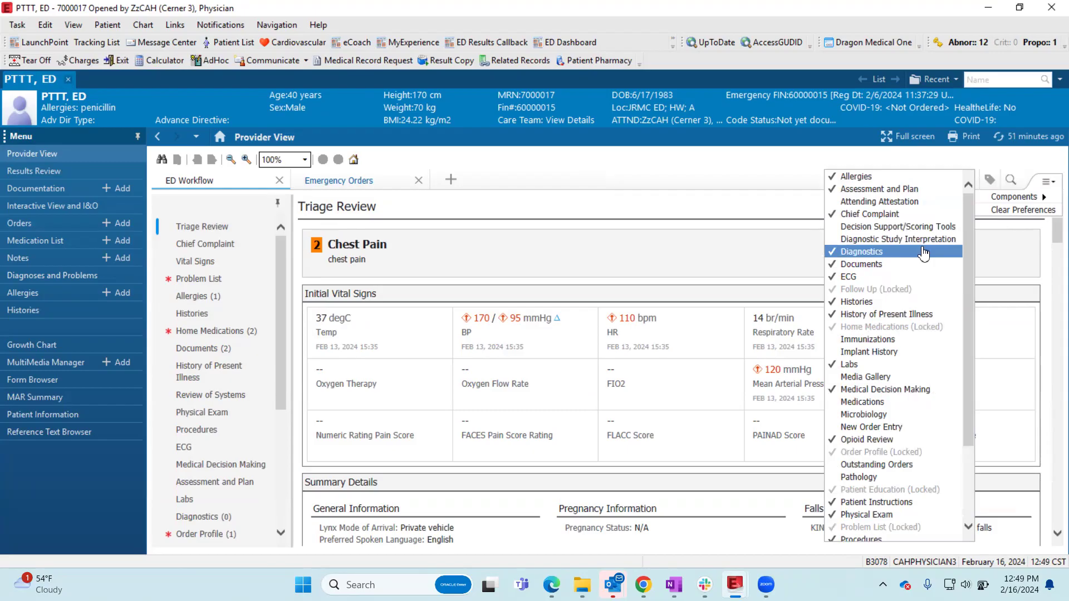
pyautogui.scroll(-3, 923, 254)
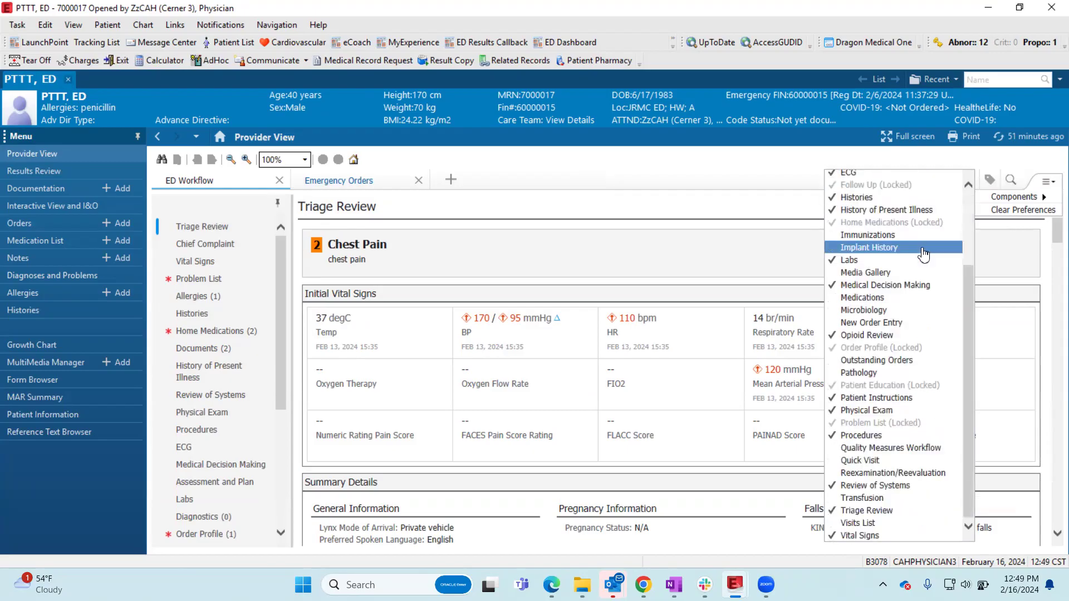
pyautogui.scroll(3, 923, 255)
pyautogui.scroll(-3, 923, 257)
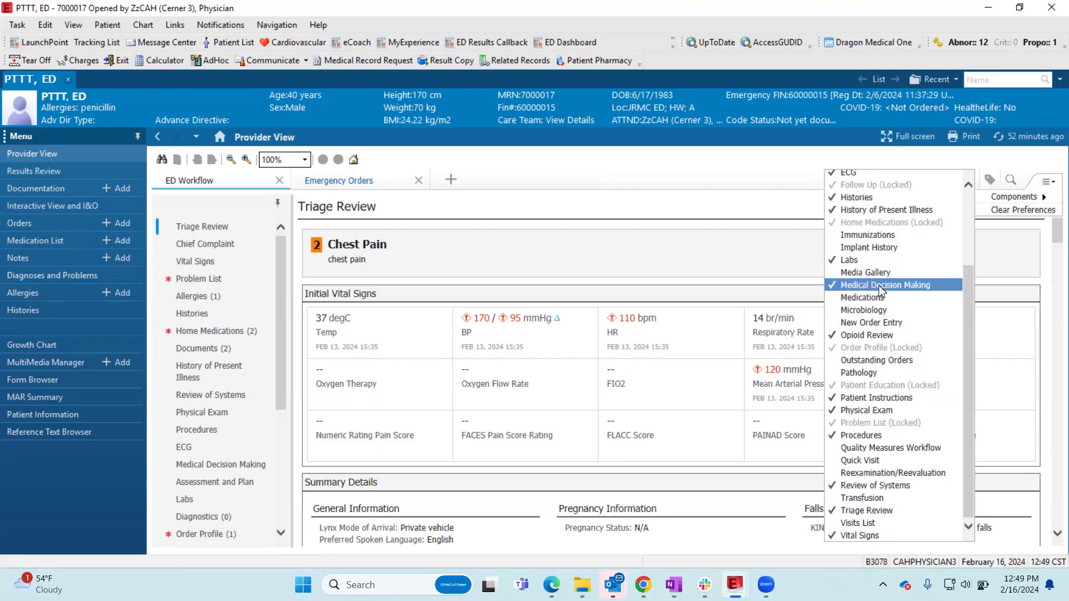
pyautogui.scroll(3, 878, 285)
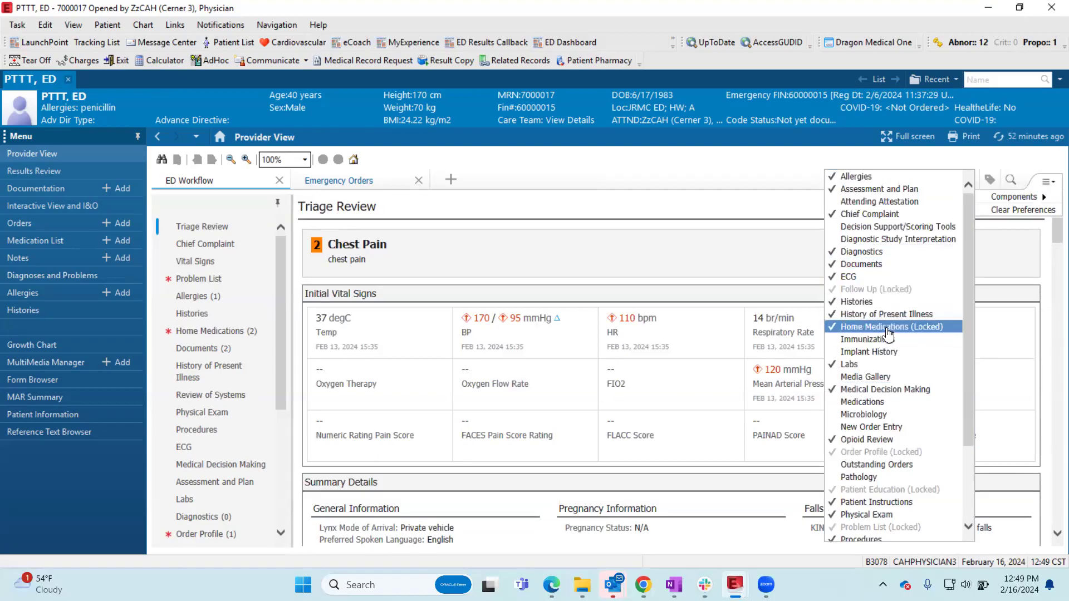
pyautogui.click(289, 234)
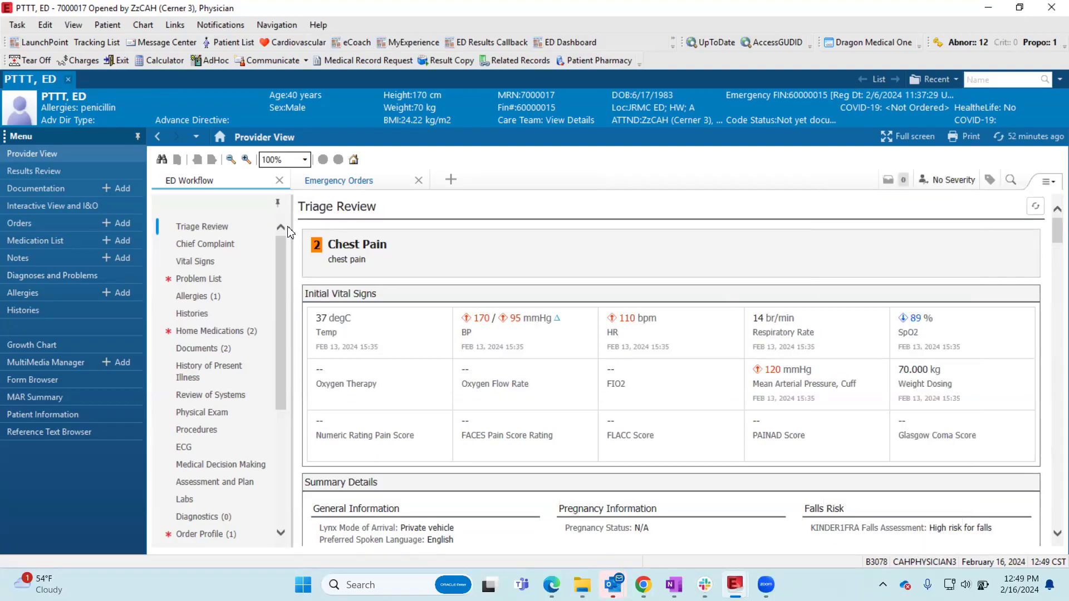
pyautogui.click(1048, 182)
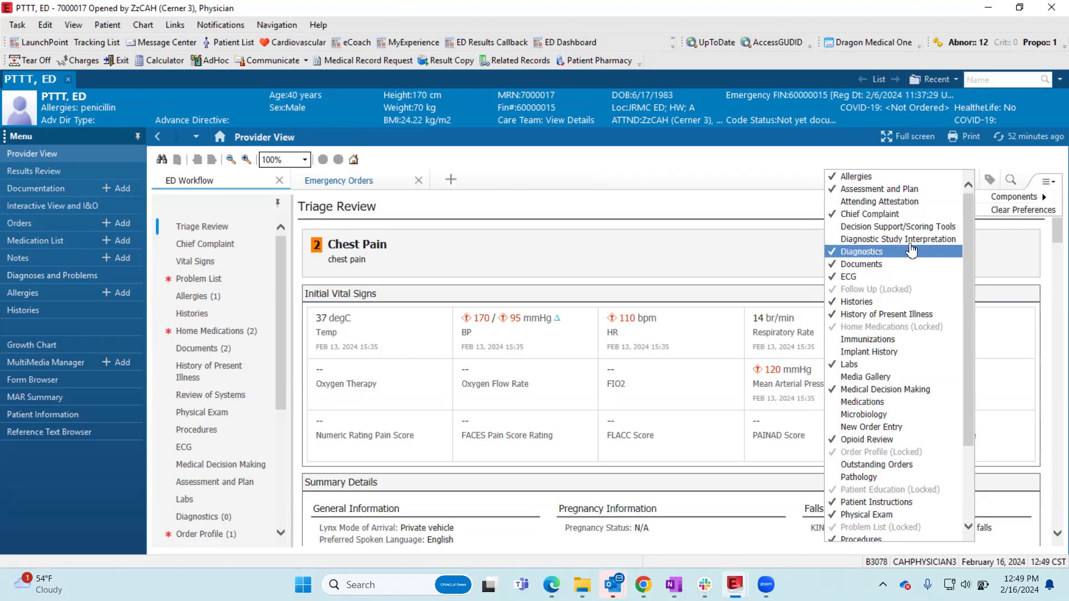
pyautogui.scroll(-3, 910, 244)
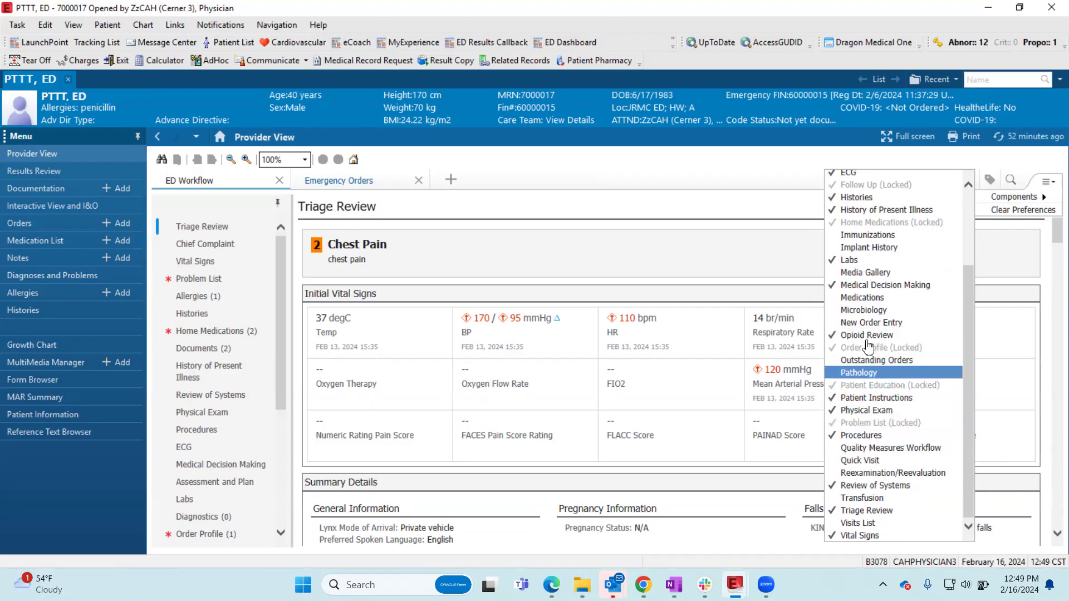
pyautogui.click(831, 336)
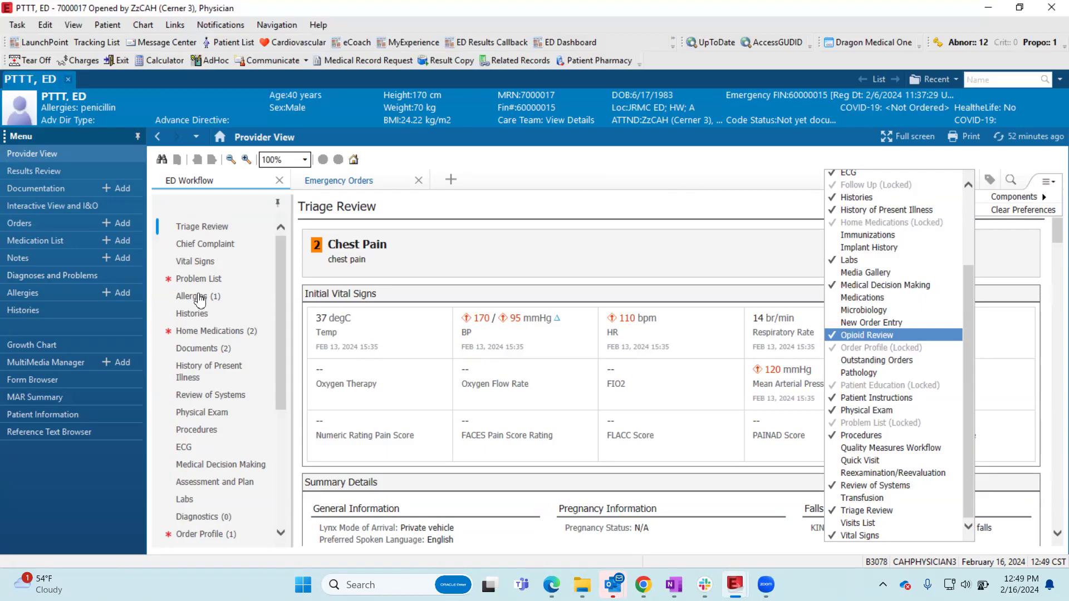
pyautogui.scroll(-2, 199, 300)
pyautogui.scroll(2, 244, 346)
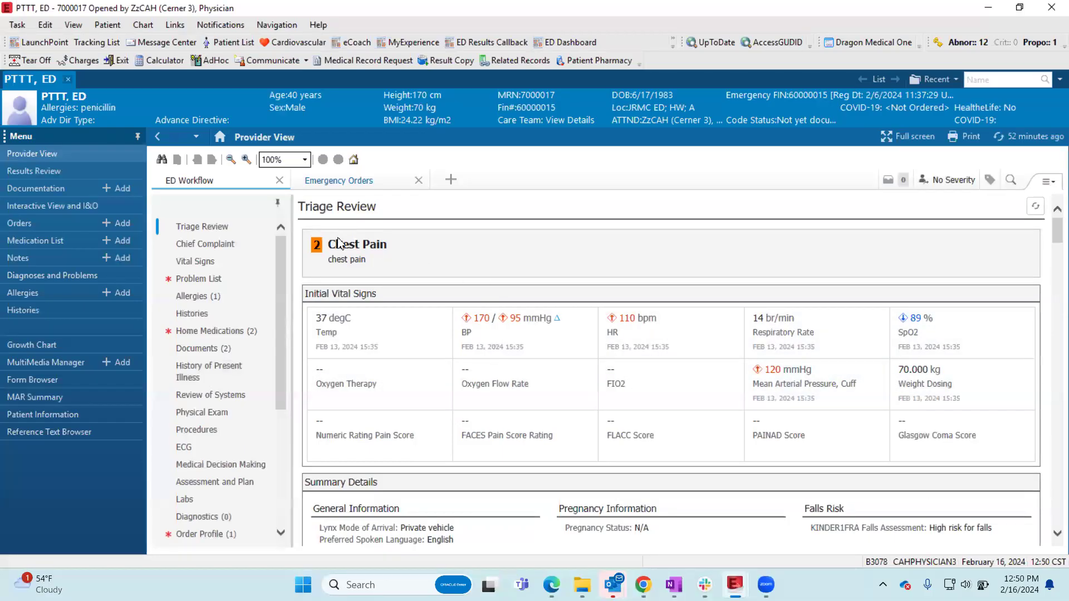
# - Change the Chief Complaint below Triage Review to "chest pain. dyspnea" and sign the entry
pyautogui.click(356, 248)
pyautogui.scroll(-2, 545, 284)
pyautogui.scroll(-2, 548, 283)
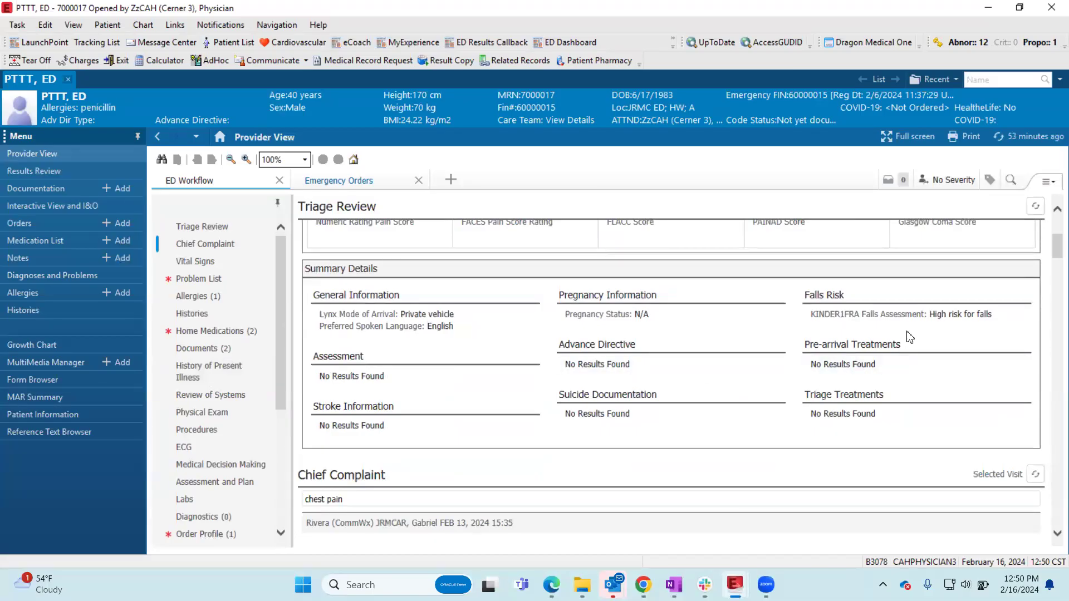
pyautogui.scroll(-2, 878, 342)
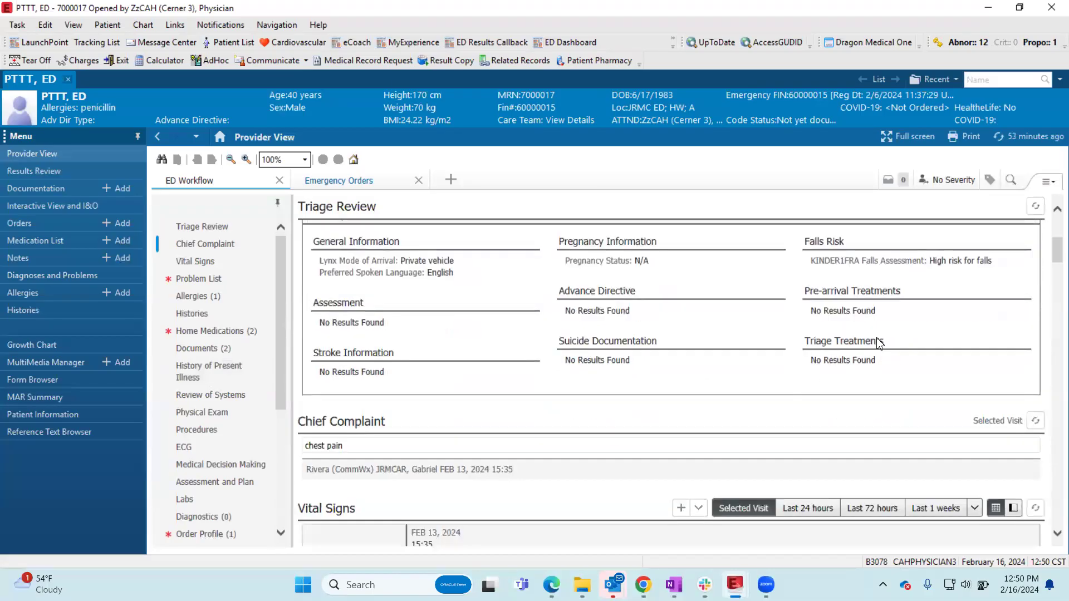
pyautogui.scroll(-2, 877, 338)
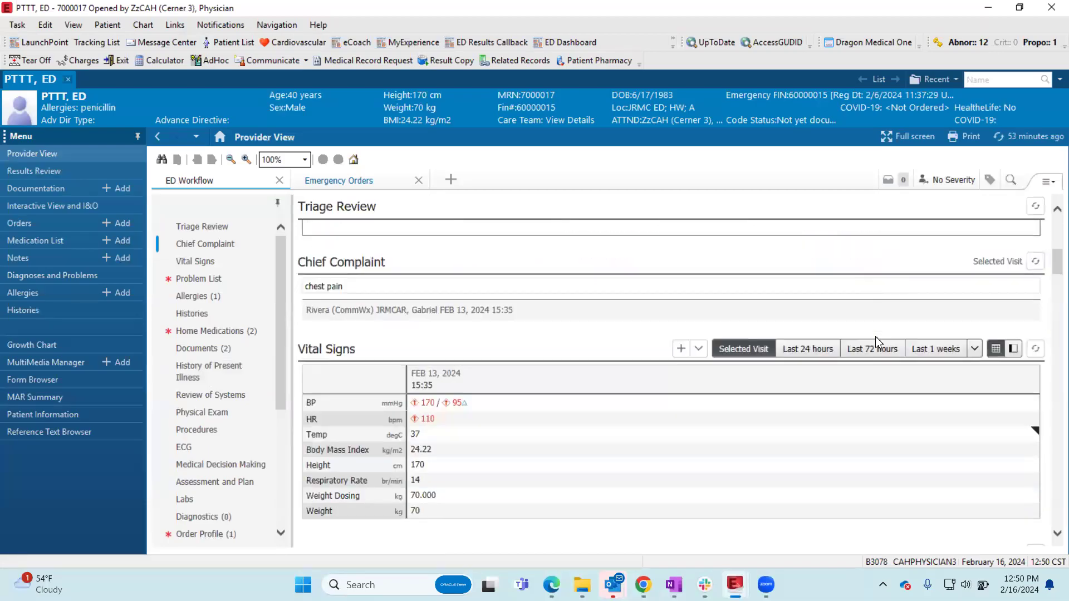
pyautogui.click(351, 288)
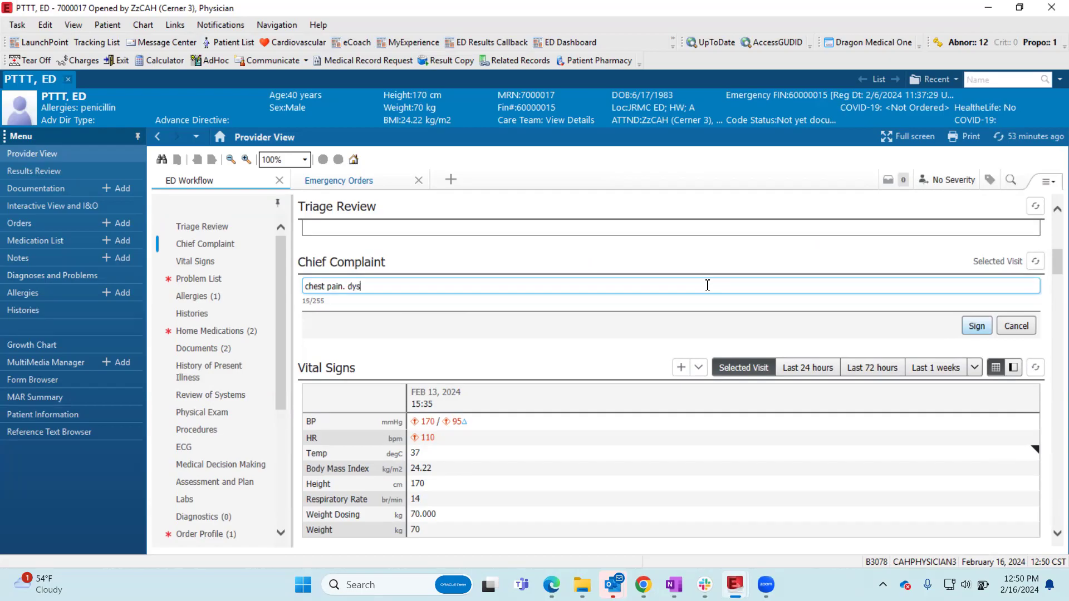
pyautogui.click(976, 327)
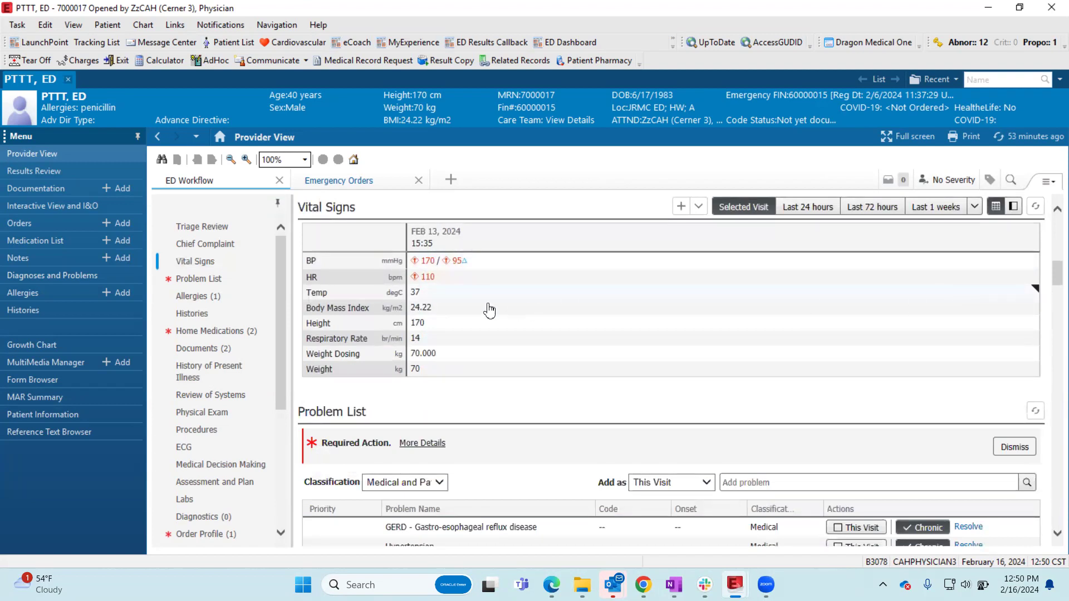
# - View the HR trend graph from the Vital Signs component and dismiss it
pyautogui.press('ctrl')
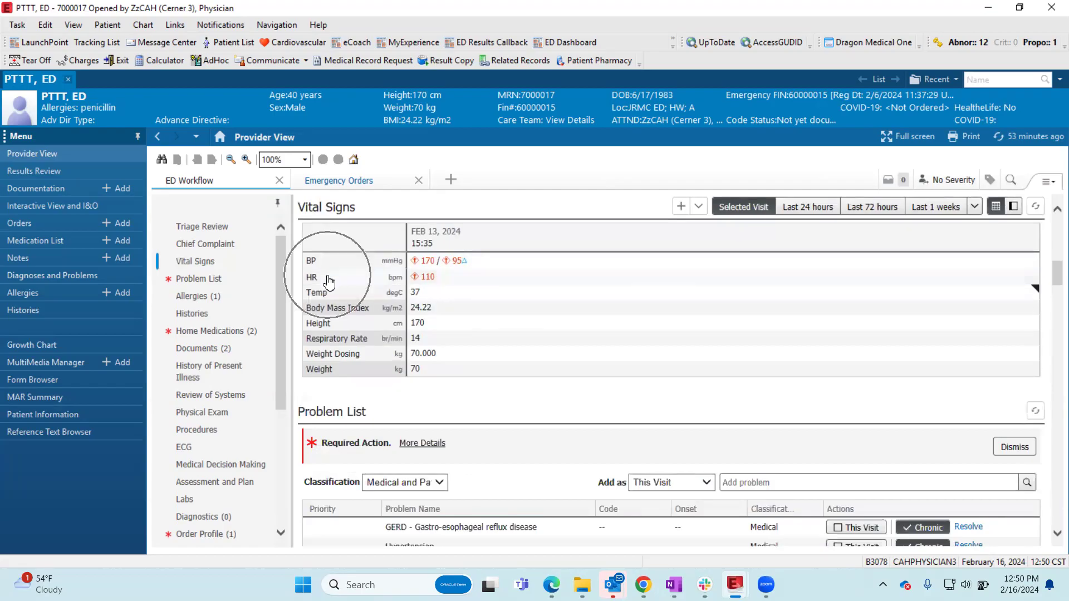
pyautogui.click(329, 279)
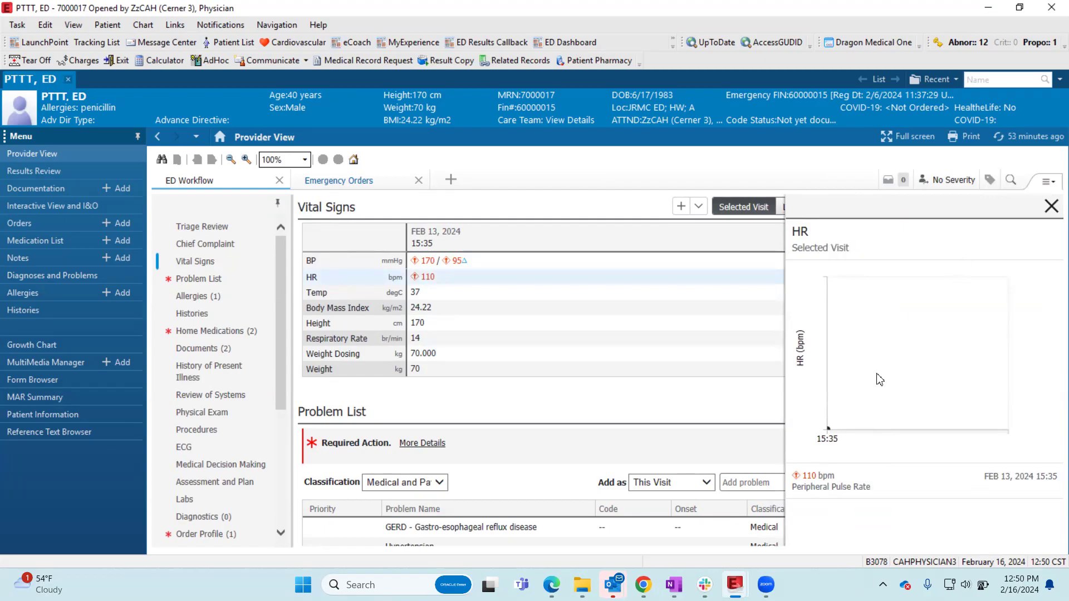
pyautogui.click(1051, 206)
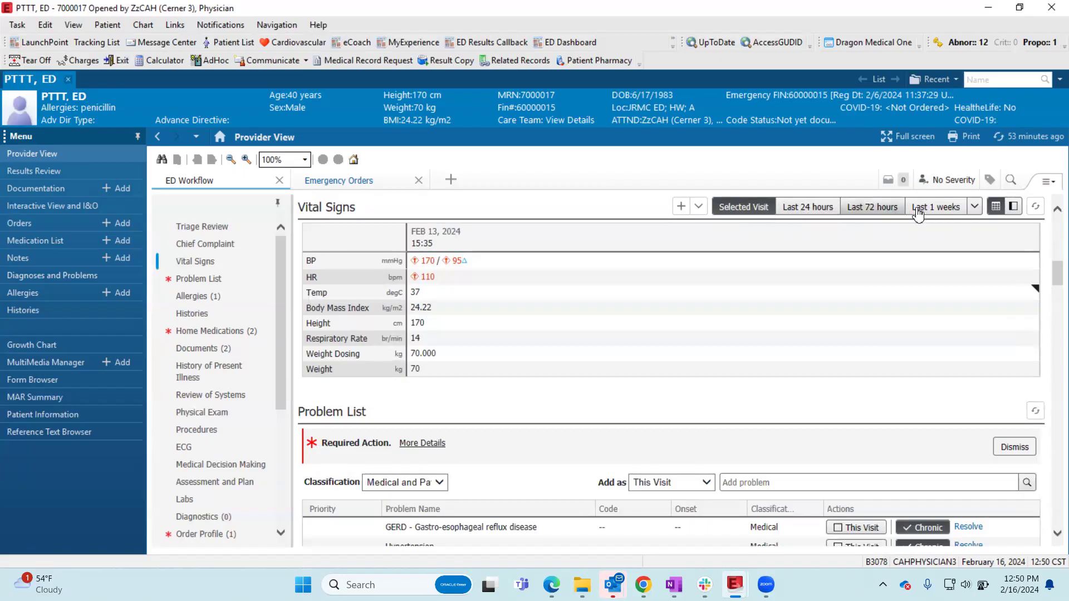
# - Compare the Vital Signs for the selected visit, last 24 hours and last 72 hours, ending with the last 1 weeks range
pyautogui.click(745, 209)
pyautogui.click(807, 208)
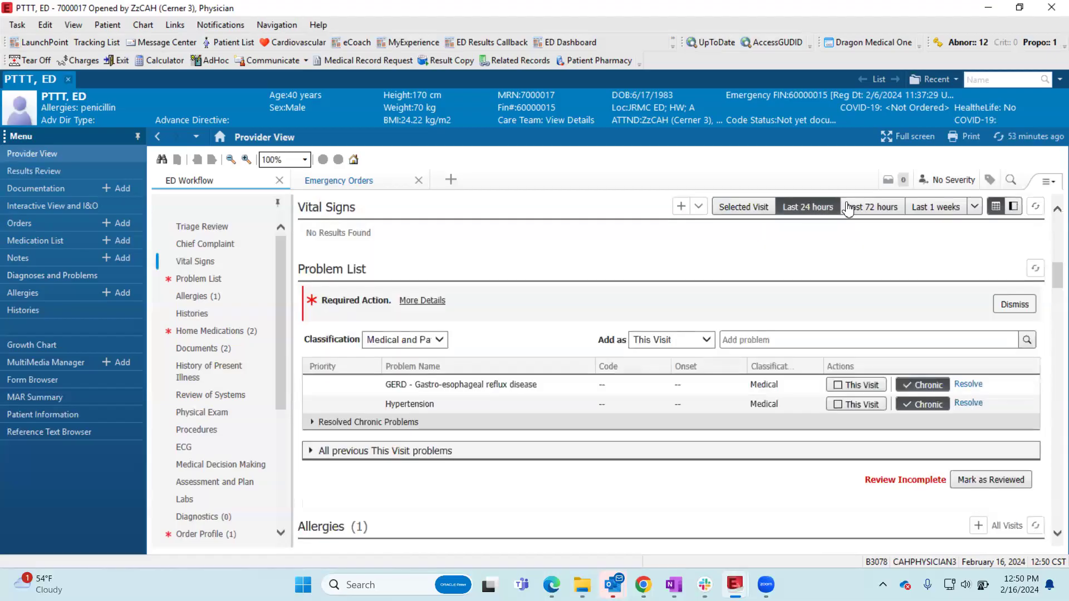
pyautogui.click(865, 210)
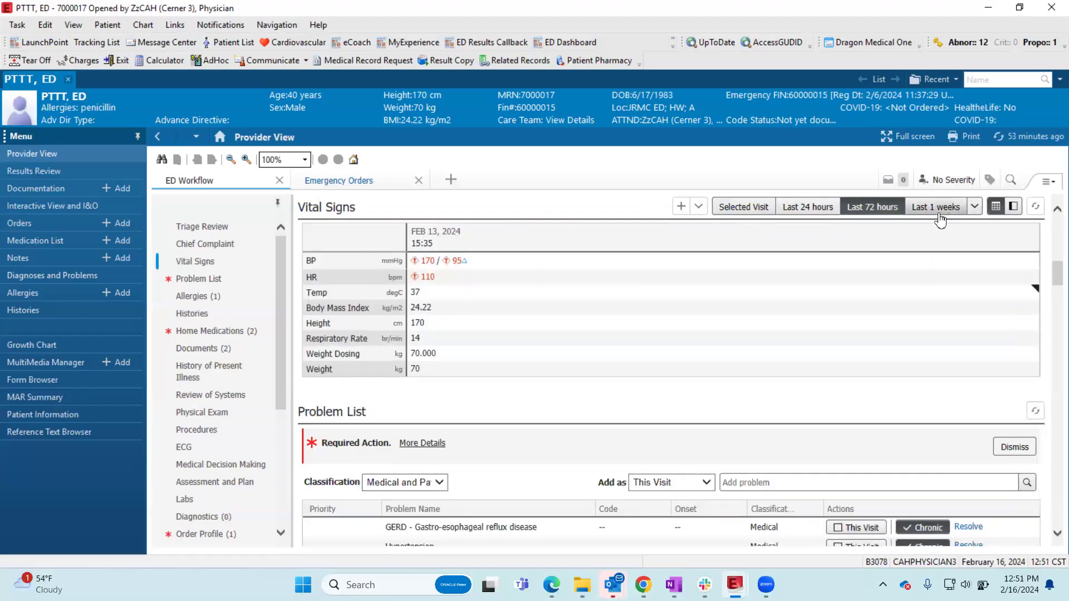
pyautogui.click(941, 216)
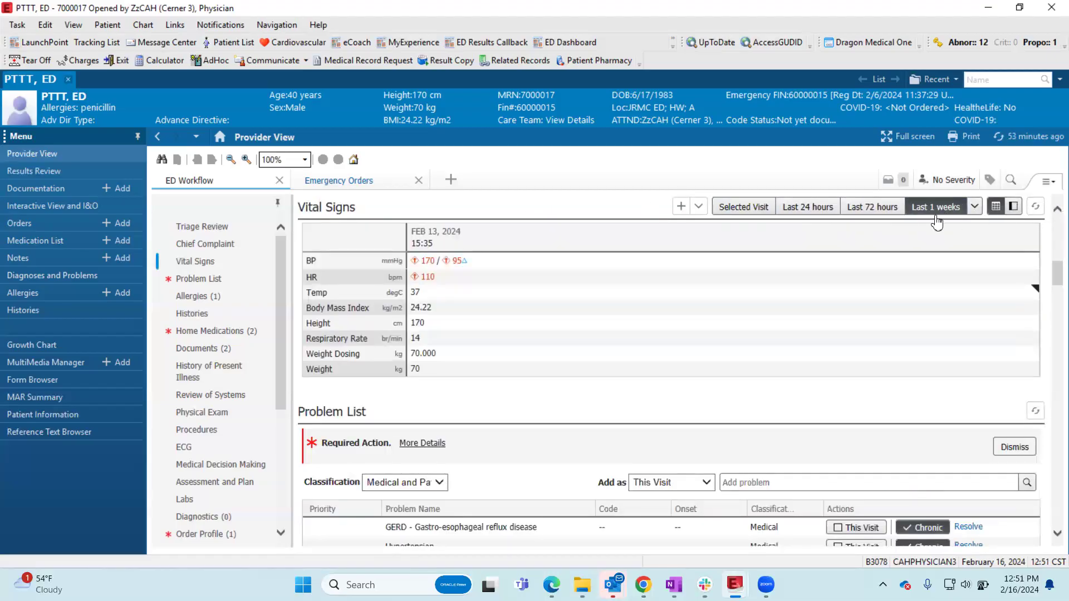
# - Add Chest pain (R07.9) to the Problem List as a This Visit problem
pyautogui.click(201, 279)
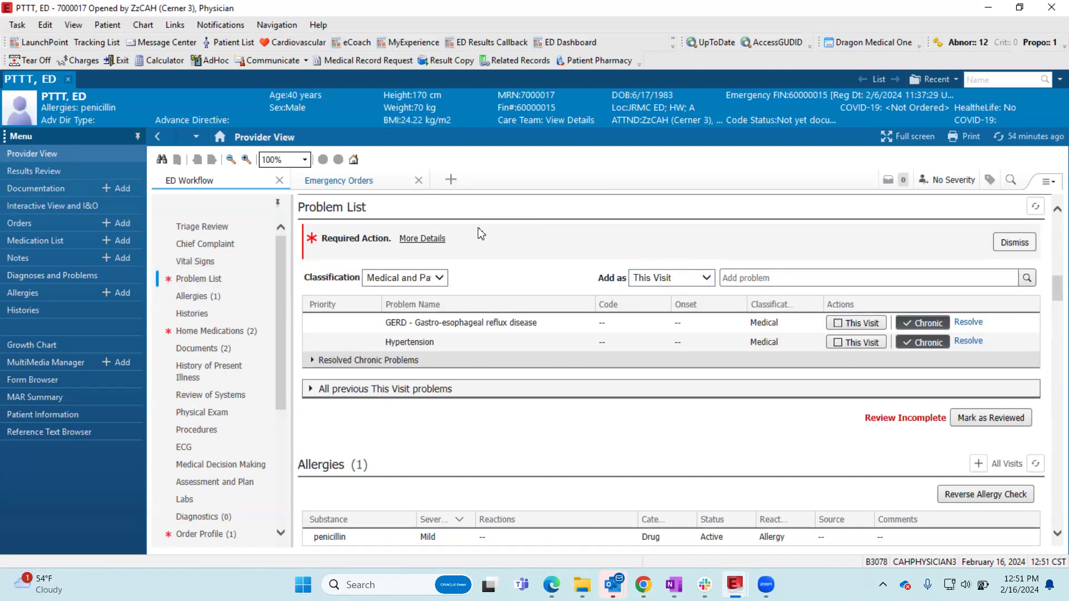
pyautogui.scroll(1, 481, 233)
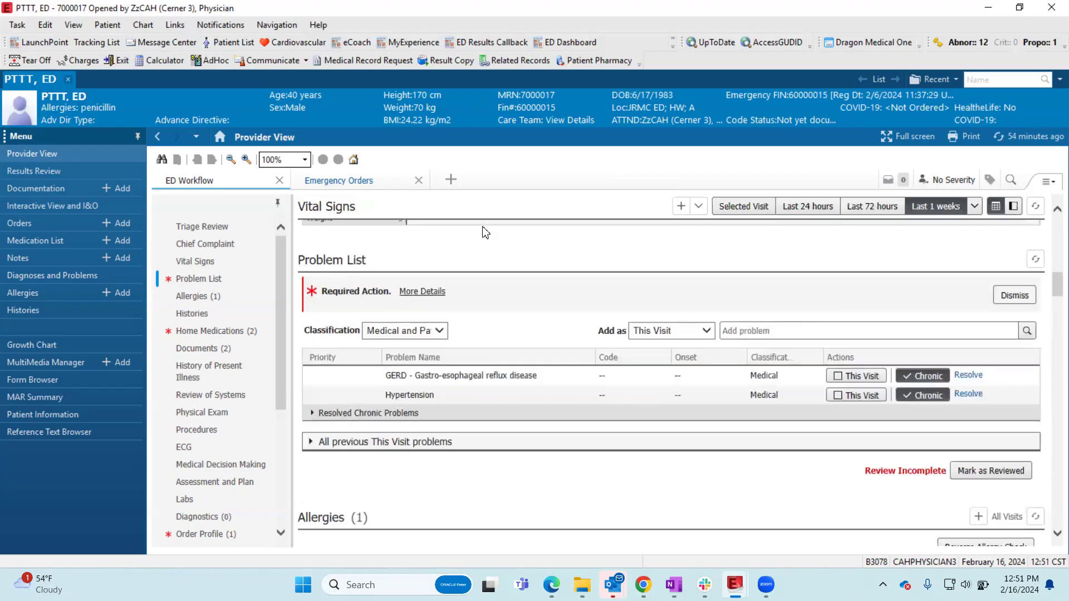
pyautogui.click(708, 334)
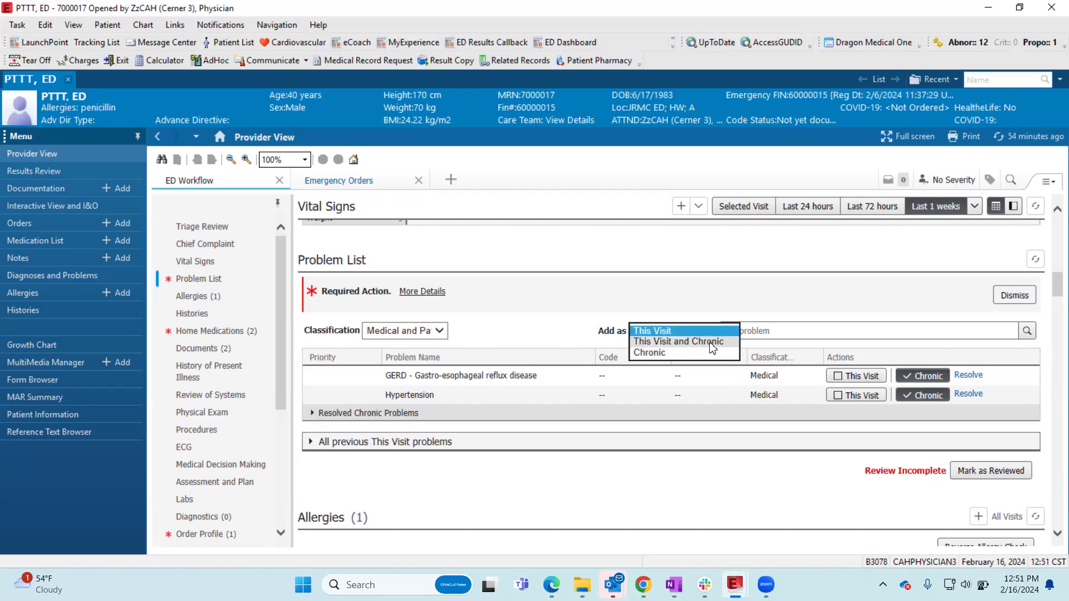
pyautogui.click(752, 329)
pyautogui.click(740, 328)
pyautogui.write('chest pain')
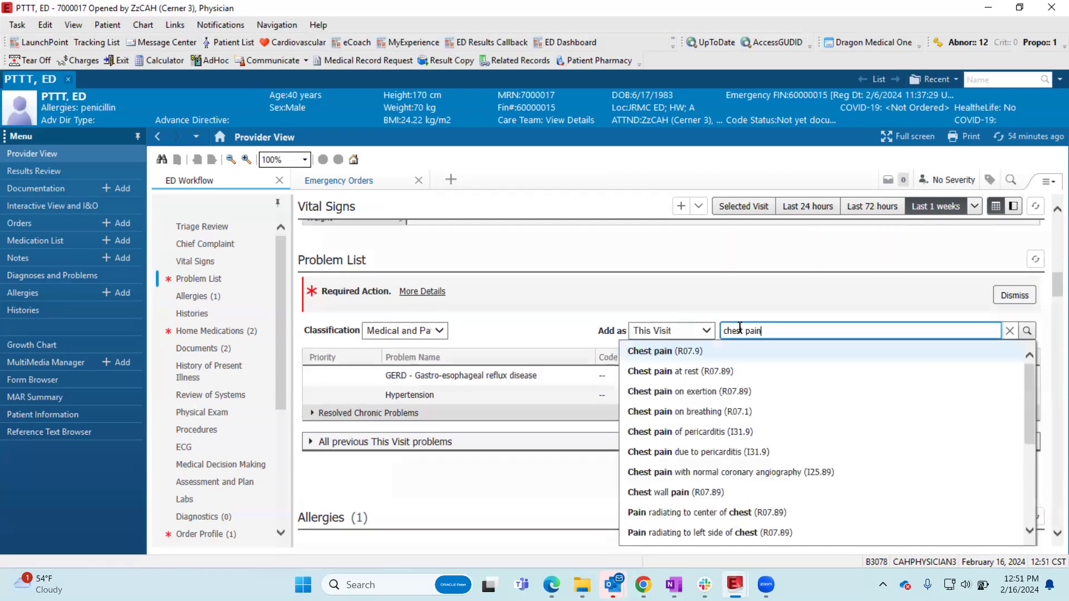
pyautogui.click(695, 349)
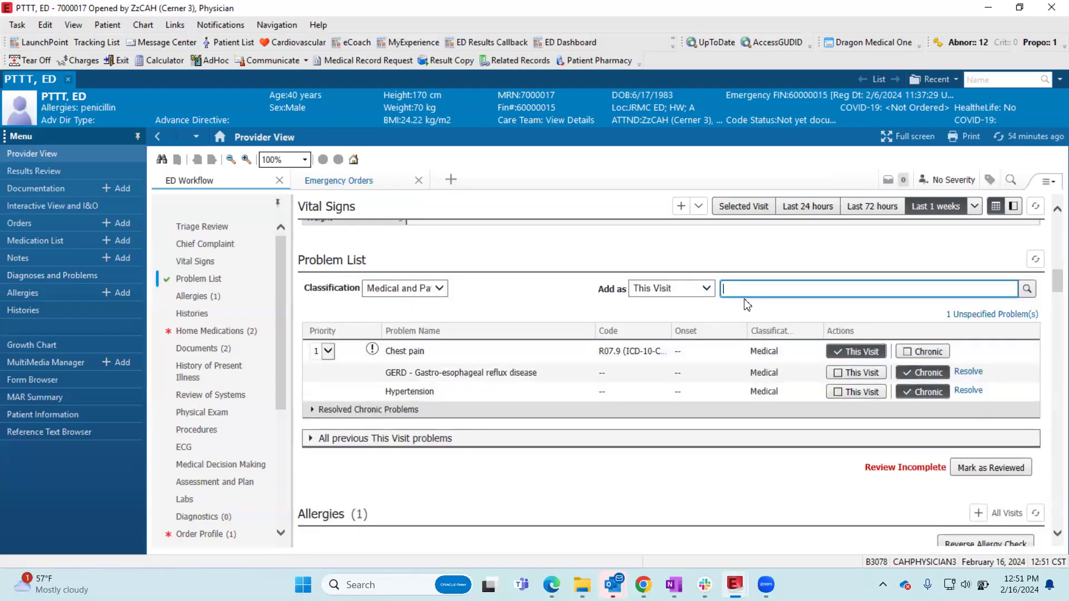
# - Add Dyspnea on exertion (R06.09) to the Problem List as a This Visit problem
pyautogui.write('doe')
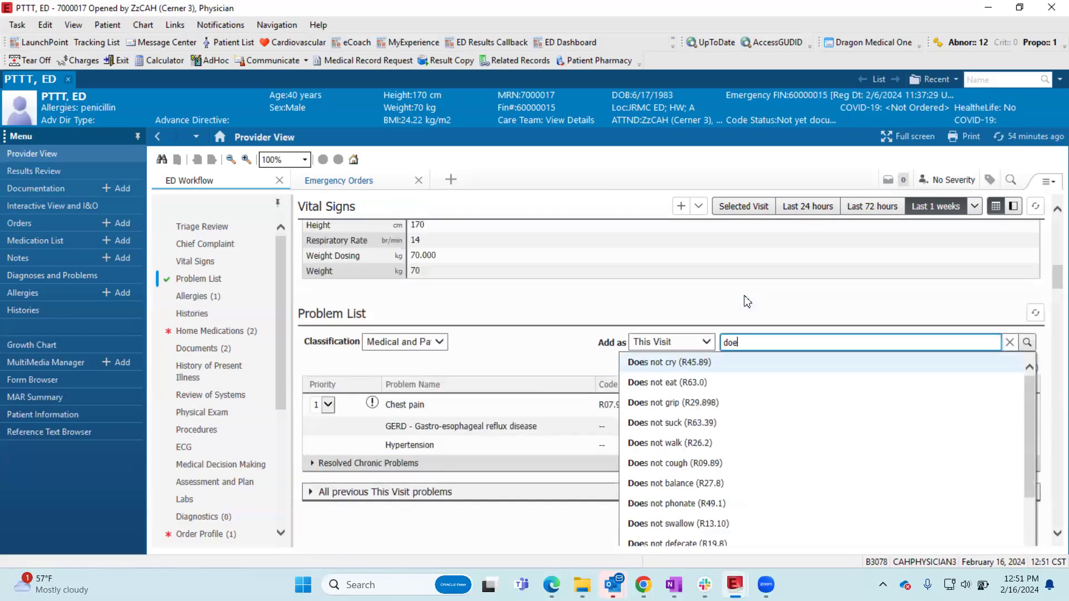
pyautogui.press('BackSpace')
pyautogui.press('BackSpace')
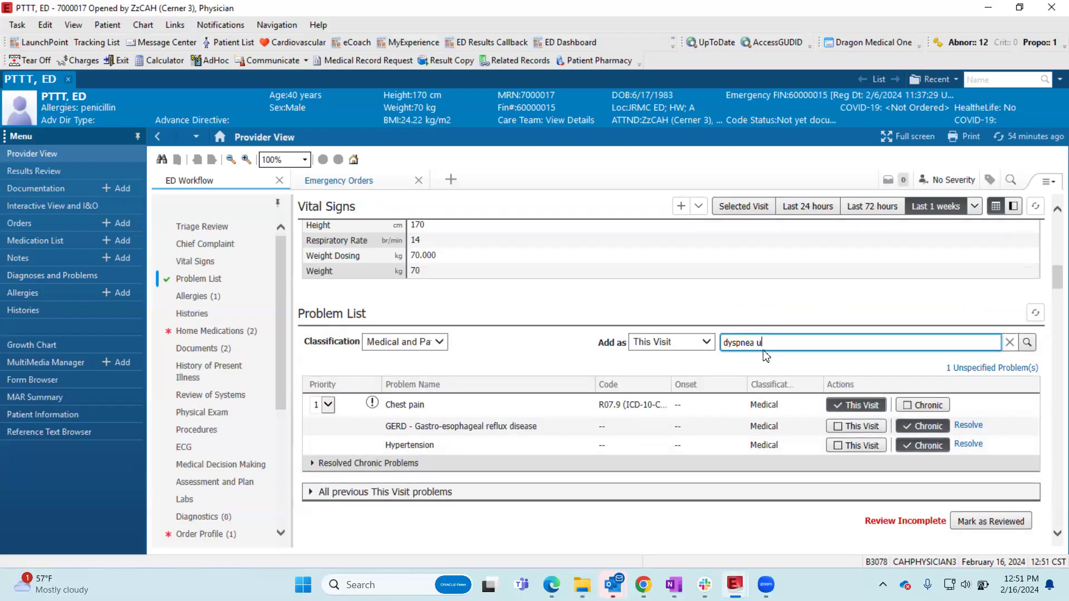
pyautogui.write('yspnea u')
pyautogui.press('BackSpace')
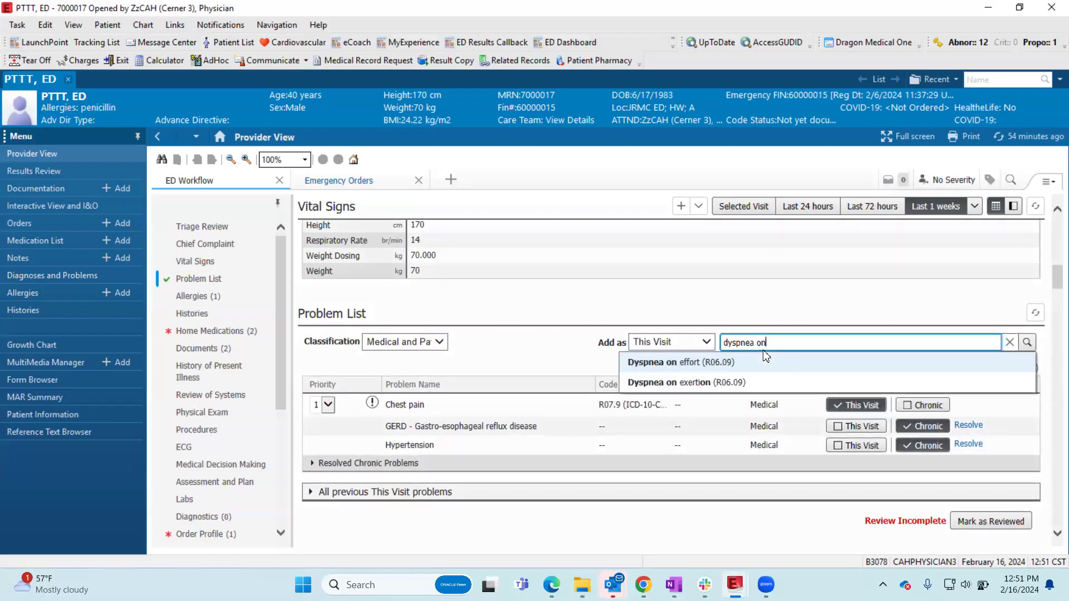
pyautogui.click(769, 383)
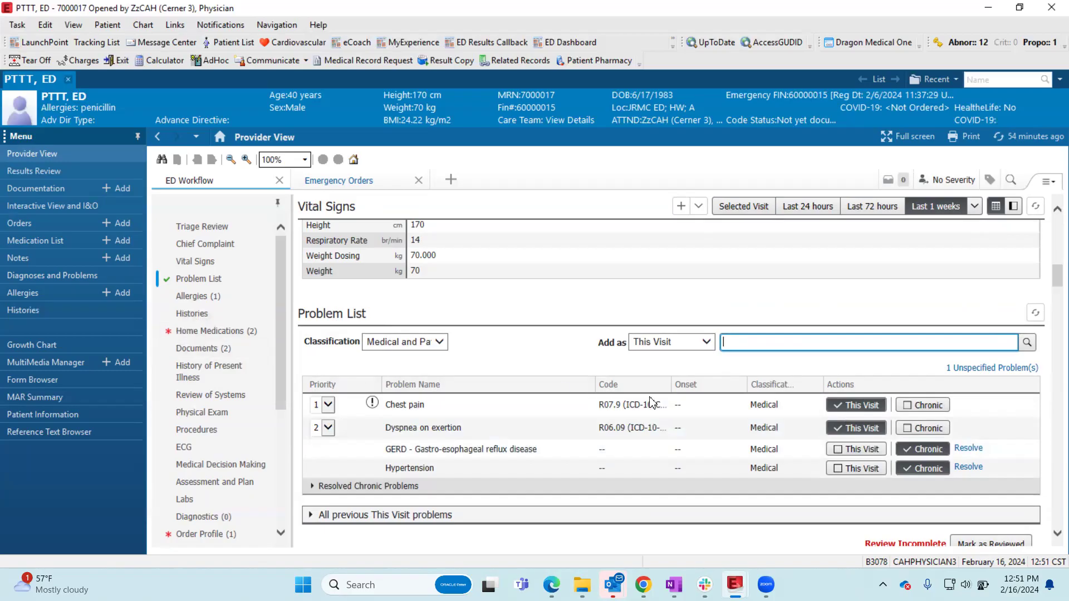
# - Add Hyperlipidemia to the Problem List as a Chronic problem
pyautogui.scroll(-1, 744, 427)
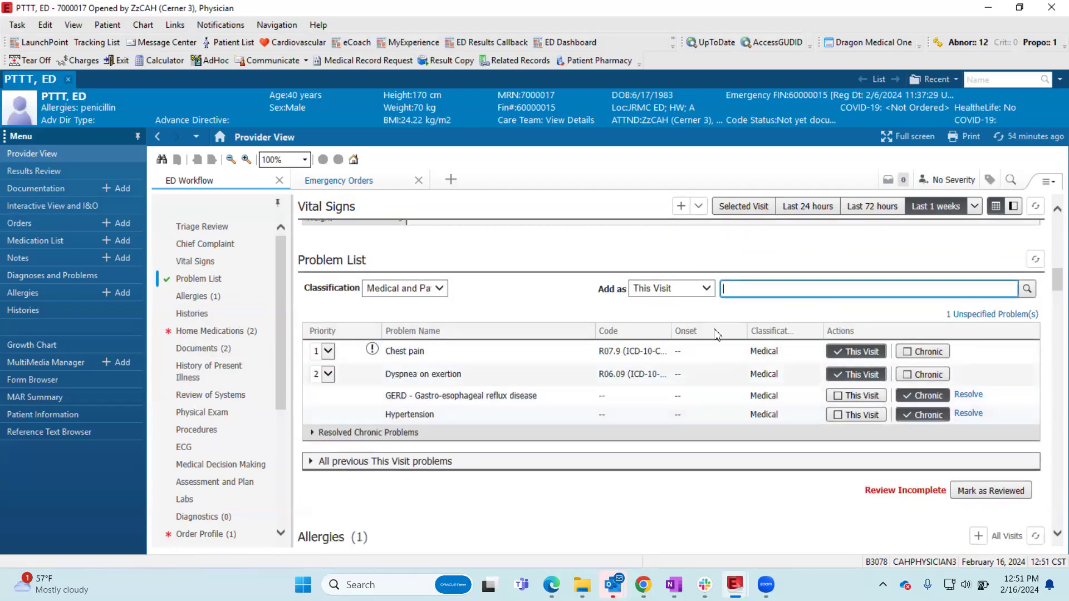
pyautogui.click(704, 290)
pyautogui.click(679, 314)
pyautogui.click(771, 288)
pyautogui.write('hyperlipidem')
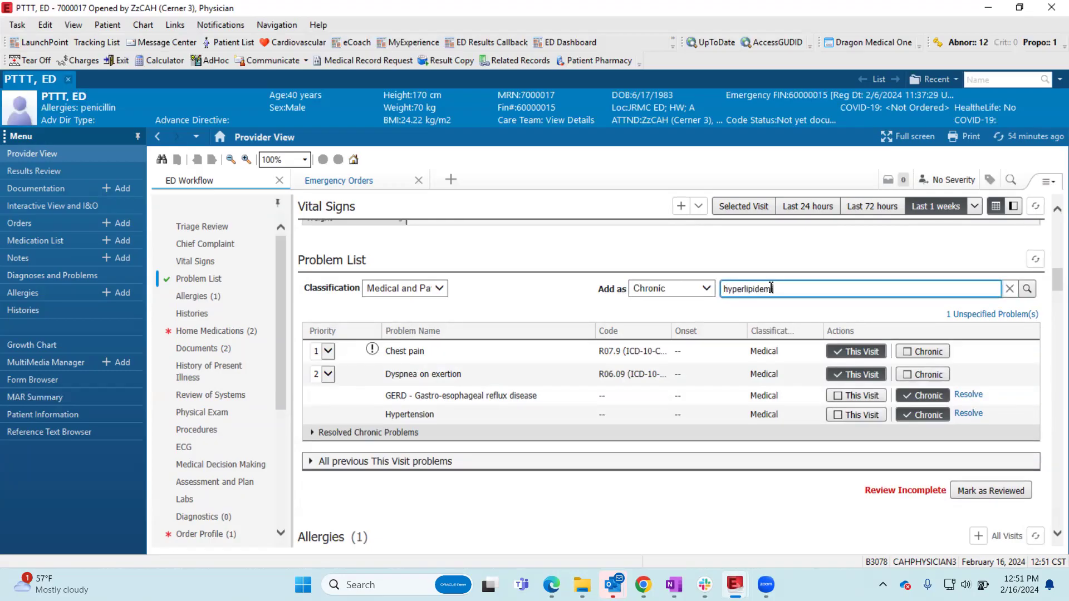
pyautogui.click(730, 311)
pyautogui.press('ctrl')
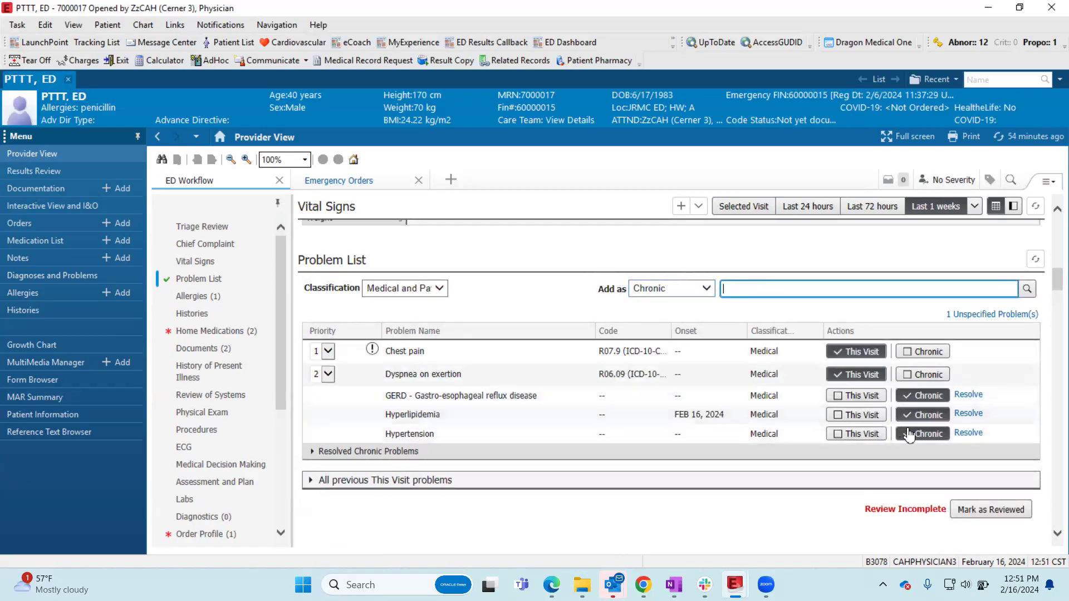
# - Mark the chronic Hypertension problem as This Visit too, and check its priority choices
pyautogui.click(855, 437)
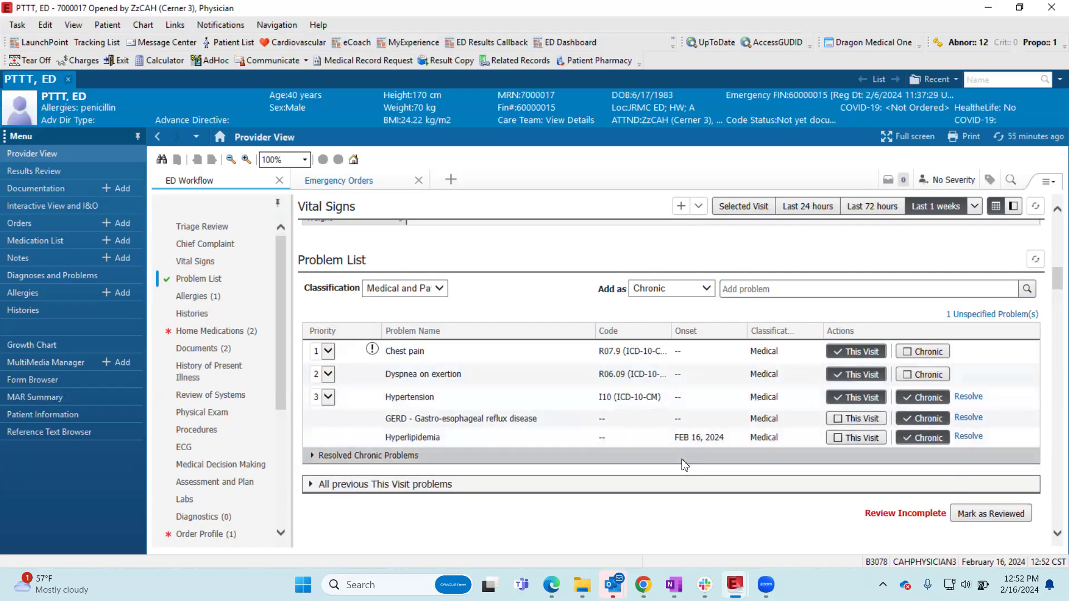
pyautogui.click(329, 397)
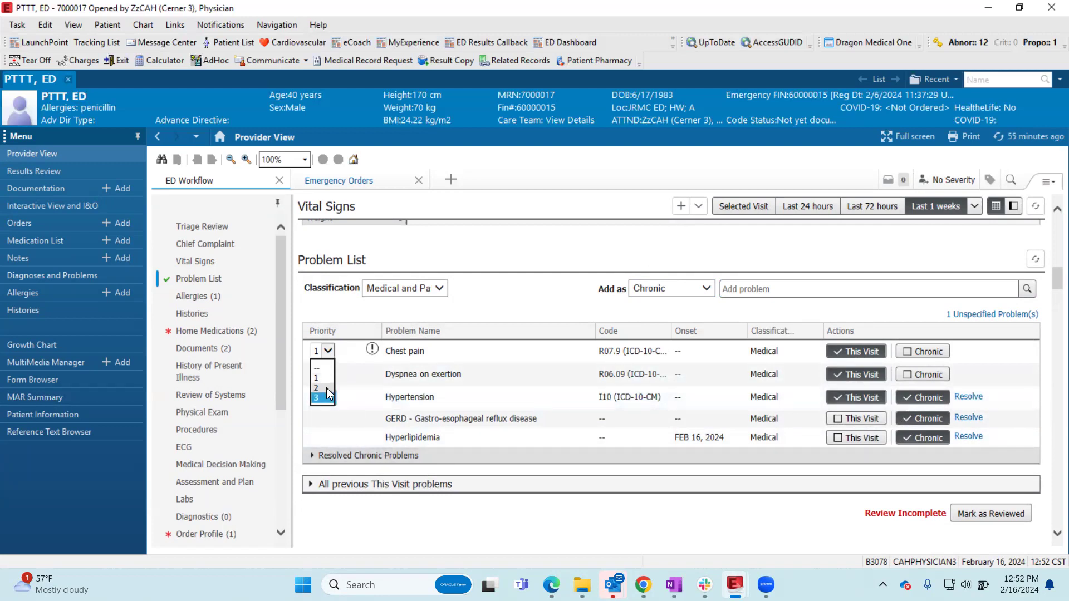
pyautogui.click(639, 520)
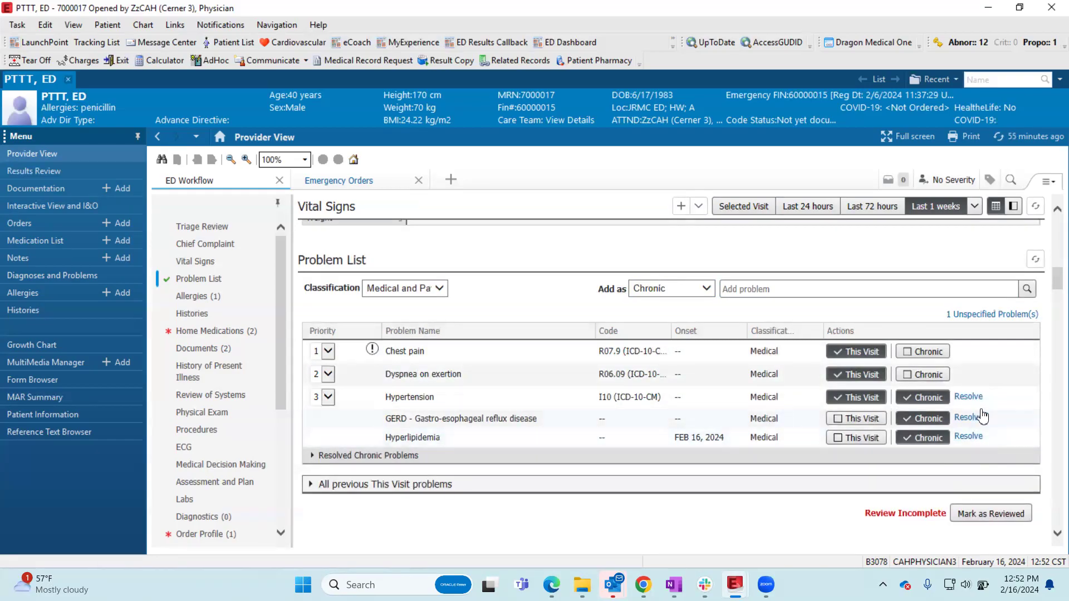
# - Remove the Chronic designation from GERD in the Problem List and resolve Hyperlipidemia
pyautogui.click(916, 423)
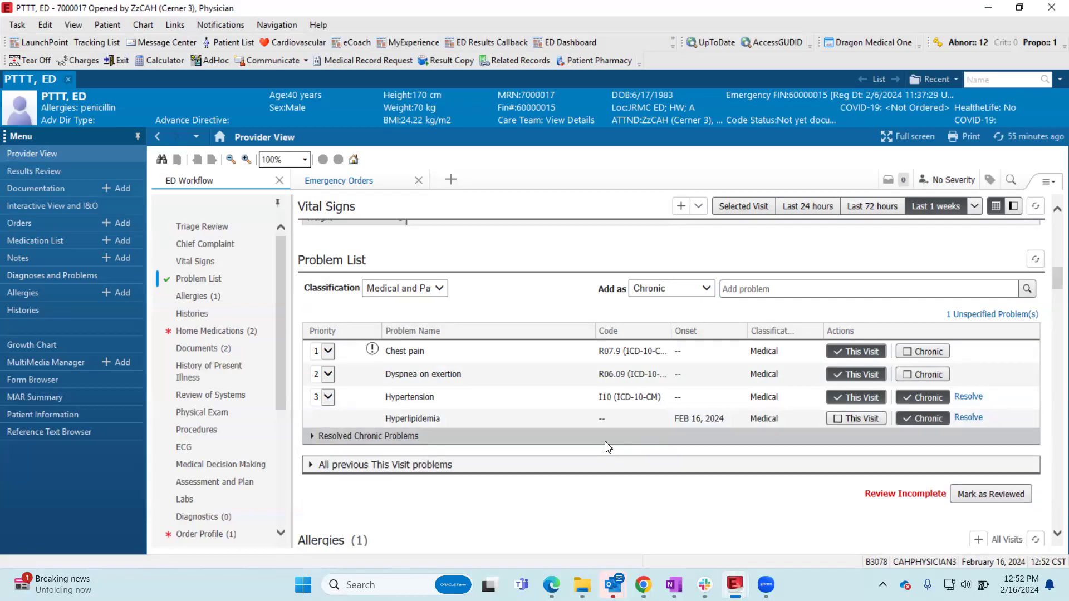
pyautogui.scroll(-1, 607, 447)
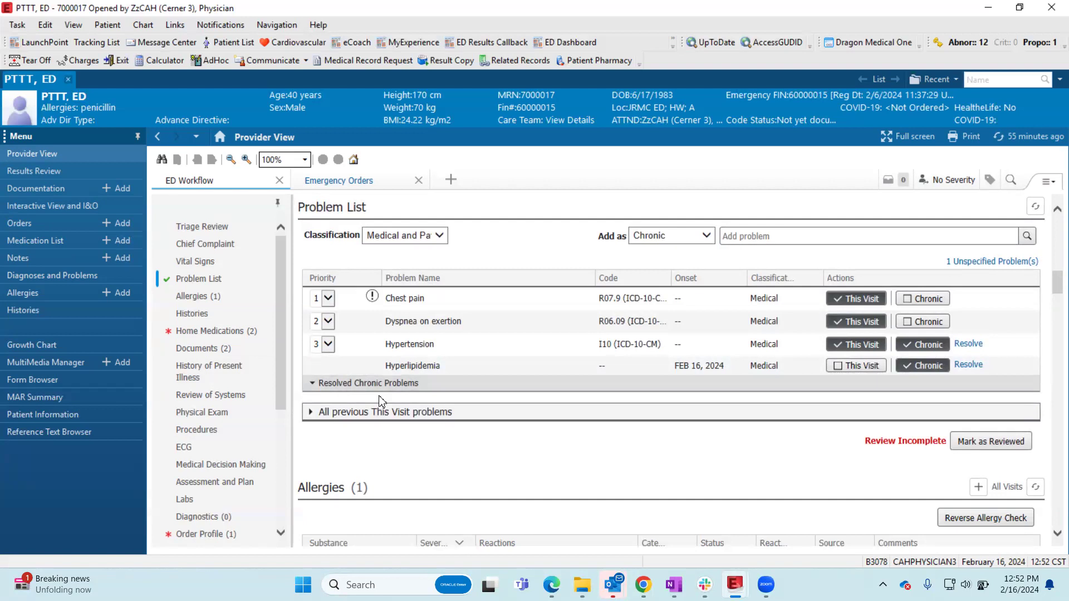
pyautogui.click(968, 365)
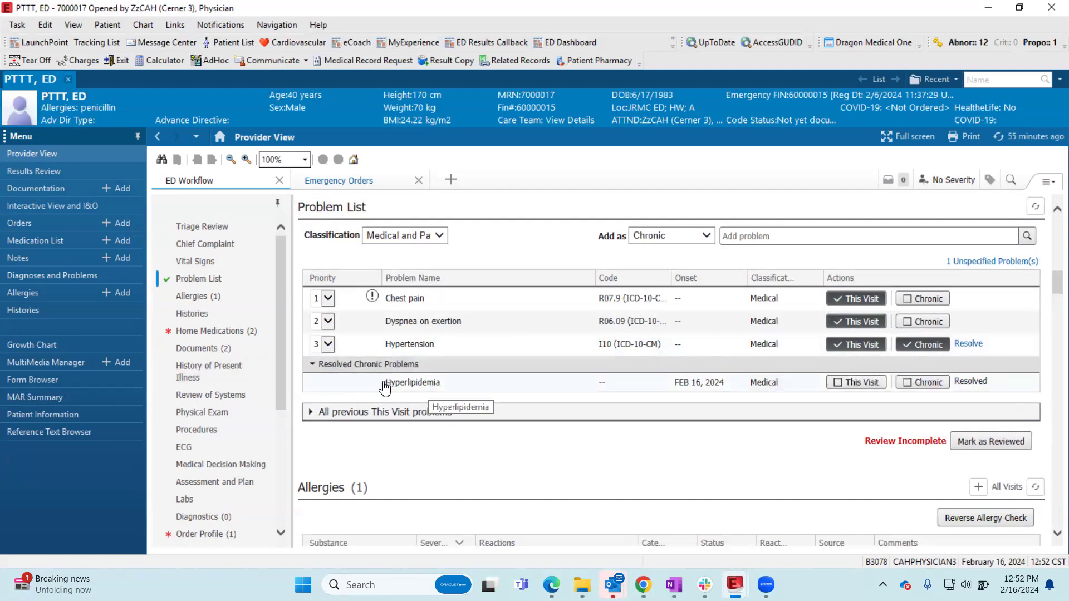
# - Examine the previous This Visit problems and the patient's Allergies component
pyautogui.click(310, 413)
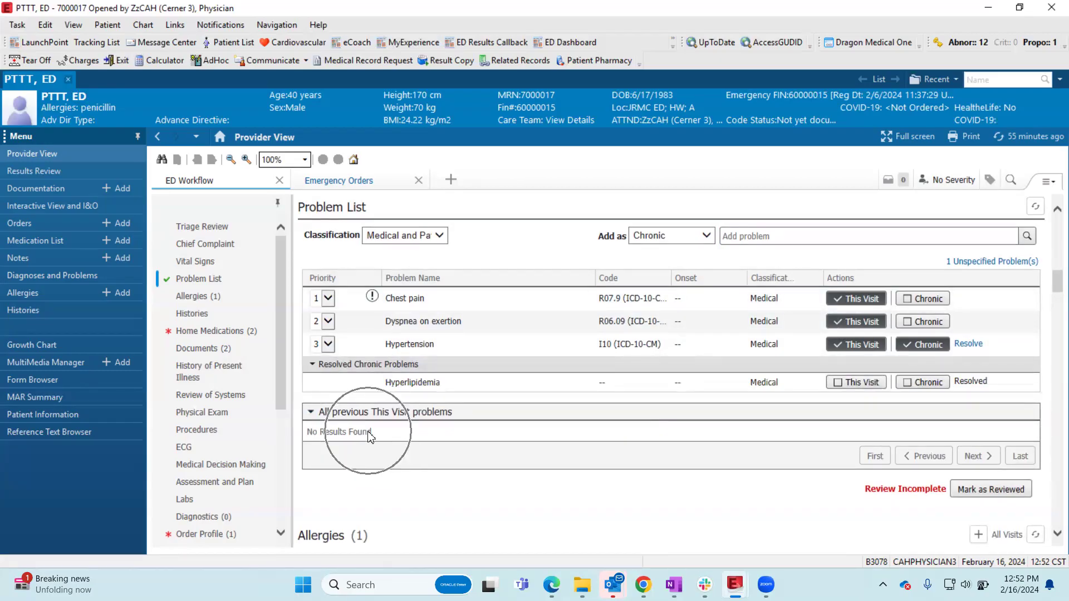
pyautogui.scroll(1, 512, 429)
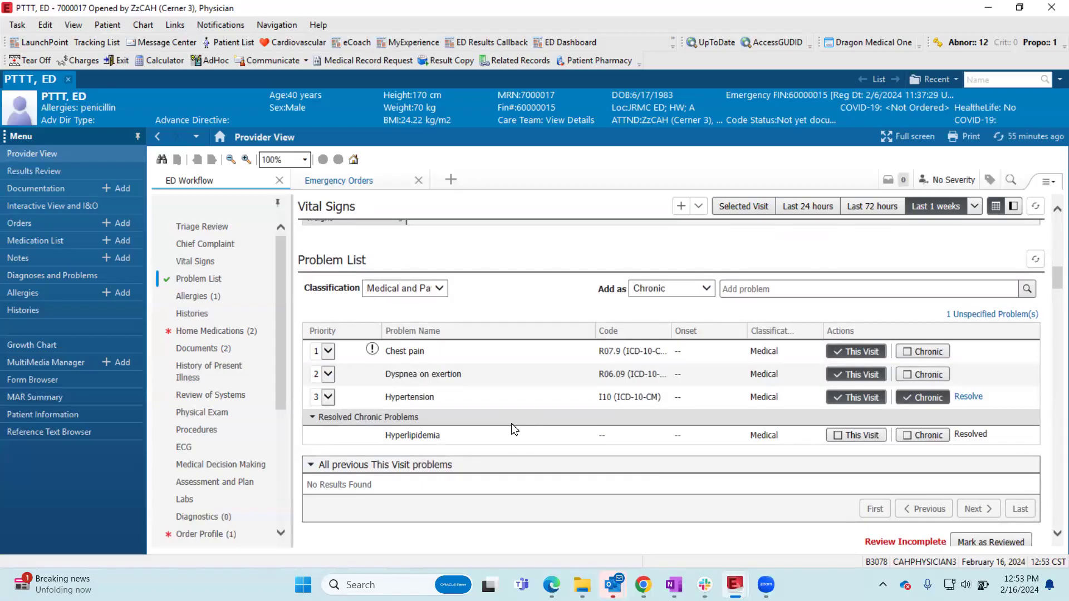
pyautogui.click(178, 305)
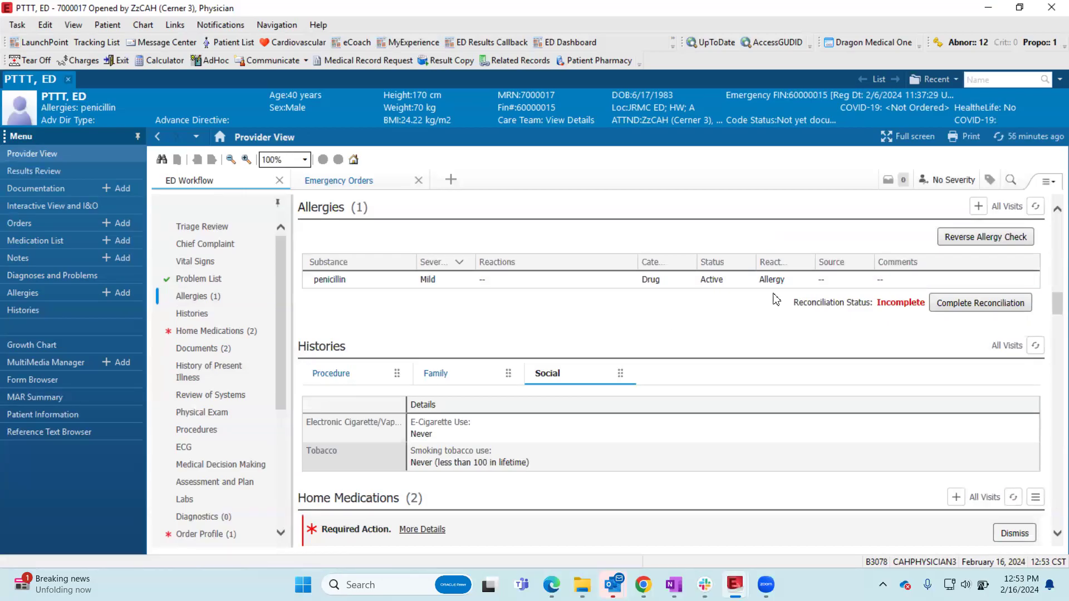
pyautogui.scroll(1, 980, 331)
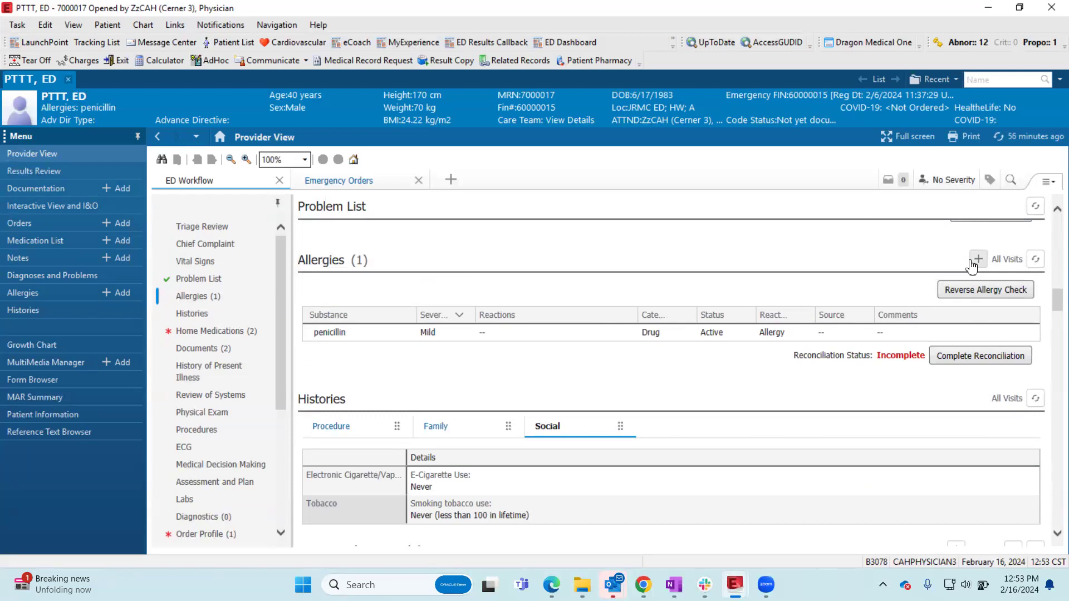
# - Review the patient's Family and Social histories in the Histories component
pyautogui.click(210, 316)
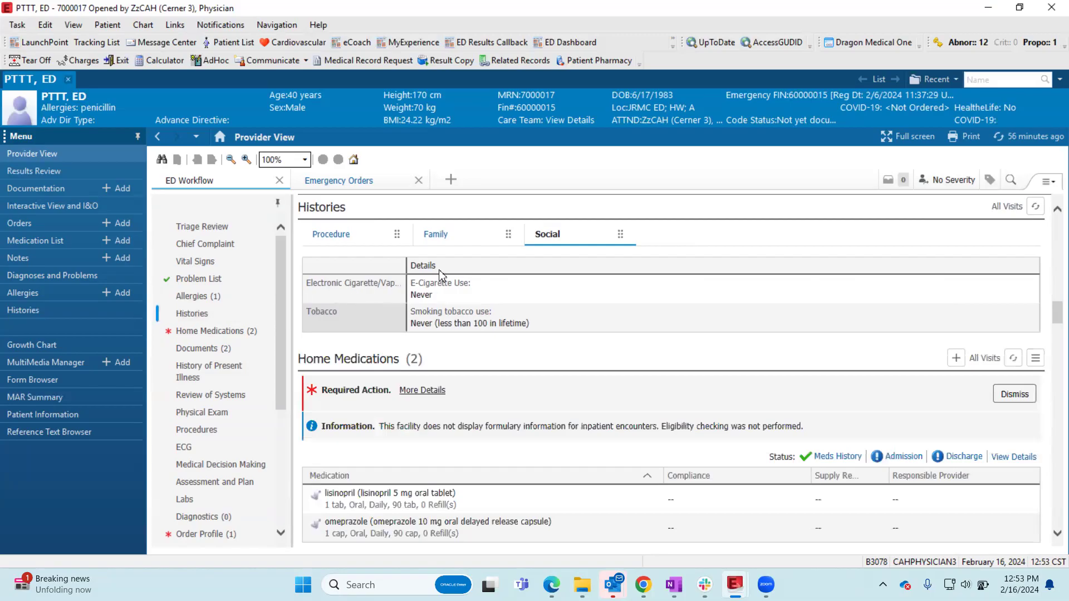
pyautogui.click(445, 239)
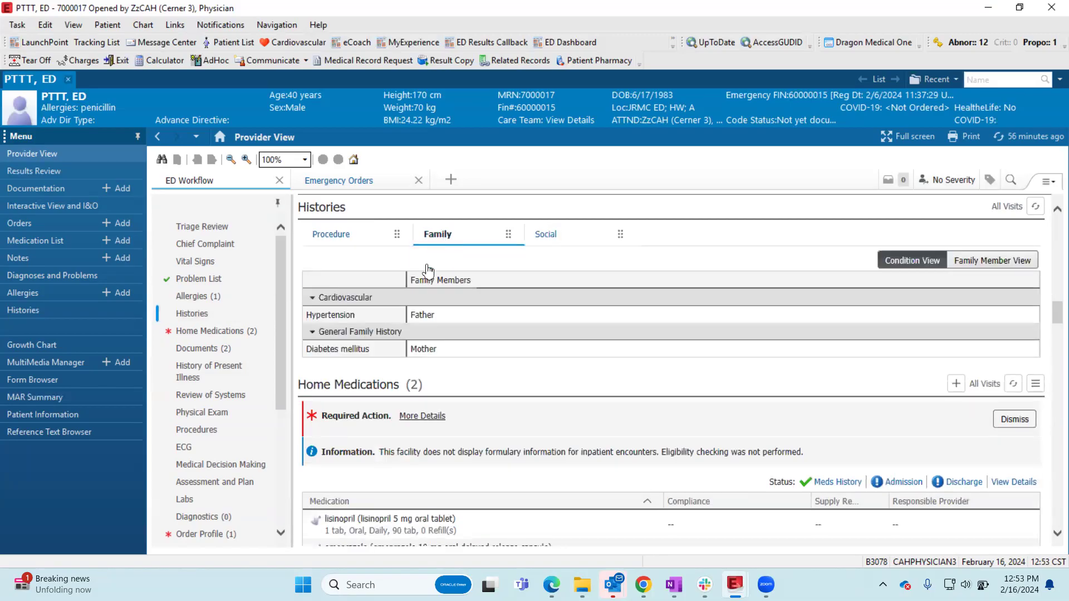
pyautogui.click(554, 237)
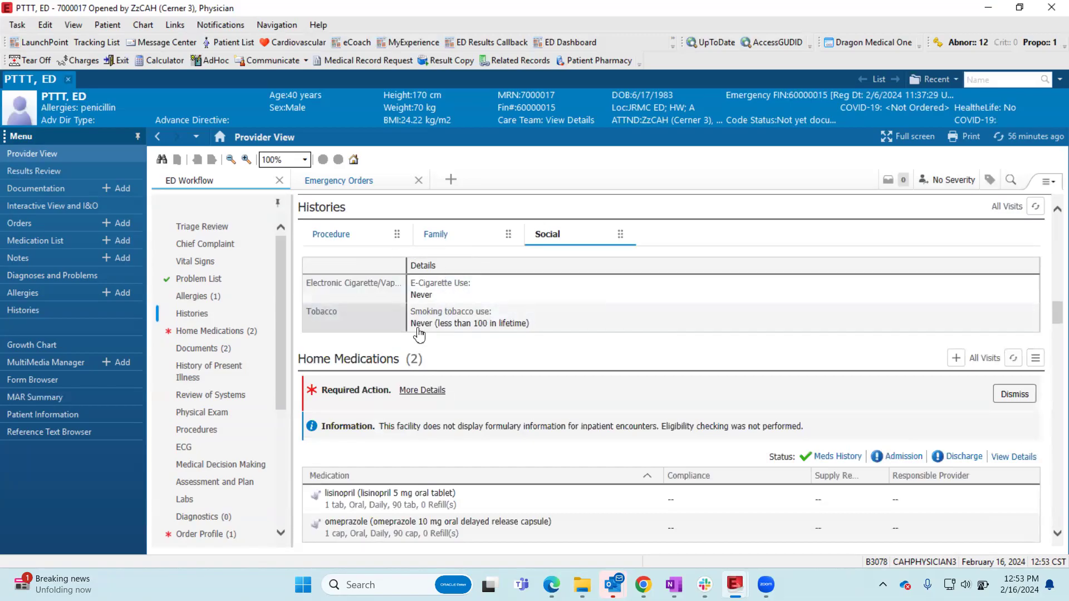
# - Add Cholecystectomy from the CPT4 search to the Procedure history and save it without a date
pyautogui.click(339, 236)
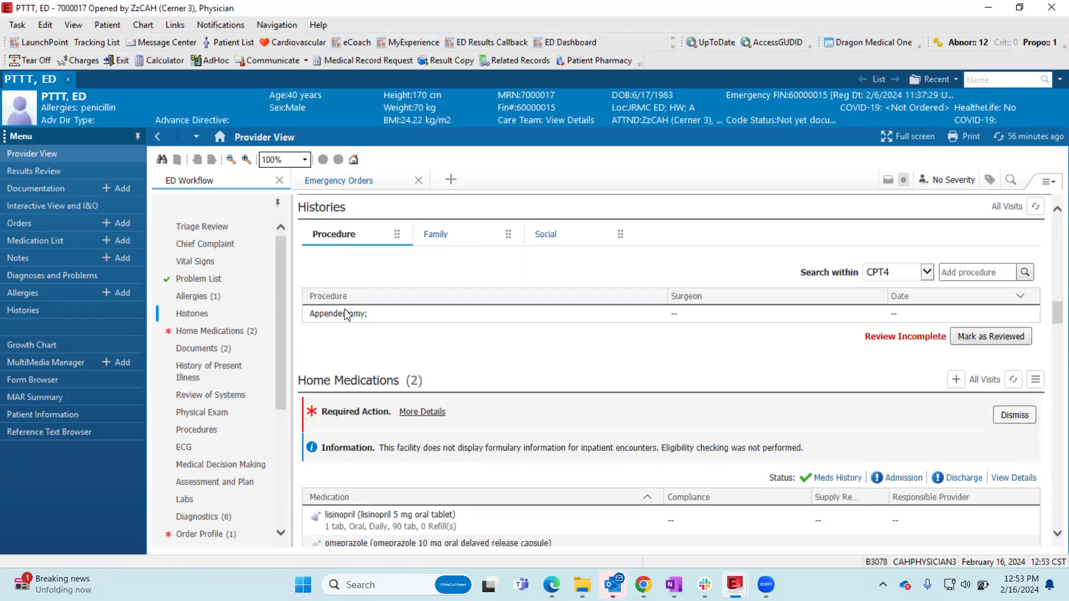
pyautogui.click(986, 272)
pyautogui.write('cholec')
pyautogui.write('ystectomy')
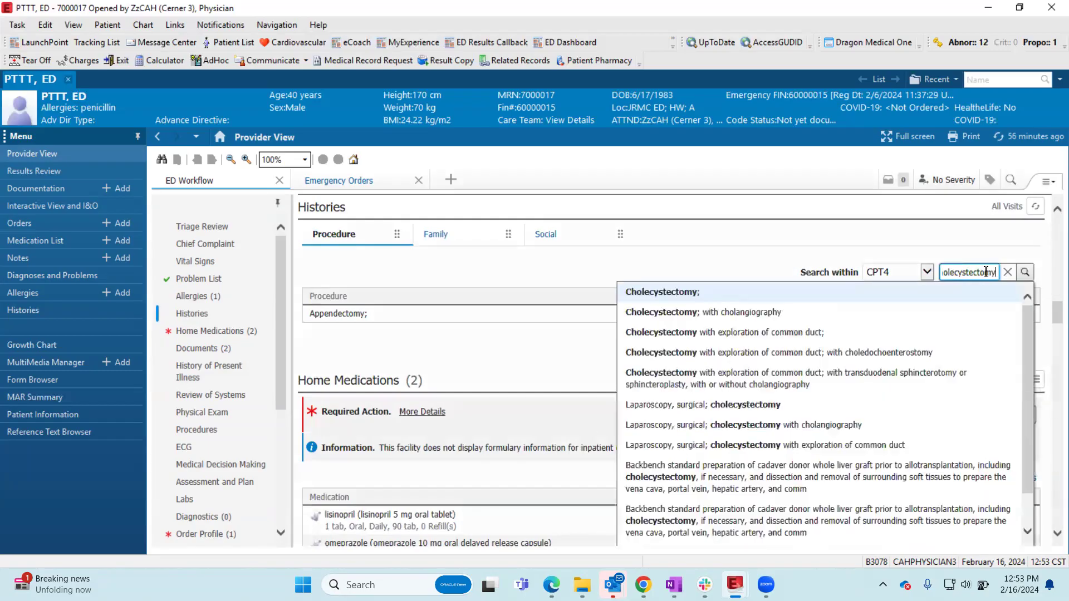
pyautogui.click(735, 294)
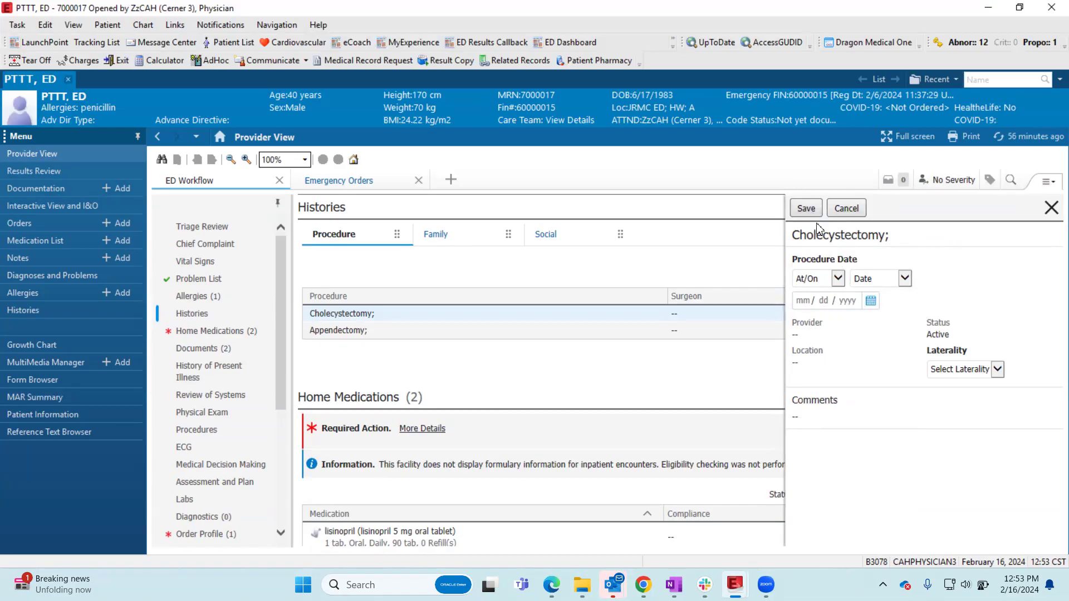
pyautogui.click(806, 209)
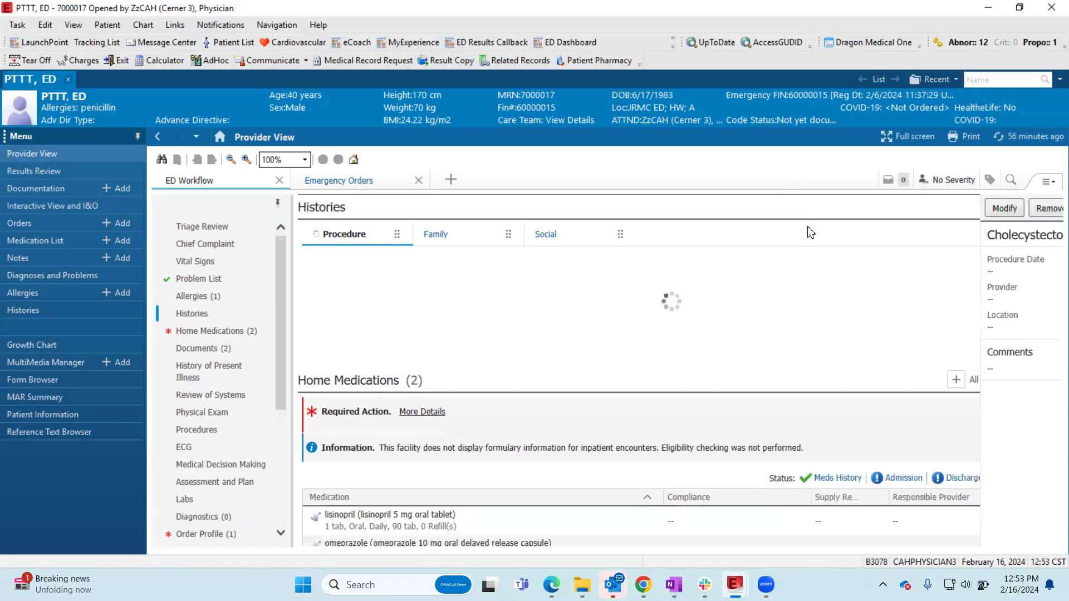
# - Review the Home Medications, and read the FEB 11, 2024 Office clinic note in Documents
pyautogui.click(216, 334)
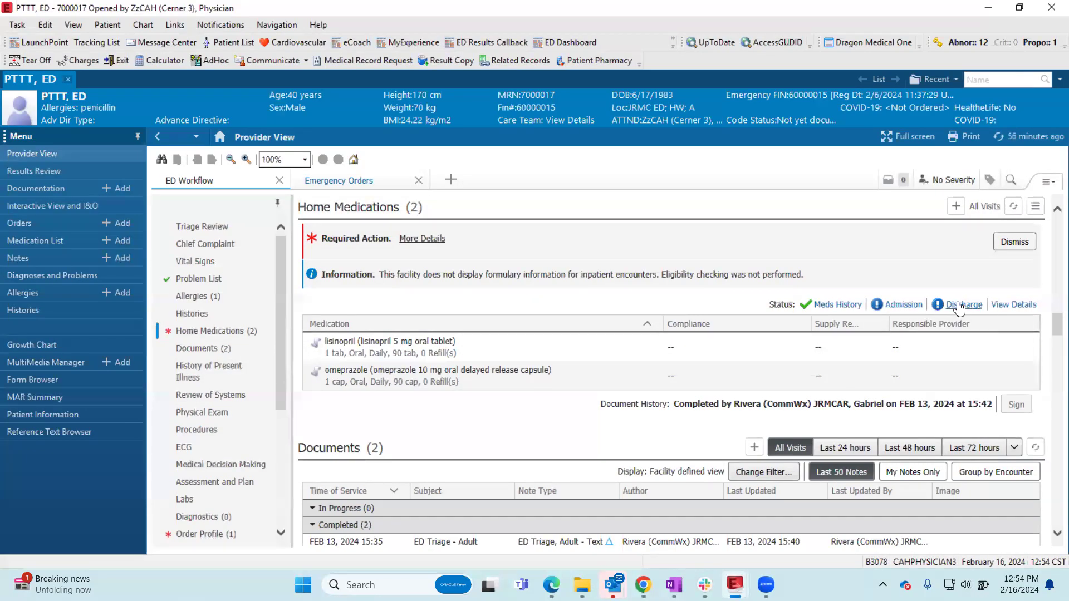
pyautogui.click(228, 350)
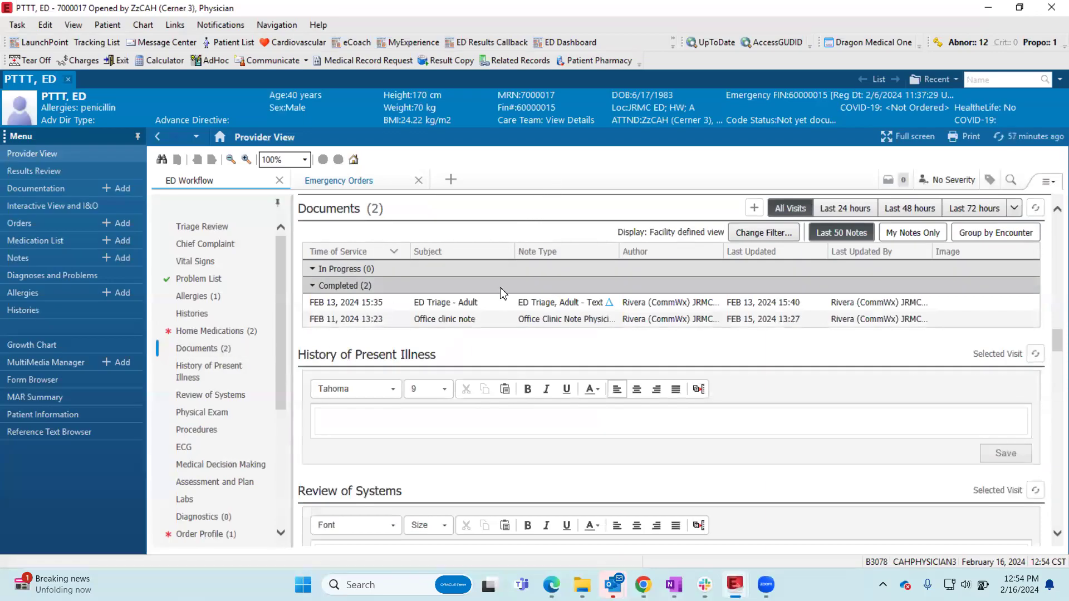
pyautogui.click(423, 322)
pyautogui.scroll(-10, 718, 371)
pyautogui.scroll(-3, 722, 368)
pyautogui.scroll(6, 721, 368)
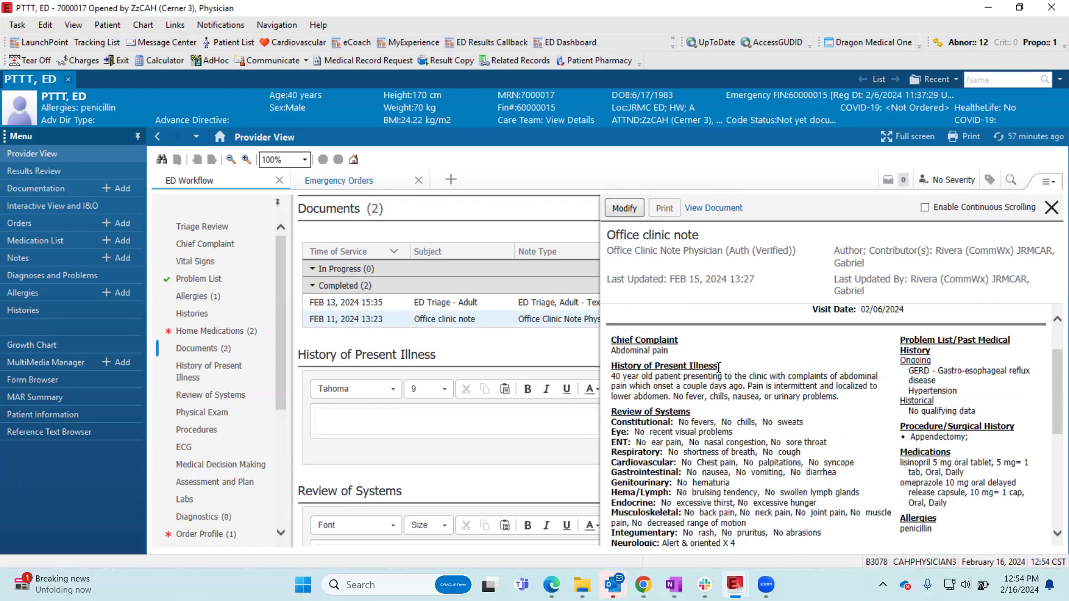
pyautogui.scroll(-1, 719, 370)
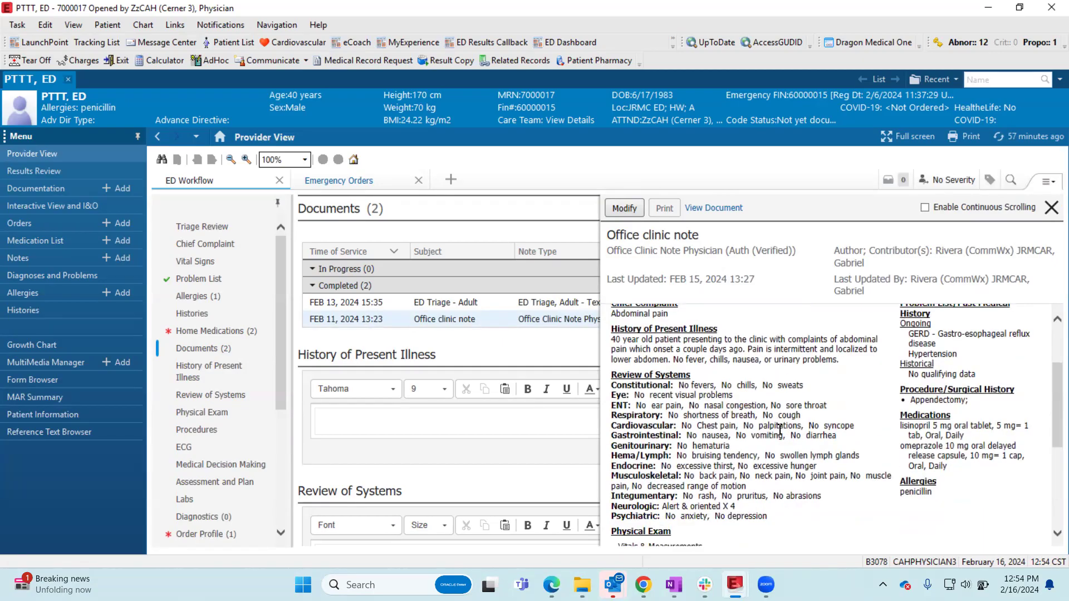
# - Tag the Physical Exam findings from General through Psychiatric in the Office clinic note, and close the note
pyautogui.moveTo(775, 517); pyautogui.dragTo(615, 390)
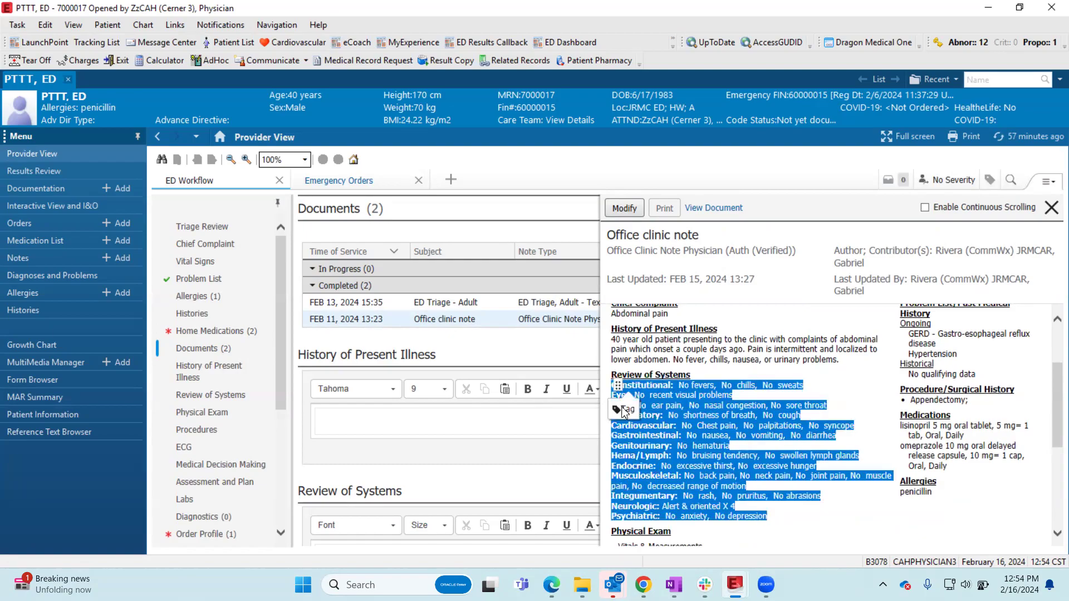
pyautogui.click(688, 435)
pyautogui.scroll(-6, 748, 444)
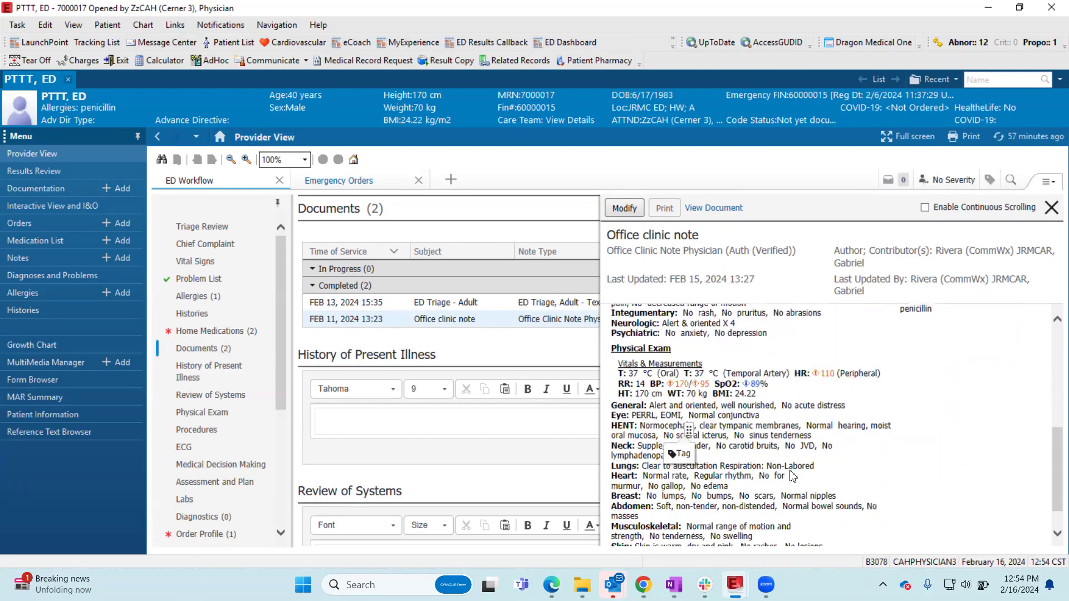
pyautogui.moveTo(817, 530); pyautogui.dragTo(611, 368)
pyautogui.click(626, 396)
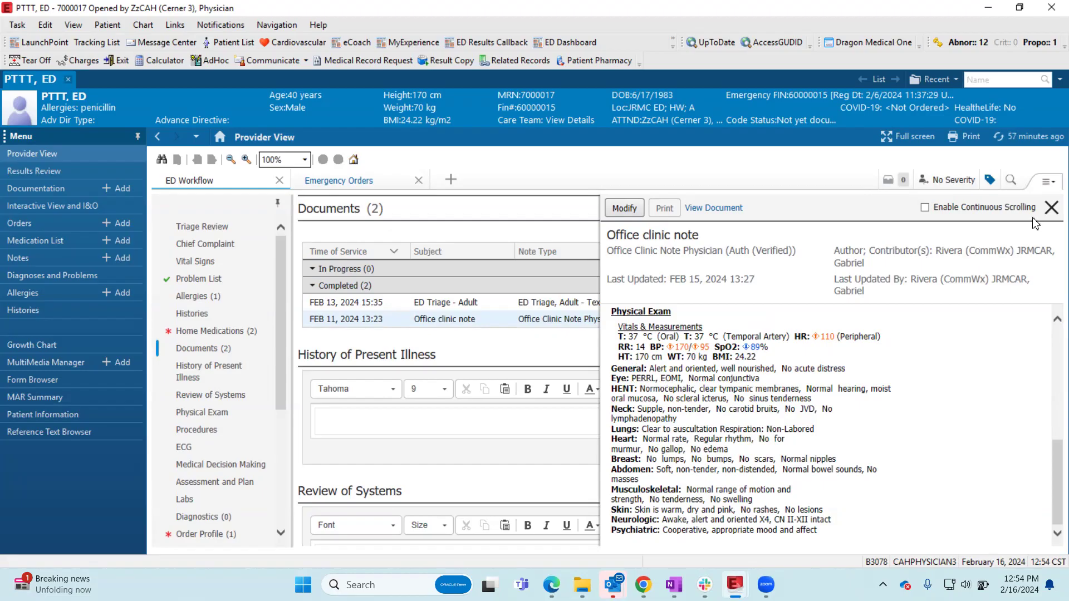
pyautogui.click(1051, 208)
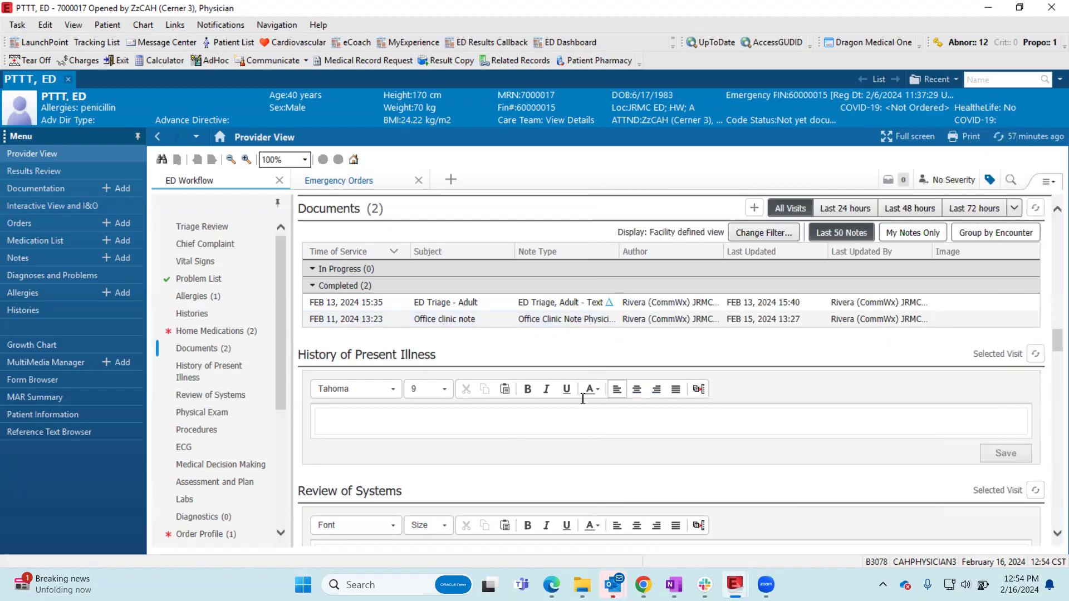
# - Filter the Documents list to ED Notes across all visits, and clear that filter again
pyautogui.scroll(1, 614, 389)
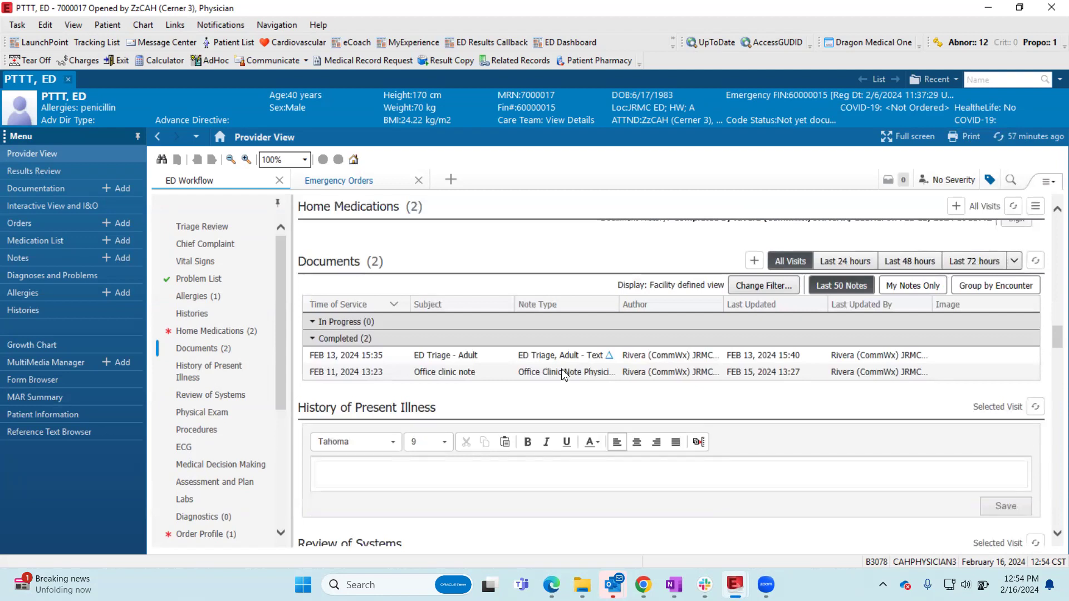
pyautogui.click(783, 288)
pyautogui.click(784, 288)
pyautogui.click(751, 327)
pyautogui.click(756, 396)
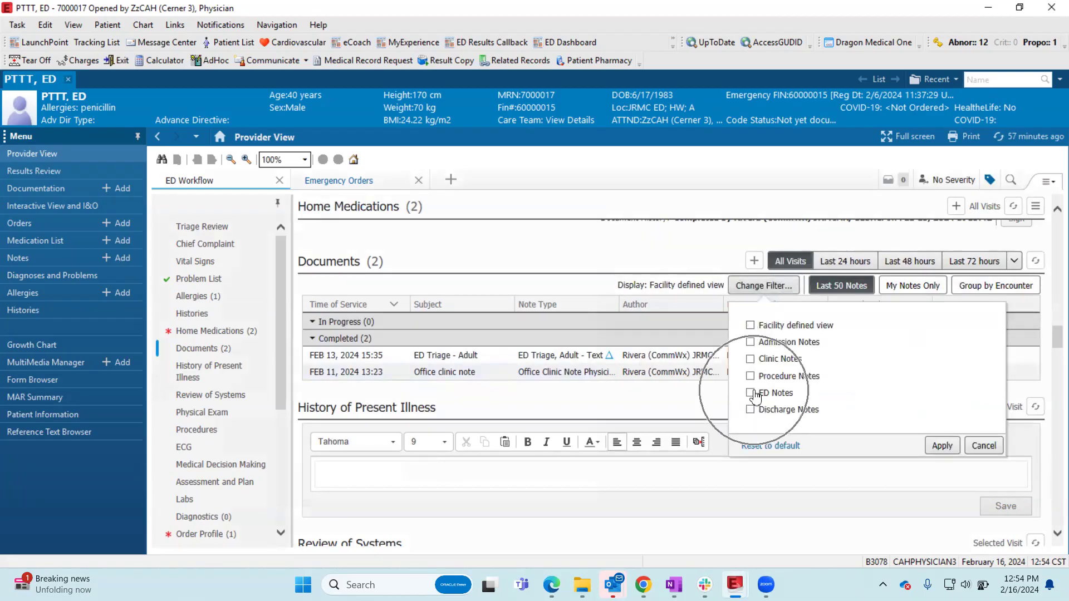
pyautogui.press('ctrl')
pyautogui.click(751, 394)
pyautogui.click(941, 445)
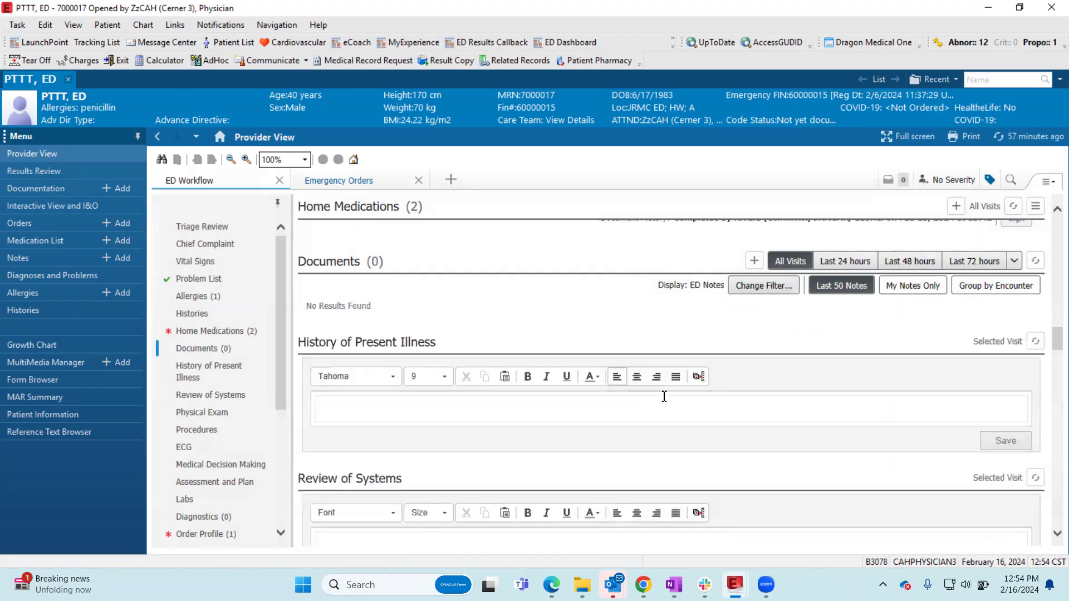
pyautogui.click(764, 285)
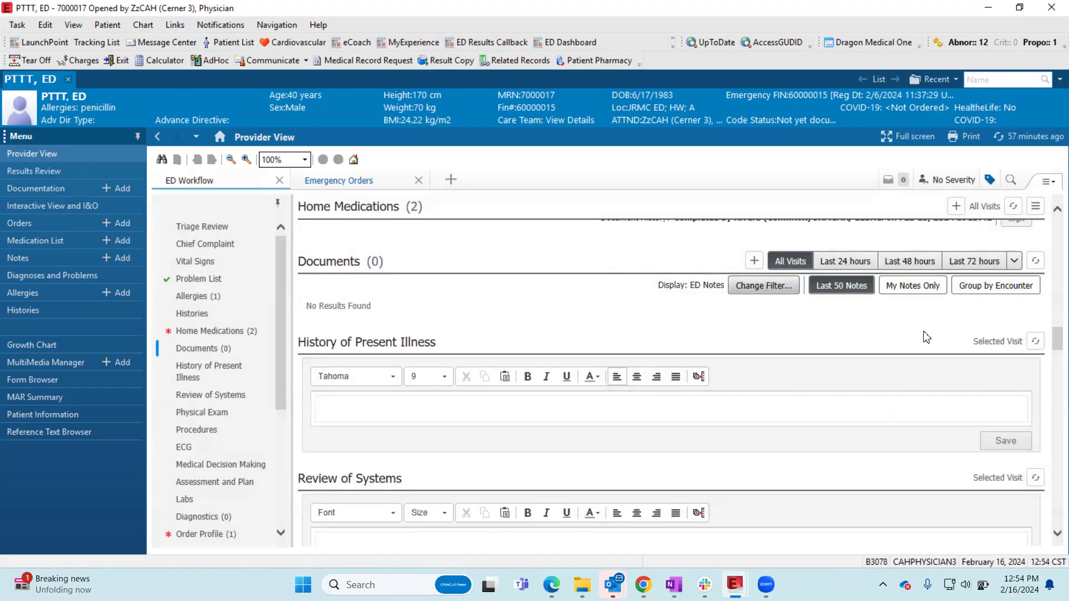
pyautogui.click(750, 394)
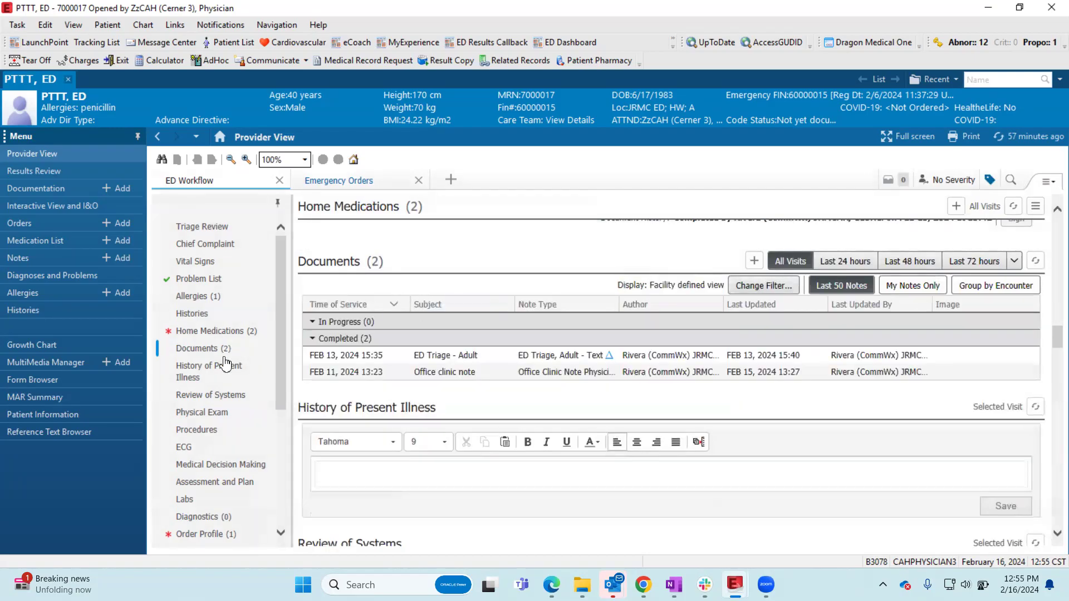
# - Place the History of Present Illness component in a separate side column, with the chart menu hidden and the view zoomed to 95%
pyautogui.click(219, 372)
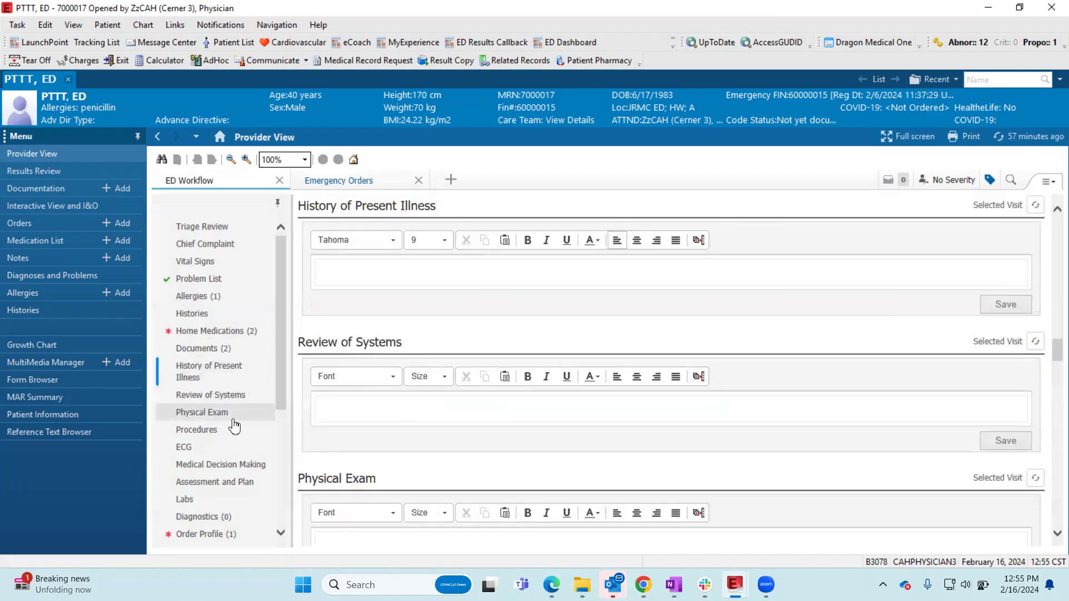
pyautogui.click(137, 136)
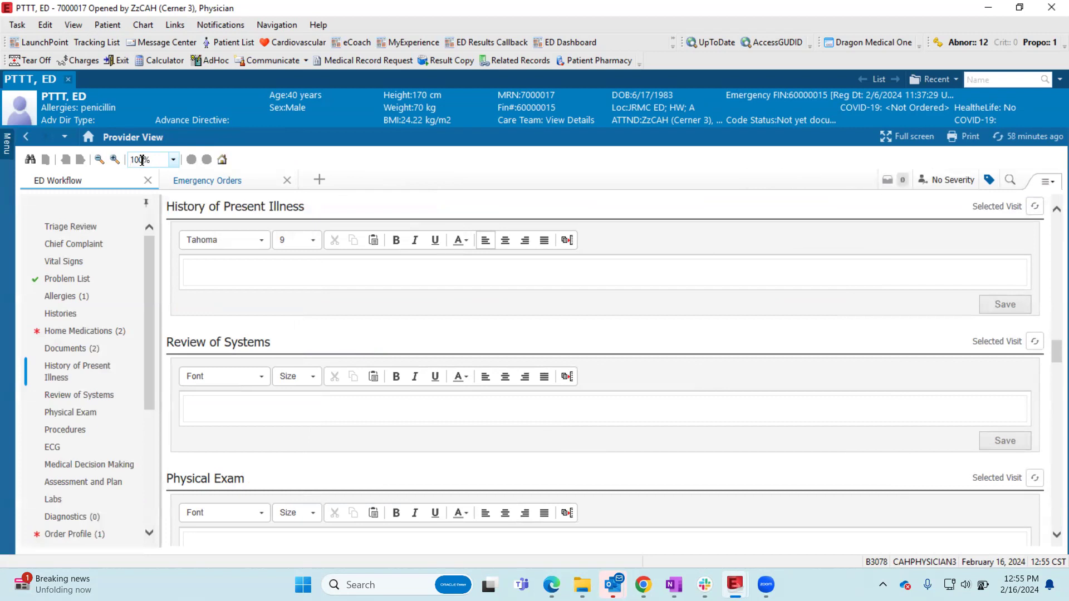
pyautogui.press('BackSpace')
pyautogui.press('BackSpace')
pyautogui.press('BackSpace')
pyautogui.write('9')
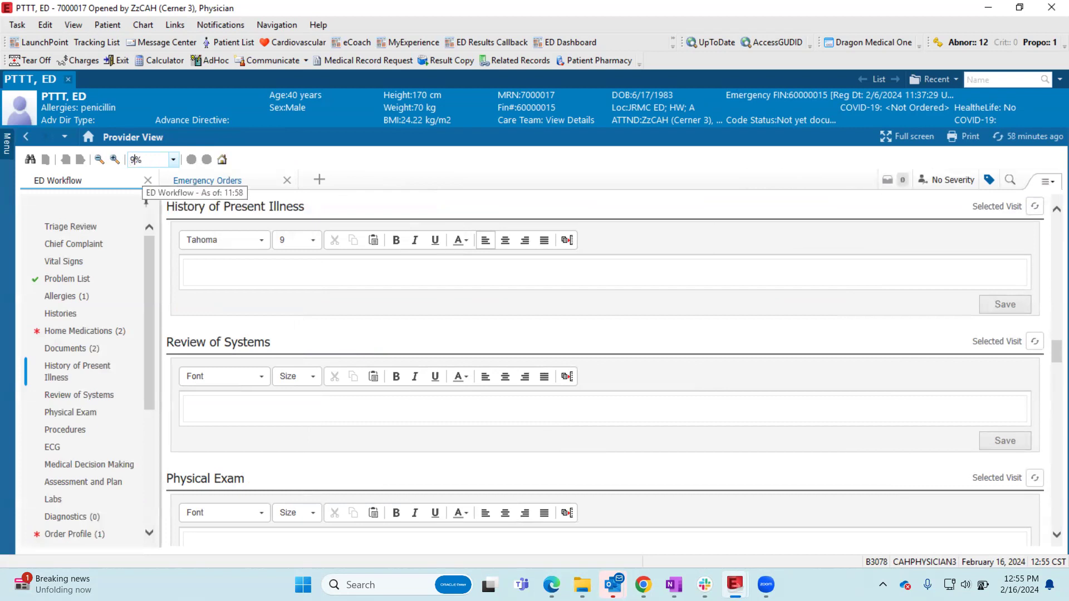
pyautogui.write('5')
pyautogui.press('Return')
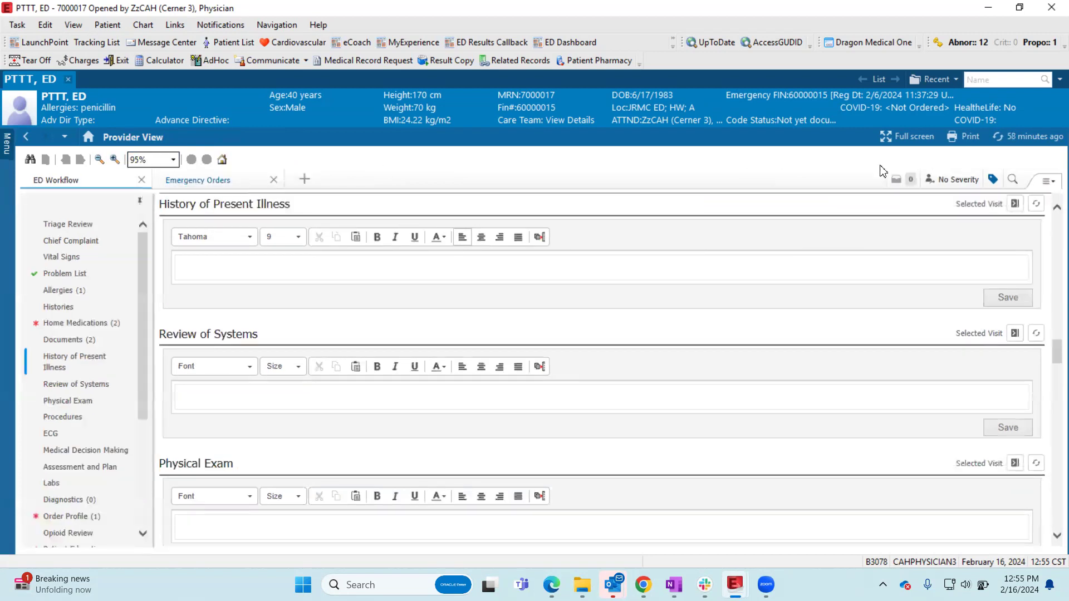
pyautogui.click(1015, 206)
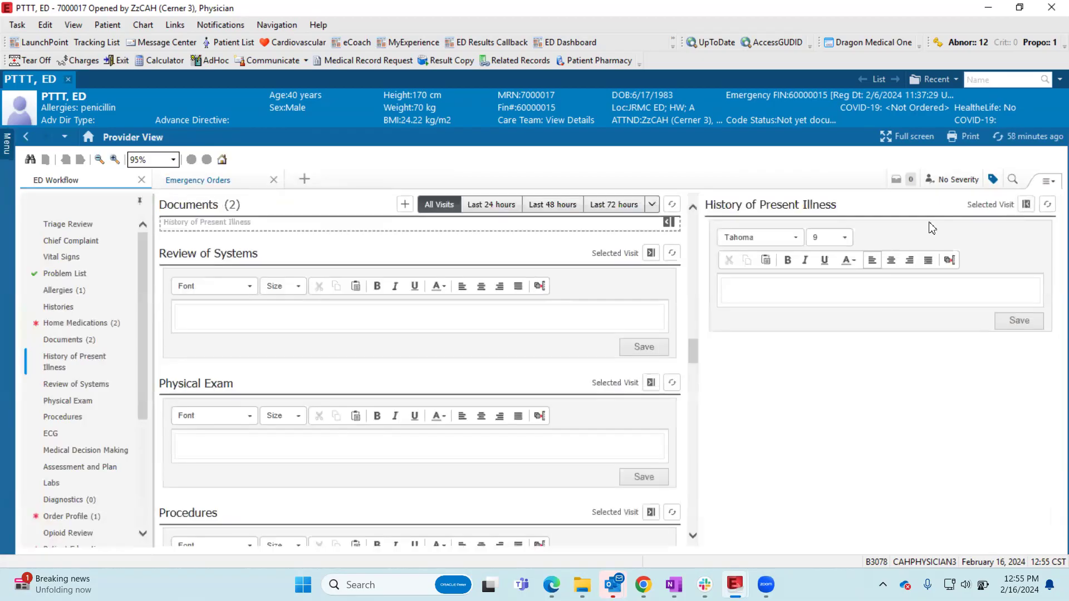
# - Place the History of Present Illness, Review of Systems and Physical Exam components together in the separate side column
pyautogui.click(1024, 205)
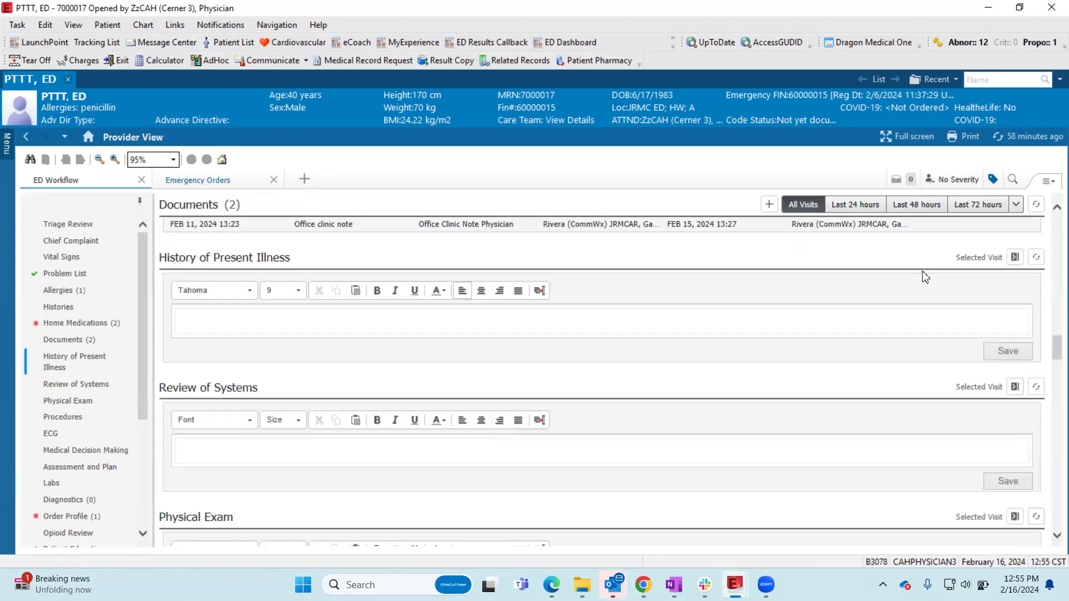
pyautogui.click(1016, 262)
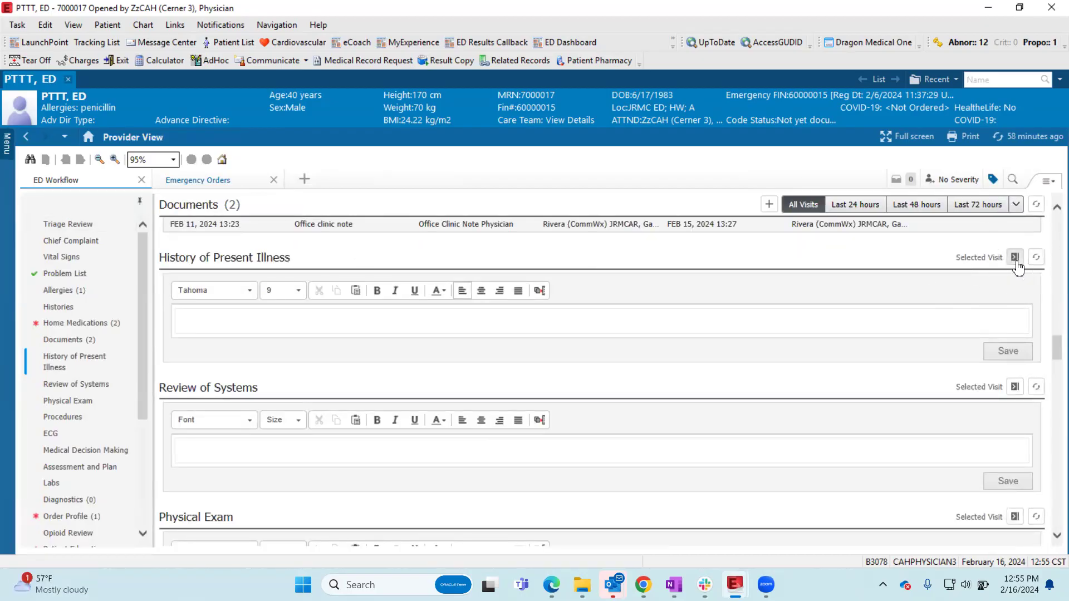
pyautogui.click(1015, 387)
pyautogui.click(1015, 388)
pyautogui.click(1015, 258)
pyautogui.click(648, 307)
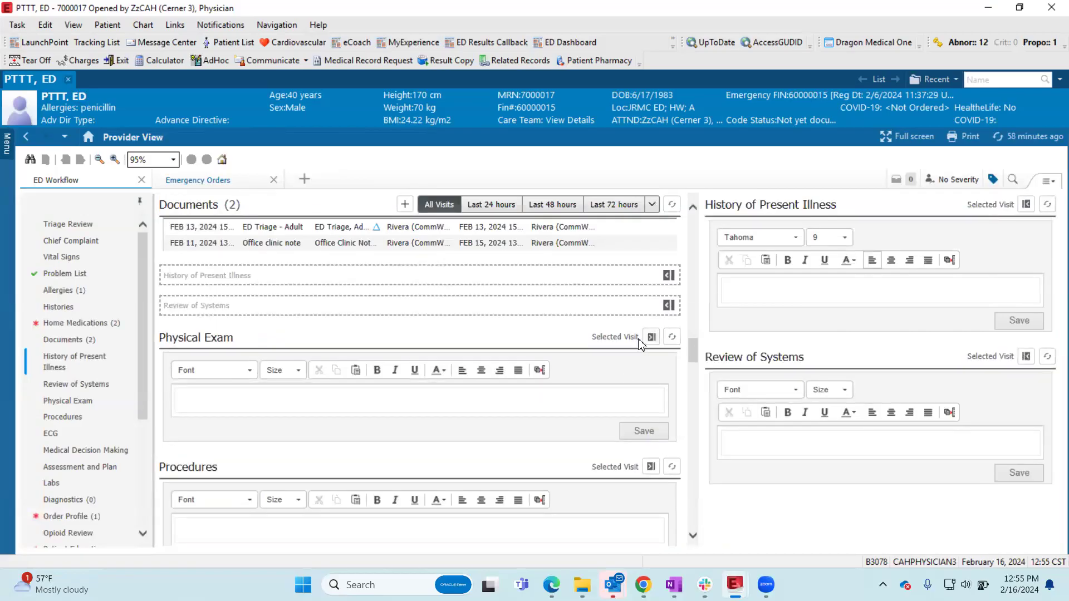
pyautogui.click(650, 337)
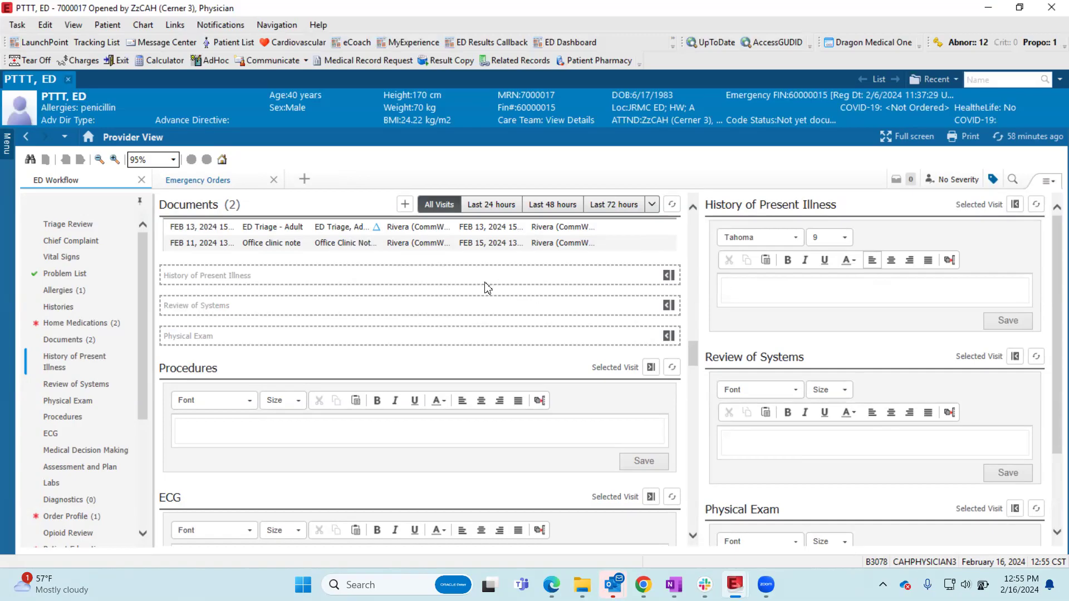
# - Read the FEB 11, 2024 Office clinic note in Documents, from Chief Complaint through the Physical Exam findings, alongside the side column
pyautogui.scroll(3, 486, 287)
pyautogui.scroll(1, 486, 287)
pyautogui.scroll(-2, 482, 281)
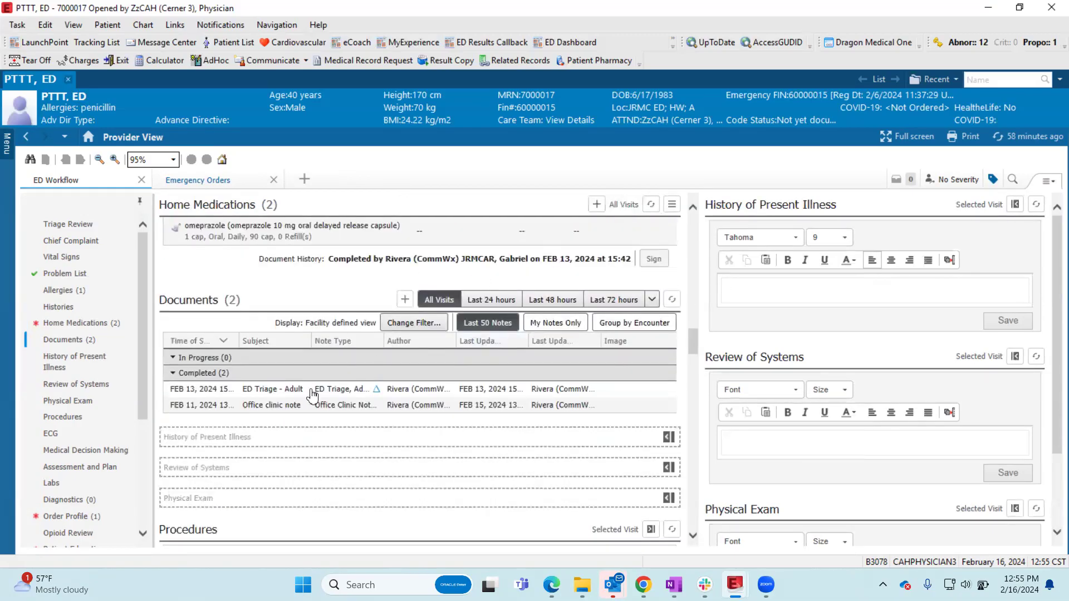
pyautogui.click(286, 406)
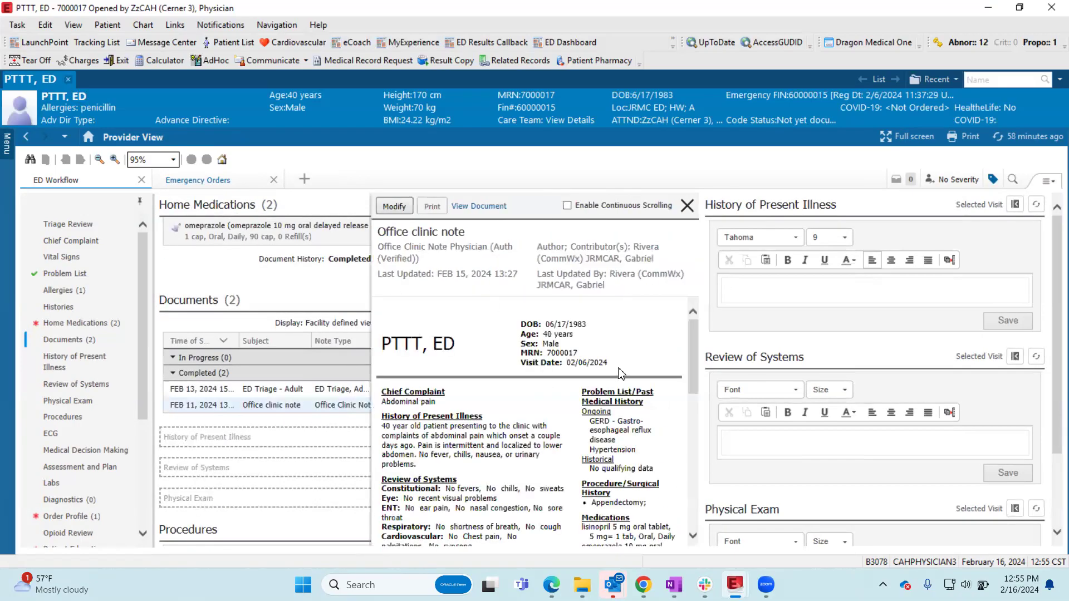
pyautogui.scroll(-2, 894, 303)
pyautogui.scroll(2, 857, 365)
pyautogui.scroll(-2, 815, 365)
pyautogui.scroll(-6, 501, 440)
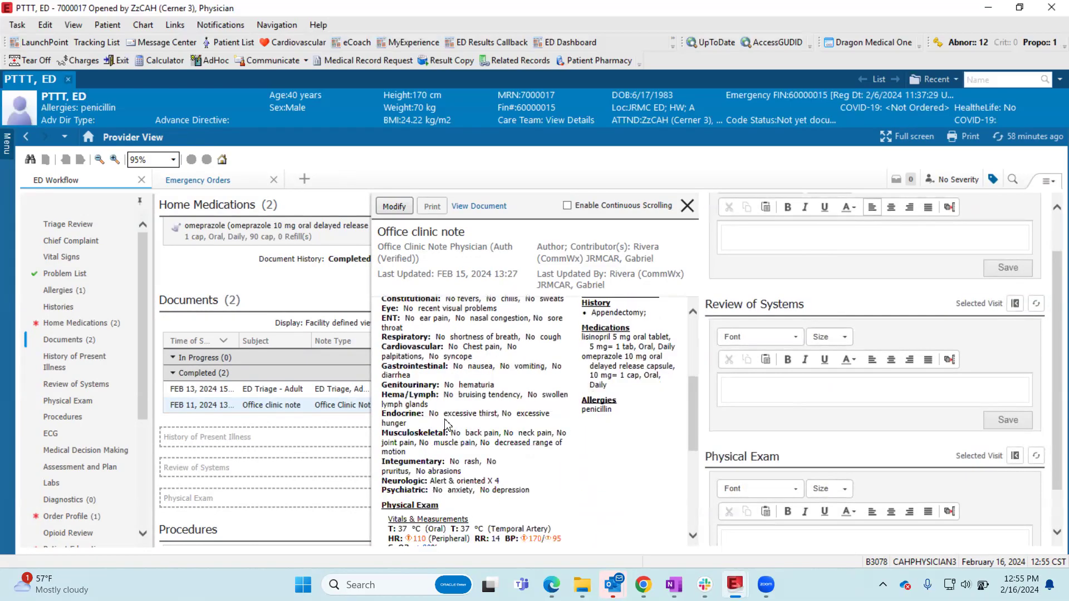
pyautogui.scroll(-3, 445, 417)
pyautogui.scroll(-2, 857, 443)
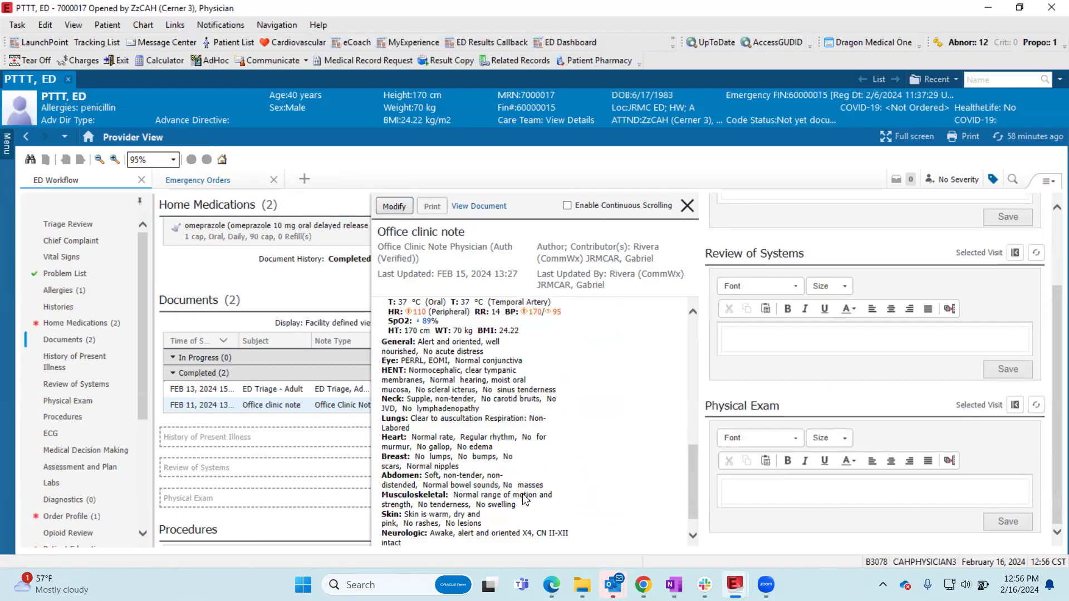
# - Try to transfer the tagged and selected Office clinic note exam findings into the Physical Exam component, and close the note
pyautogui.click(994, 180)
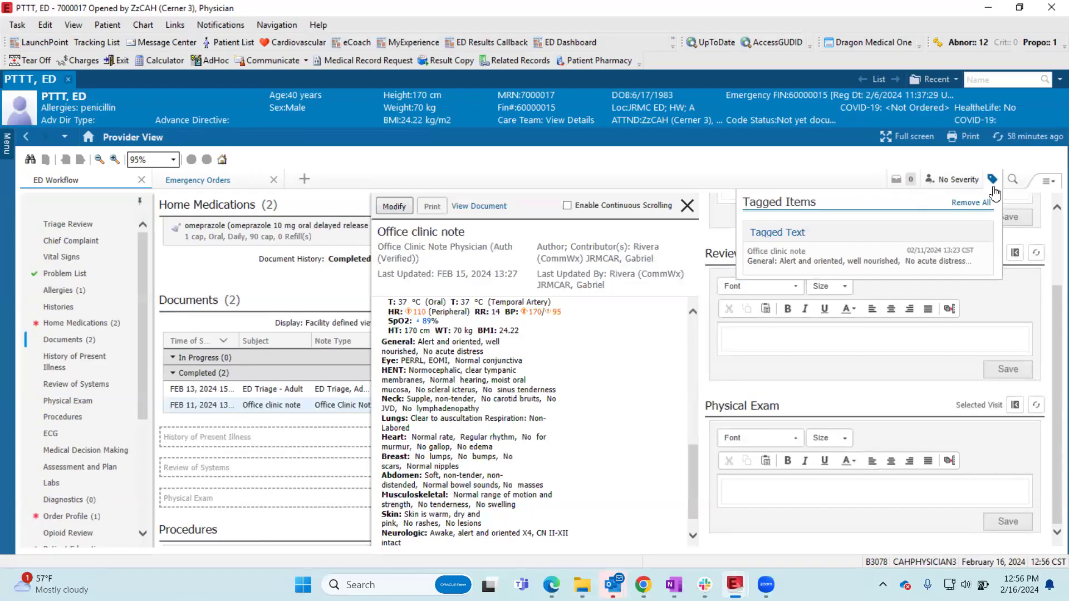
pyautogui.moveTo(803, 262); pyautogui.dragTo(806, 235)
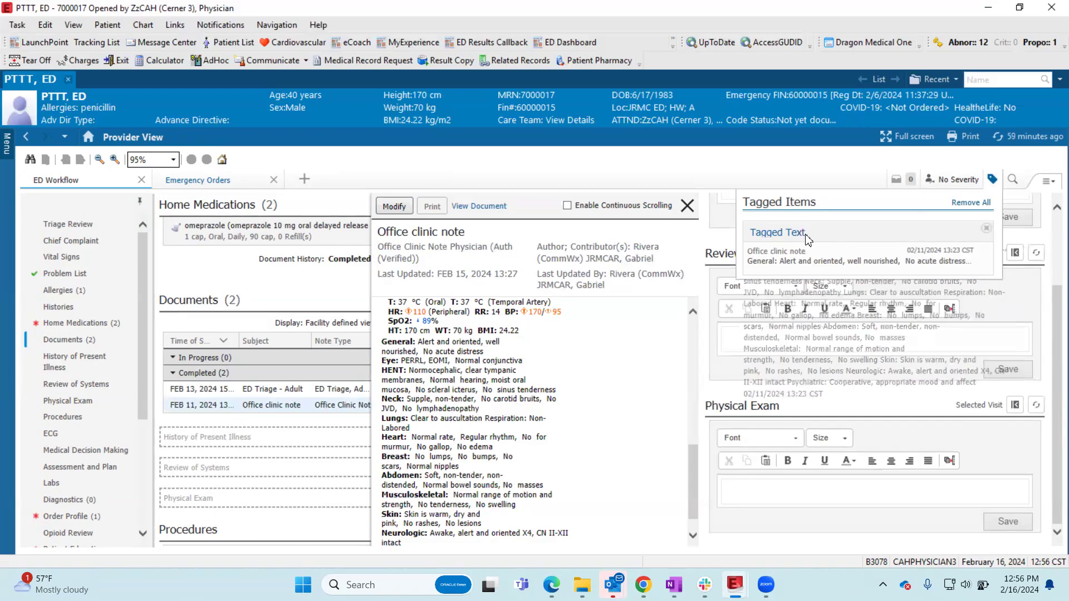
pyautogui.moveTo(419, 549); pyautogui.dragTo(384, 348)
pyautogui.moveTo(398, 411); pyautogui.dragTo(785, 492)
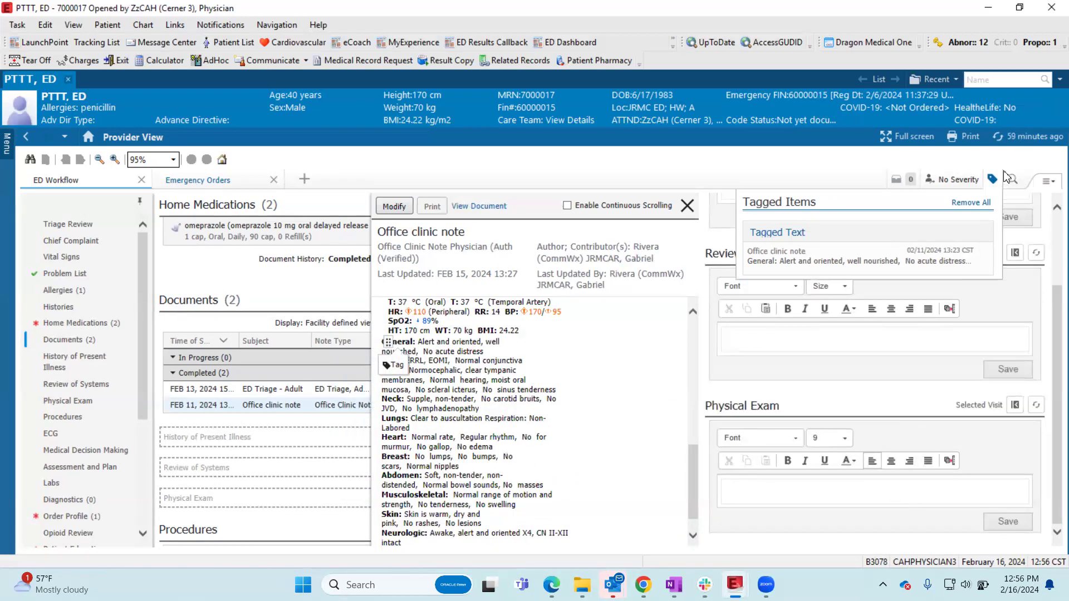
pyautogui.click(687, 205)
# - Enter "40 year old male" in the History of Present Illness
pyautogui.scroll(2, 880, 348)
pyautogui.click(750, 289)
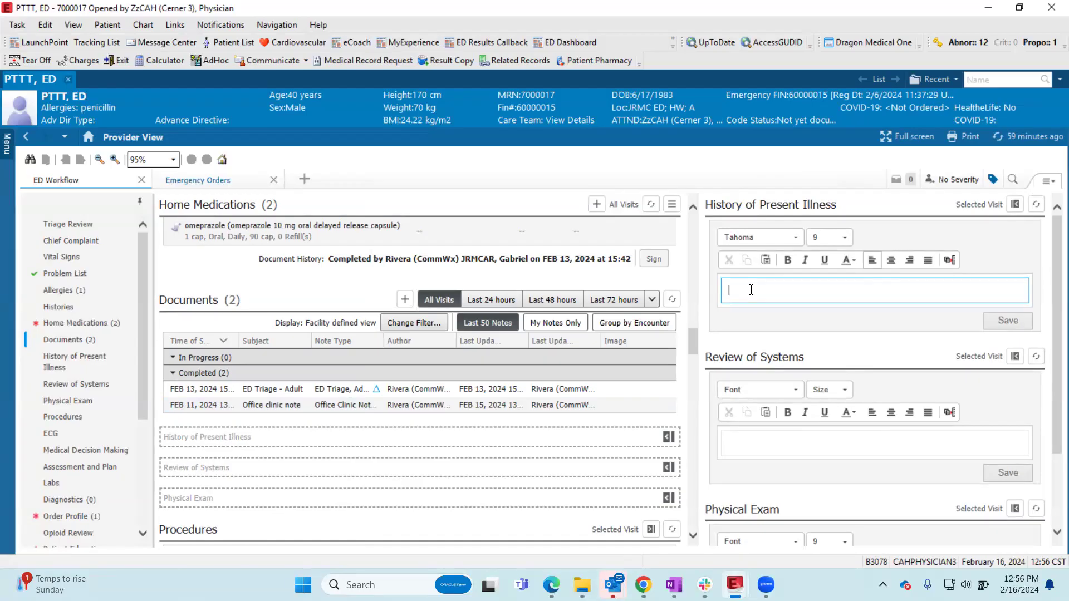
pyautogui.write('40 year old male')
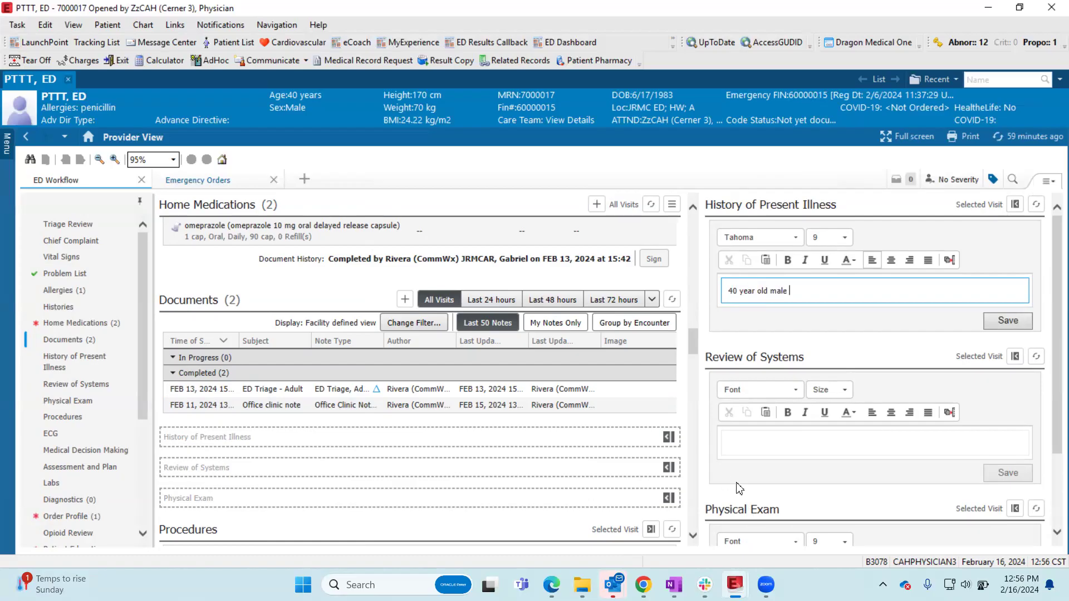
# - Fill the Review of Systems with the .roscomplete auto text
pyautogui.click(742, 435)
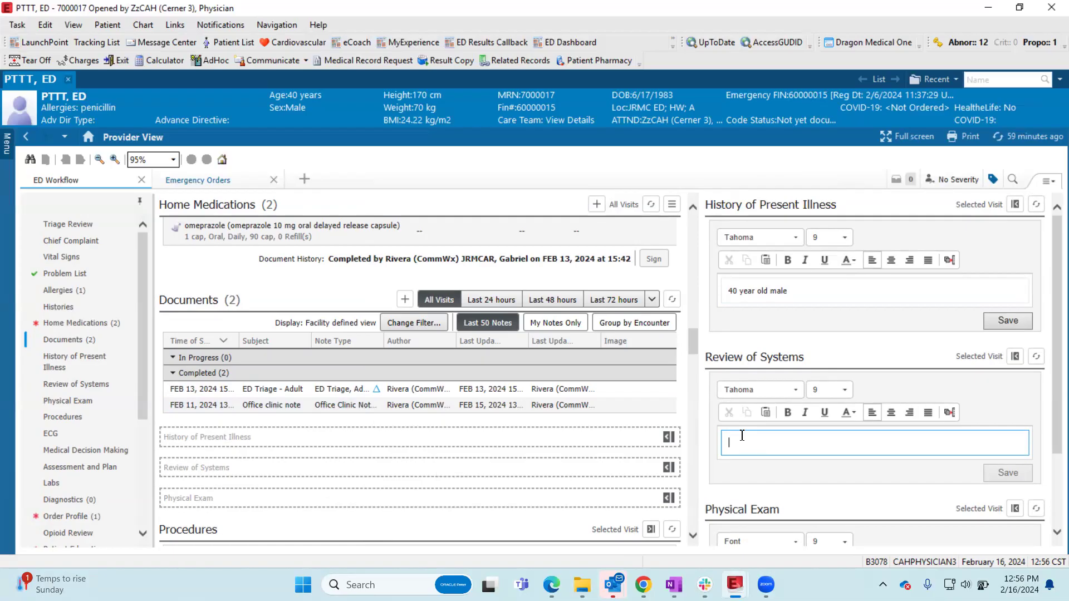
pyautogui.write('.ros')
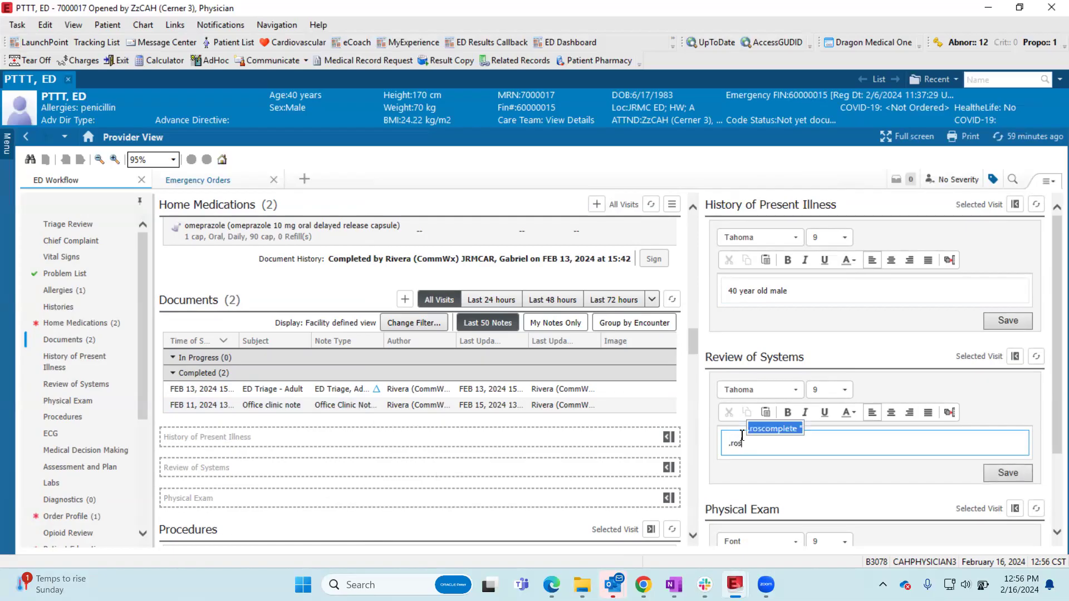
pyautogui.press('Return')
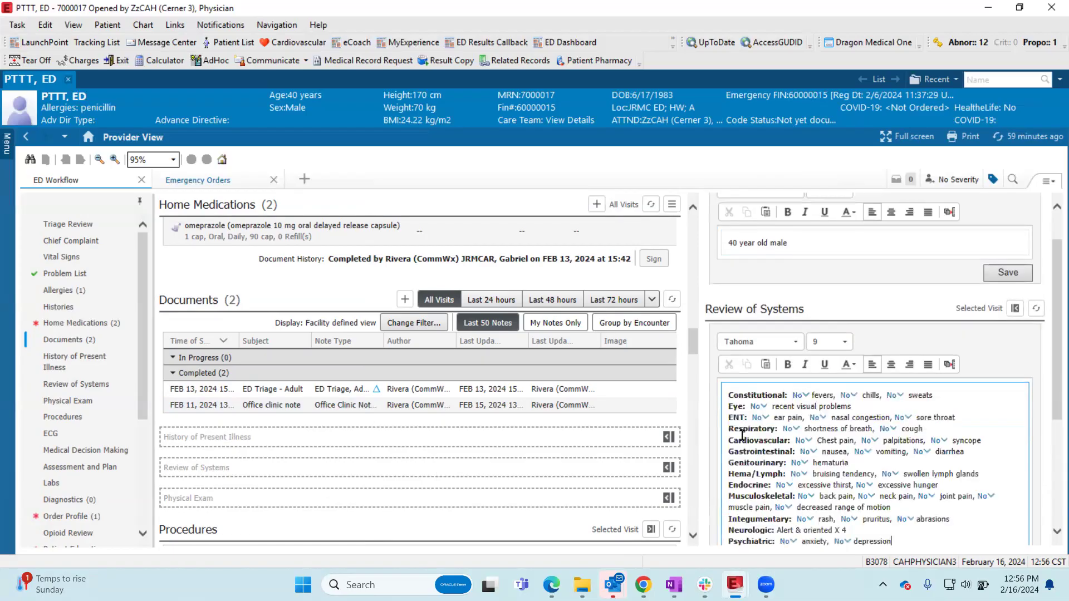
# - Fill the Physical Exam with the complete exam auto text found under ".pe", covering General through Psychiatric
pyautogui.scroll(-1, 776, 398)
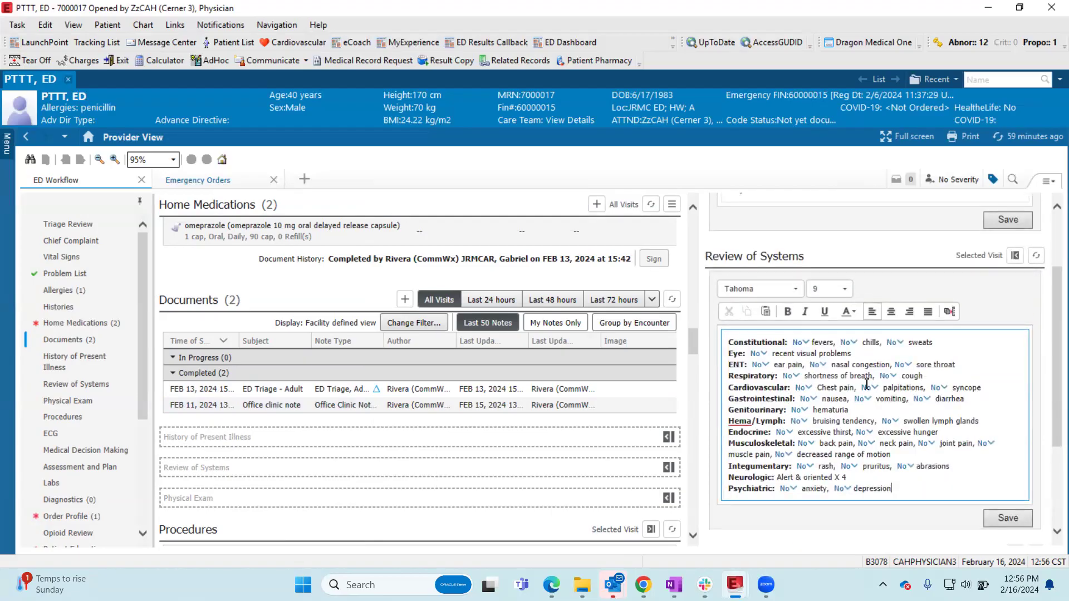
pyautogui.scroll(-3, 869, 377)
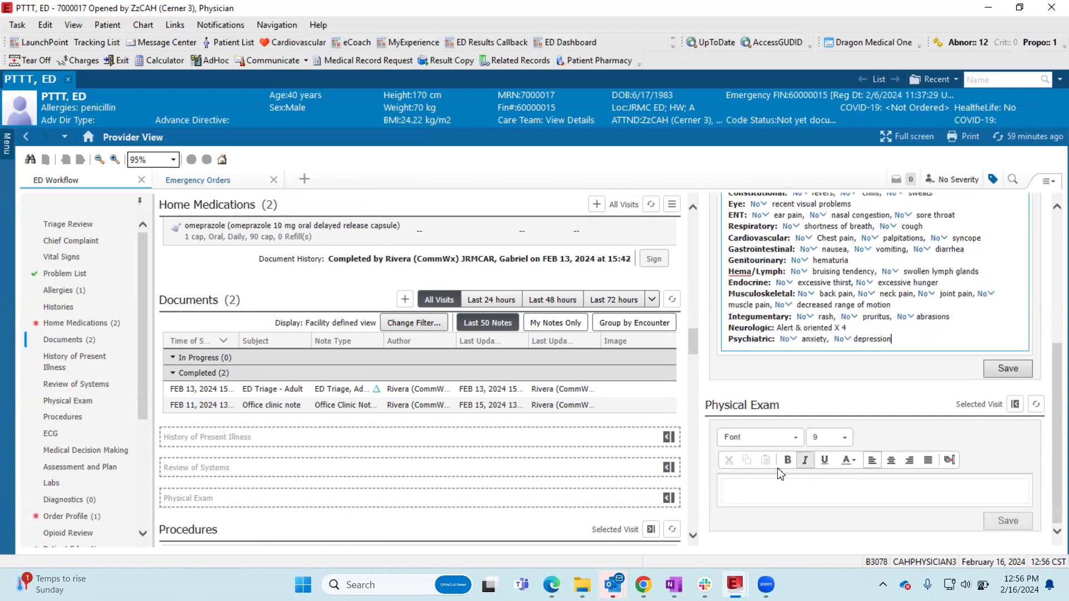
pyautogui.click(778, 497)
pyautogui.write('.p')
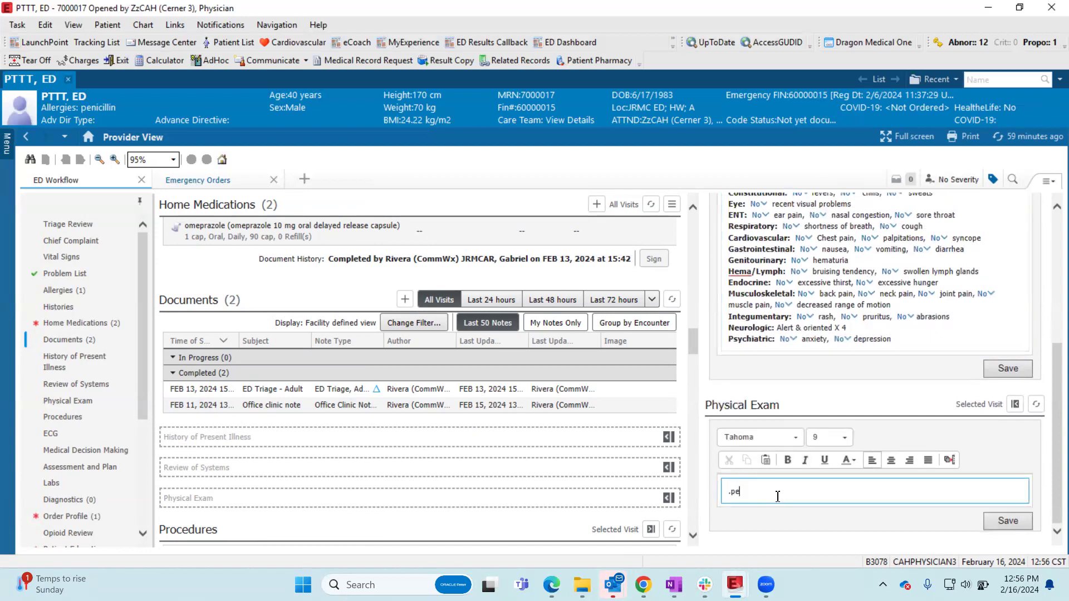
pyautogui.write('e')
pyautogui.click(861, 457)
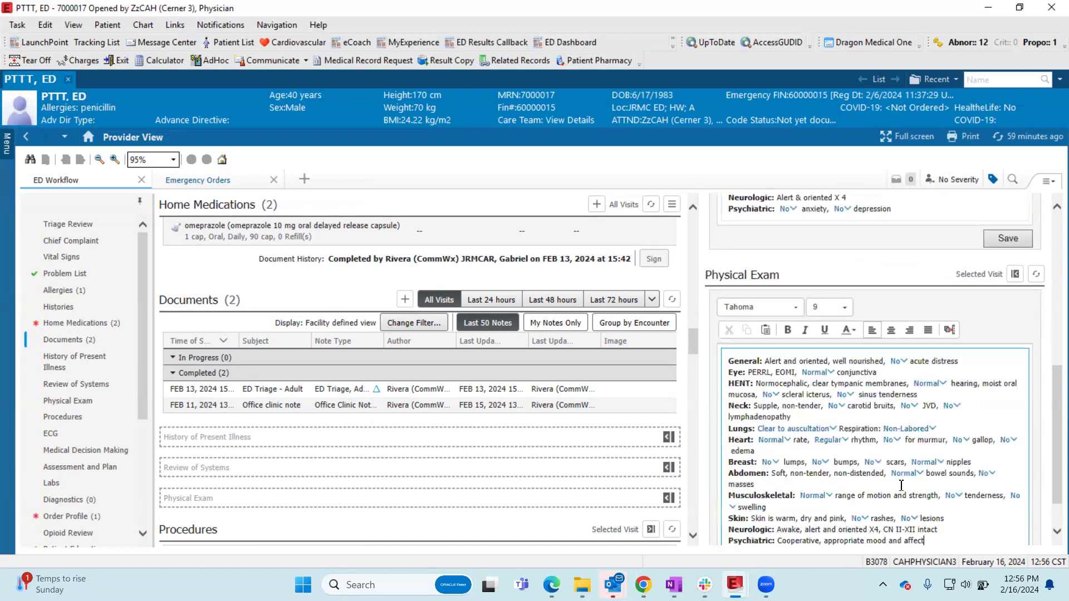
# - Look back over the Review of Systems text, and save the History of Present Illness
pyautogui.scroll(4, 901, 485)
pyautogui.scroll(1, 918, 353)
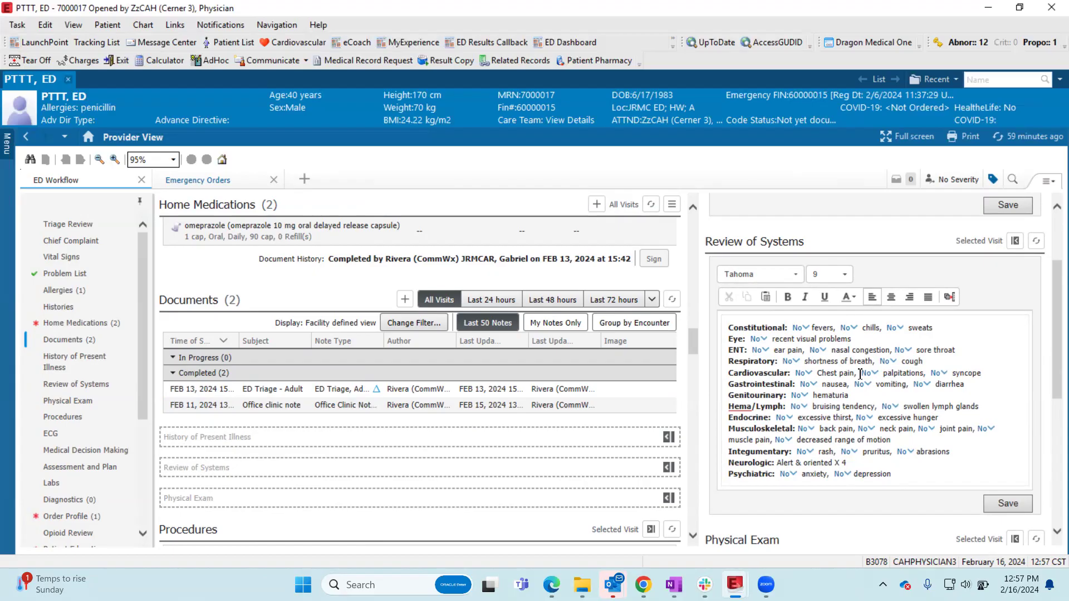
pyautogui.scroll(2, 972, 333)
pyautogui.click(988, 312)
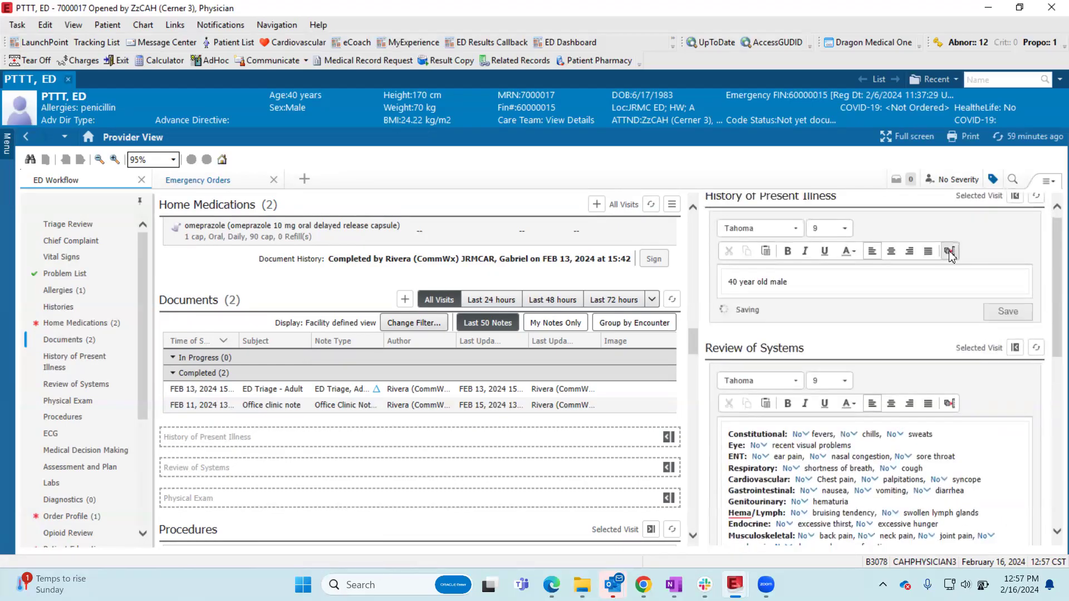
# - Open Manage Auto Text, examine the blank form for a new personal phrase, and leave it without creating a phrase
pyautogui.click(951, 403)
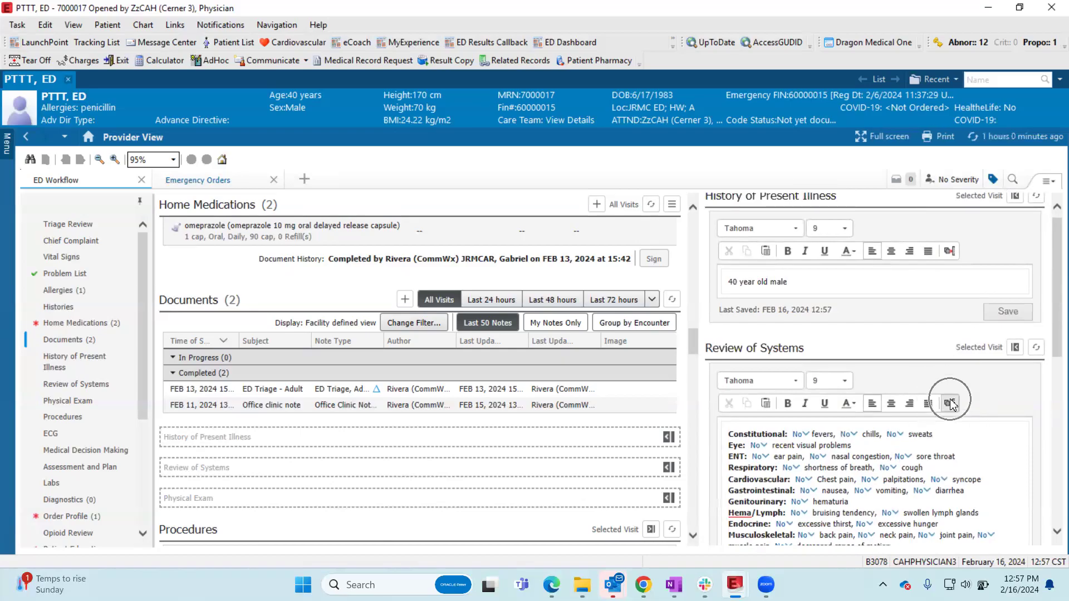
pyautogui.click(950, 251)
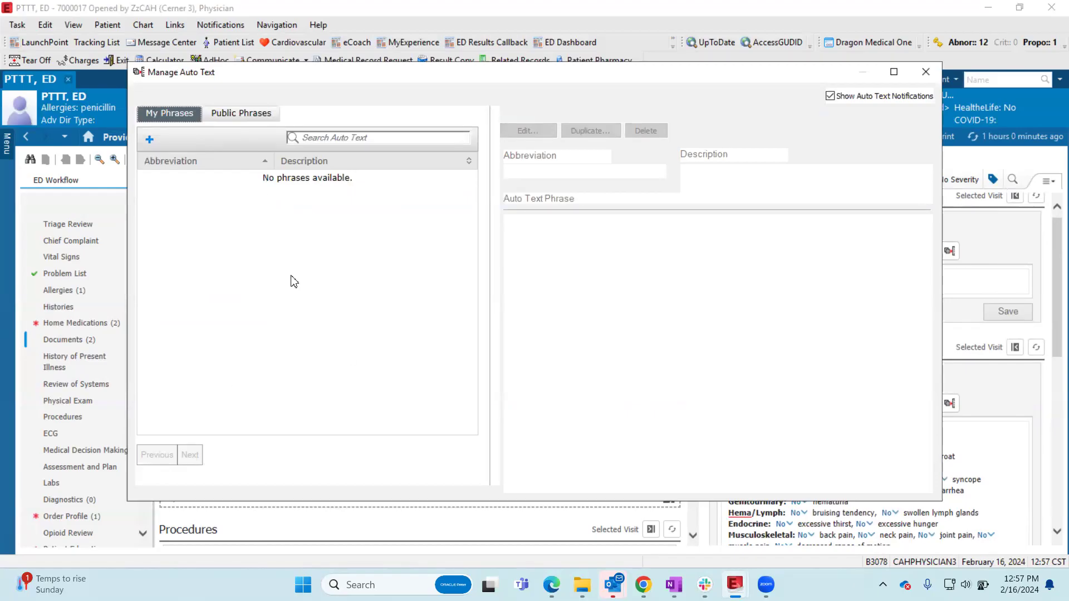
pyautogui.click(150, 140)
pyautogui.click(150, 142)
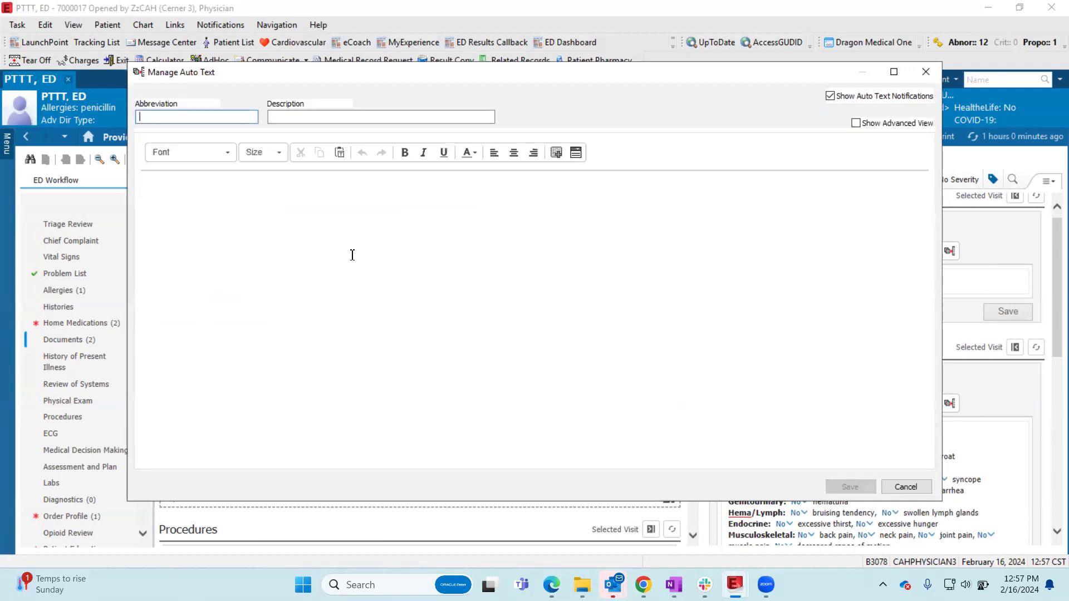
pyautogui.click(451, 236)
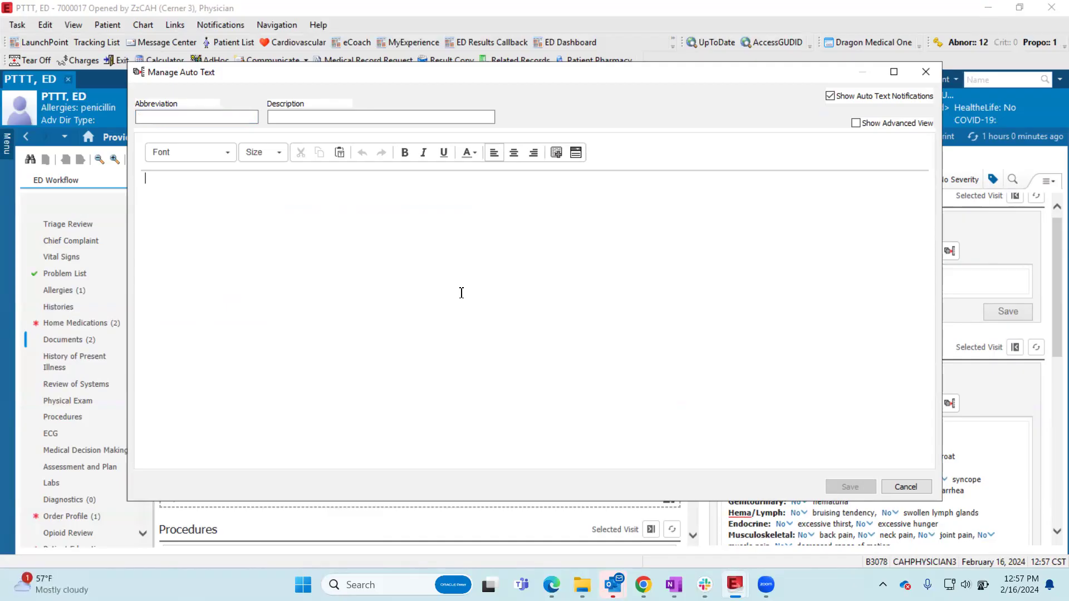
pyautogui.click(153, 115)
pyautogui.click(920, 490)
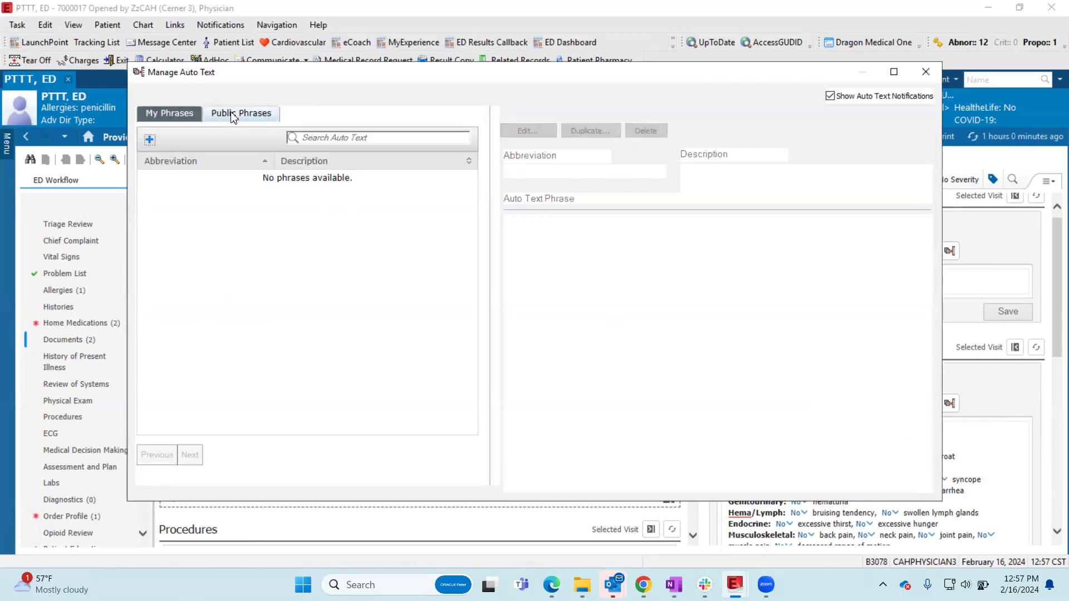
# - Search the public auto text phrases for ".ros", and compare the previews of .roscomplete, .ROSDocComponent and .ROSShort
pyautogui.click(233, 114)
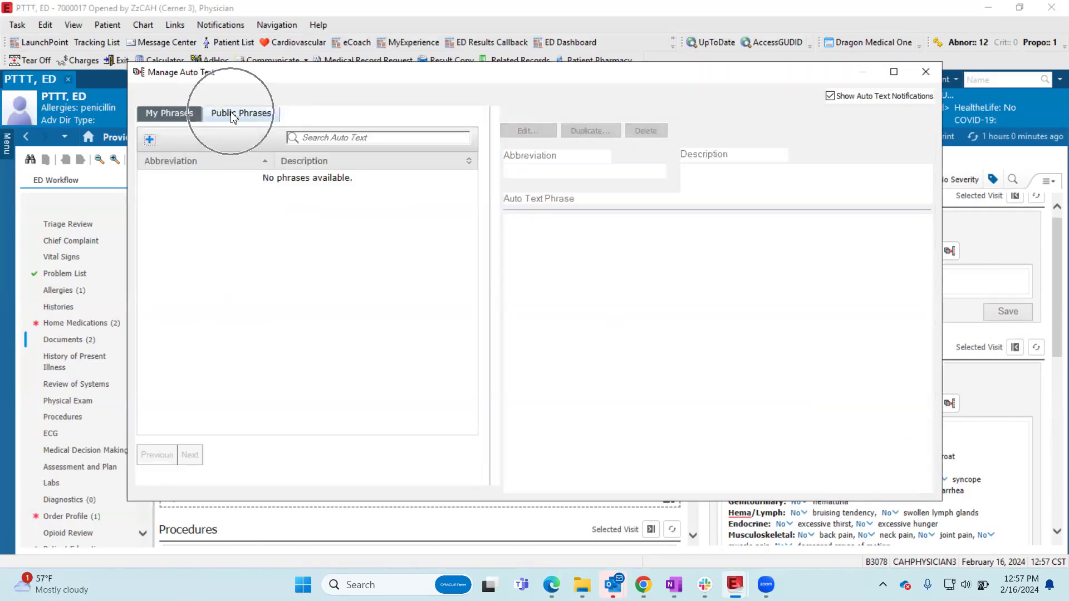
pyautogui.click(232, 115)
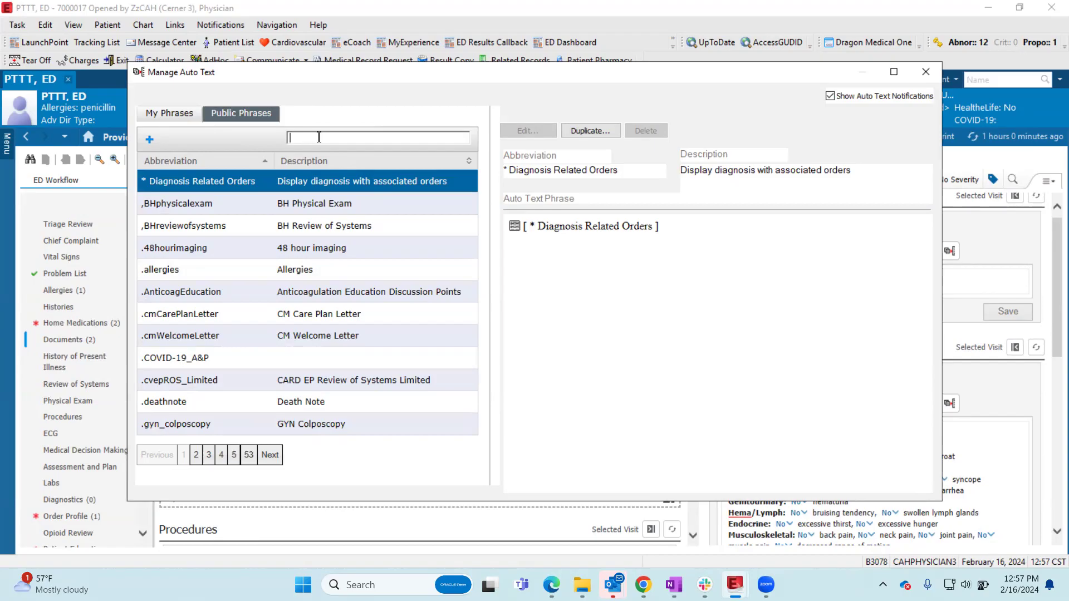
pyautogui.write('.ros')
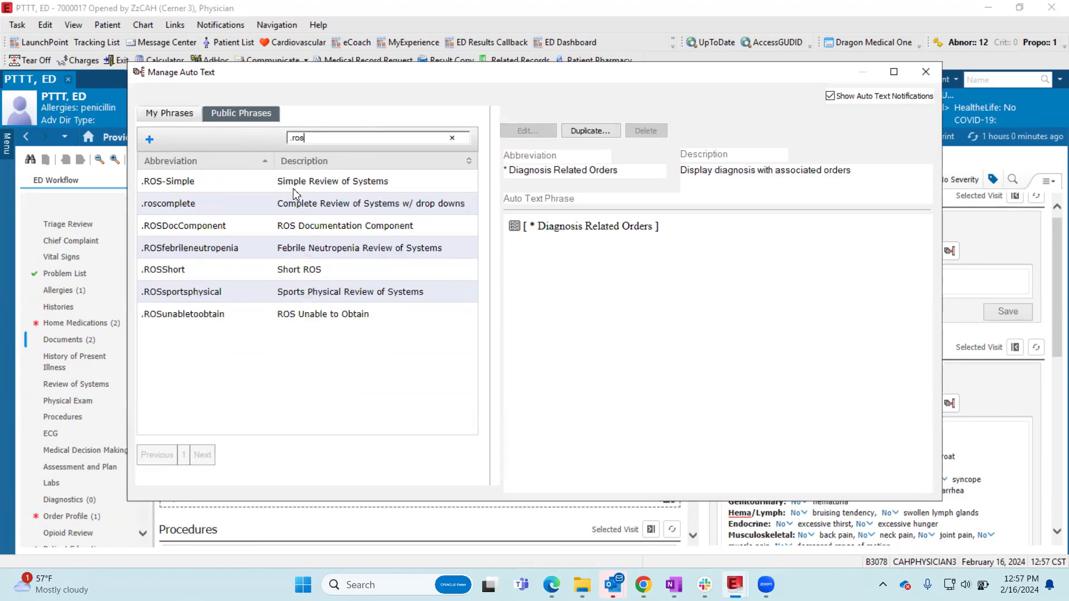
pyautogui.click(301, 205)
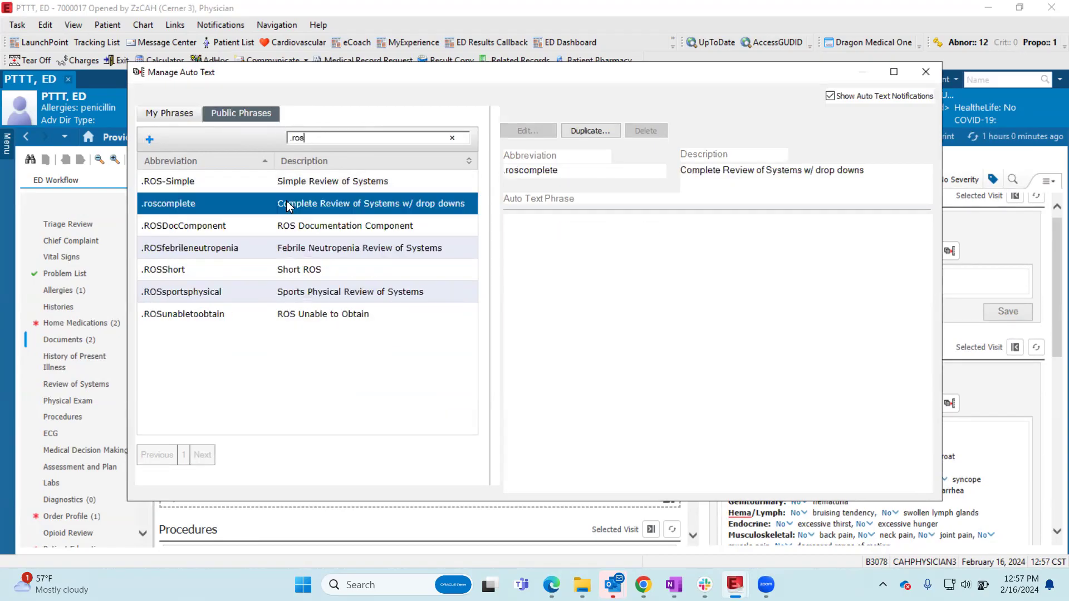
pyautogui.click(306, 225)
pyautogui.click(315, 269)
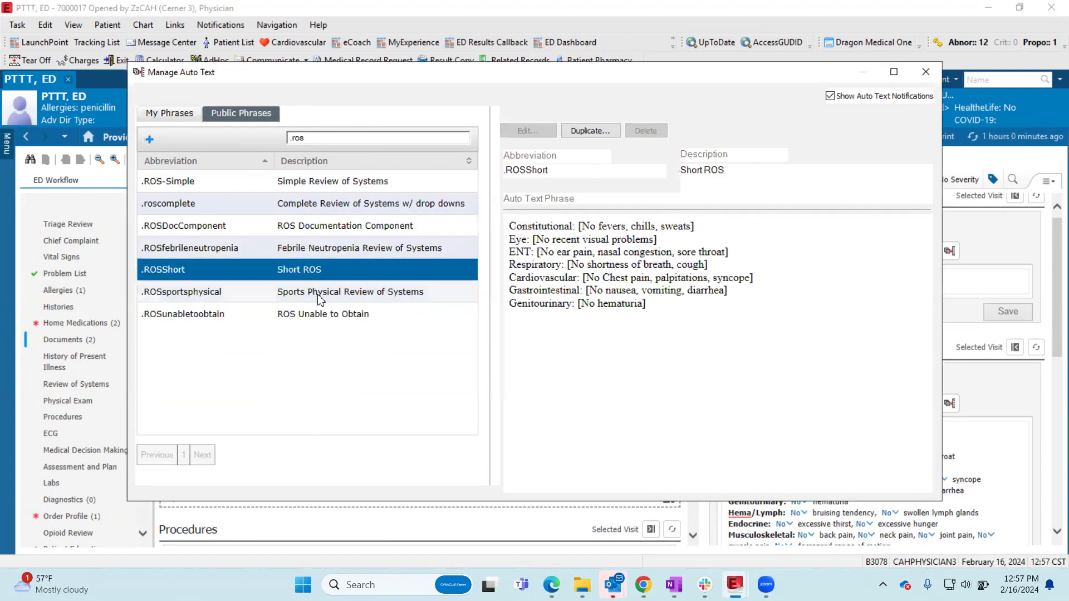
pyautogui.click(319, 204)
pyautogui.click(310, 271)
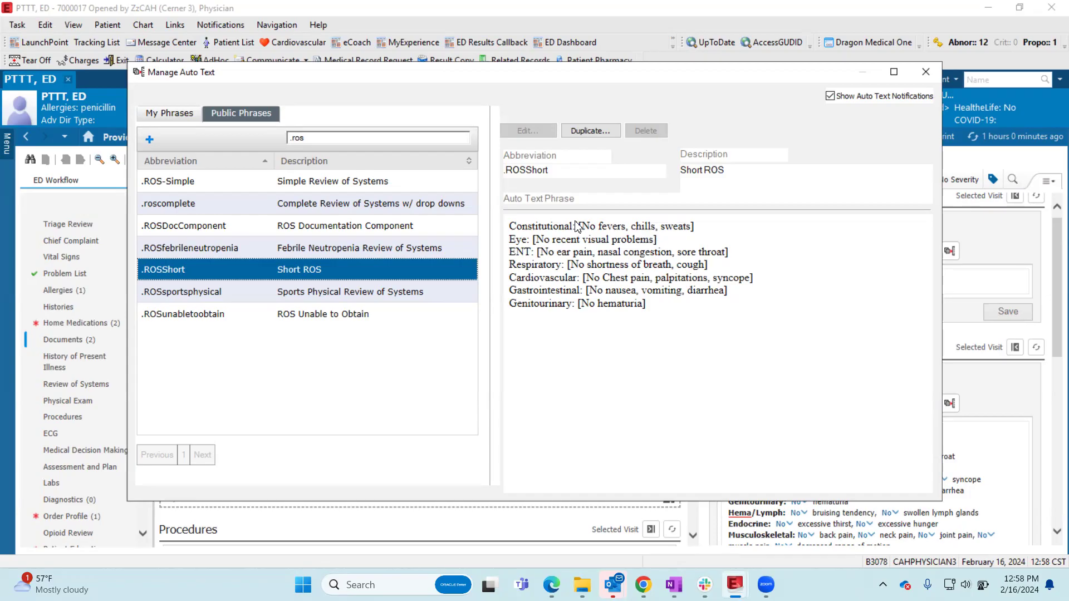
# - Duplicate the public phrase .roscomplete, and delete the Neurologic and Psychiatric lines from the copy's Dynamic Documentation (HTML) text
pyautogui.click(363, 209)
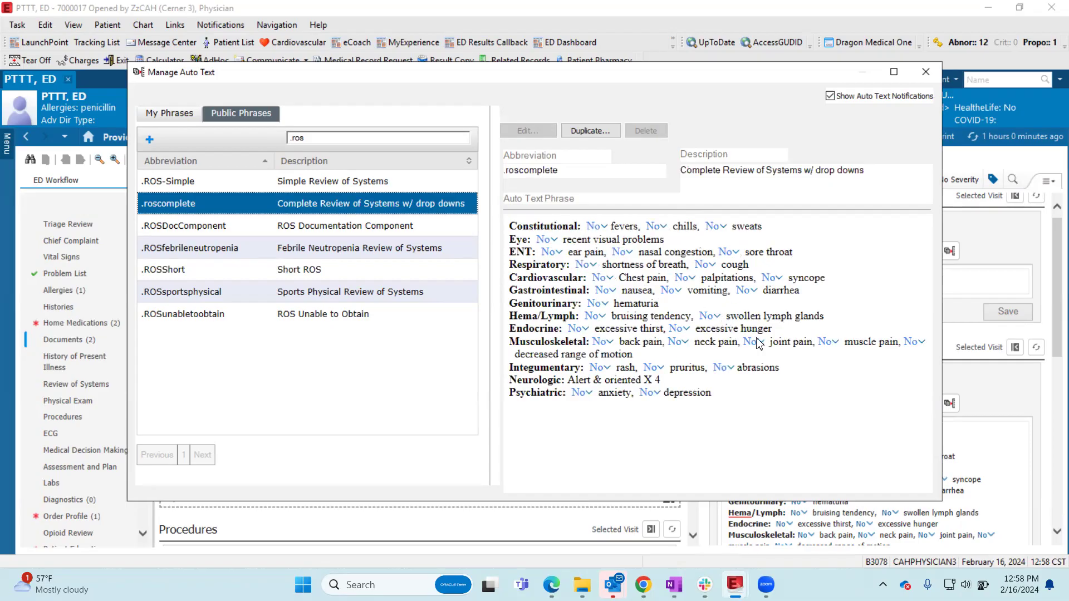
pyautogui.click(595, 134)
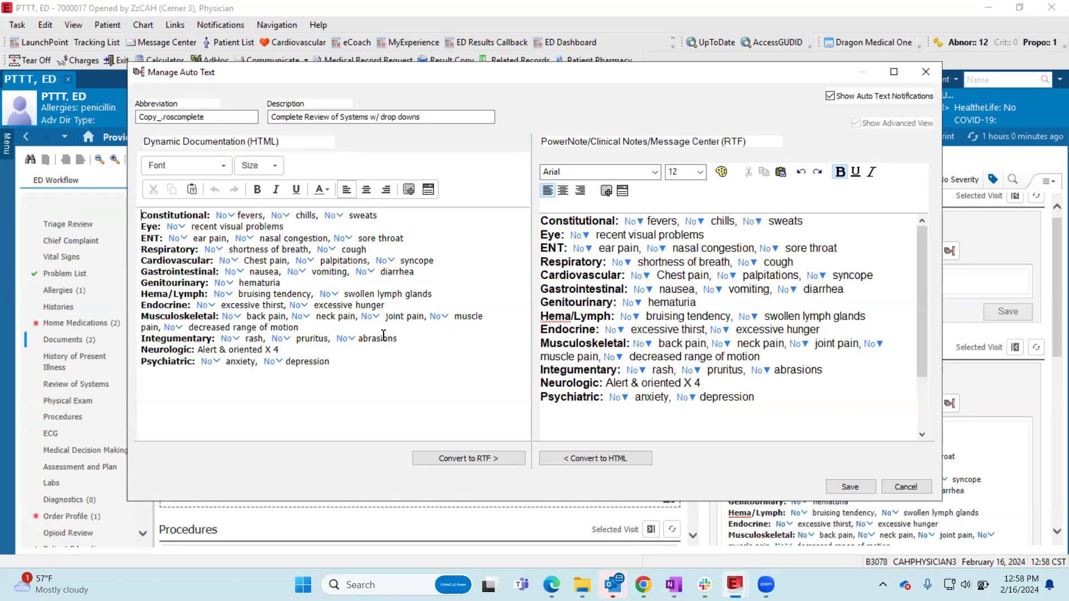
pyautogui.click(306, 351)
pyautogui.moveTo(307, 351); pyautogui.dragTo(119, 356)
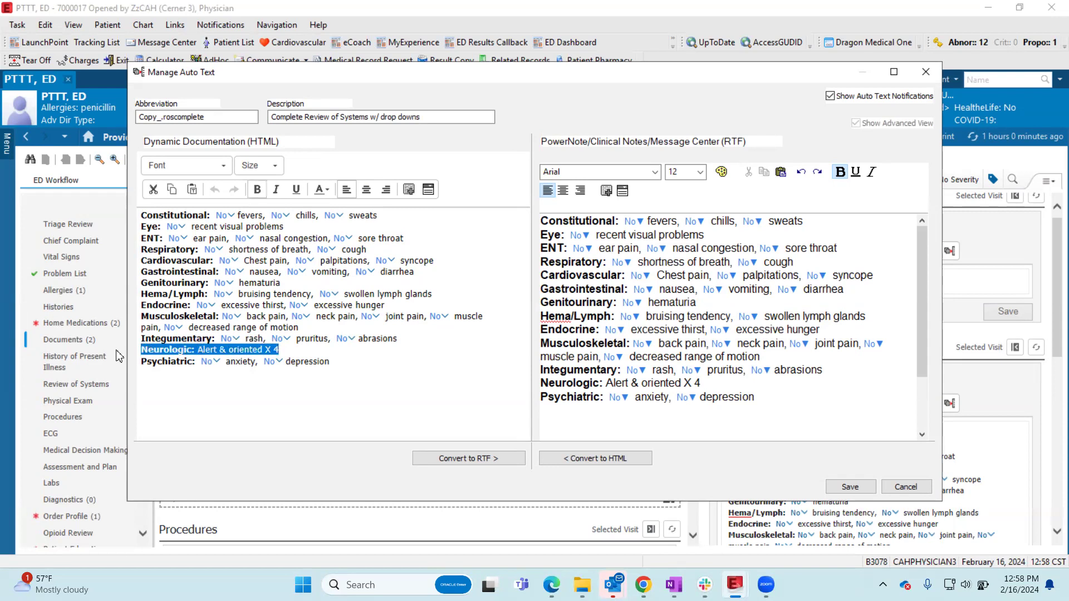
pyautogui.press('BackSpace')
pyautogui.press('BackSpace')
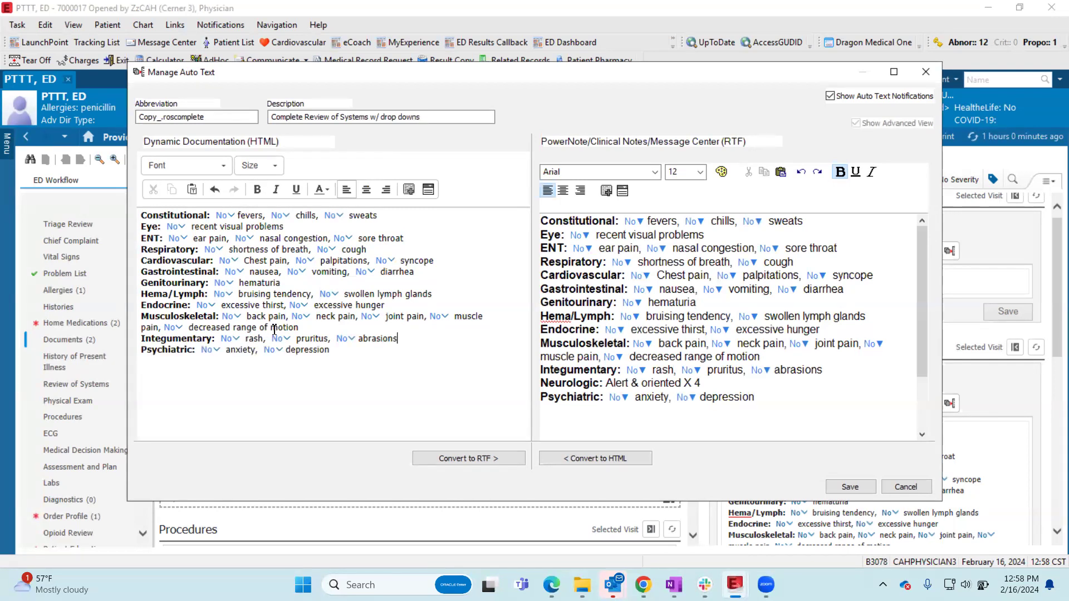
pyautogui.moveTo(225, 344); pyautogui.dragTo(135, 359)
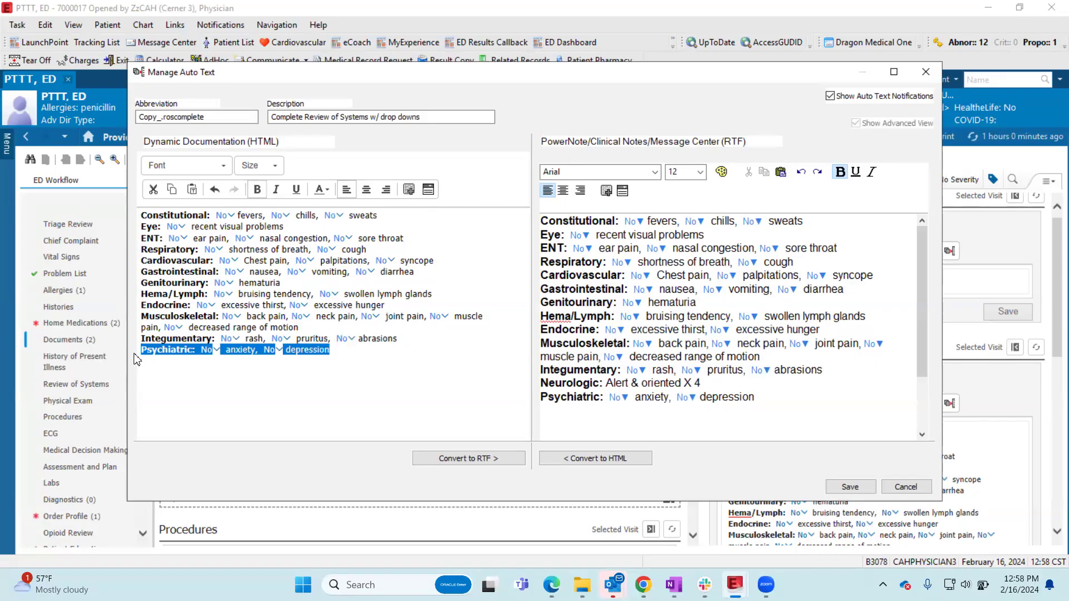
pyautogui.press('BackSpace')
pyautogui.press('BackSpace')
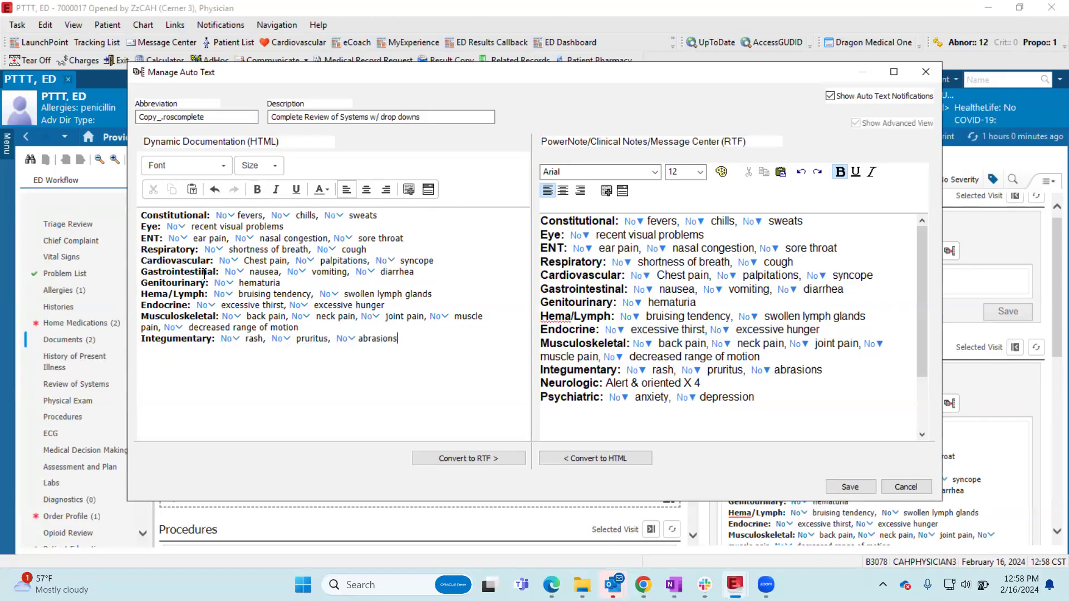
# - Add "hematochezia" with its own No drop-down after diarrhea in the Gastrointestinal line of the Dynamic Documentation text
pyautogui.moveTo(415, 272); pyautogui.dragTo(357, 278)
pyautogui.hotkey('ctrl', 'c')
pyautogui.click(420, 273)
pyautogui.write(',')
pyautogui.hotkey('ctrl', 'v')
pyautogui.press('BackSpace')
pyautogui.press('BackSpace')
pyautogui.press('BackSpace')
pyautogui.press('BackSpace')
pyautogui.press('BackSpace')
pyautogui.press('BackSpace')
pyautogui.press('BackSpace')
pyautogui.press('BackSpace')
pyautogui.write('hematochezia')
pyautogui.click(413, 226)
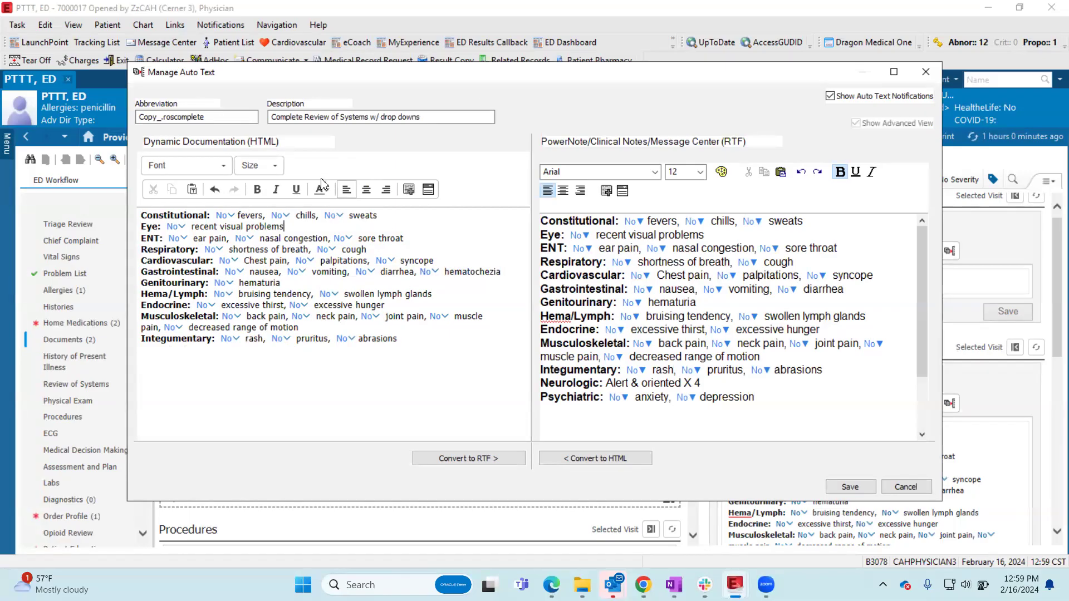
# - Set the copied phrase's abbreviation to "=grros", save it as a personal phrase, and close Manage Auto Text
pyautogui.moveTo(225, 117); pyautogui.dragTo(137, 117)
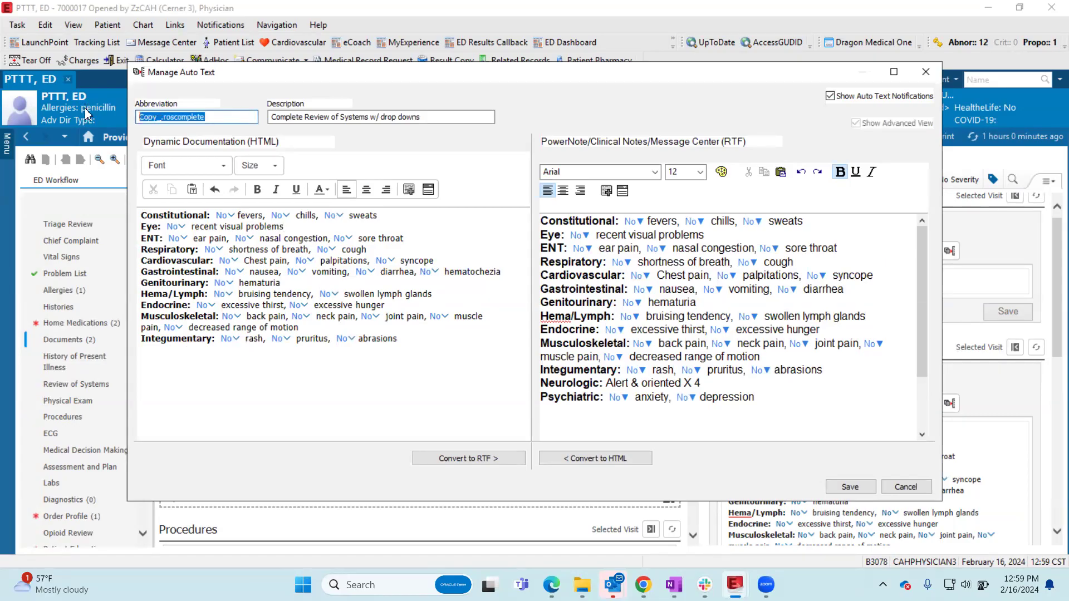
pyautogui.press('BackSpace')
pyautogui.write('=')
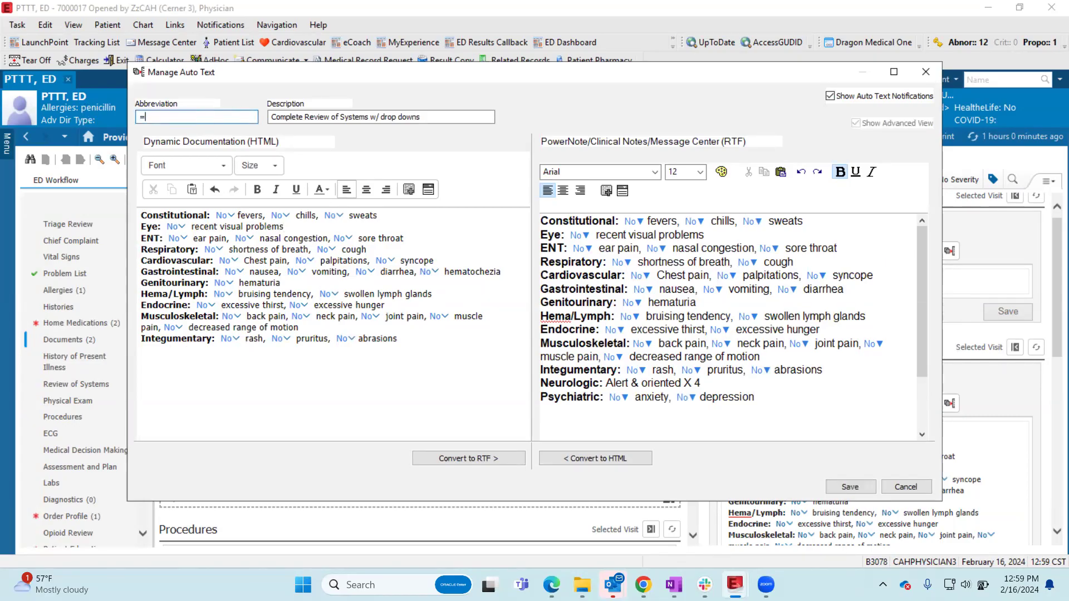
pyautogui.press('BackSpace')
pyautogui.write('$')
pyautogui.press('BackSpace')
pyautogui.write('=')
pyautogui.write('gr')
pyautogui.write('ros')
pyautogui.click(845, 489)
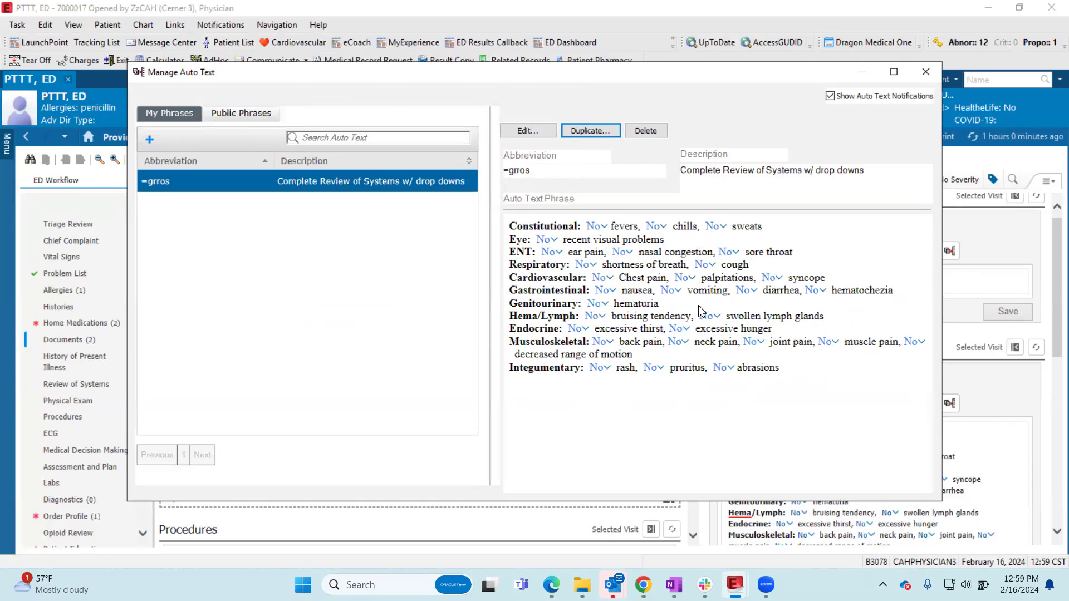
pyautogui.click(926, 72)
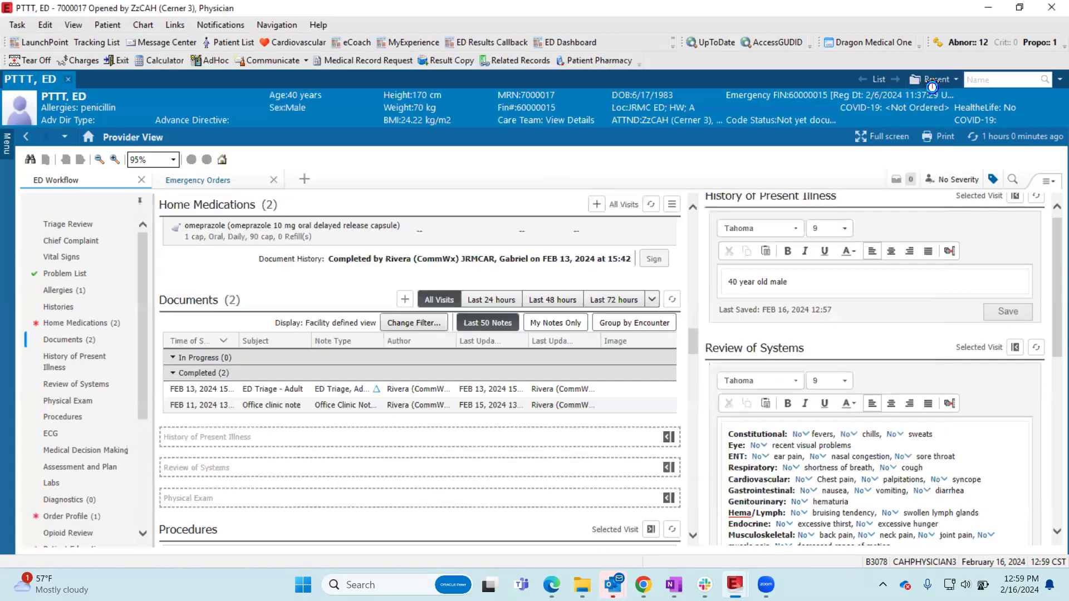
# - Replace the whole Review of Systems text with the personal auto text phrase =grros
pyautogui.hotkey('ctrl', 'a')
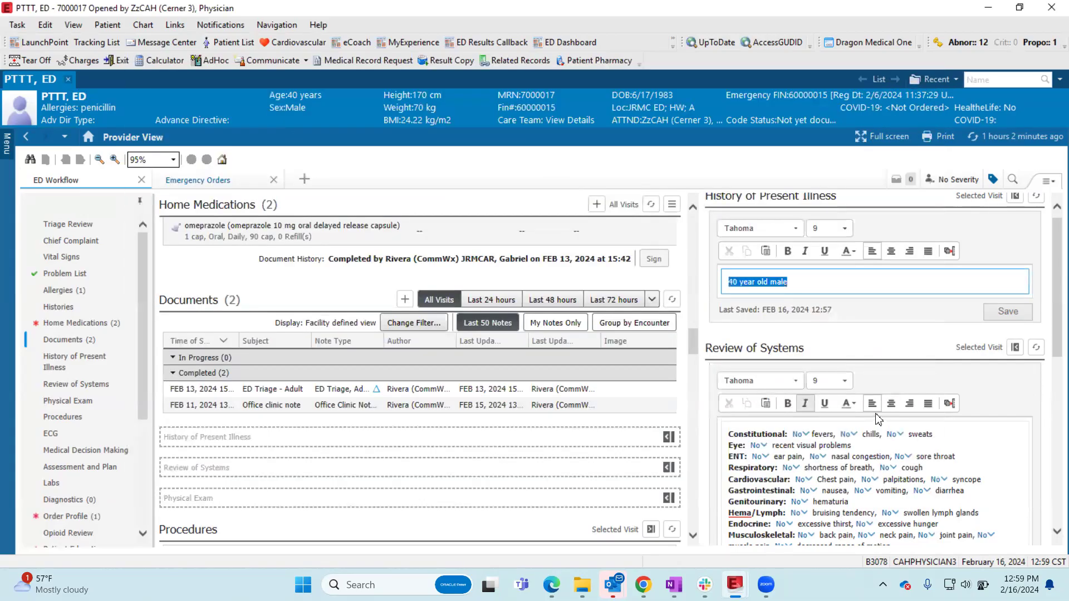
pyautogui.scroll(-4, 880, 418)
pyautogui.moveTo(894, 367); pyautogui.dragTo(678, 204)
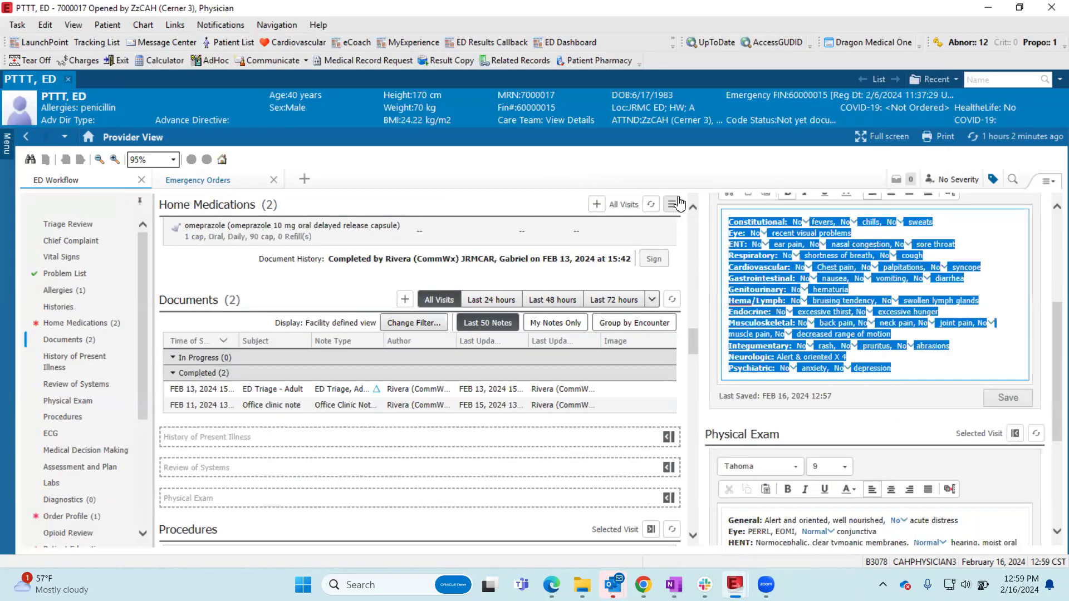
pyautogui.press('Delete')
pyautogui.write('=')
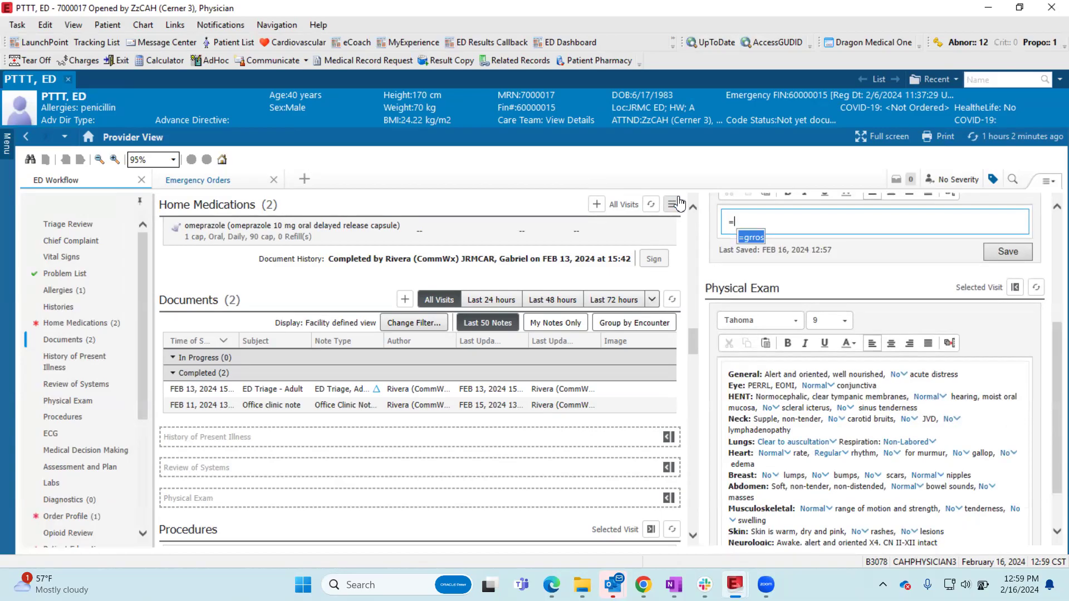
pyautogui.press('Return')
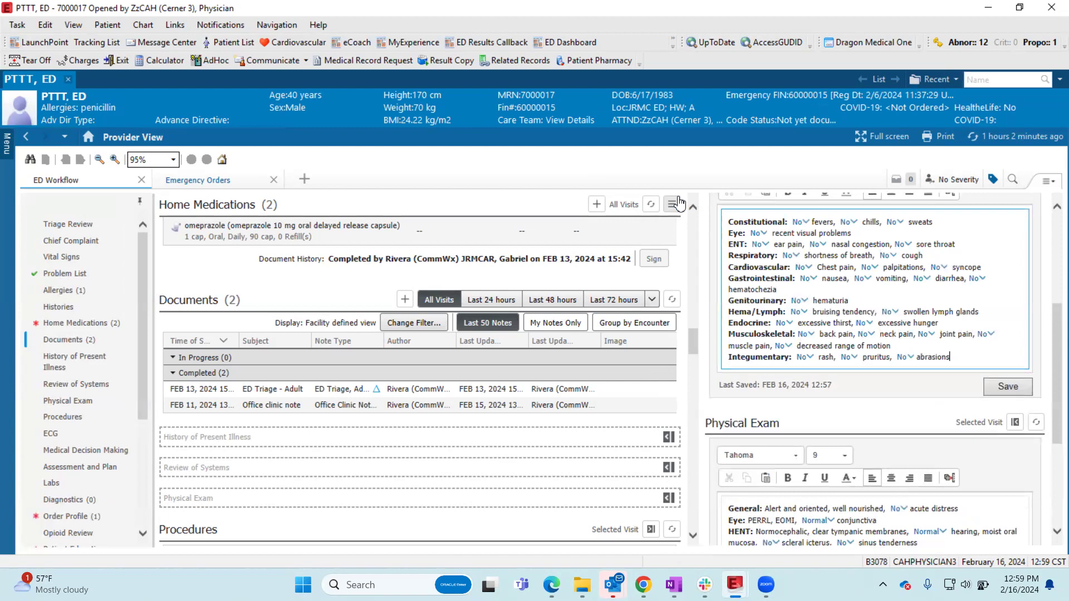
# - Undo the =grros insertion, compare the auto text suggestions for the prefixes ".", "/" and "=", and leave the Review of Systems empty
pyautogui.hotkey('ctrl', 'z')
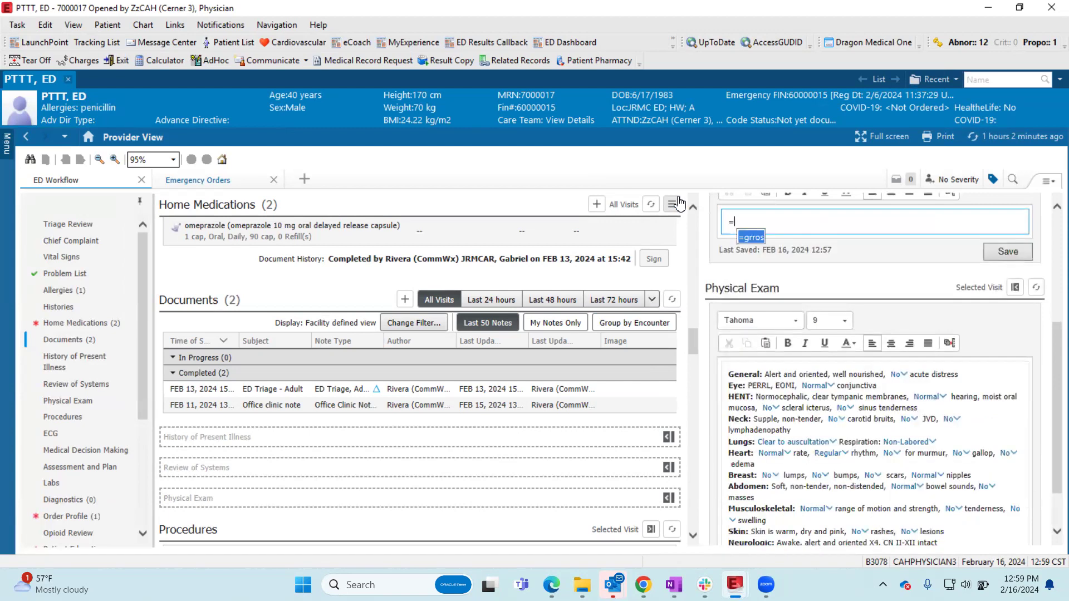
pyautogui.hotkey('ctrl', 'z')
pyautogui.write('.')
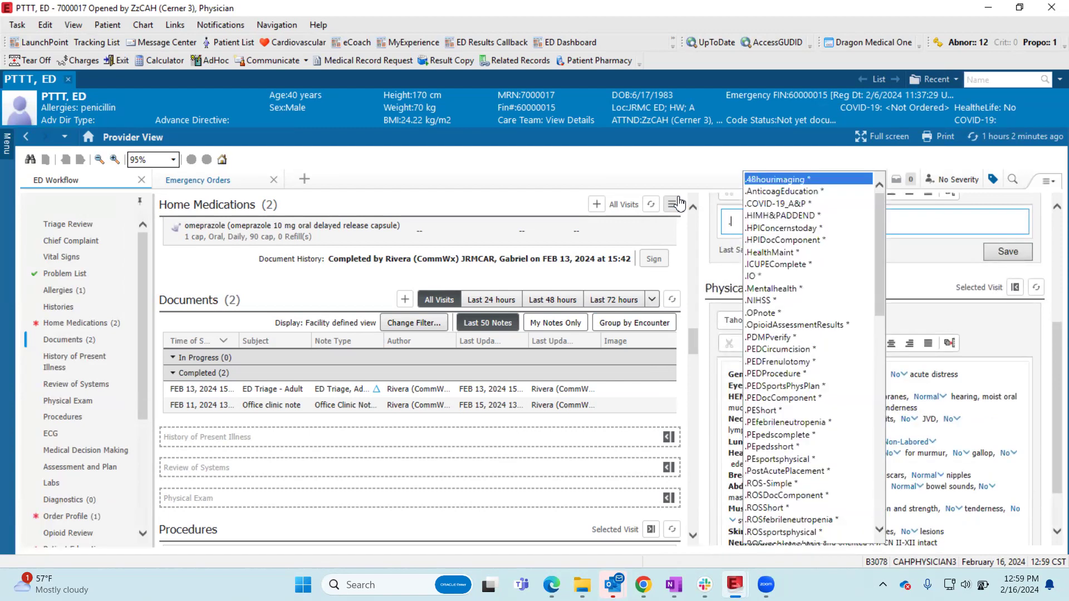
pyautogui.press('BackSpace')
pyautogui.write('/')
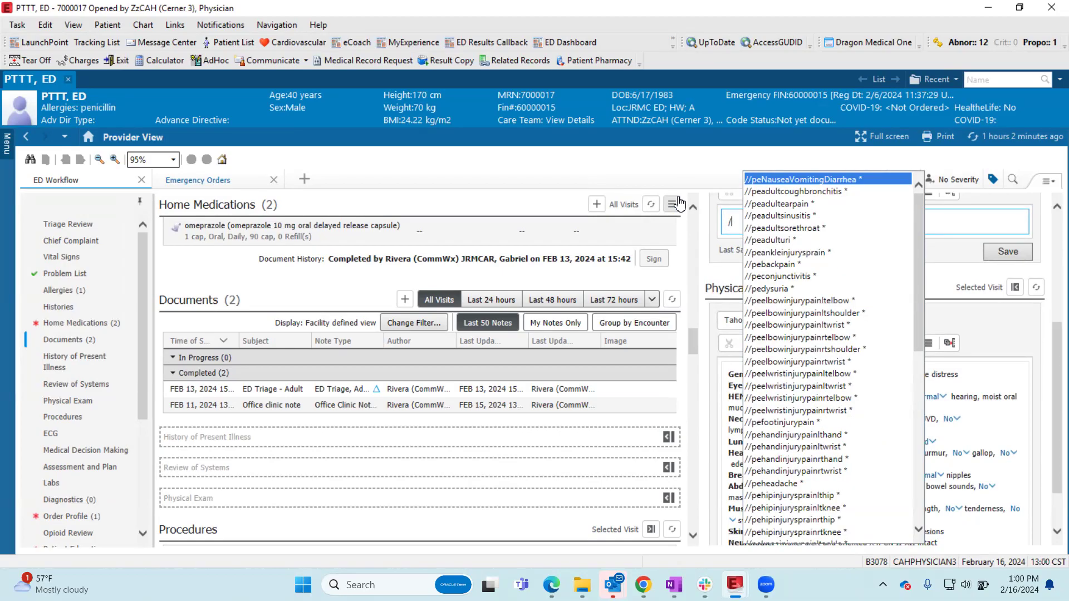
pyautogui.press('BackSpace')
pyautogui.write('=')
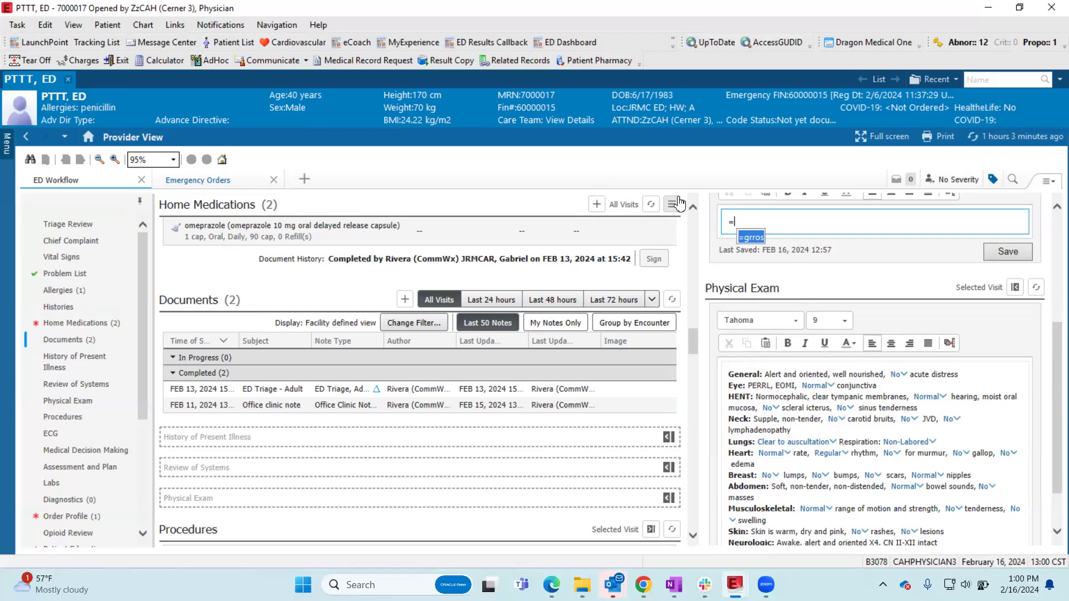
pyautogui.press('BackSpace')
pyautogui.write('/')
pyautogui.press('BackSpace')
pyautogui.write('/')
pyautogui.press('BackSpace')
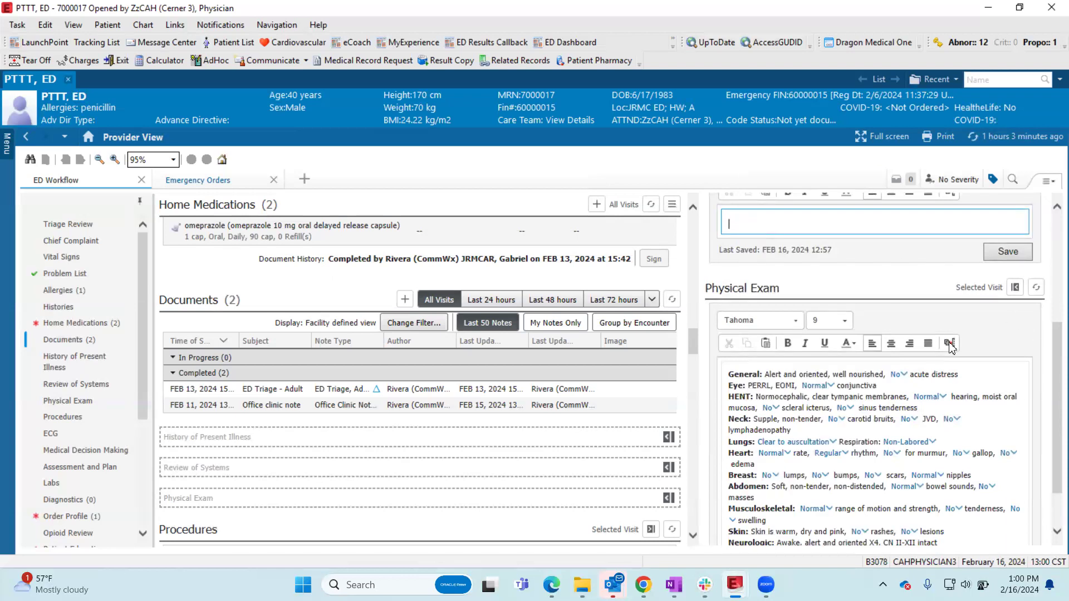
# - Clear the text "40 year old male" from the History of Present Illness
pyautogui.scroll(-1, 949, 348)
pyautogui.scroll(4, 933, 393)
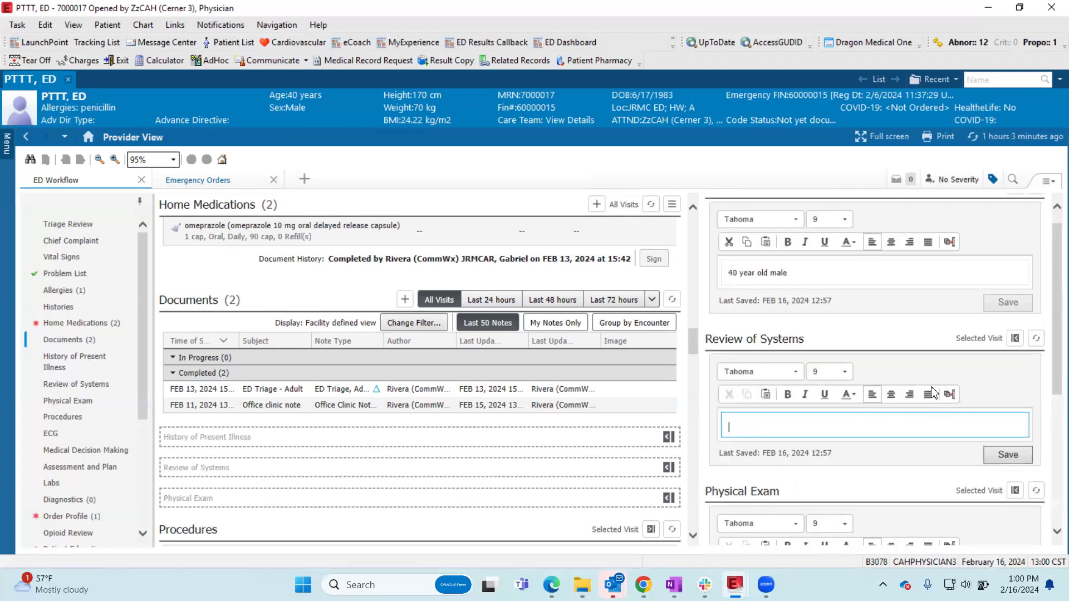
pyautogui.scroll(1, 933, 391)
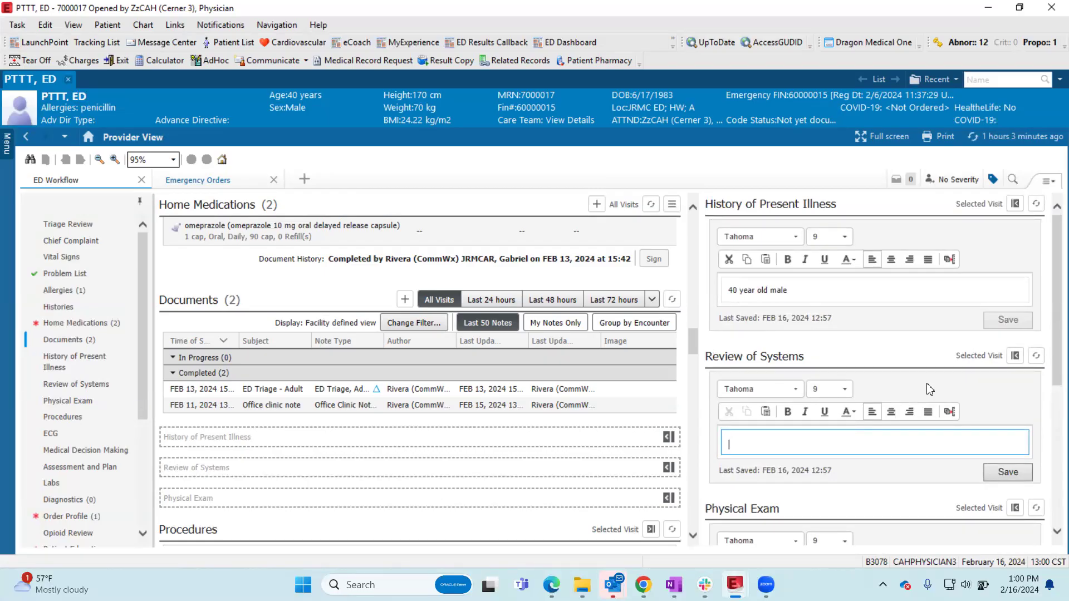
pyautogui.moveTo(828, 291); pyautogui.dragTo(678, 293)
pyautogui.press('BackSpace')
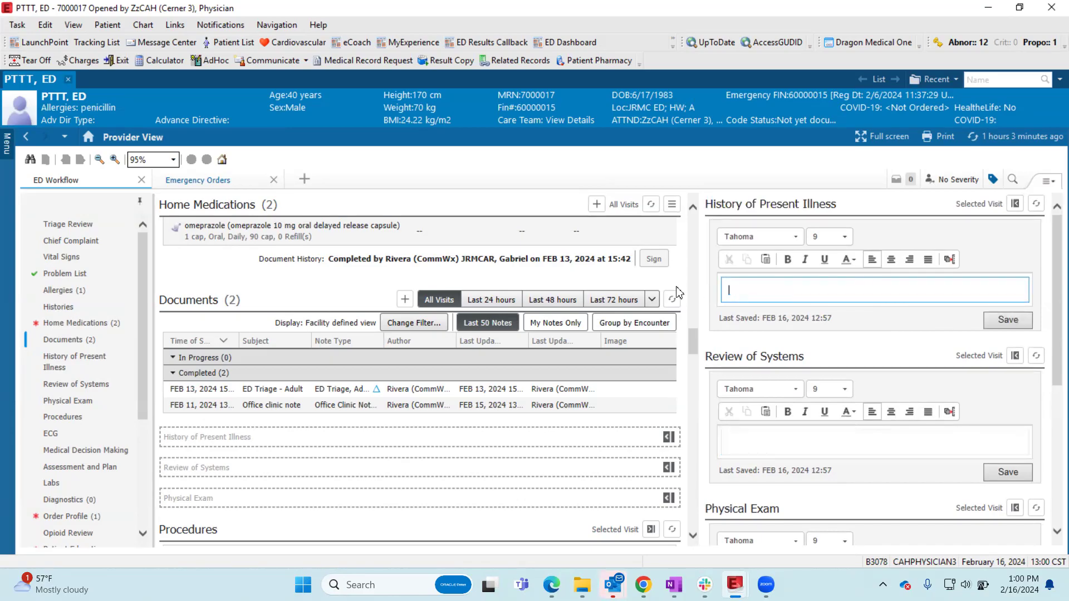
# - Start a new personal auto text phrase from the History of Present Illness, and open Insert Templates/Tokens for its body
pyautogui.click(954, 266)
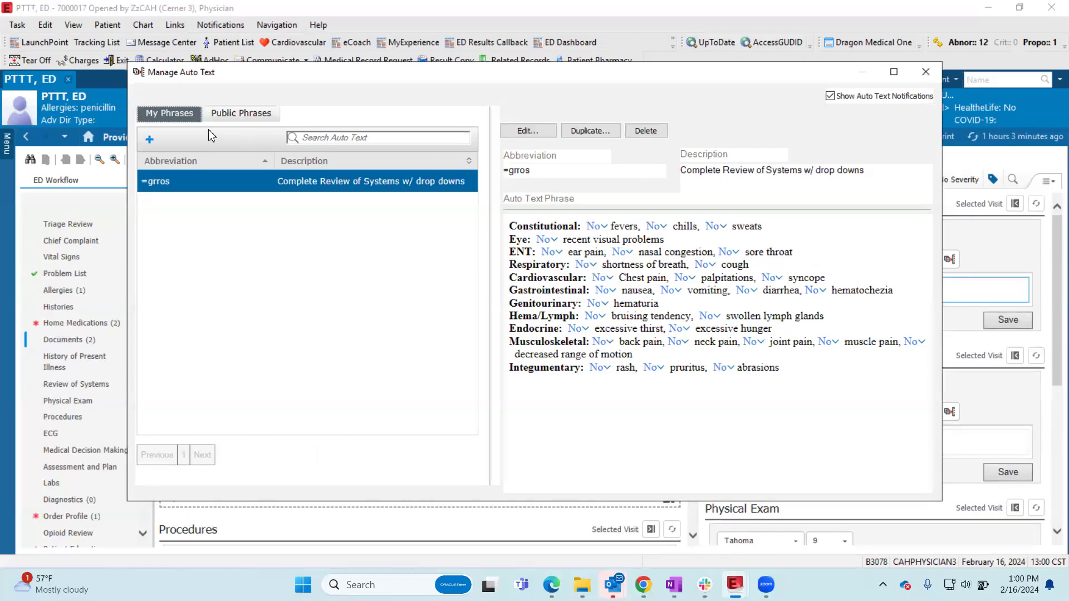
pyautogui.press('ctrl')
pyautogui.press('ctrl')
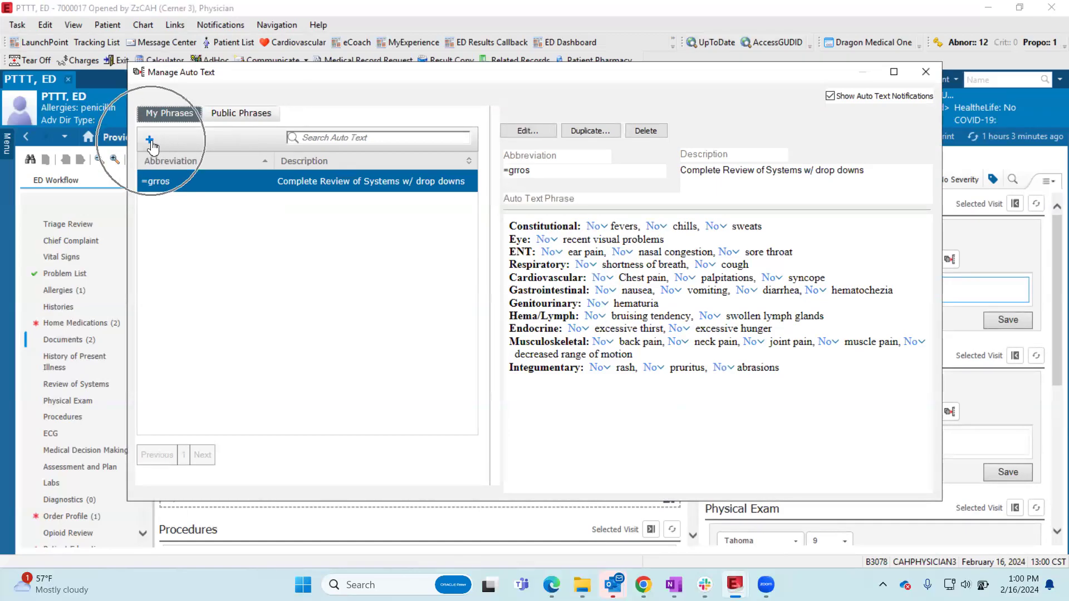
pyautogui.click(150, 141)
pyautogui.click(178, 207)
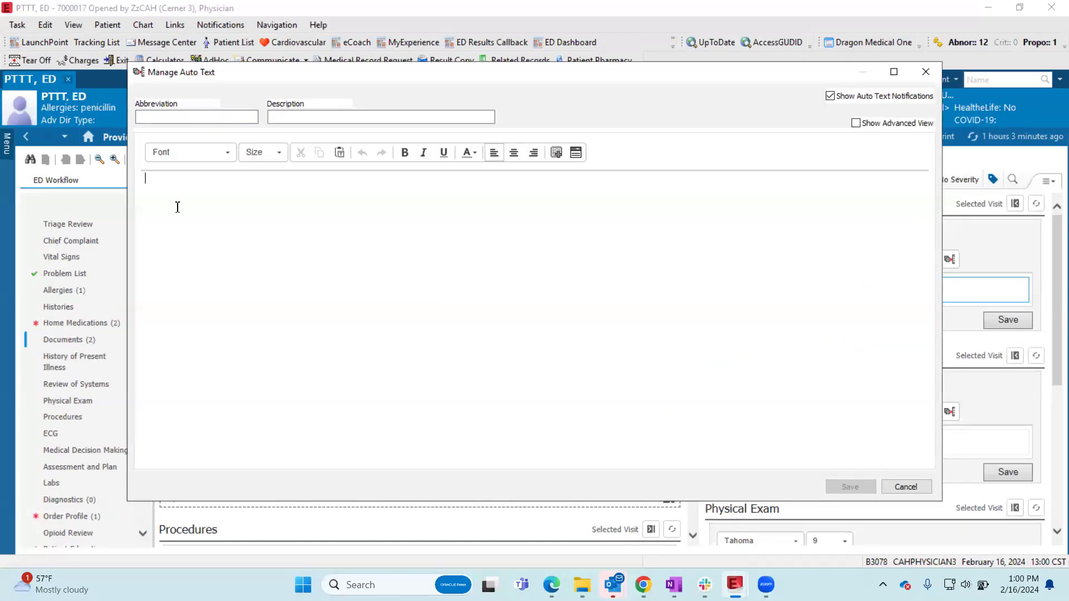
pyautogui.click(557, 152)
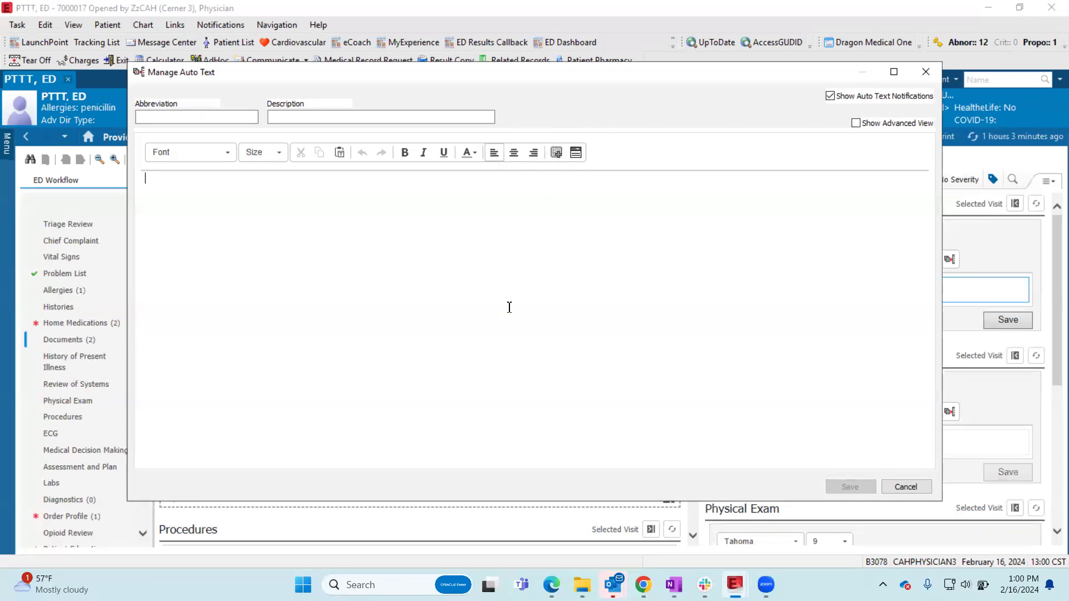
pyautogui.click(557, 154)
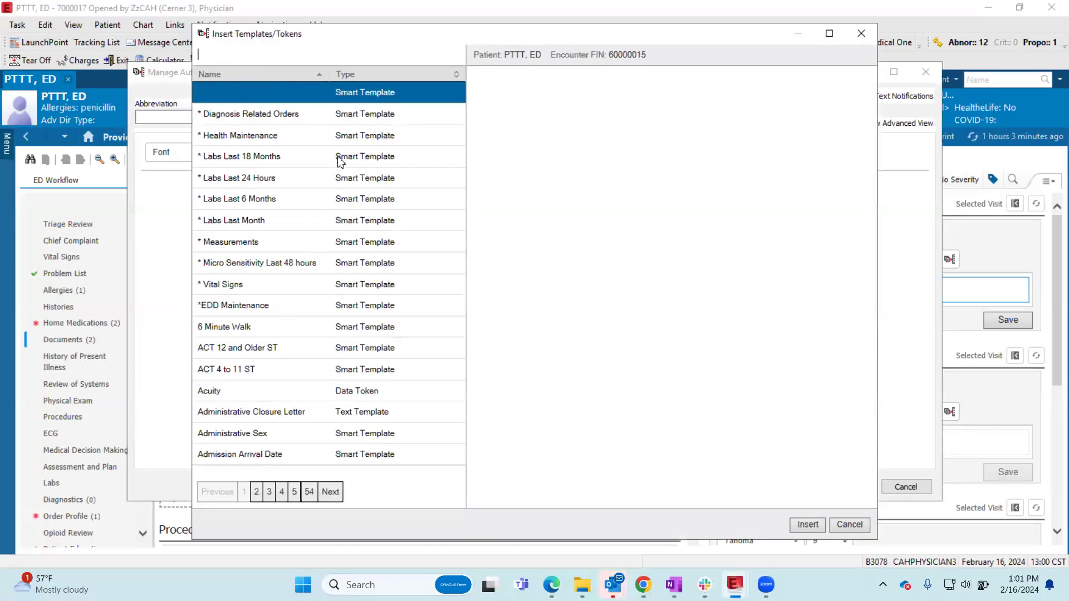
# - Preview the Acuity, Labs Last 24 Hours, Vital Signs, EDD Maintenance and Administrative Sex entries for this patient
pyautogui.click(314, 396)
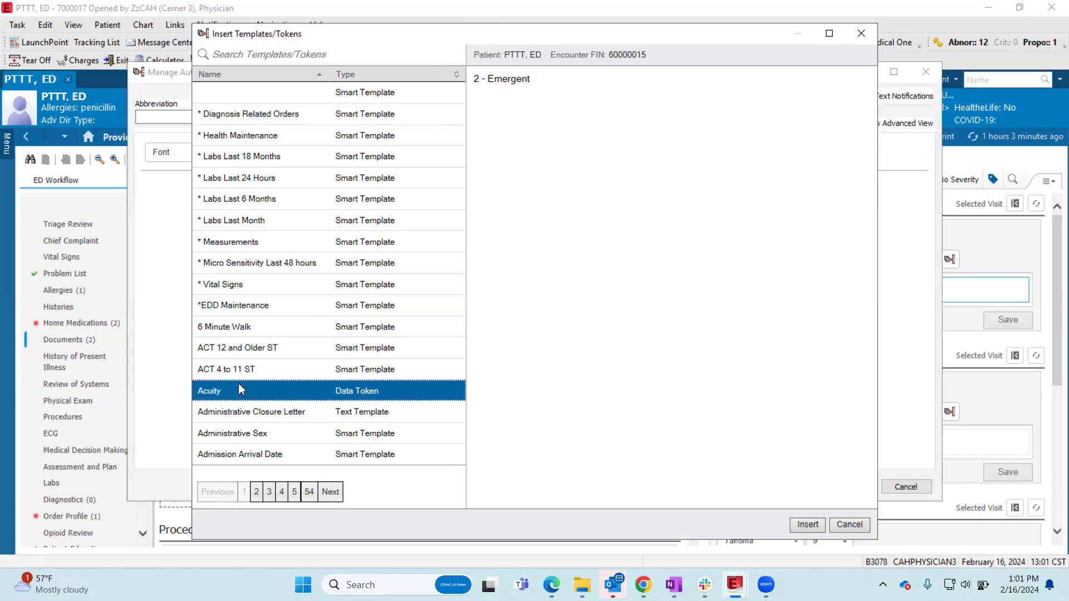
pyautogui.click(341, 177)
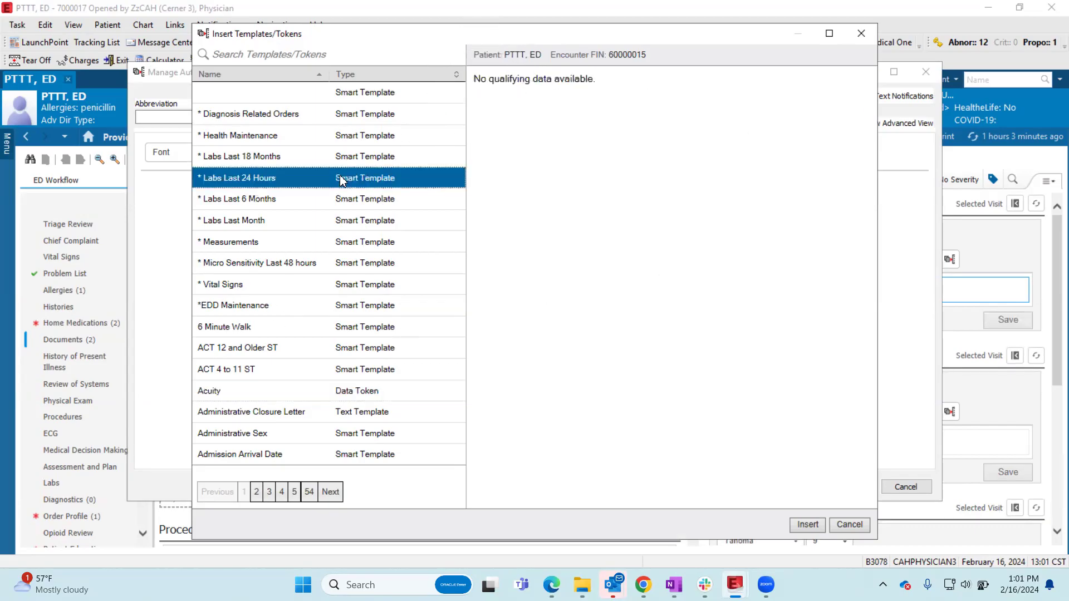
pyautogui.click(234, 285)
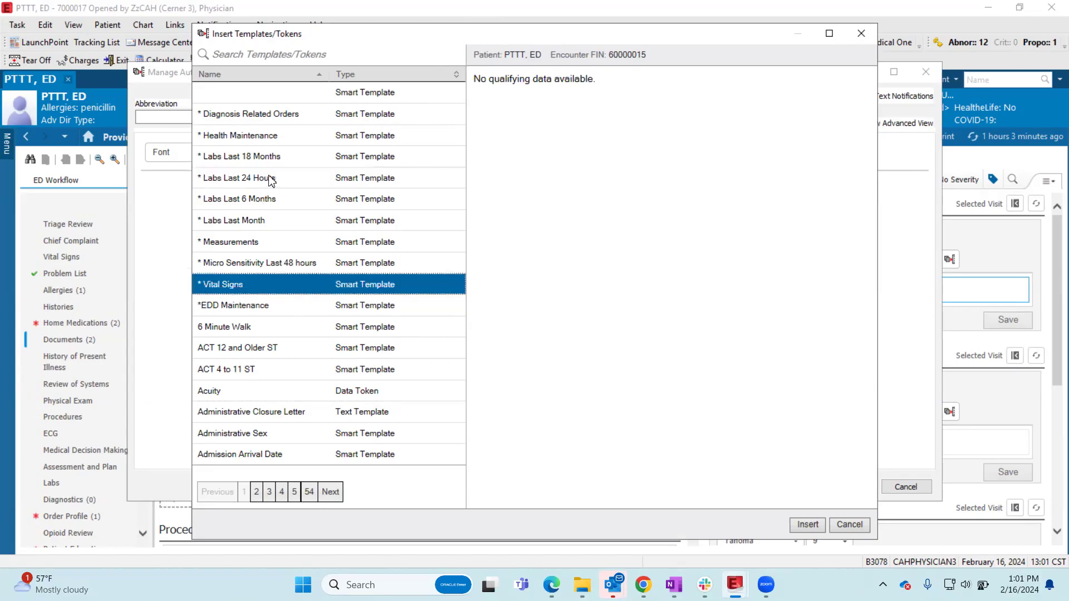
pyautogui.click(220, 308)
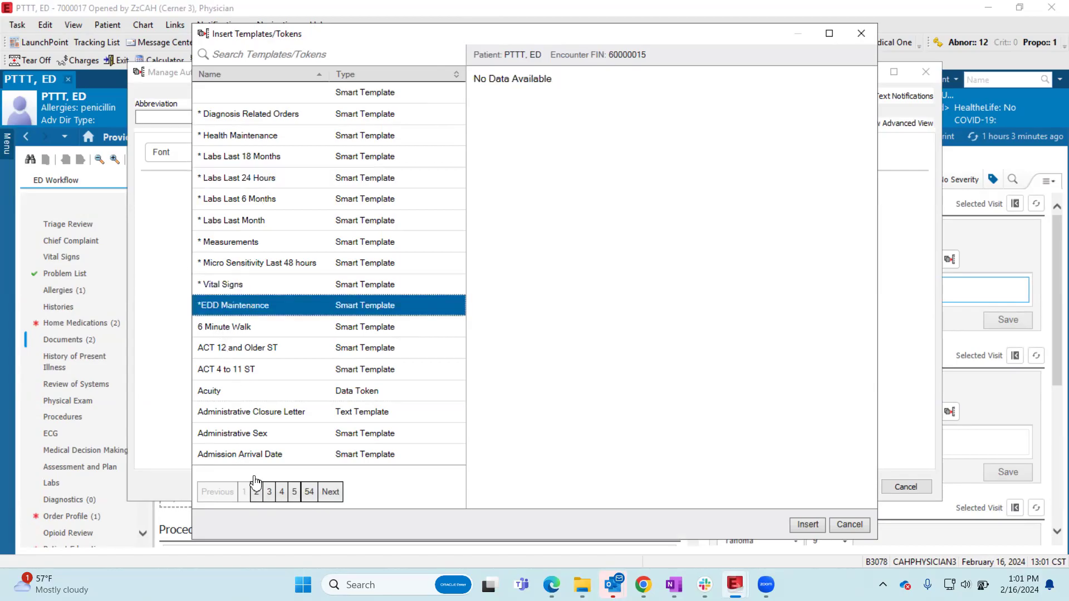
pyautogui.click(255, 435)
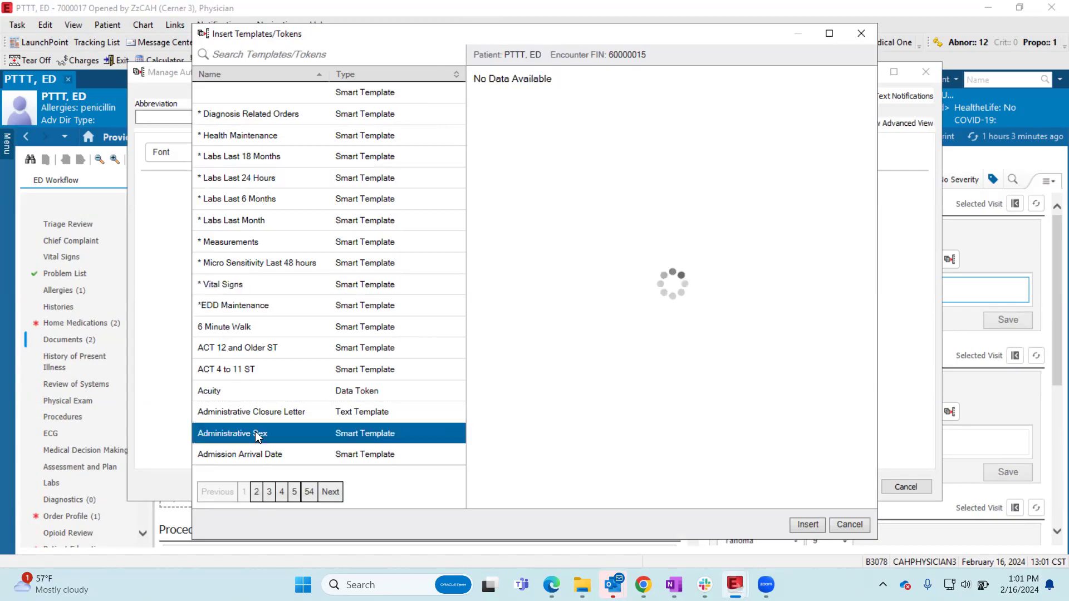
# - Search the templates and tokens for "age" and insert the Age data token into the auto text phrase
pyautogui.click(214, 54)
pyautogui.write('agr')
pyautogui.press('BackSpace')
pyautogui.write('e')
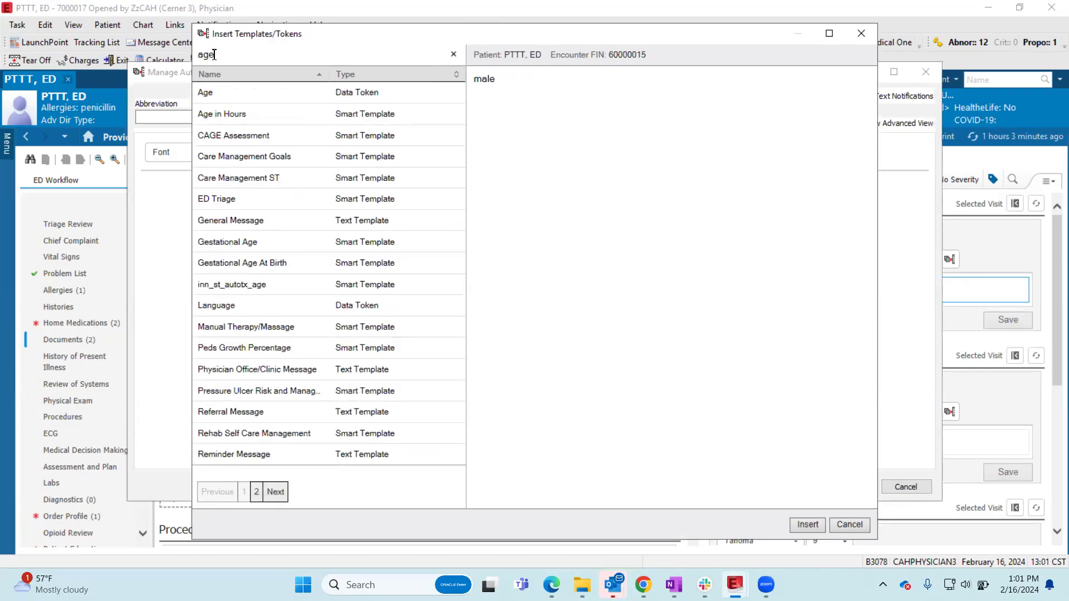
pyautogui.click(281, 99)
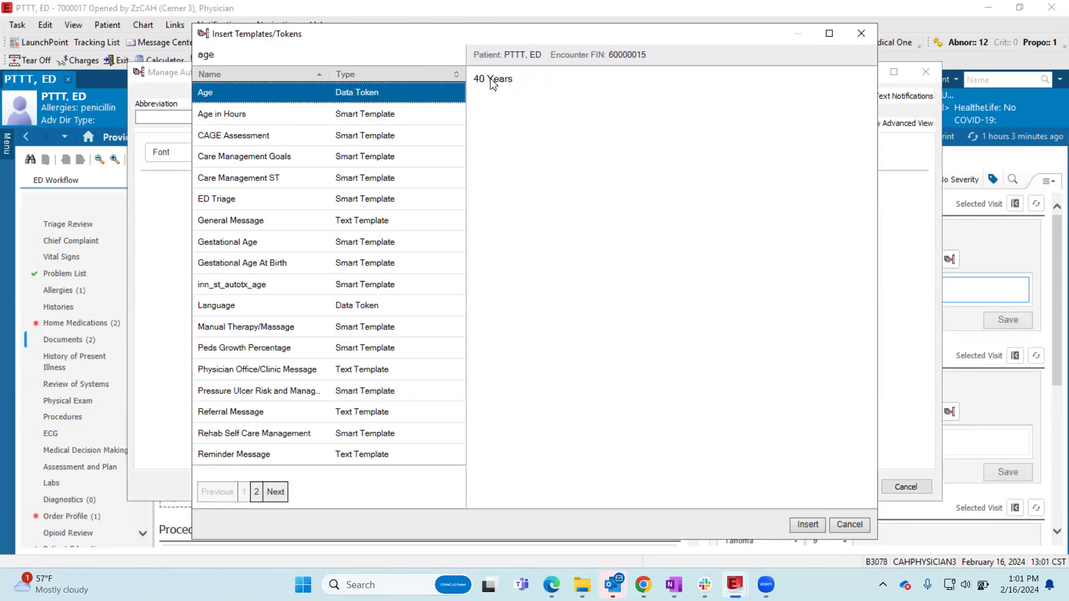
pyautogui.click(808, 525)
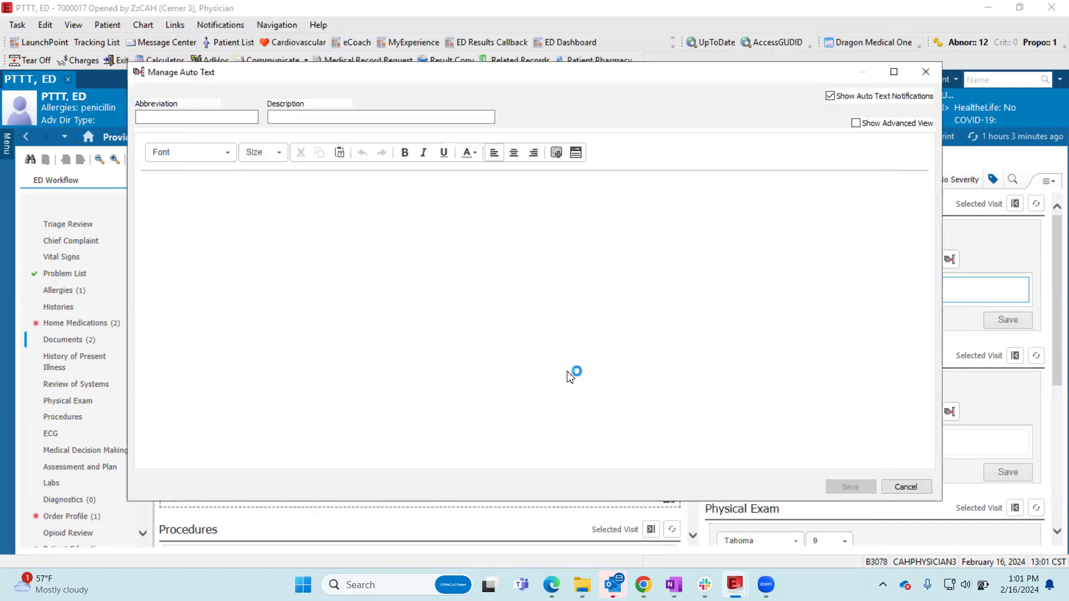
# - Search the templates and tokens for "admin" and insert the Administrative Sex smart template after the Age token
pyautogui.click(556, 152)
pyautogui.click(258, 56)
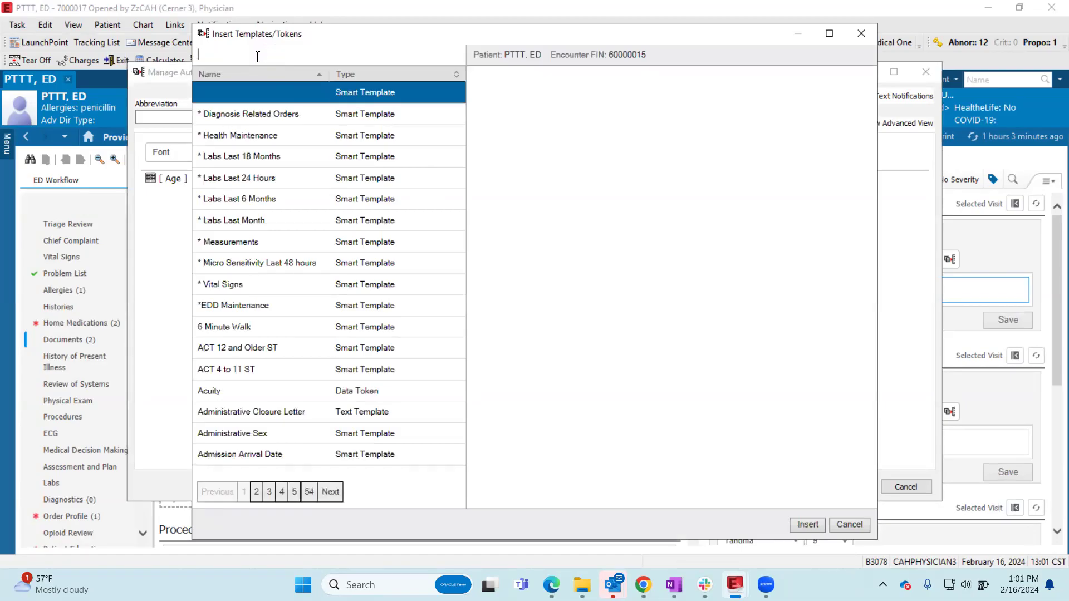
pyautogui.write('age')
pyautogui.press('BackSpace')
pyautogui.press('BackSpace')
pyautogui.press('BackSpace')
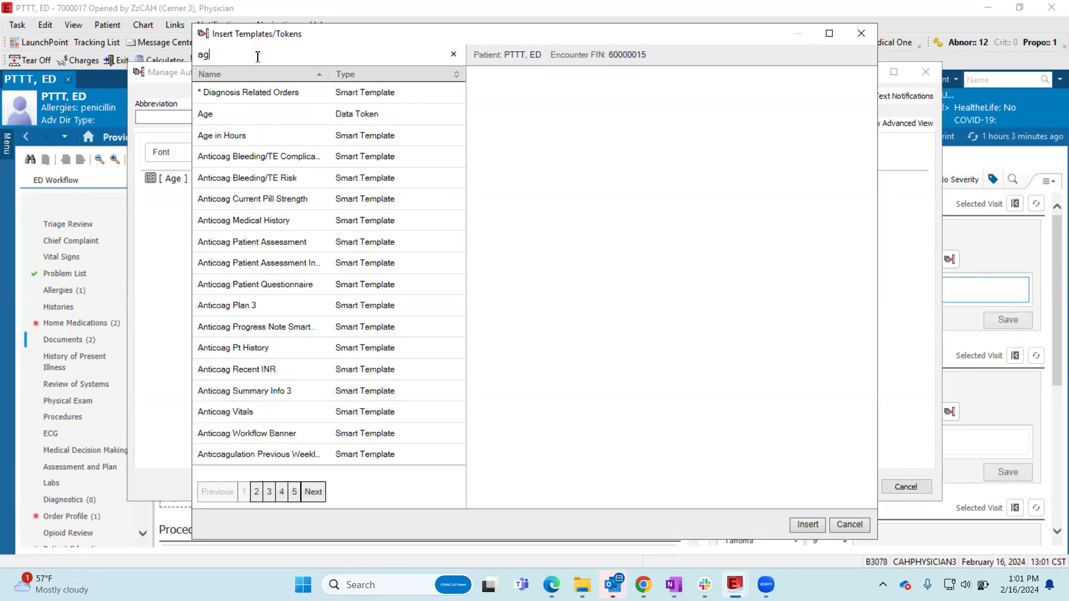
pyautogui.write('male')
pyautogui.press('BackSpace')
pyautogui.press('BackSpace')
pyautogui.press('BackSpace')
pyautogui.press('BackSpace')
pyautogui.write('admin')
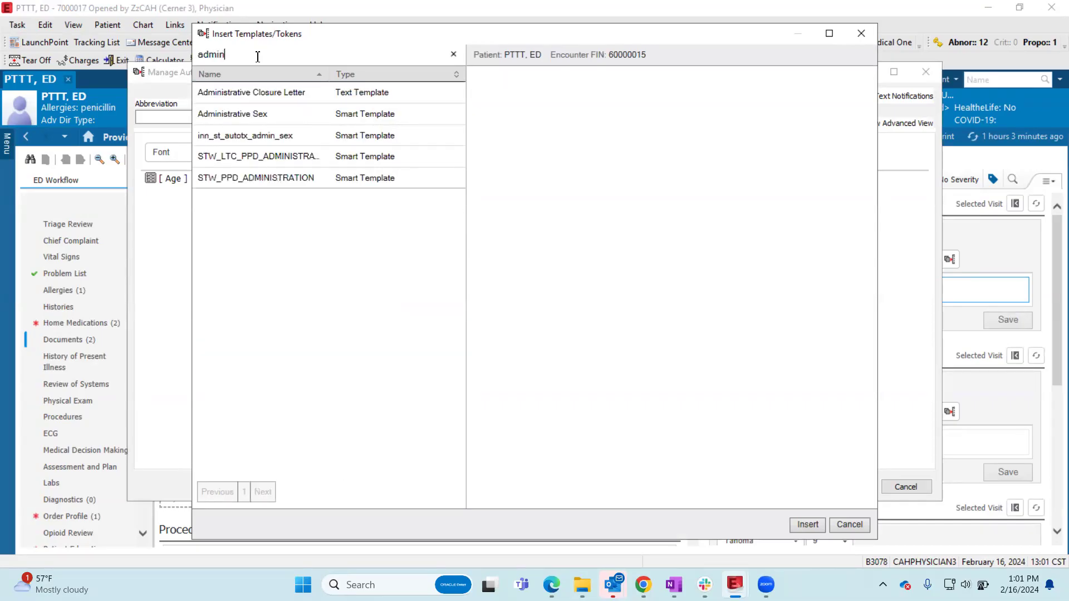
pyautogui.click(290, 118)
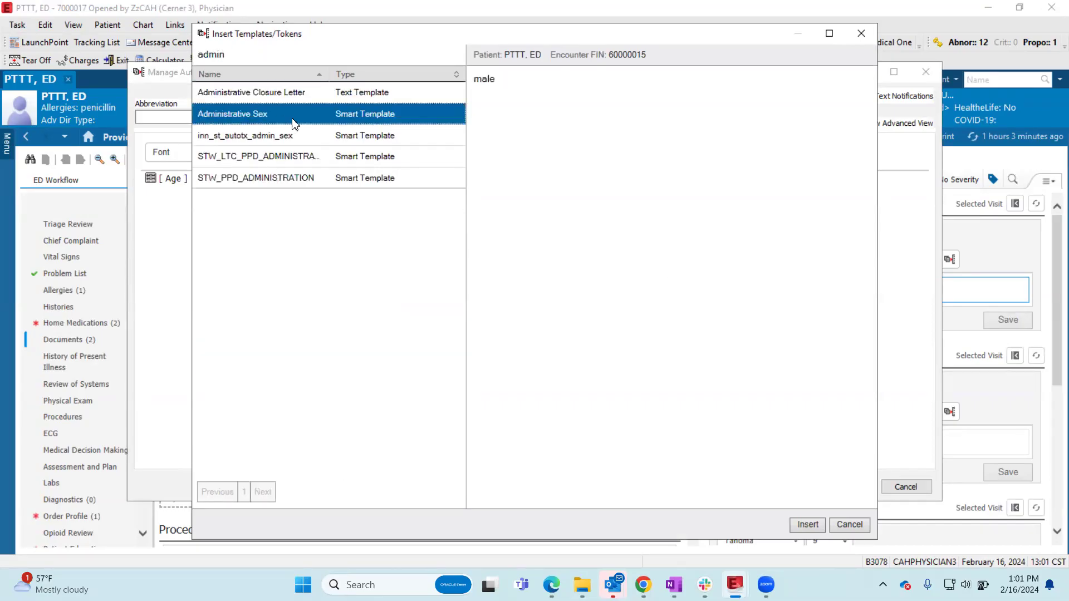
pyautogui.click(807, 524)
# - Add the text "presents with _ which onset" after the Administrative Sex template
pyautogui.write('presents with')
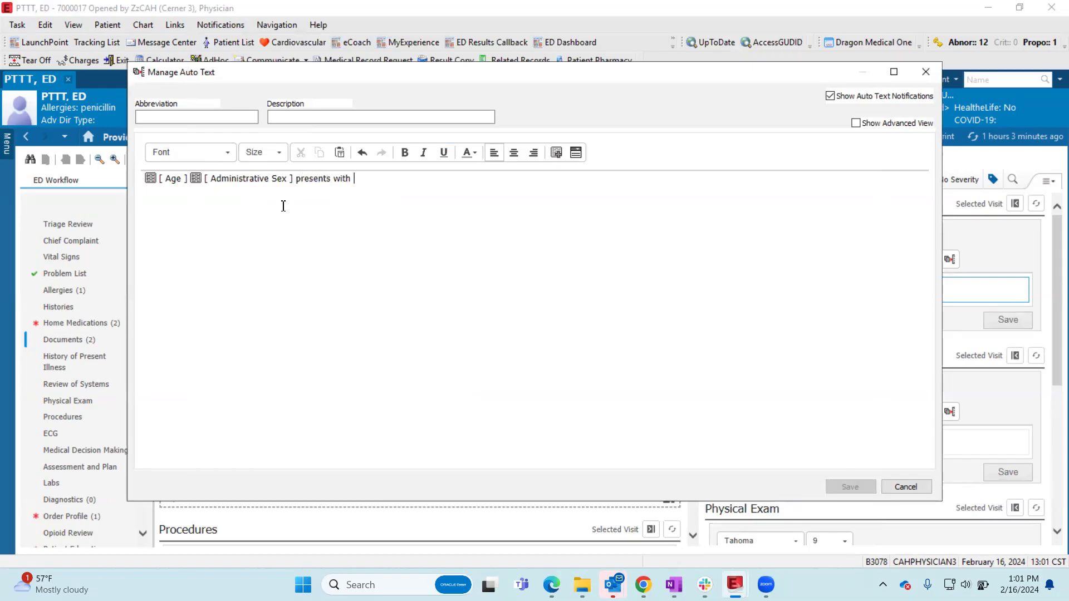
pyautogui.write(' _ wihhich onset')
# - Create a drop list at the end of the phrase with the items "2 days ago", "yesterday" and "1 week ago", keeping the blank default
pyautogui.click(576, 152)
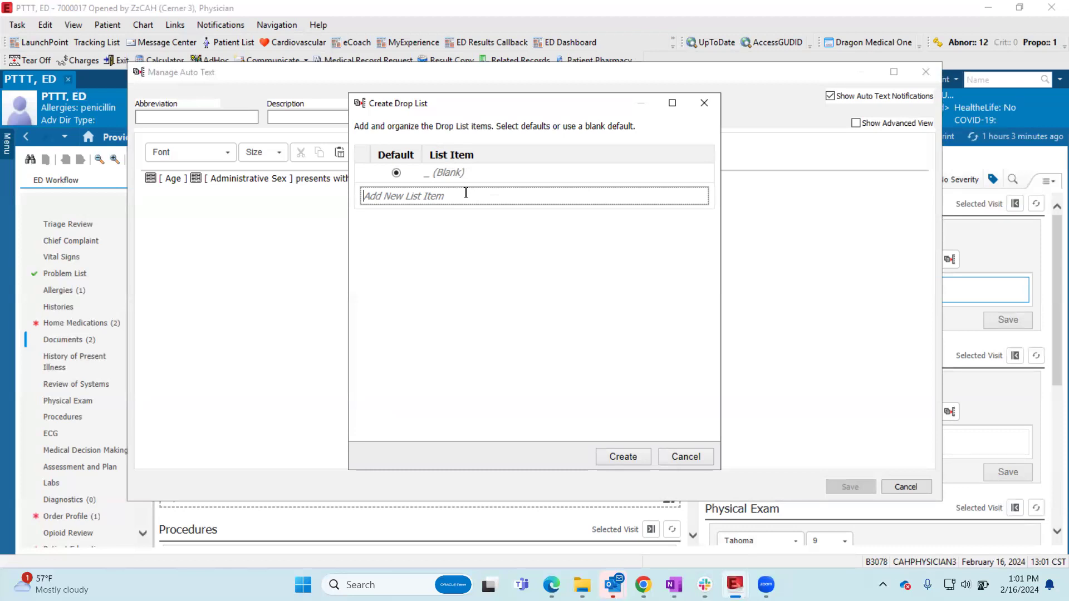
pyautogui.write('2 days ago')
pyautogui.press('Return')
pyautogui.write('yesterday')
pyautogui.press('Return')
pyautogui.write('1 ')
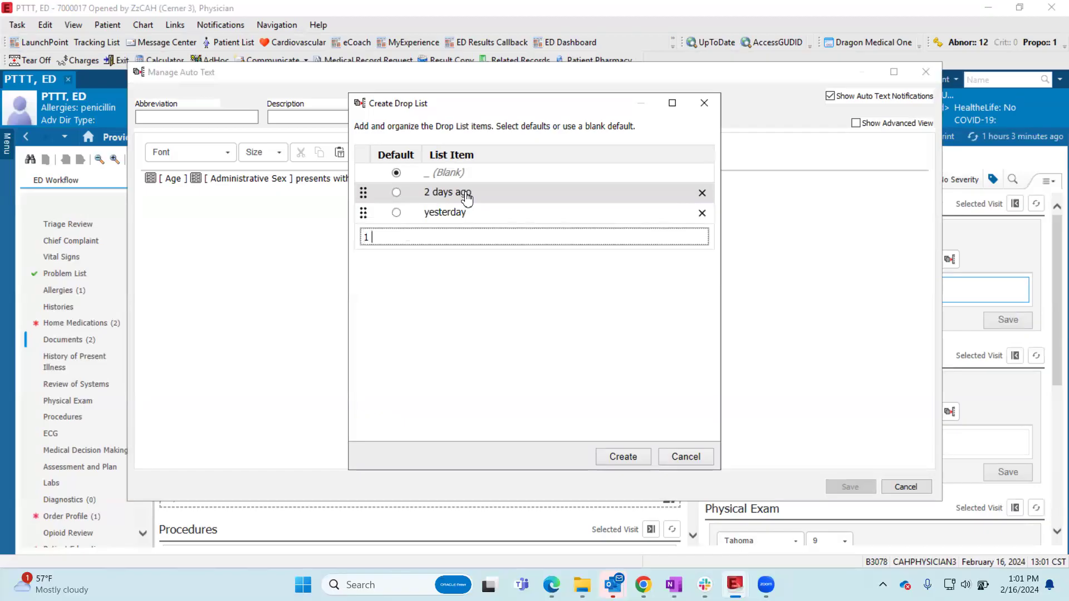
pyautogui.write('week ago')
pyautogui.press('Return')
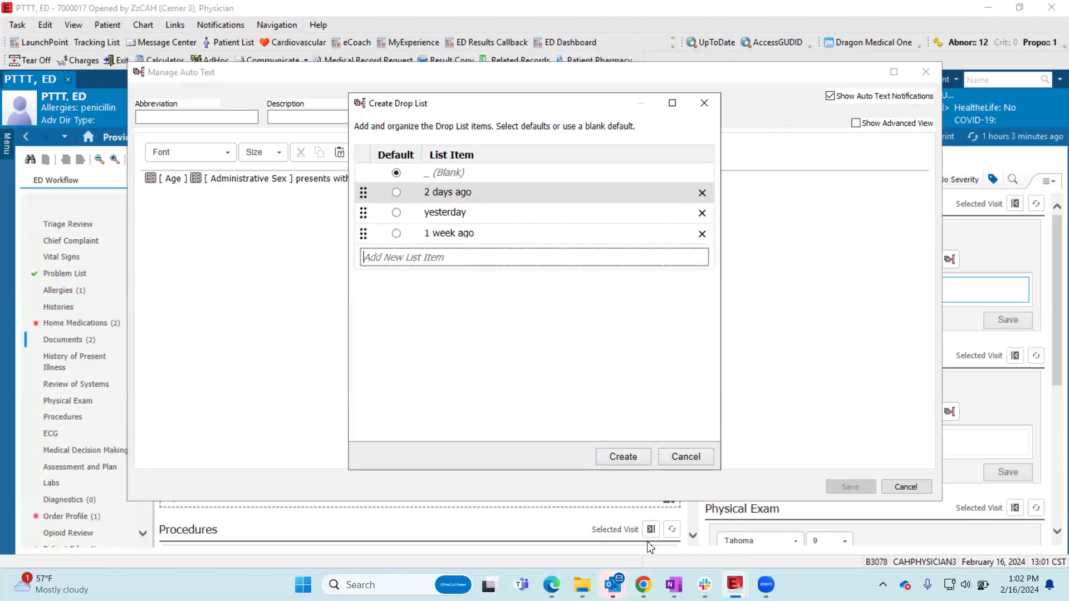
pyautogui.click(619, 456)
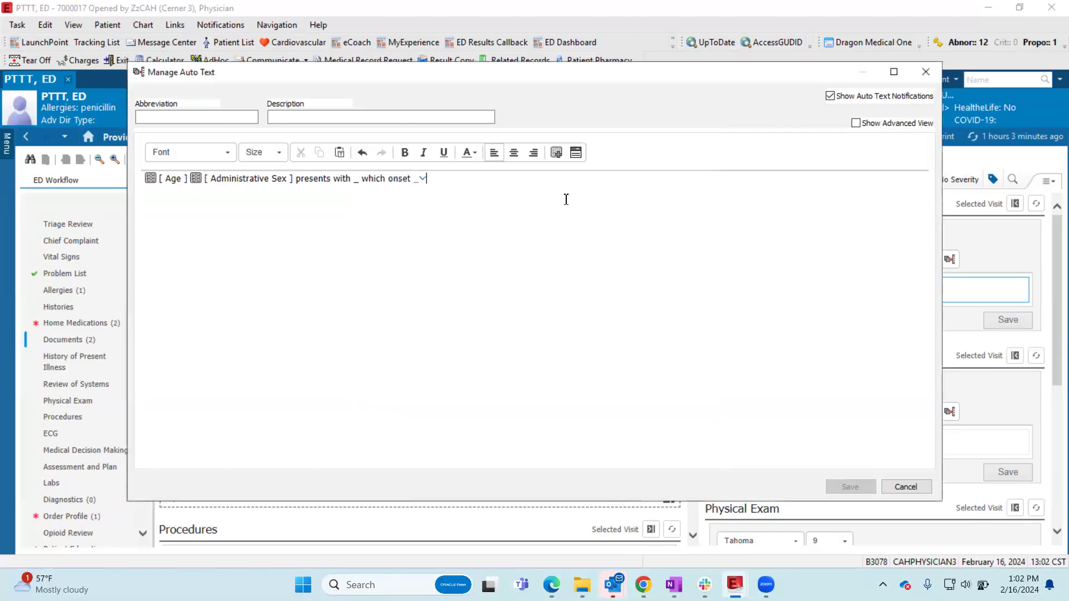
# - Draft another drop list with the items "systolic ejection murmur", "rales" and "rhonchi"
pyautogui.click(555, 154)
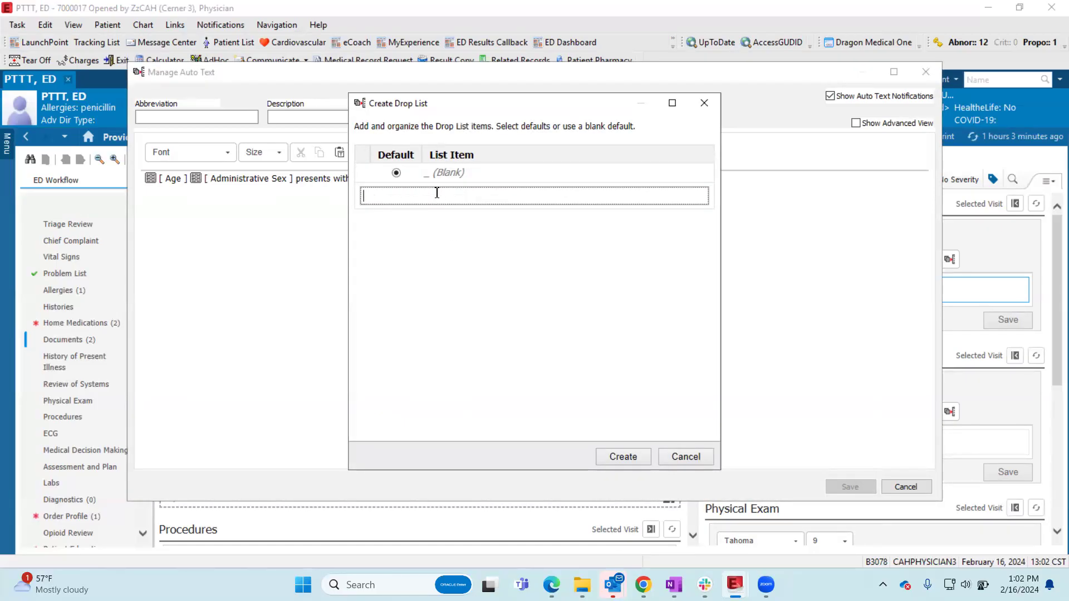
pyautogui.write('systolic ejection murmur')
pyautogui.press('Return')
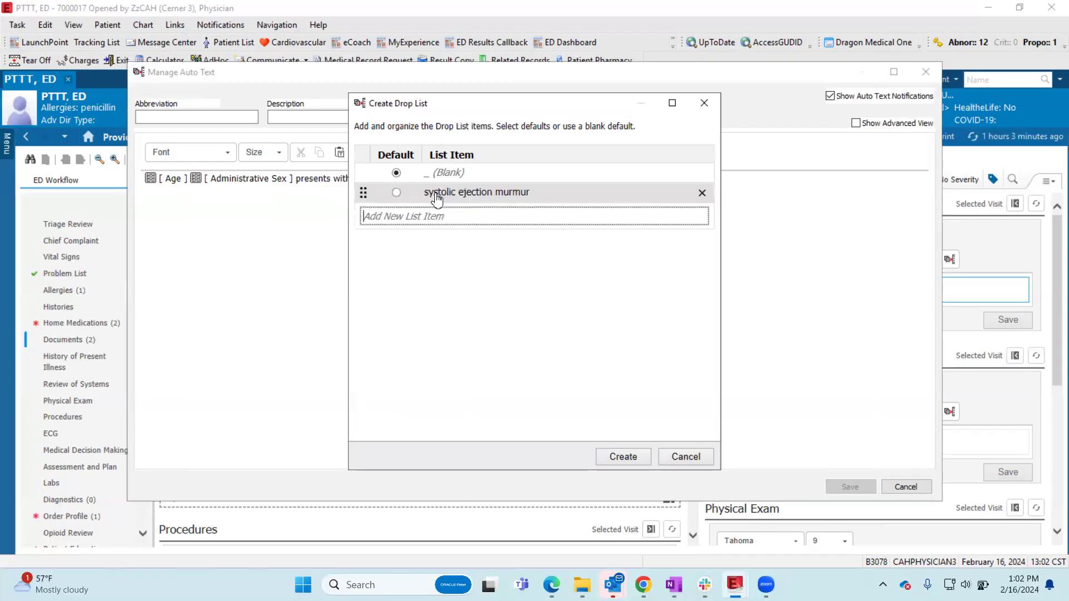
pyautogui.write('rales')
pyautogui.press('Return')
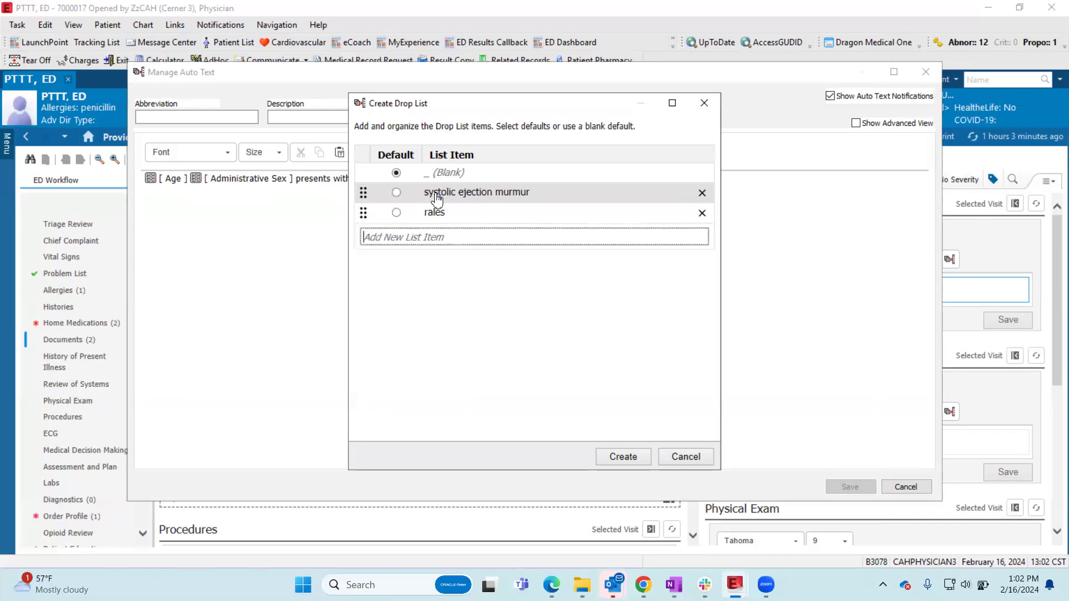
pyautogui.write('rhonic')
pyautogui.press('Return')
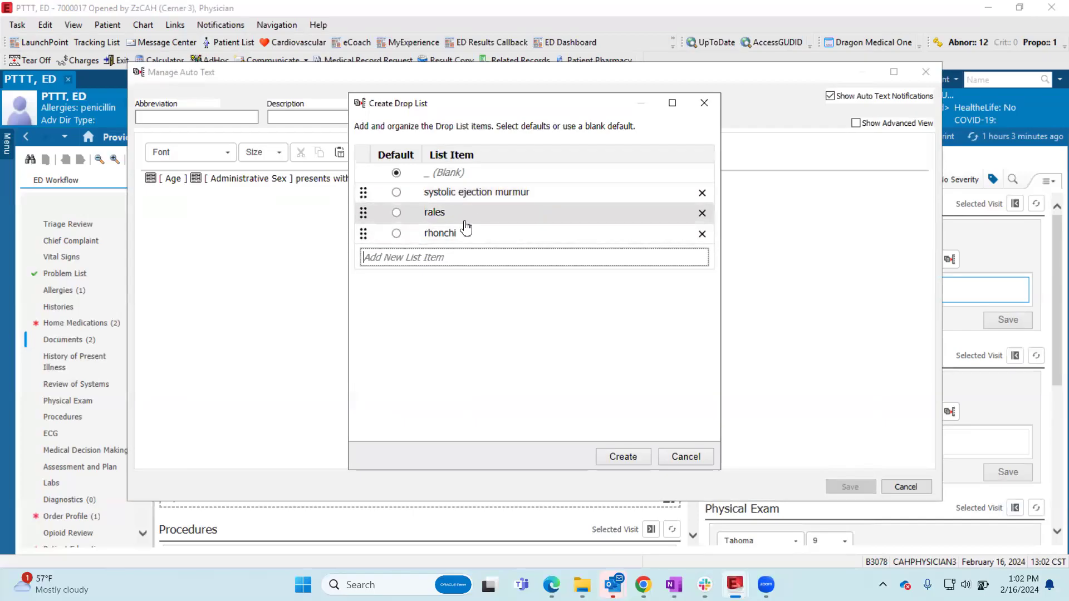
# - Move rhonchi to the start of the list, try it as the default against the blank, and discard the drop list
pyautogui.moveTo(365, 239); pyautogui.dragTo(364, 185)
pyautogui.click(396, 191)
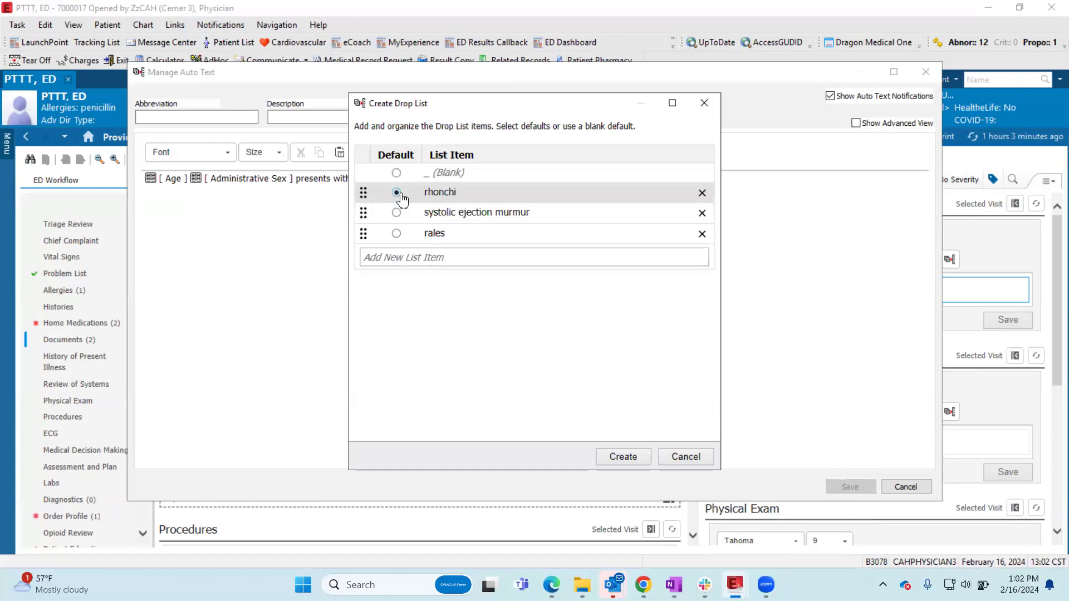
pyautogui.click(396, 173)
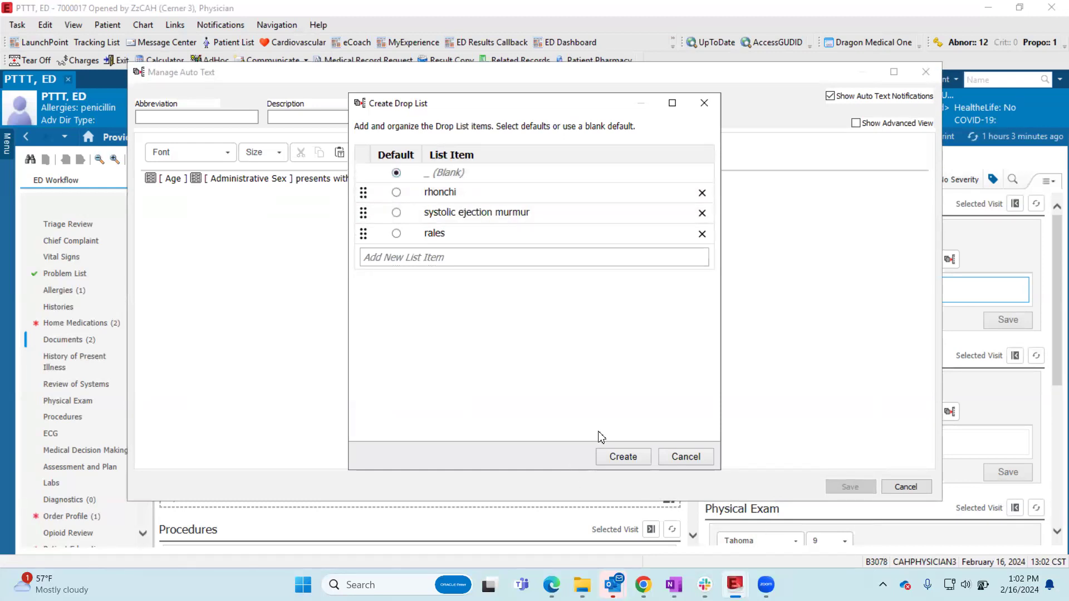
pyautogui.click(706, 460)
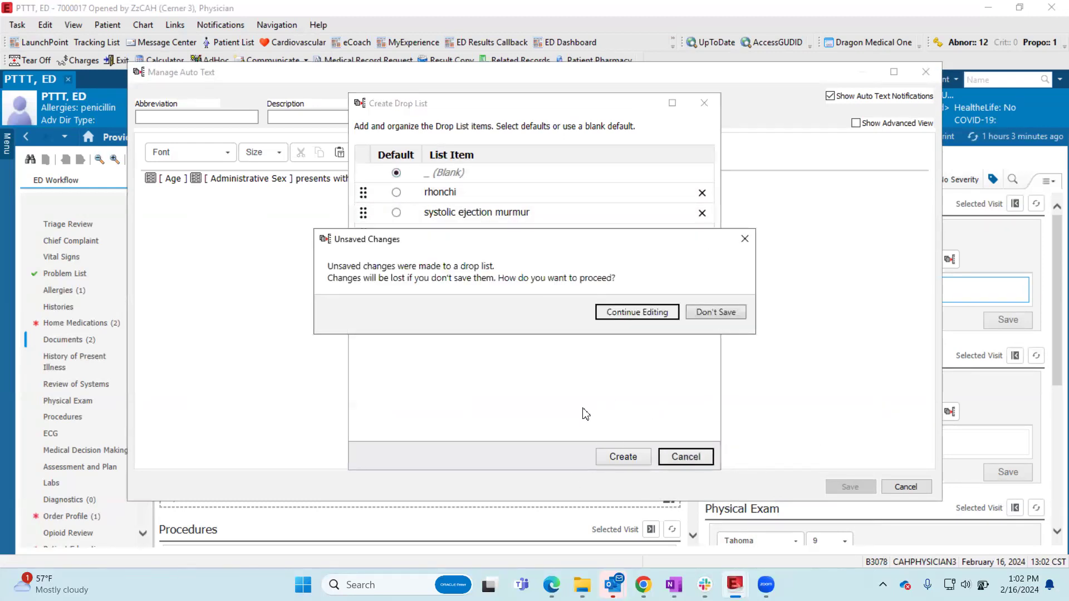
pyautogui.click(710, 311)
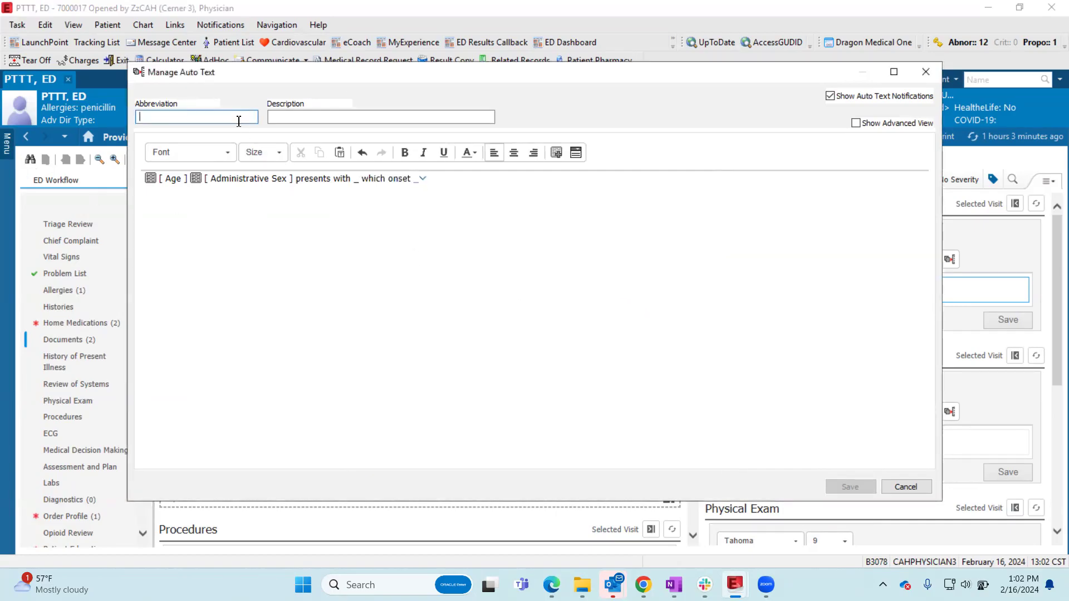
# - Give the auto text phrase the abbreviation "=hpi", save it and close Manage Auto Text
pyautogui.write('=hpi')
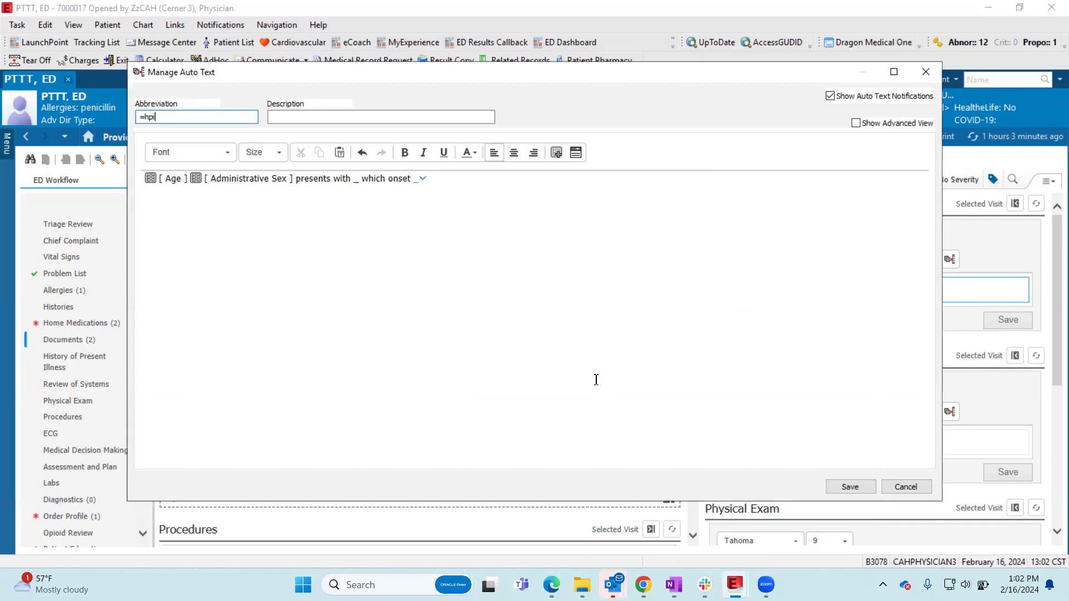
pyautogui.click(849, 486)
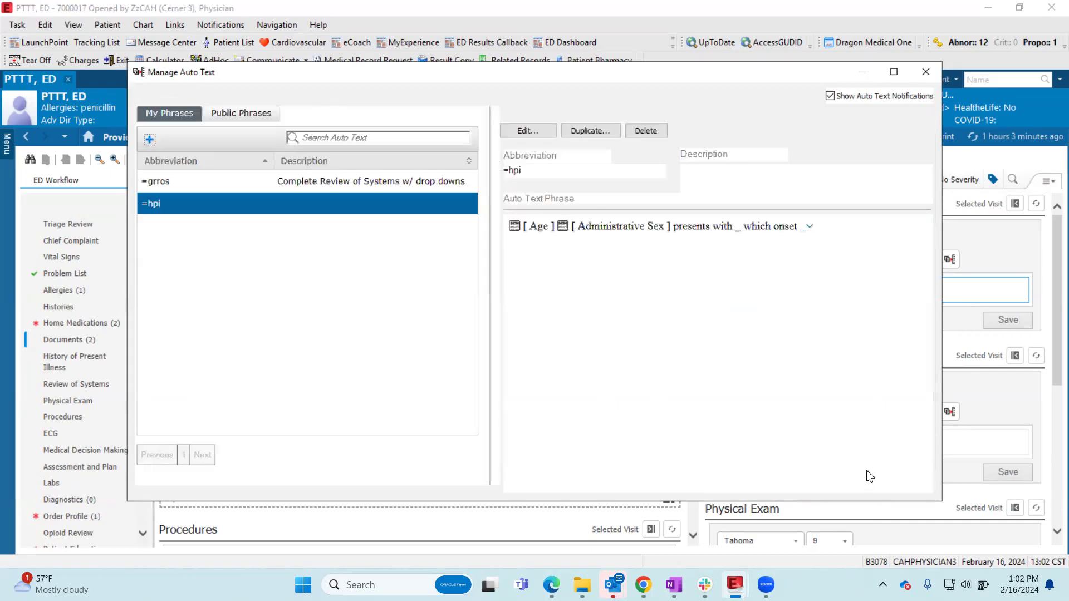
pyautogui.click(925, 71)
# - Insert the =hpi phrase into the History of Present Illness and view its onset choices
pyautogui.write('=hpi')
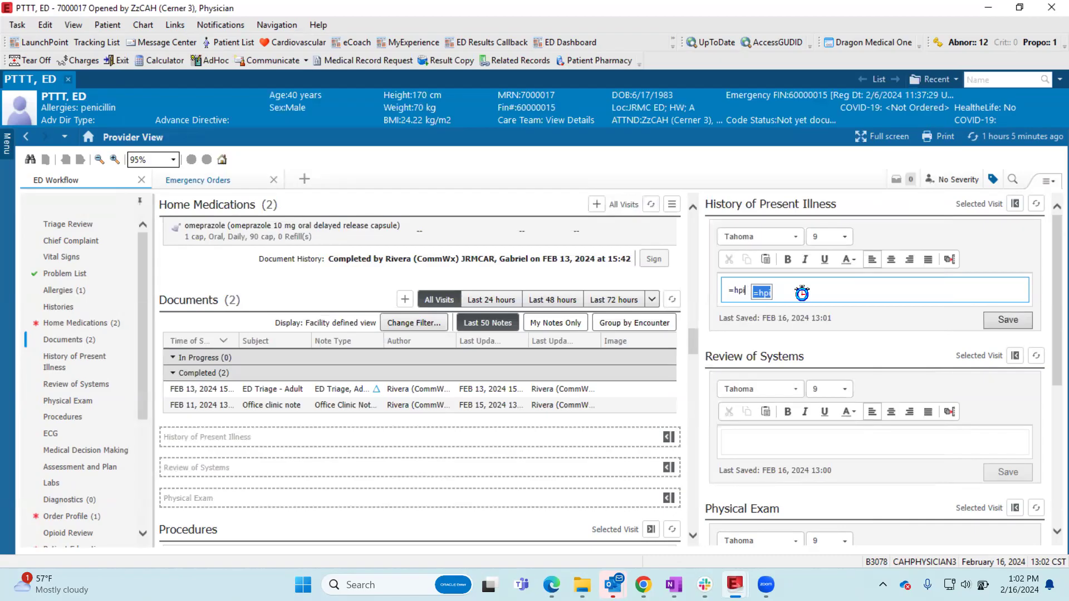
pyautogui.click(384, 297)
pyautogui.click(688, 363)
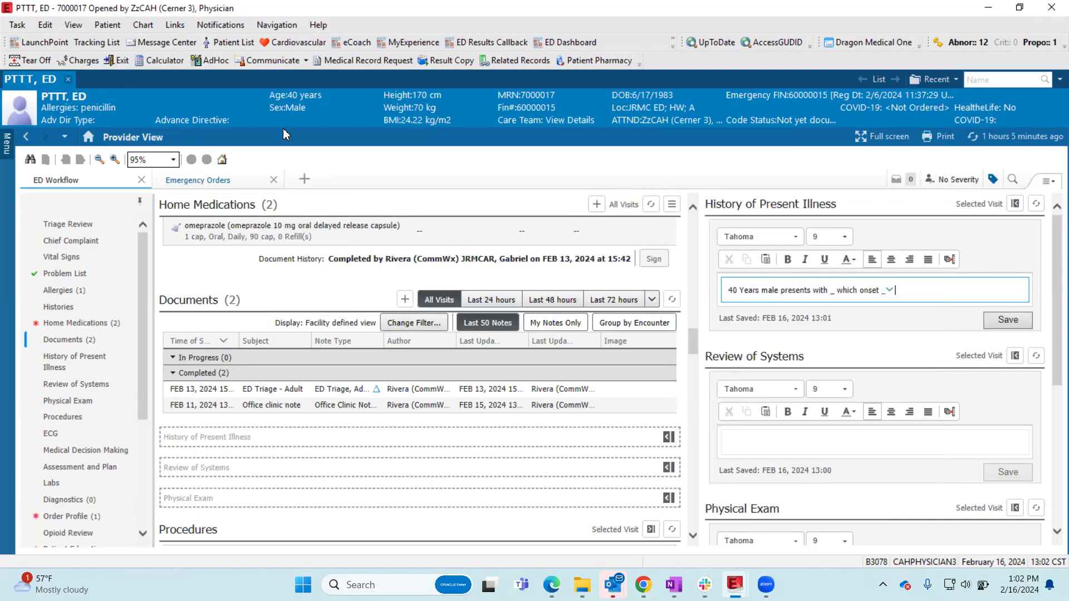
pyautogui.press('ctrl')
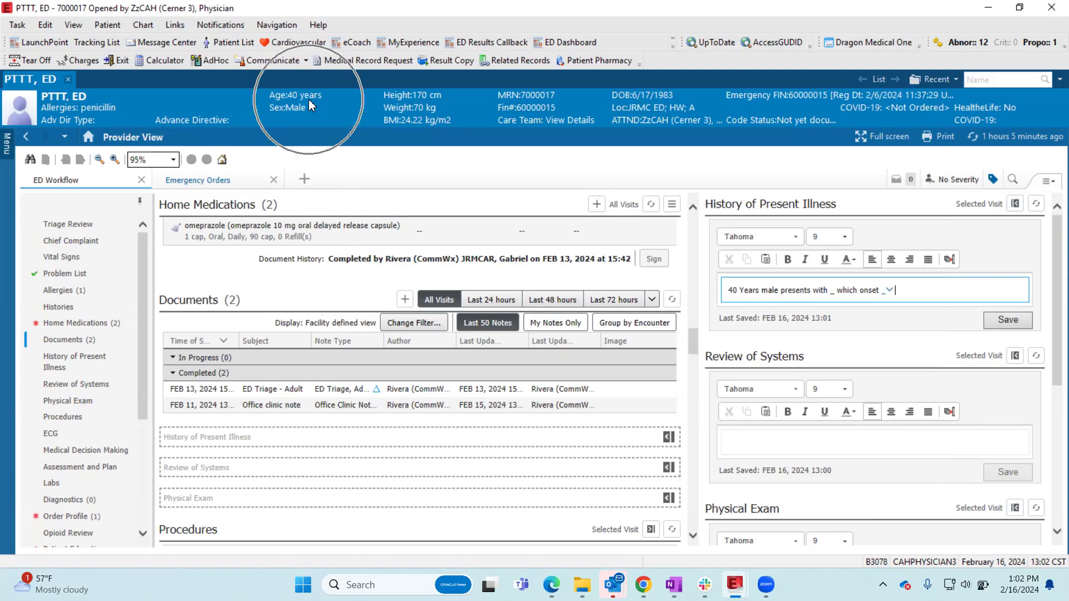
pyautogui.click(890, 290)
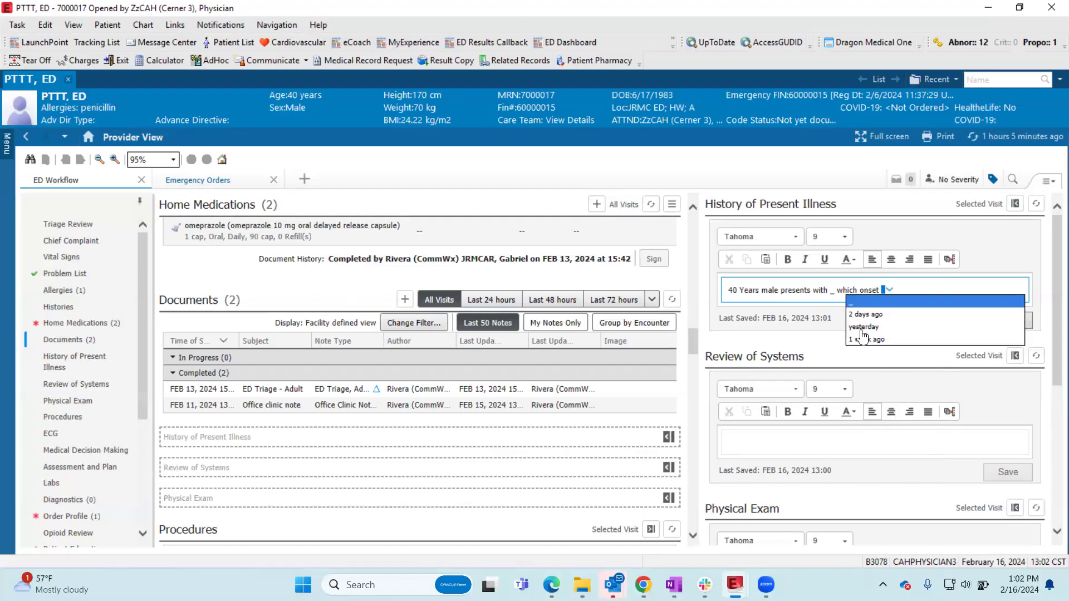
# - Cycle through the blanks in the History of Present Illness phrase and fill the one after "presents with" with "chest pain"
pyautogui.click(833, 290)
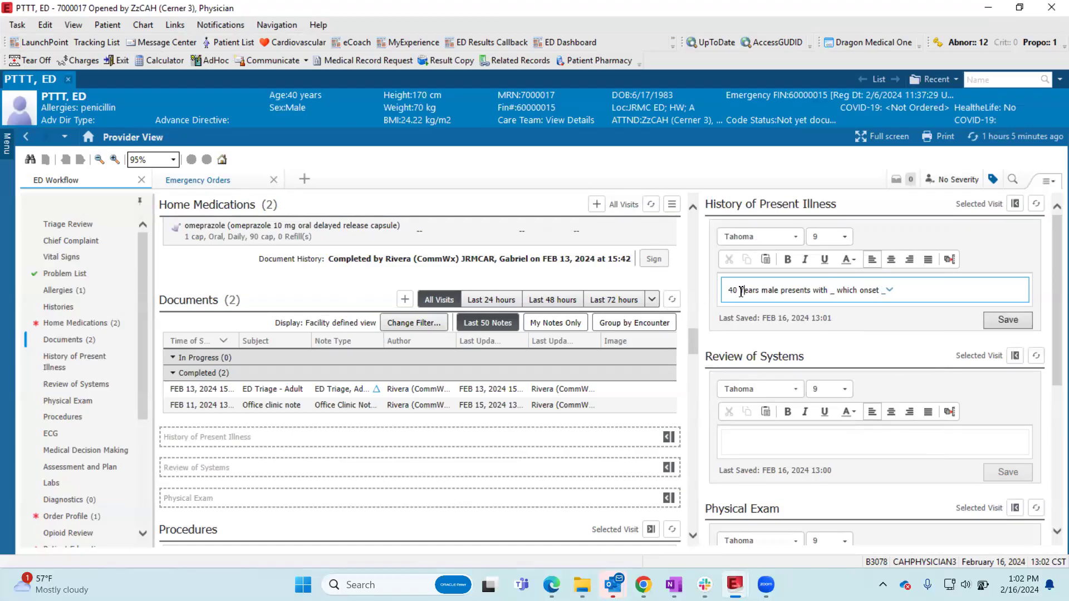
pyautogui.hotkey('shift', 'Right')
pyautogui.press('F3')
pyautogui.press('F3')
pyautogui.press('F3')
pyautogui.press('F3')
pyautogui.press('F3')
pyautogui.press('F3')
pyautogui.write('chest pain')
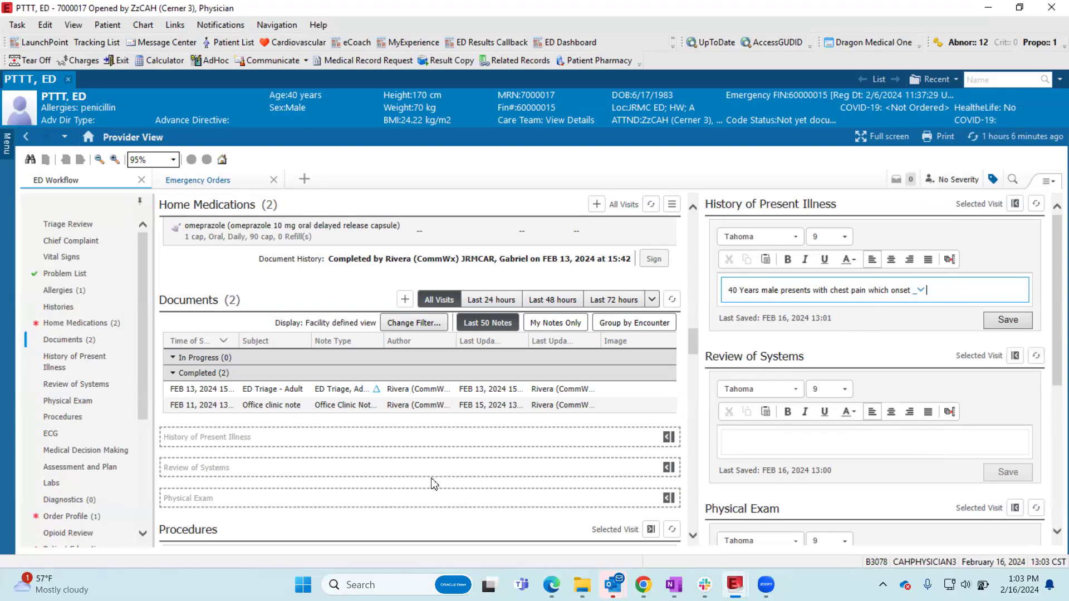
# - Navigate to the Procedures and Physical Exam sections of the ED Workflow, and pin the chart menu open
pyautogui.scroll(-2, 794, 334)
pyautogui.scroll(2, 795, 334)
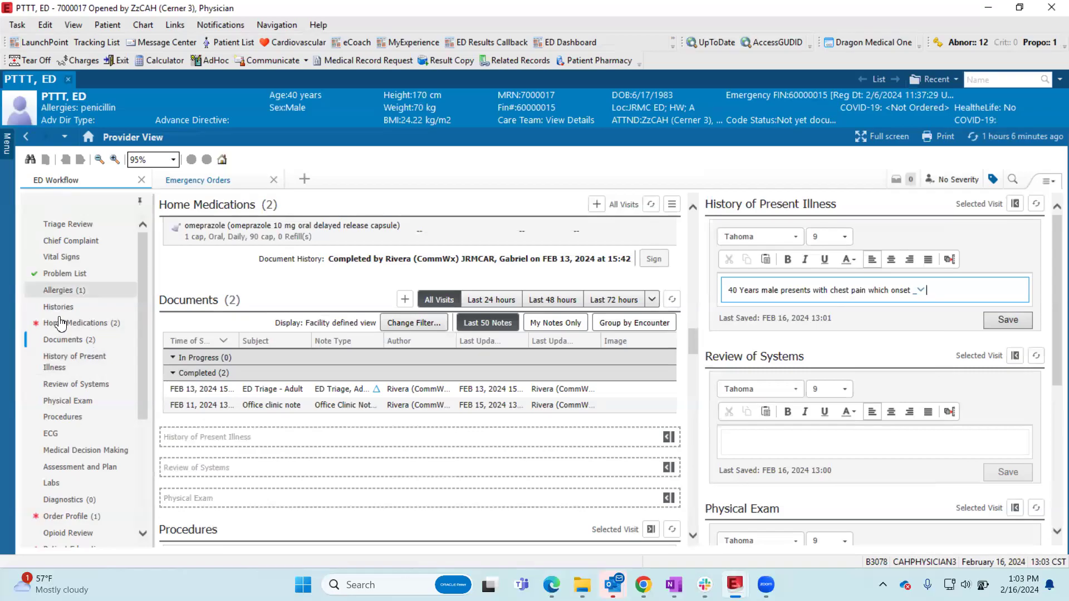
pyautogui.click(67, 419)
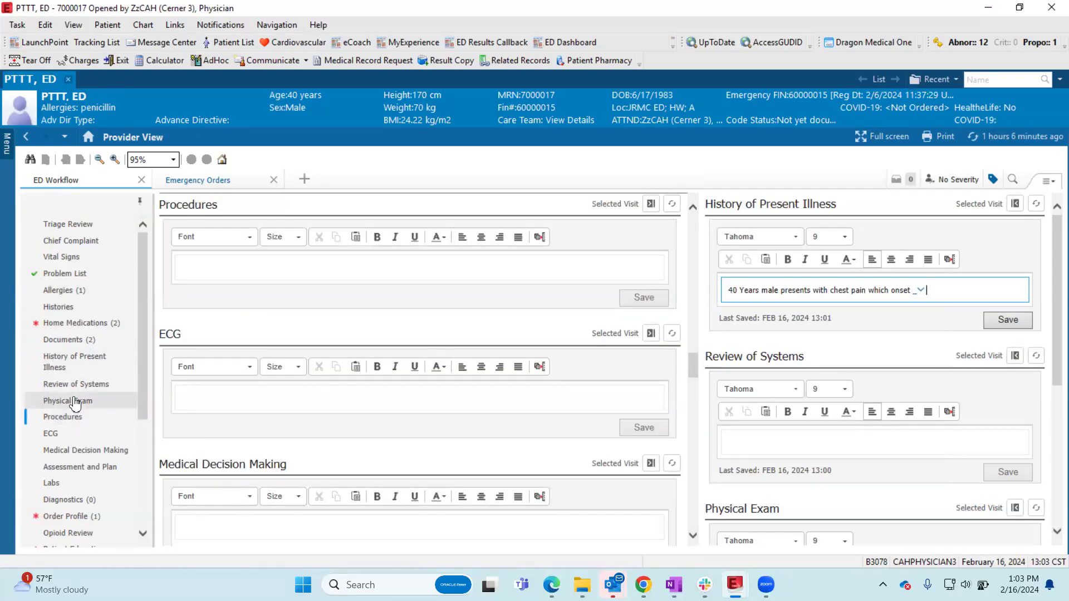
pyautogui.click(75, 401)
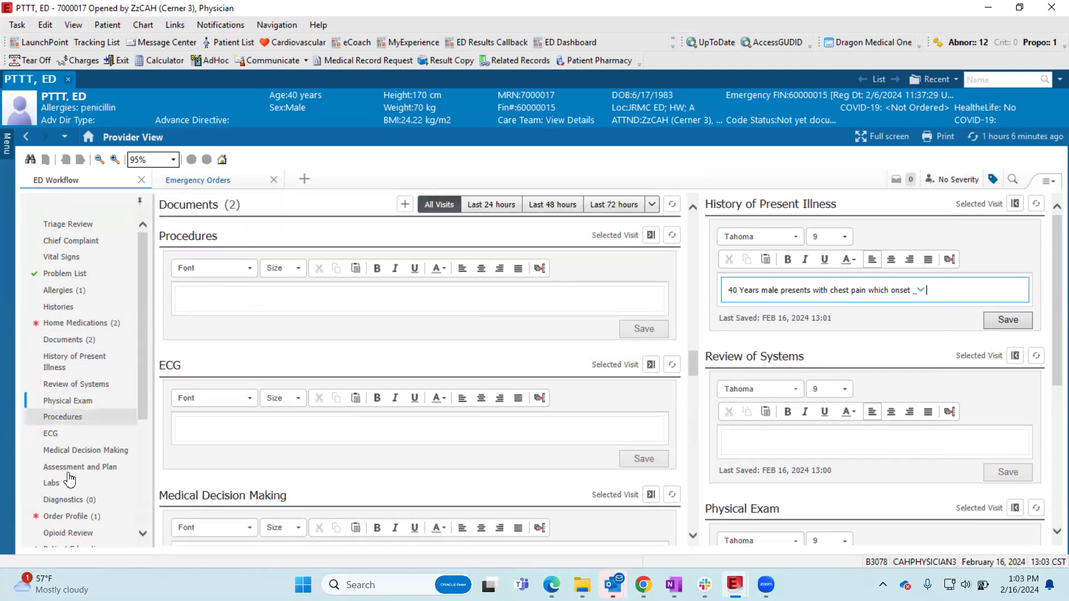
pyautogui.scroll(-1, 89, 446)
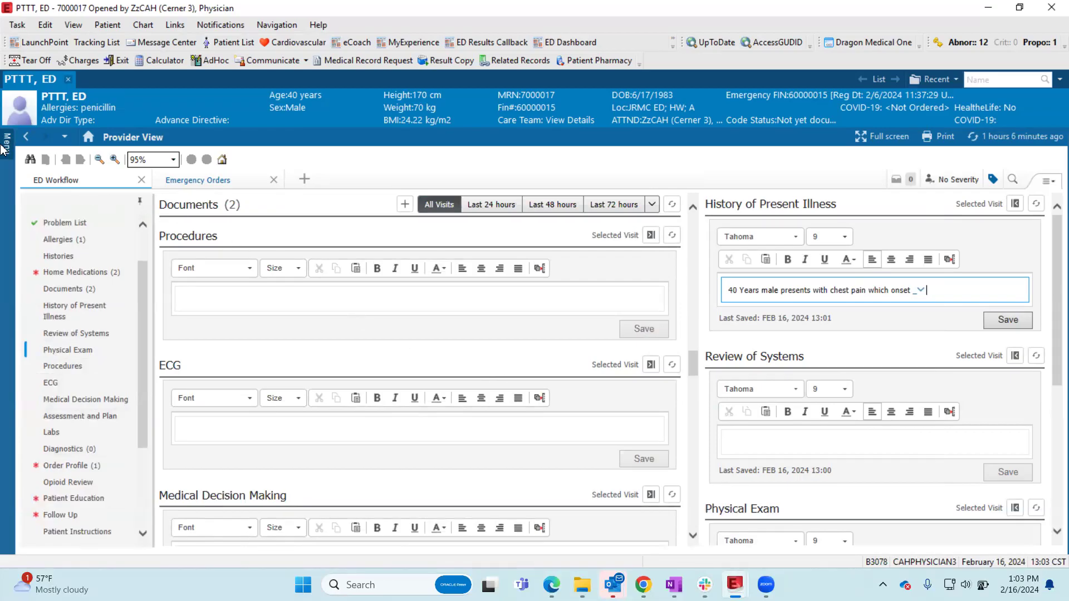
pyautogui.moveTo(3, 149)
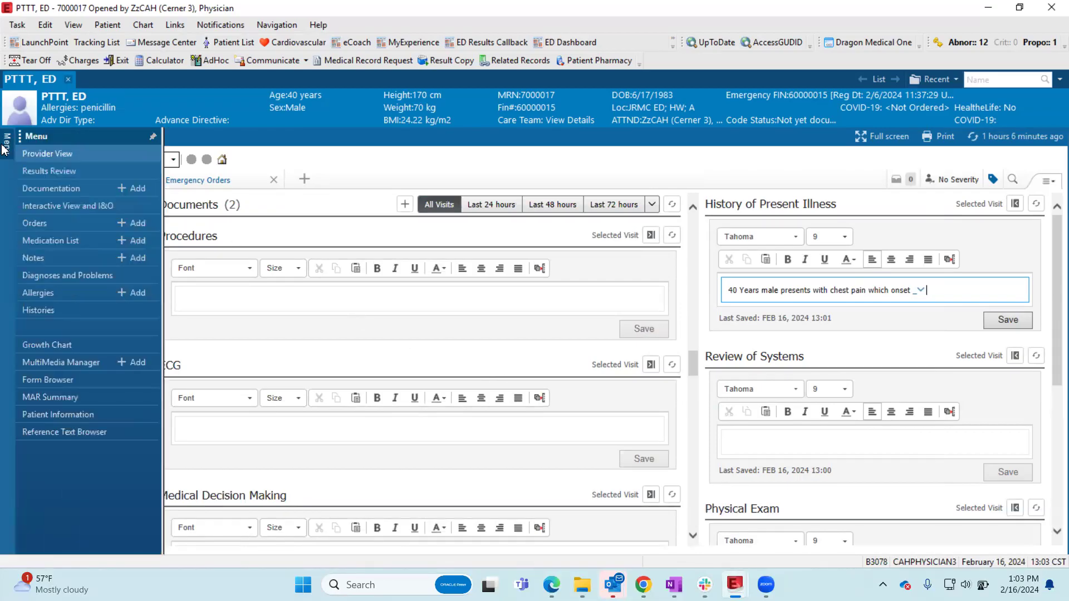
pyautogui.click(153, 136)
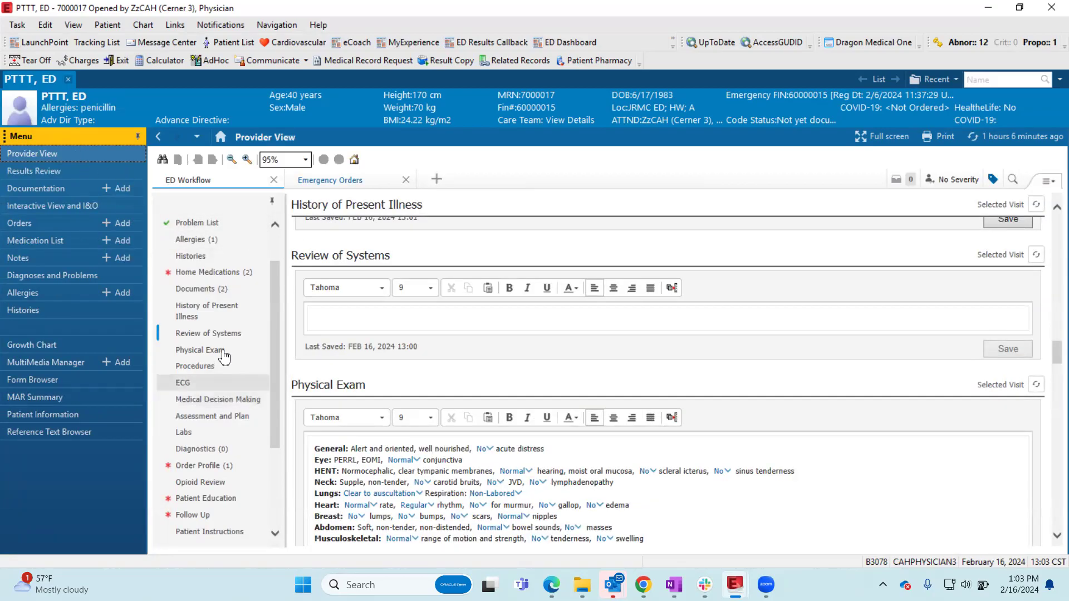
# - Start adding orders, reposition and enlarge the Add Order window, and search the order catalog for "ED"
pyautogui.click(119, 223)
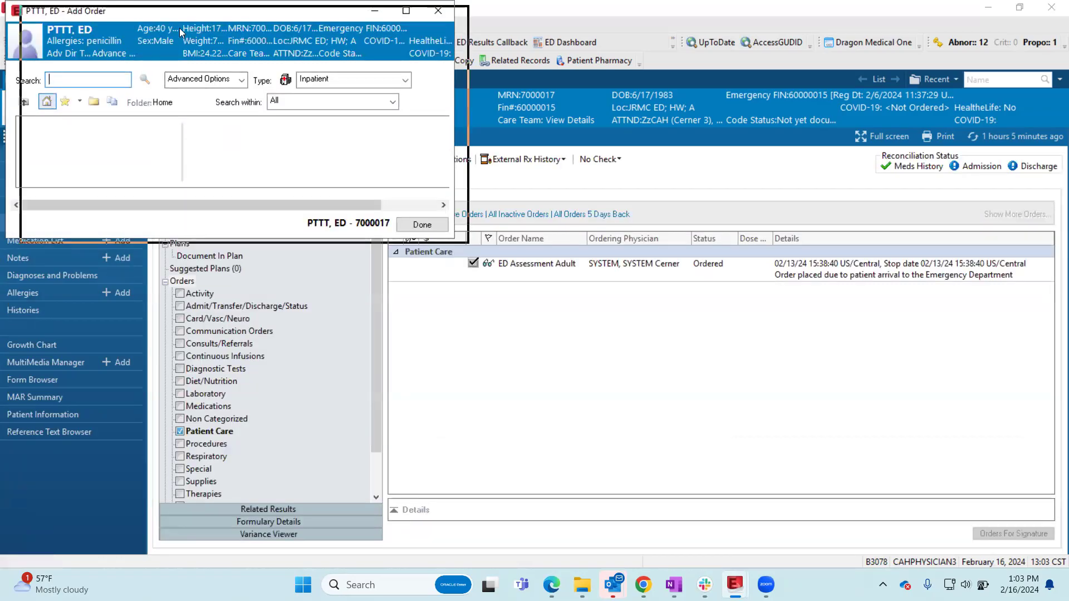
pyautogui.moveTo(135, 15); pyautogui.dragTo(558, 121)
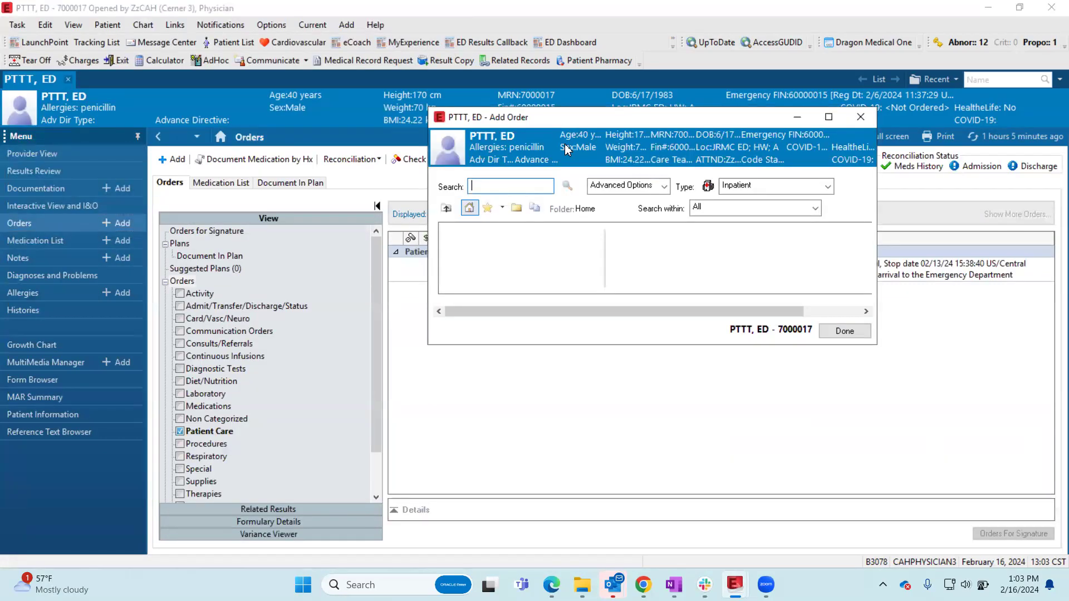
pyautogui.press('Return')
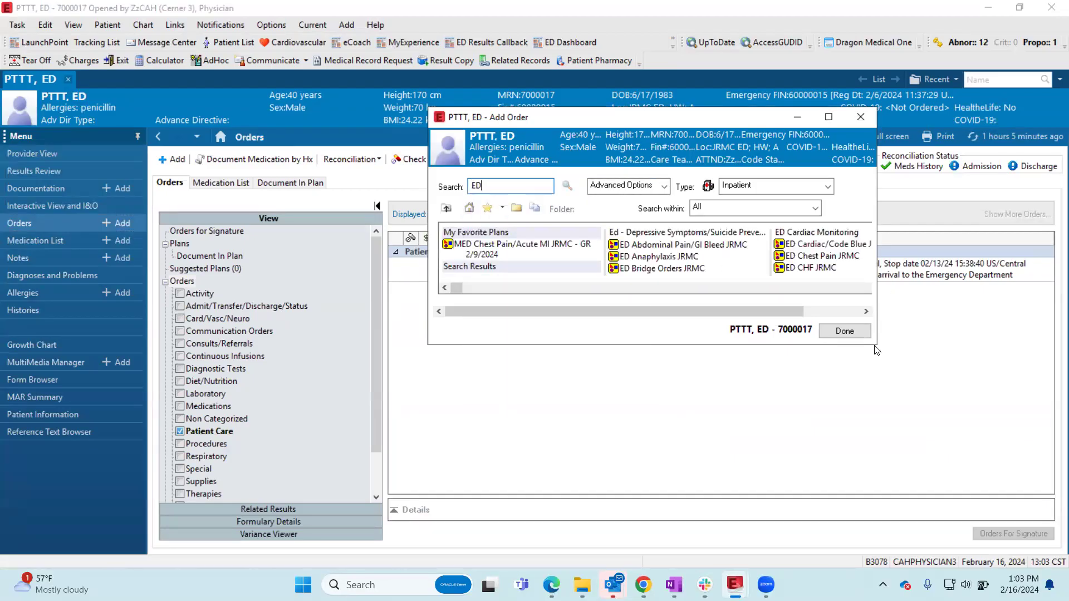
pyautogui.moveTo(874, 348); pyautogui.dragTo(1023, 504)
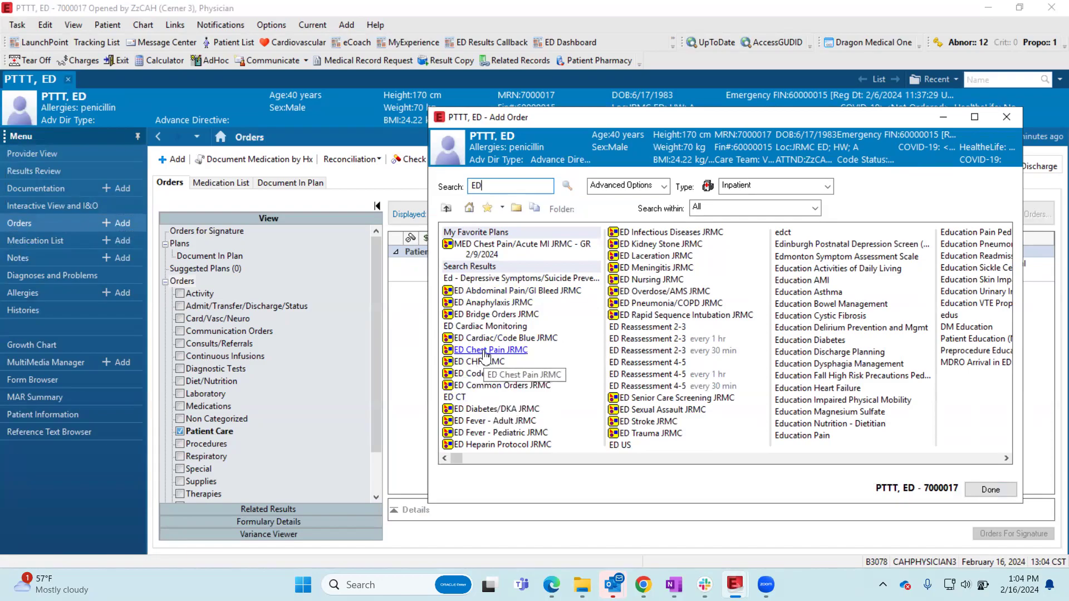
# - Add ED Chest Pain JRMC, ED Anaphylaxis JRMC and a second ED Chest Pain JRMC from the results, and close Add Order
pyautogui.click(485, 352)
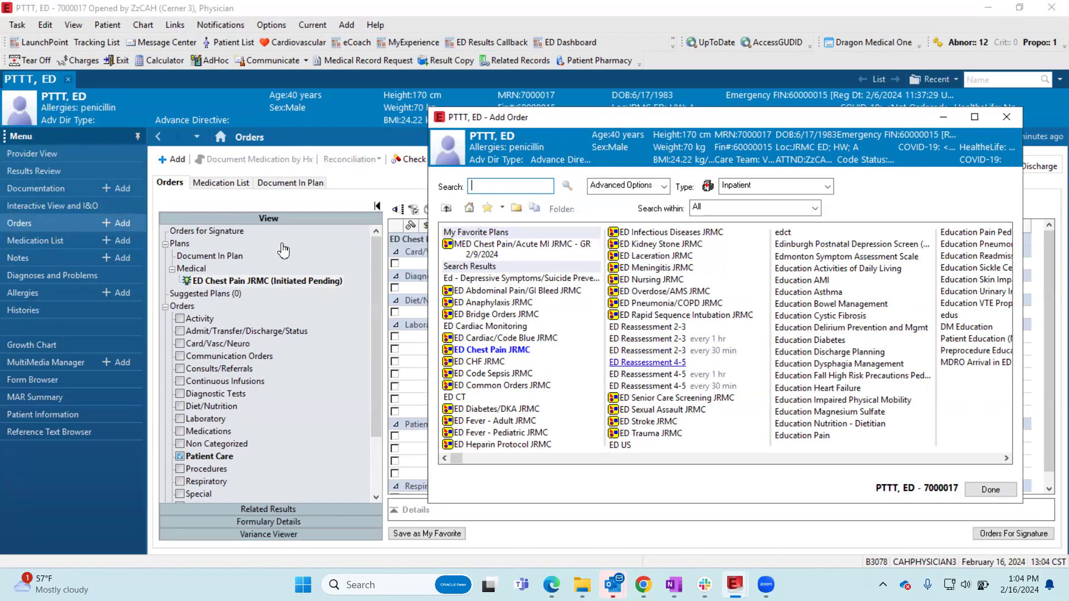
pyautogui.click(505, 302)
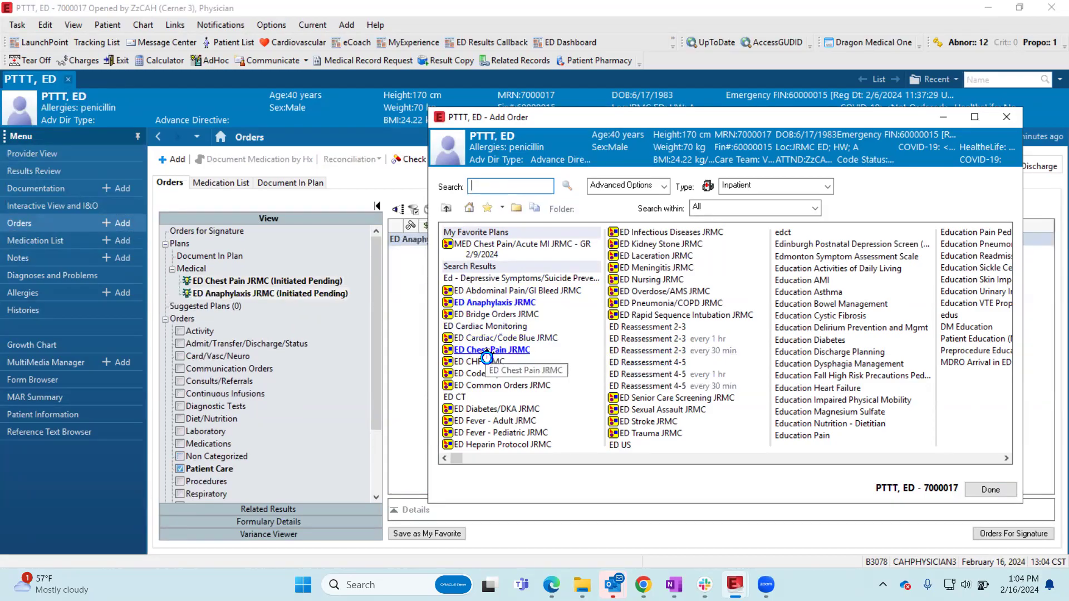
pyautogui.click(488, 350)
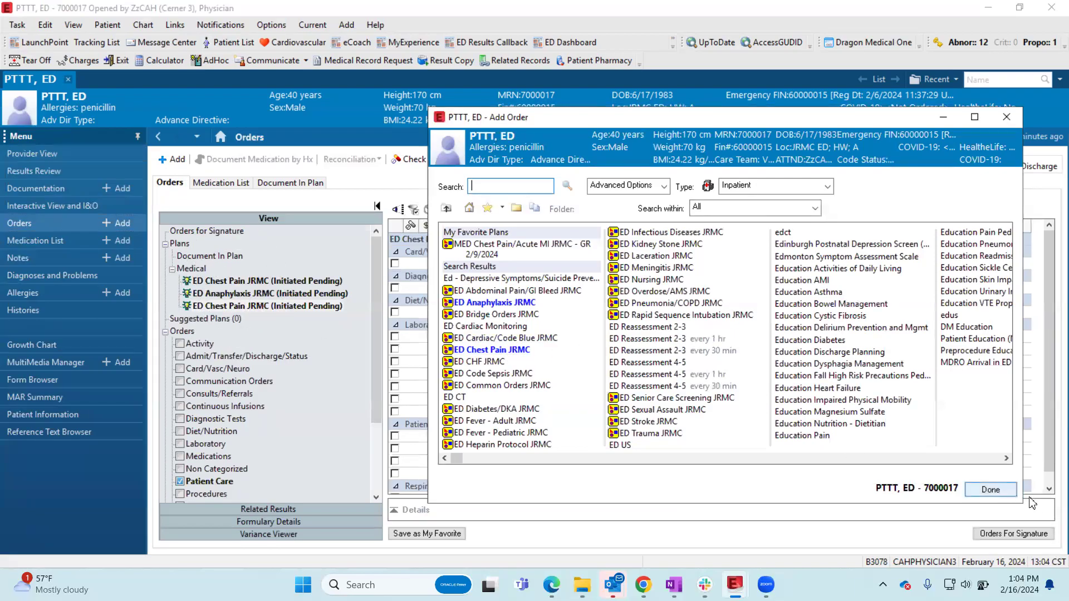
pyautogui.click(991, 490)
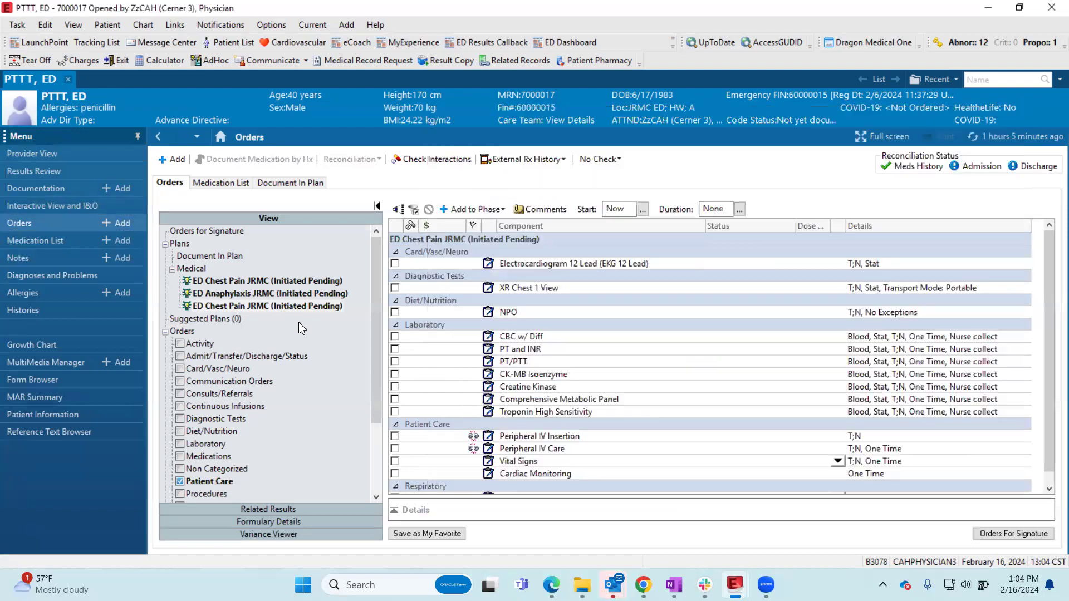
# - Remove the ED Anaphylaxis JRMC plan and the duplicate ED Chest Pain JRMC plan from the medical plans
pyautogui.rightClick(254, 296)
pyautogui.click(261, 302)
pyautogui.rightClick(245, 281)
pyautogui.click(277, 288)
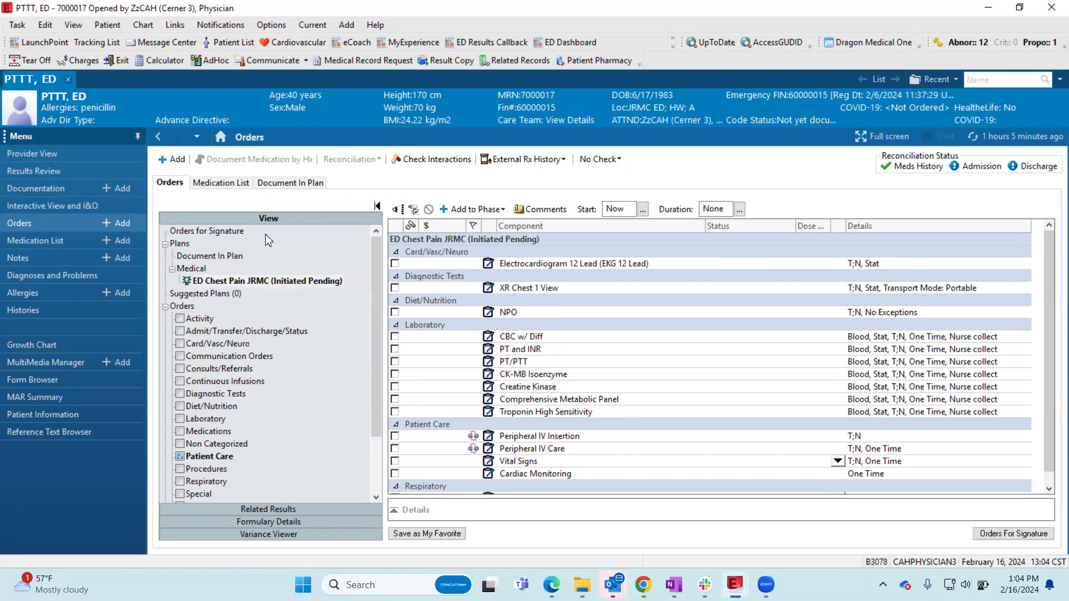
# - In ED Chest Pain JRMC, select Electrocardiogram 12 Lead, XR Chest 1 View, CBC w/ Diff, Comprehensive Metabolic Panel, PT and INR, and Vital Signs
pyautogui.click(258, 281)
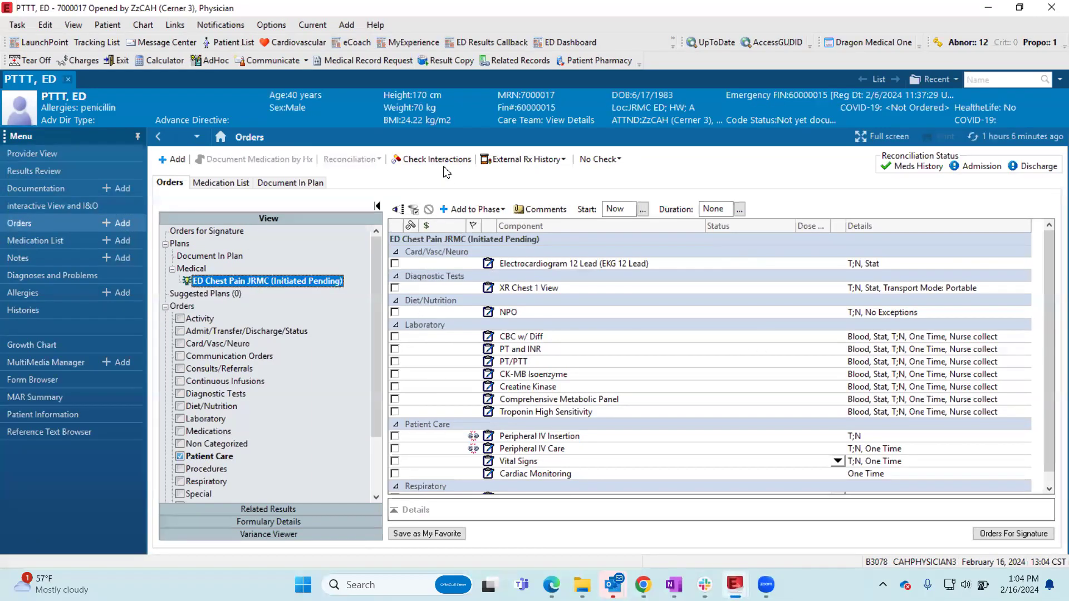
pyautogui.scroll(-1, 455, 247)
pyautogui.scroll(1, 492, 390)
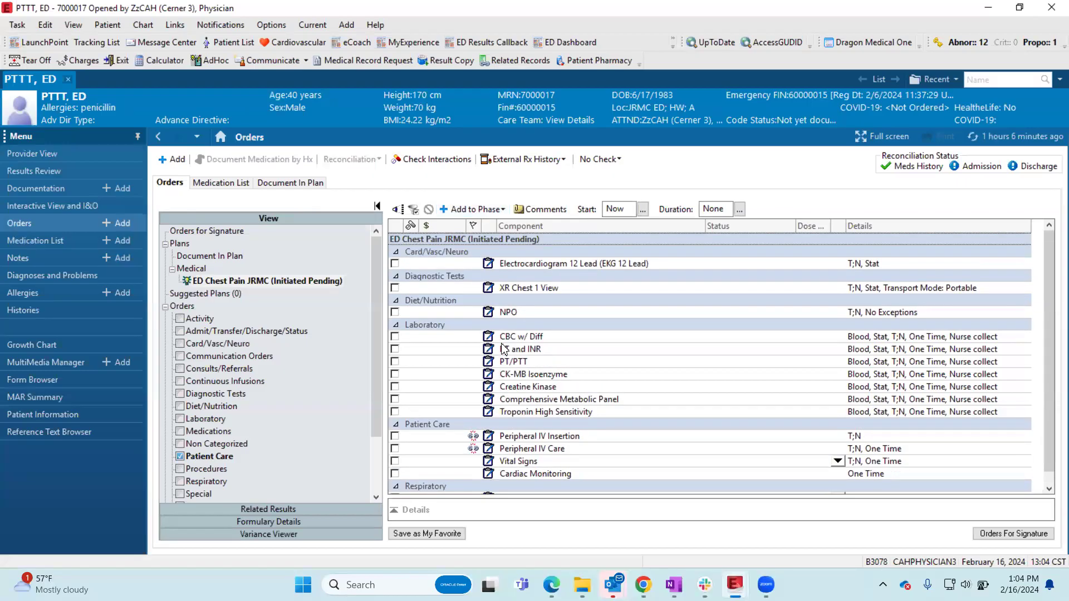
pyautogui.scroll(-1, 504, 349)
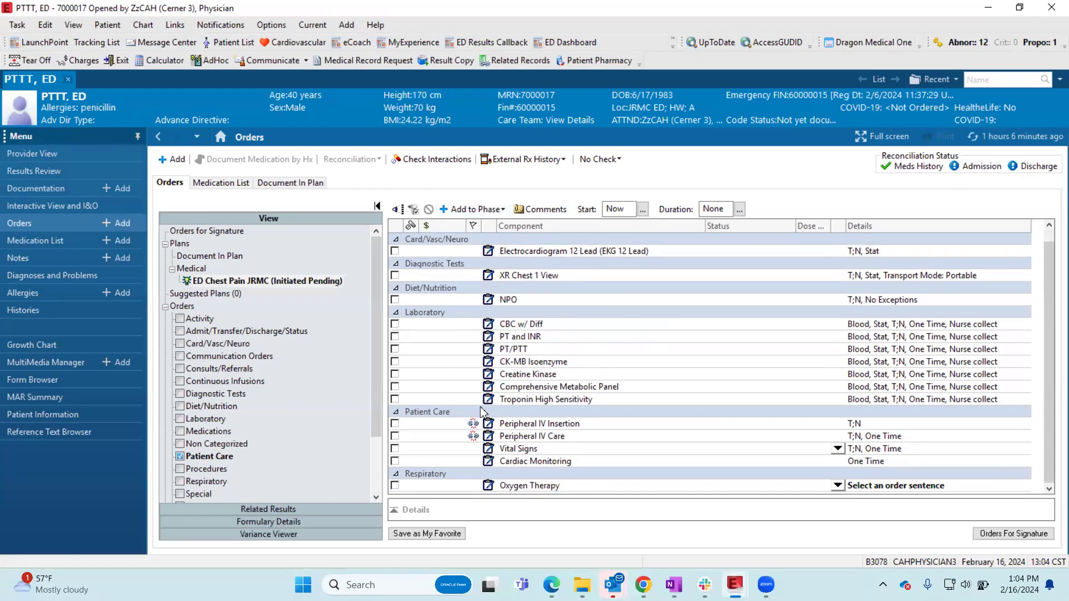
pyautogui.scroll(1, 493, 416)
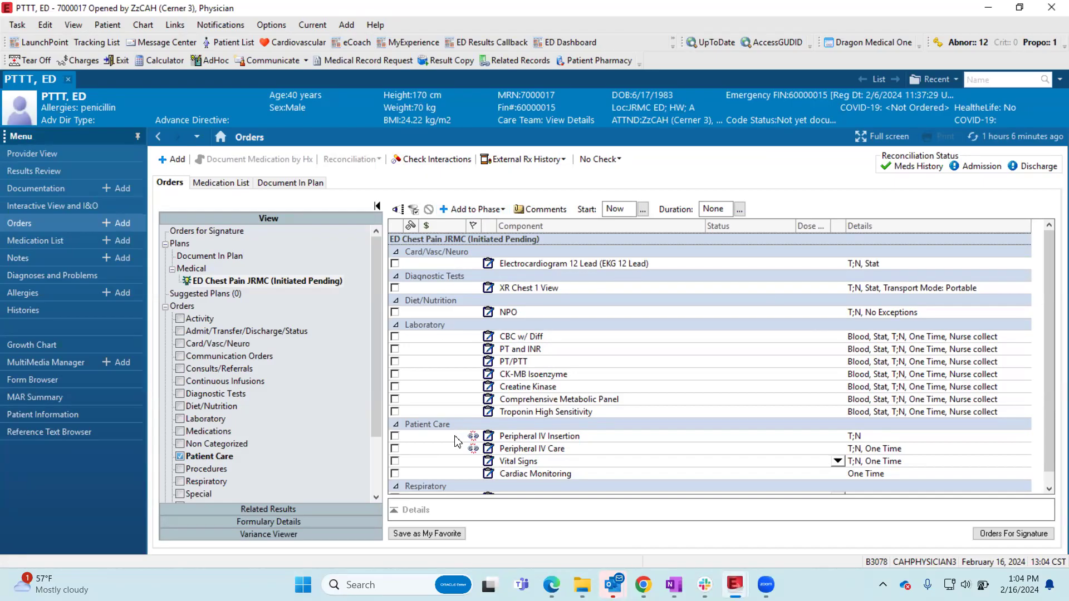
pyautogui.click(395, 263)
pyautogui.click(395, 288)
pyautogui.click(395, 336)
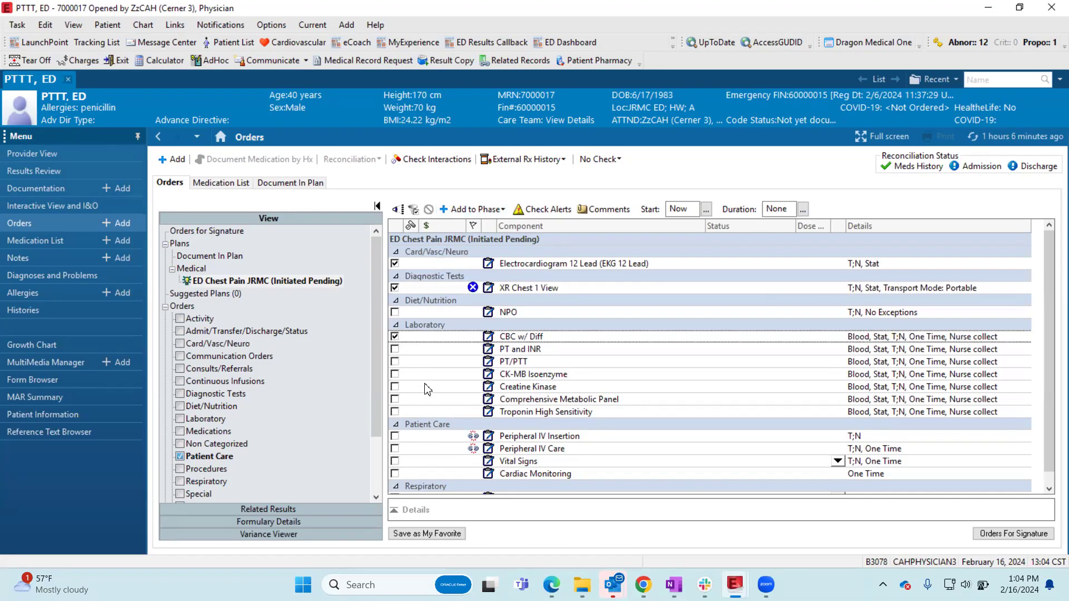
pyautogui.click(395, 400)
pyautogui.click(395, 349)
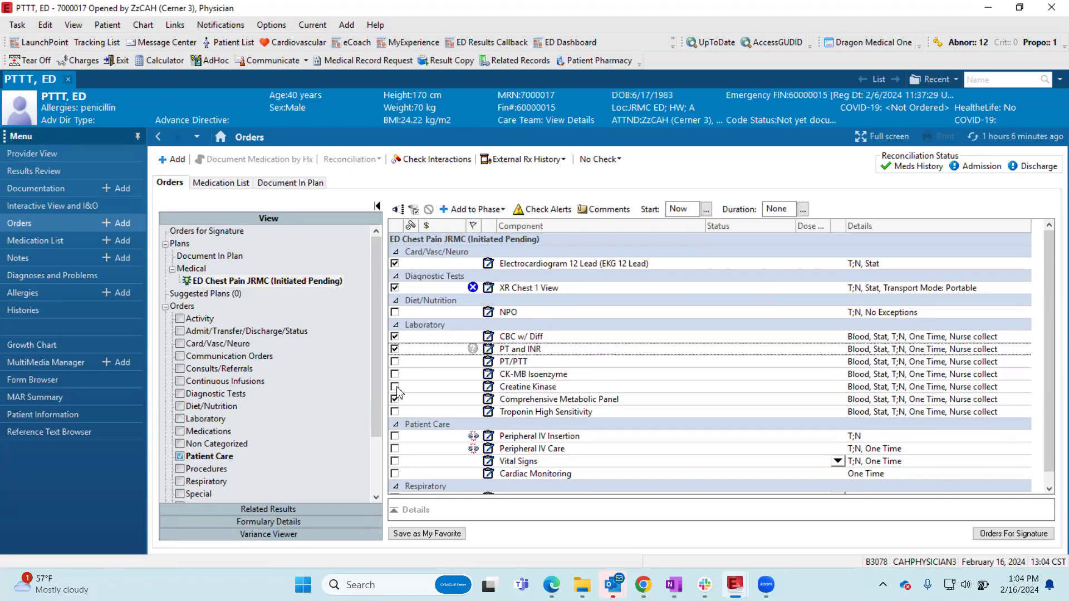
pyautogui.click(395, 461)
# - Try Oxygen Therapy with the order sentence "Stat, SpO2 goal 92% or greater, Nasal Cannula", view its details, and deselect it
pyautogui.click(395, 484)
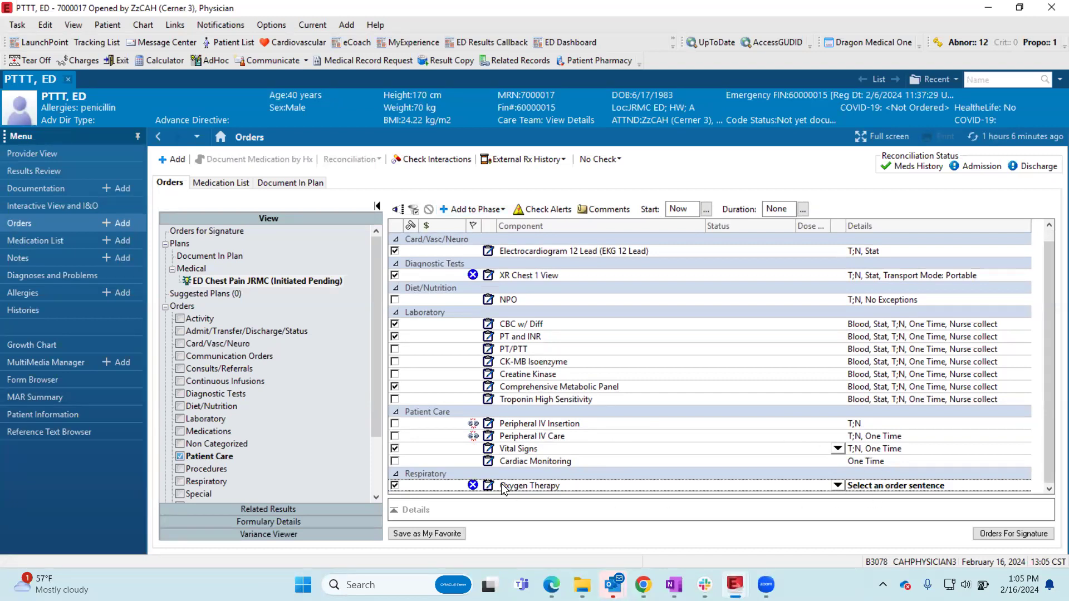
pyautogui.click(843, 487)
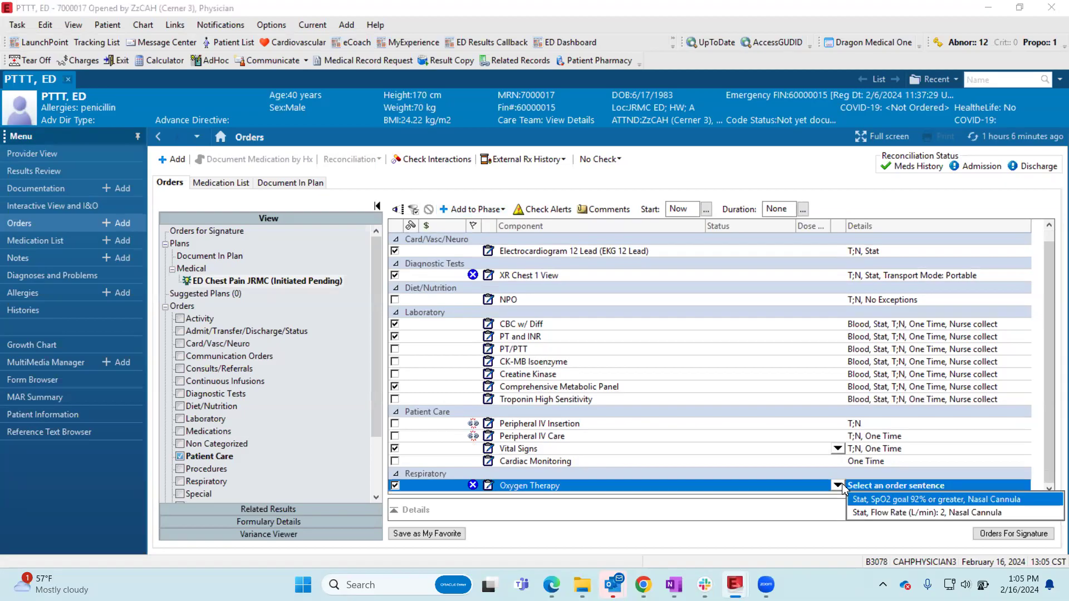
pyautogui.click(885, 501)
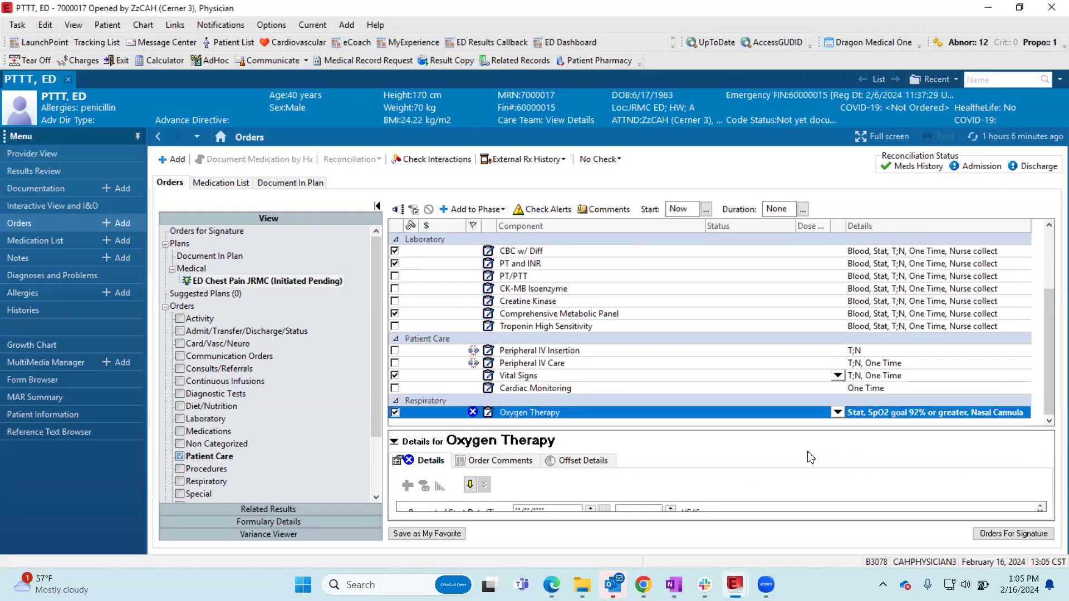
pyautogui.moveTo(677, 427); pyautogui.dragTo(682, 368)
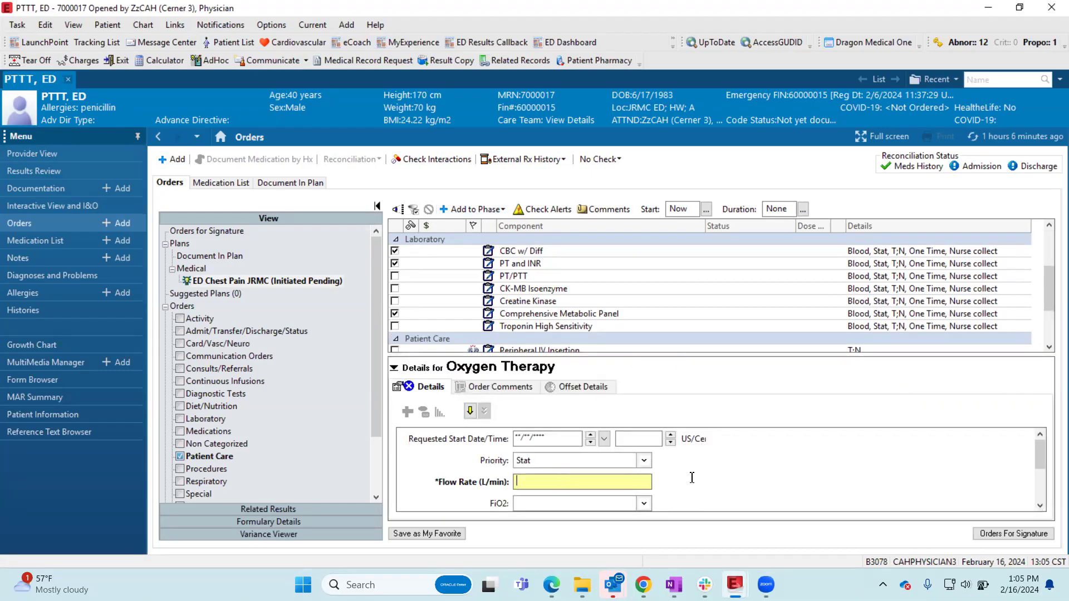
pyautogui.click(393, 368)
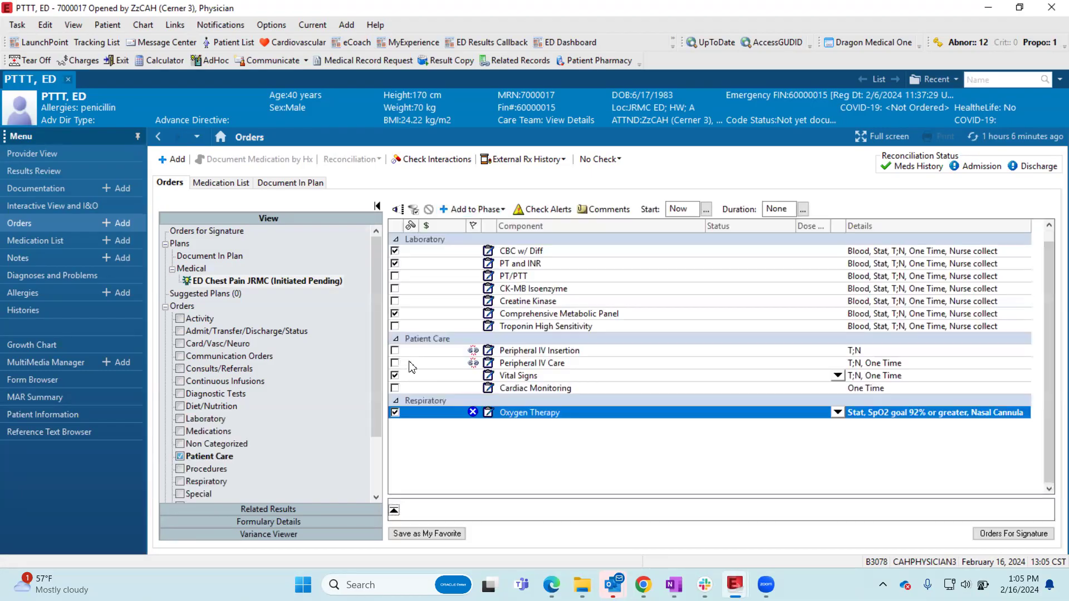
pyautogui.click(394, 413)
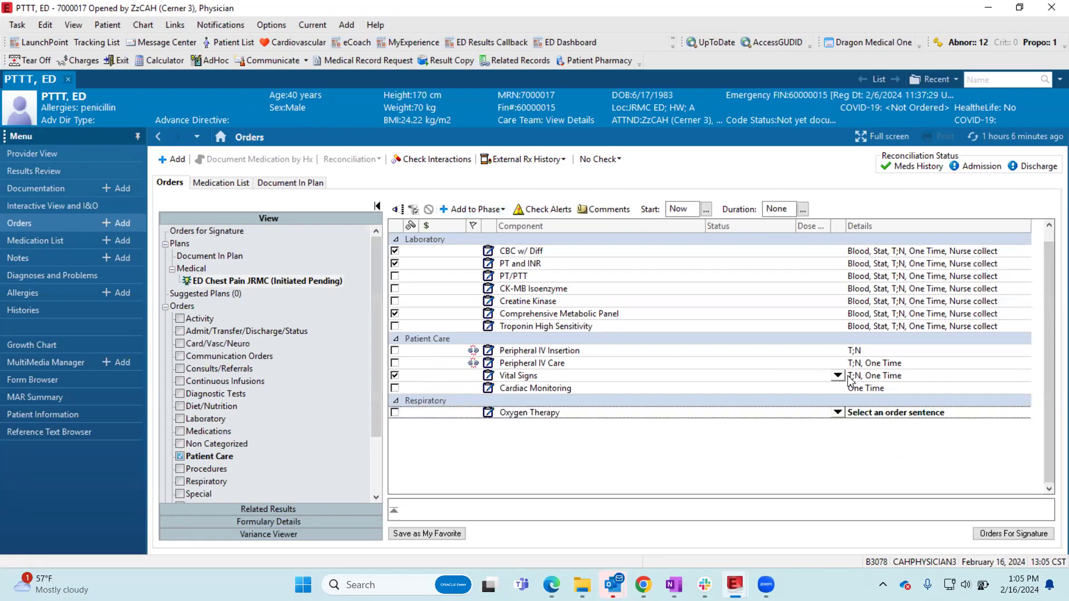
# - Set the Vital Signs order sentence to "T;N, every 15 min" and collapse its details
pyautogui.click(850, 379)
pyautogui.click(850, 379)
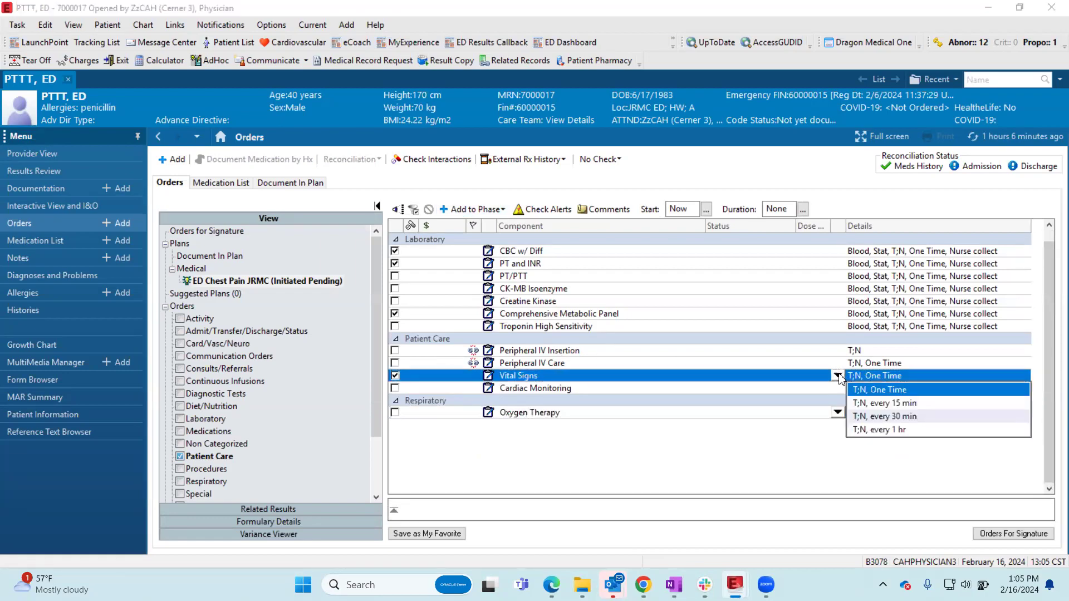
pyautogui.click(876, 404)
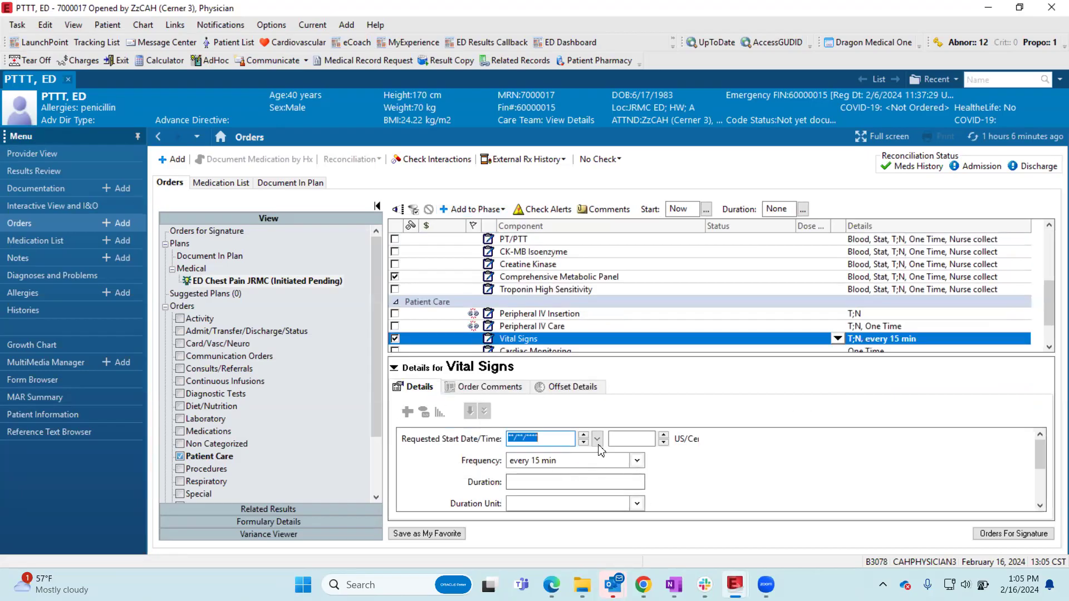
pyautogui.click(393, 368)
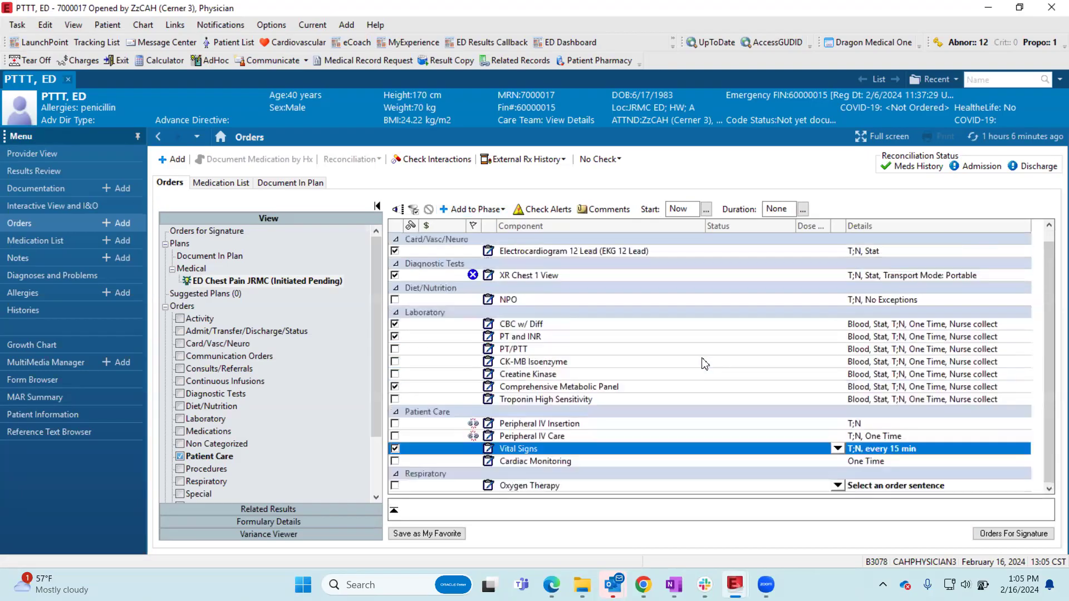
# - Modify the XR Chest 1 View order, entering "chest pain" as the reason for exam
pyautogui.scroll(1, 705, 364)
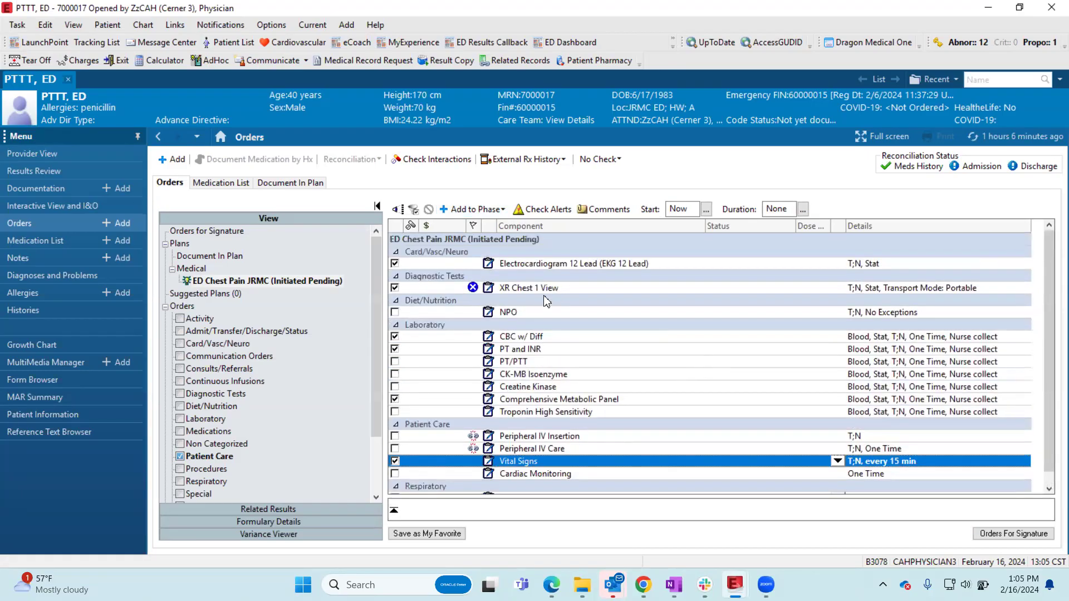
pyautogui.click(455, 290)
pyautogui.scroll(-1, 590, 374)
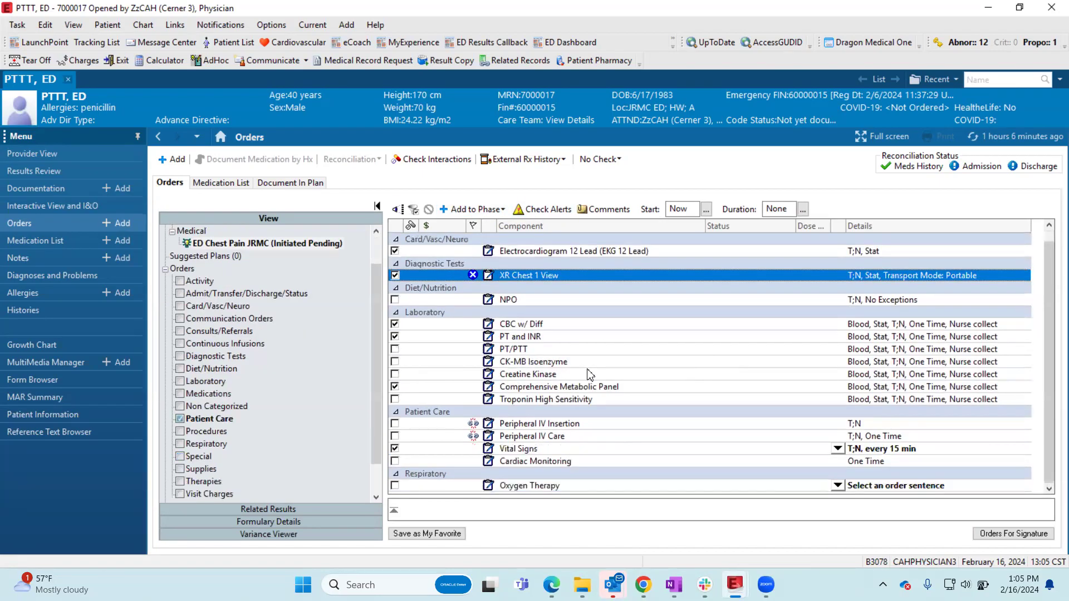
pyautogui.scroll(1, 590, 367)
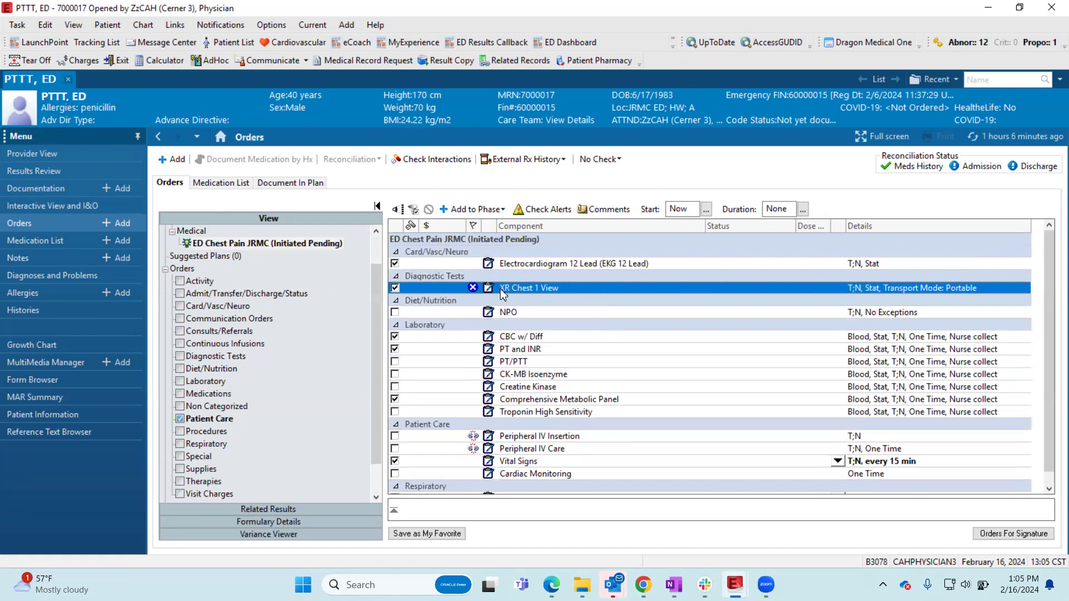
pyautogui.rightClick(535, 285)
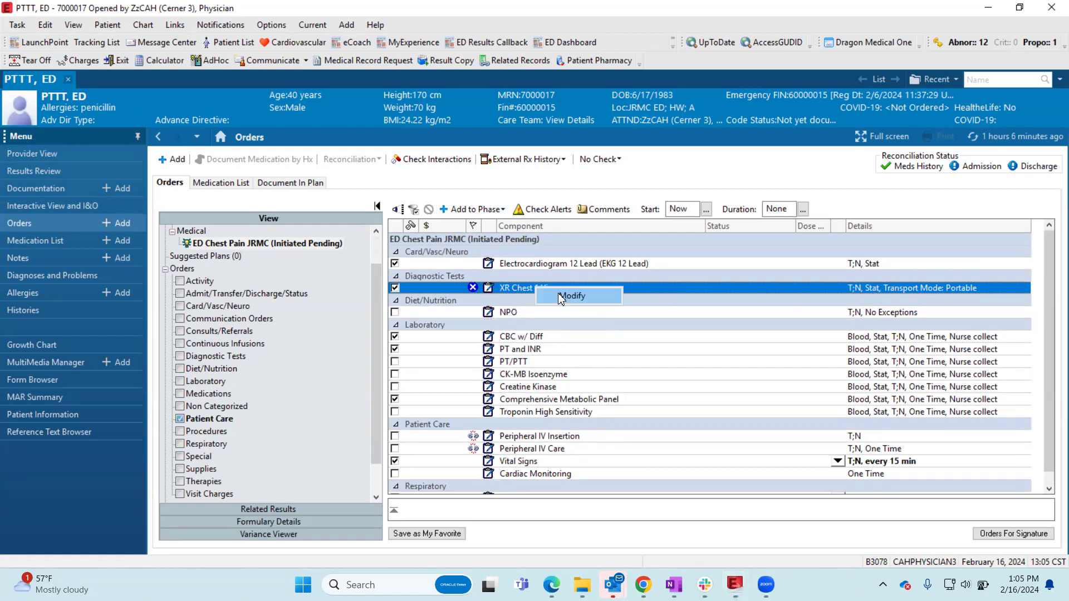
pyautogui.click(558, 293)
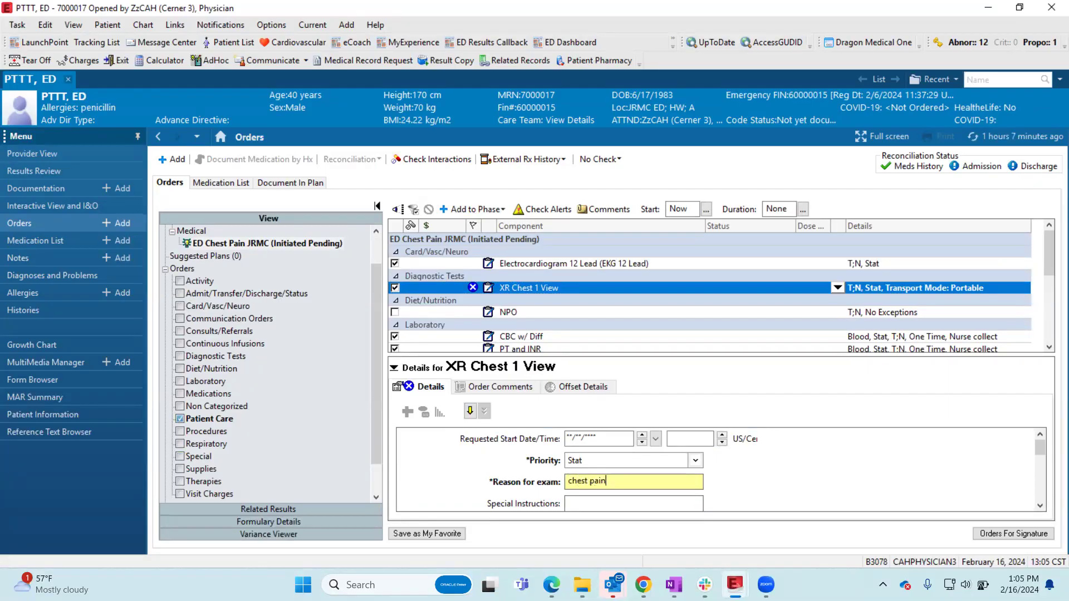
pyautogui.click(636, 327)
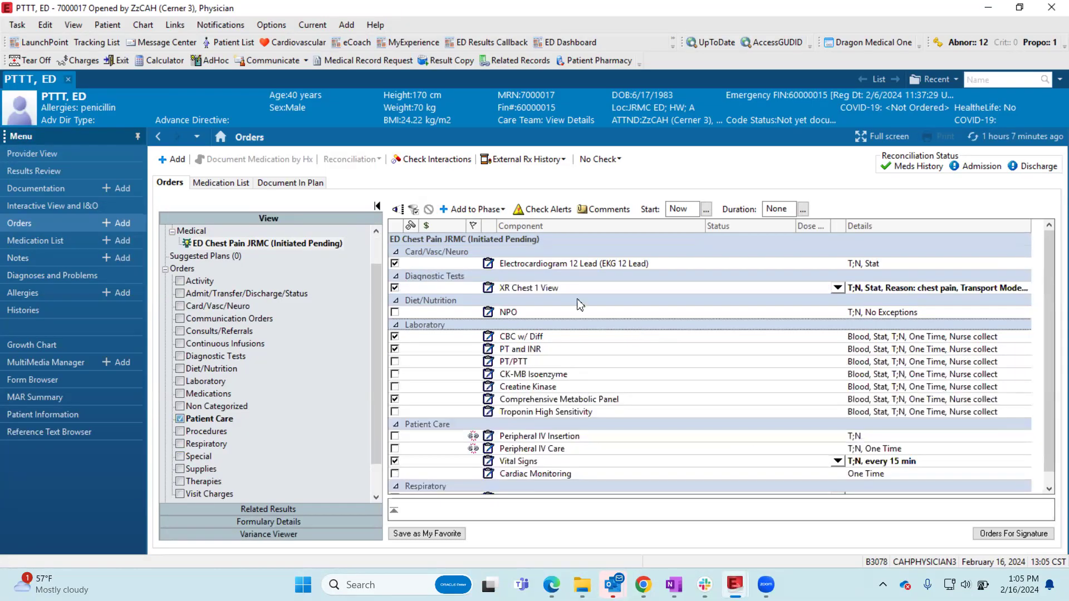
pyautogui.press('ctrl')
pyautogui.press('ctrl')
pyautogui.press('ctrl')
pyautogui.press('ctrl')
pyautogui.scroll(-1, 651, 429)
pyautogui.scroll(1, 566, 437)
pyautogui.scroll(-1, 647, 396)
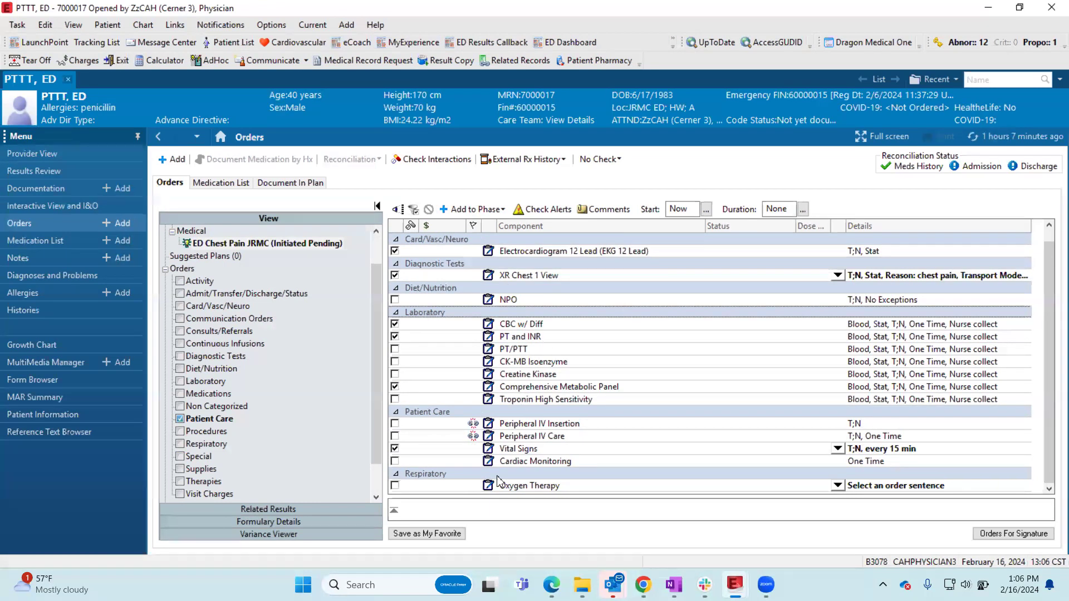
# - Save the customized plan as a favorite named "ED Chest Pain JRMC - GR"
pyautogui.click(451, 534)
pyautogui.click(451, 534)
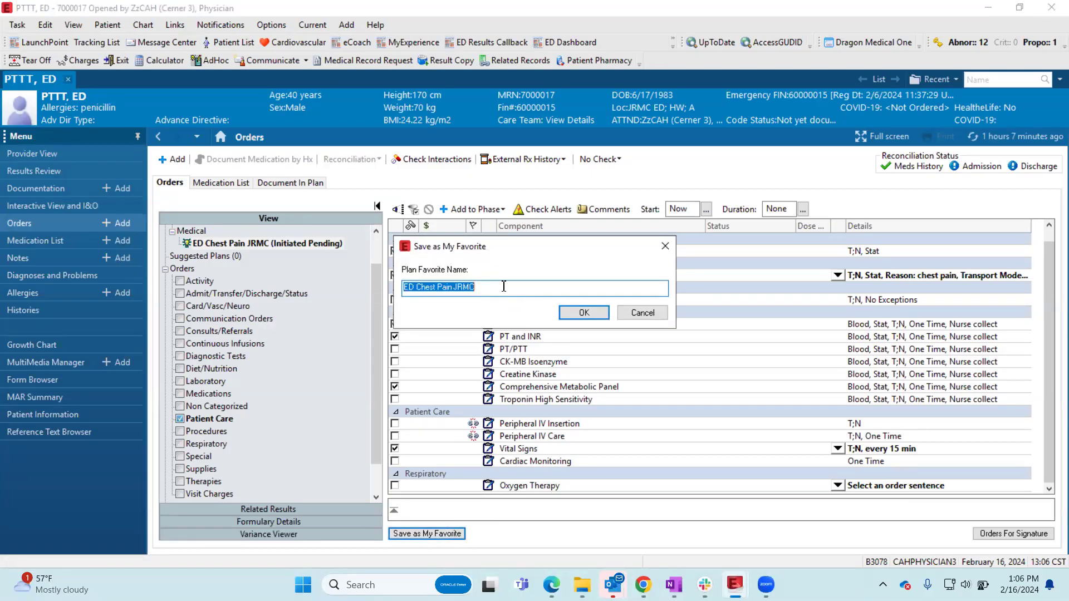
pyautogui.click(504, 286)
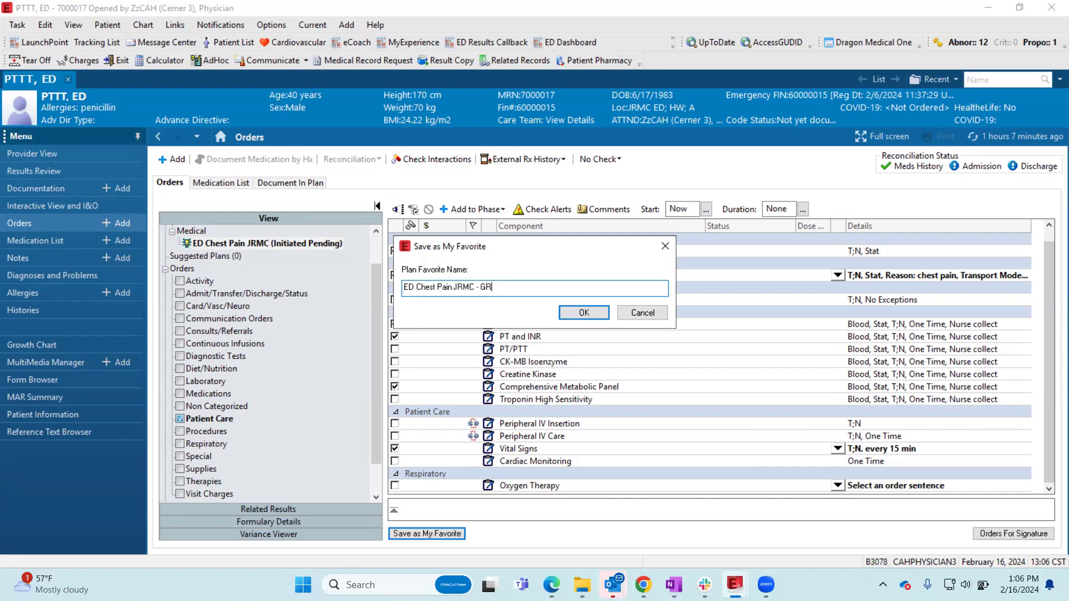
pyautogui.click(584, 314)
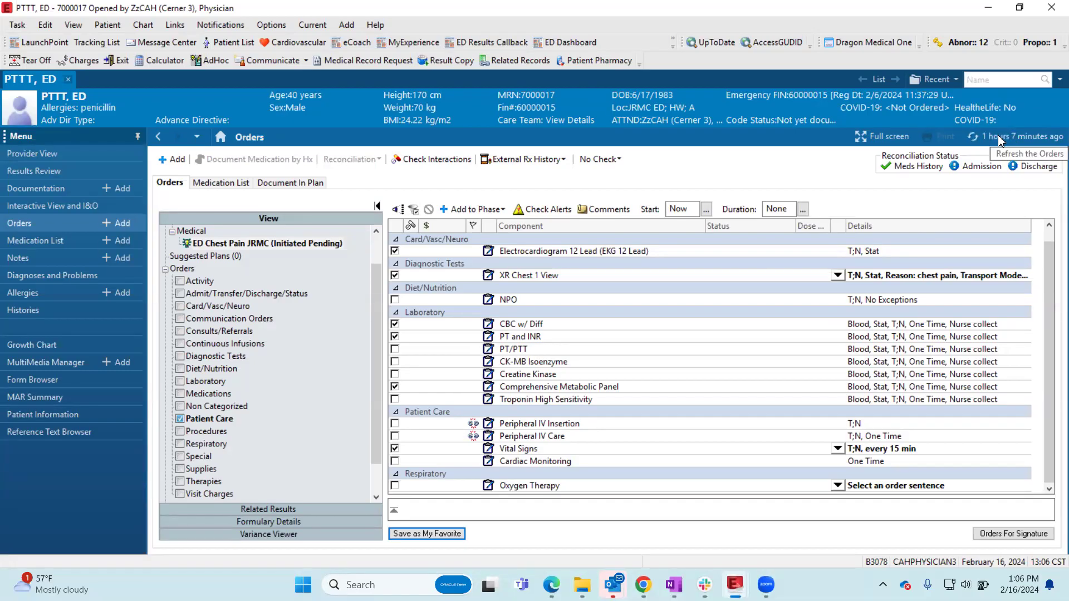
# - Refresh the orders and discard the unsigned ED Chest Pain JRMC plan
pyautogui.click(998, 140)
pyautogui.click(571, 340)
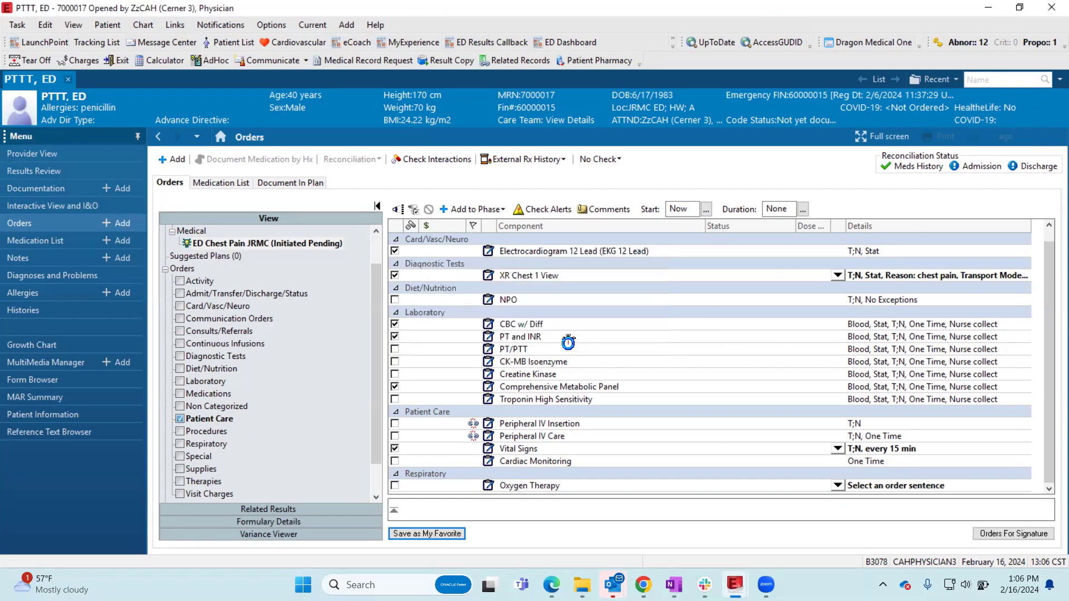
# - Add the ED Chest Pain JRMC - GR plan to the patient's orders from the My Favorite Plans folder
pyautogui.click(172, 159)
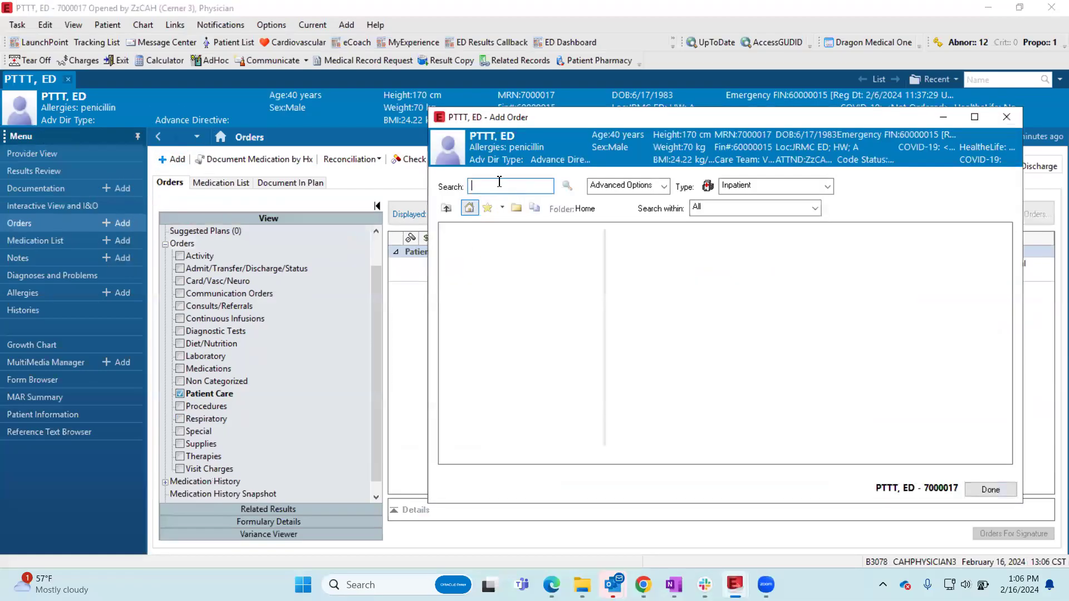
pyautogui.click(487, 208)
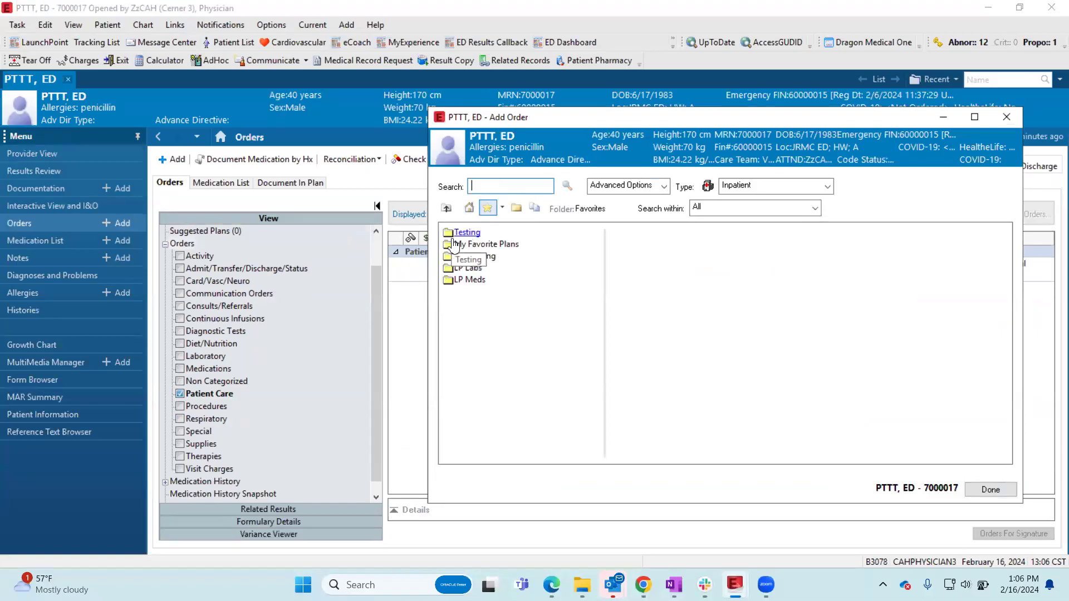
pyautogui.click(482, 247)
pyautogui.click(489, 233)
pyautogui.click(993, 488)
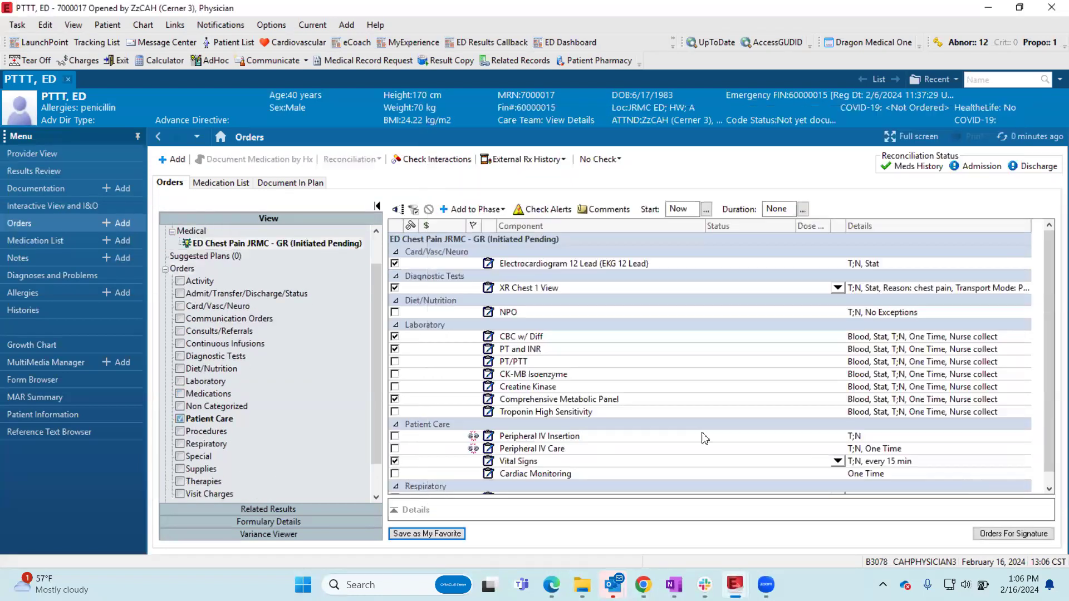
pyautogui.scroll(-1, 445, 293)
pyautogui.scroll(1, 448, 302)
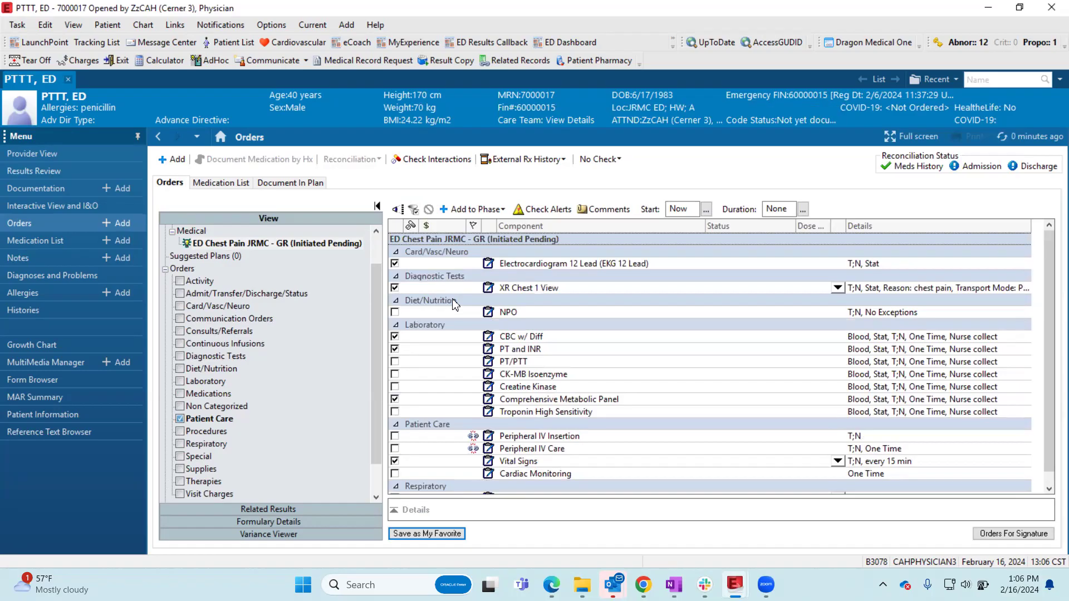
# - Deselect CBC w/ Diff and select CK-MB Isoenzyme in the plan's laboratory orders
pyautogui.click(394, 336)
pyautogui.click(395, 374)
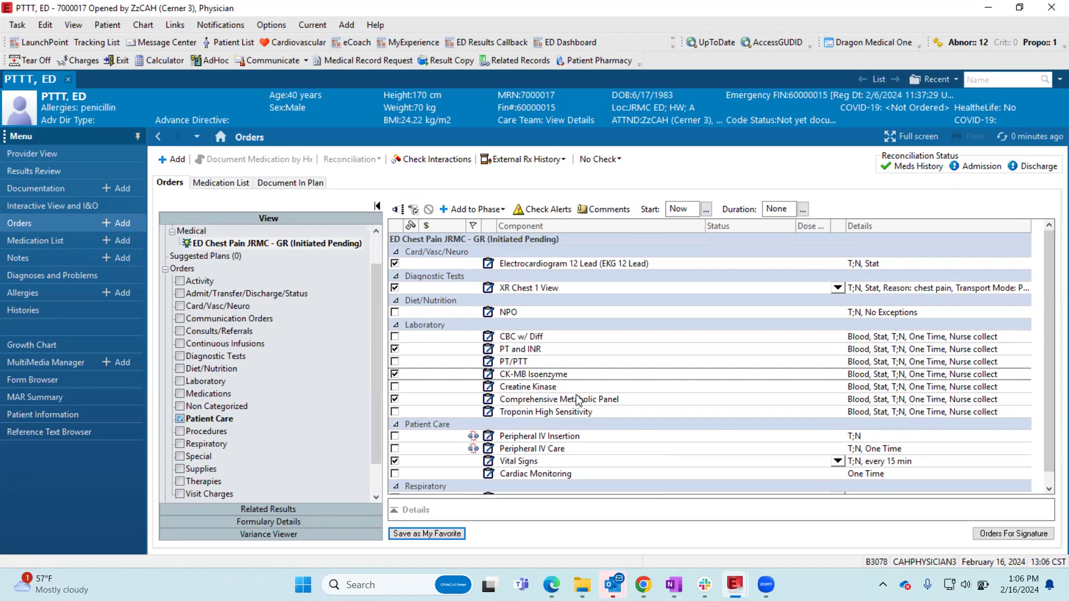
pyautogui.scroll(-1, 581, 401)
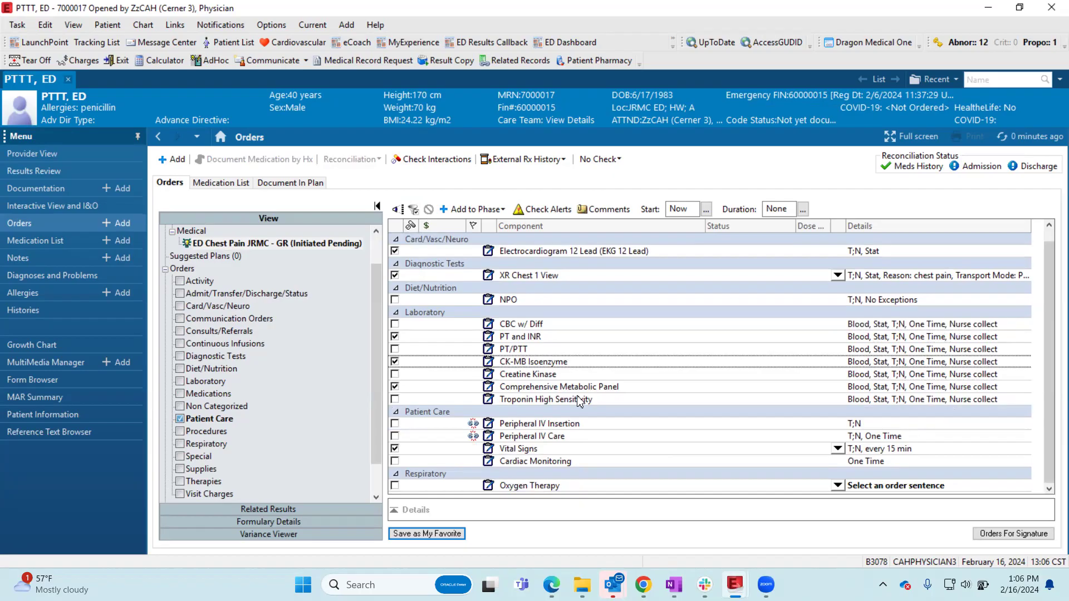
# - Search for aspirin and add the Aspirin Low Dose order to the plan's phase
pyautogui.click(459, 211)
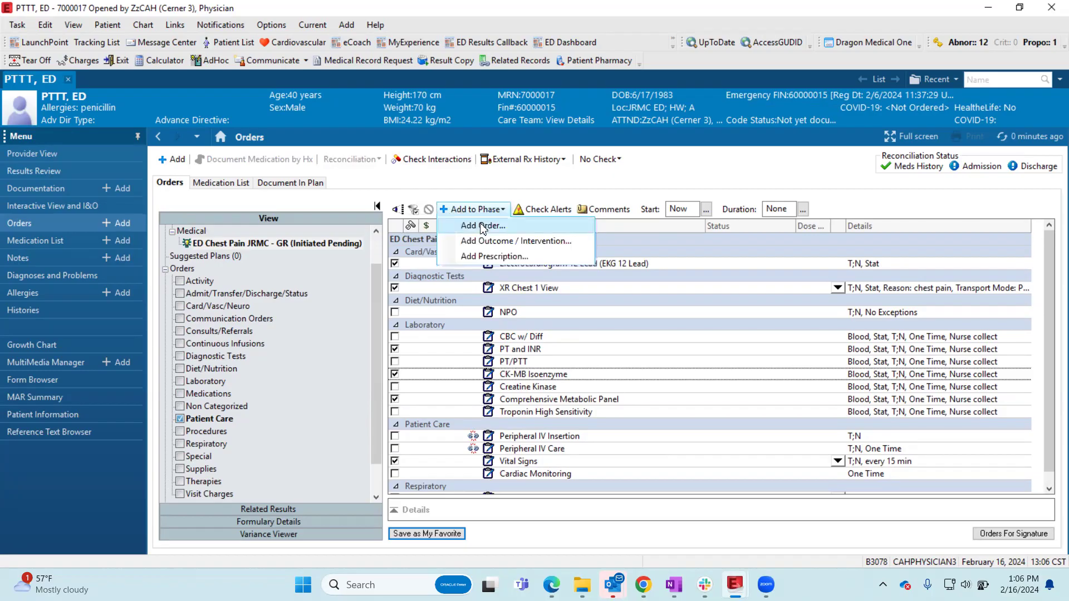
pyautogui.click(482, 226)
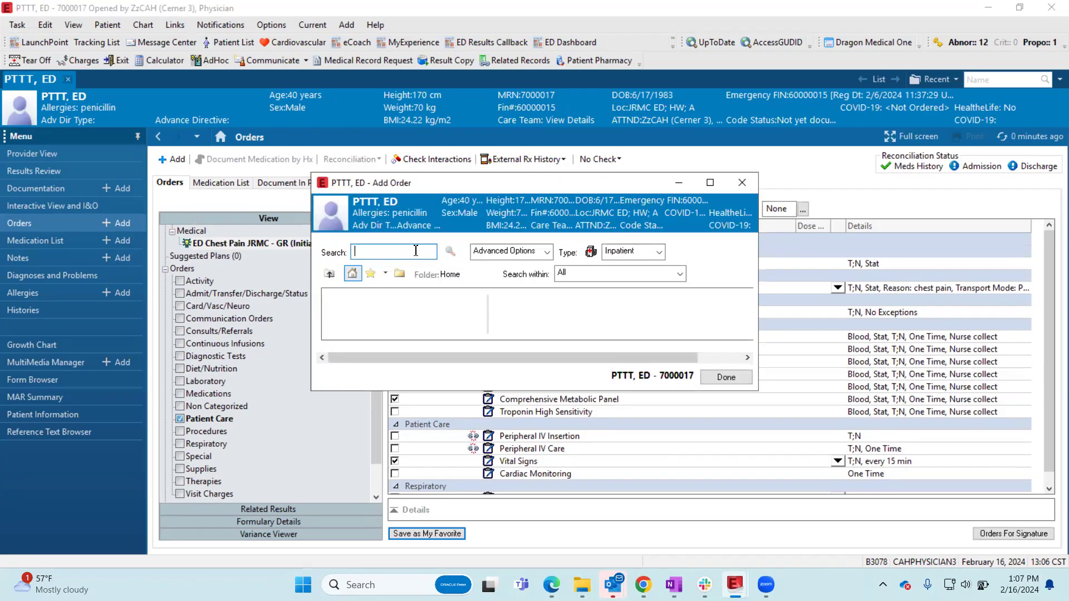
pyautogui.write('Tylenol')
pyautogui.moveTo(400, 246); pyautogui.dragTo(306, 237)
pyautogui.write('asirin')
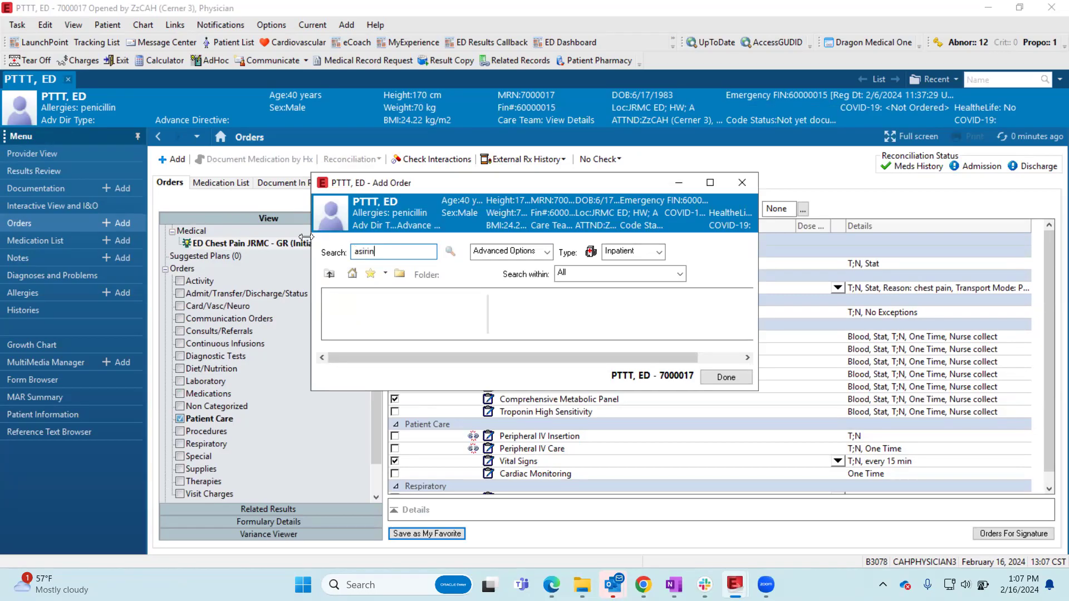
pyautogui.write('pr')
pyautogui.click(341, 323)
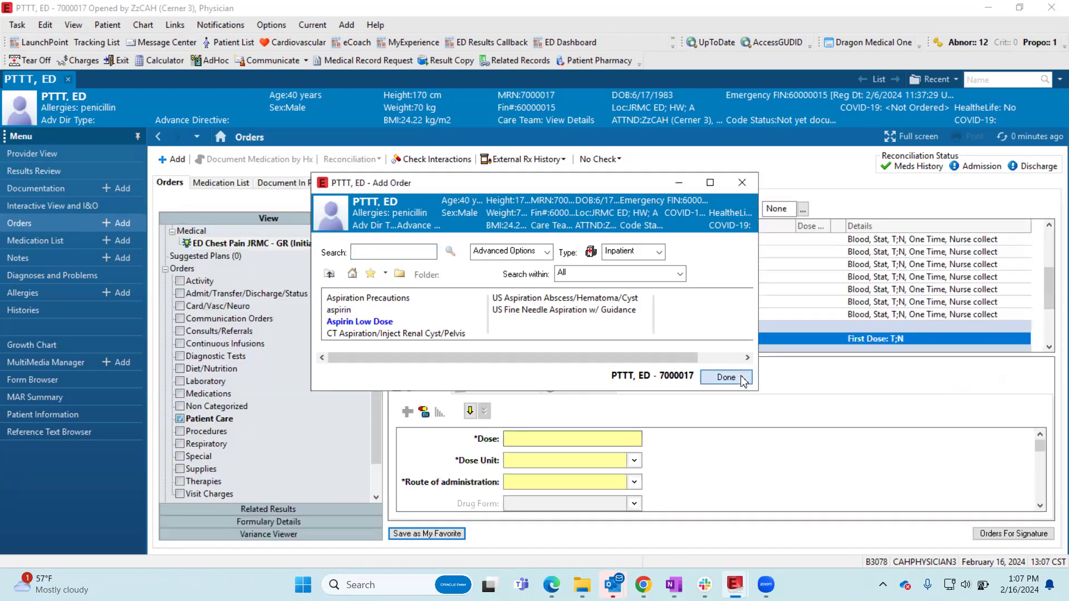
pyautogui.click(726, 377)
# - Add a D-Dimer order to the plan's phase
pyautogui.click(494, 209)
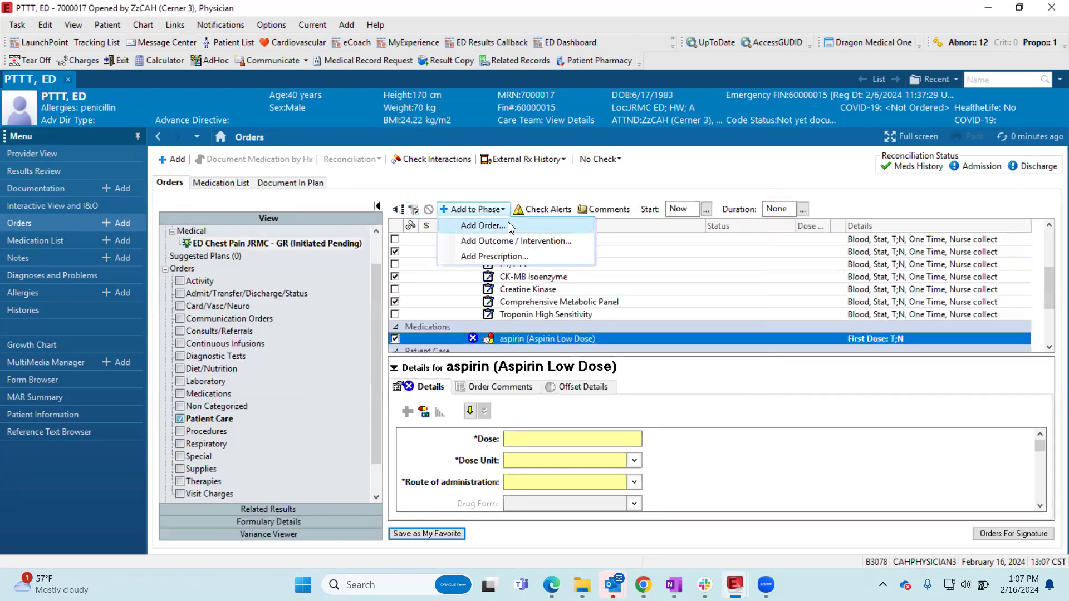
pyautogui.click(470, 223)
pyautogui.write('d-dimer')
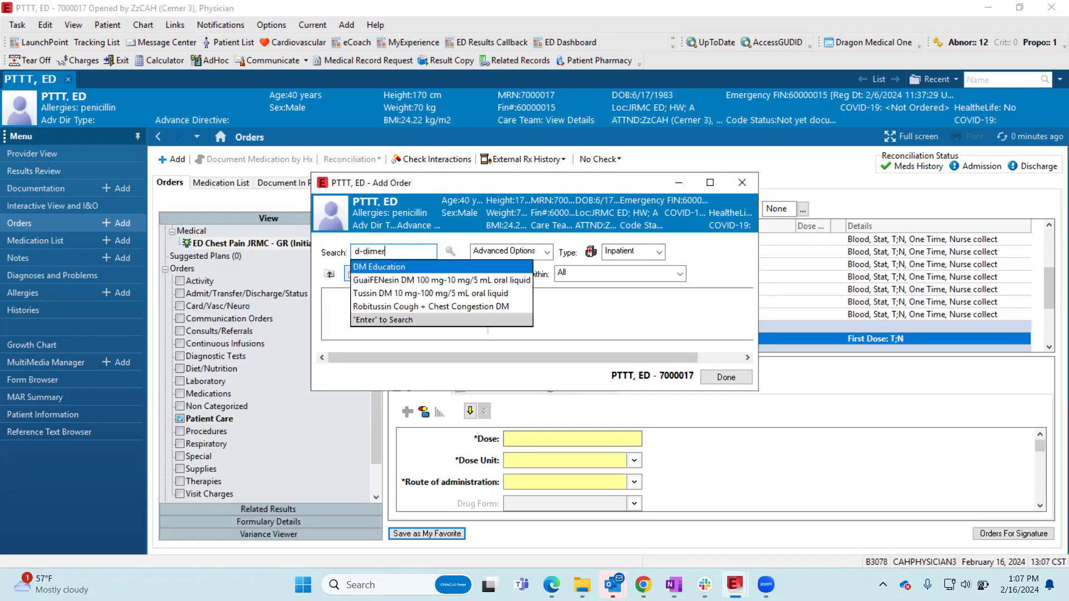
pyautogui.click(390, 266)
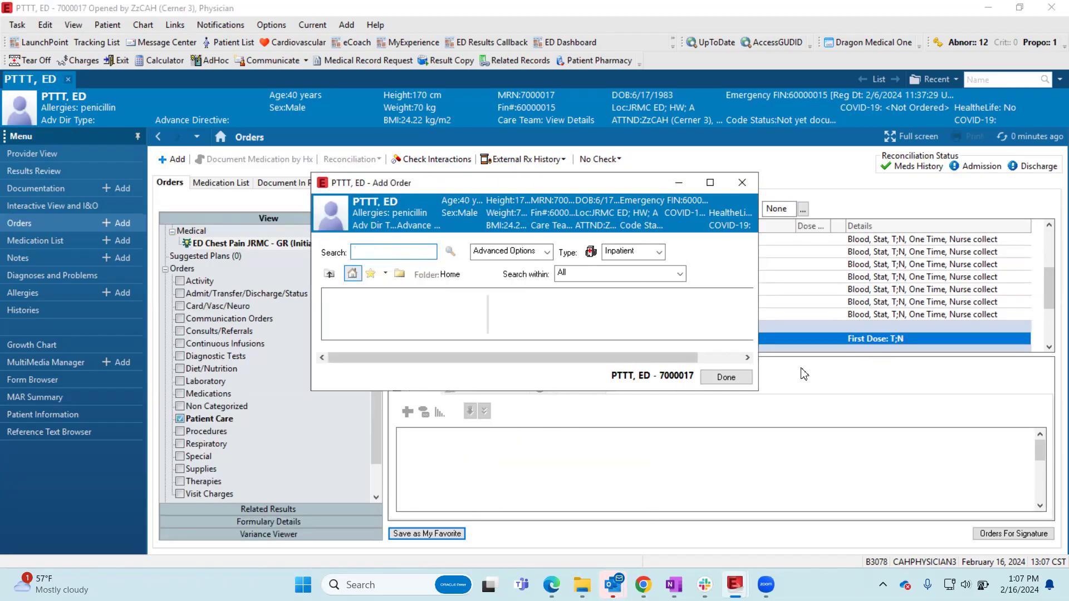
pyautogui.click(727, 378)
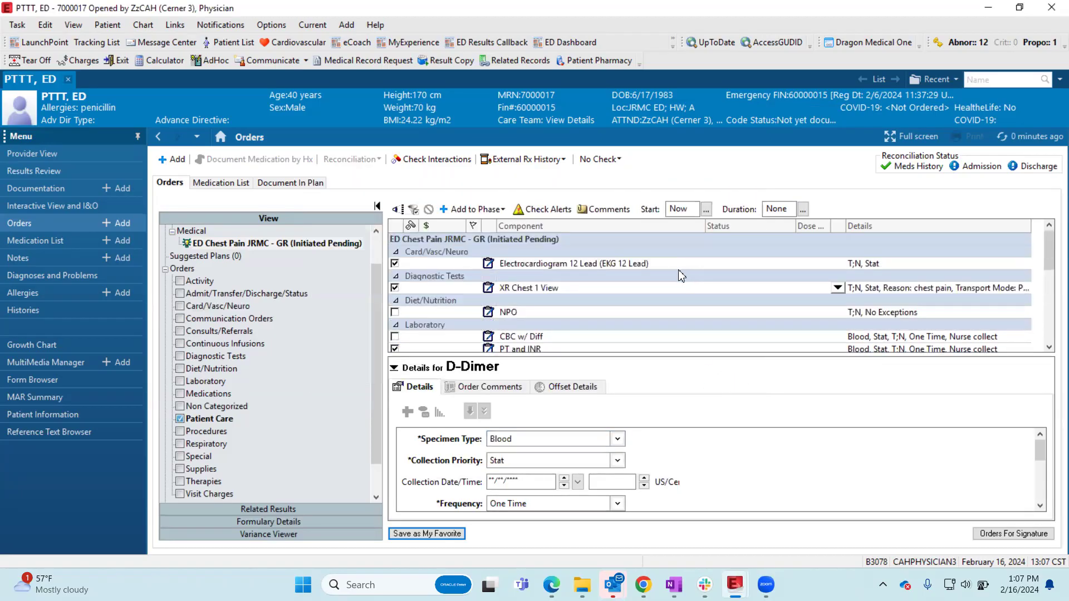
pyautogui.scroll(-1, 676, 279)
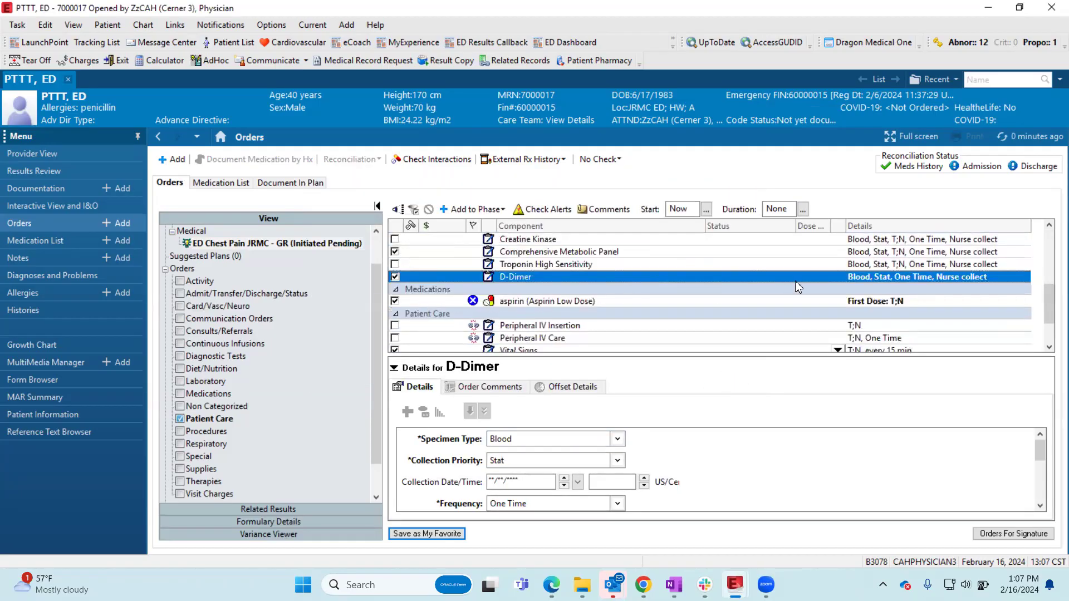
pyautogui.scroll(4, 625, 301)
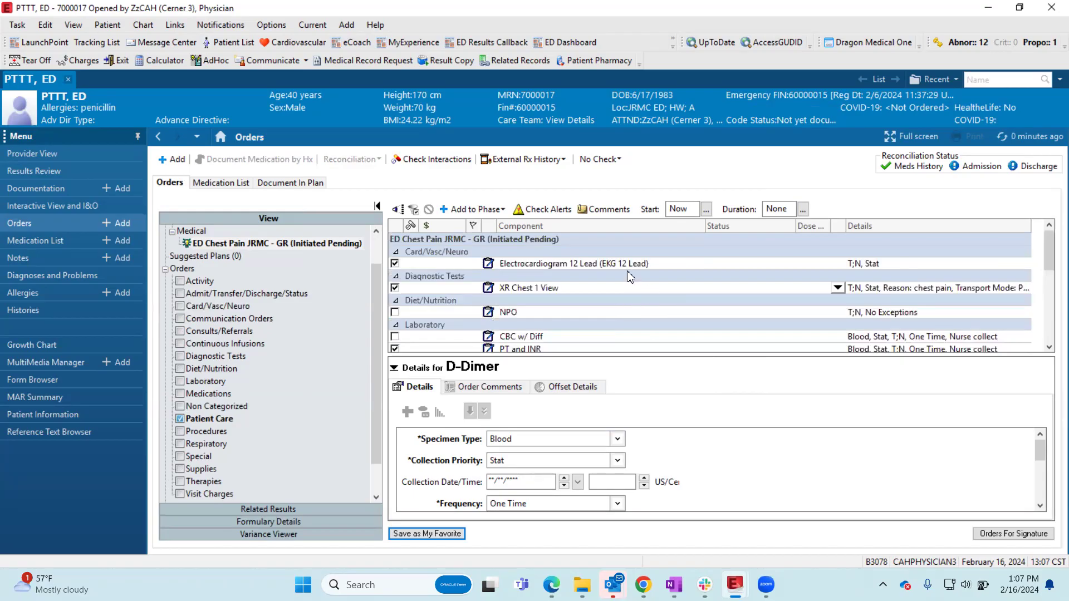
# - Save the modified plan as a favorite under the name "ED Chest Pain JRMC - GR", overwriting the existing favorite
pyautogui.click(438, 535)
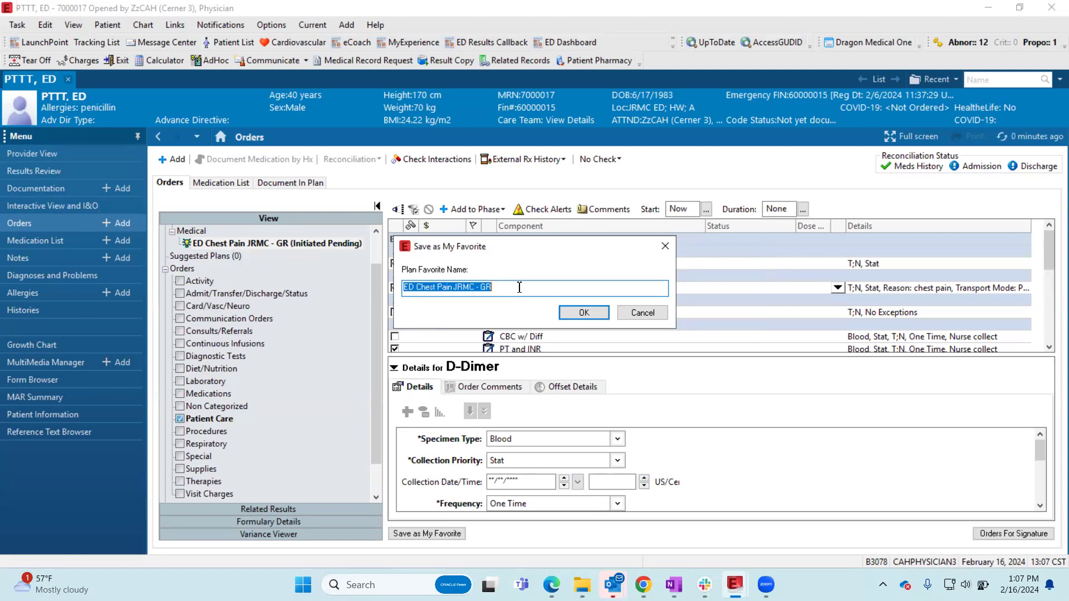
pyautogui.click(588, 315)
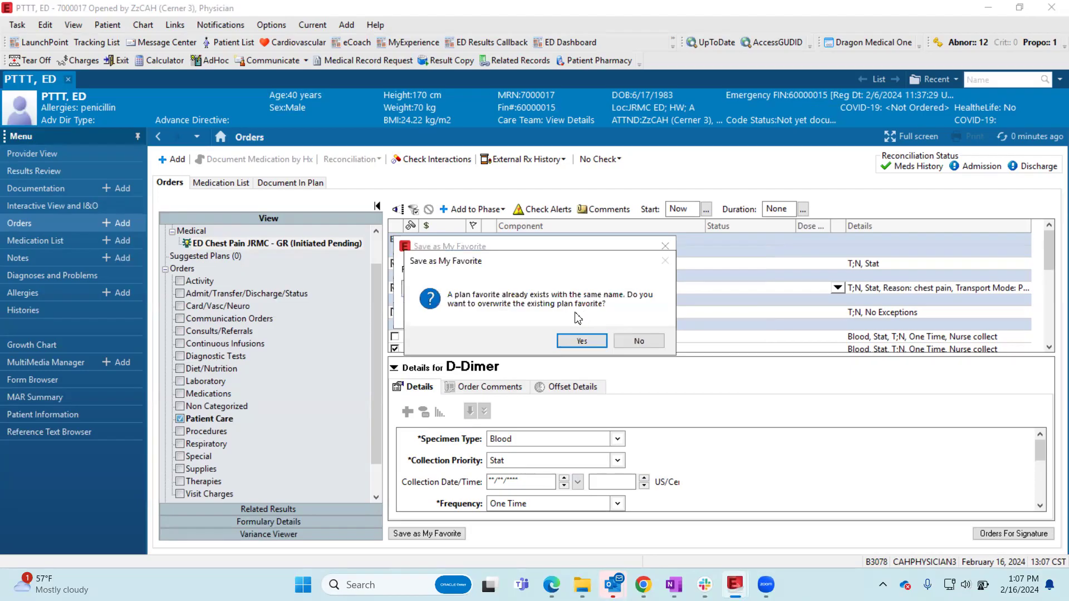
pyautogui.click(591, 345)
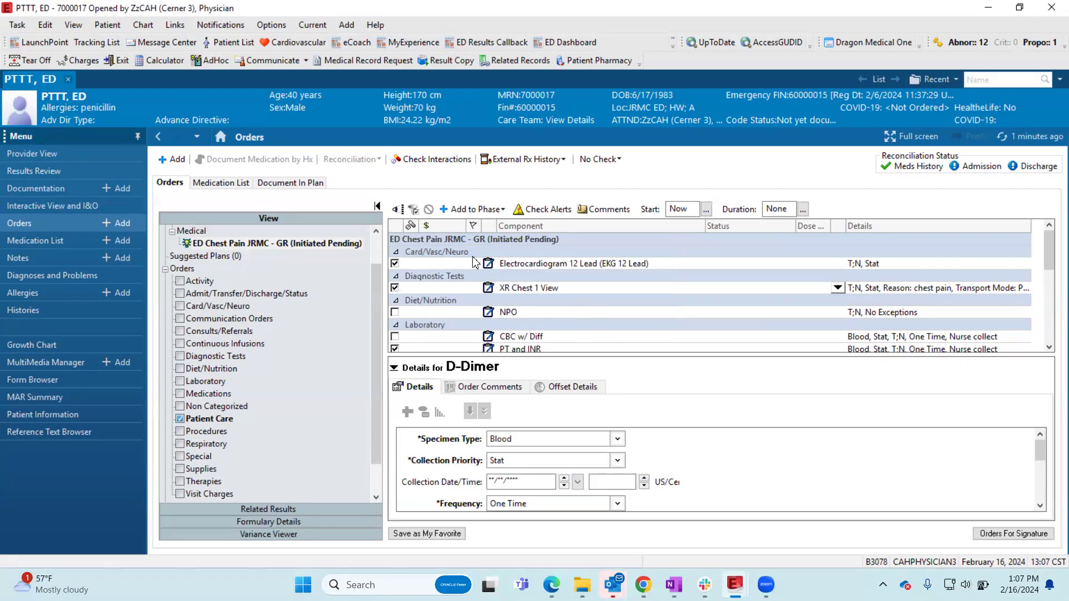
# - Refresh the orders to discard the unsigned plan, and add ED Chest Pain JRMC - GR again from My Favorite Plans
pyautogui.click(1016, 135)
pyautogui.click(572, 345)
pyautogui.click(167, 159)
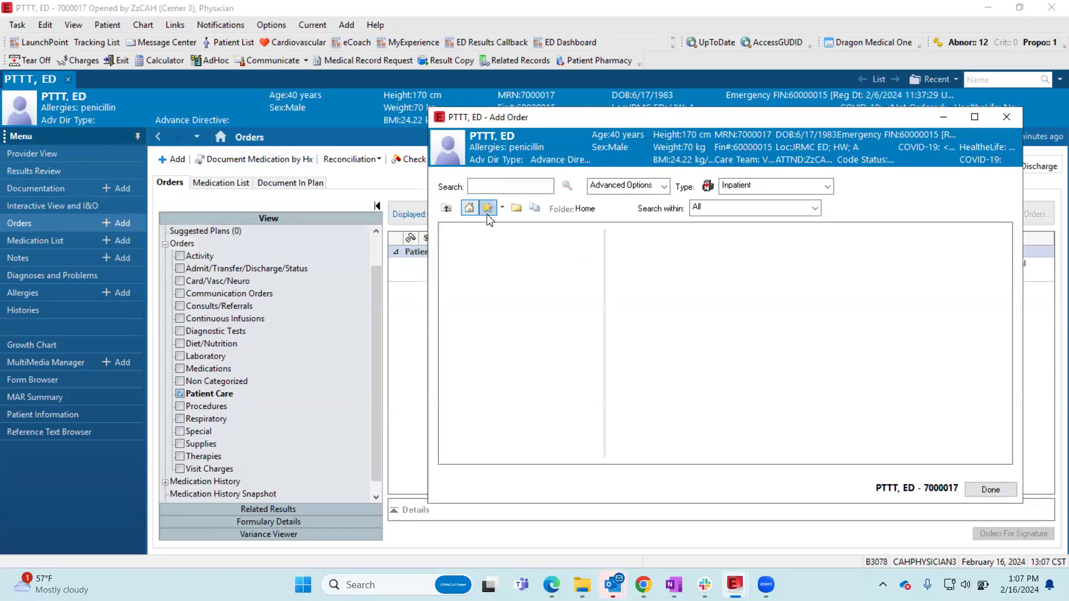
pyautogui.click(487, 208)
pyautogui.click(471, 245)
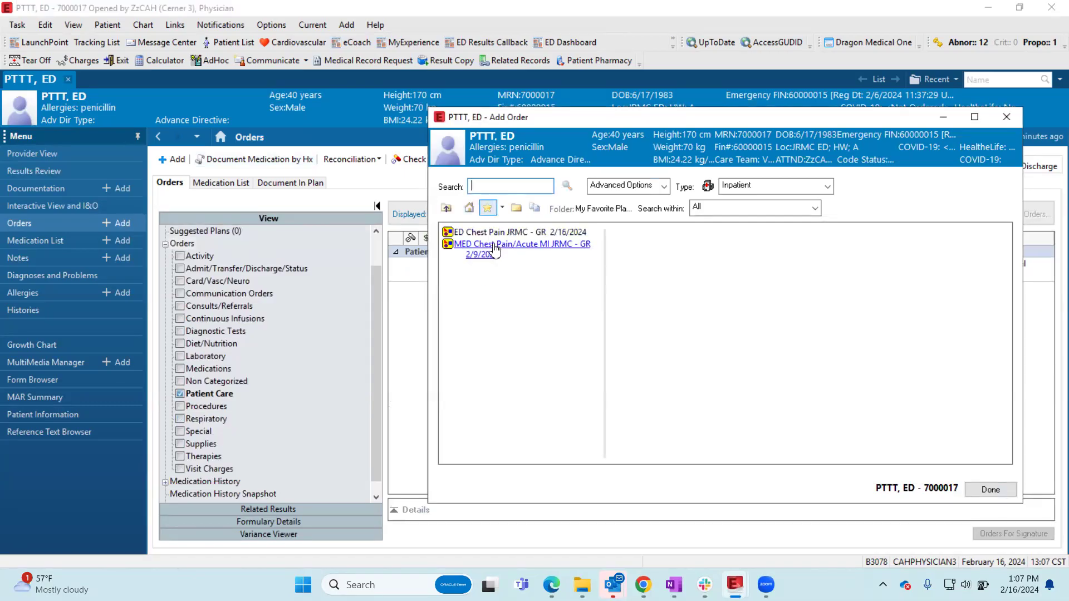
pyautogui.click(991, 489)
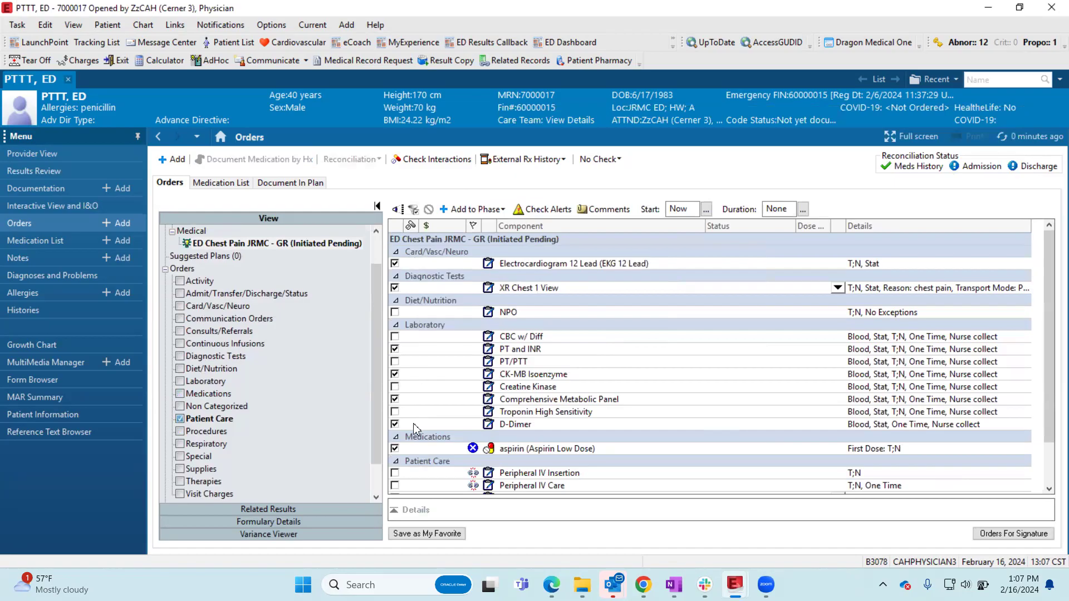
pyautogui.scroll(-2, 492, 447)
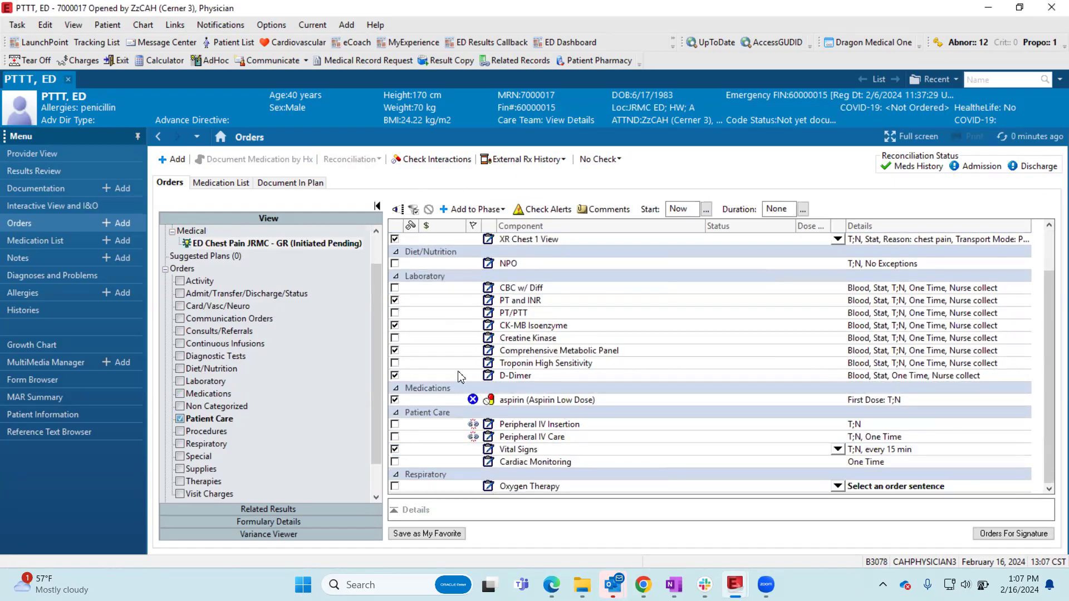
pyautogui.scroll(2, 616, 411)
pyautogui.scroll(-2, 674, 324)
pyautogui.scroll(2, 676, 327)
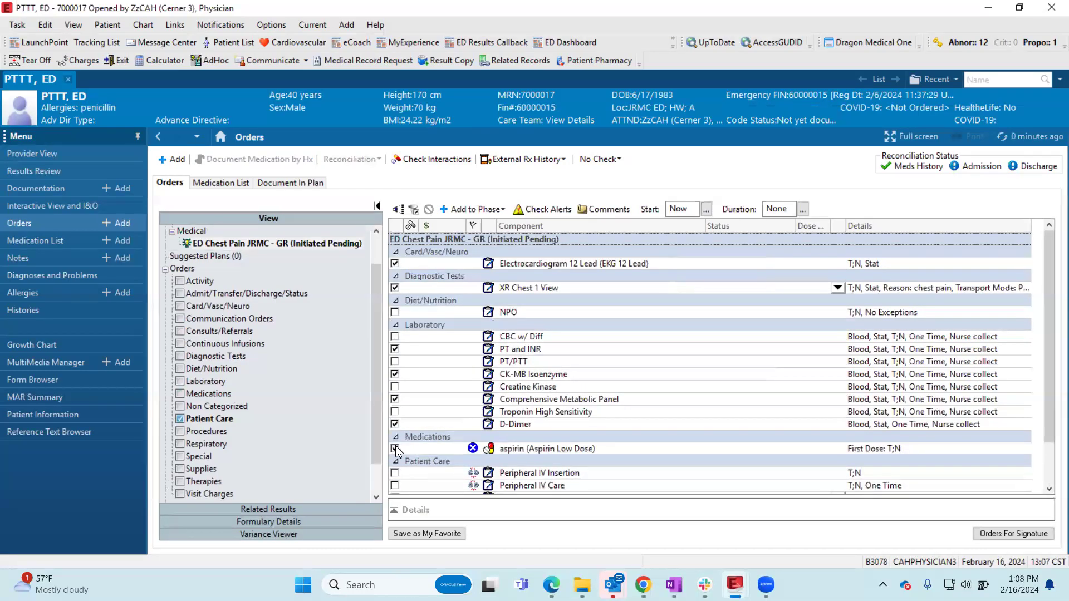
# - Modify the Aspirin Low Dose order, setting the dose to 81 and the dose unit to mg
pyautogui.rightClick(540, 449)
pyautogui.click(574, 480)
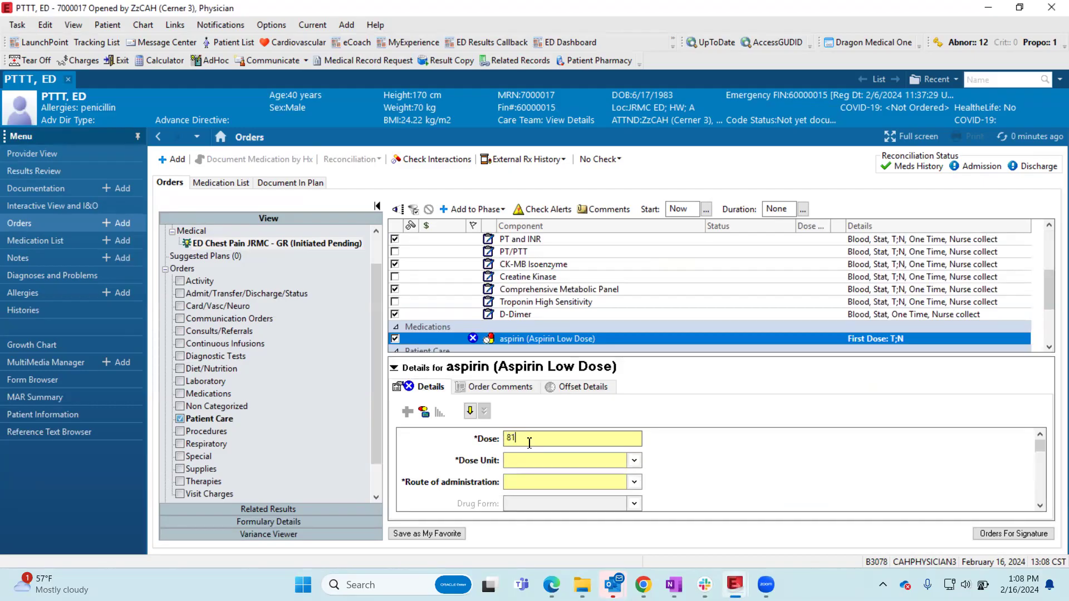
pyautogui.click(634, 461)
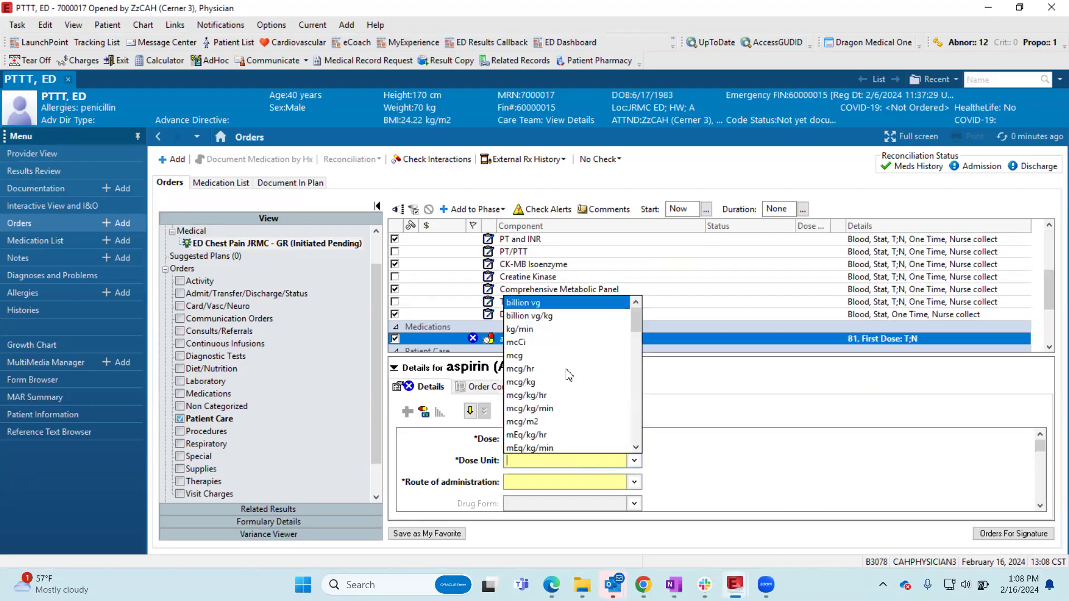
pyautogui.write('gra')
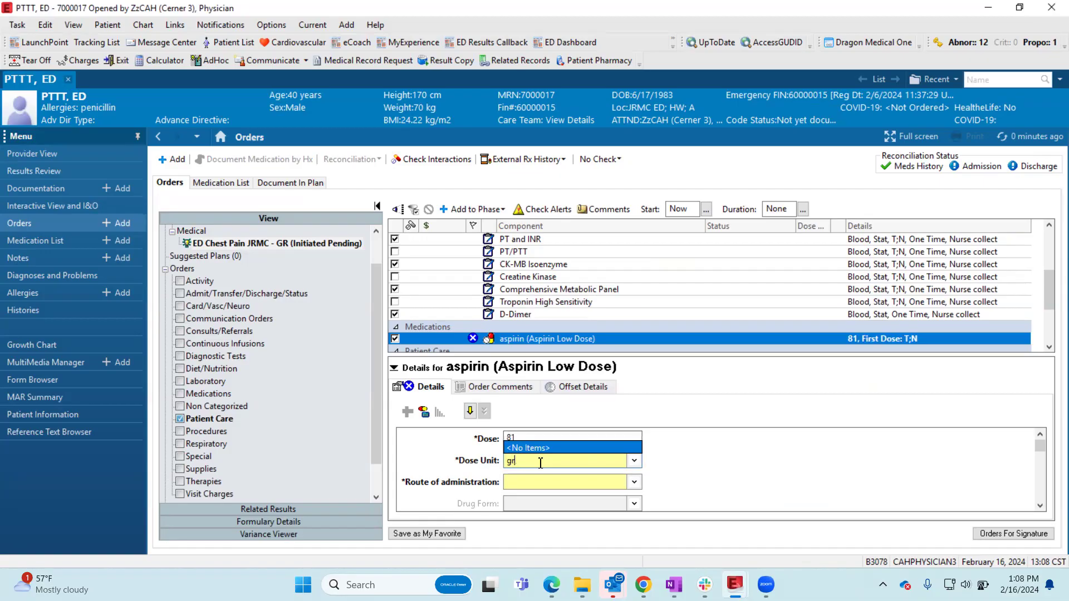
pyautogui.press('BackSpace')
pyautogui.press('BackSpace')
pyautogui.write('mg')
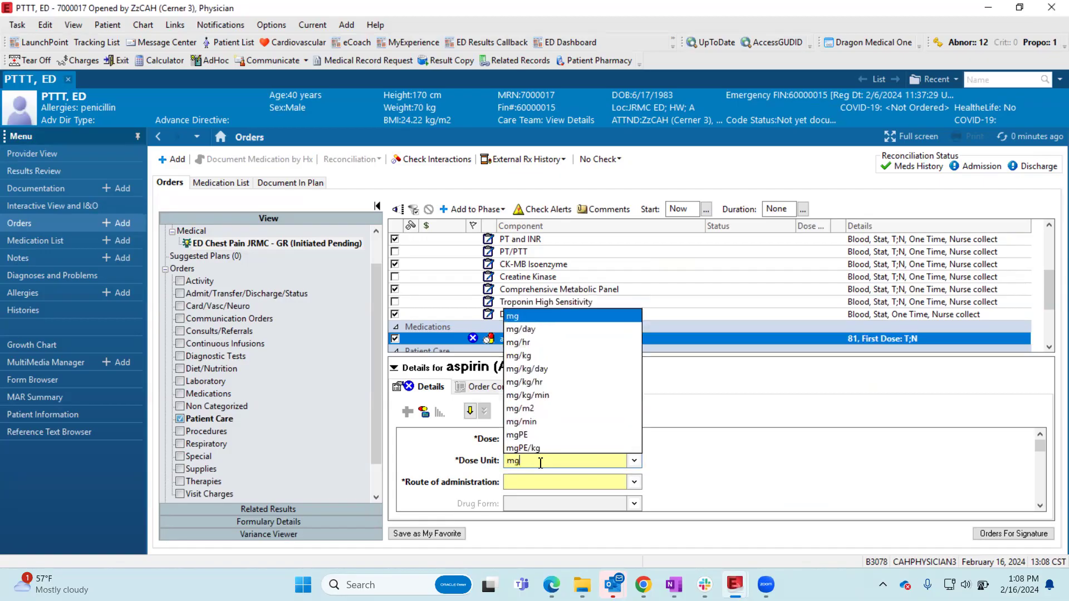
pyautogui.press('Return')
# - Set the aspirin order's route of administration to IV Push
pyautogui.click(578, 479)
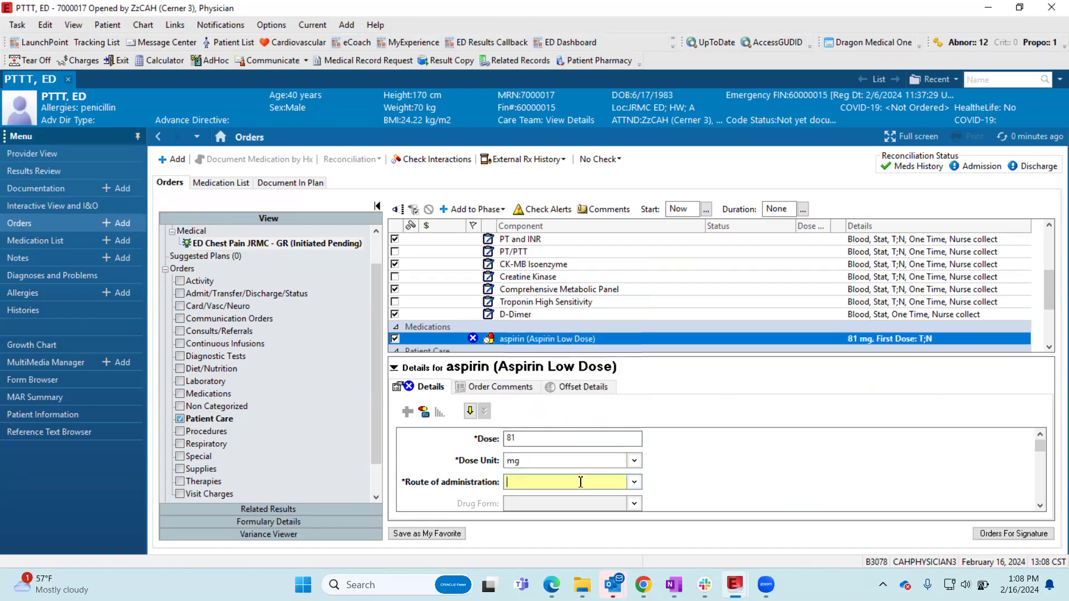
pyautogui.write('po')
pyautogui.press('BackSpace')
pyautogui.press('BackSpace')
pyautogui.write('ib')
pyautogui.press('BackSpace')
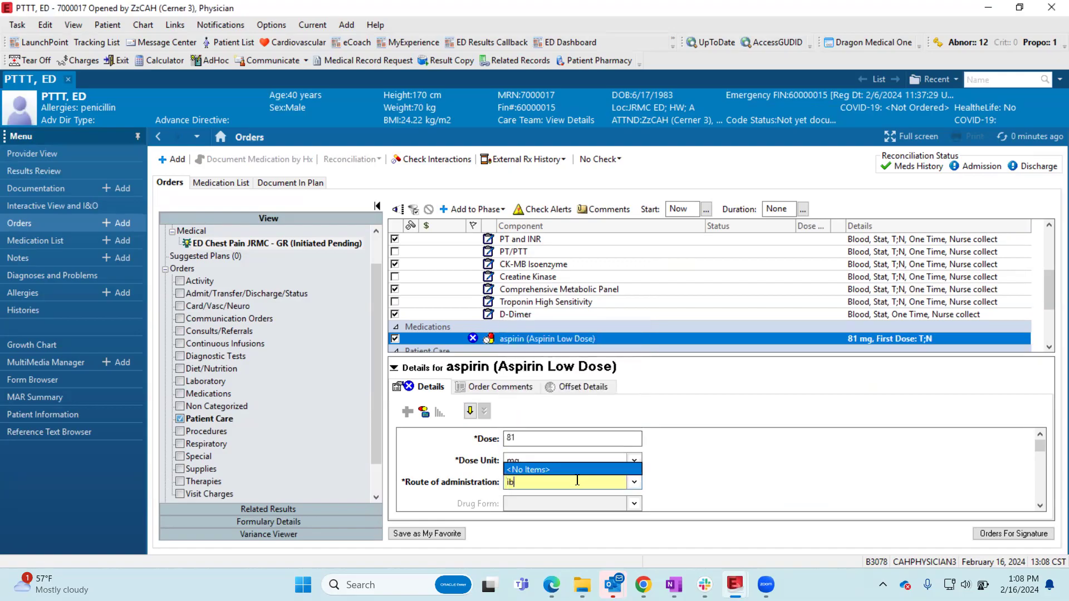
pyautogui.write('v')
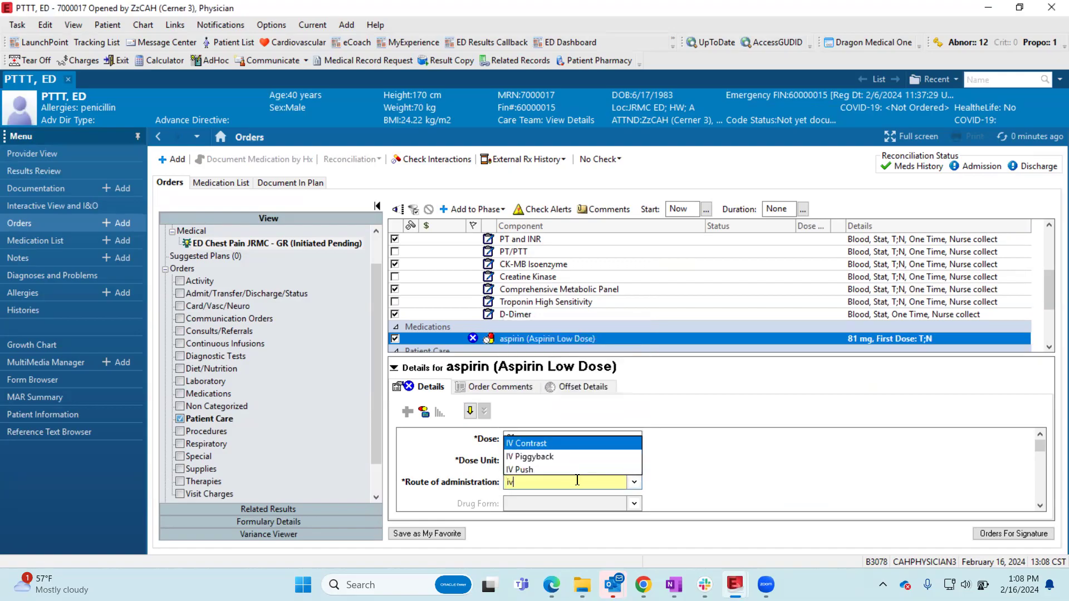
pyautogui.click(538, 471)
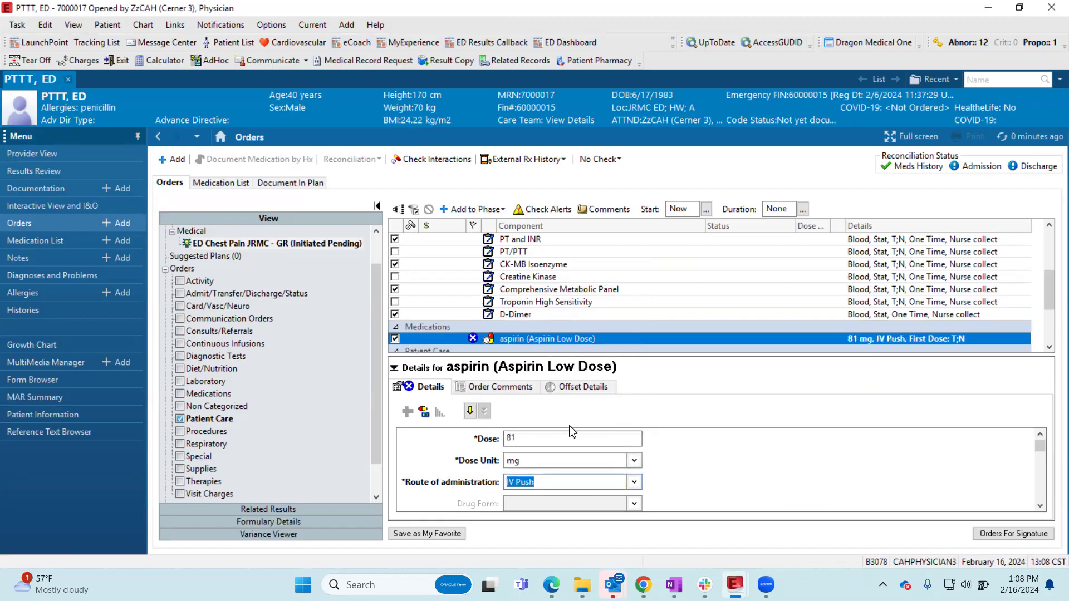
# - Set the aspirin order's frequency to One Time
pyautogui.scroll(-4, 957, 465)
pyautogui.scroll(3, 706, 449)
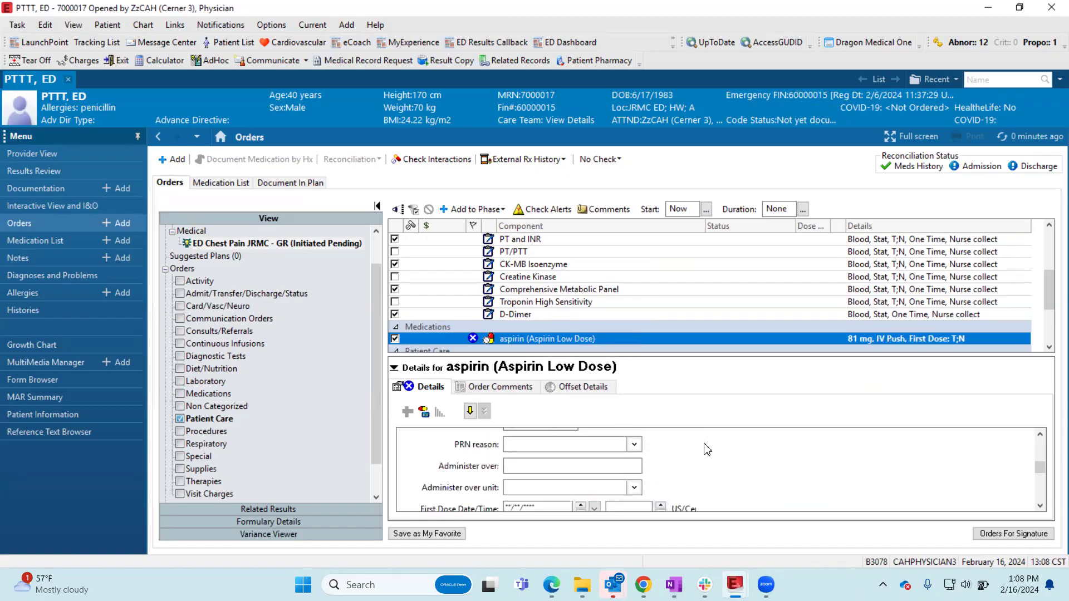
pyautogui.click(633, 442)
pyautogui.write('one')
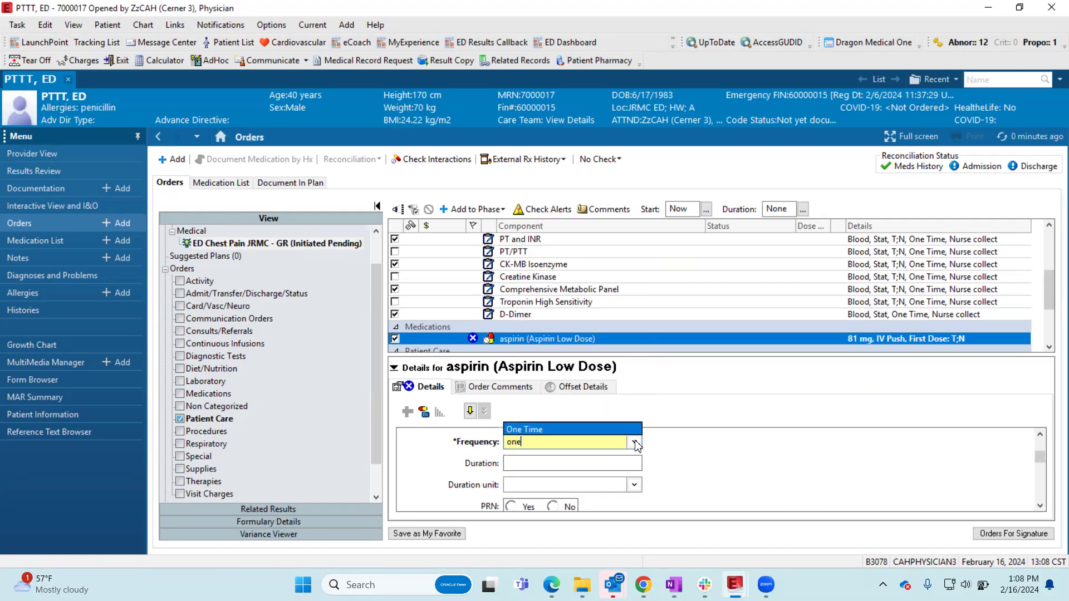
pyautogui.click(630, 430)
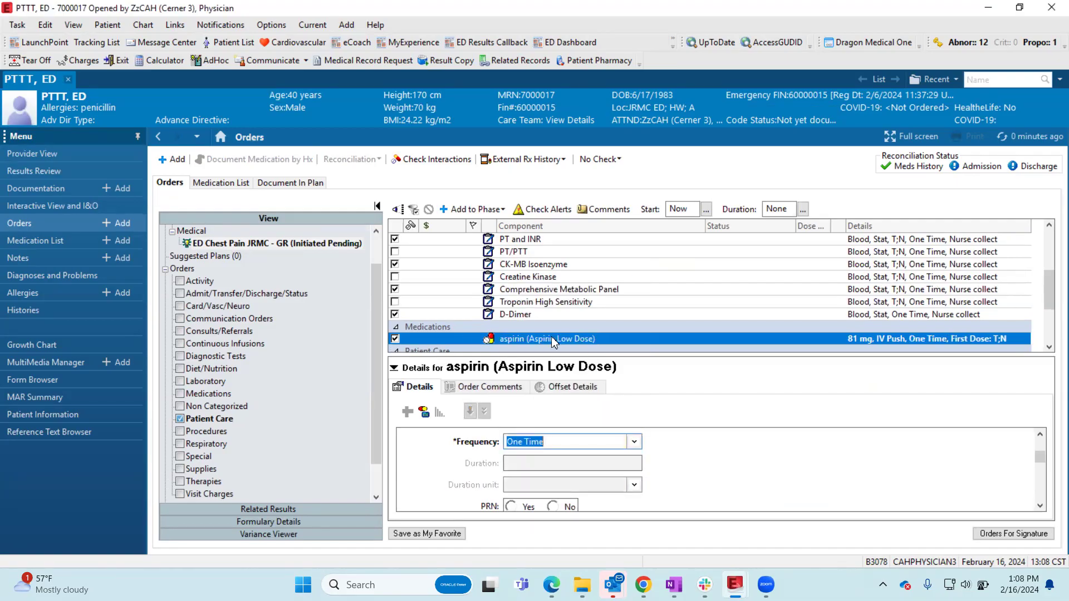
# - Save the plan with the modified aspirin order as the favorite ED Chest Pain JRMC - GR
pyautogui.rightClick(551, 339)
pyautogui.click(470, 342)
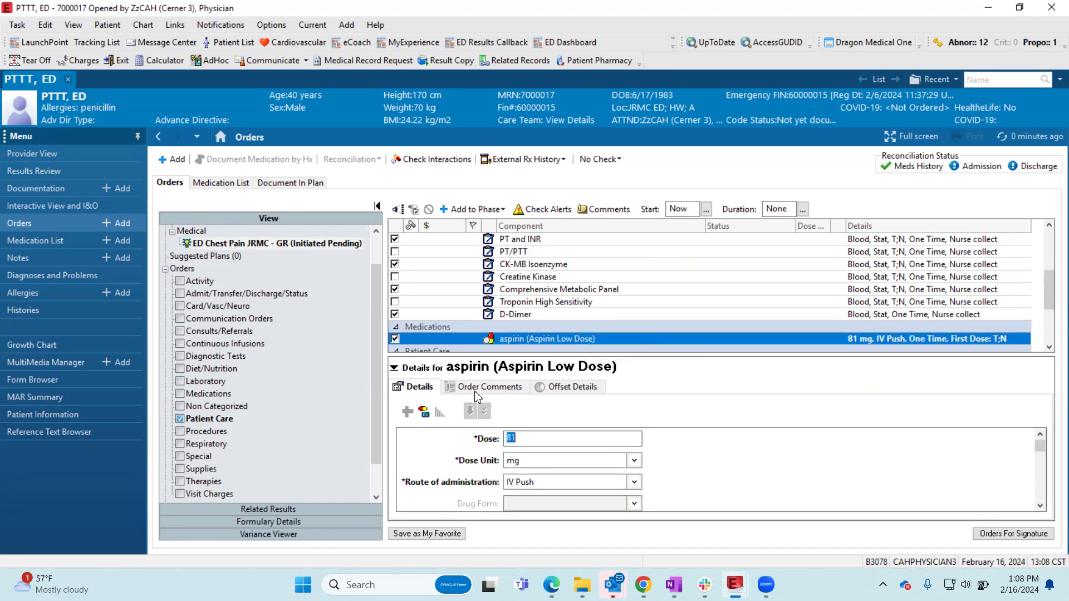
pyautogui.click(396, 368)
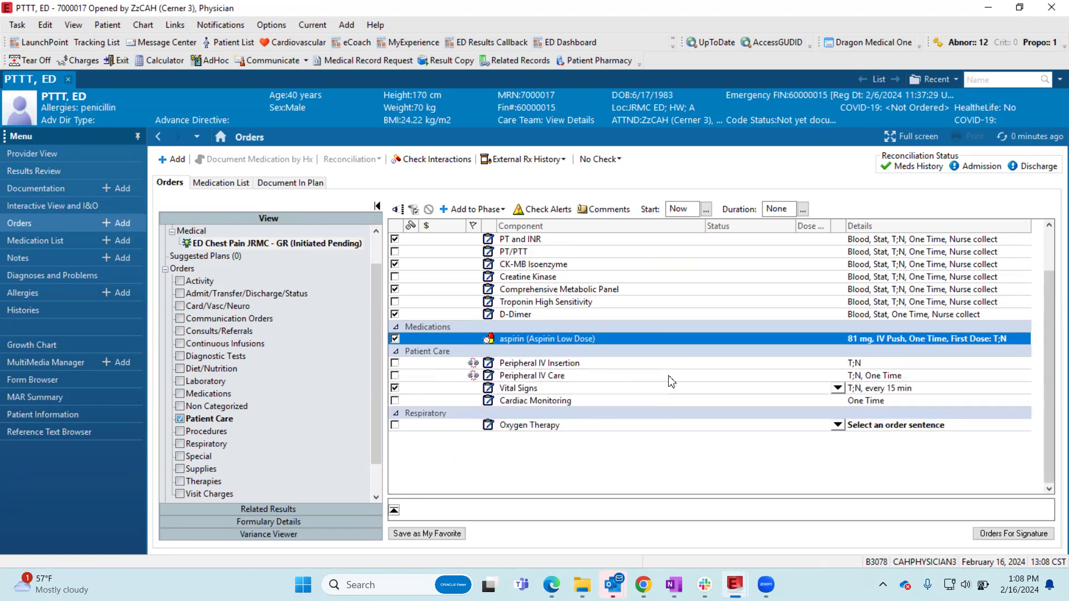
pyautogui.scroll(3, 668, 376)
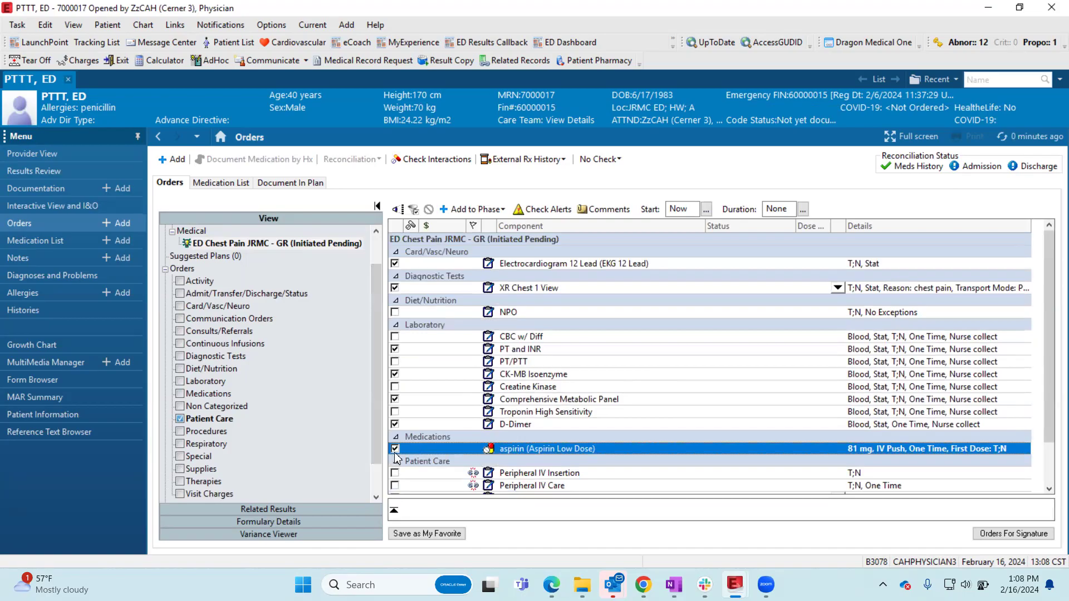
pyautogui.click(396, 449)
pyautogui.click(427, 533)
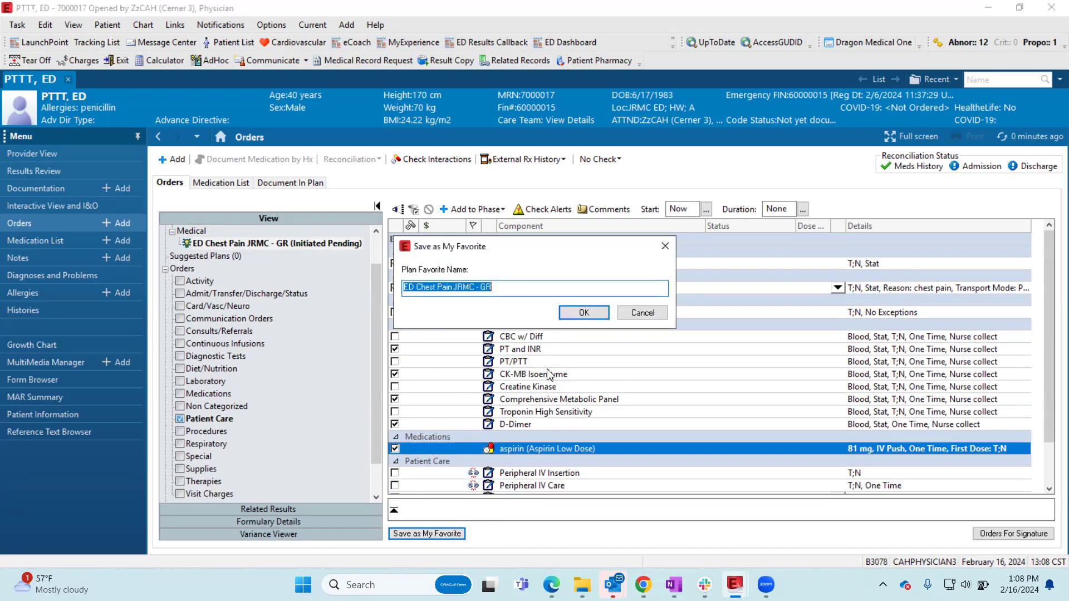
pyautogui.click(577, 310)
pyautogui.click(639, 342)
pyautogui.click(624, 312)
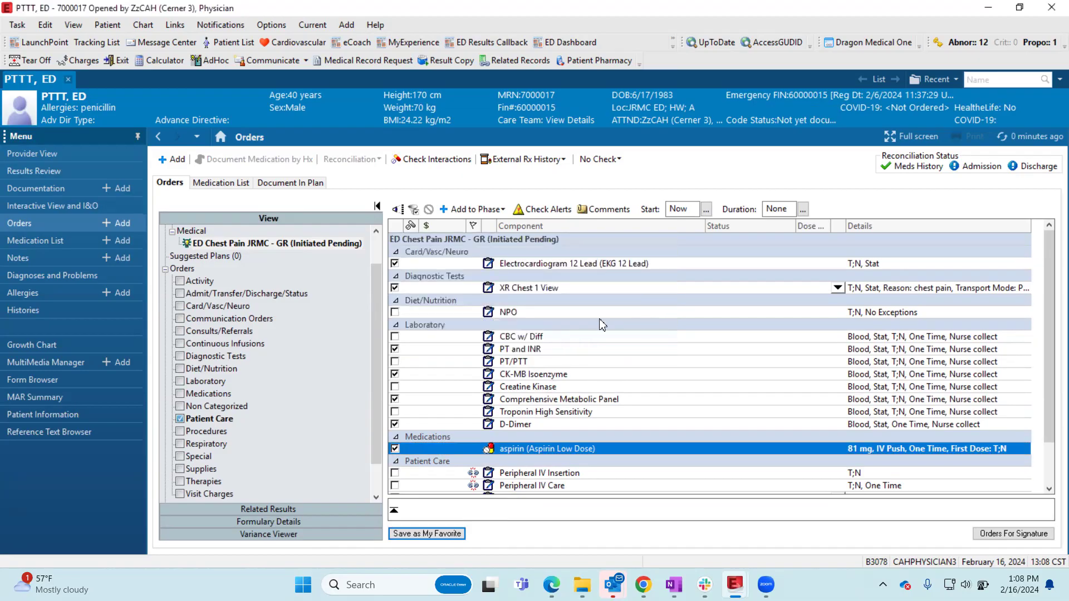
# - Discard the unsigned plan and reload the saved favorite ED Chest Pain JRMC - GR to check its aspirin order
pyautogui.click(1032, 135)
pyautogui.click(572, 340)
pyautogui.click(172, 159)
pyautogui.click(487, 208)
pyautogui.click(486, 249)
pyautogui.click(534, 233)
pyautogui.click(990, 489)
pyautogui.scroll(-2, 629, 385)
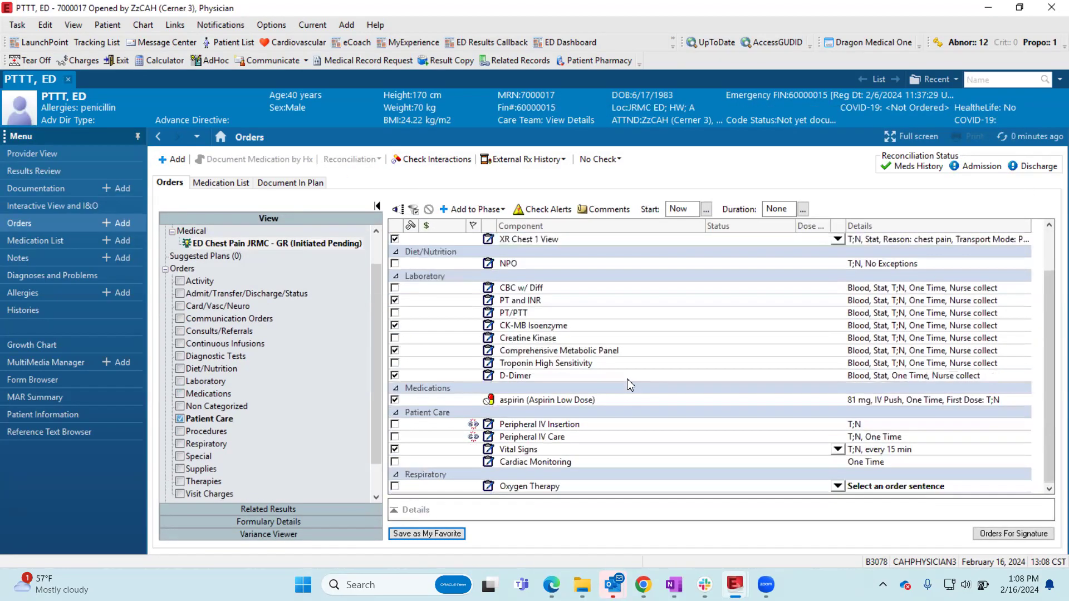
pyautogui.press('ctrl')
pyautogui.press('ctrl')
# - Refresh the orders, cancelling the pending actions, and add ED Chest Pain JRMC - GR again from My Favorite Plans
pyautogui.click(1004, 135)
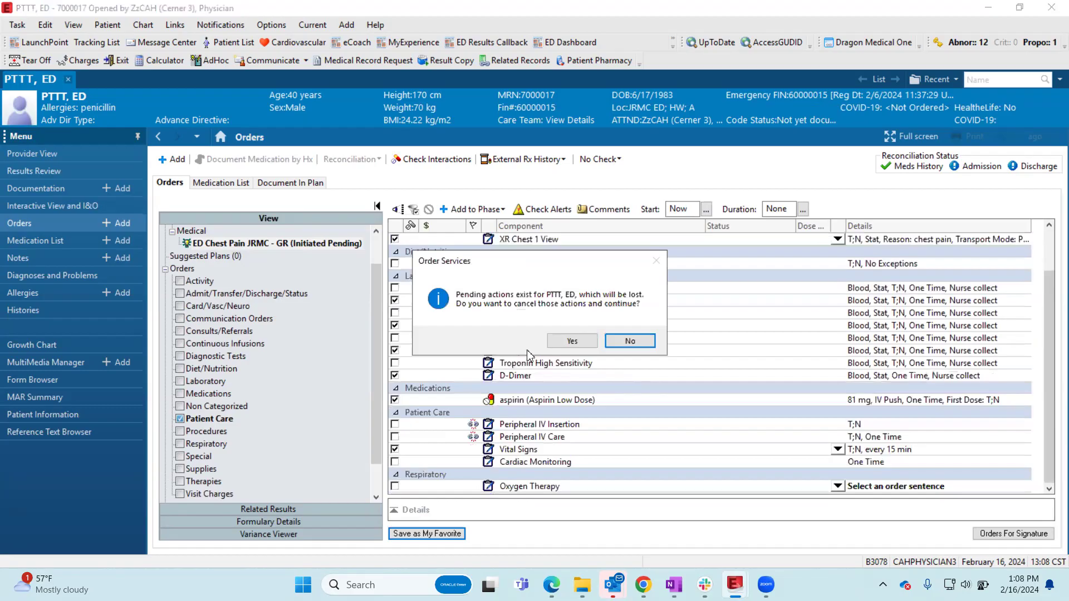
pyautogui.click(571, 340)
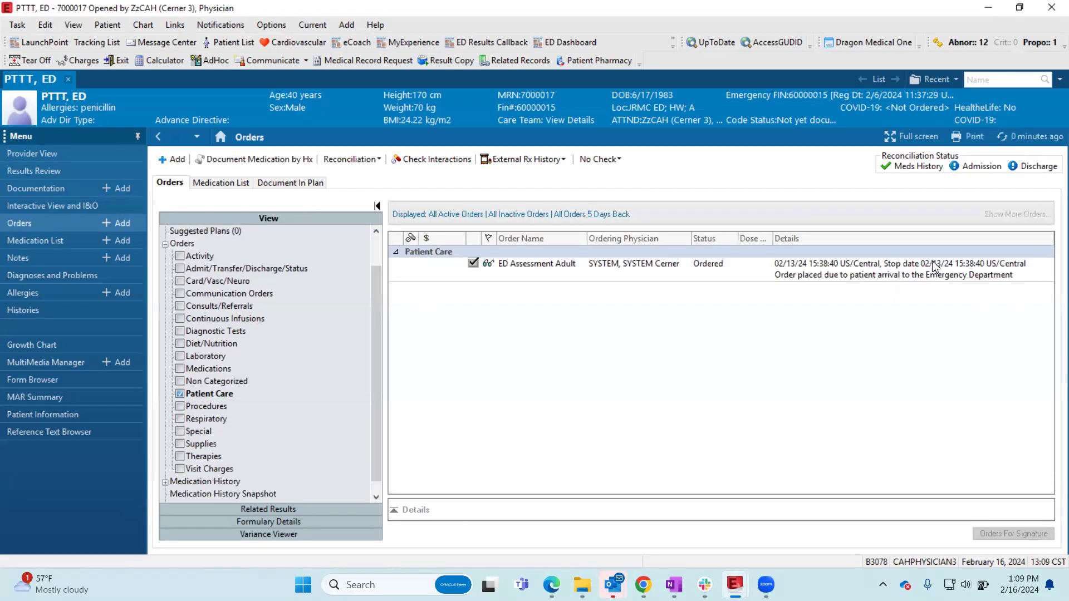
pyautogui.click(170, 159)
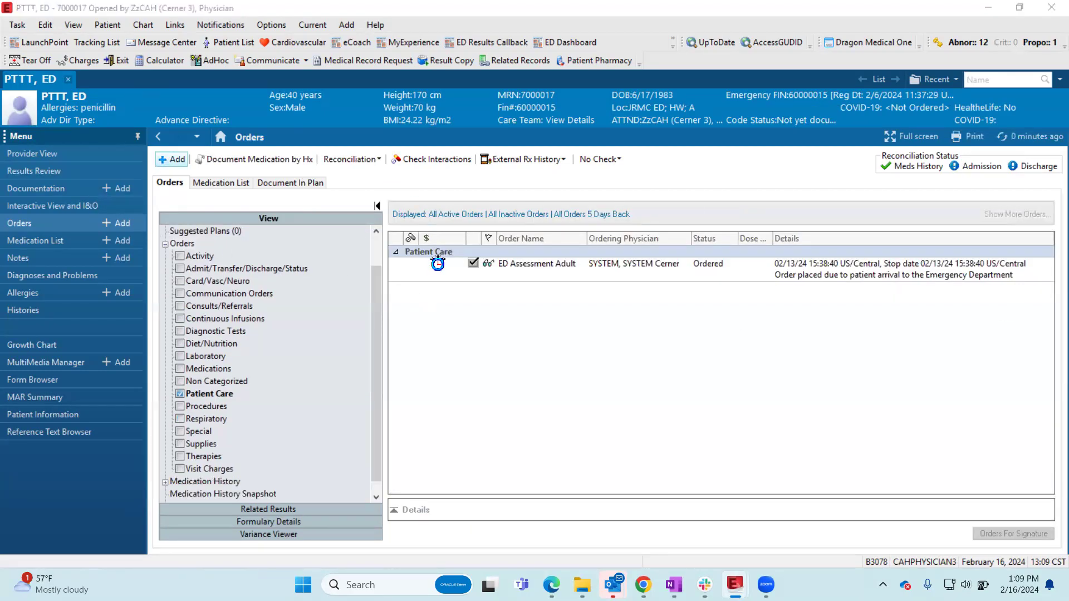
pyautogui.click(487, 207)
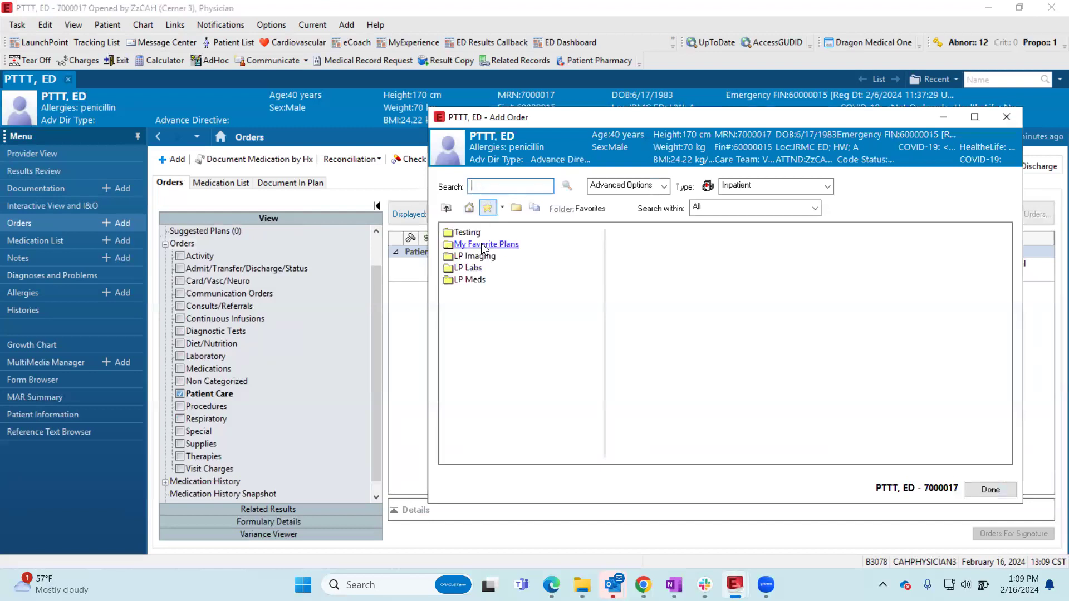
pyautogui.click(484, 248)
pyautogui.doubleClick(490, 226)
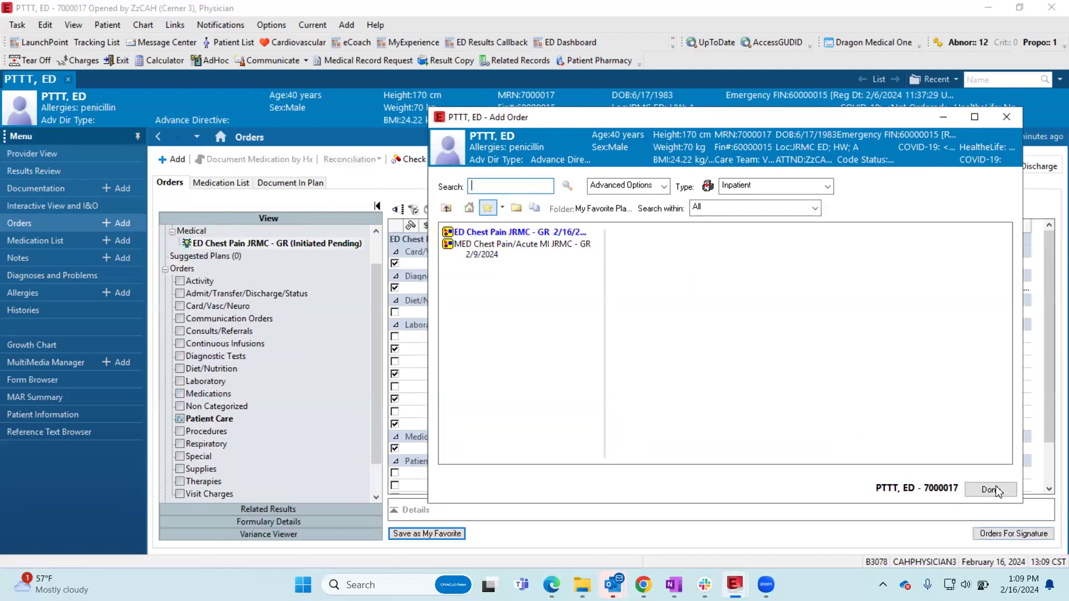
pyautogui.click(991, 489)
pyautogui.scroll(-1, 891, 389)
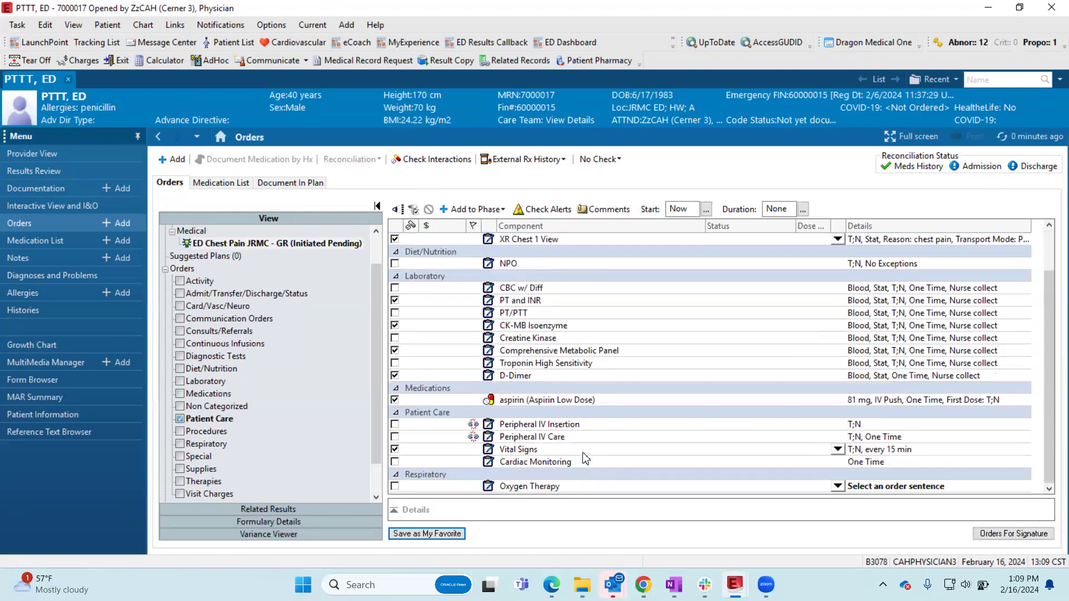
# - Sign the plan's orders, overriding the aspirin renal function alert with the reason Prescriber Clinical Judgment, and refresh the orders
pyautogui.click(1013, 535)
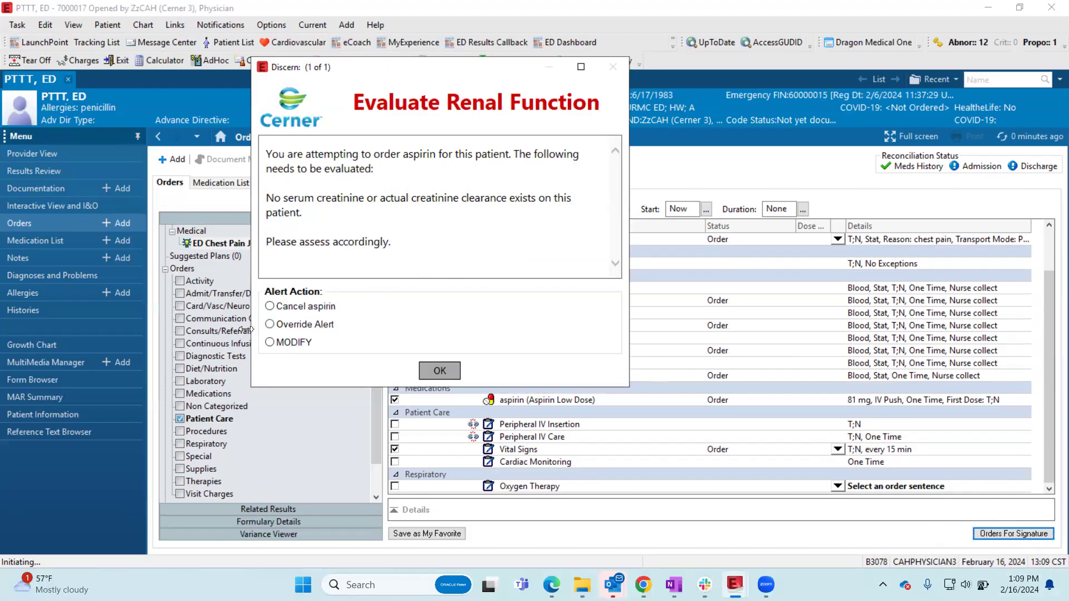
pyautogui.click(270, 325)
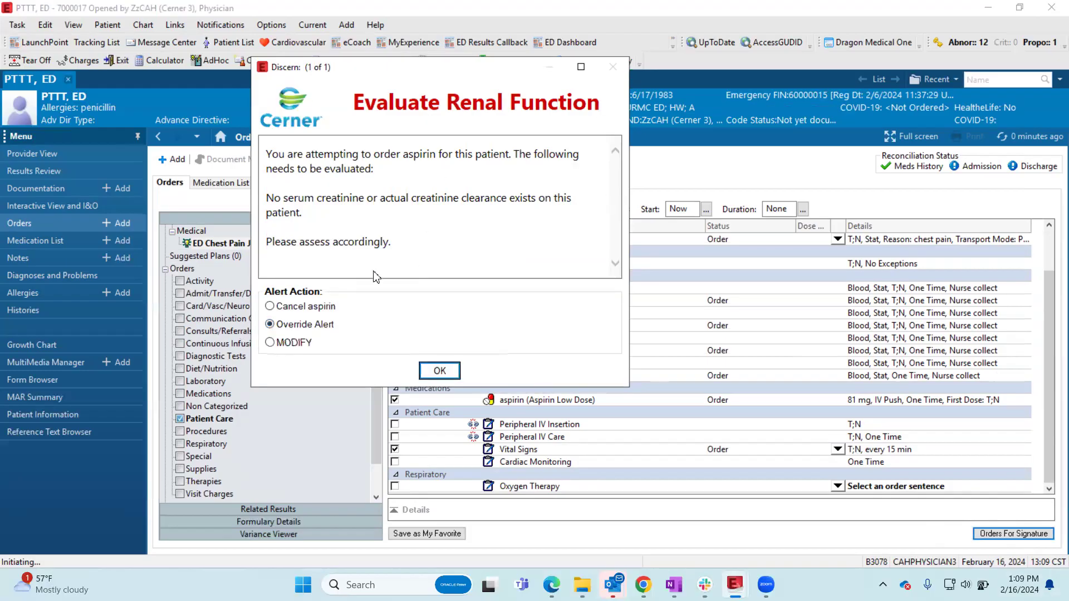
pyautogui.click(445, 376)
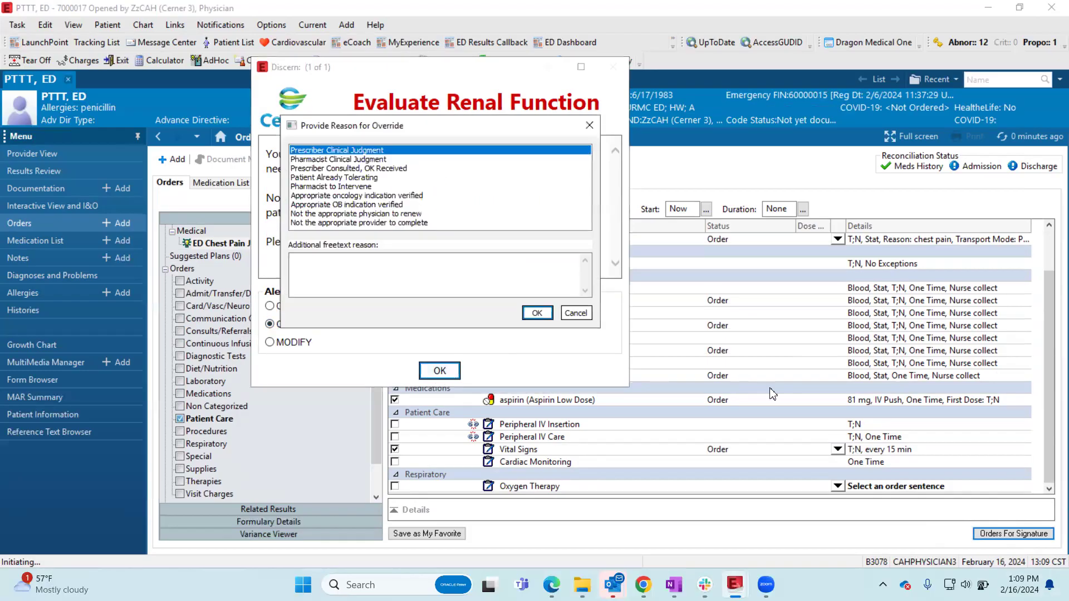
pyautogui.click(537, 315)
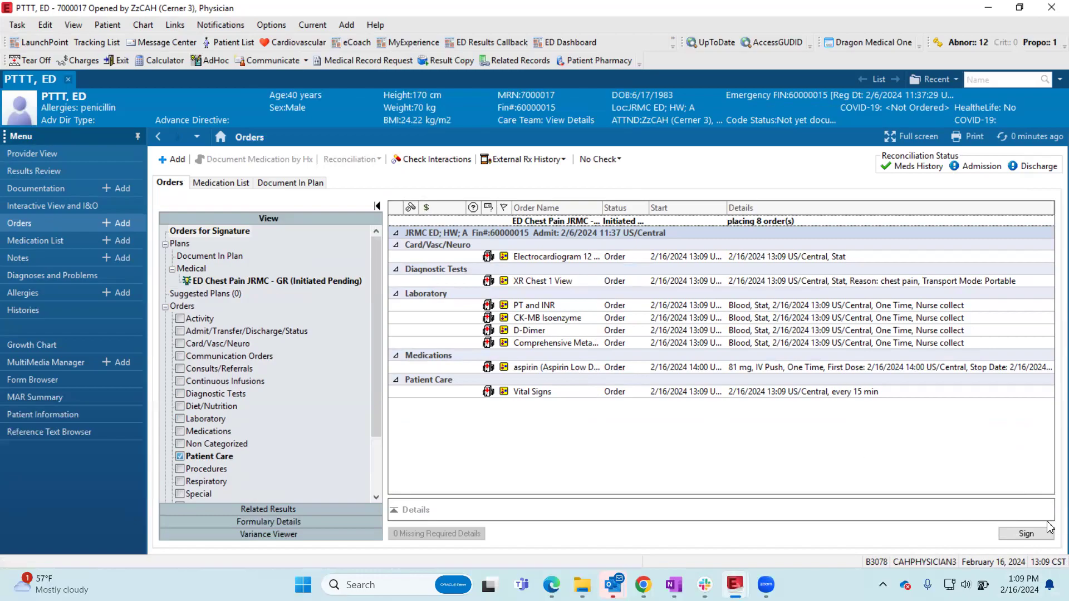
pyautogui.click(1025, 534)
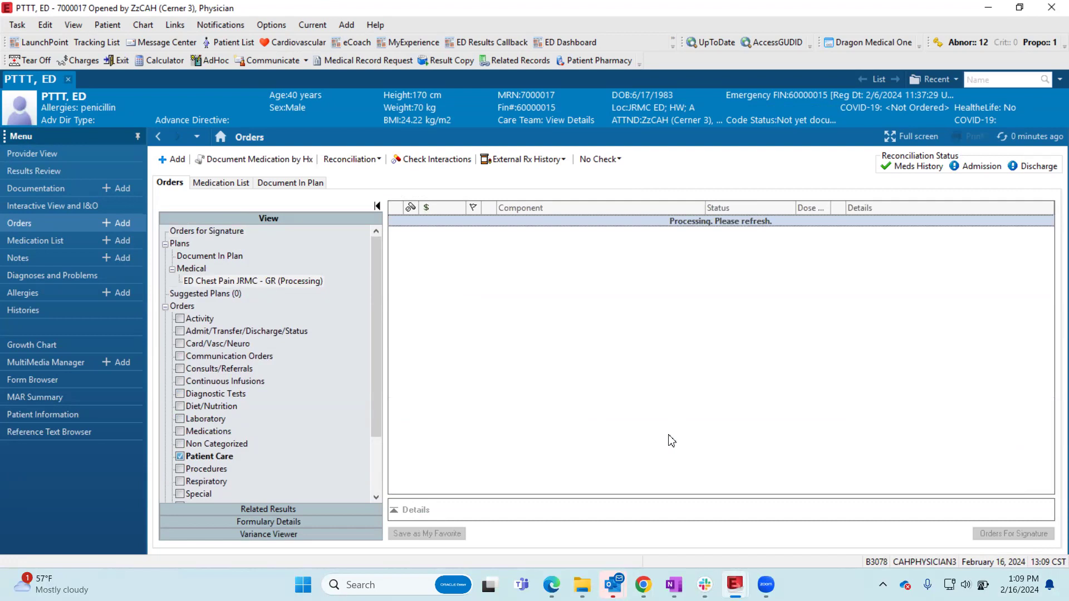
pyautogui.click(1034, 140)
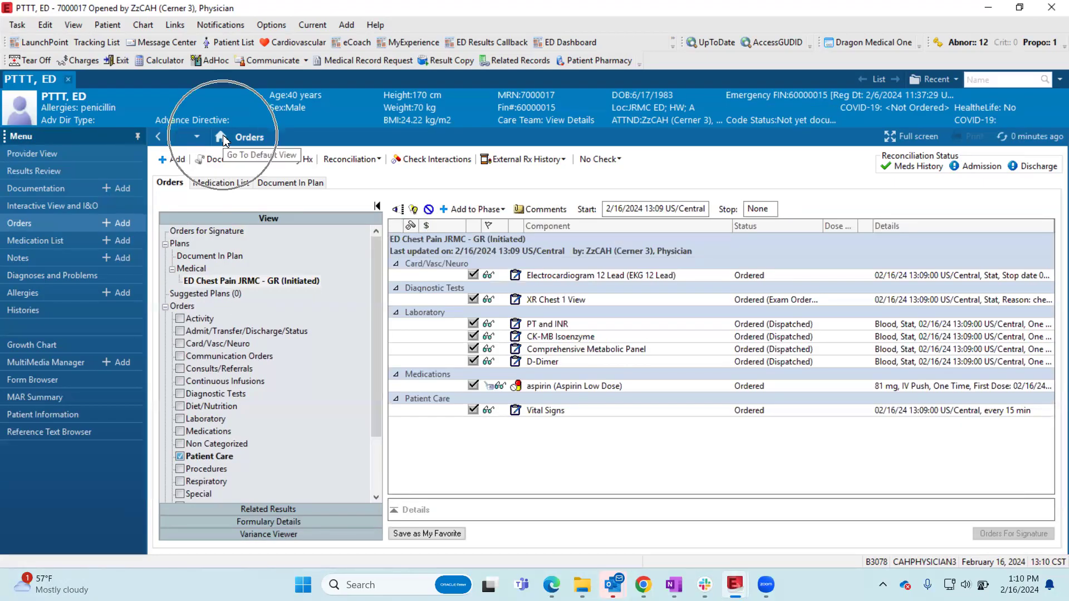
# - Open the ED Workflow in Provider View and review the Procedures, ECG and Medical Decision Making sections
pyautogui.click(79, 149)
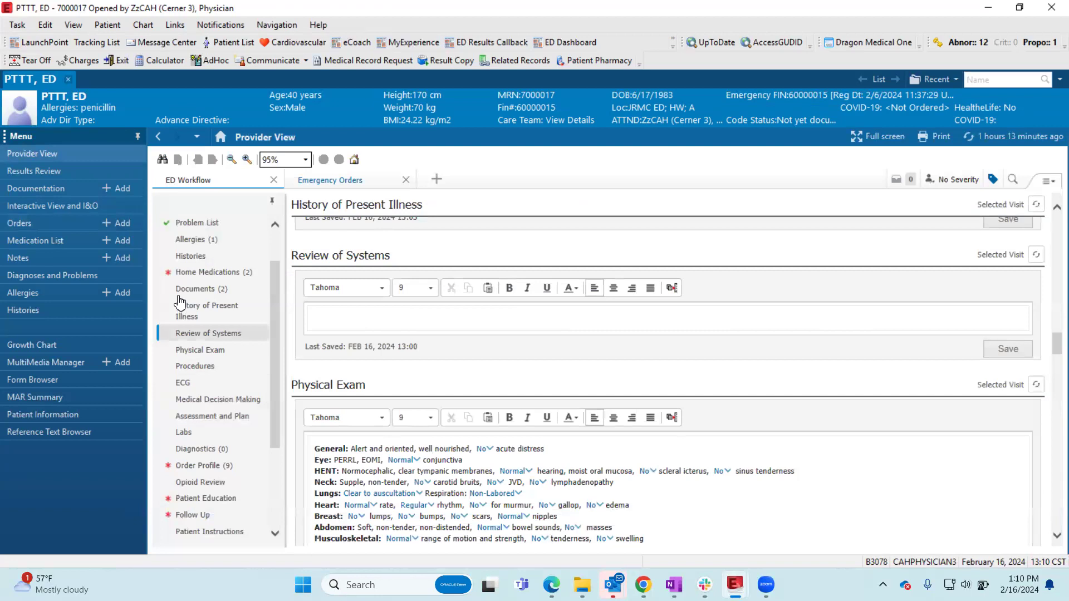
pyautogui.click(210, 365)
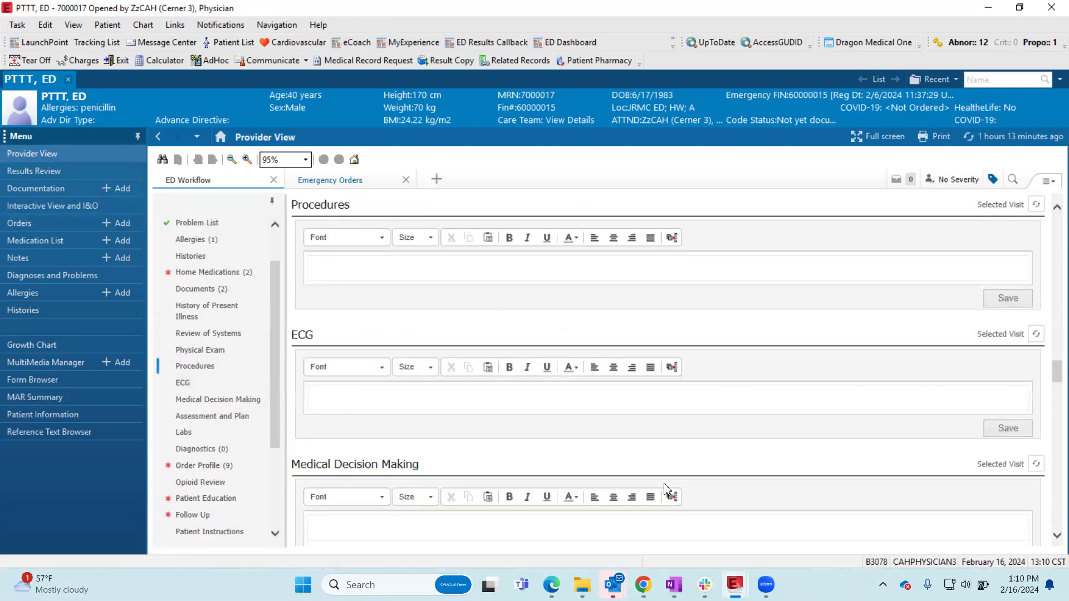
pyautogui.click(440, 269)
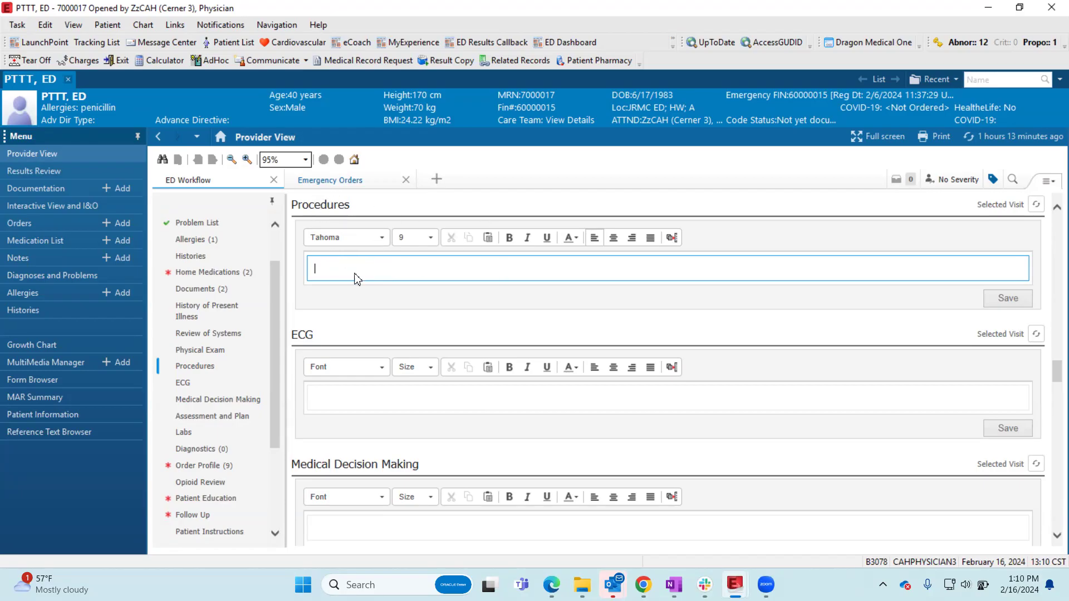
pyautogui.click(389, 393)
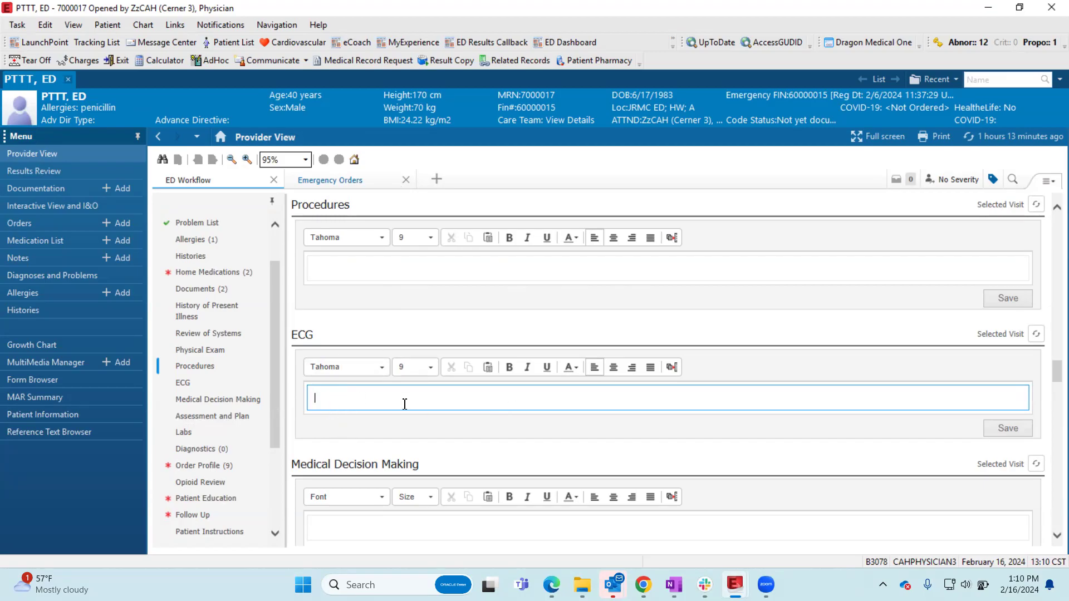
pyautogui.click(197, 401)
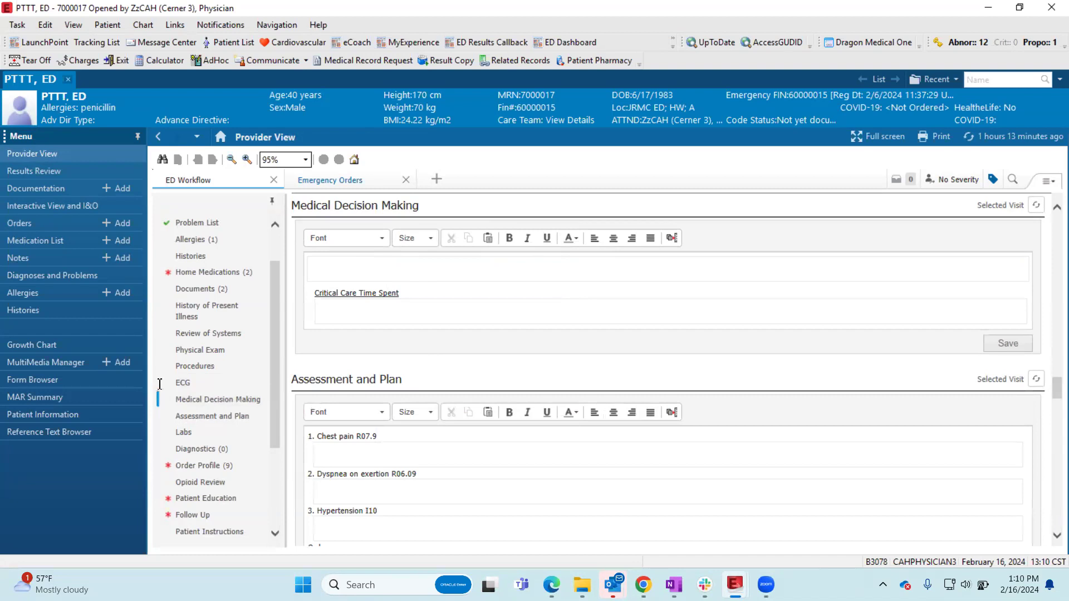
pyautogui.click(189, 383)
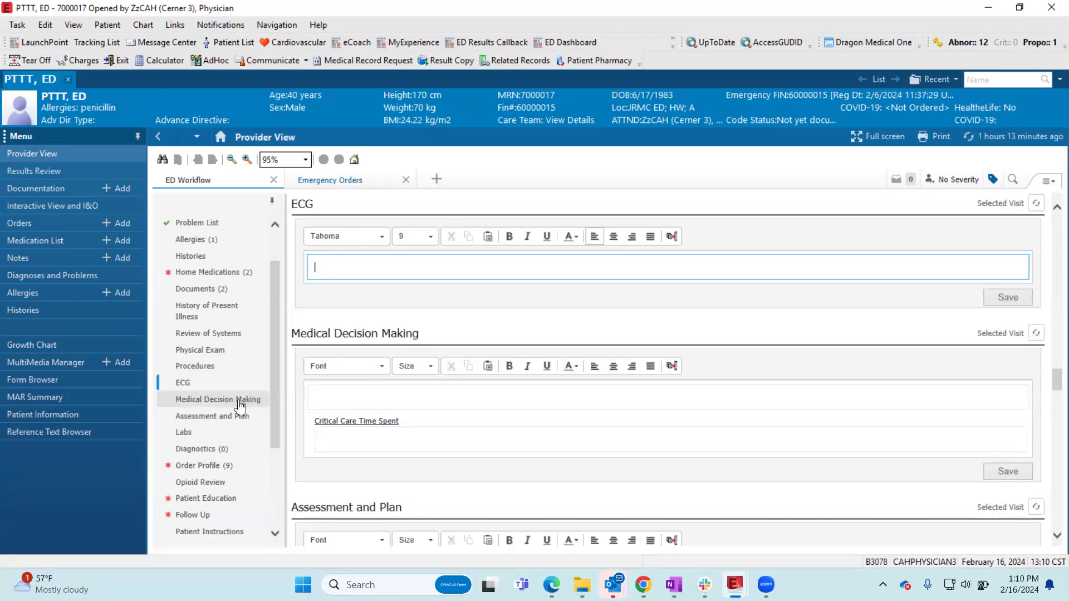
# - Add the Diagnostic Study Interpretation component to the ED Workflow and place the cursor in its text field
pyautogui.click(1039, 181)
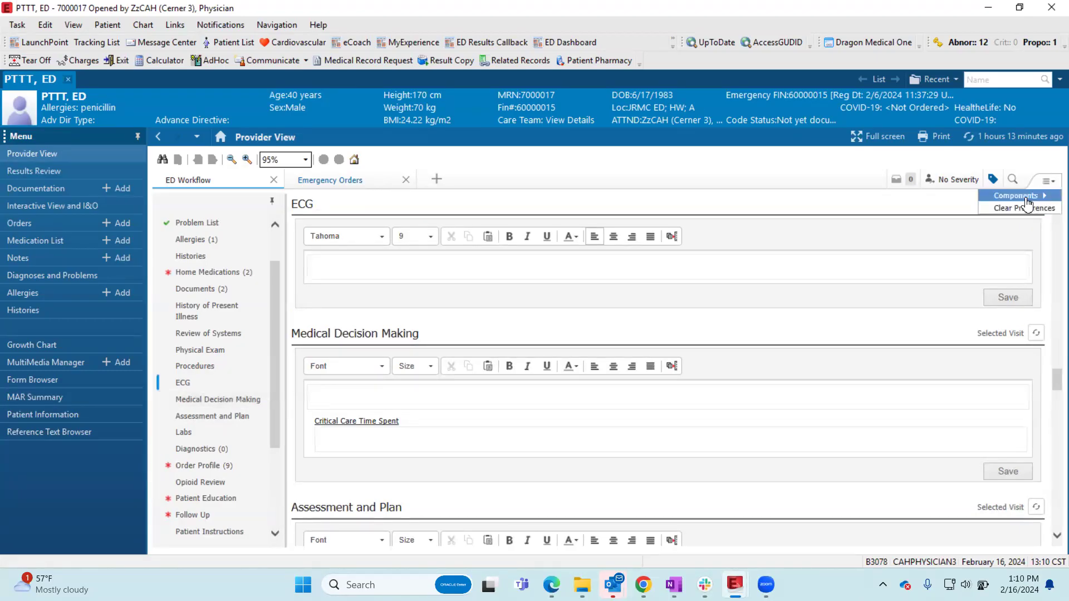
pyautogui.moveTo(1023, 197)
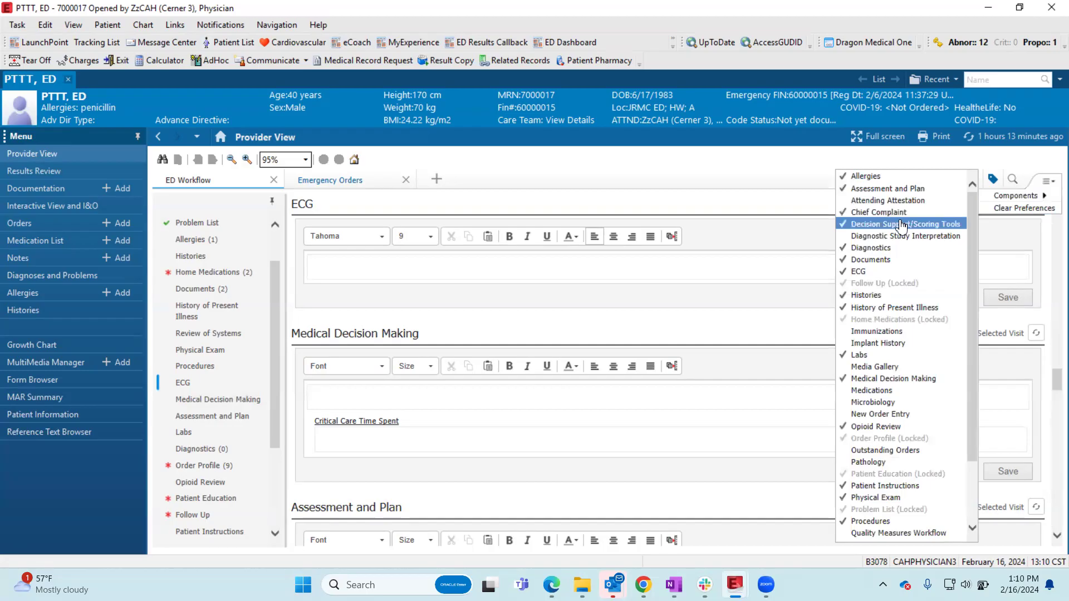
pyautogui.click(902, 224)
pyautogui.click(900, 236)
pyautogui.click(257, 358)
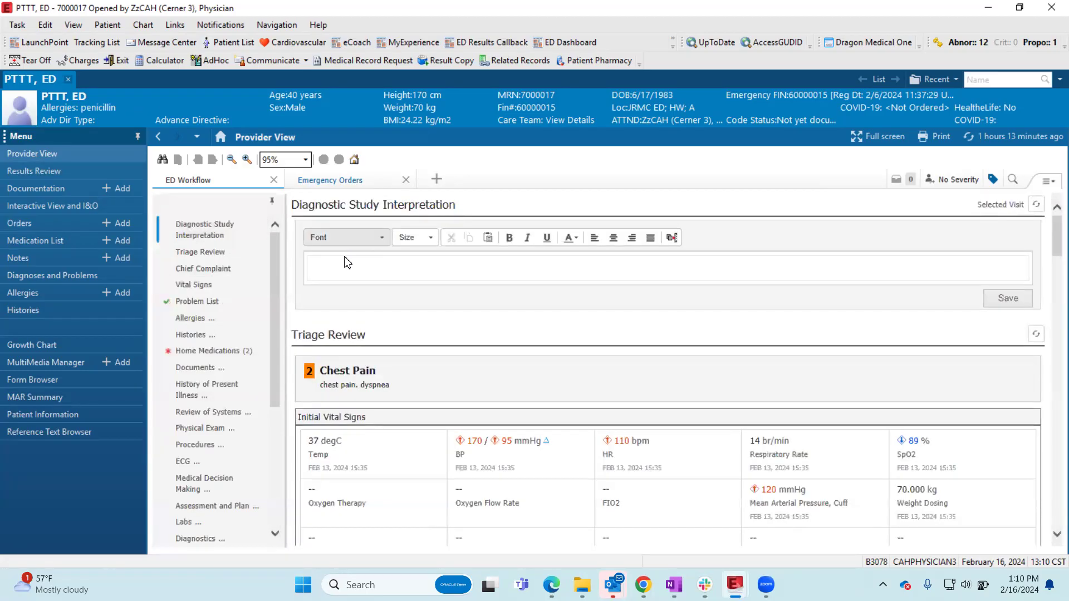
pyautogui.click(352, 267)
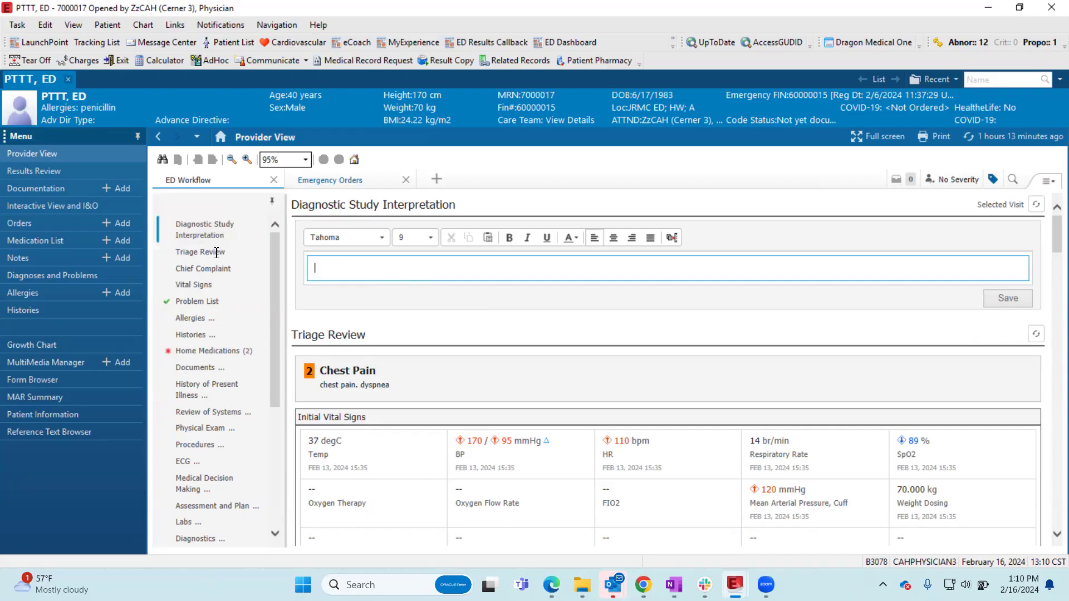
# - Move the Diagnostic Study Interpretation component directly below Diagnostics in the workflow, and check both sections
pyautogui.moveTo(212, 239); pyautogui.dragTo(216, 440)
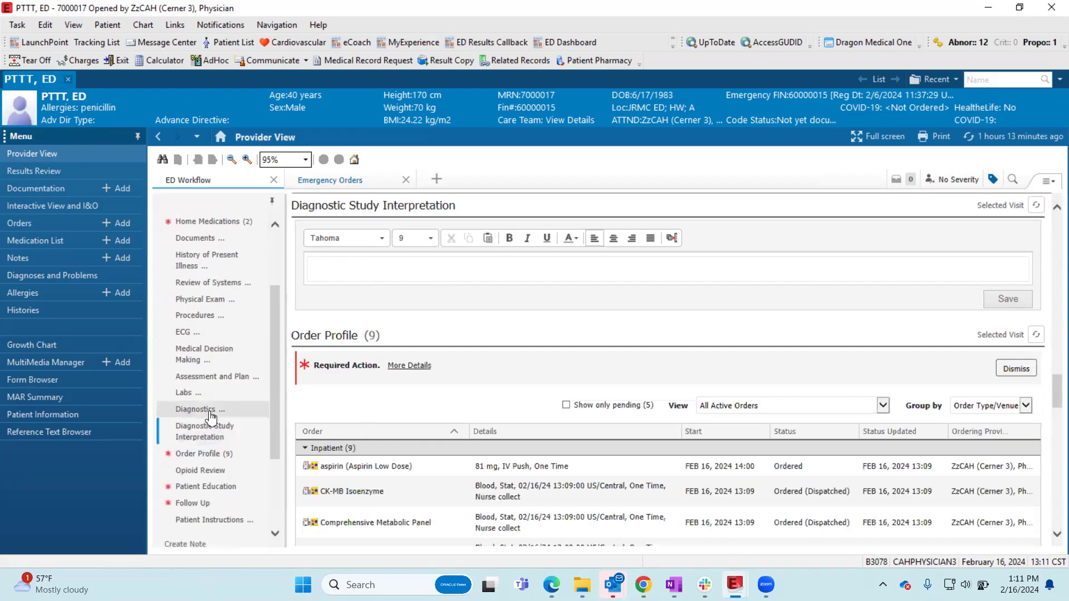
pyautogui.click(210, 411)
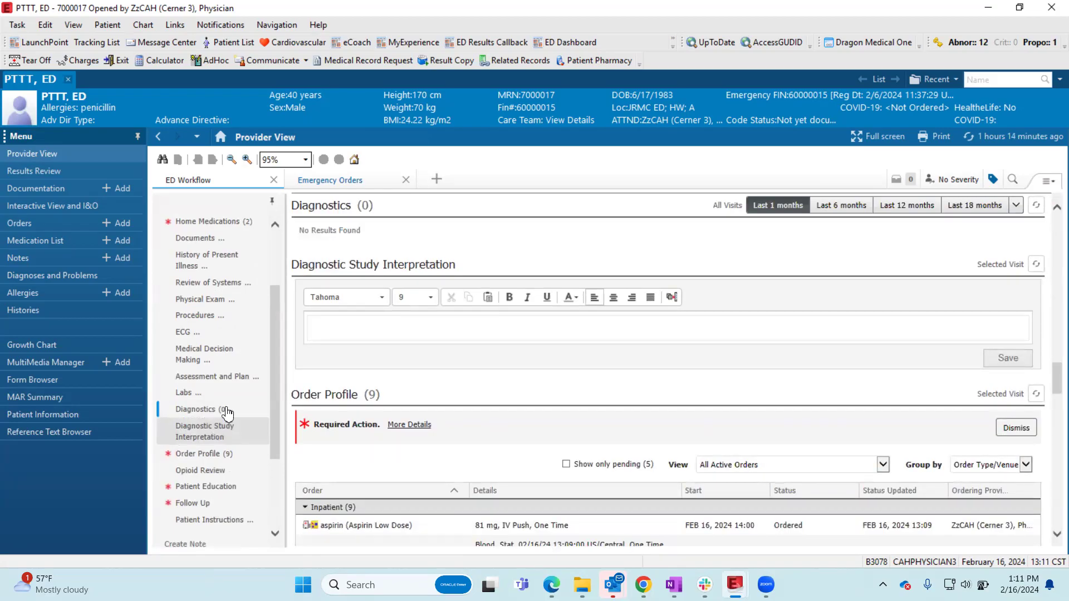
pyautogui.scroll(2, 201, 442)
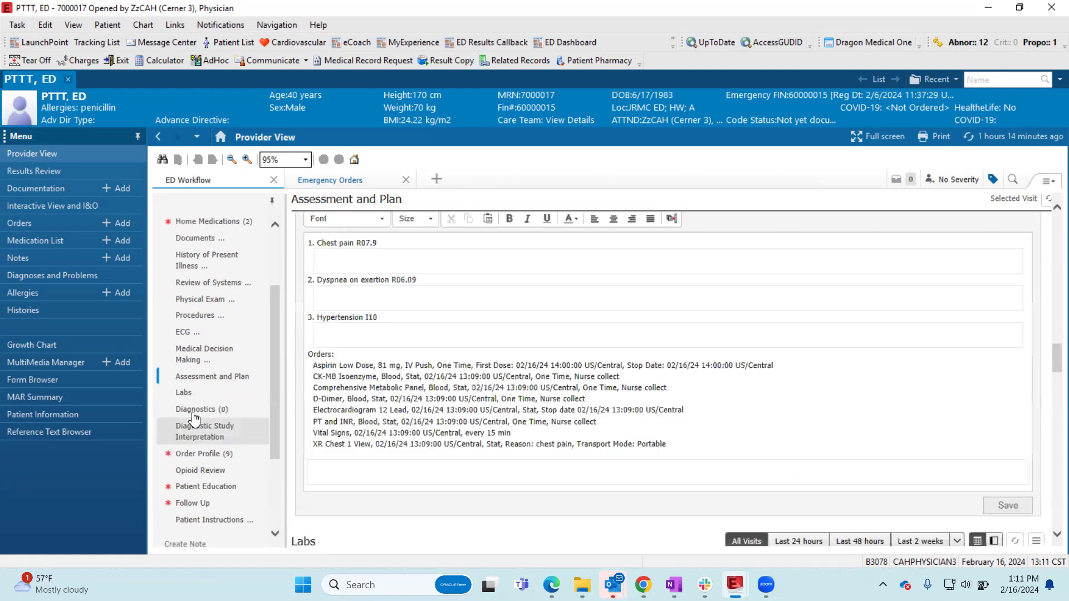
pyautogui.click(198, 410)
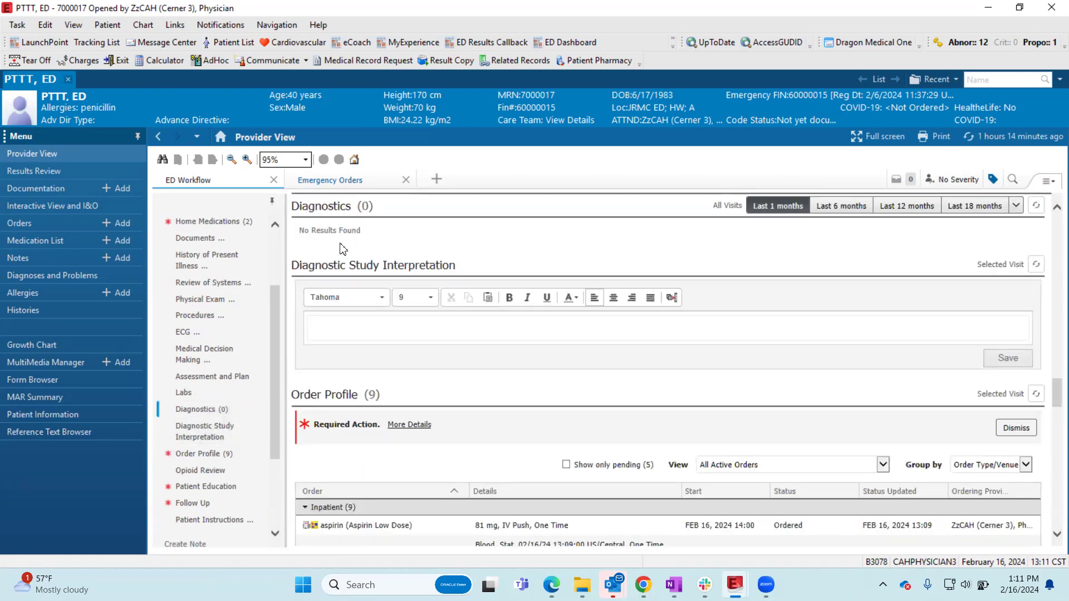
pyautogui.click(326, 327)
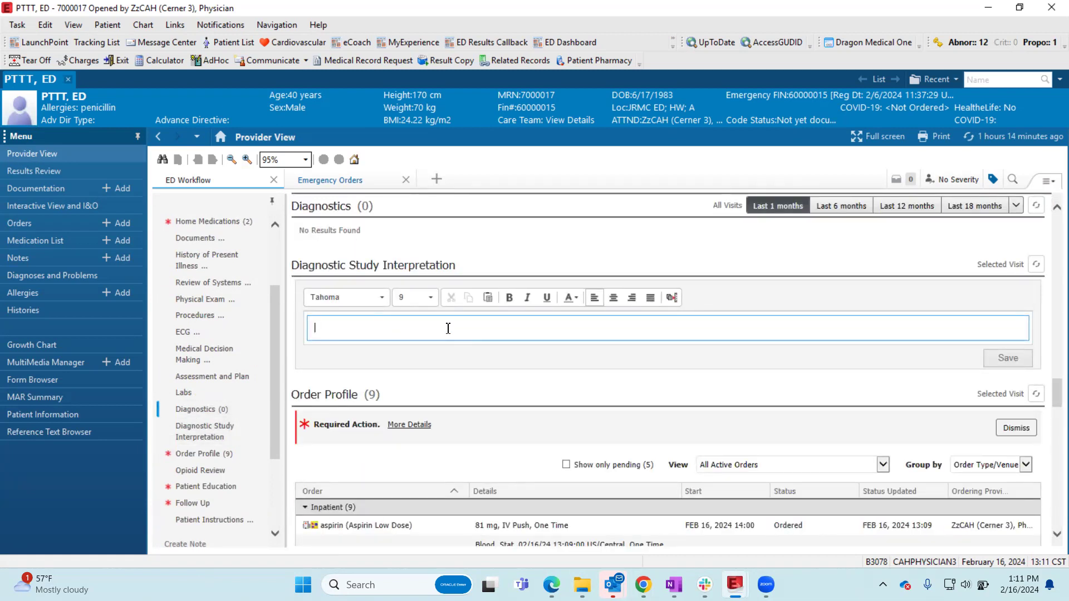
# - Open the Medical Decision Making section and examine its free-text area, Critical Care Time Spent field and the Assessment and Plan below
pyautogui.scroll(2, 218, 410)
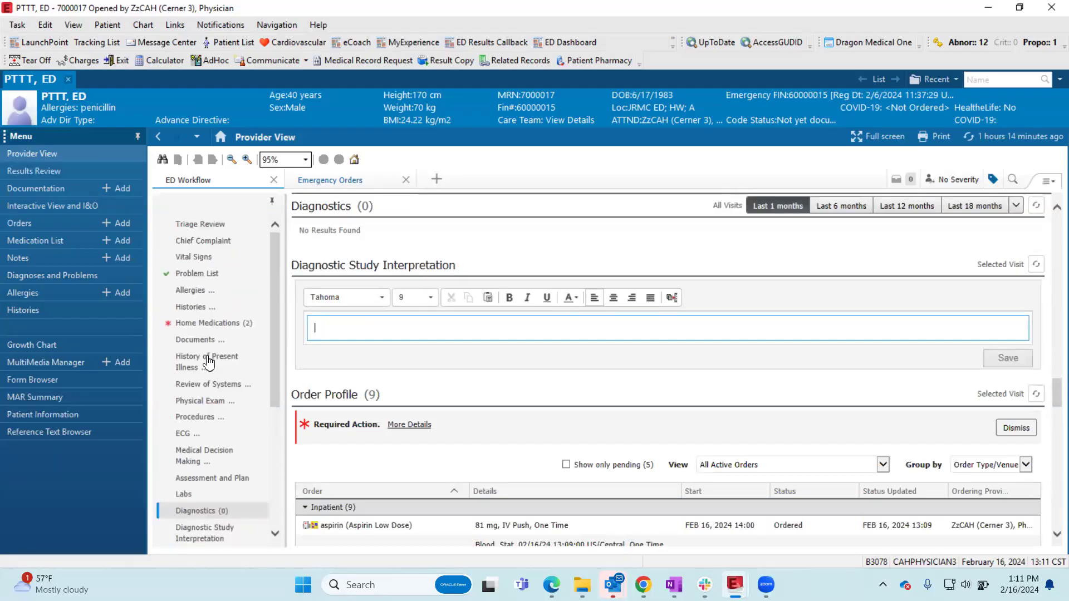
pyautogui.click(211, 456)
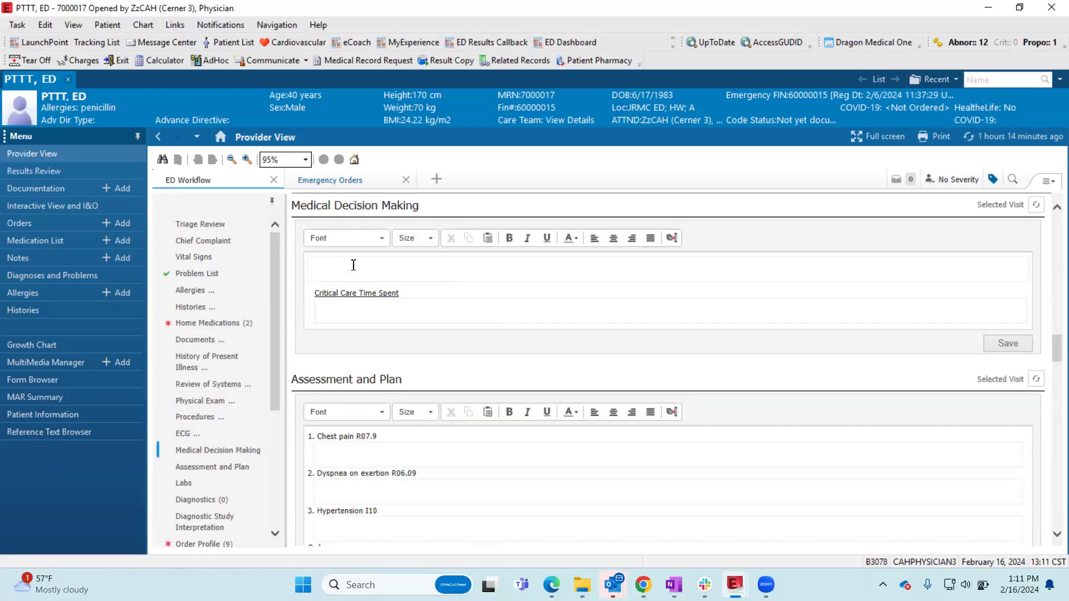
pyautogui.click(342, 314)
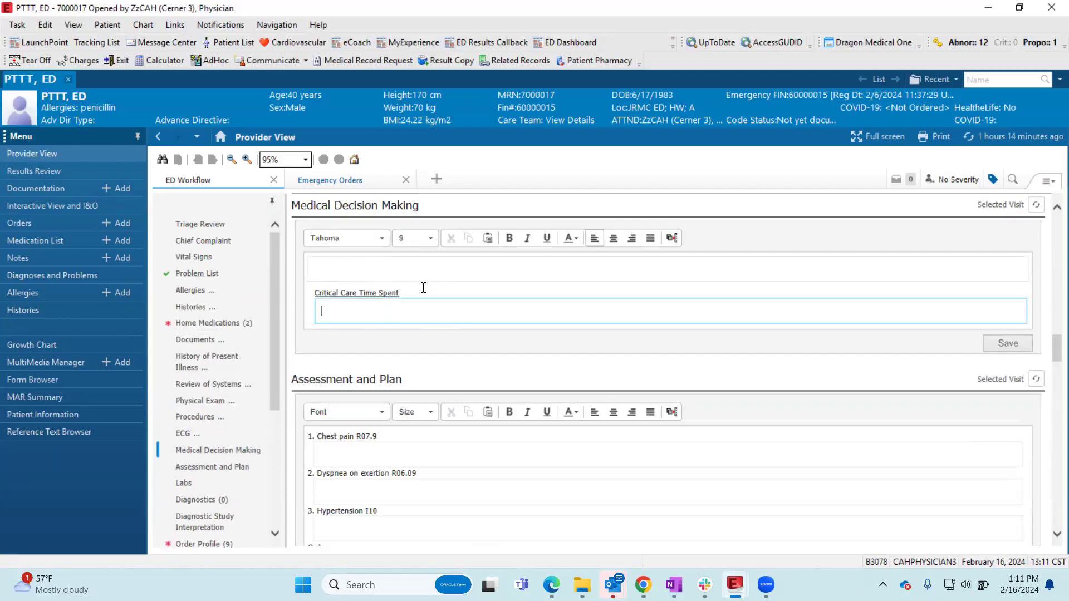
pyautogui.click(362, 270)
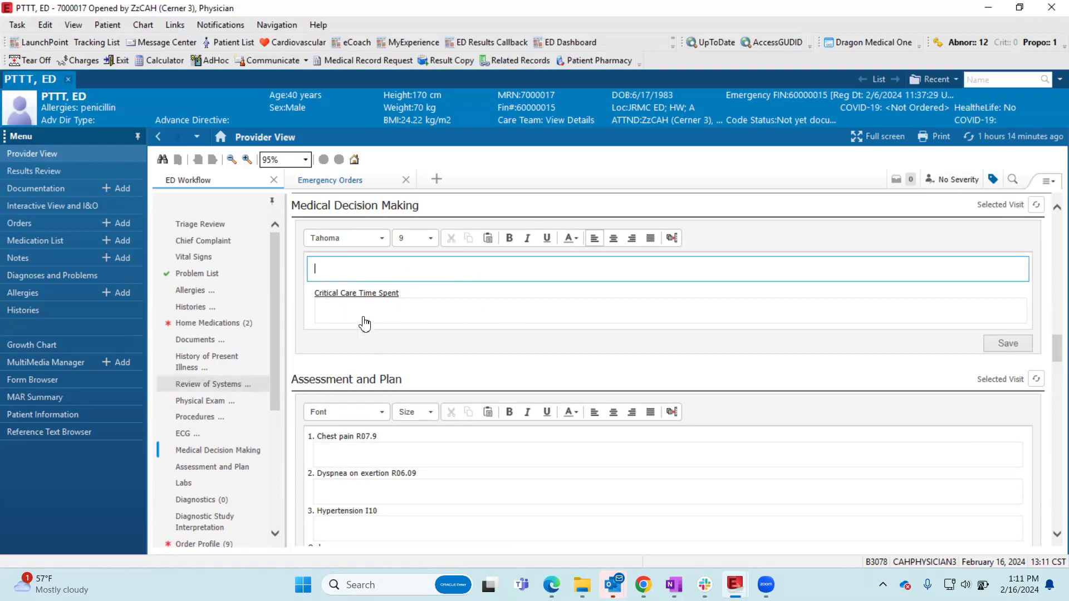
pyautogui.scroll(-2, 534, 345)
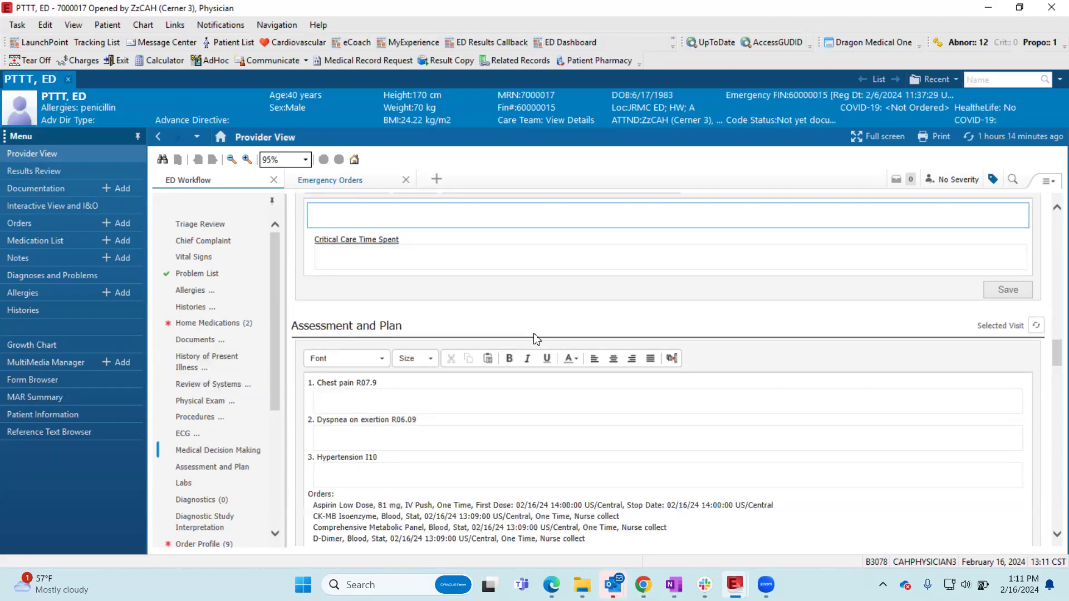
pyautogui.scroll(3, 524, 344)
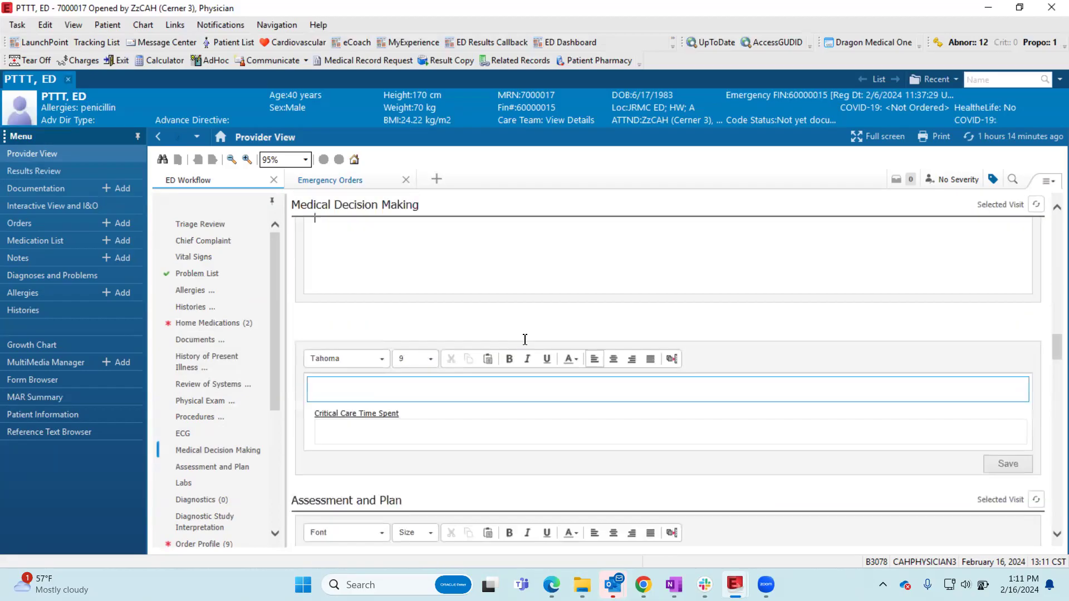
pyautogui.scroll(-3, 524, 341)
pyautogui.scroll(-2, 516, 328)
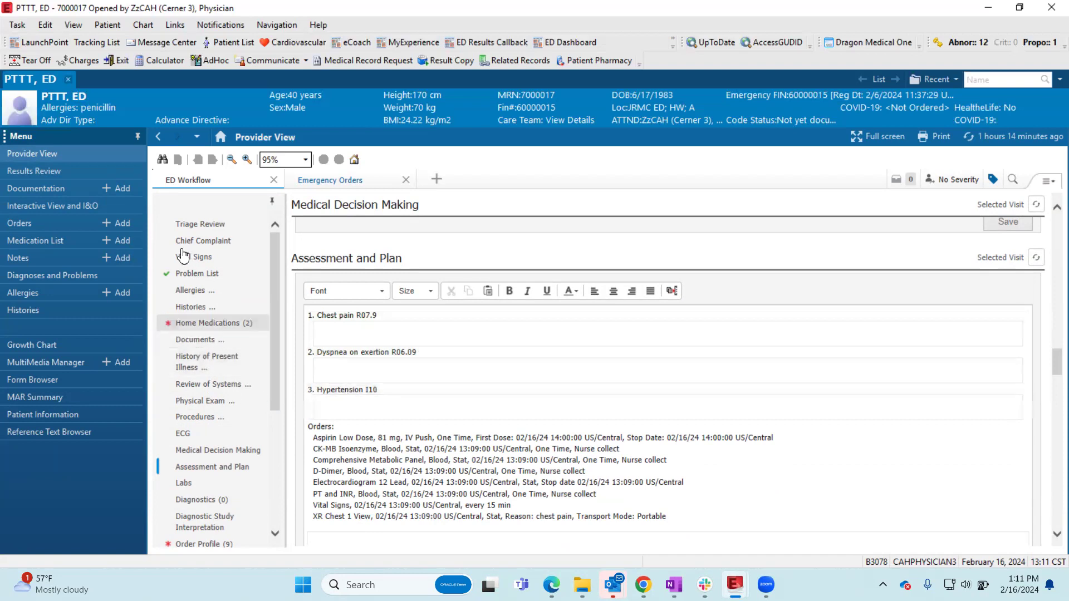
# - Check the Problem List, return to Assessment and Plan, and try removing the Orders block from the note before undoing the removal
pyautogui.click(186, 274)
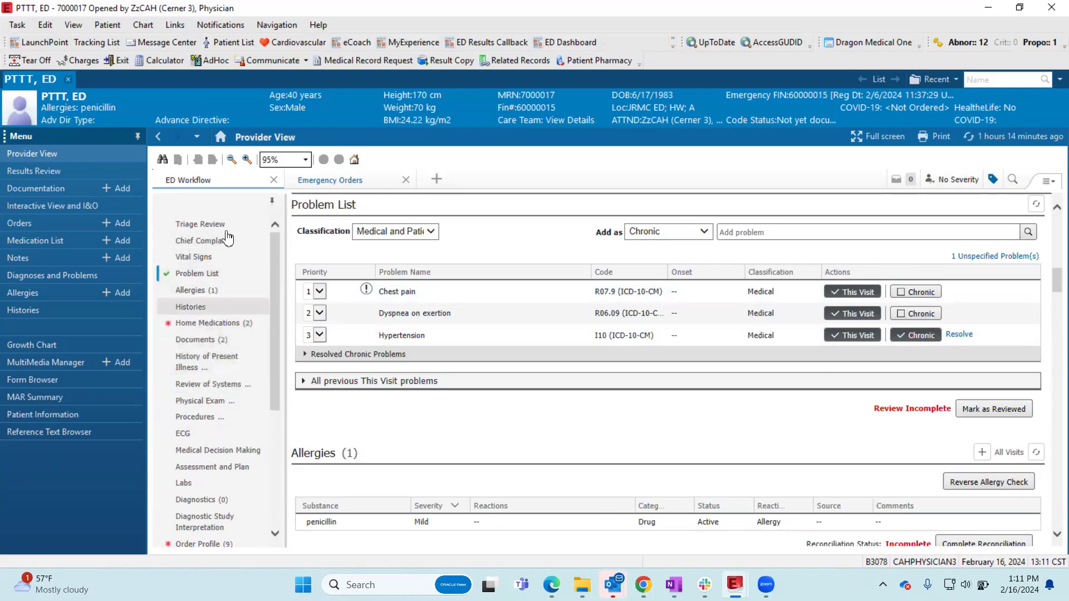
pyautogui.click(229, 467)
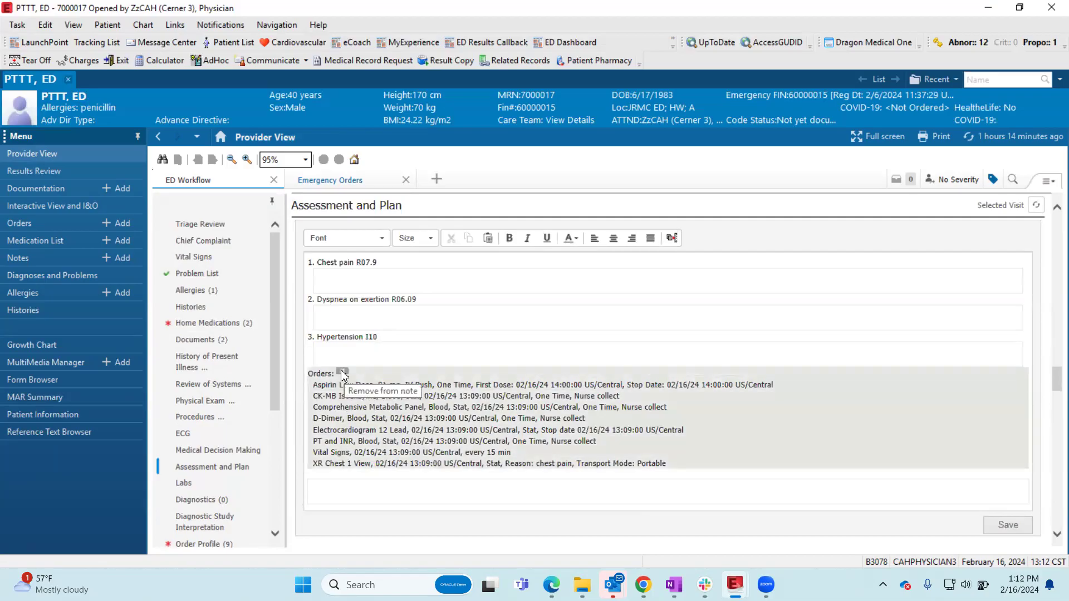
pyautogui.click(342, 373)
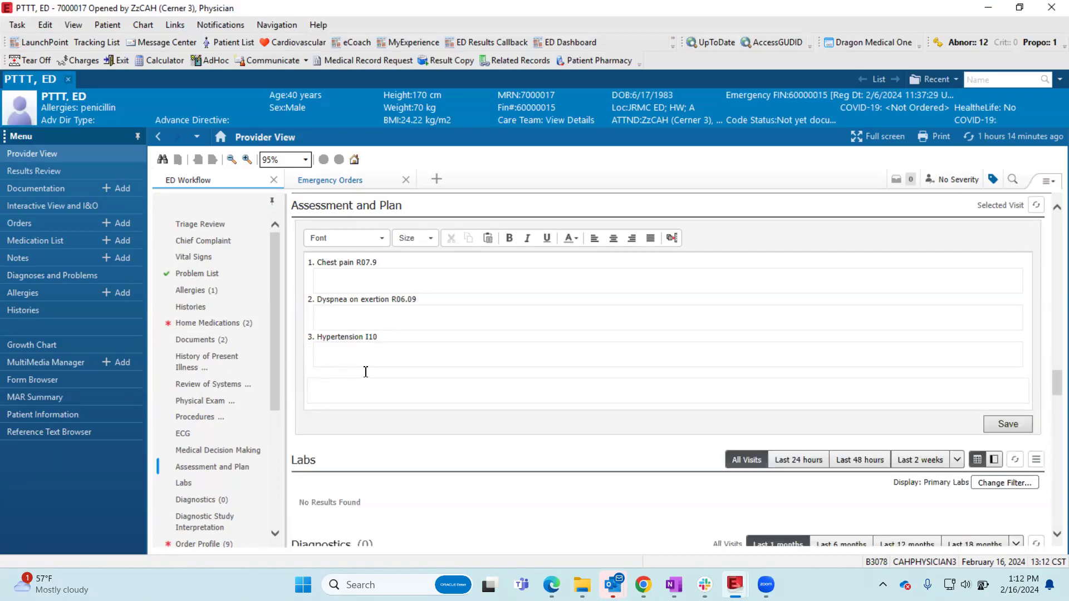
pyautogui.hotkey('ctrl', 'z')
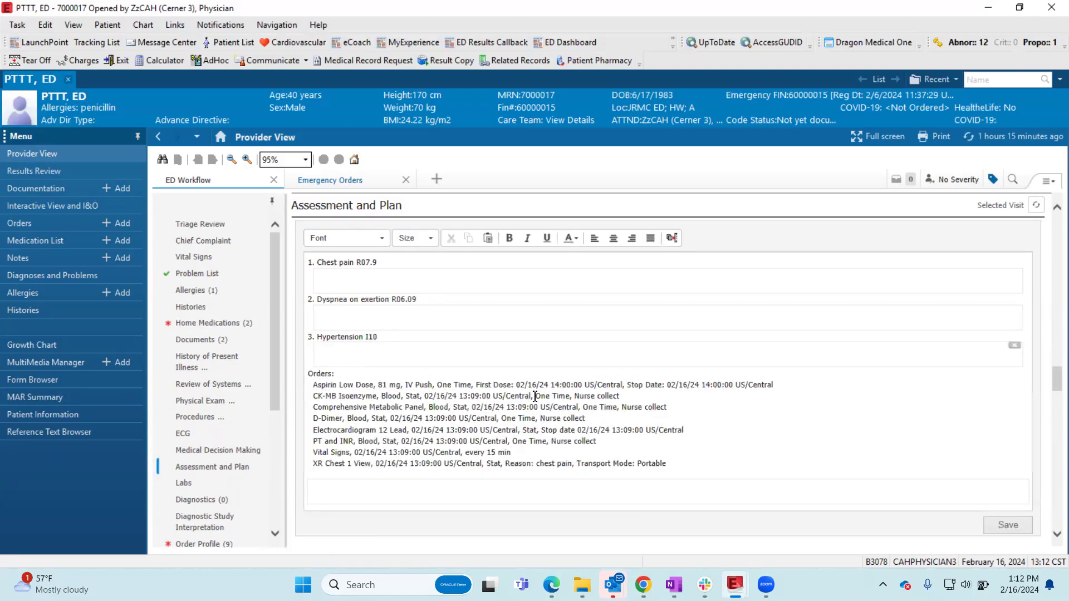
# - Enter "consulted cardio" under Chest pain in Assessment and Plan, and place the cursor in the Hypertension field
pyautogui.click(338, 282)
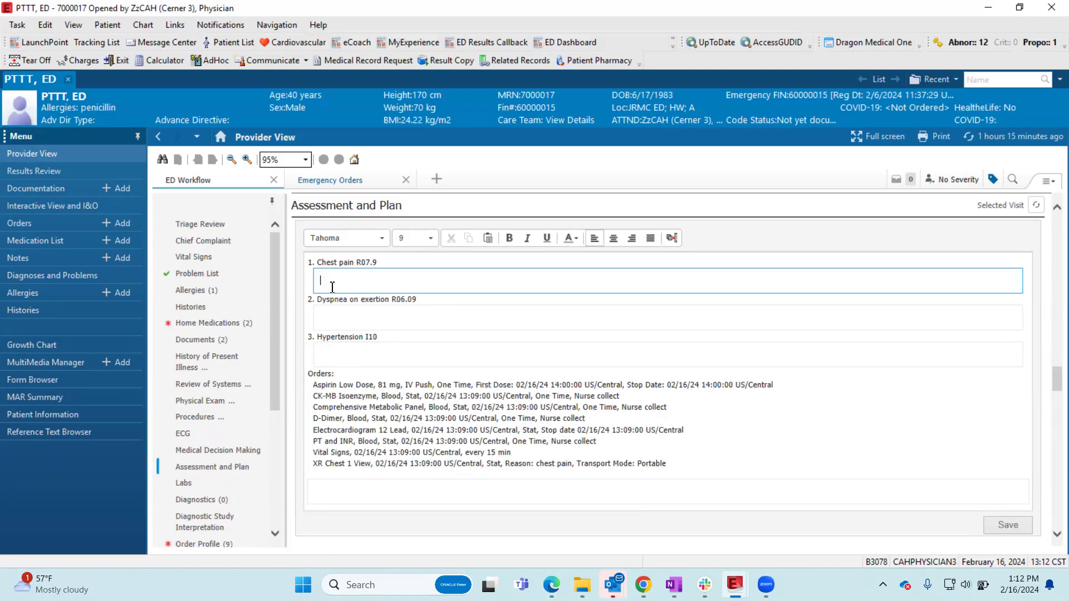
pyautogui.write('consulted cardio')
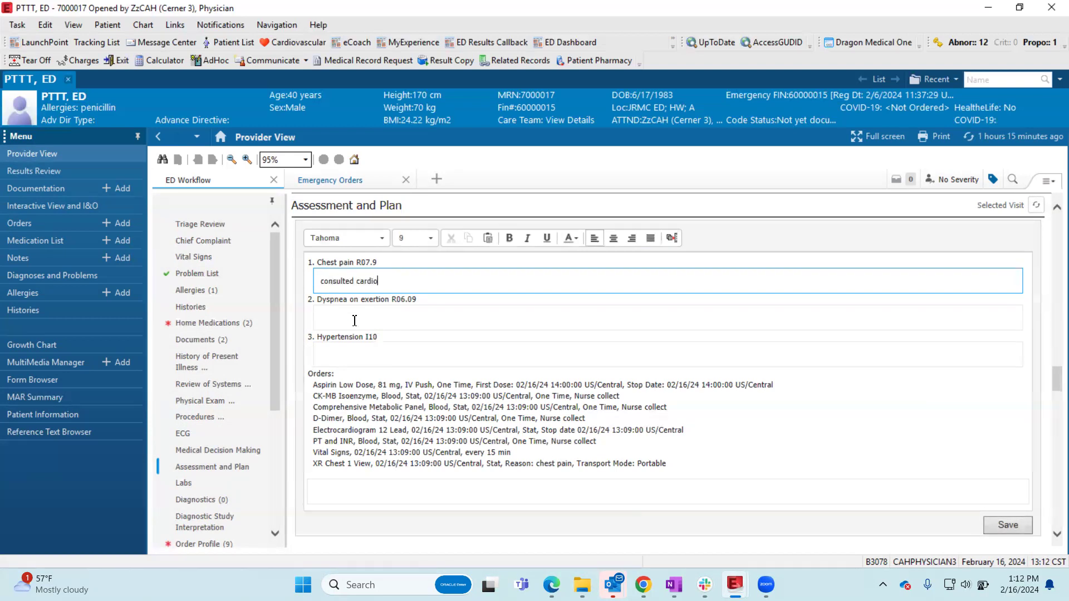
pyautogui.click(354, 321)
pyautogui.click(361, 357)
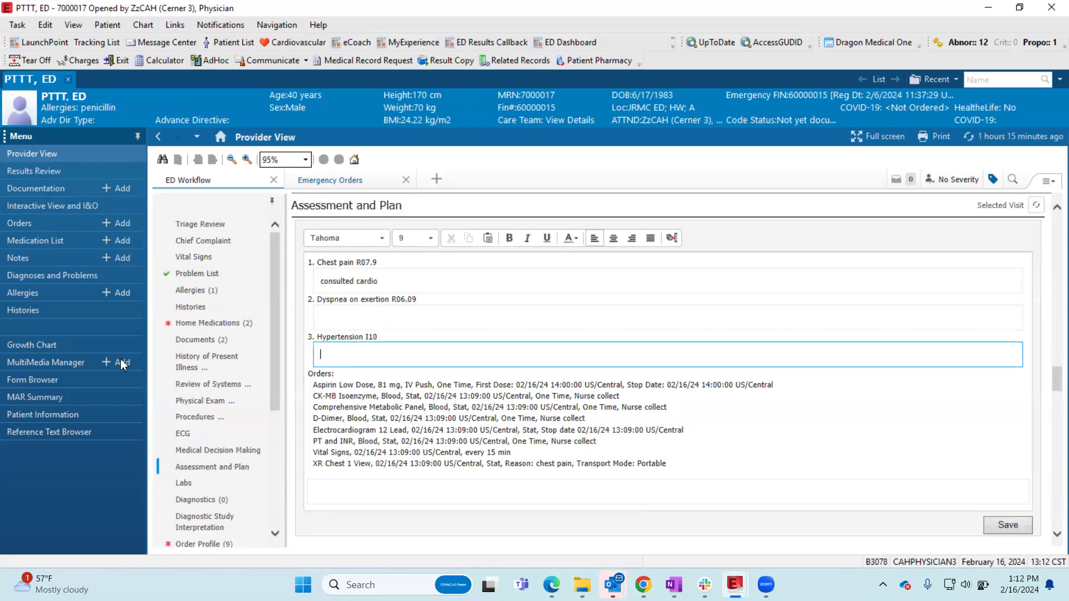
# - Check the patient's Labs section, and open the abnormal Results FYI item in Message Center
pyautogui.click(226, 483)
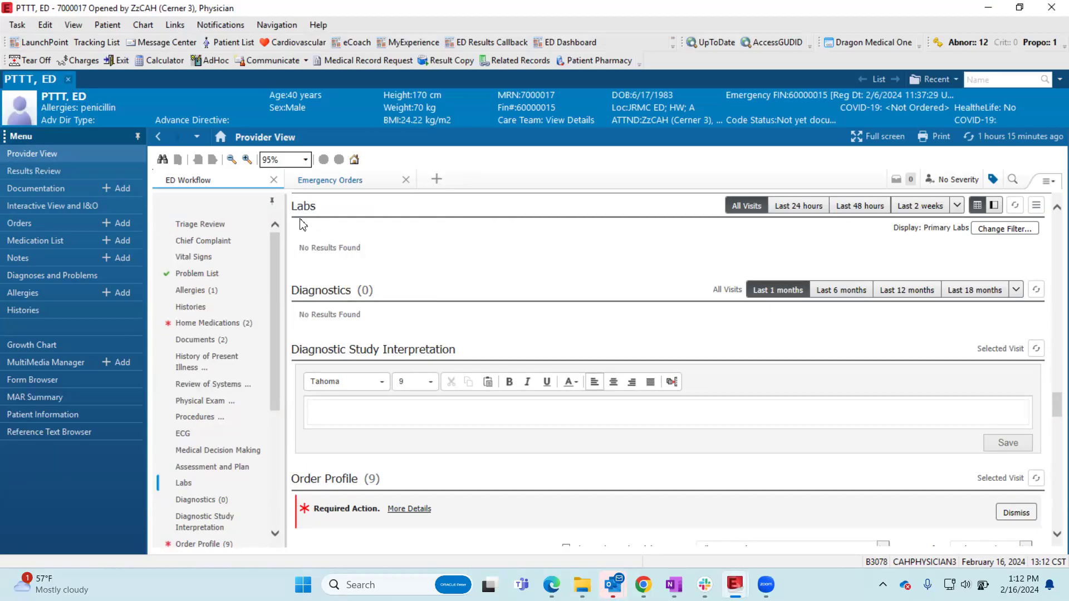
pyautogui.click(162, 43)
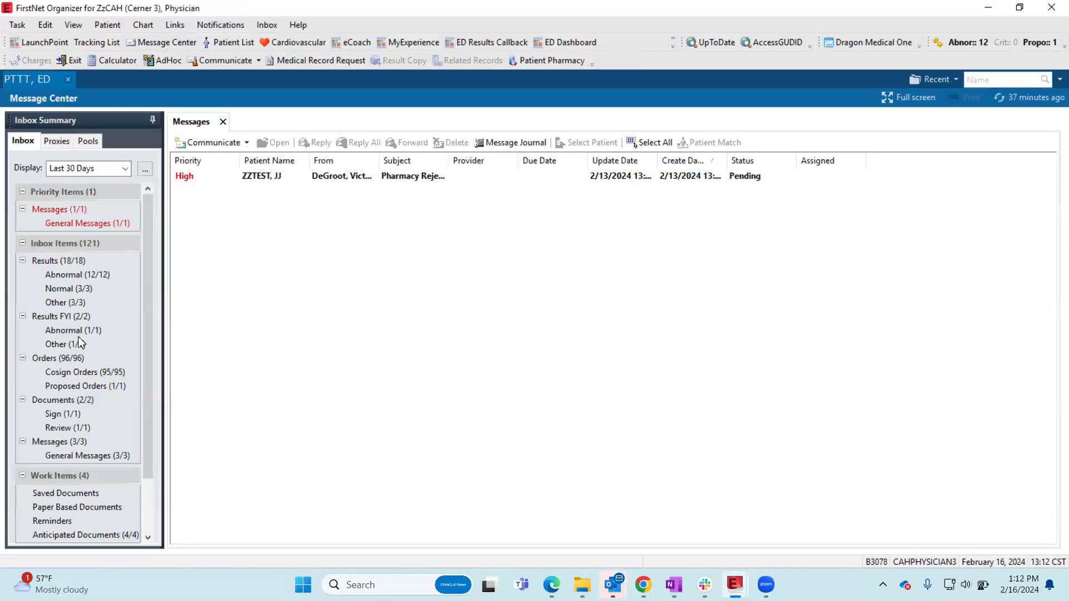
pyautogui.click(81, 332)
pyautogui.click(257, 178)
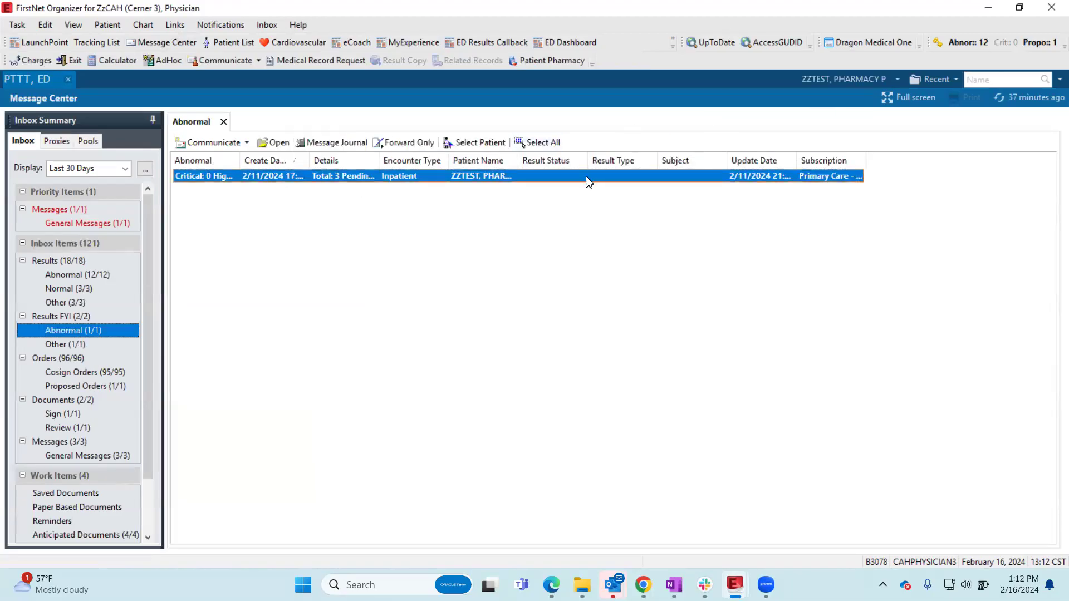
pyautogui.doubleClick(345, 177)
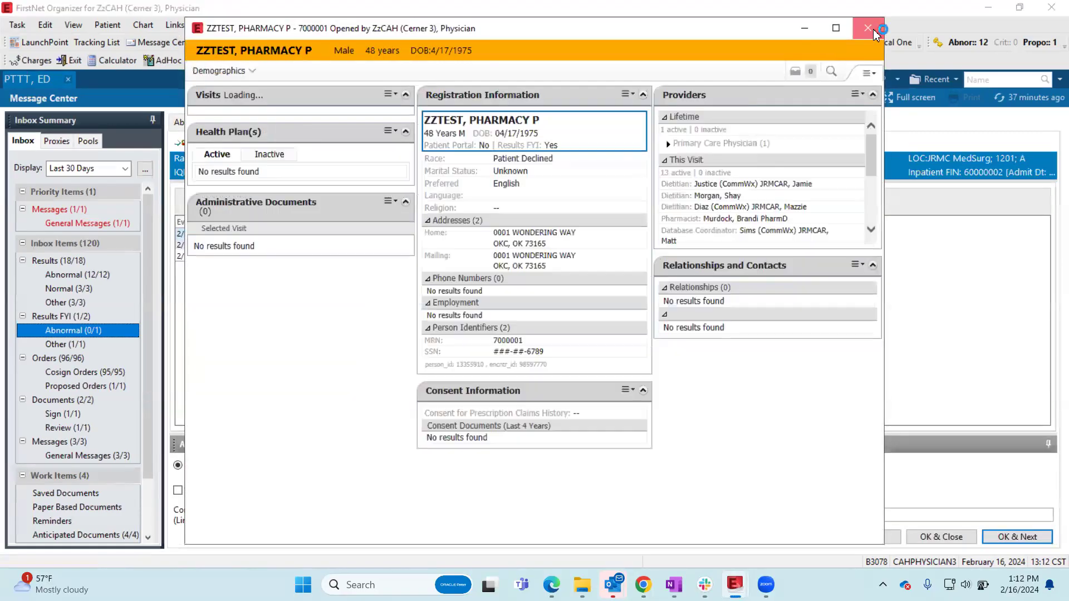
# - Open the chart of the patient in the abnormal result, acknowledge the patient status order alerts, and show the Labs section
pyautogui.click(868, 29)
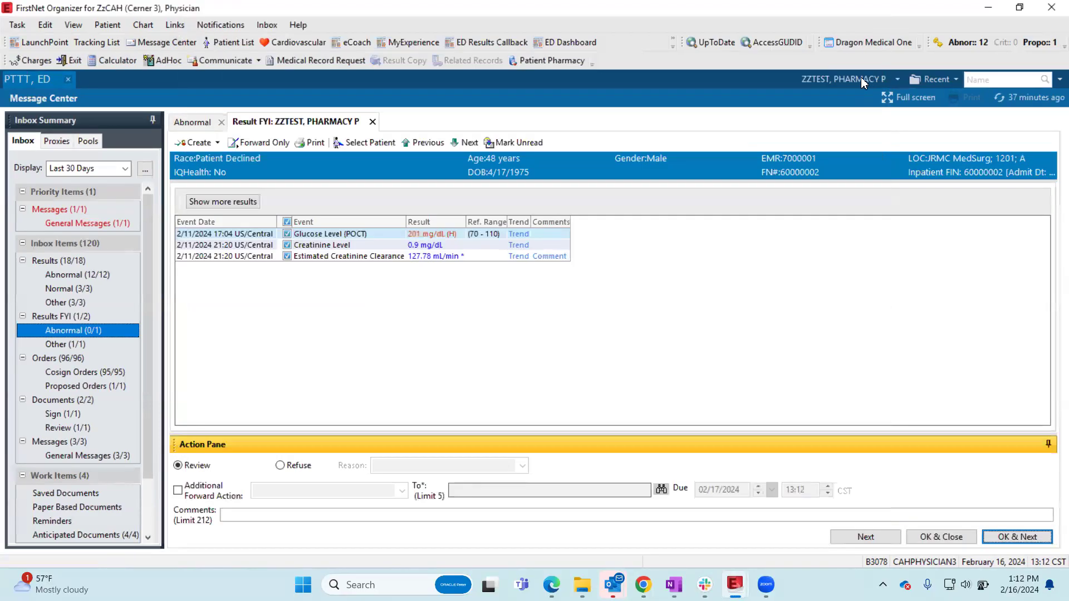
pyautogui.click(445, 264)
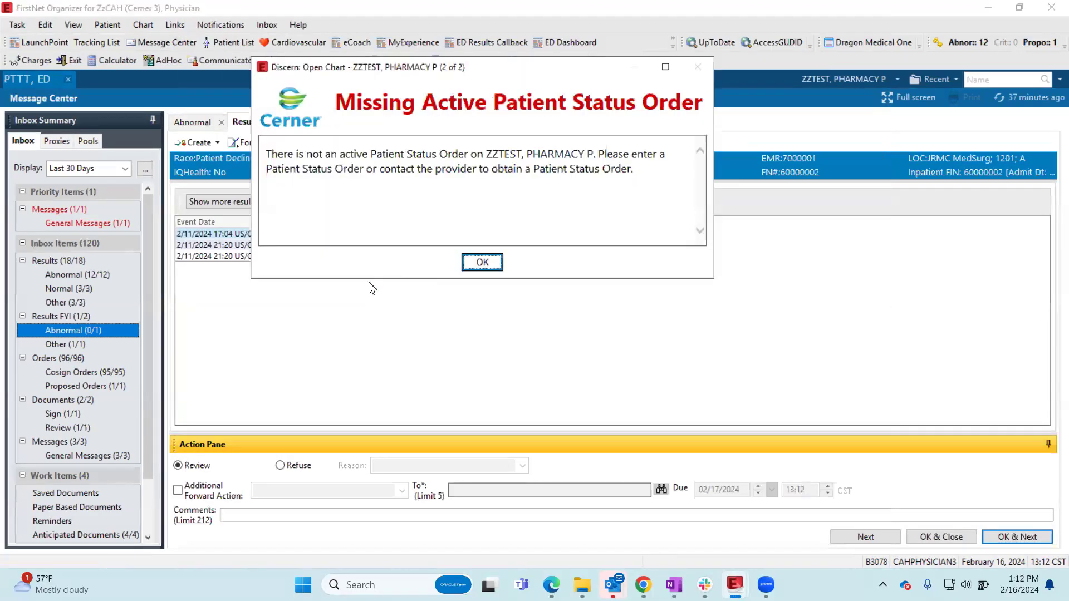
pyautogui.click(485, 262)
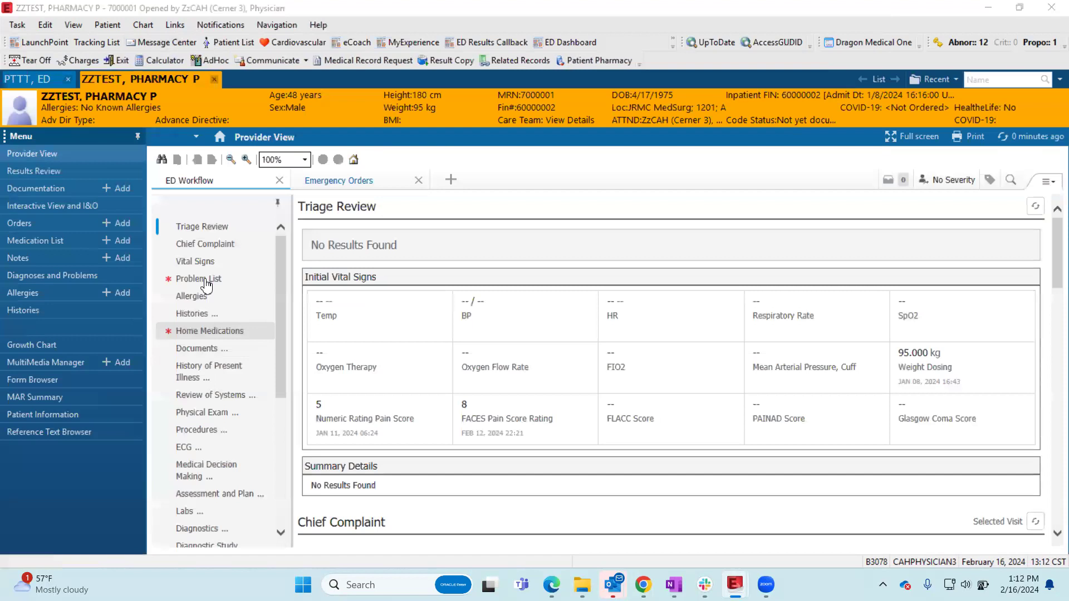
pyautogui.scroll(-1, 220, 398)
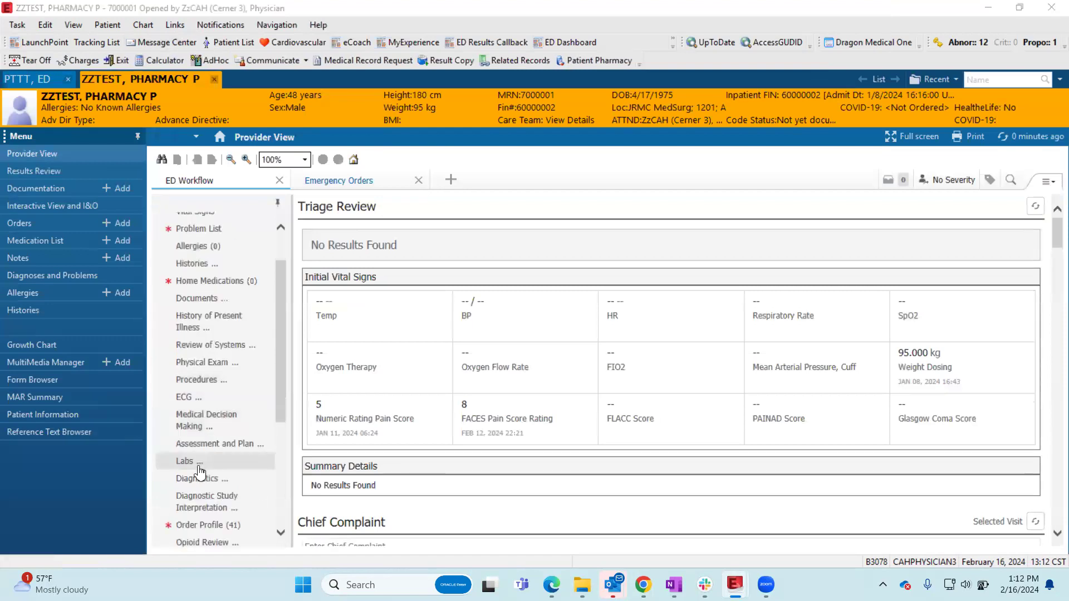
pyautogui.click(193, 462)
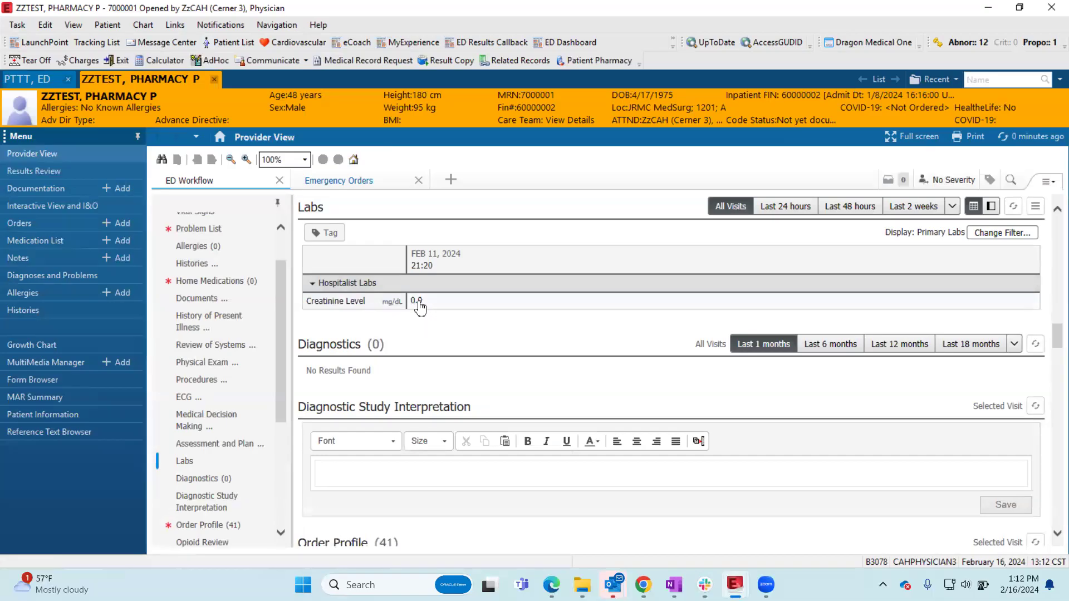
# - Check the ED tracking list in LaunchPoint, return to the second patient's chart, and view the Creatinine Level trend graph
pyautogui.click(31, 47)
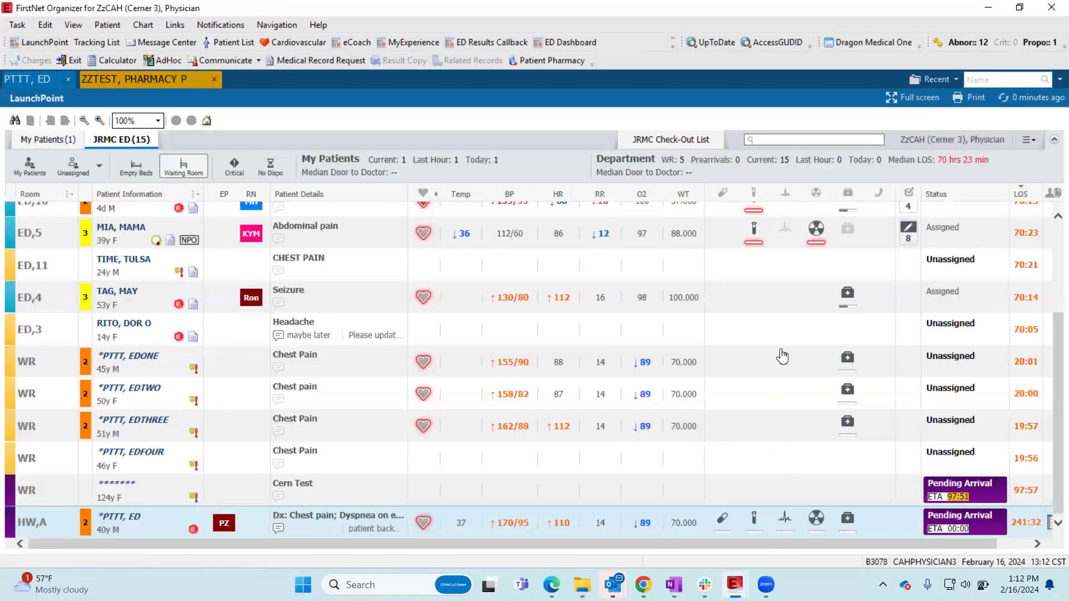
pyautogui.click(160, 78)
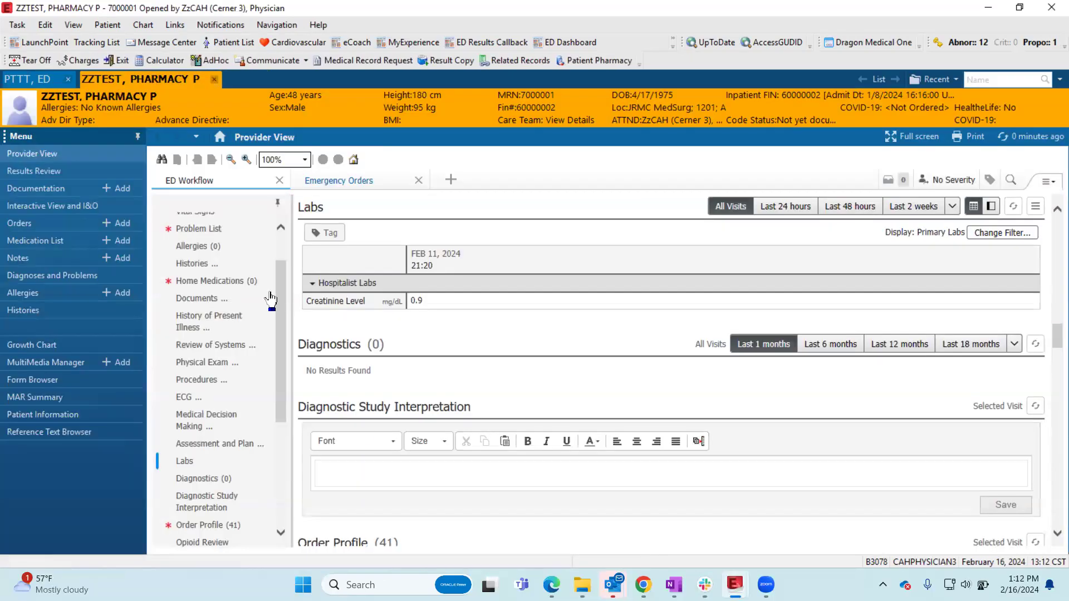
pyautogui.click(352, 301)
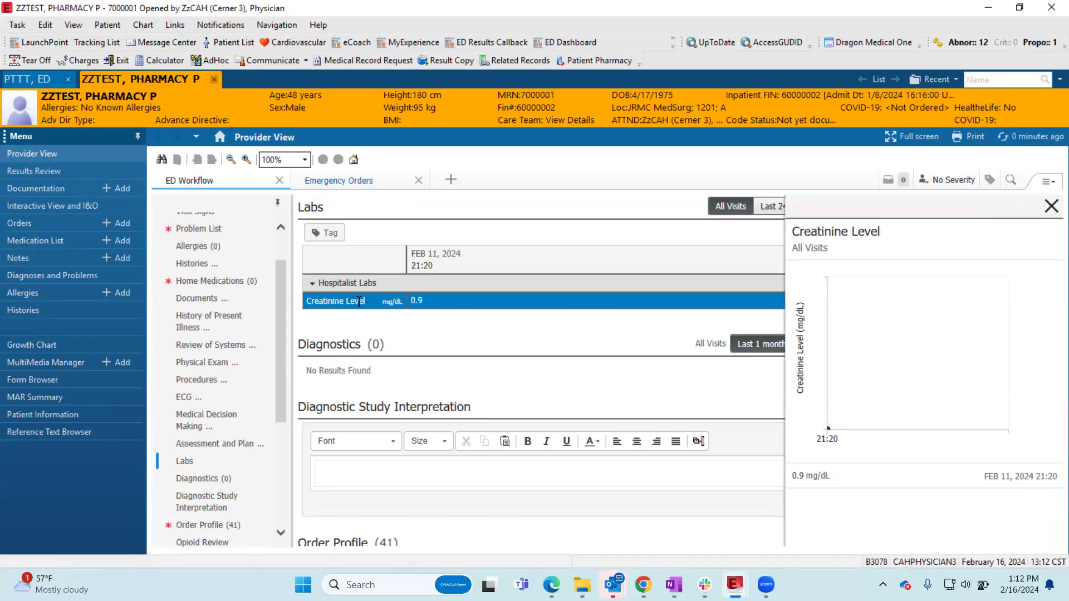
pyautogui.click(358, 301)
pyautogui.click(1051, 206)
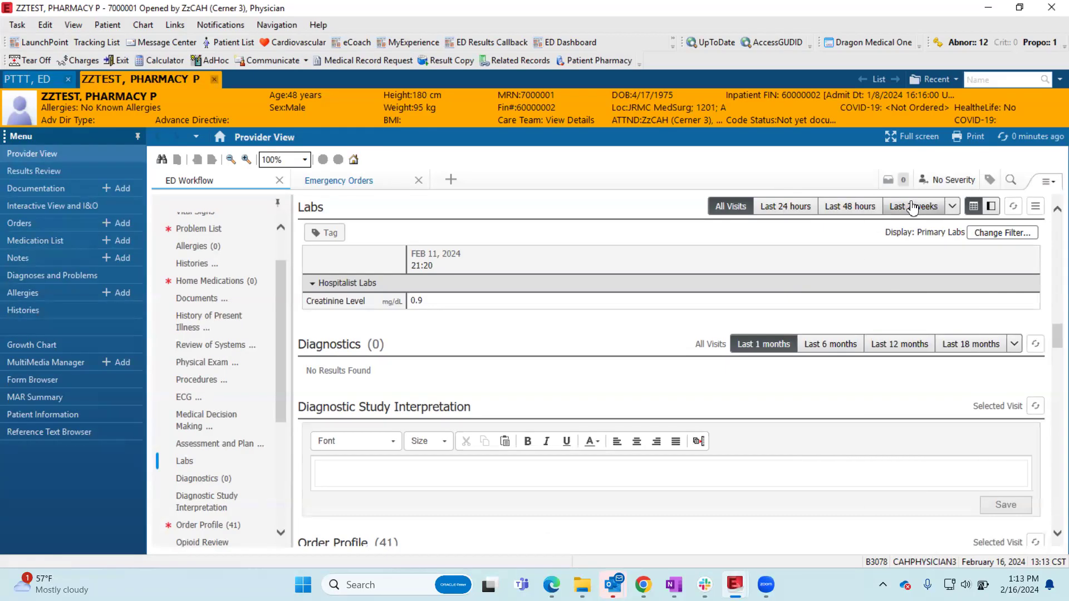
# - Limit the Labs display to the last 2 weeks, check the longer time ranges, and view the Creatinine Level trend for that period
pyautogui.click(919, 207)
pyautogui.click(952, 206)
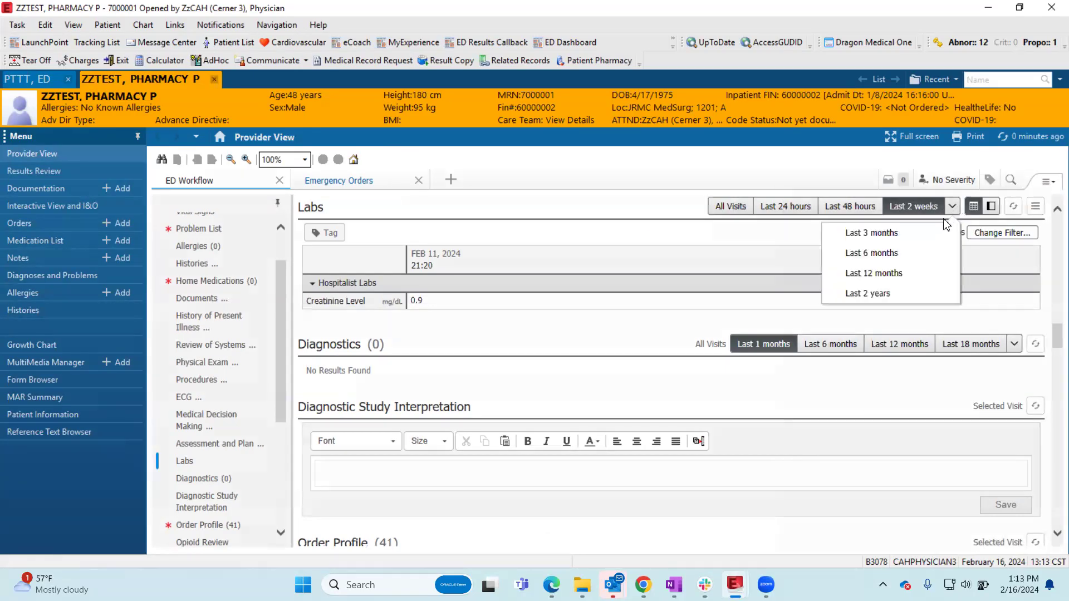
pyautogui.click(353, 309)
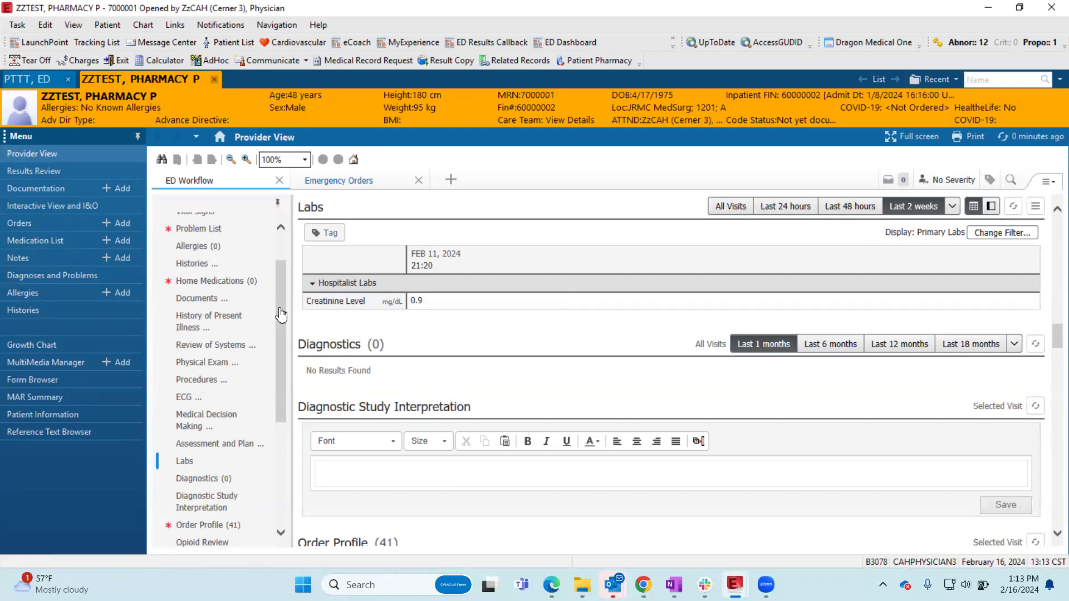
pyautogui.click(332, 300)
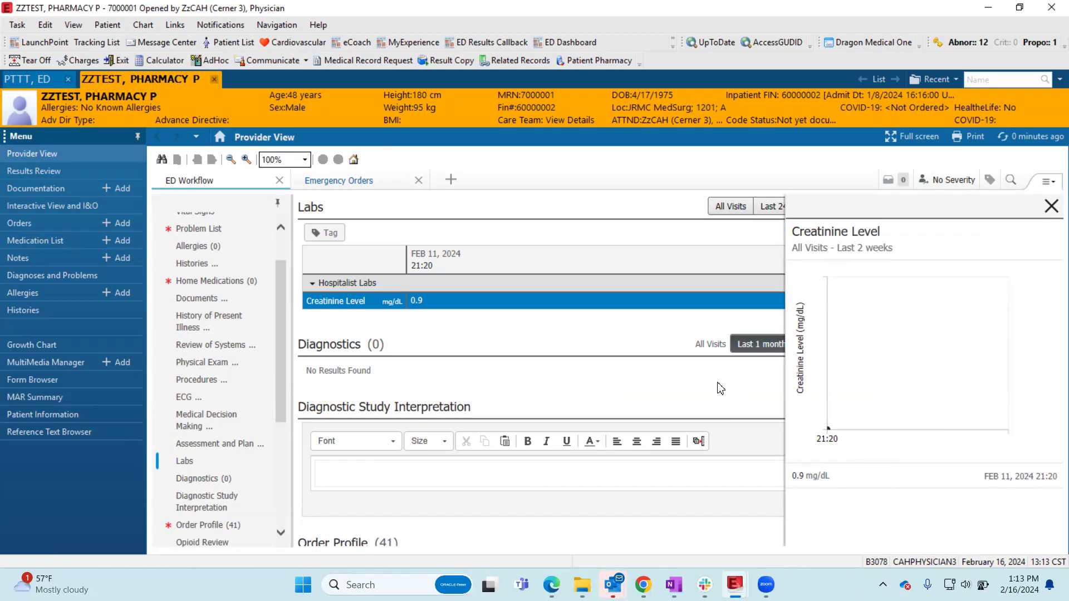
pyautogui.click(1051, 206)
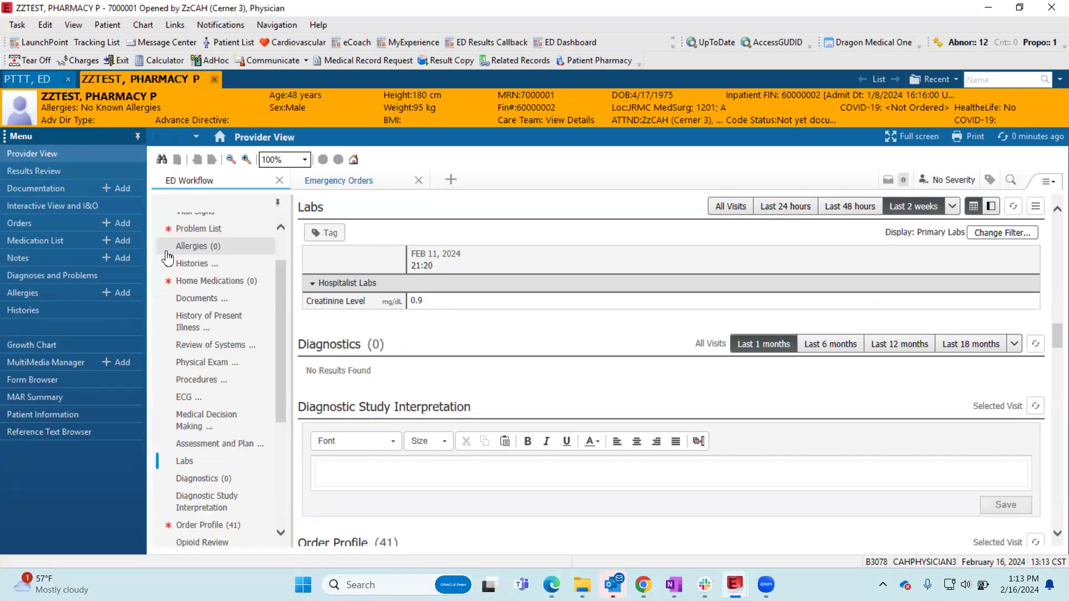
# - Browse the Other result lists in Message Center and open the chart of the patient with the first XR Abdomen radiology result
pyautogui.click(167, 42)
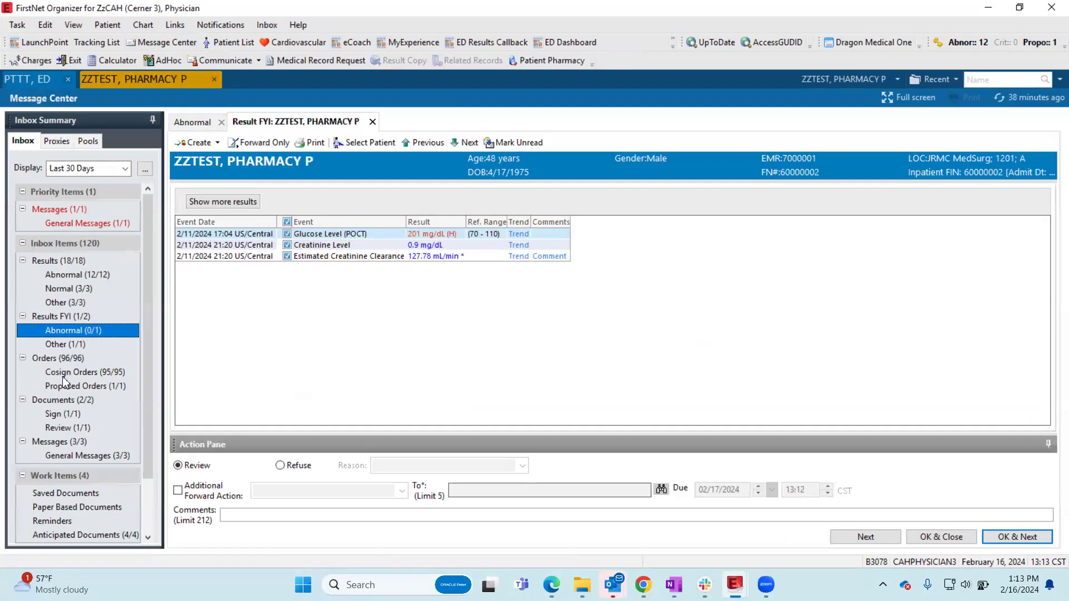
pyautogui.click(65, 344)
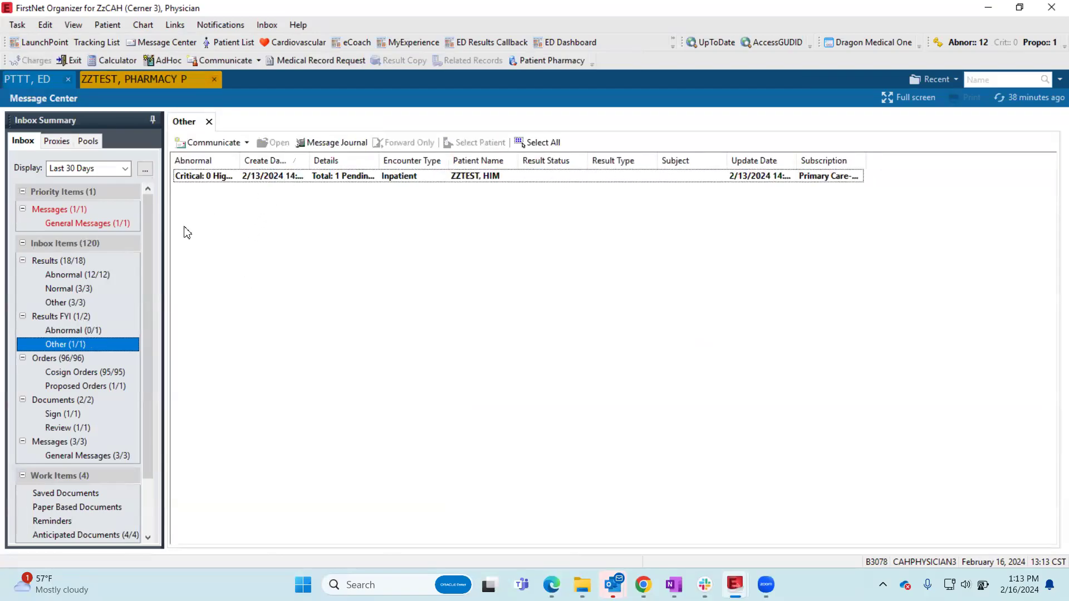
pyautogui.click(76, 303)
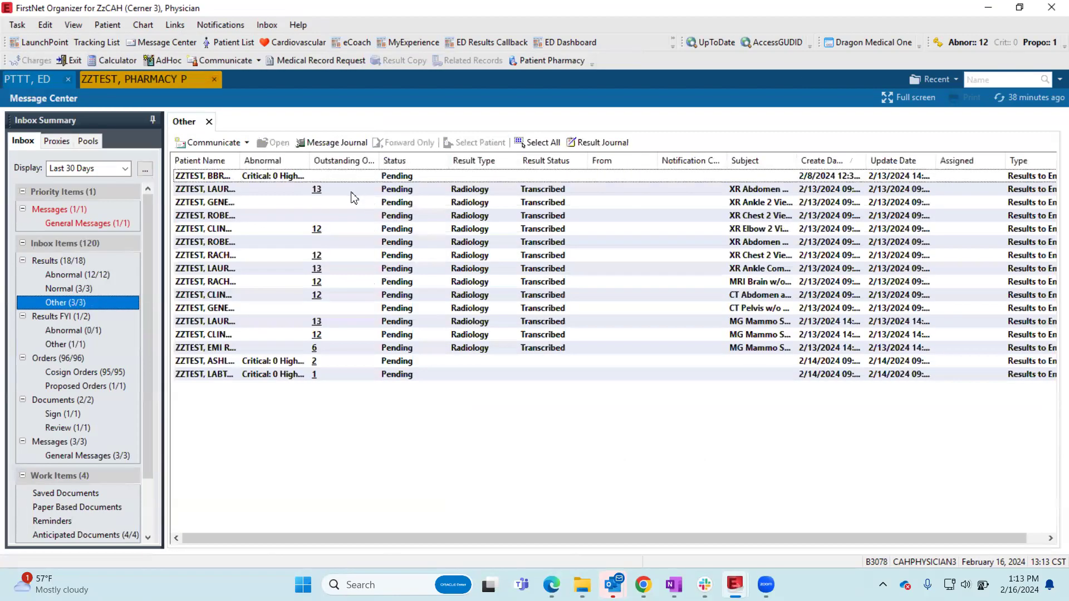
pyautogui.click(351, 191)
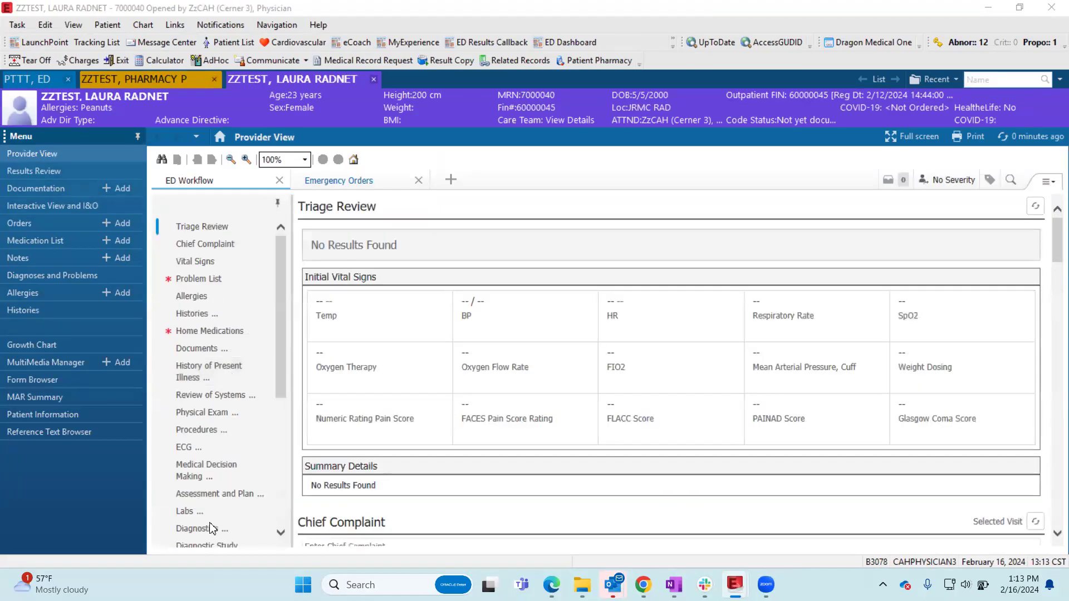
# - Show the Diagnostics section, open the XR Abdomen 1 View report, enlarge its window to read it, and close it
pyautogui.click(212, 527)
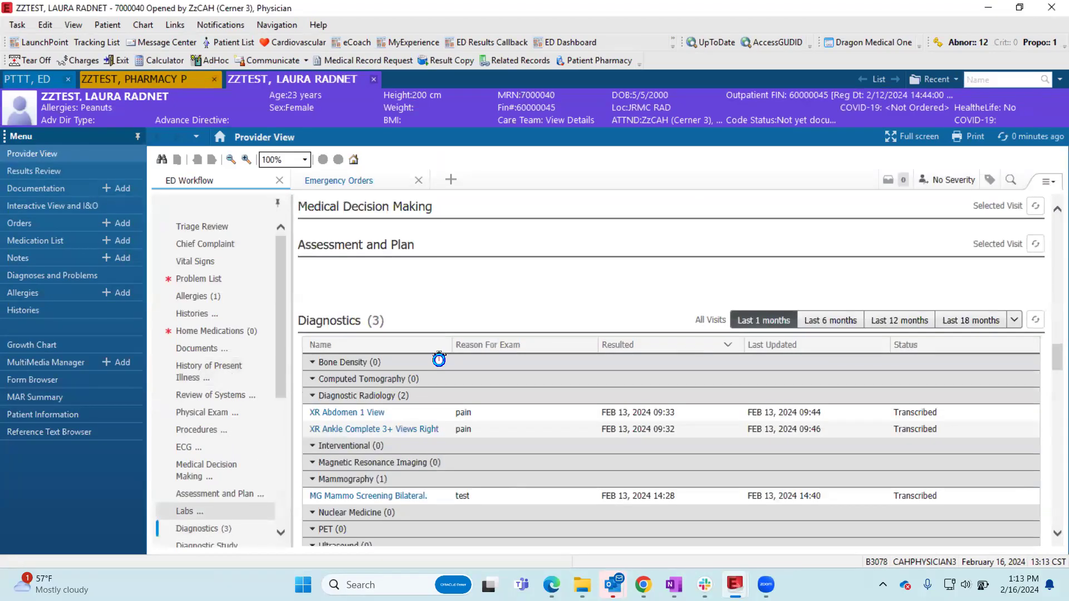
pyautogui.click(219, 526)
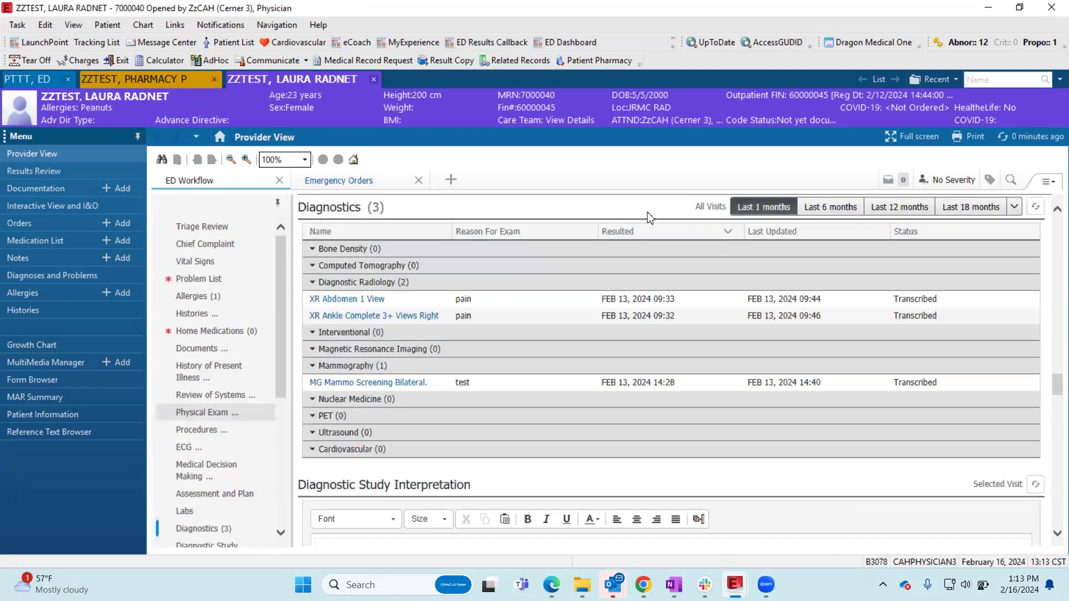
pyautogui.click(362, 281)
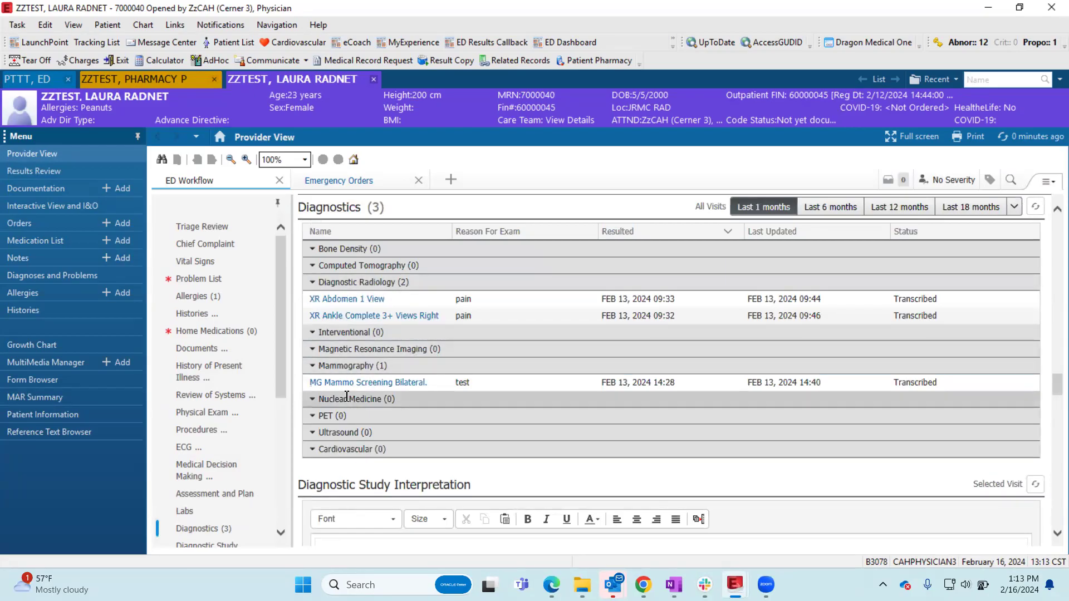
pyautogui.click(341, 301)
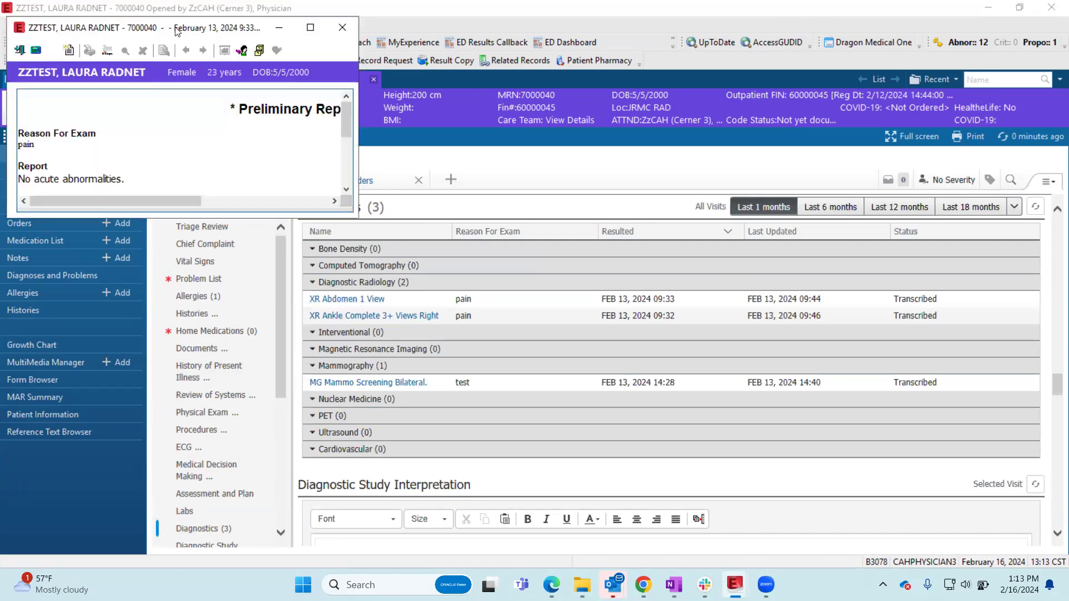
pyautogui.moveTo(175, 28); pyautogui.dragTo(422, 189)
pyautogui.click(558, 198)
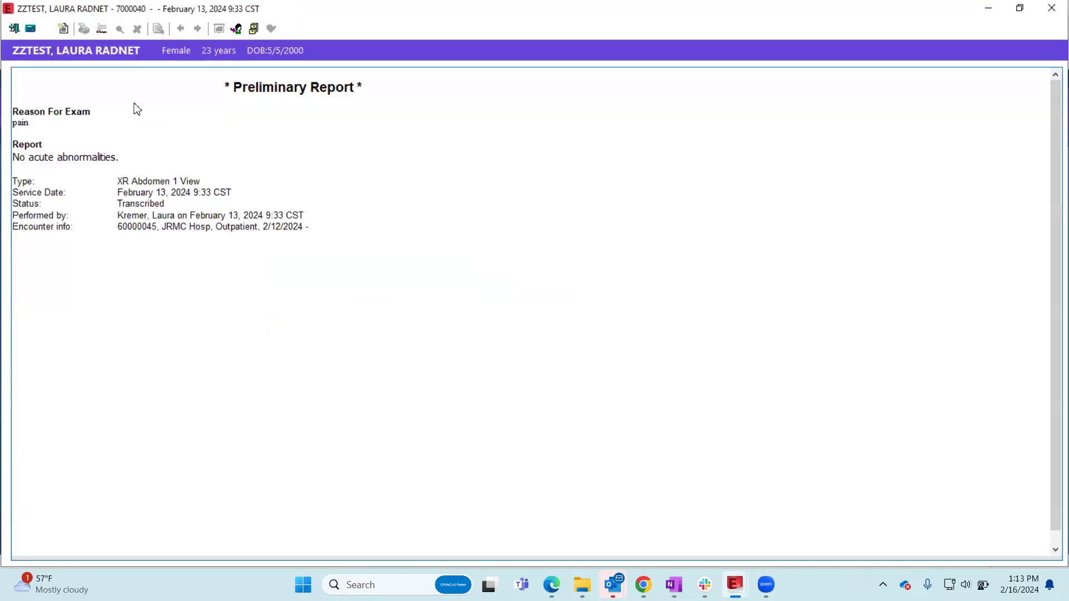
pyautogui.moveTo(185, 10); pyautogui.dragTo(335, 94)
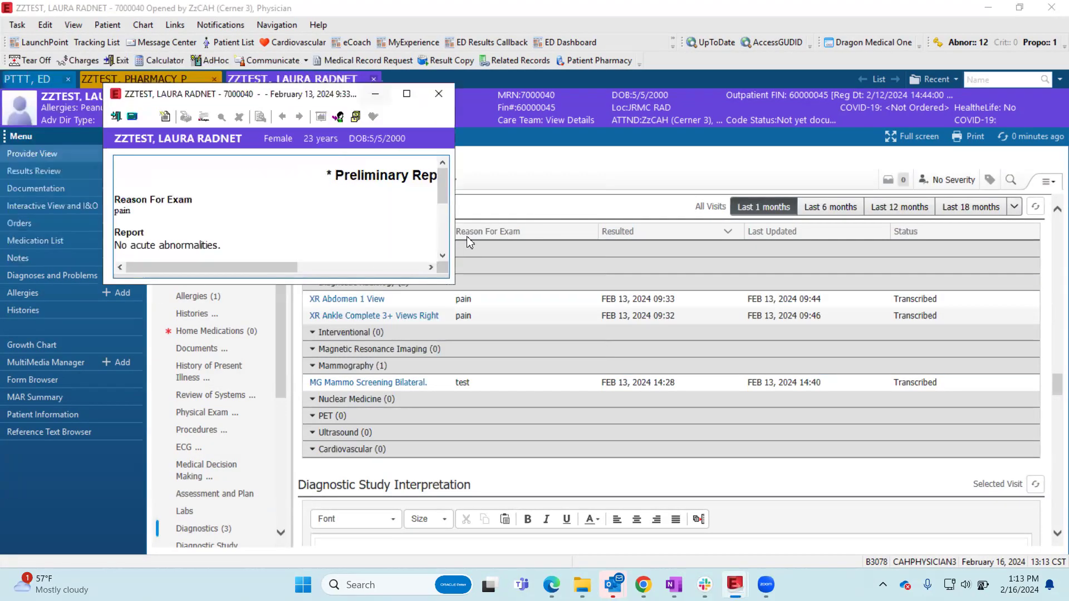
pyautogui.moveTo(452, 282); pyautogui.dragTo(906, 507)
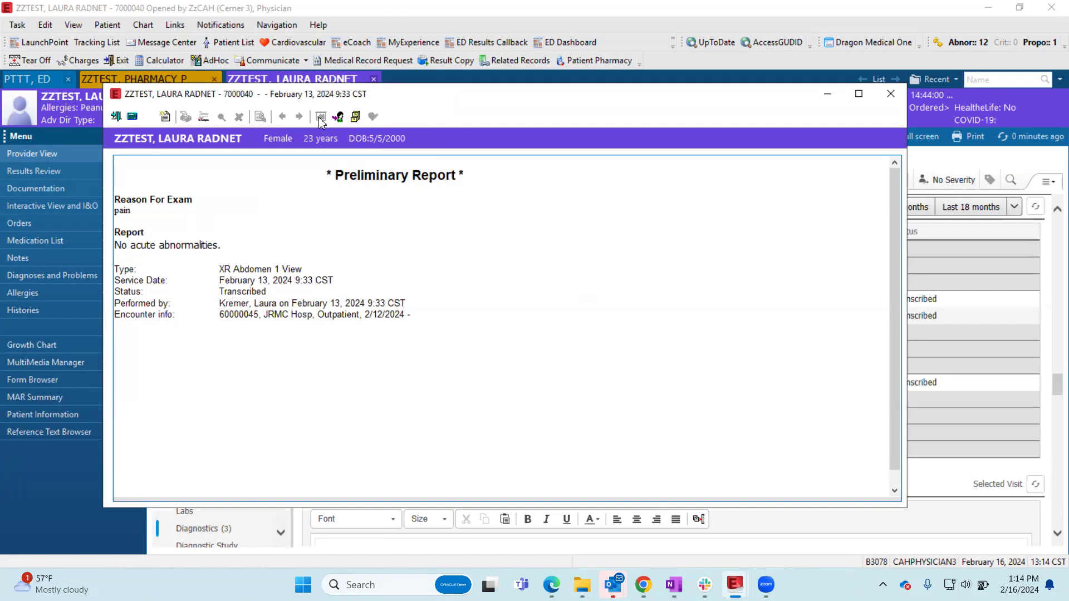
pyautogui.click(901, 92)
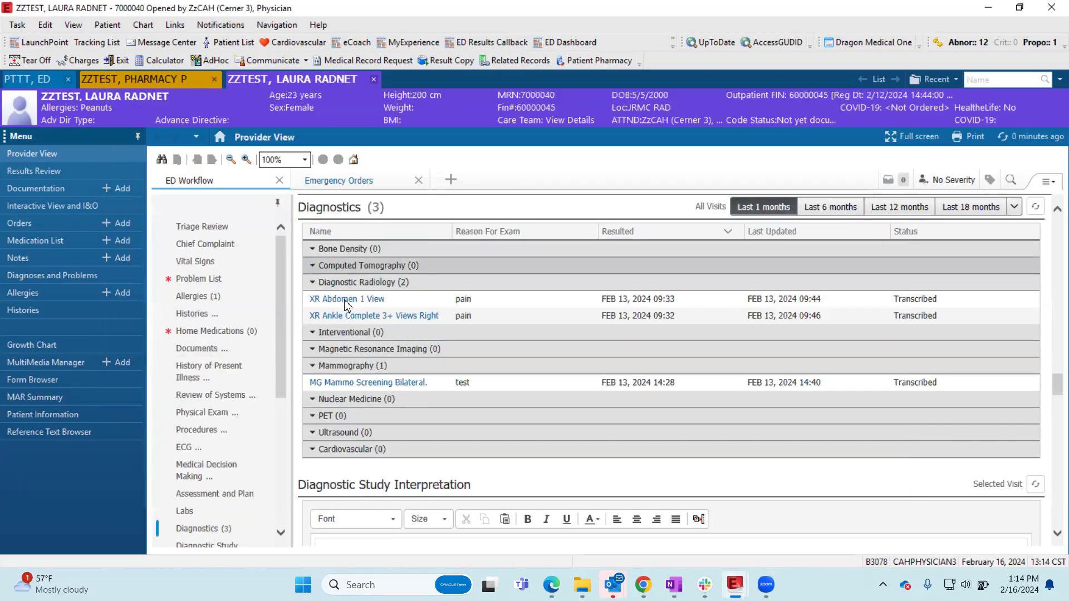
# - Open the XR Ankle Complete 3+ Views Right report, highlight its report text to show the Tag option, and close it
pyautogui.click(345, 318)
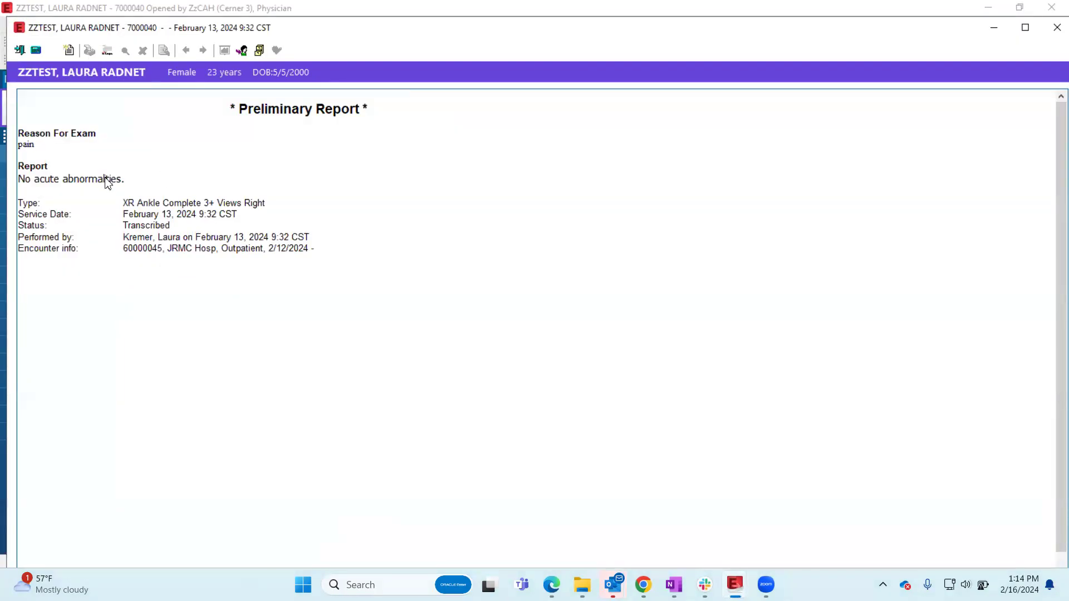
pyautogui.moveTo(125, 182); pyautogui.dragTo(19, 146)
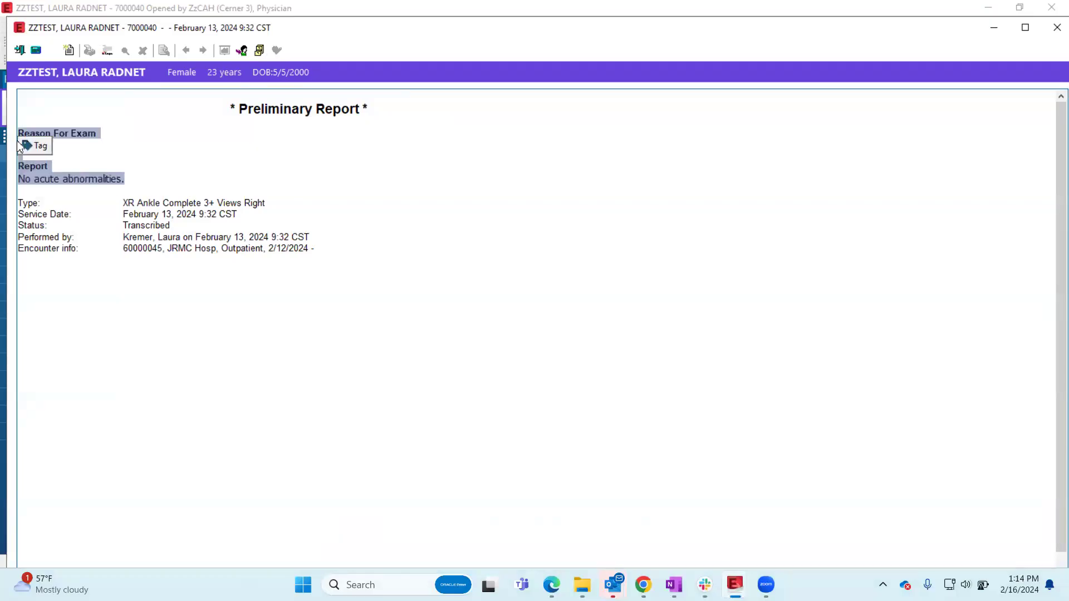
pyautogui.click(67, 176)
pyautogui.moveTo(136, 178); pyautogui.dragTo(31, 174)
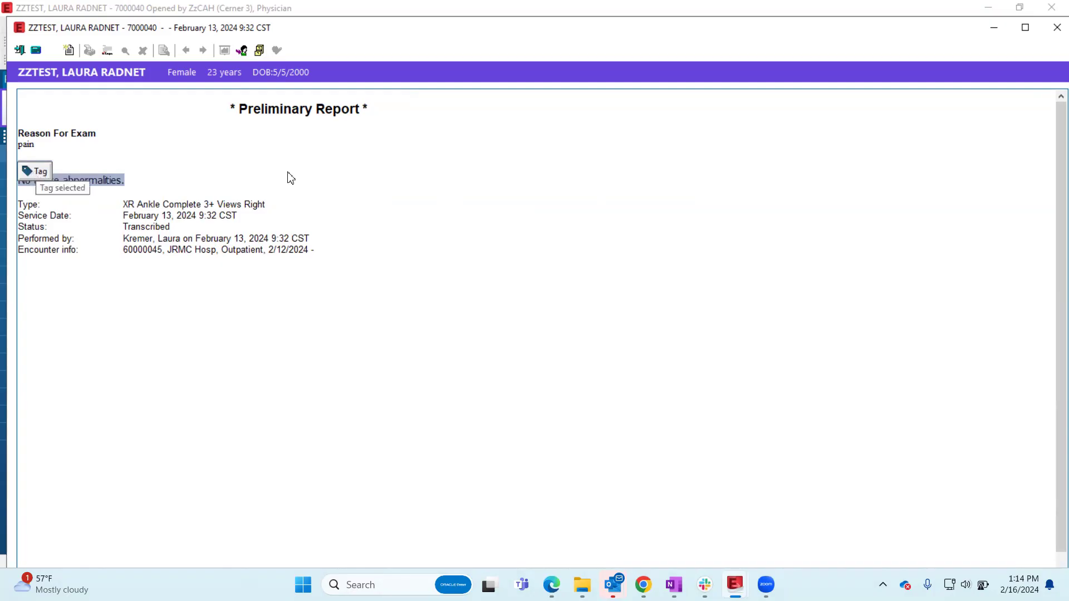
pyautogui.click(406, 184)
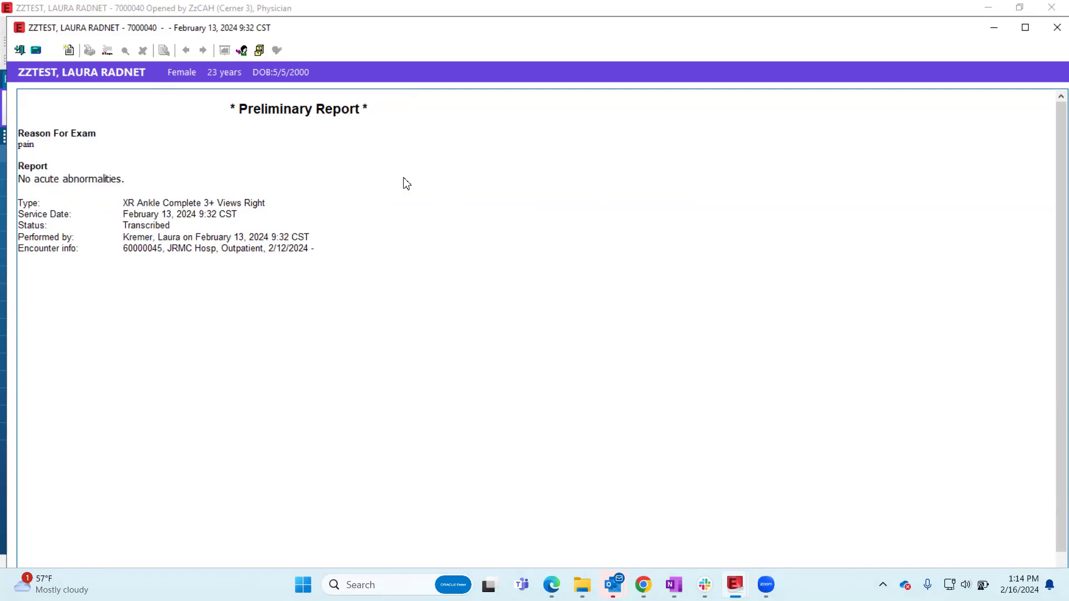
pyautogui.click(1049, 31)
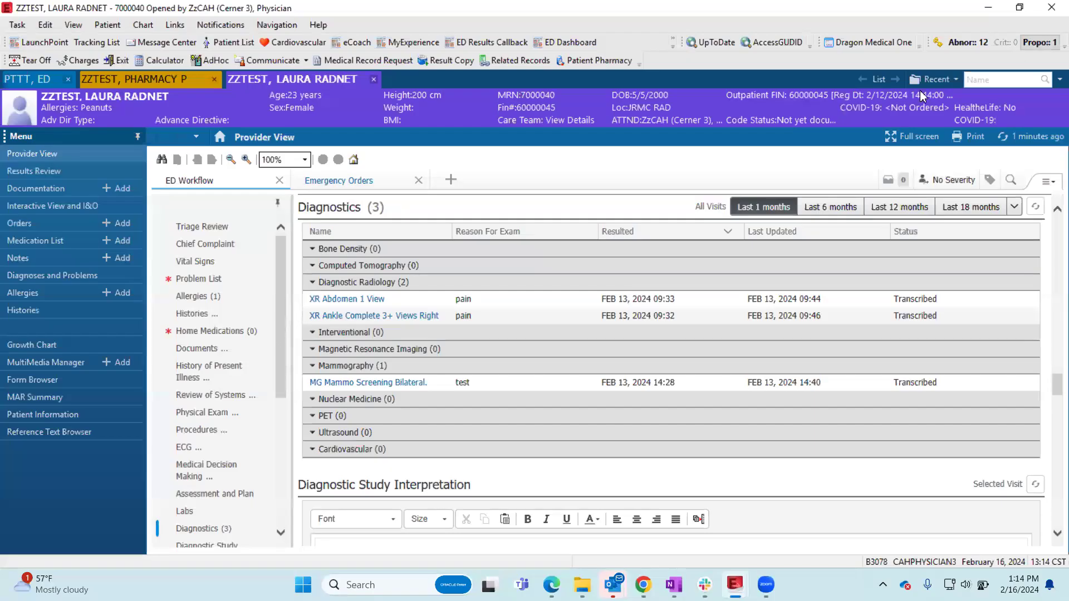
# - Return to the ED patient's chart and show the empty text box of the Diagnostic Study Interpretation section
pyautogui.click(38, 84)
pyautogui.scroll(-5, 217, 390)
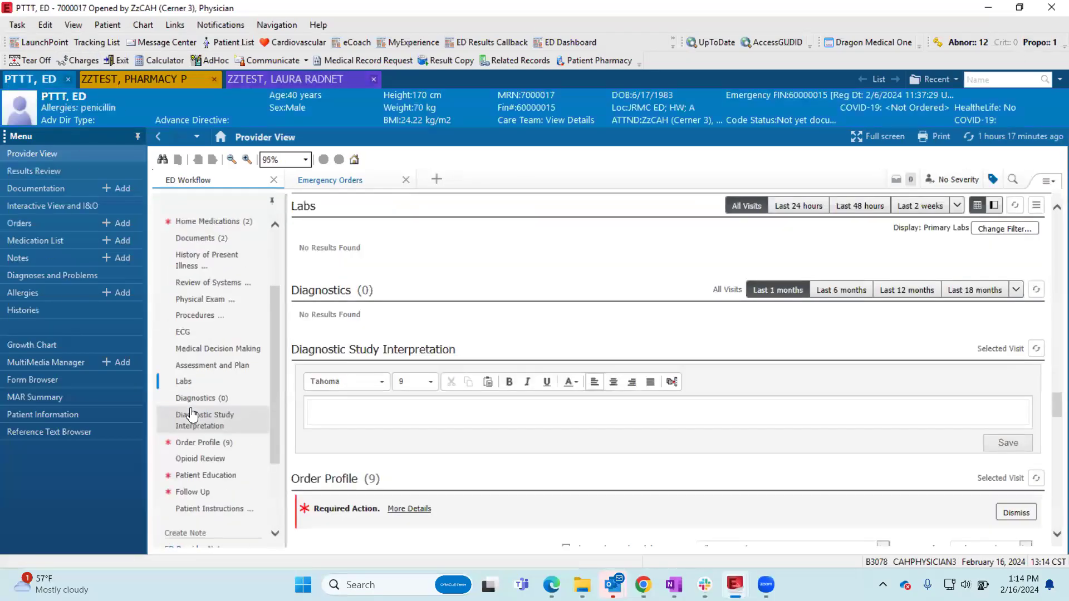
pyautogui.click(216, 383)
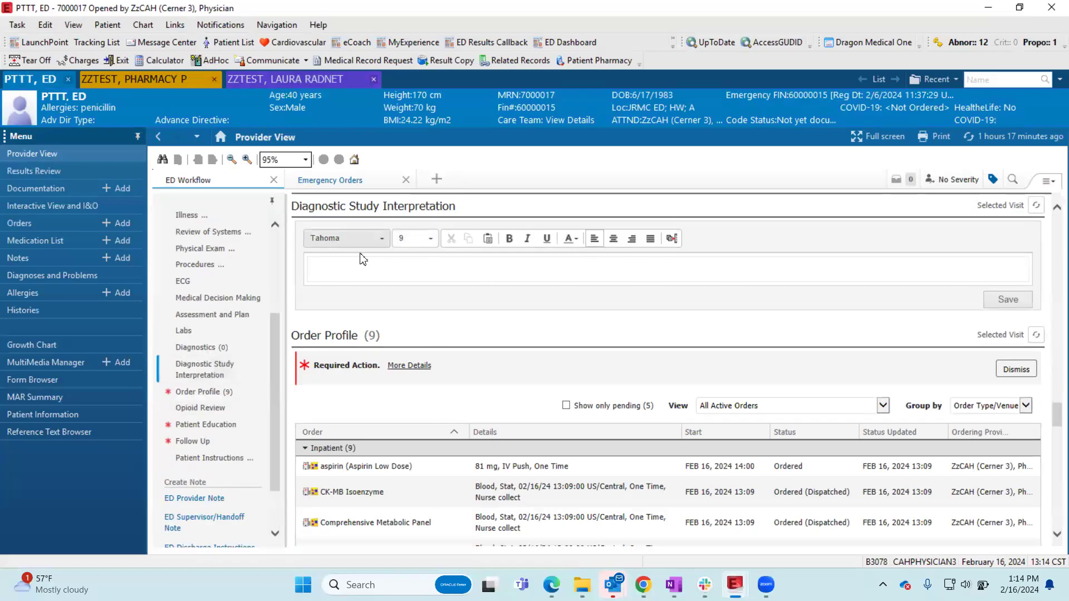
pyautogui.click(372, 272)
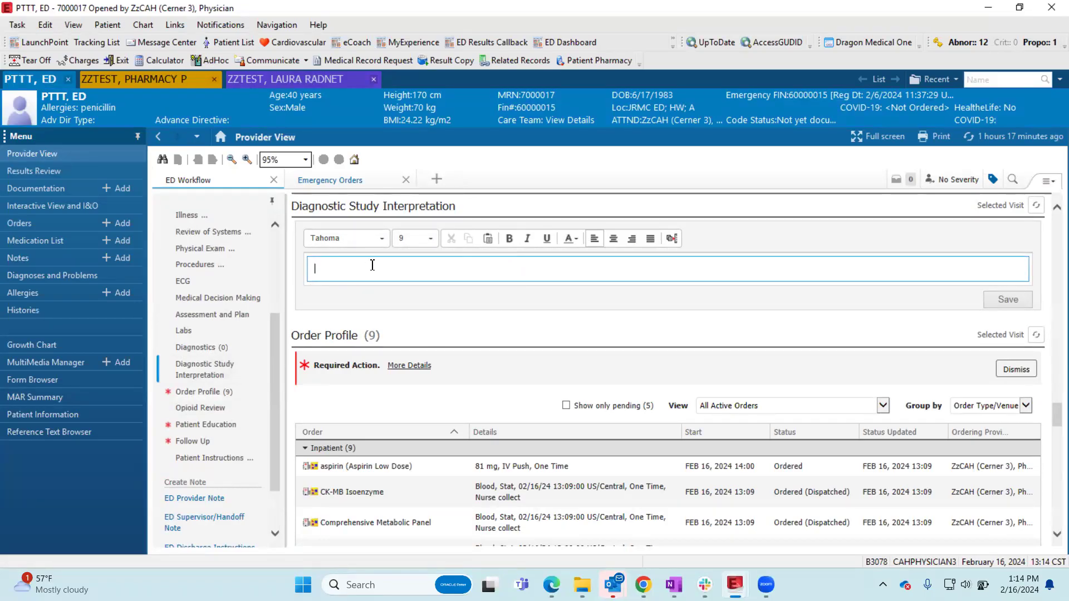
# - Examine the active inpatient orders in the Order Profile and the required-action markers in the ED Workflow component list
pyautogui.click(217, 397)
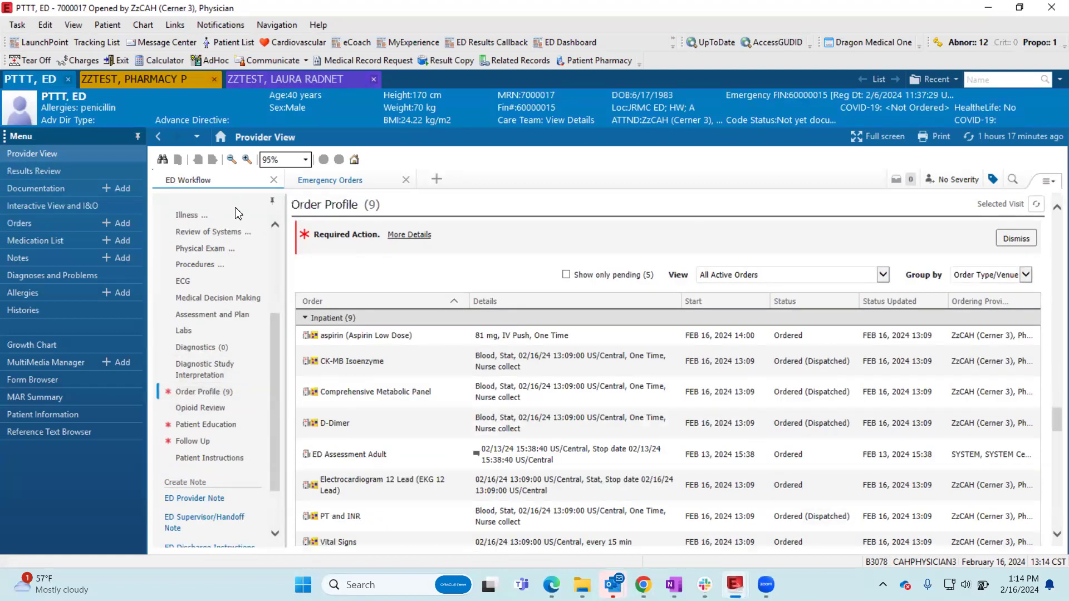
pyautogui.scroll(3, 174, 310)
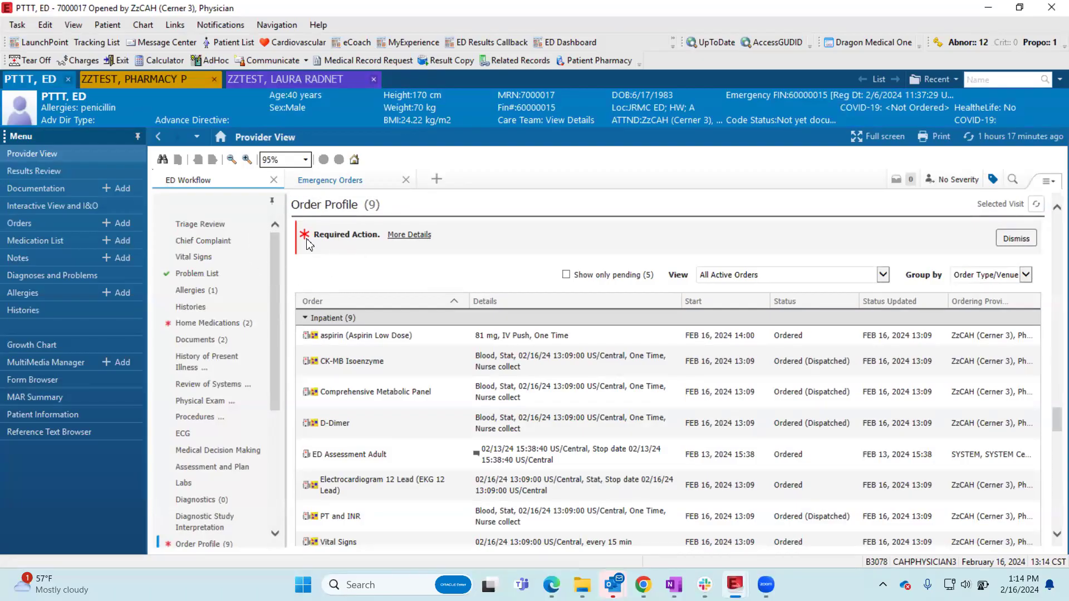
pyautogui.scroll(-3, 195, 324)
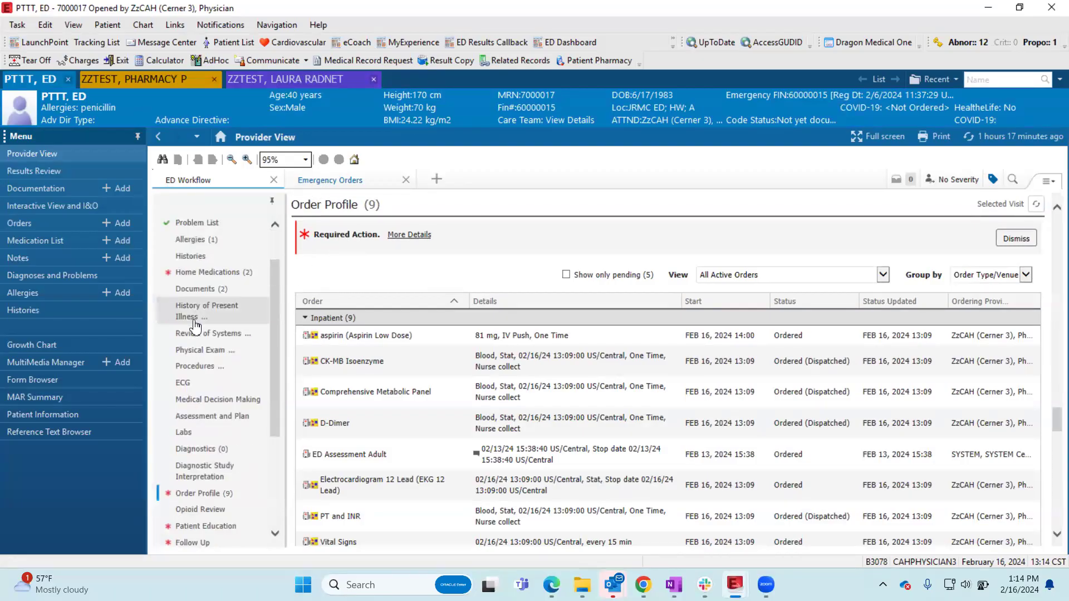
pyautogui.scroll(-2, 195, 325)
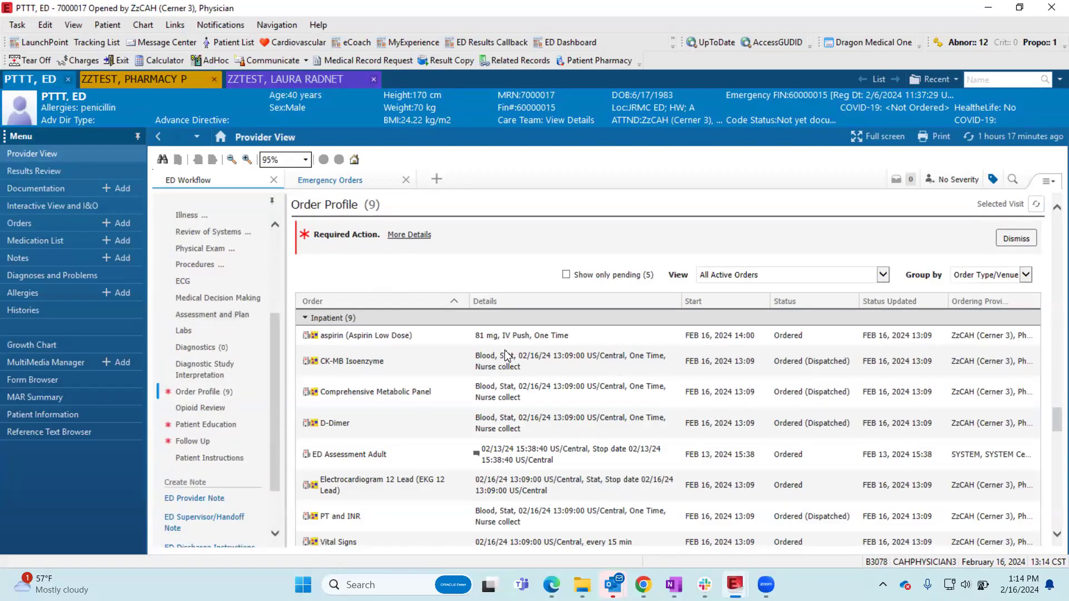
pyautogui.scroll(-1, 507, 356)
pyautogui.scroll(1, 508, 363)
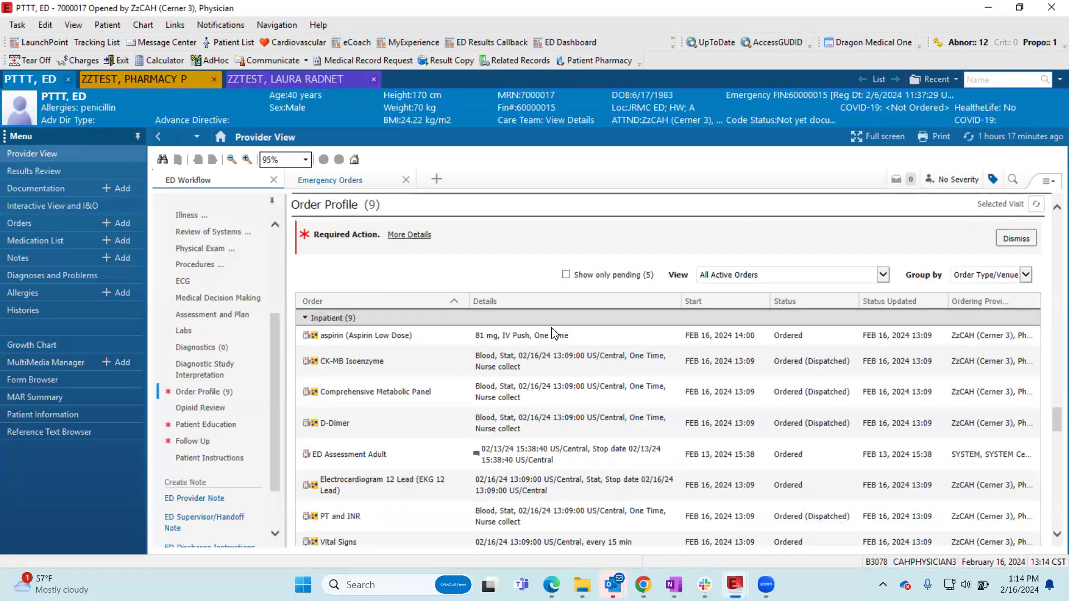
pyautogui.scroll(-1, 647, 348)
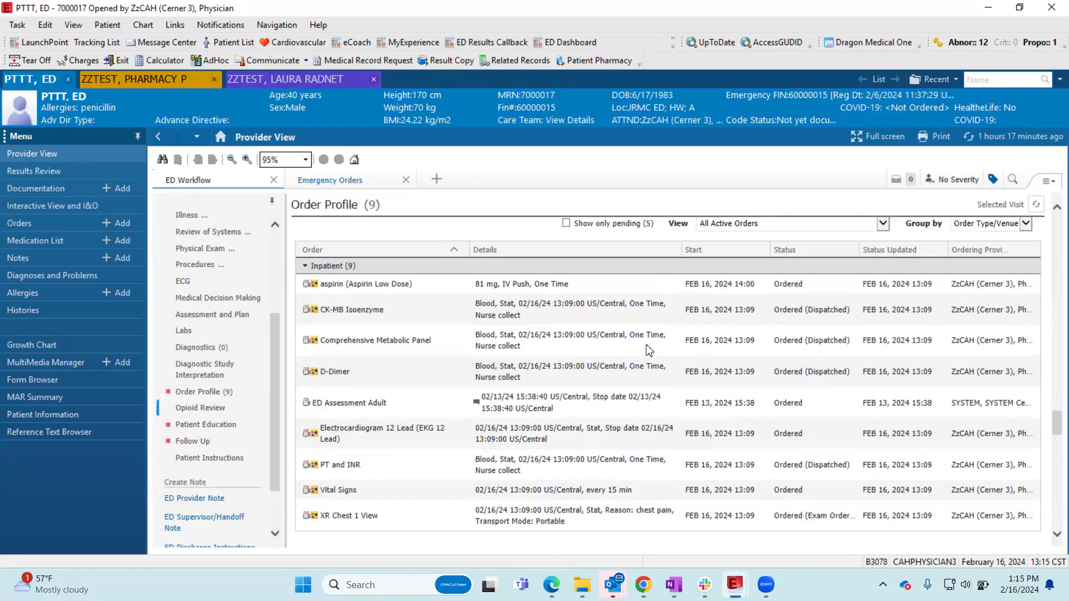
pyautogui.scroll(1, 749, 366)
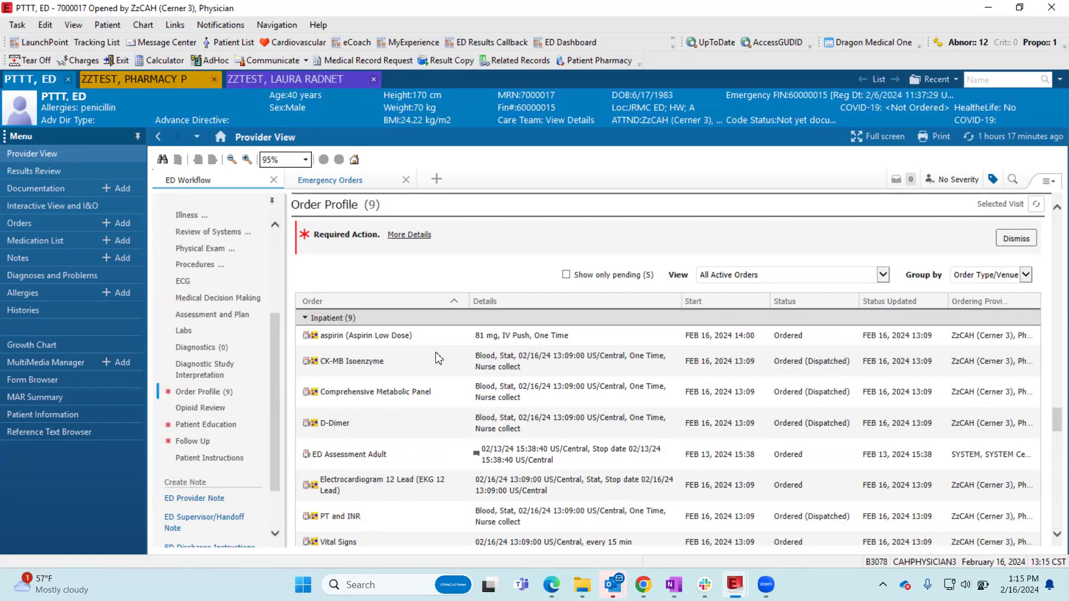
# - Check the Order Profile's view filter choices and expand the details of its Required Action
pyautogui.click(883, 274)
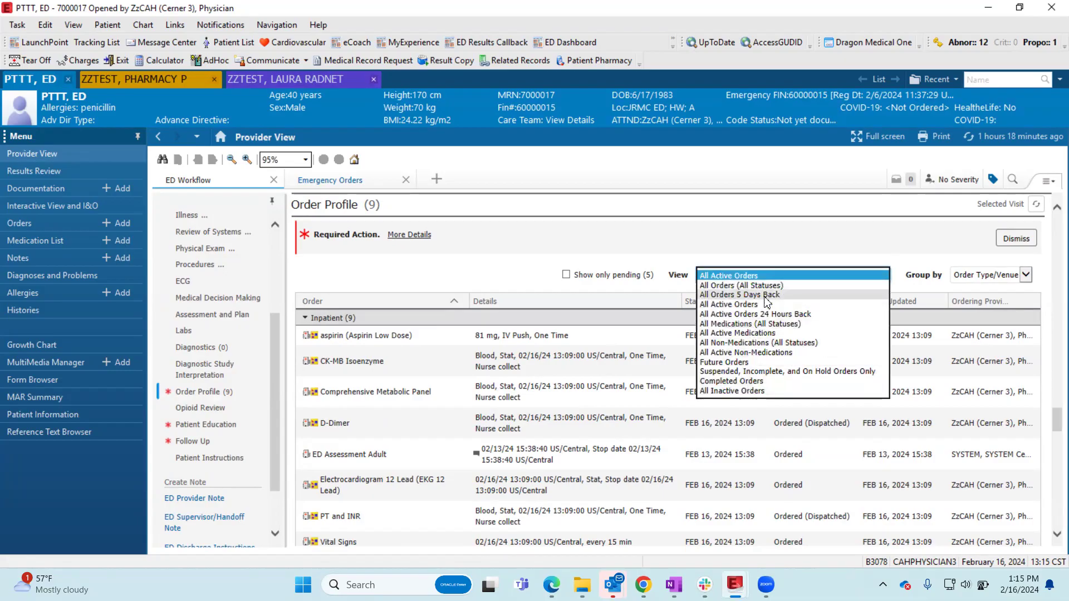
pyautogui.click(425, 278)
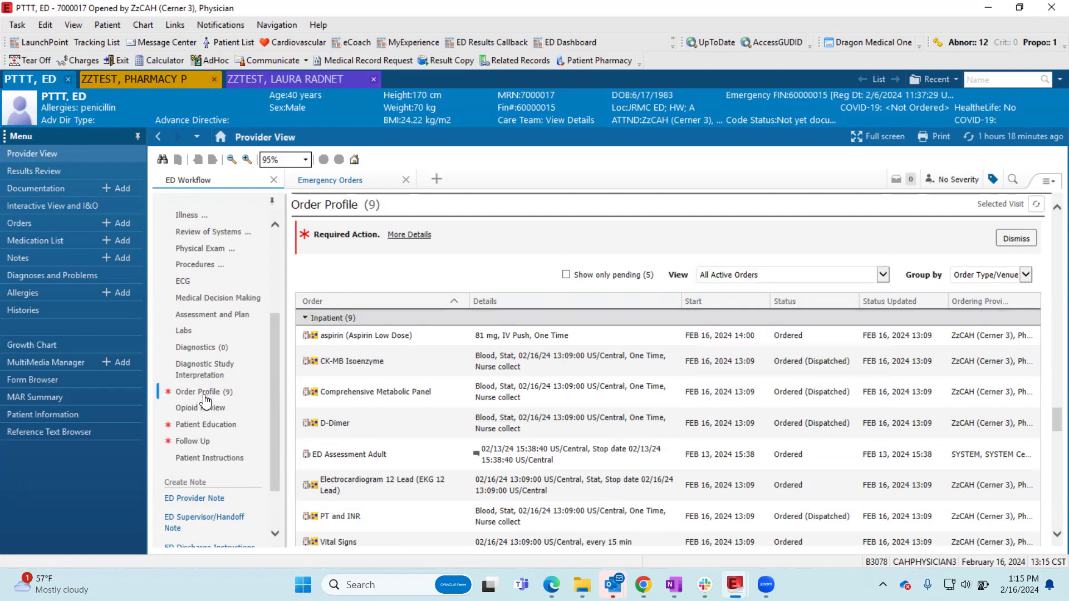
pyautogui.click(402, 236)
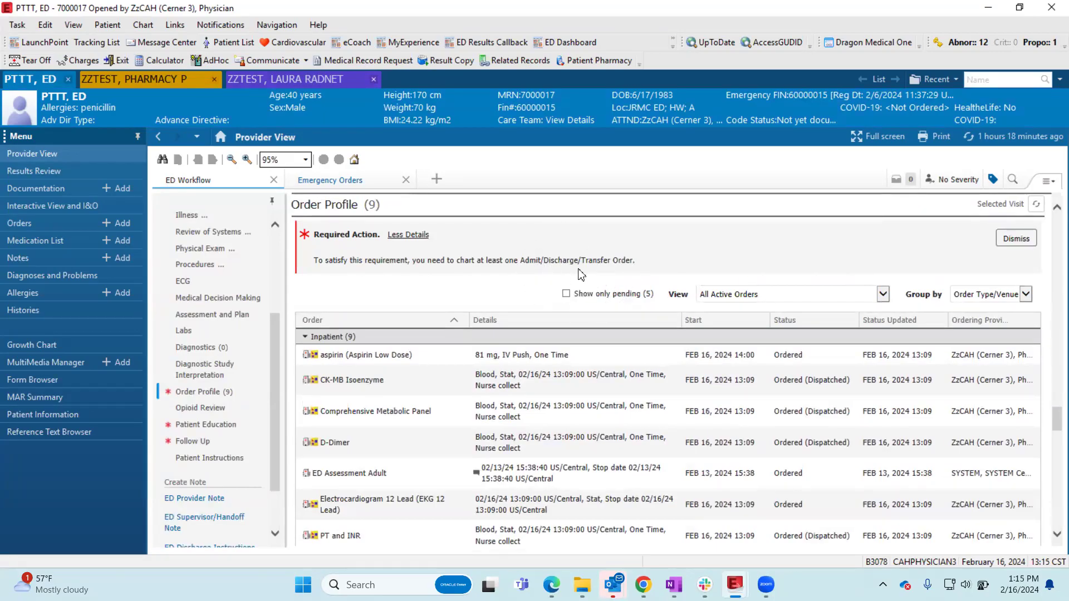
# - Look over the Opioid Review section, then add Chest Wall Pain, Easy-to-Read in English to the visit's Patient Education
pyautogui.click(210, 406)
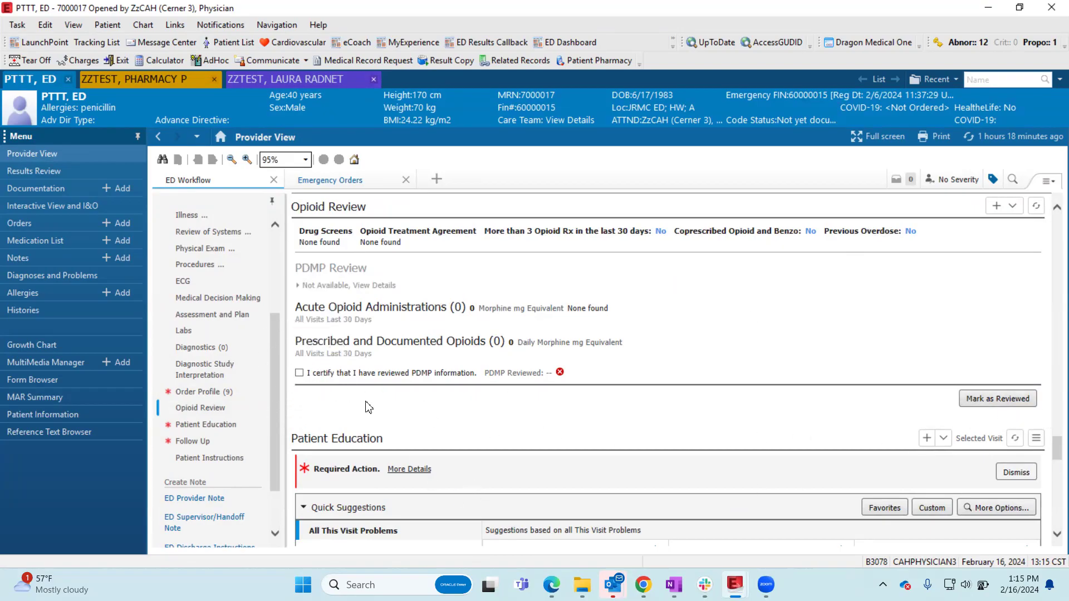
pyautogui.click(206, 426)
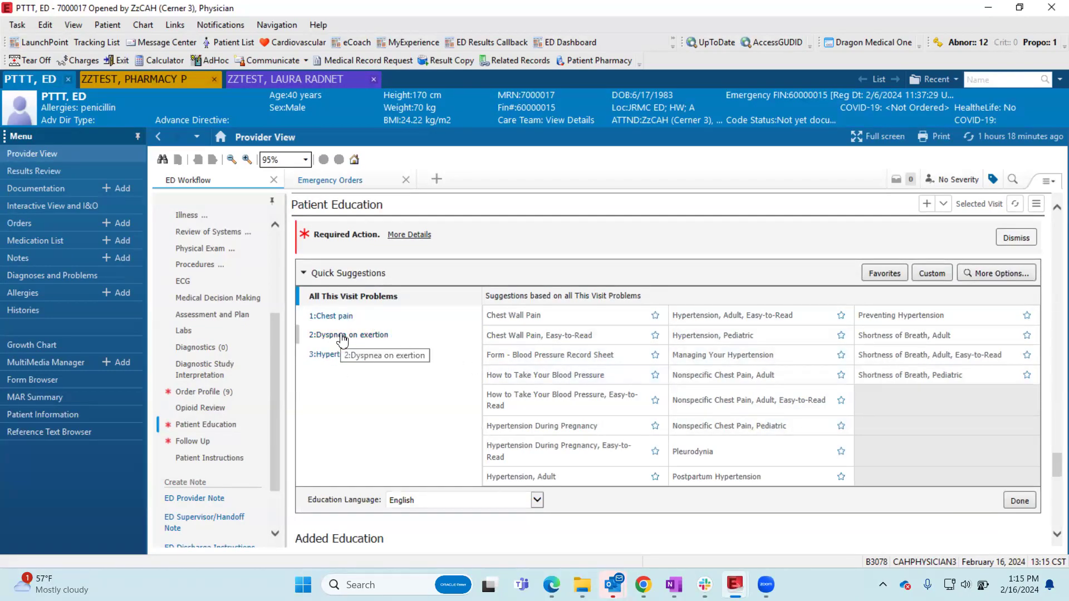
pyautogui.click(537, 500)
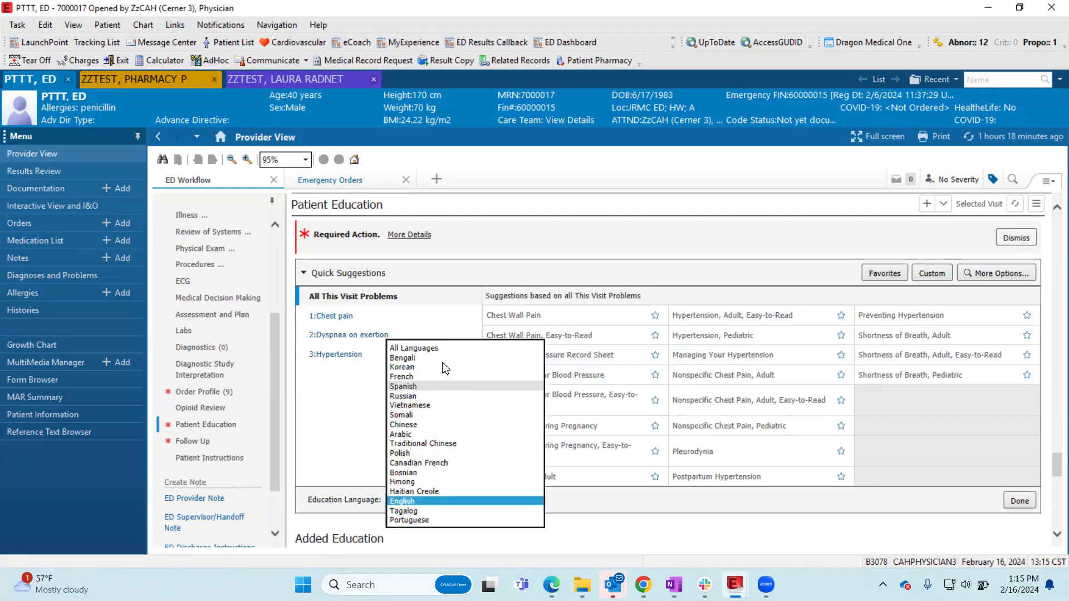
pyautogui.click(358, 426)
pyautogui.scroll(-1, 546, 383)
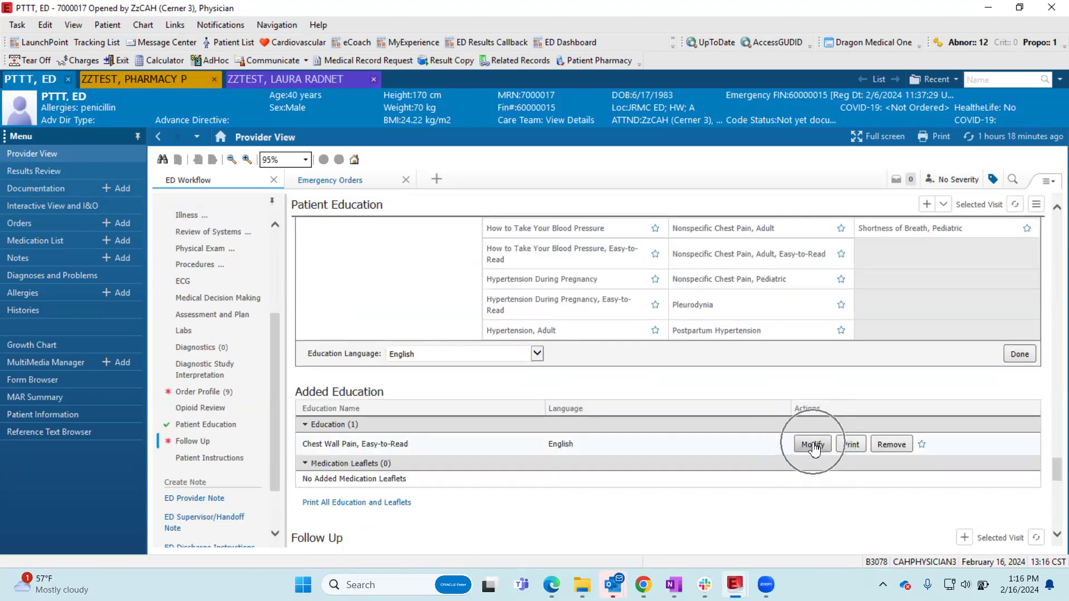
# - Add a follow-up with the quick-pick physician, only if needed, with comment "Return to ED for any worsening chest pain, dyspnea", and save it as a template
pyautogui.click(203, 442)
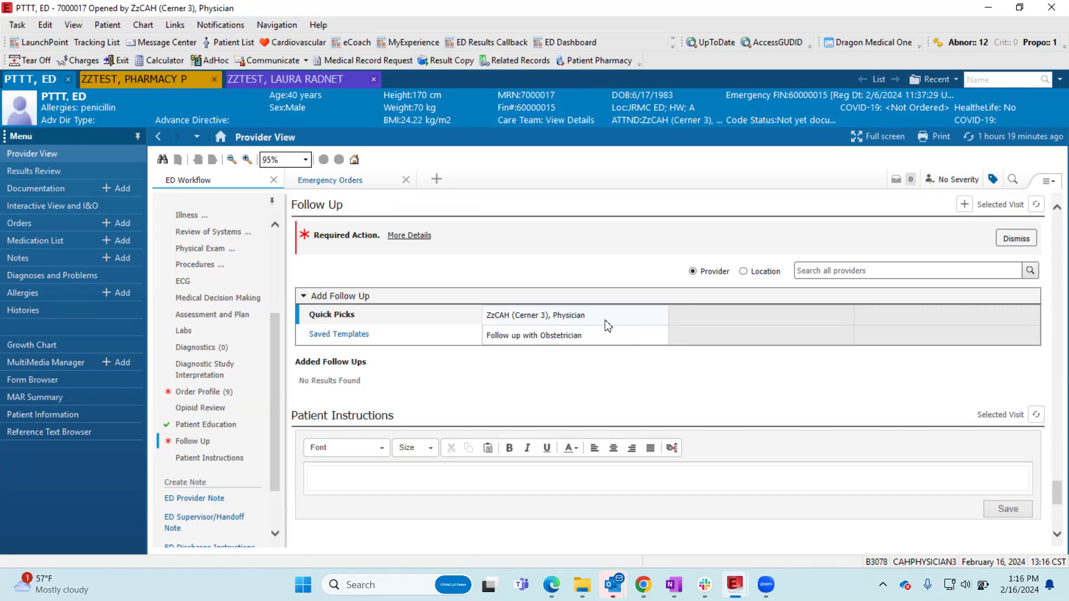
pyautogui.click(564, 325)
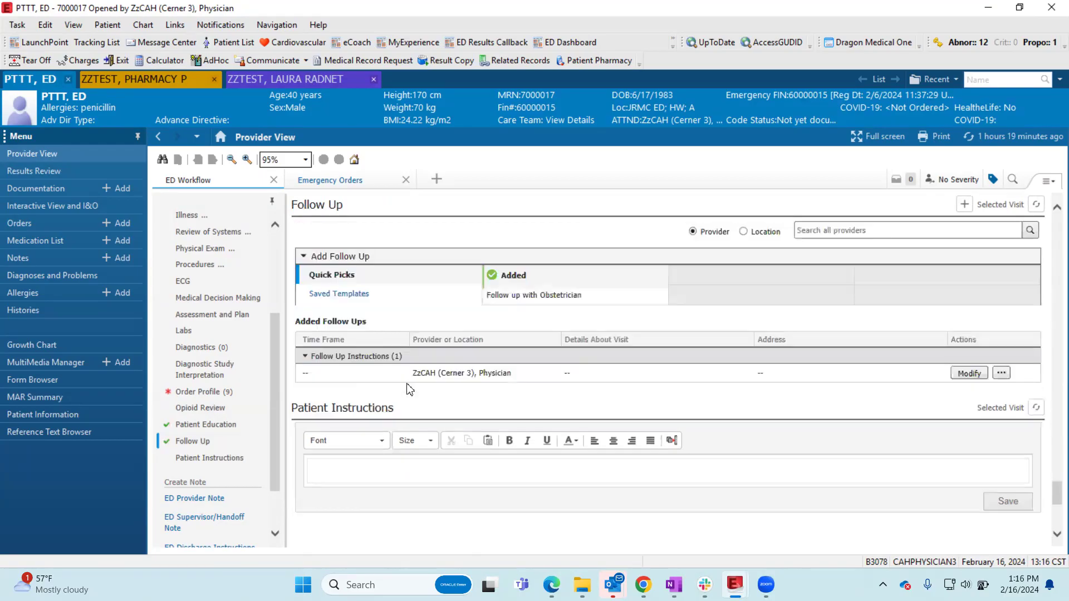
pyautogui.click(969, 374)
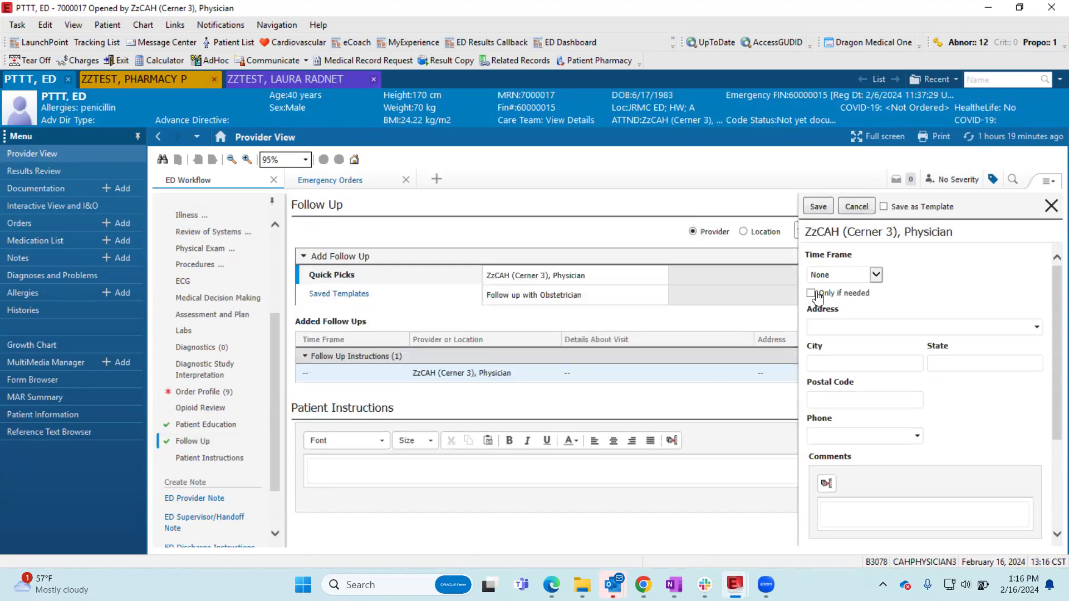
pyautogui.click(811, 295)
pyautogui.click(876, 508)
pyautogui.write('Ret')
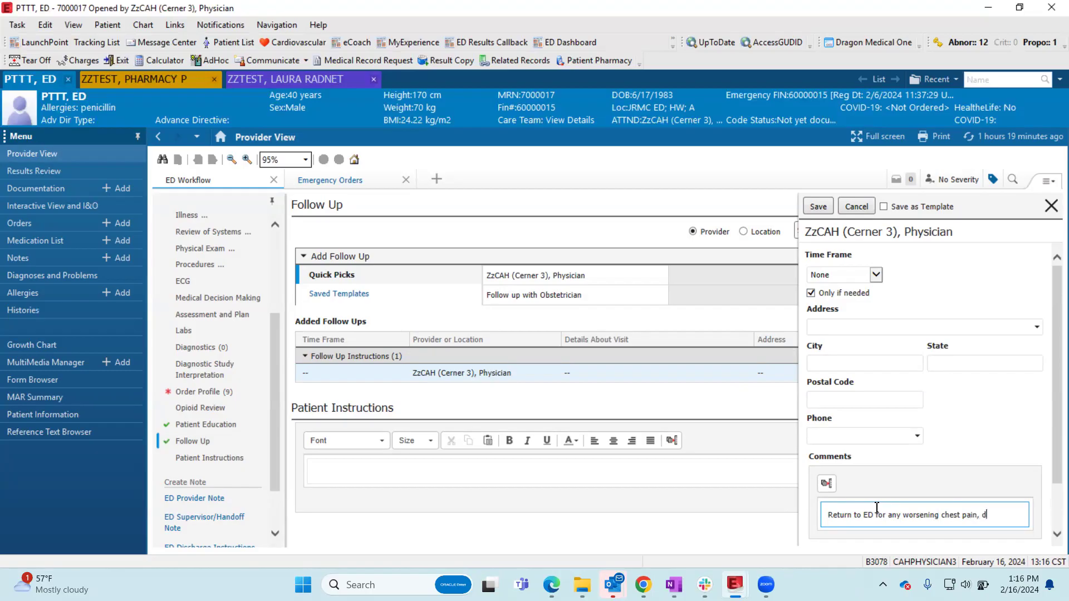
pyautogui.click(883, 207)
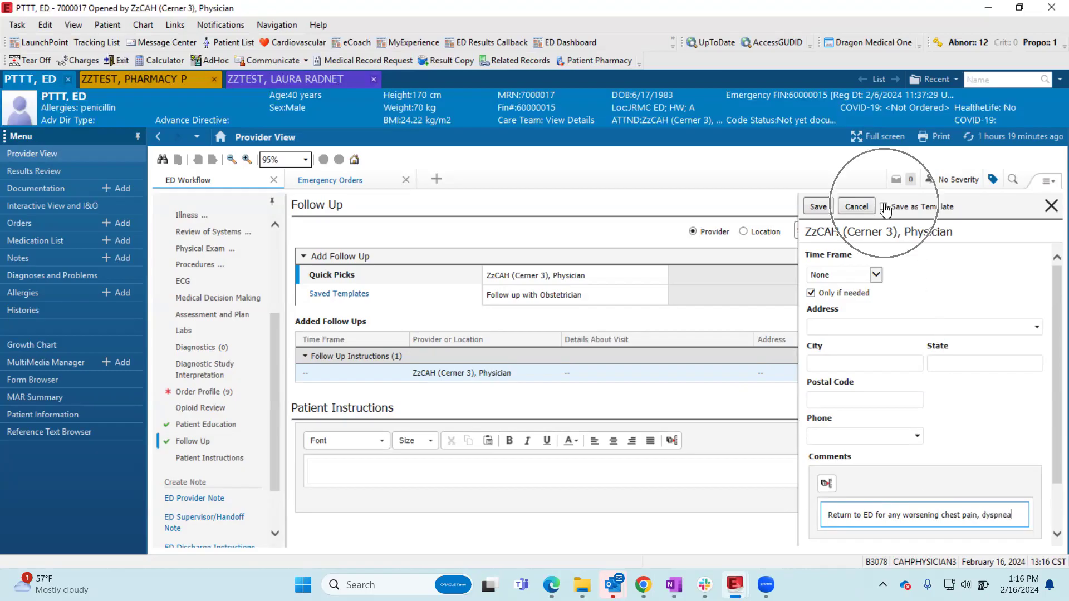
pyautogui.click(816, 207)
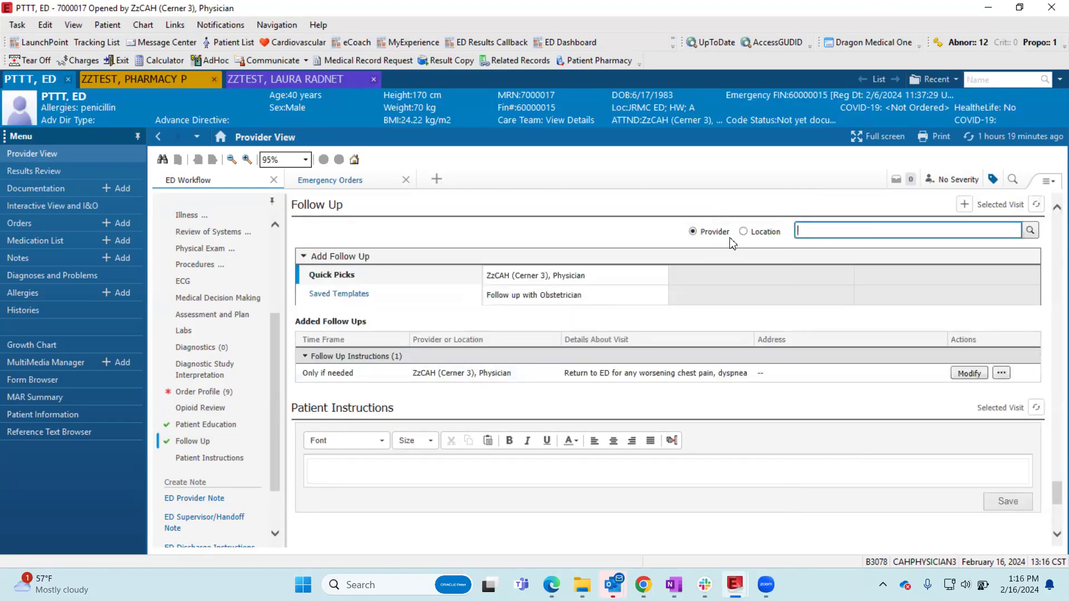
# - Search the follow-up providers by last name without choosing one, then display the saved follow-up templates
pyautogui.click(826, 233)
pyautogui.write('meye')
pyautogui.press('BackSpace')
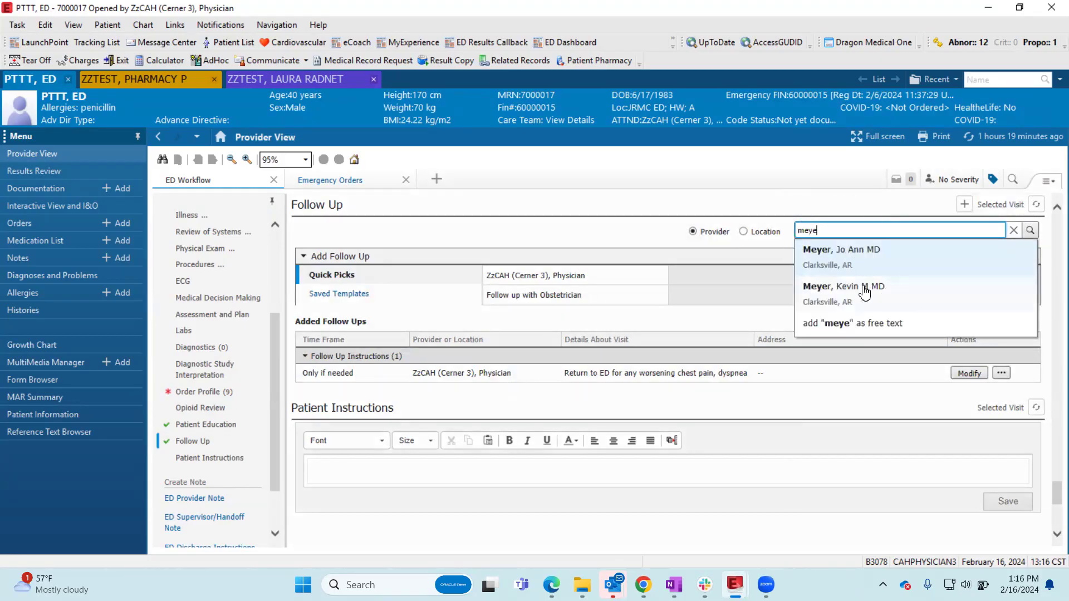
pyautogui.click(776, 192)
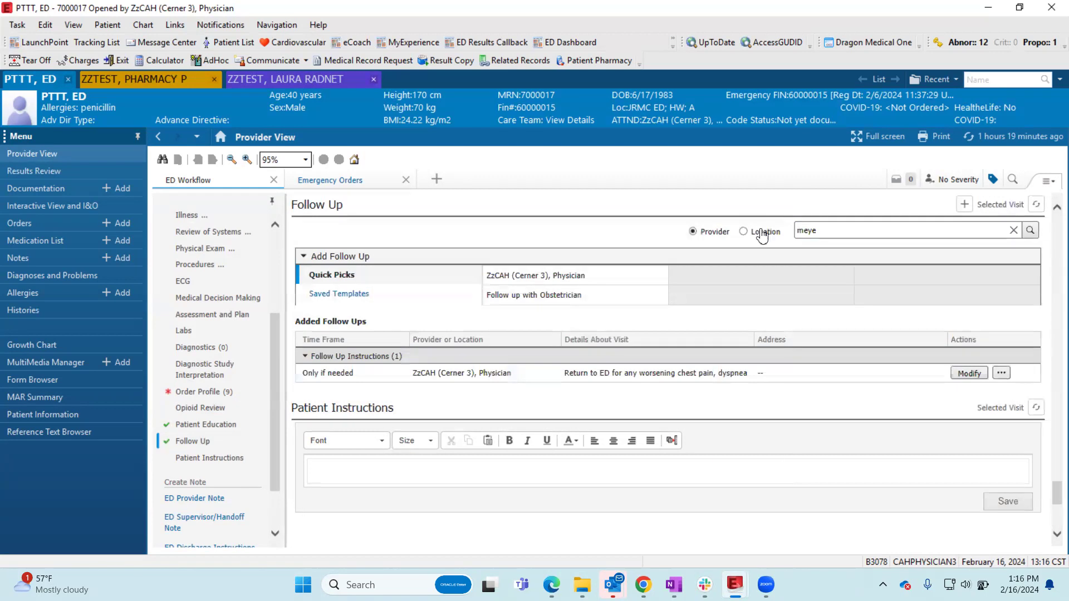
pyautogui.click(340, 294)
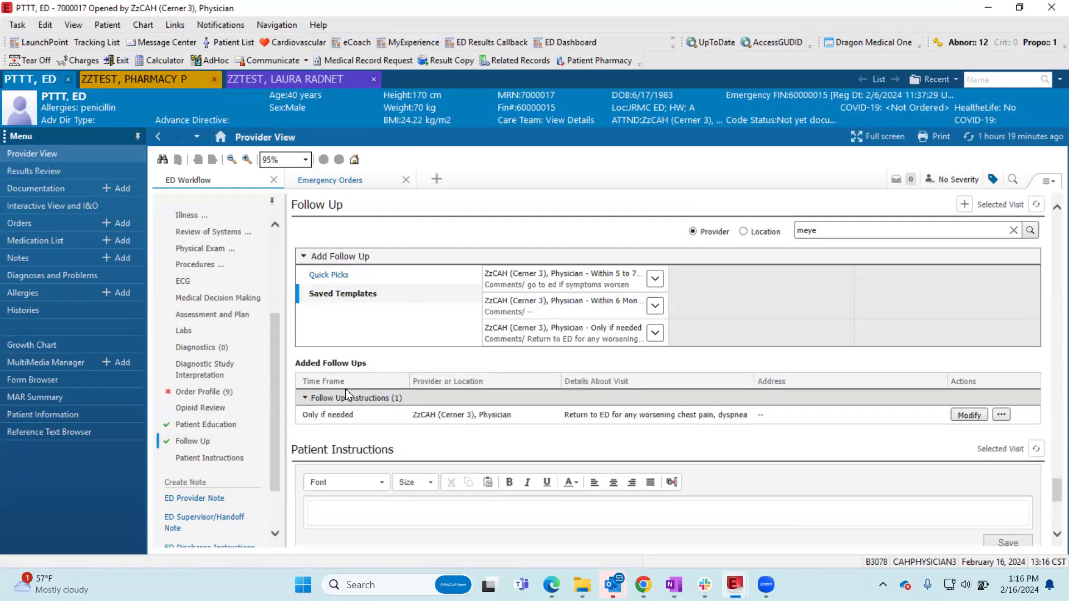
# - Revisit Patient Education and Follow Up in the workflow, then show the empty text box of the Patient Instructions section
pyautogui.click(207, 425)
pyautogui.click(209, 441)
pyautogui.click(220, 462)
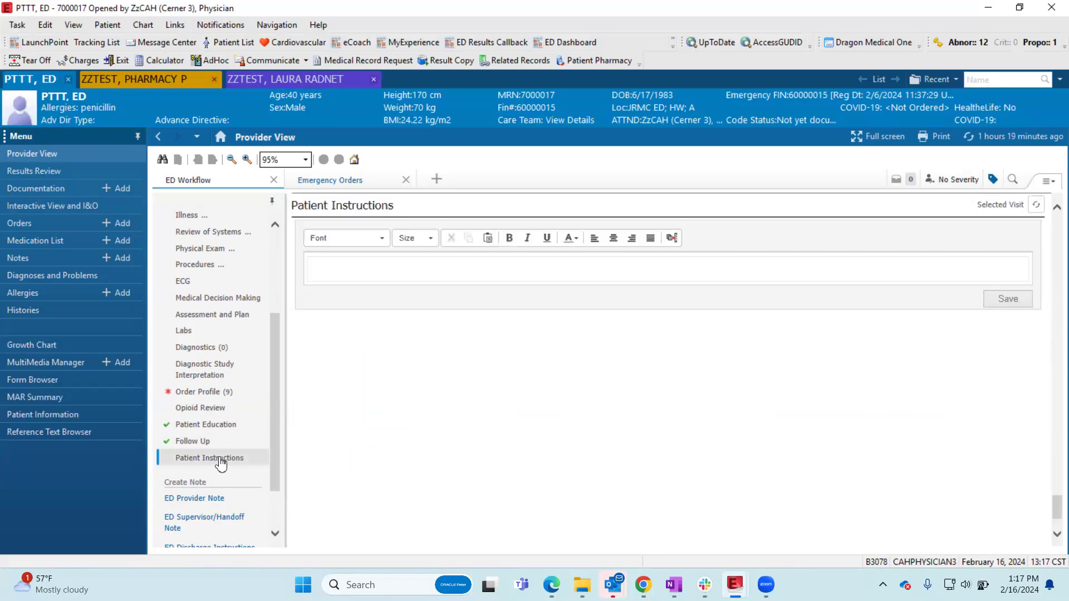
pyautogui.click(343, 267)
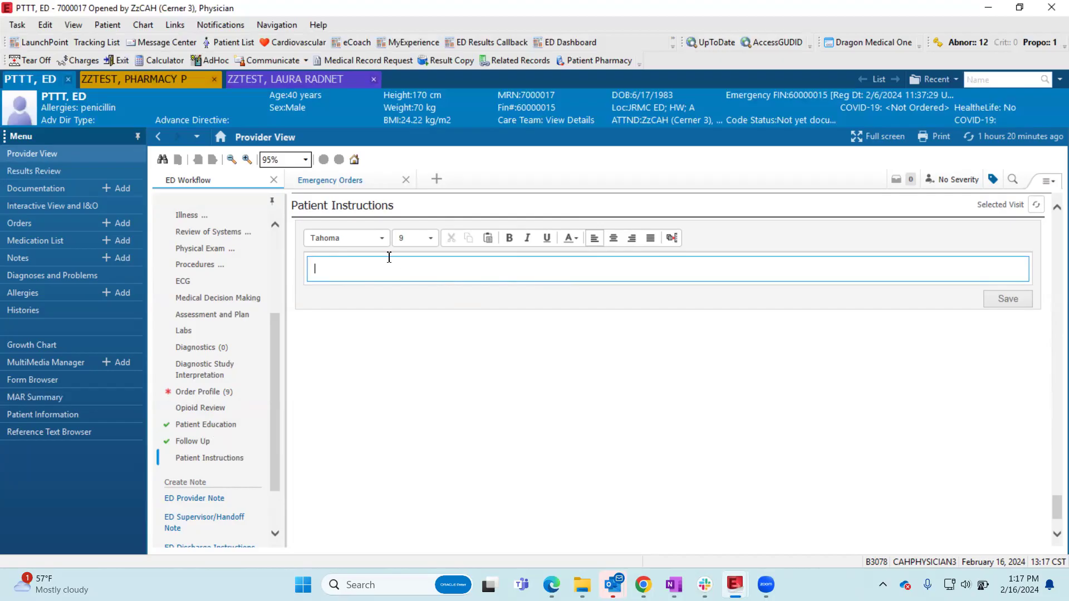
# - Look over the ED Workflow component list and its note links, then show the Home Medications section with its required action
pyautogui.scroll(-2, 256, 424)
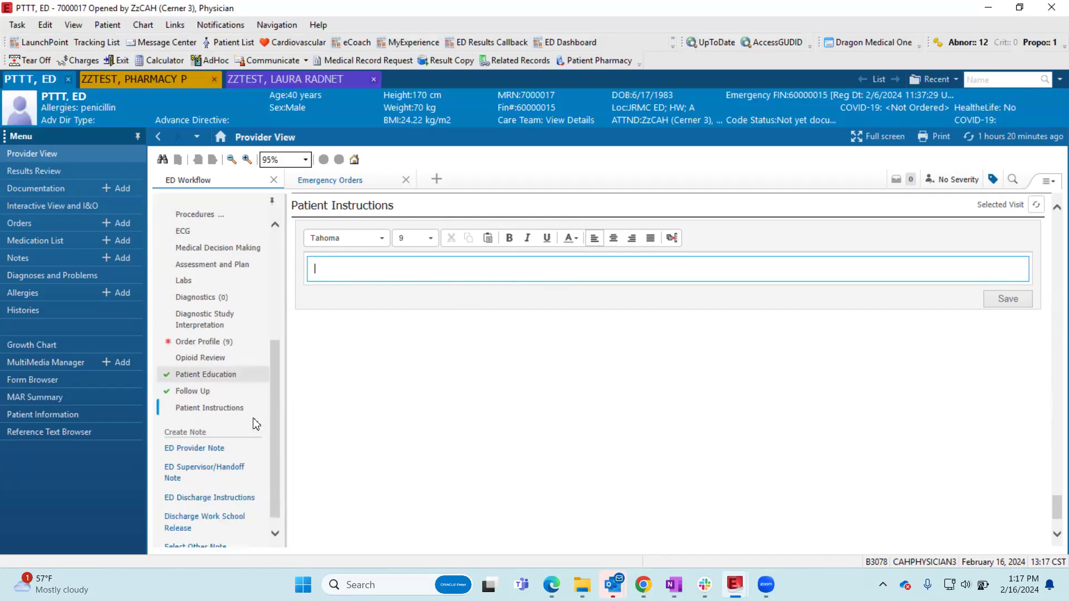
pyautogui.scroll(6, 258, 422)
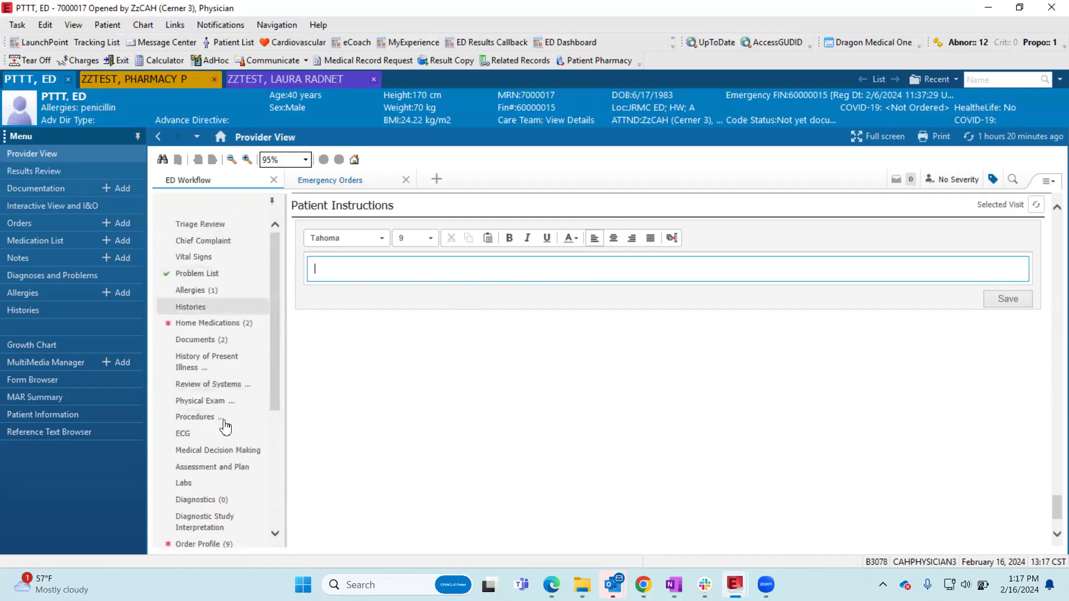
pyautogui.scroll(-5, 222, 432)
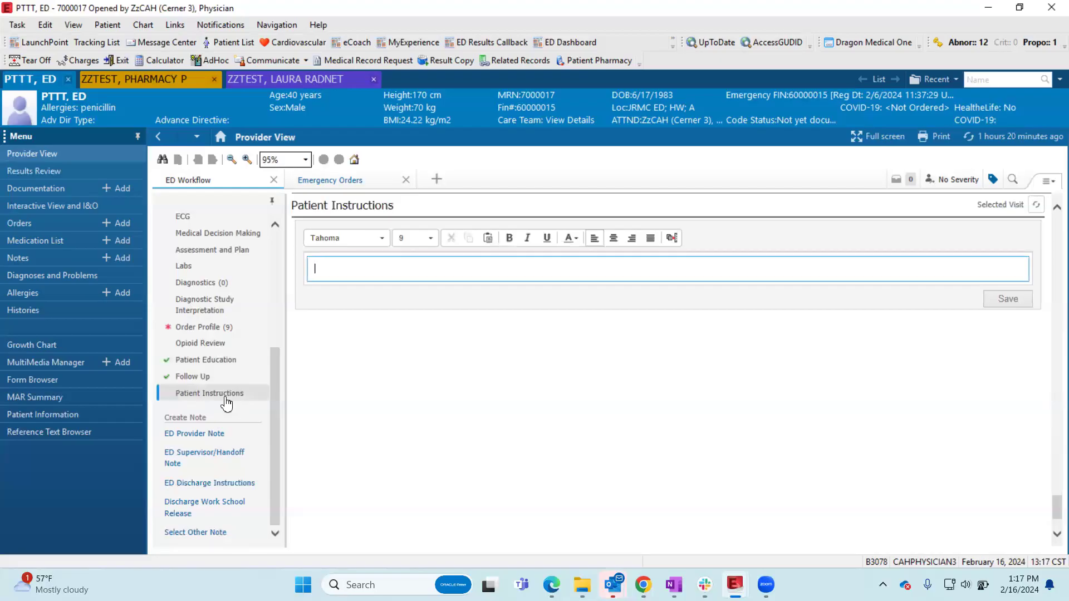
pyautogui.scroll(5, 225, 404)
pyautogui.click(211, 326)
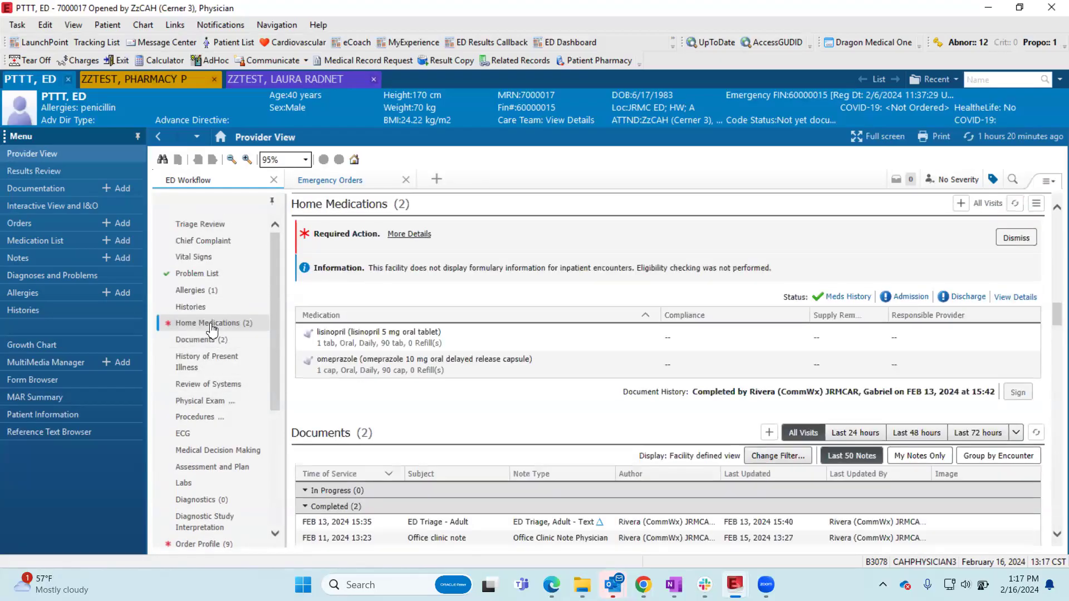
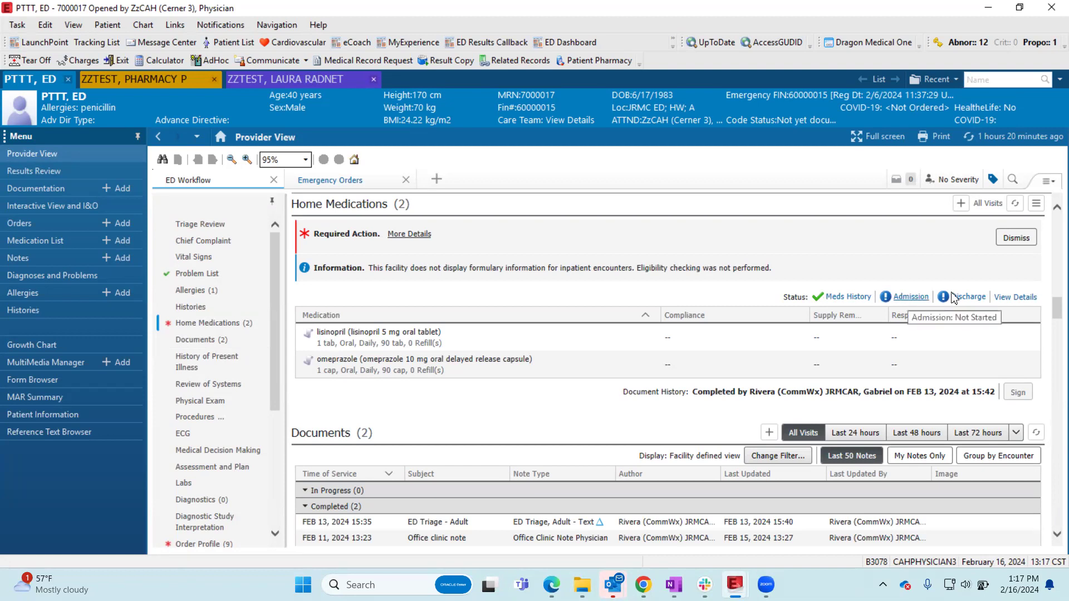
# - Point out the admission and discharge reconciliation statuses in Home Medications and look over the workflow's note links
pyautogui.click(904, 294)
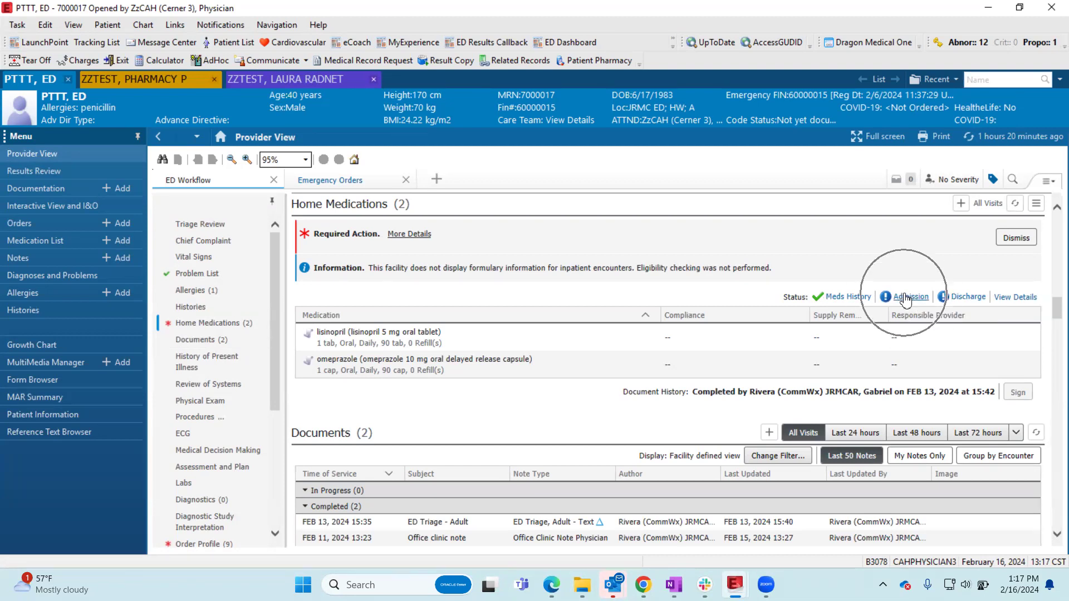
pyautogui.click(976, 298)
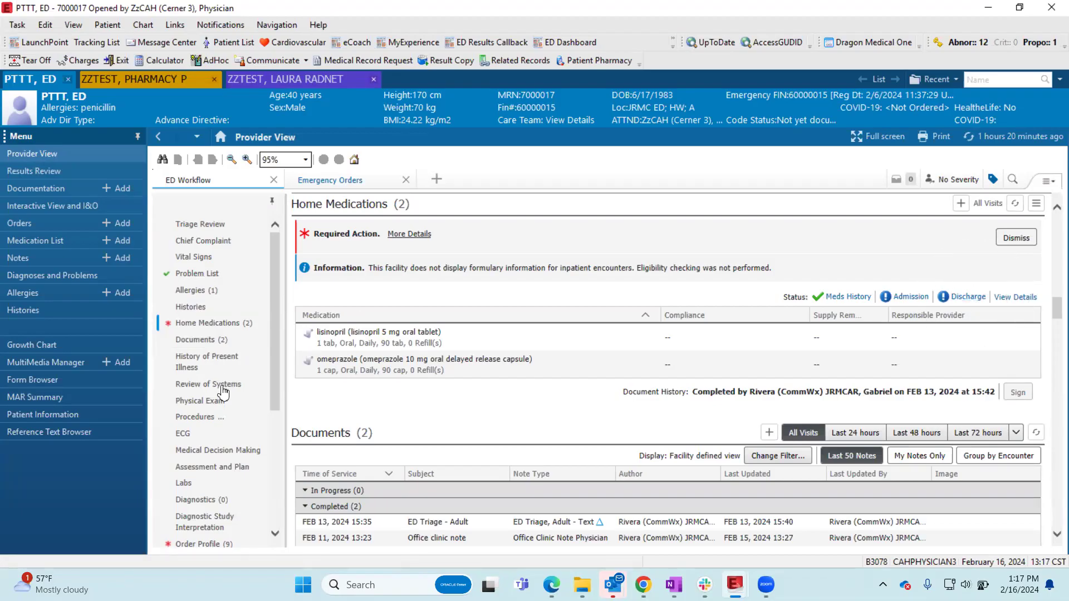
pyautogui.scroll(-3, 223, 392)
pyautogui.scroll(-3, 223, 392)
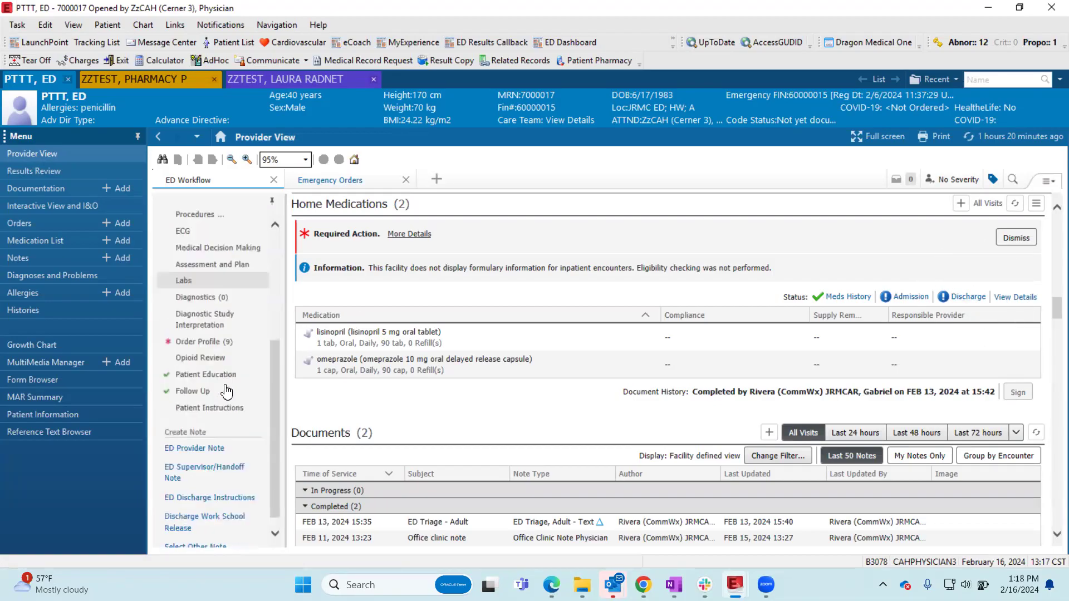
pyautogui.click(906, 298)
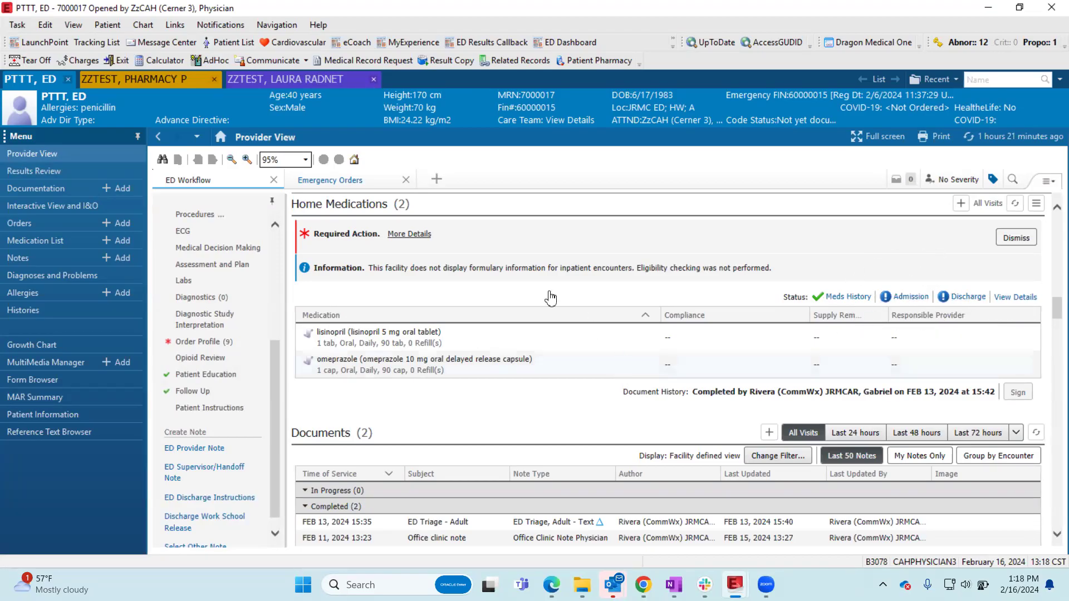
# - Acknowledge the refresh requirement, refresh the Provider View, and create an ED Provider Note from the workflow
pyautogui.scroll(-1, 180, 424)
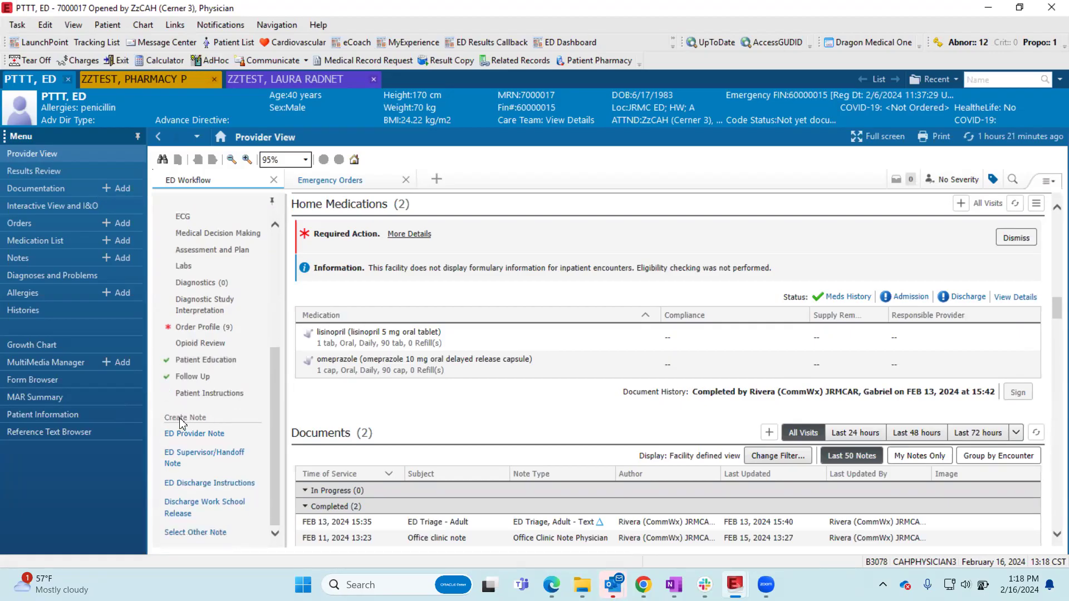
pyautogui.click(211, 433)
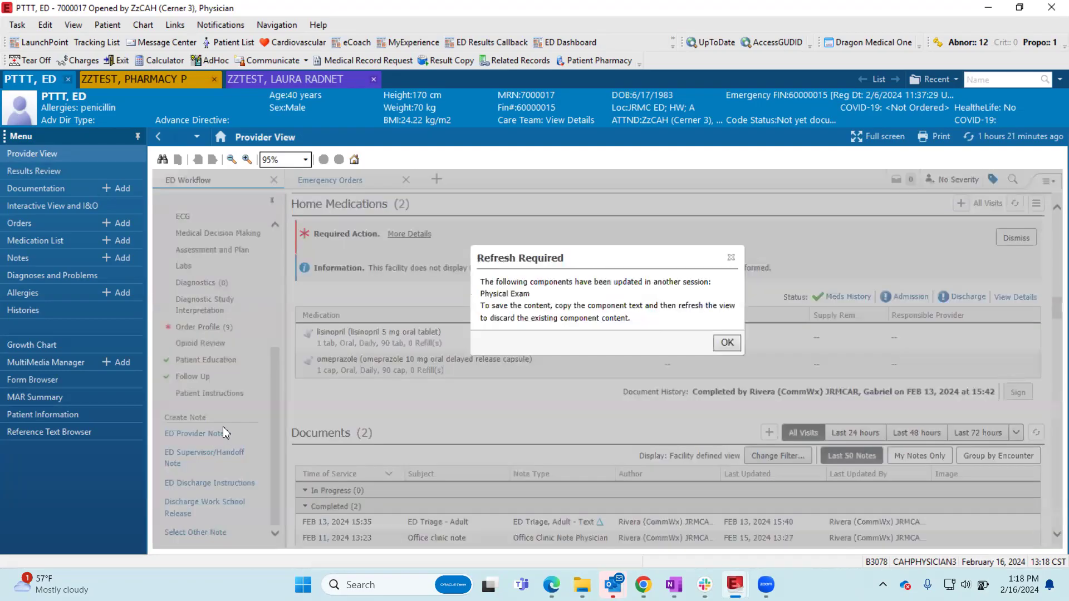
pyautogui.click(735, 349)
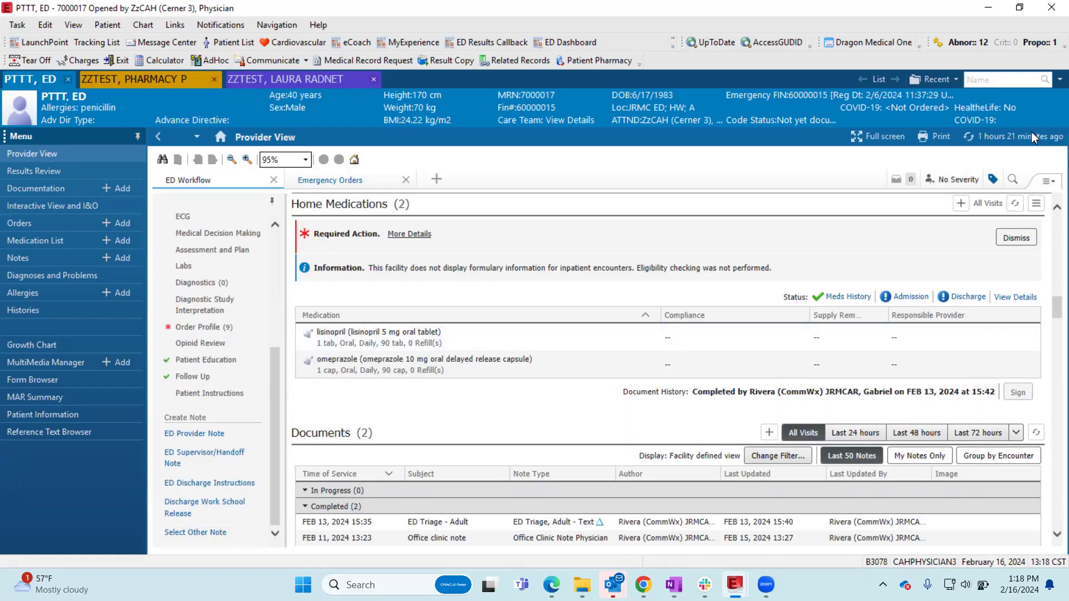
pyautogui.click(1032, 138)
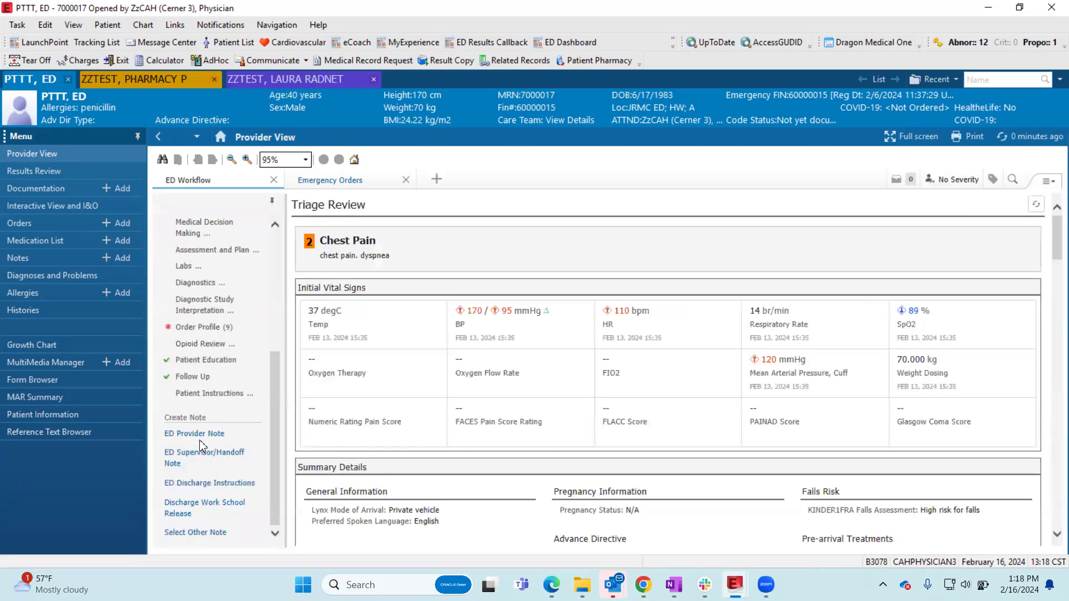
pyautogui.click(204, 435)
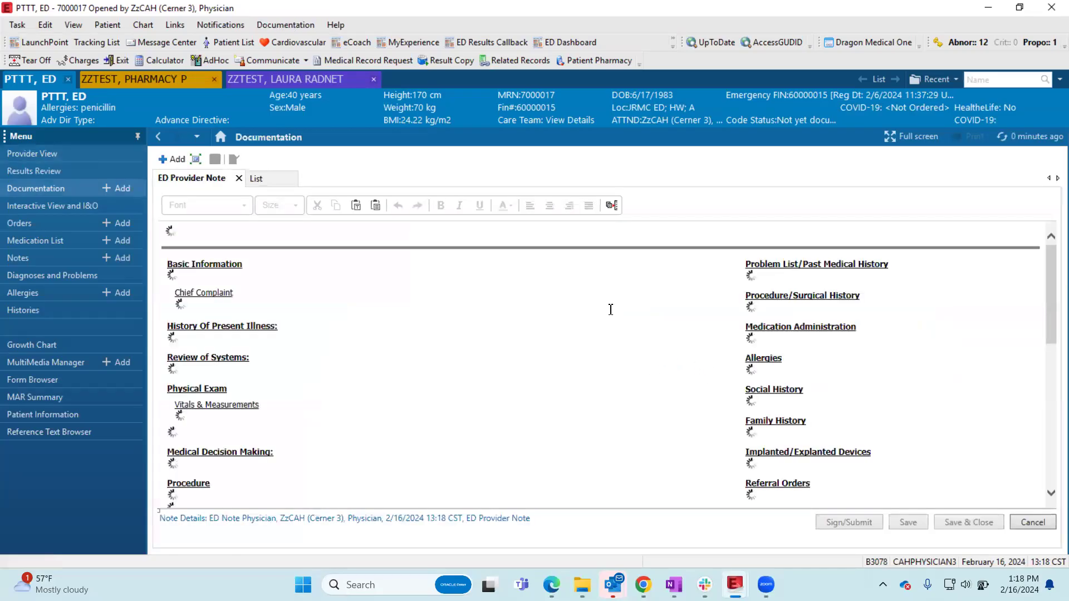
# - Insert the .roscomplete auto text into the note's Review of Systems section
pyautogui.scroll(-3, 590, 312)
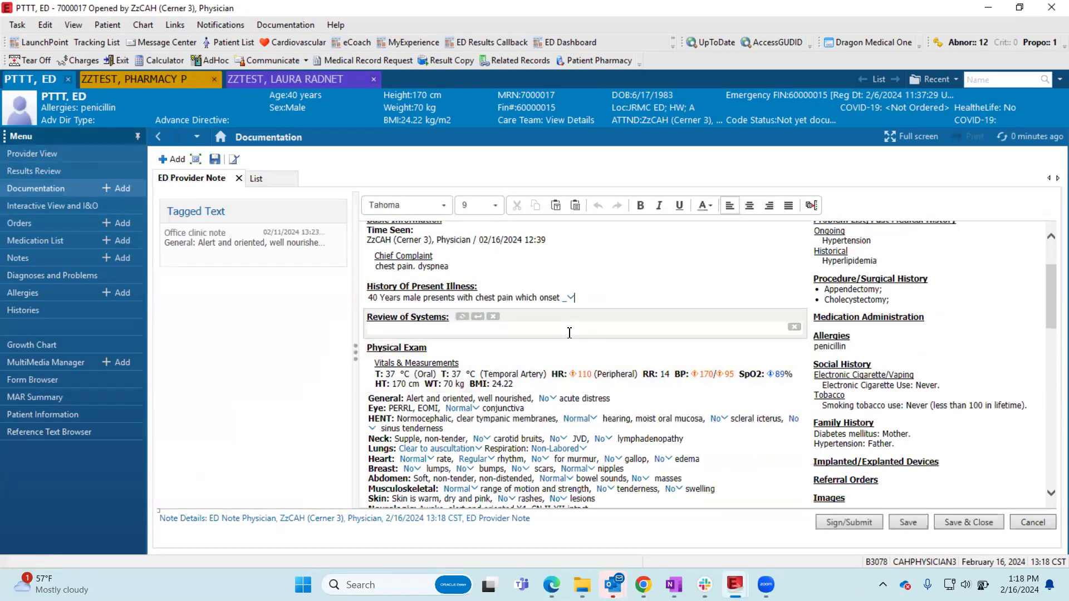
pyautogui.scroll(1, 579, 317)
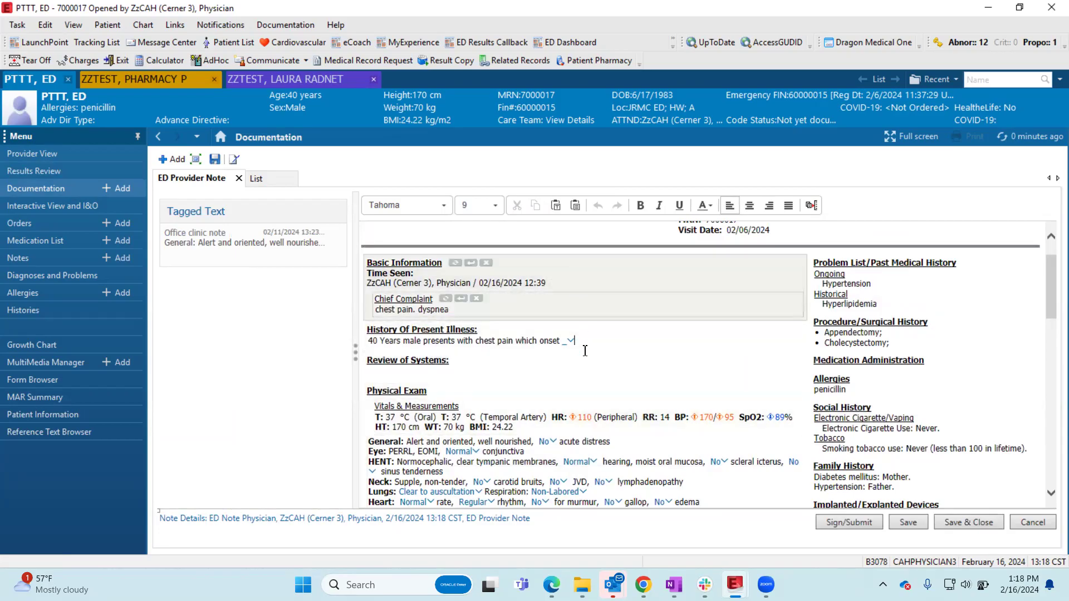
pyautogui.scroll(-1, 498, 320)
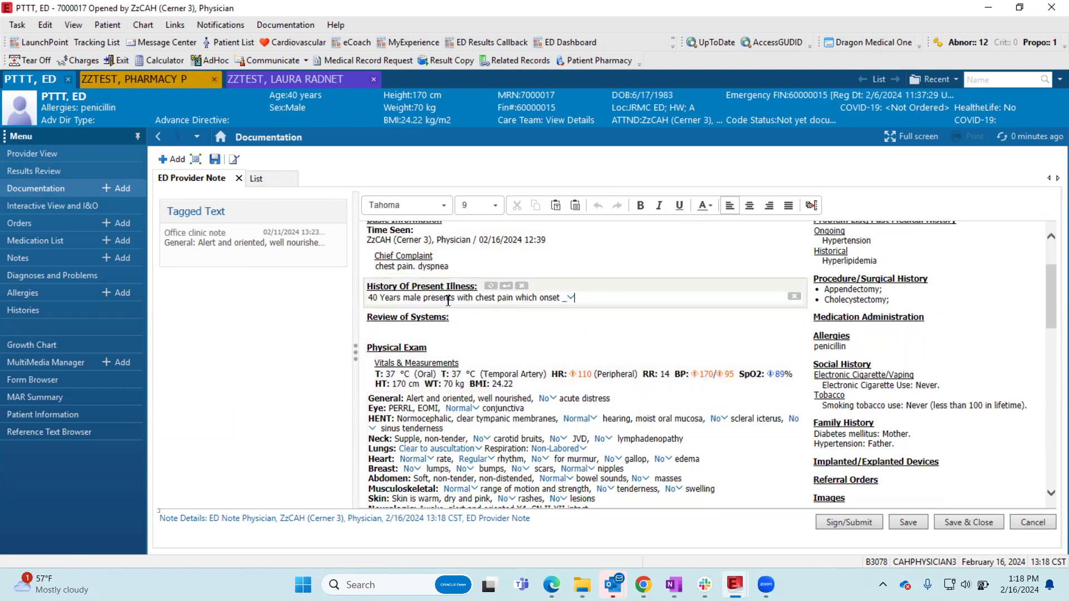
pyautogui.scroll(-1, 535, 304)
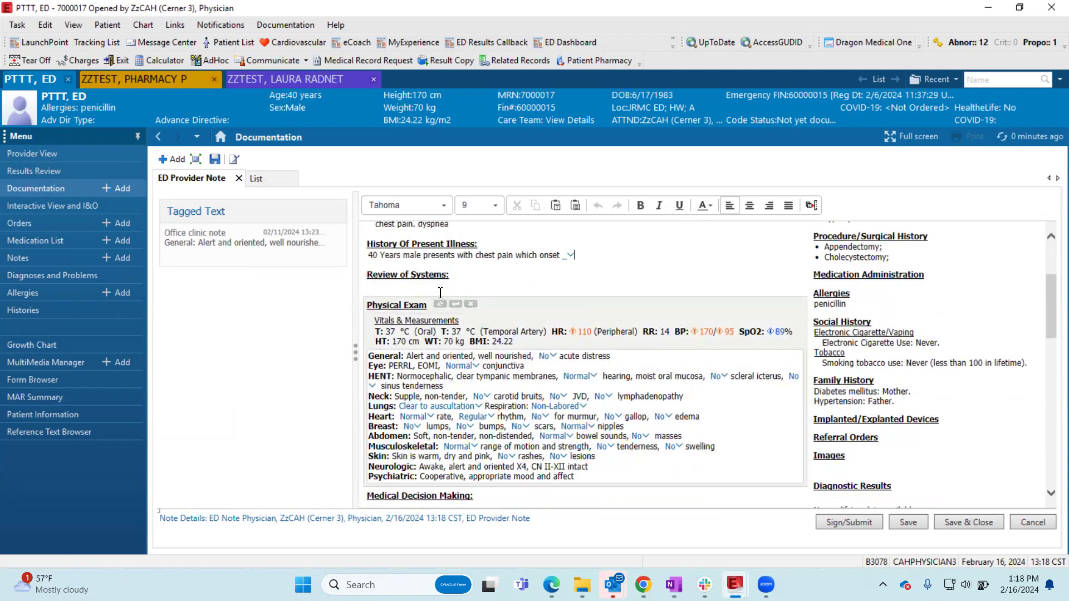
pyautogui.click(441, 288)
pyautogui.write('.ro')
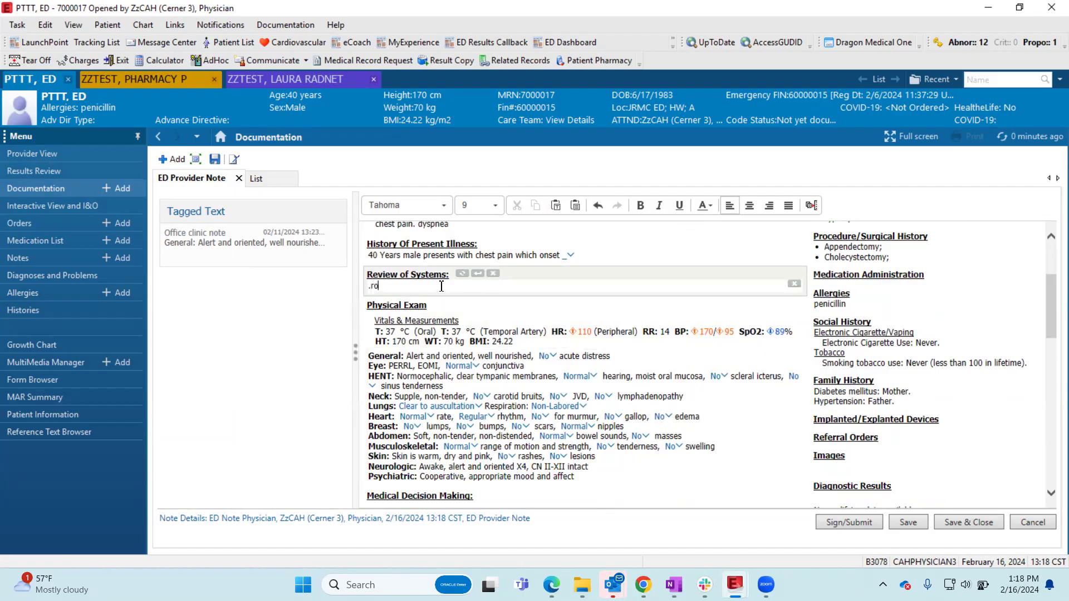
pyautogui.write('s')
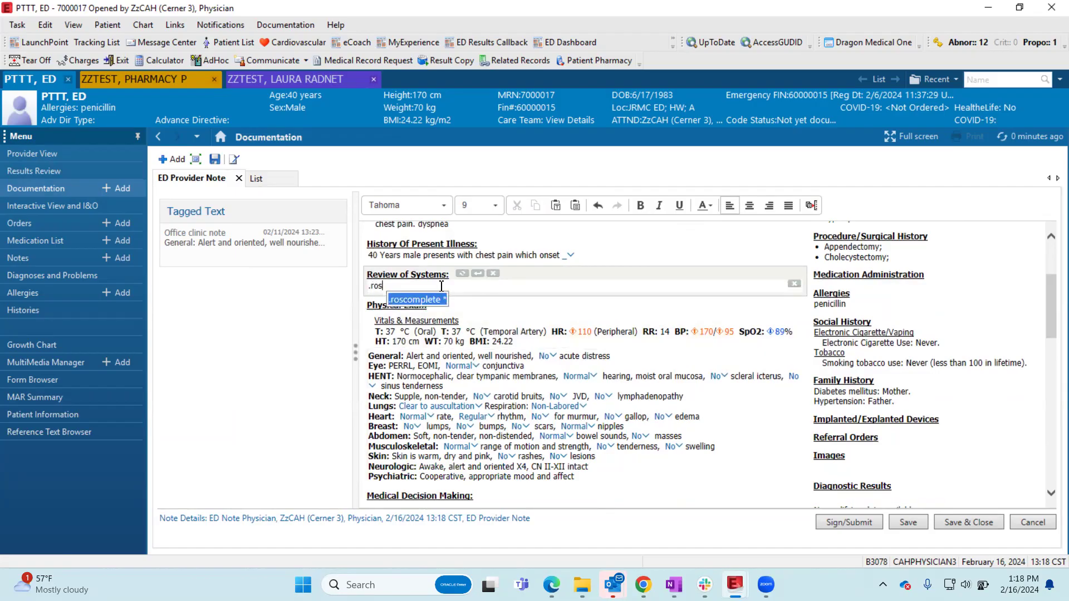
pyautogui.press('Return')
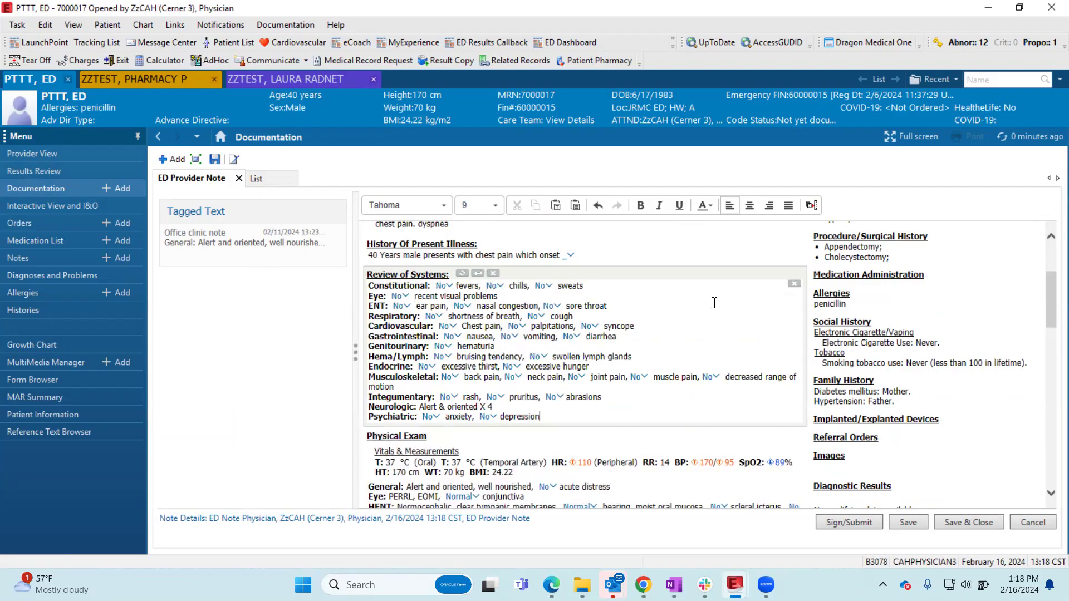
# - Review the note's physical exam, diagnostic results, medical decision making, assessment and plan, orders, patient education, and follow-up sections
pyautogui.scroll(-10, 714, 302)
pyautogui.scroll(-6, 715, 303)
pyautogui.scroll(4, 856, 311)
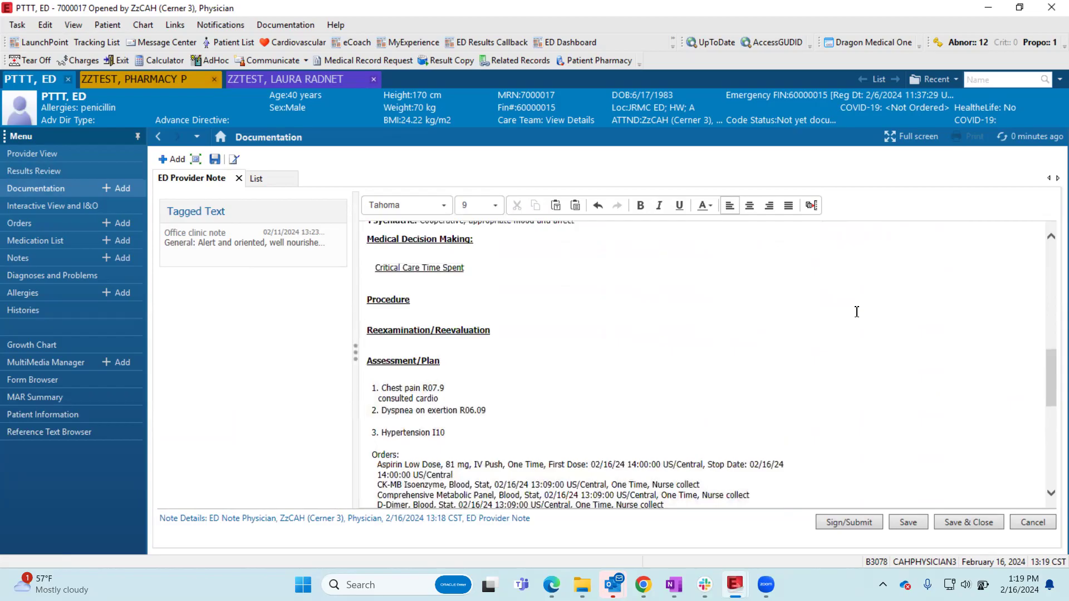
pyautogui.scroll(8, 857, 312)
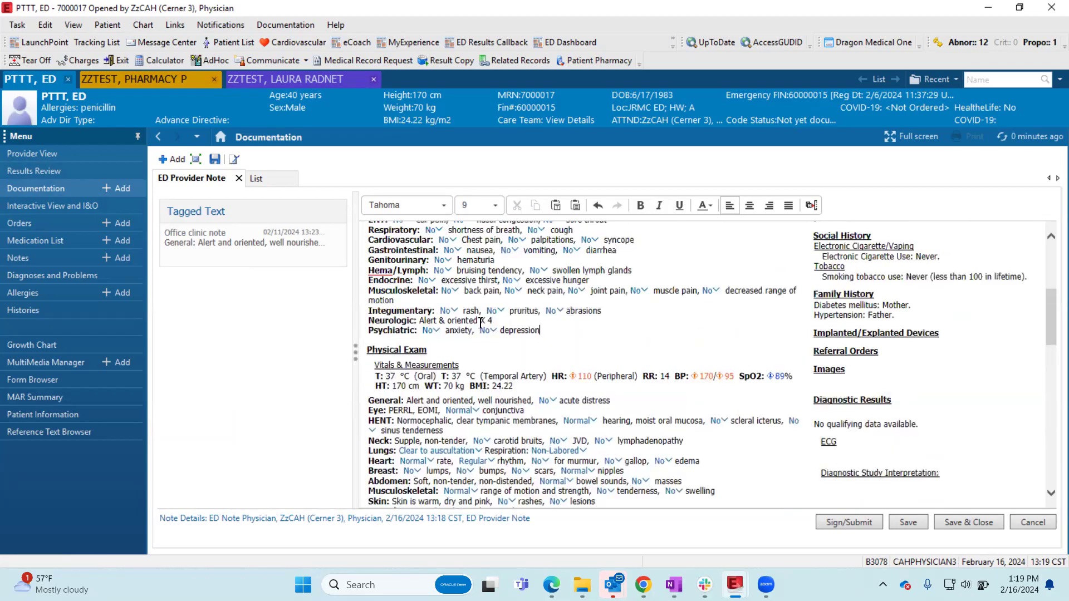
pyautogui.scroll(-3, 865, 391)
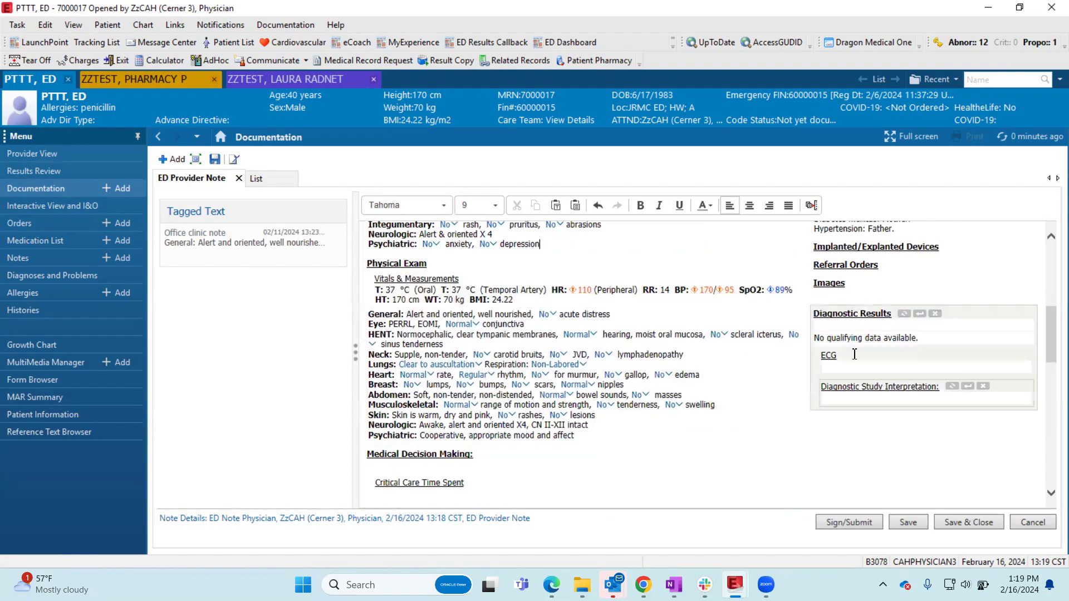
pyautogui.scroll(-10, 835, 326)
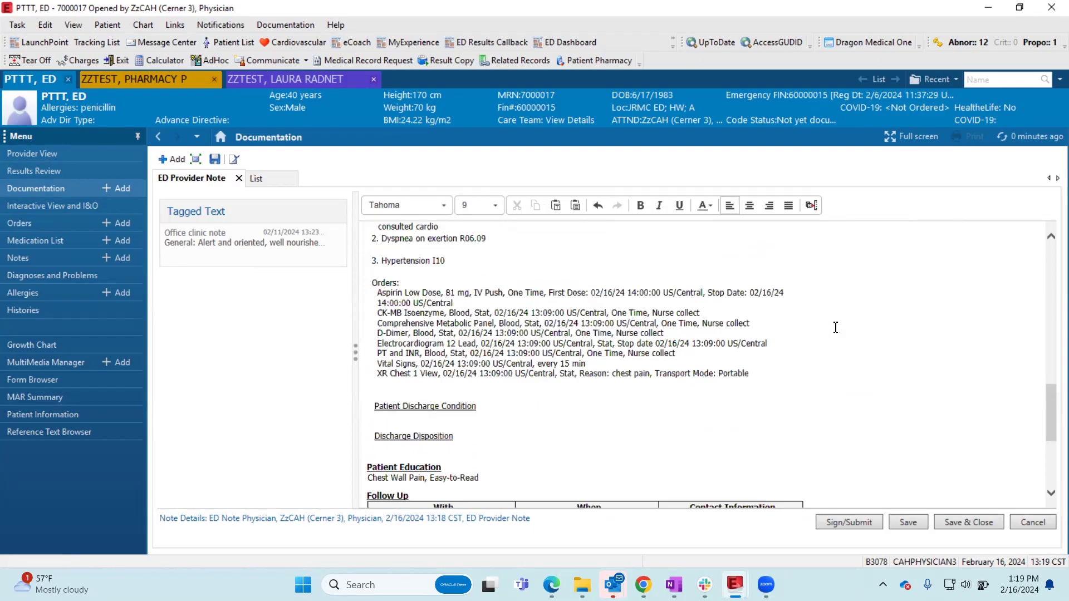
pyautogui.scroll(10, 835, 327)
pyautogui.scroll(-10, 835, 326)
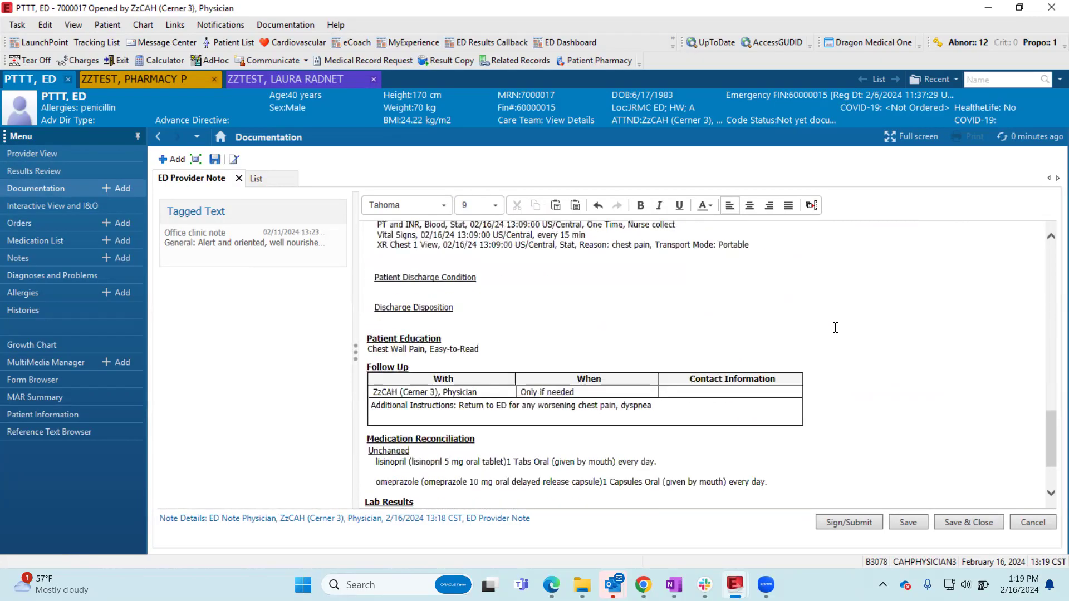
# - Bring up the .labs auto text suggestions in the Lab Results section without inserting one
pyautogui.click(404, 426)
pyautogui.write('.labs')
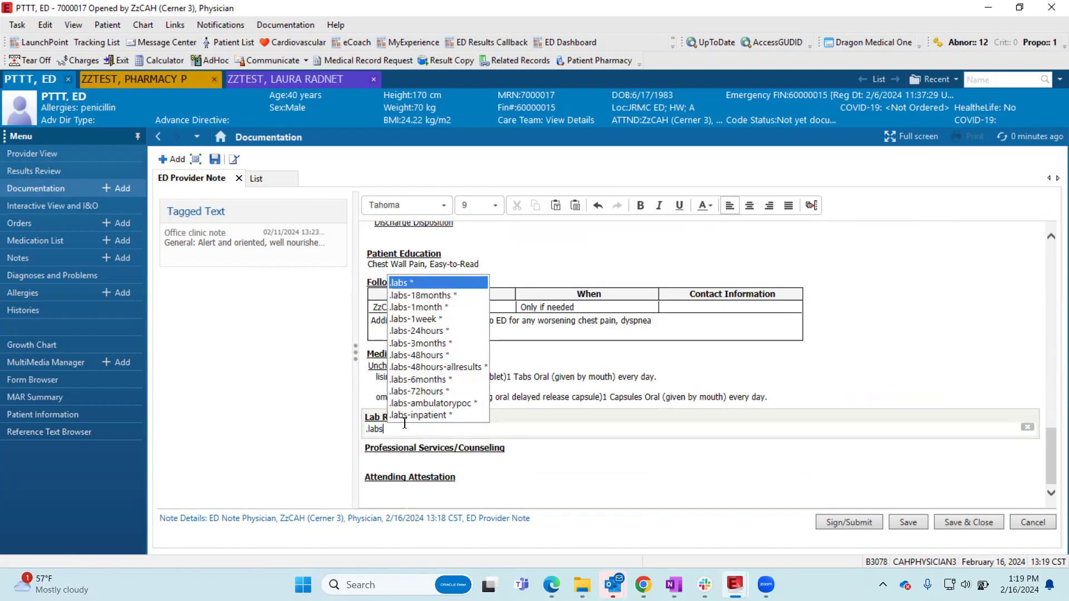
pyautogui.press('BackSpace')
pyautogui.press('BackSpace')
pyautogui.press('BackSpace')
pyautogui.press('BackSpace')
# - Browse the .rad radiology auto text suggestions in the Lab Results section, then clear the typed text
pyautogui.write('rads')
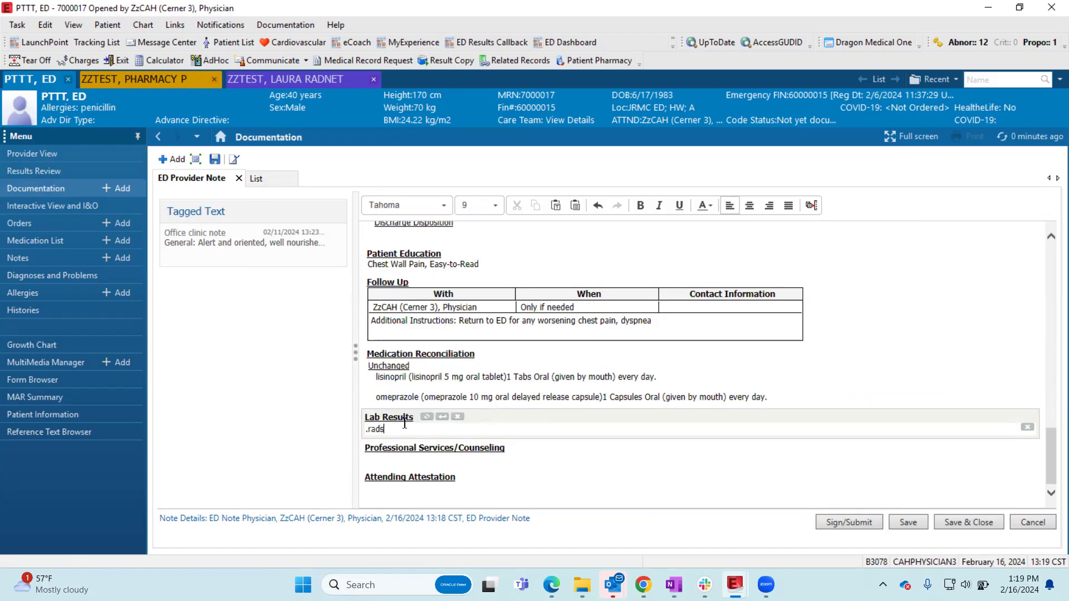
pyautogui.press('Down')
pyautogui.press('Down')
pyautogui.press('Down')
pyautogui.press('Down')
pyautogui.press('Up')
pyautogui.press('Up')
pyautogui.press('Up')
pyautogui.press('Down')
pyautogui.press('Down')
pyautogui.press('Down')
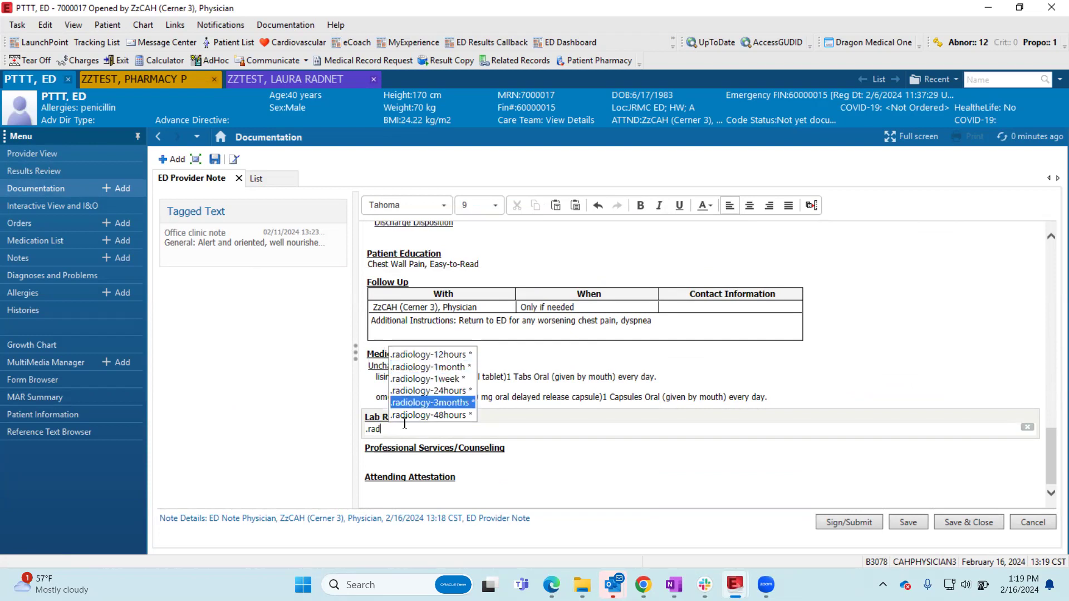
pyautogui.press('BackSpace')
pyautogui.press('BackSpace')
pyautogui.press('BackSpace')
pyautogui.press('BackSpace')
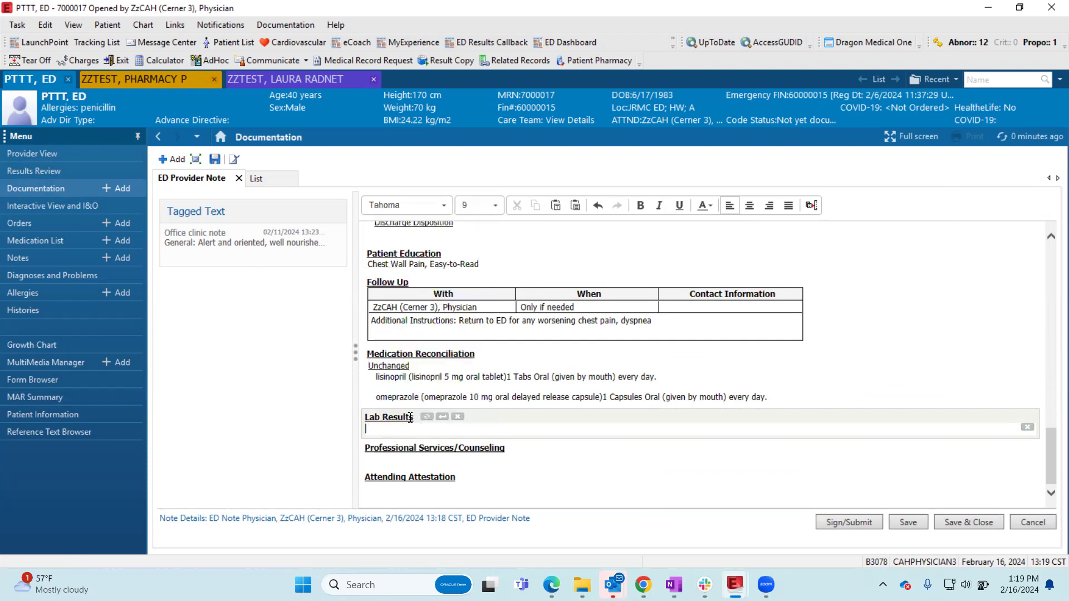
# - Sign the ED Provider Note with the note type ED Note Physician
pyautogui.scroll(15, 626, 356)
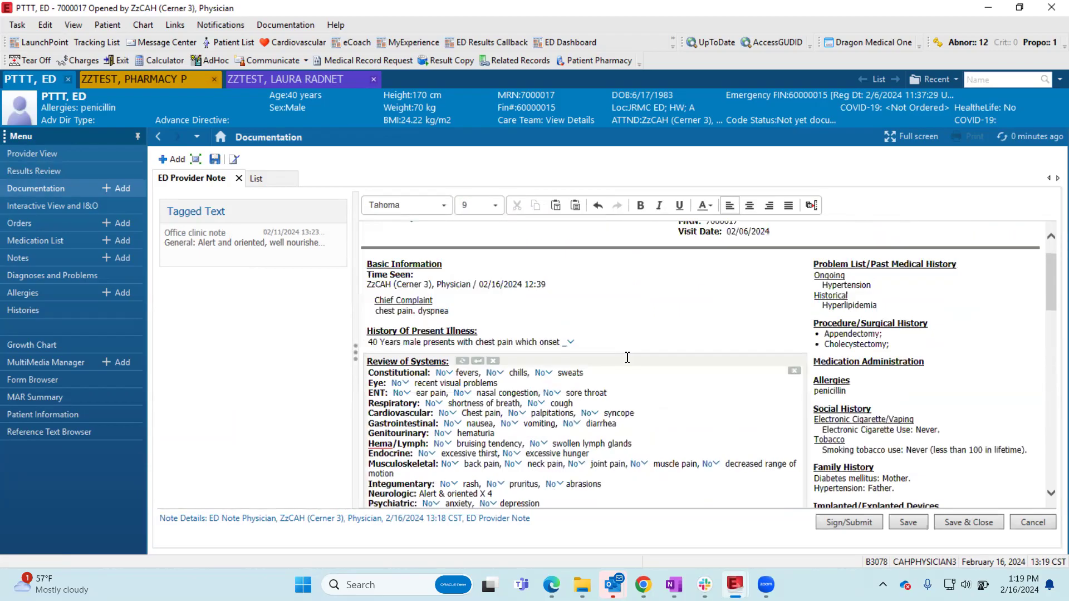
pyautogui.click(842, 524)
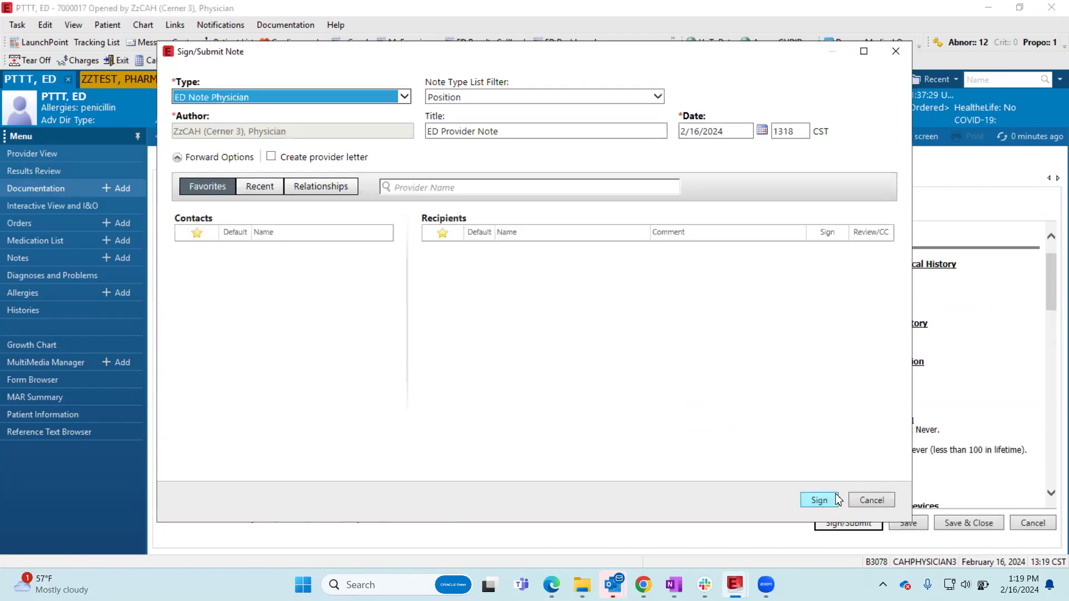
pyautogui.click(819, 500)
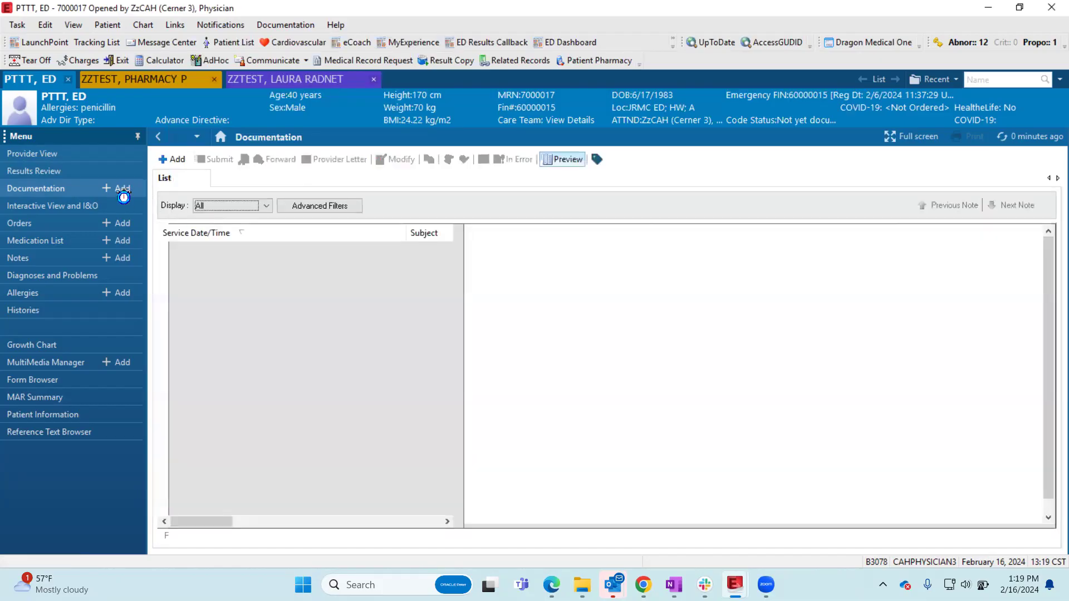
# - Return to Home Medications in the ED Workflow of the Provider View and open the discharge order reconciliation
pyautogui.click(70, 154)
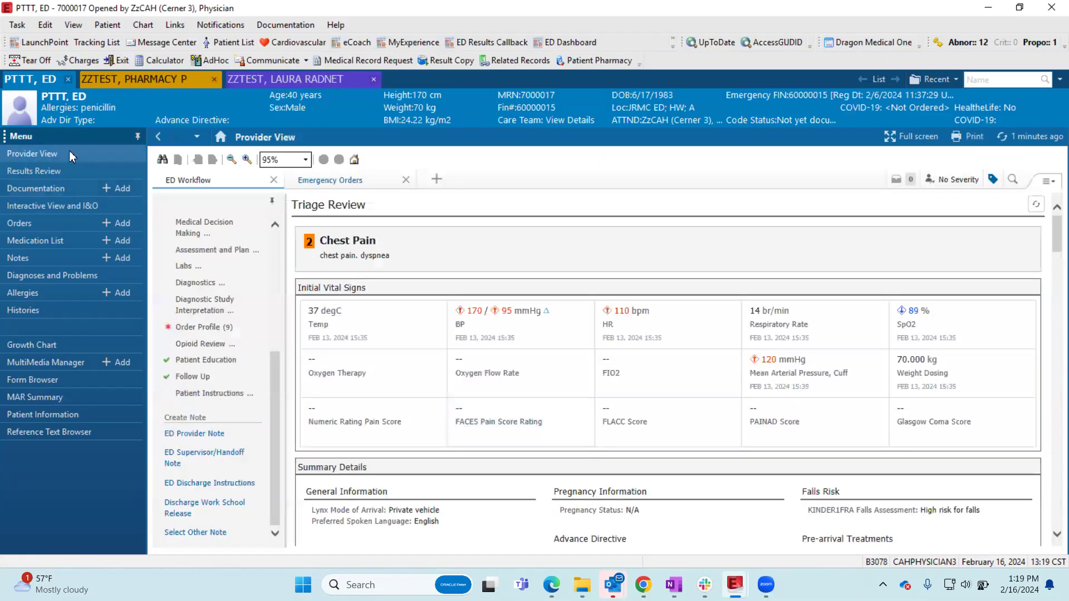
pyautogui.scroll(10, 233, 320)
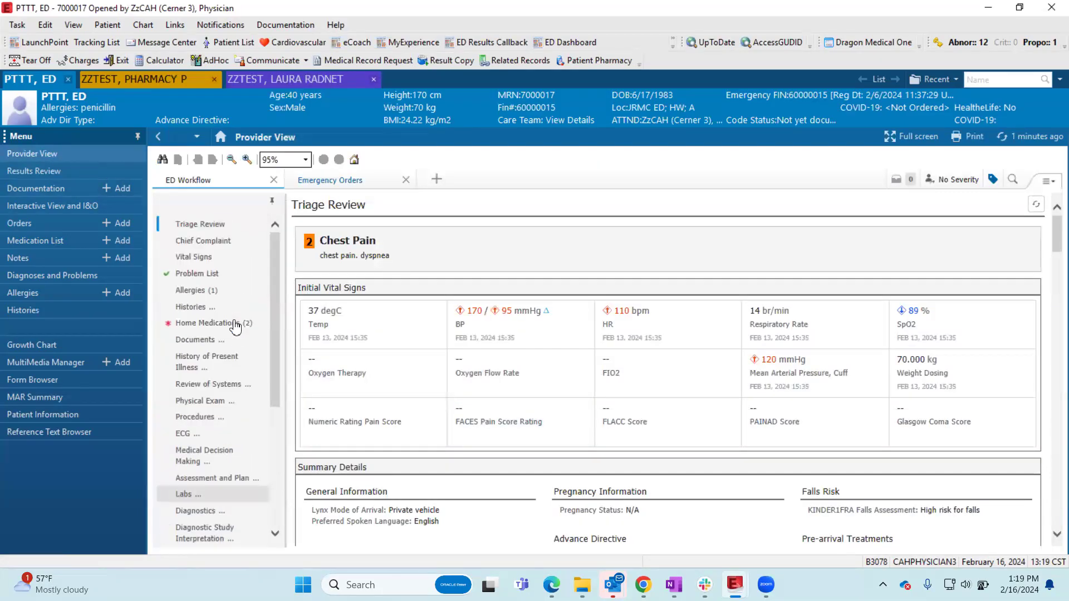
pyautogui.click(207, 323)
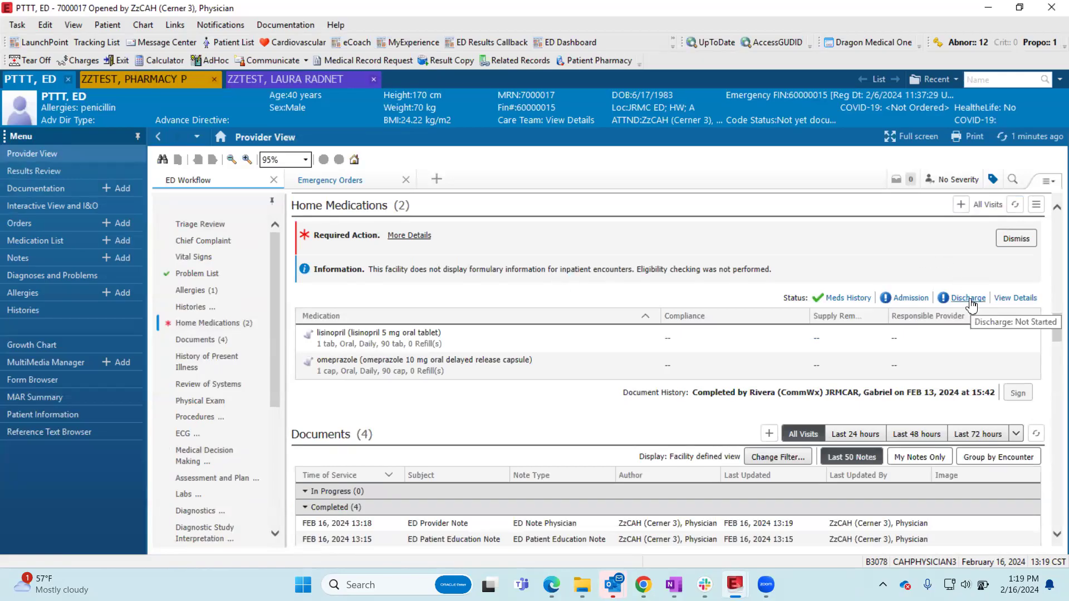
pyautogui.scroll(-4, 181, 345)
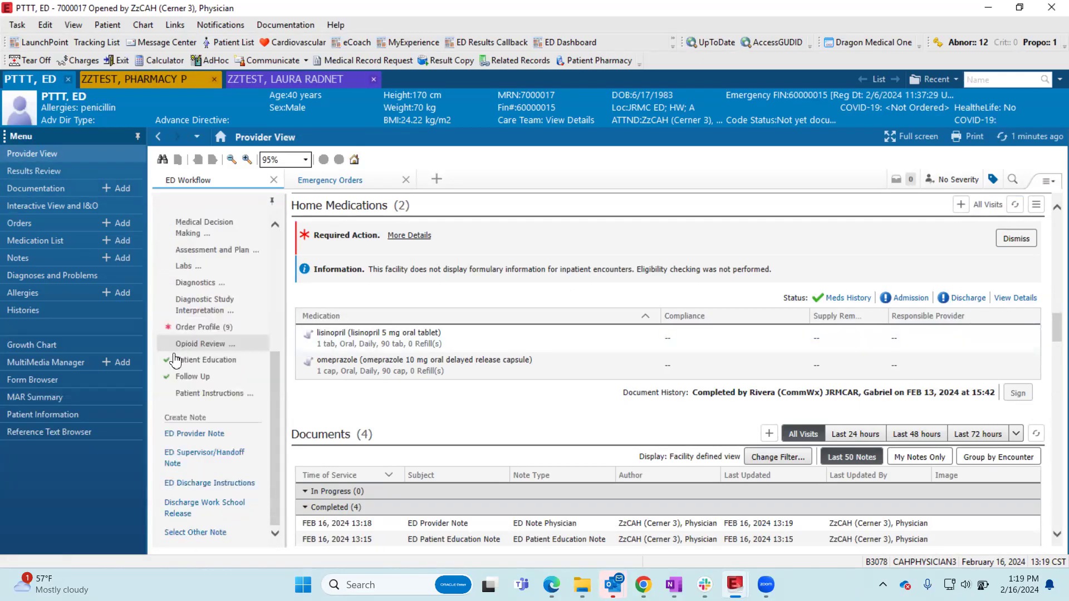
pyautogui.scroll(4, 181, 350)
pyautogui.scroll(-2, 189, 329)
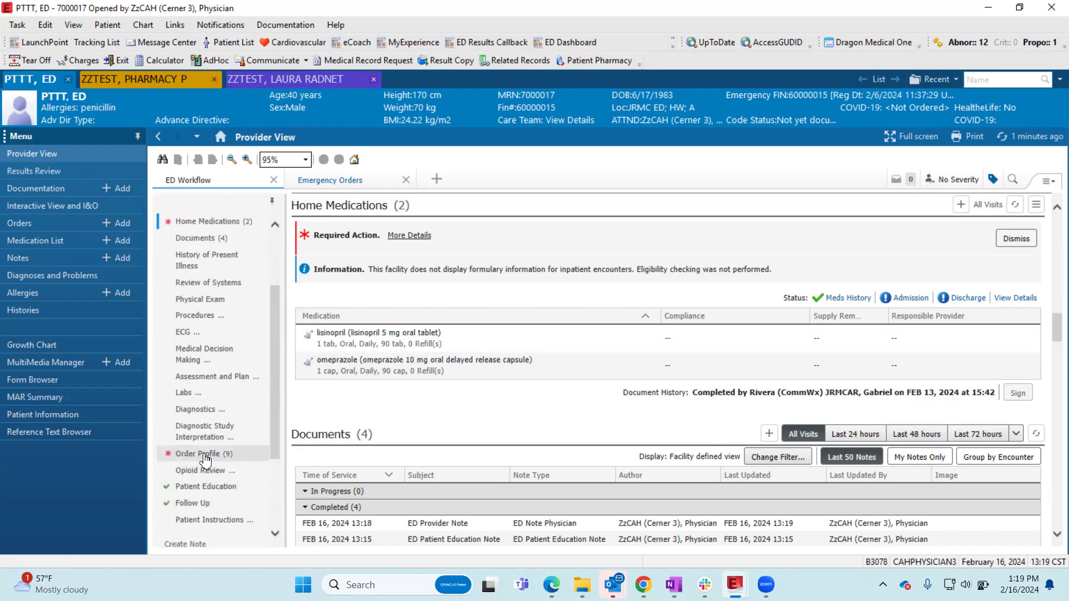
pyautogui.scroll(2, 206, 434)
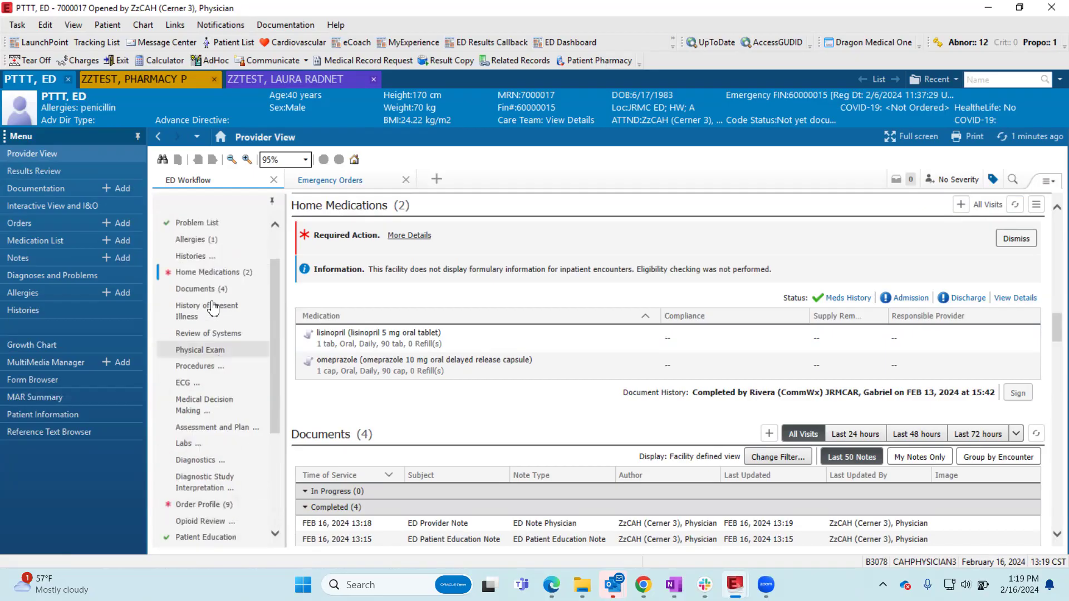
pyautogui.click(979, 301)
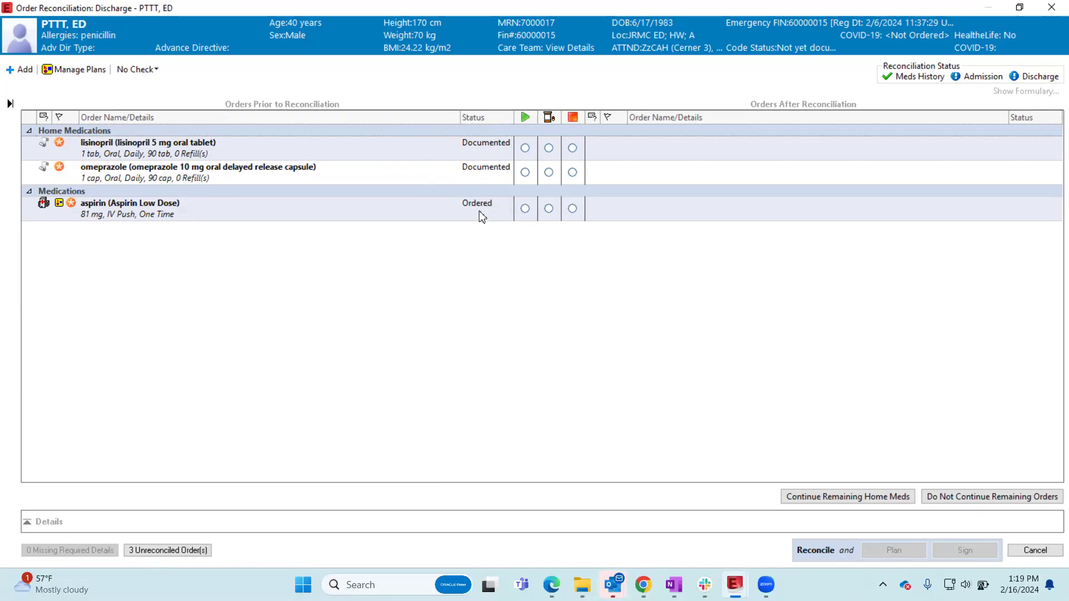
# - Mark the Aspirin Low Dose order to continue after discharge, overriding the renal function alert with the reason Prescriber Clinical Judgment
pyautogui.press('ctrl')
pyautogui.press('ctrl')
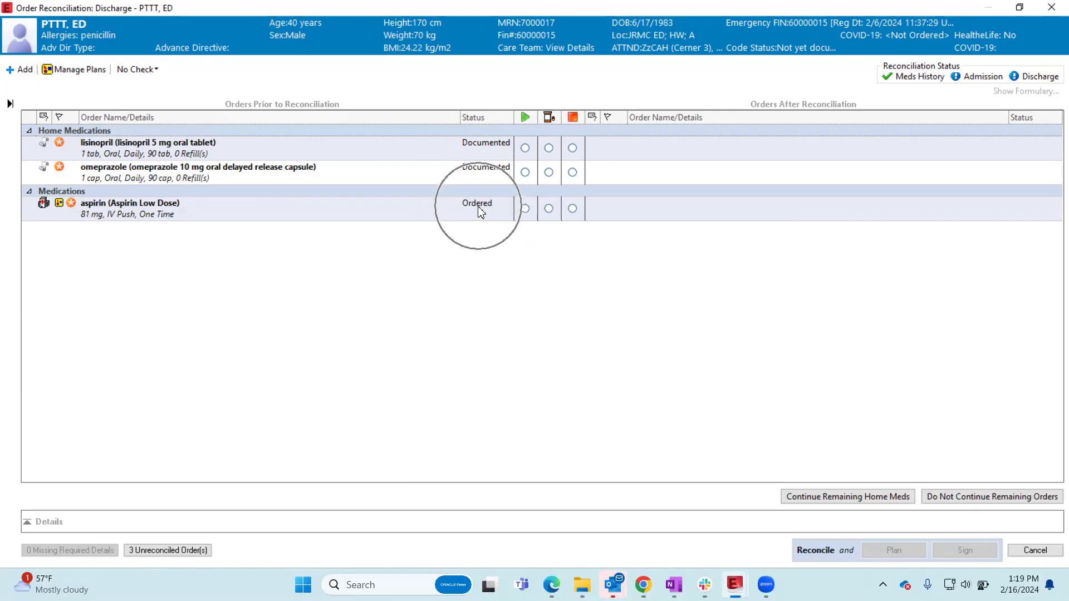
pyautogui.press('ctrl')
pyautogui.moveTo(480, 212)
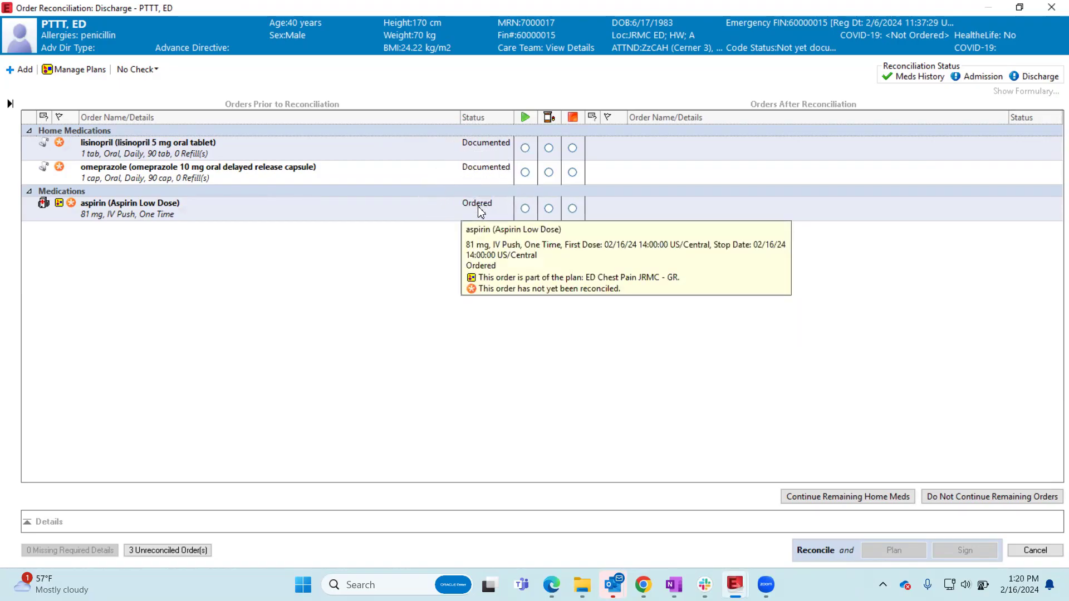
pyautogui.click(525, 210)
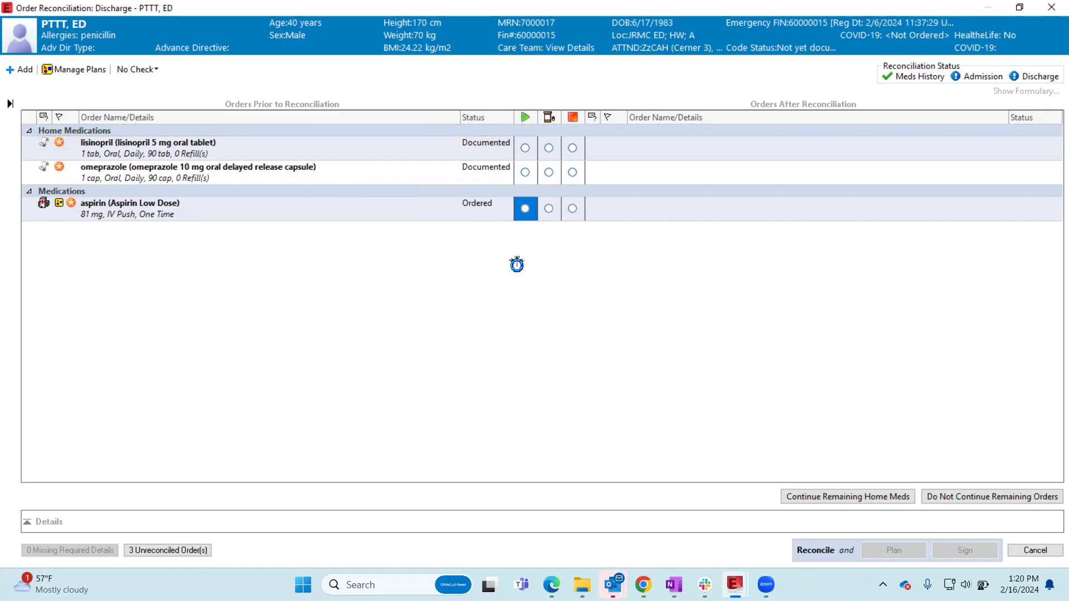
pyautogui.click(269, 324)
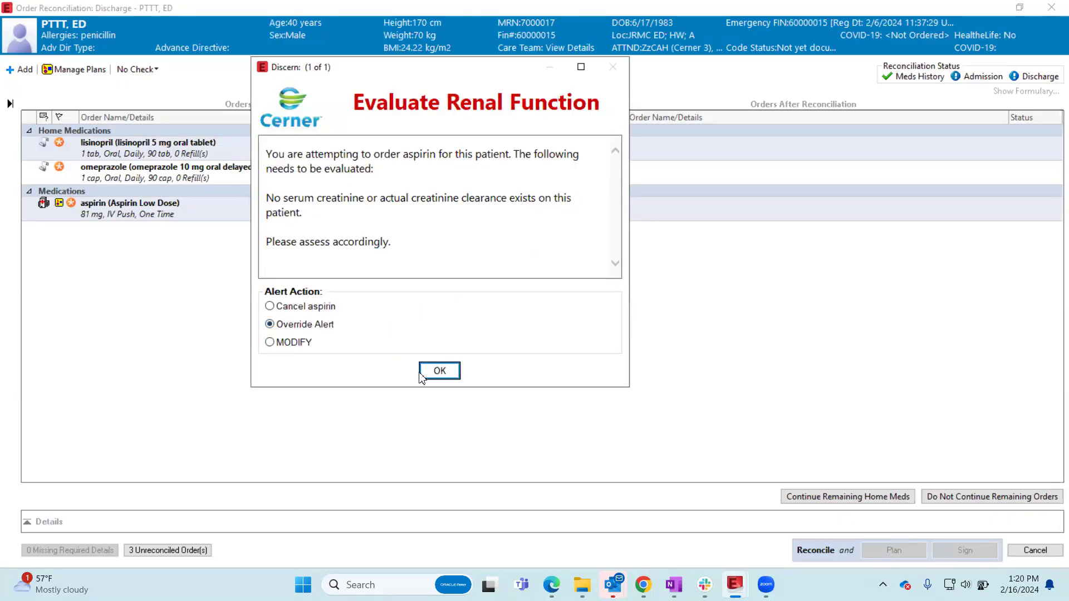
pyautogui.click(440, 370)
pyautogui.click(537, 314)
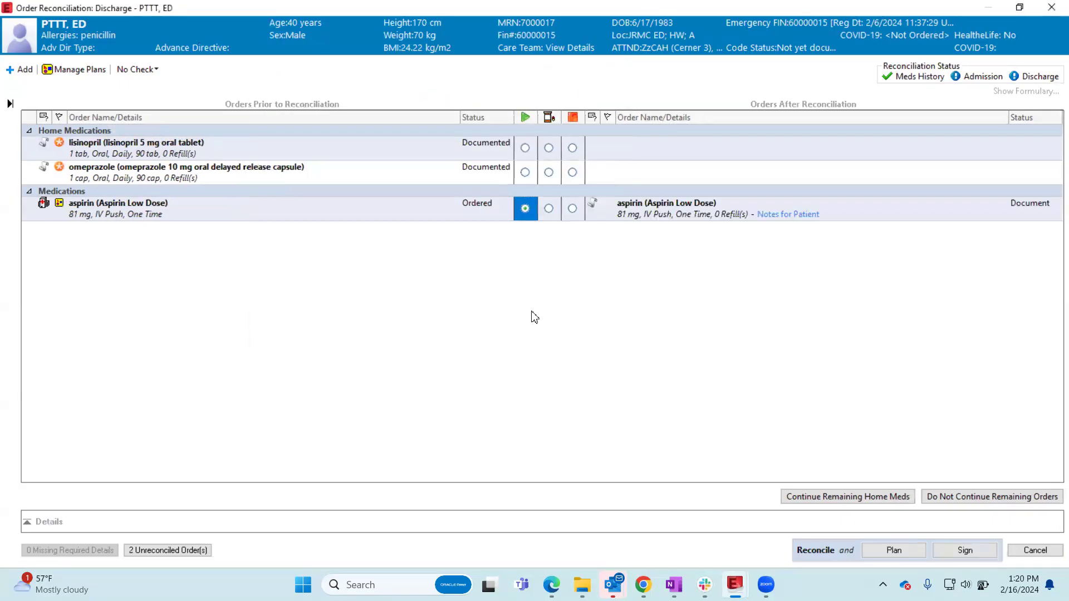
# - Convert the aspirin order to an Adult Aspirin 325 mg oral tablet prescription, overriding the renal function alert with Prescriber Clinical Judgment
pyautogui.click(550, 209)
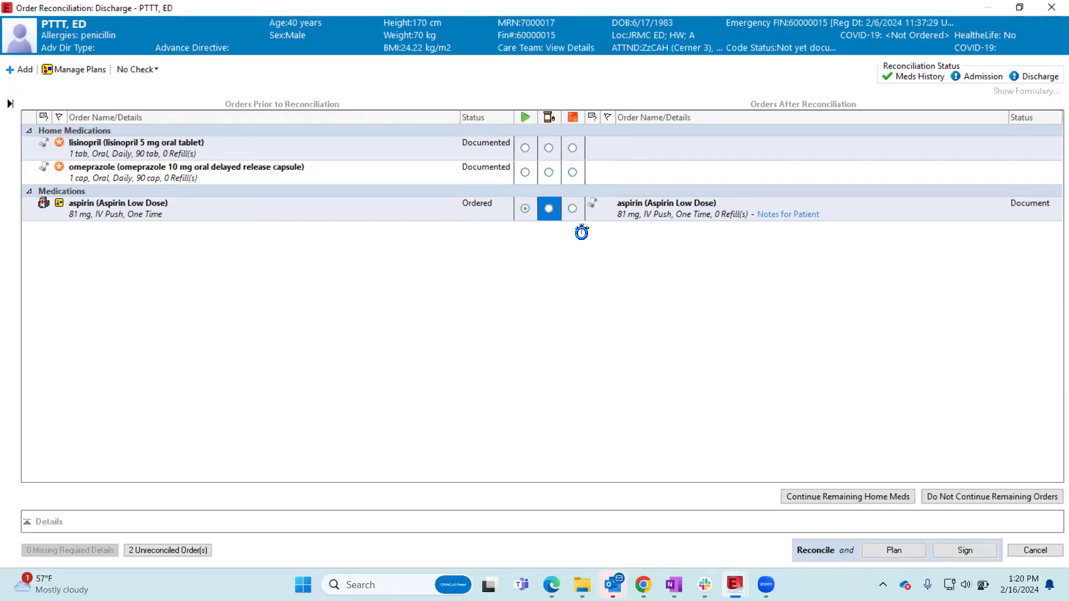
pyautogui.doubleClick(639, 157)
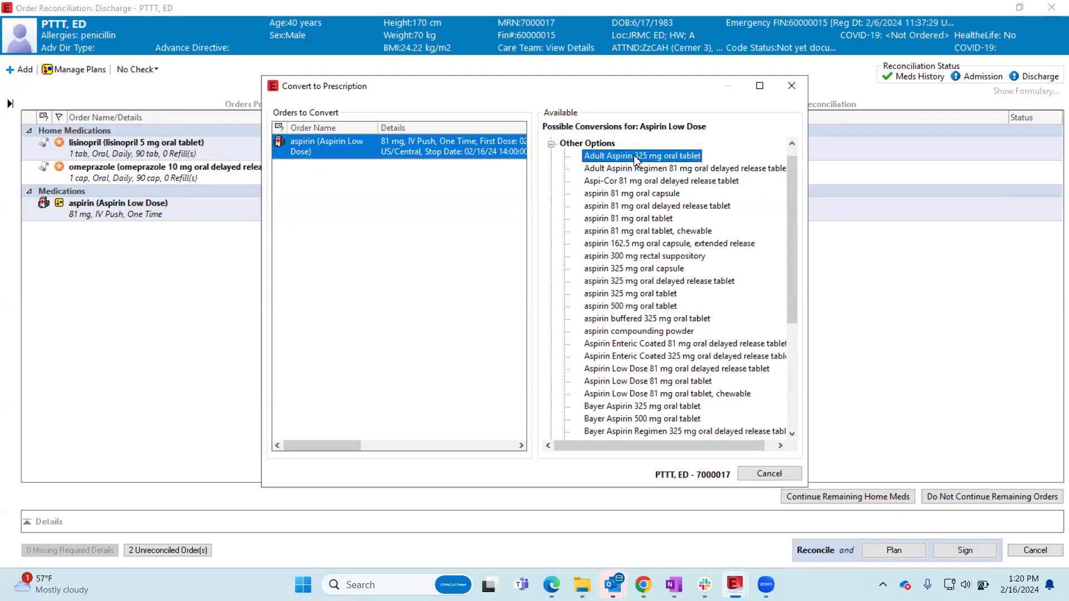
pyautogui.click(270, 324)
pyautogui.click(429, 372)
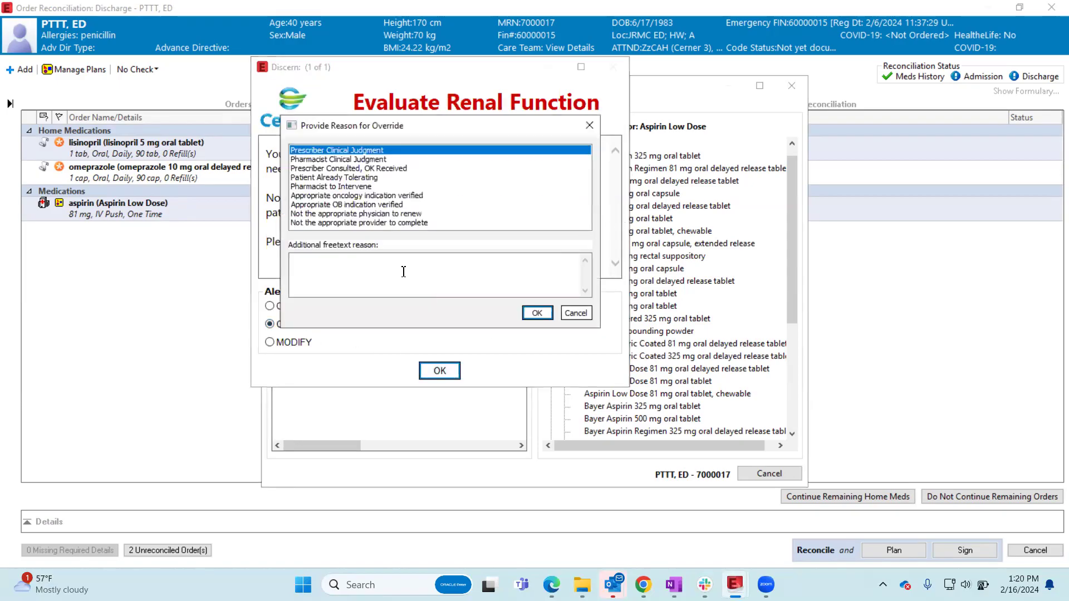
pyautogui.click(532, 323)
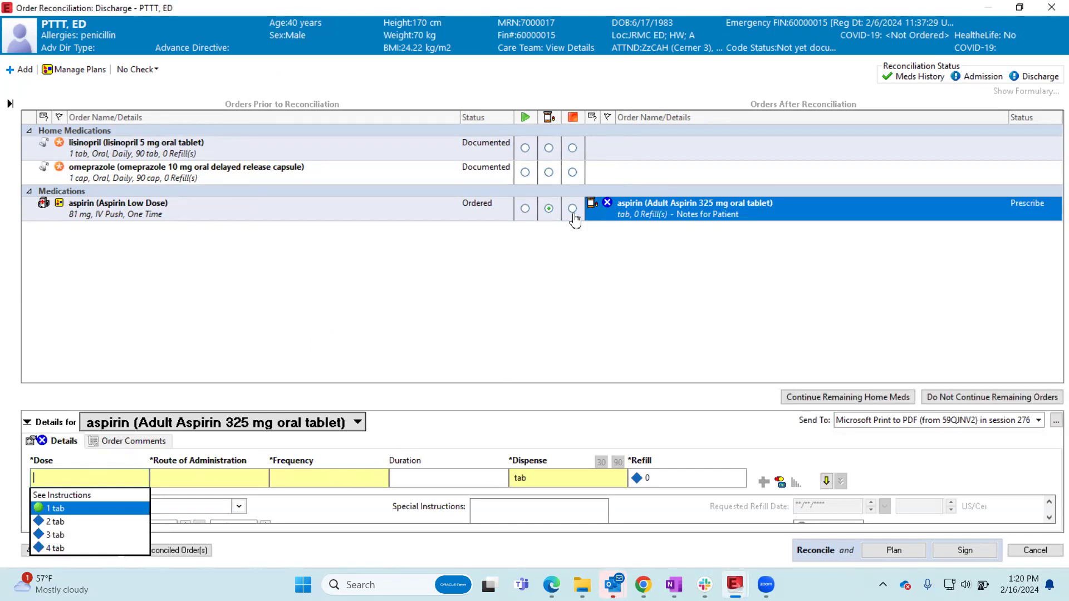
# - Mark the omeprazole and lisinopril home medications to continue, then cancel the discharge reconciliation without saving
pyautogui.click(525, 174)
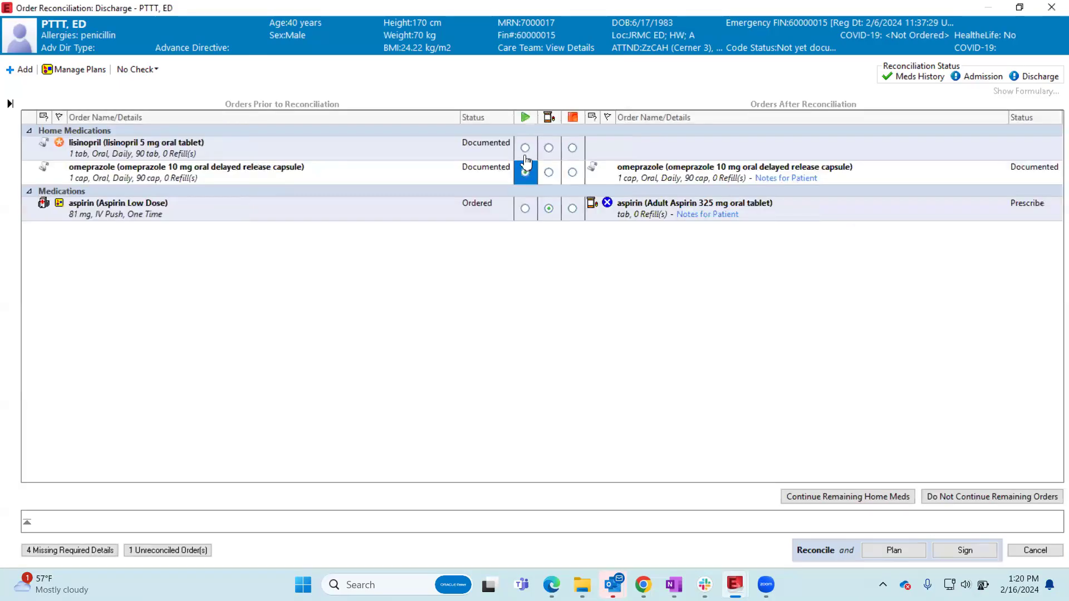
pyautogui.click(525, 148)
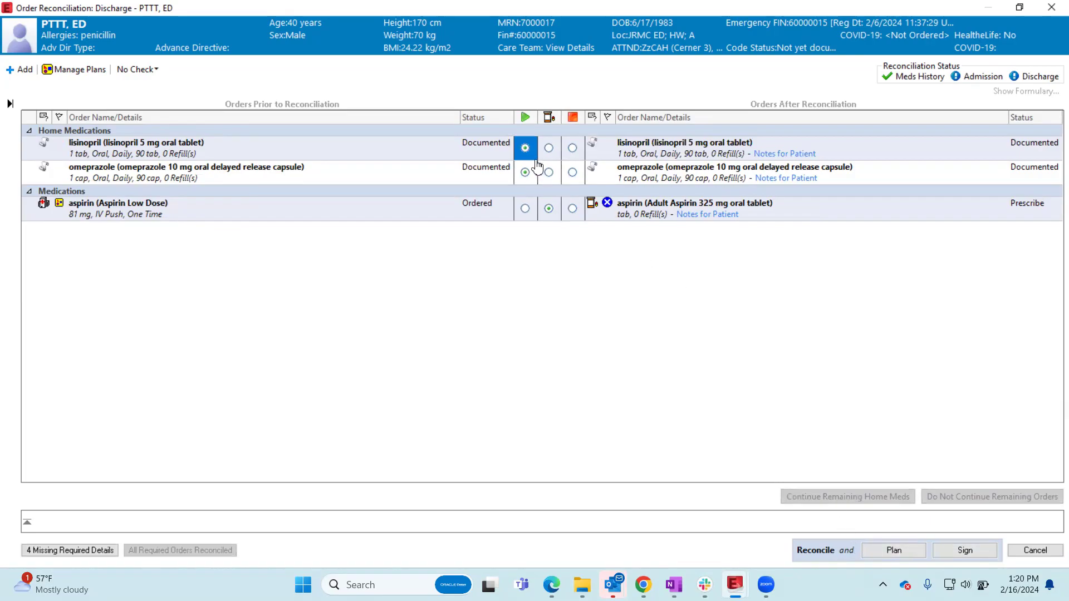
pyautogui.click(1034, 550)
pyautogui.click(581, 345)
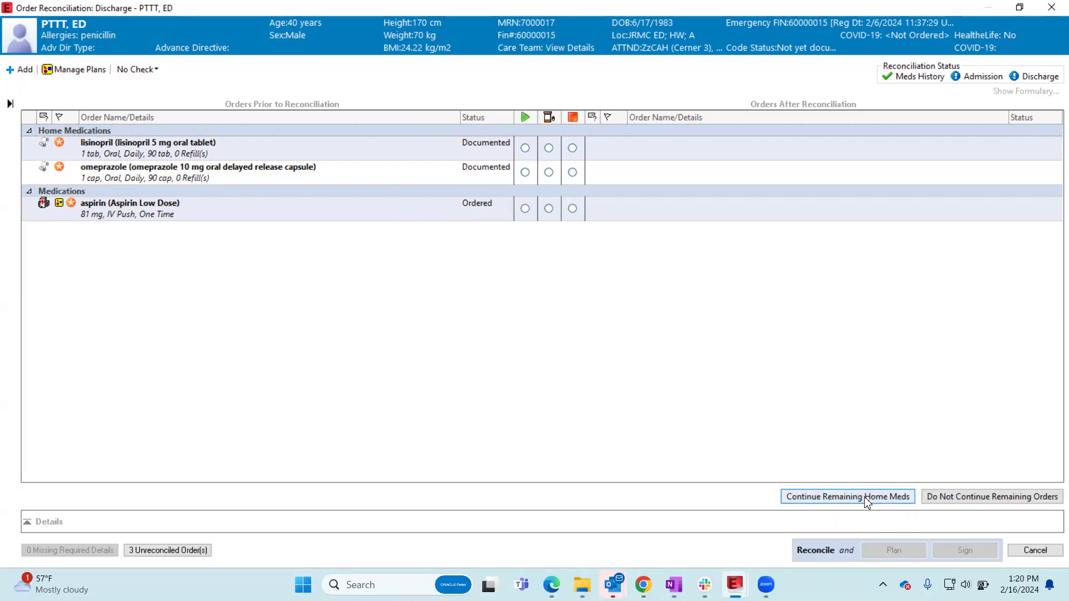
# - In the discharge reconciliation, continue all remaining home medications and do not continue the remaining aspirin order
pyautogui.click(985, 494)
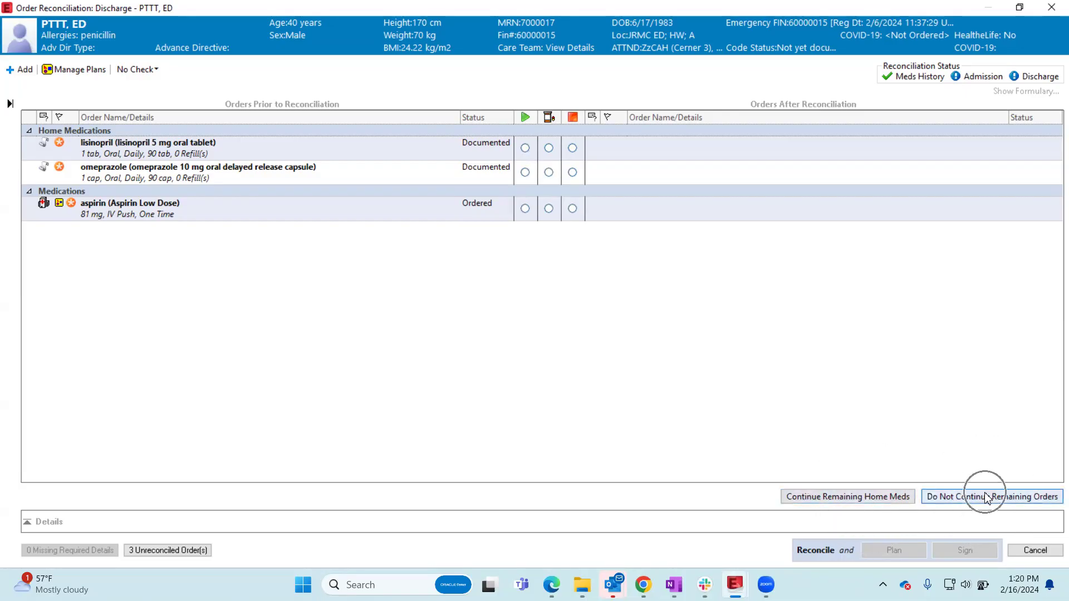
pyautogui.click(875, 498)
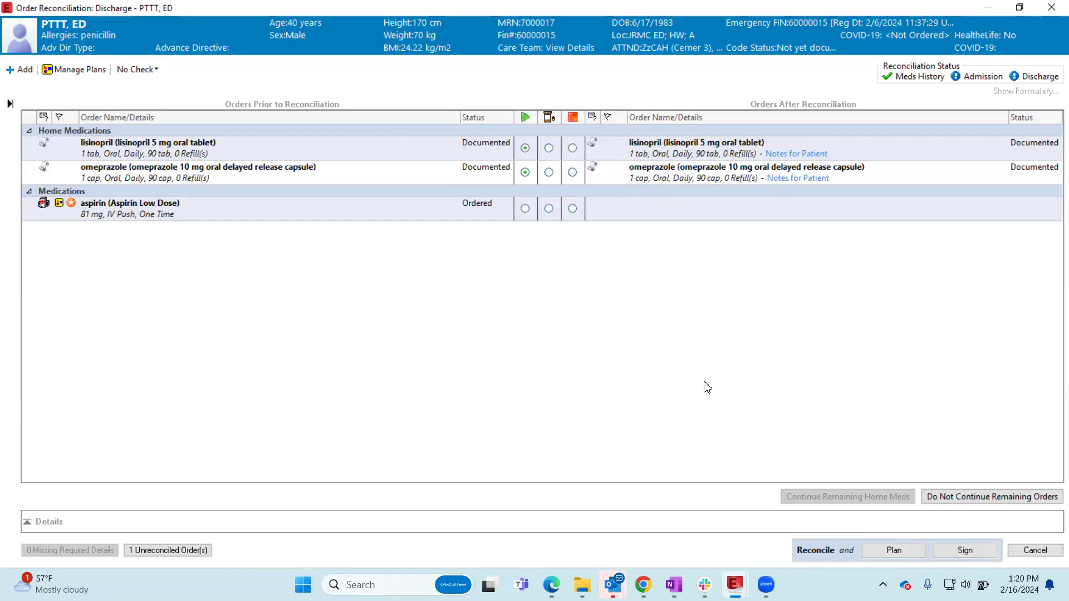
pyautogui.click(1033, 498)
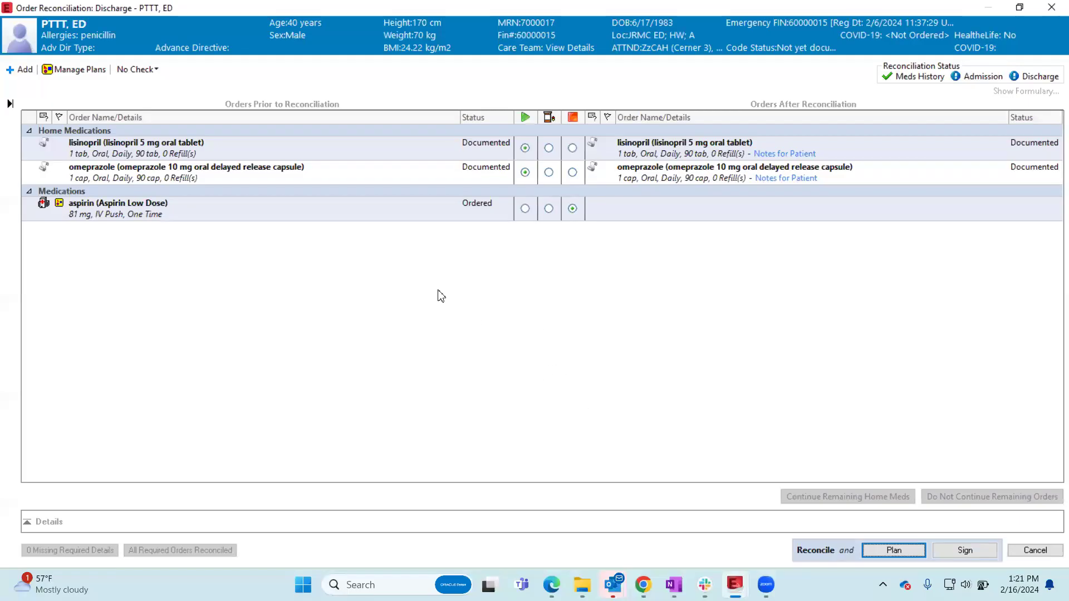
# - Add a prescription for cyclobenzaprine 5 mg oral tablet, 1 tab, Oral, TID for 7 days, 21 tablets
pyautogui.click(15, 71)
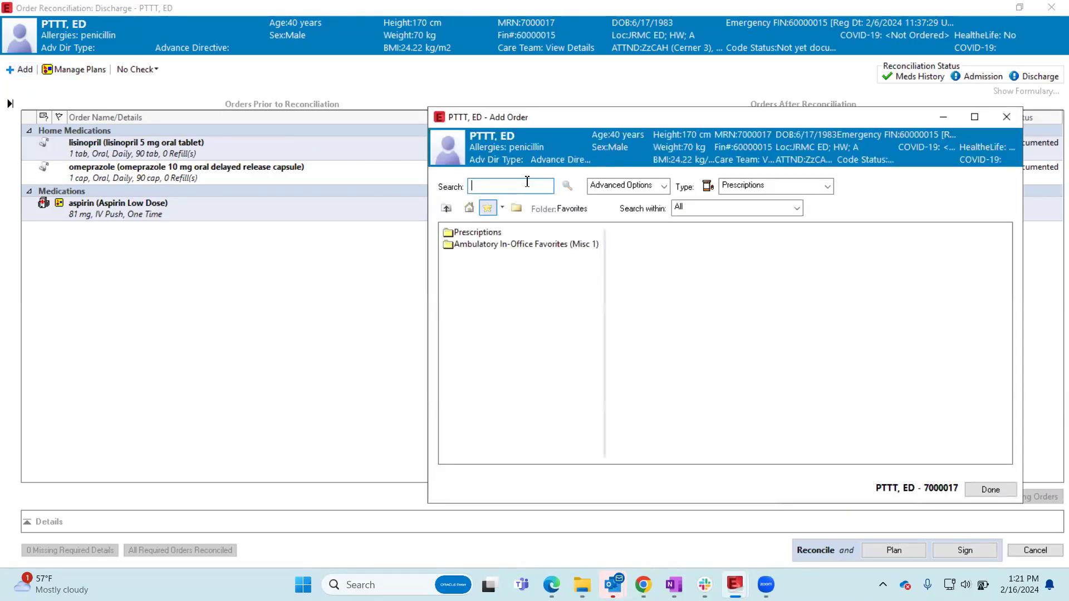
pyautogui.write('cyclob')
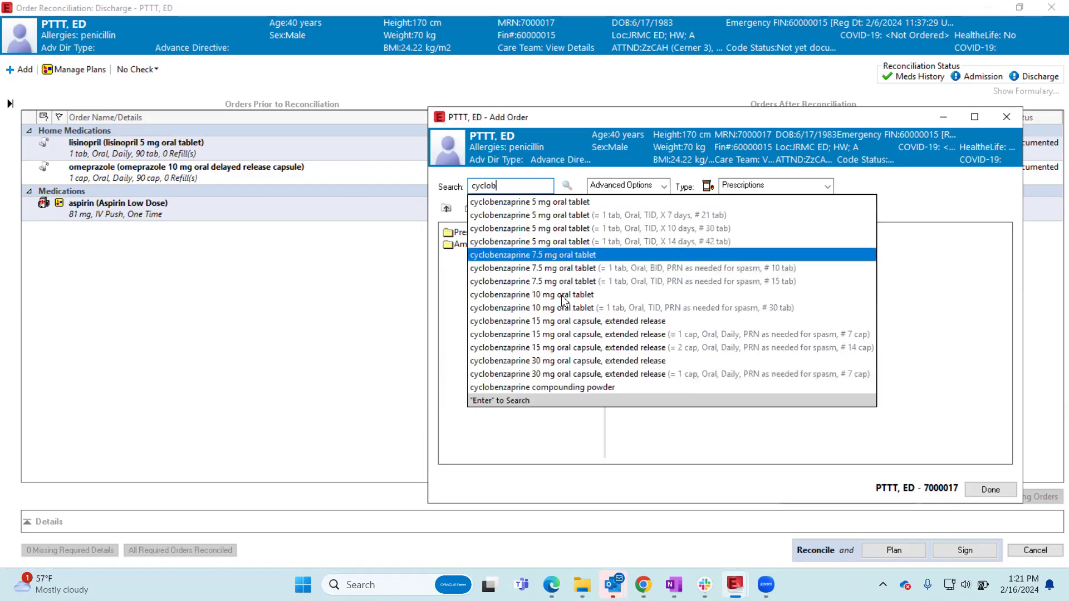
pyautogui.click(573, 214)
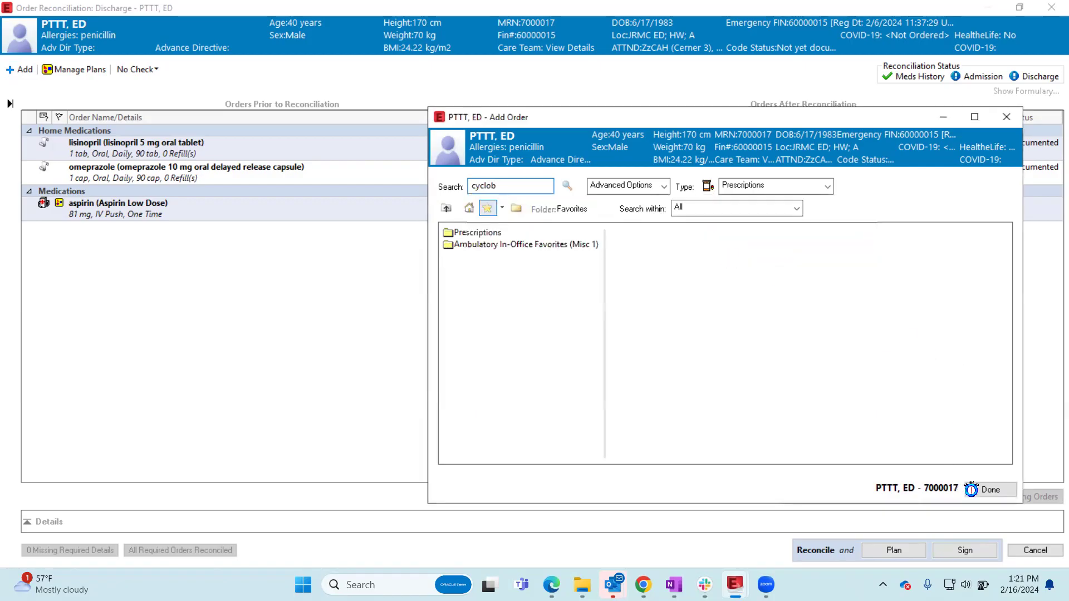
pyautogui.click(989, 491)
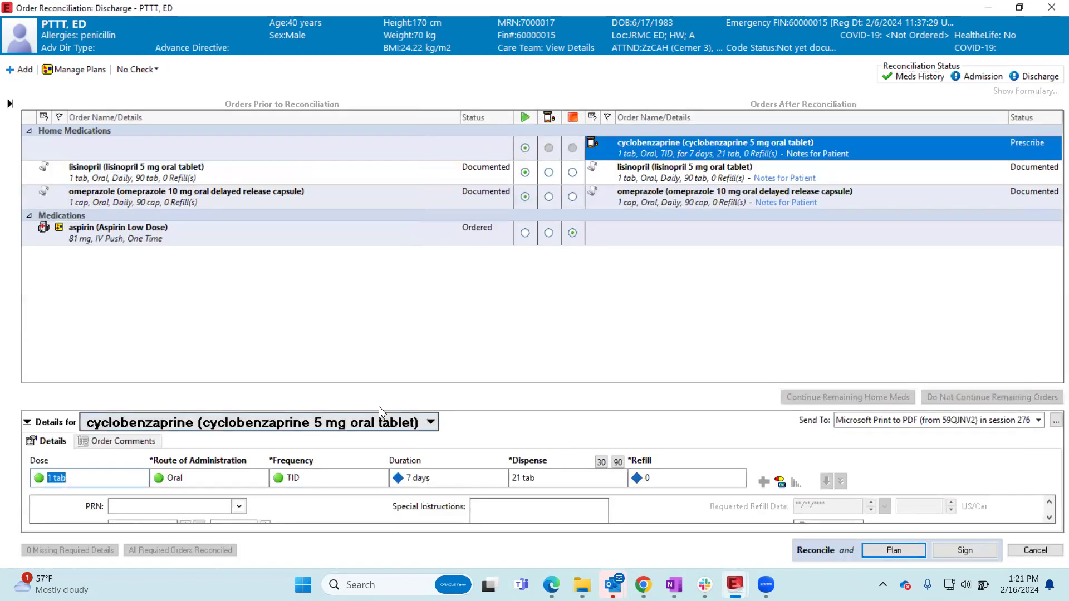
# - Enlarge the cyclobenzaprine order details and review the duration and special instructions
pyautogui.moveTo(404, 398); pyautogui.dragTo(413, 305)
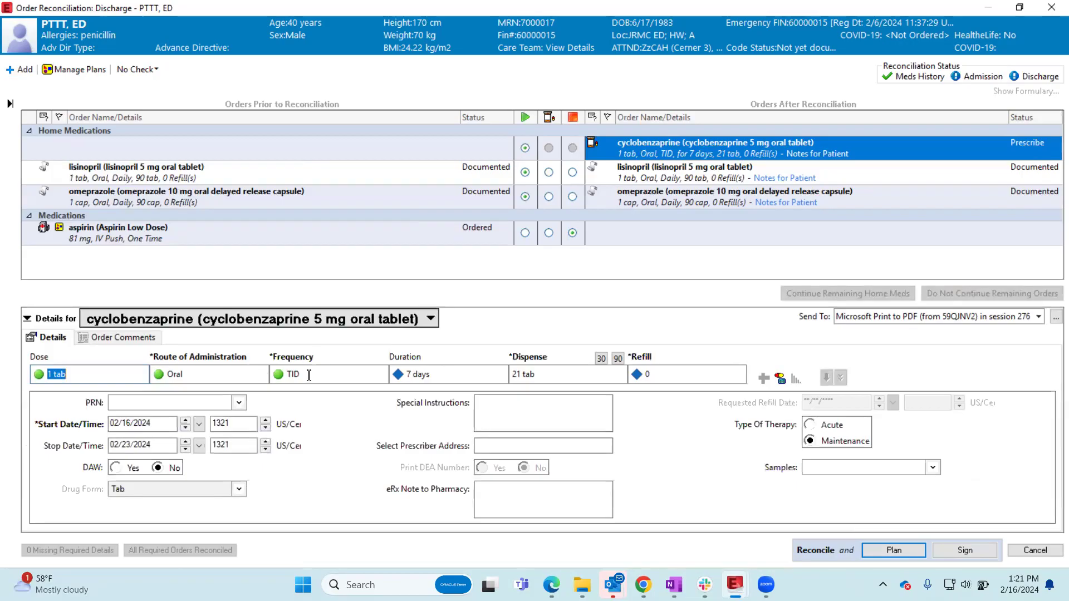
pyautogui.click(413, 375)
pyautogui.click(535, 414)
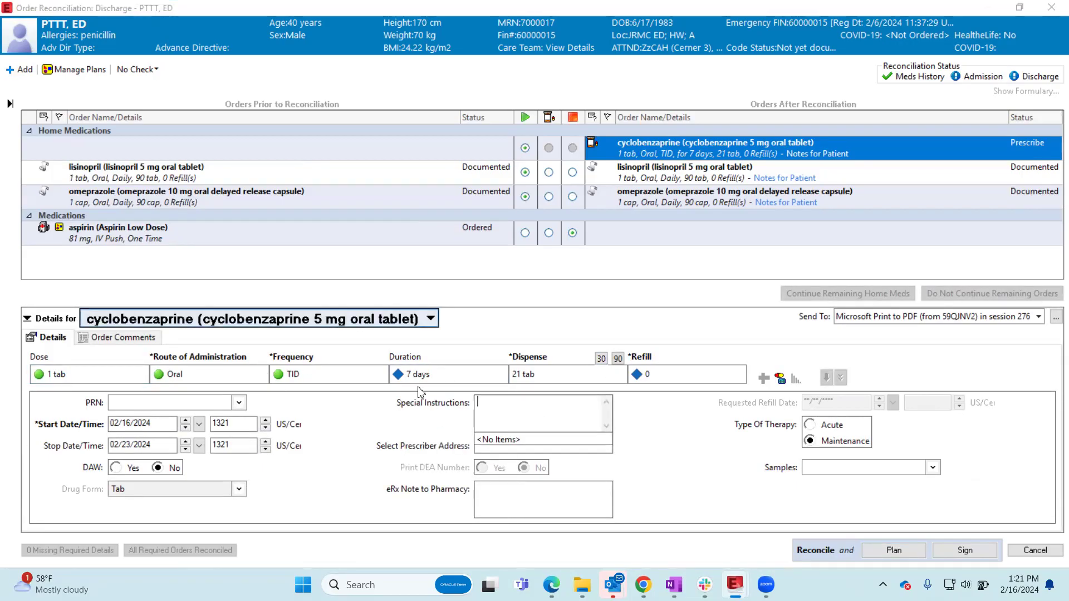
# - Check the Send To options for the cyclobenzaprine prescription, keep Microsoft Print to PDF, and sign the discharge reconciliation
pyautogui.click(854, 321)
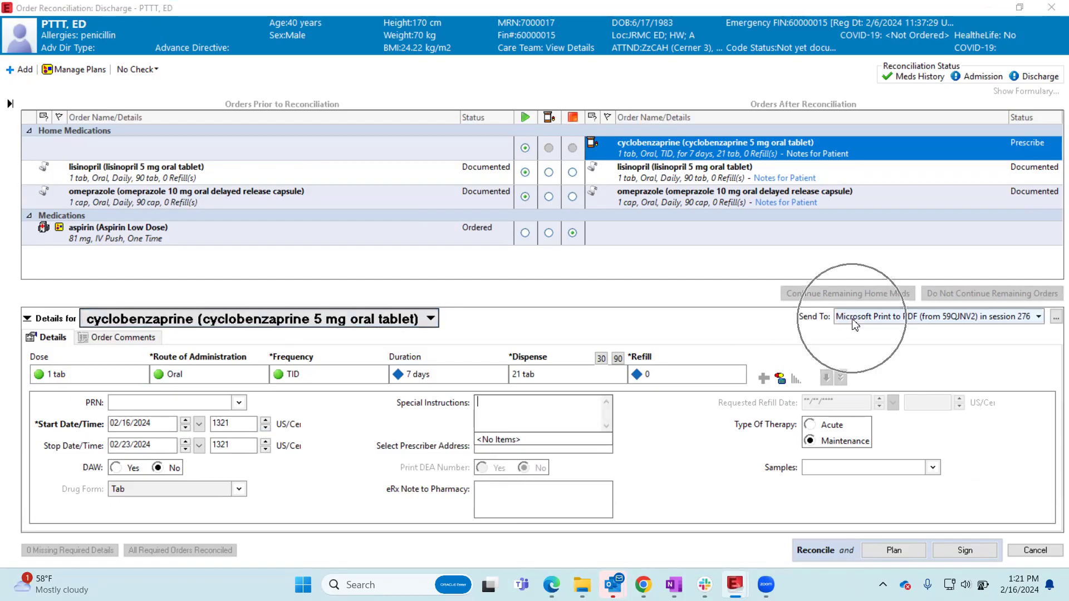
pyautogui.press('ctrl')
pyautogui.press('ctrl')
pyautogui.press('ctrl')
pyautogui.press('ctrl')
pyautogui.press('ctrl')
pyautogui.press('ctrl')
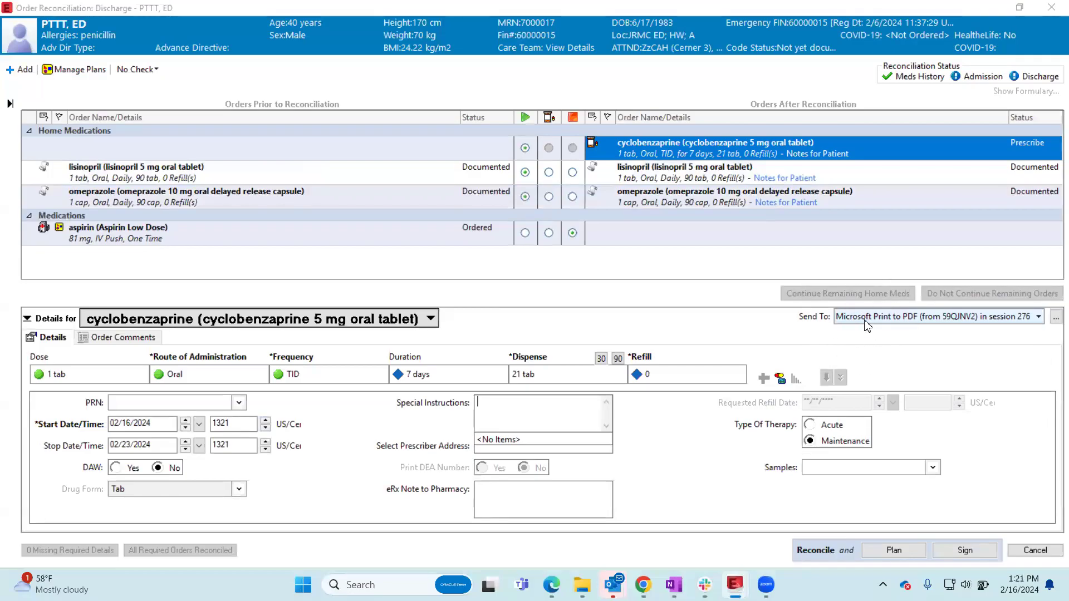
pyautogui.click(866, 323)
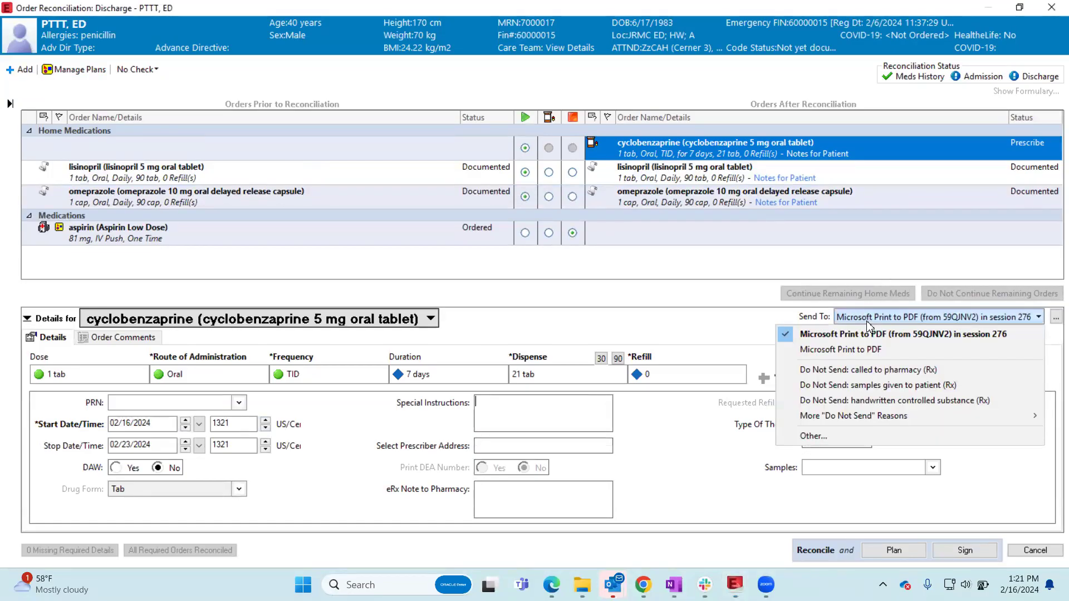
pyautogui.click(867, 322)
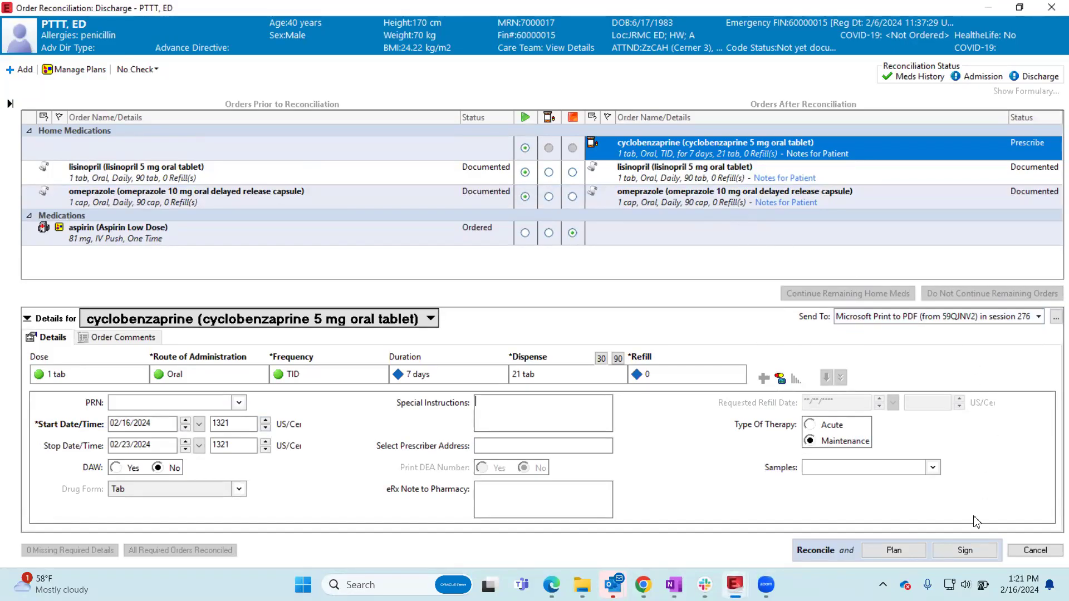
pyautogui.click(965, 551)
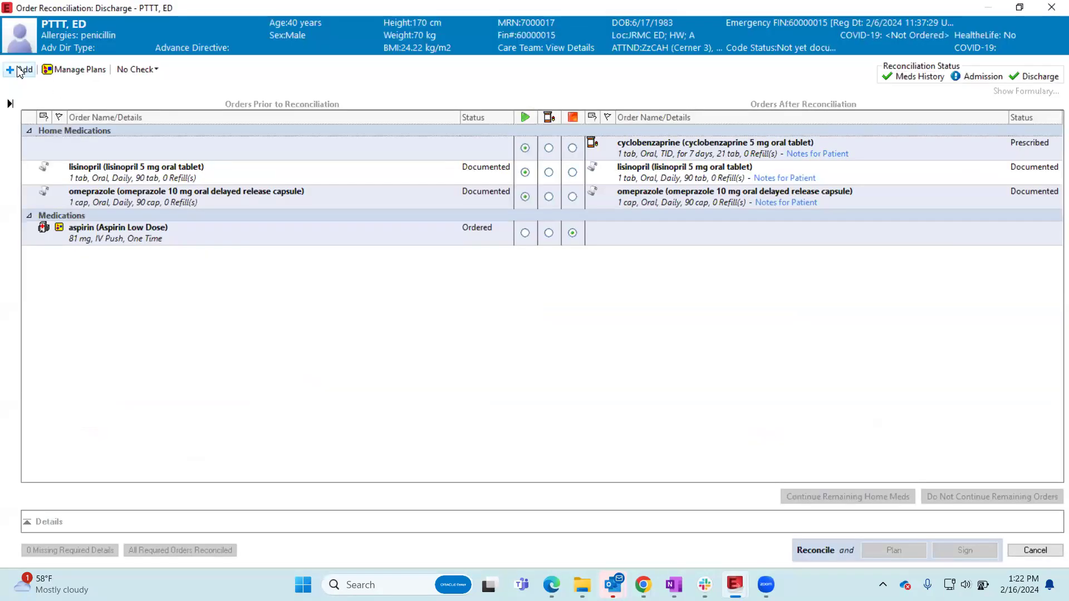
# - Reopen the discharge reconciliation and add a Miscellaneous DME prescription order
pyautogui.click(20, 71)
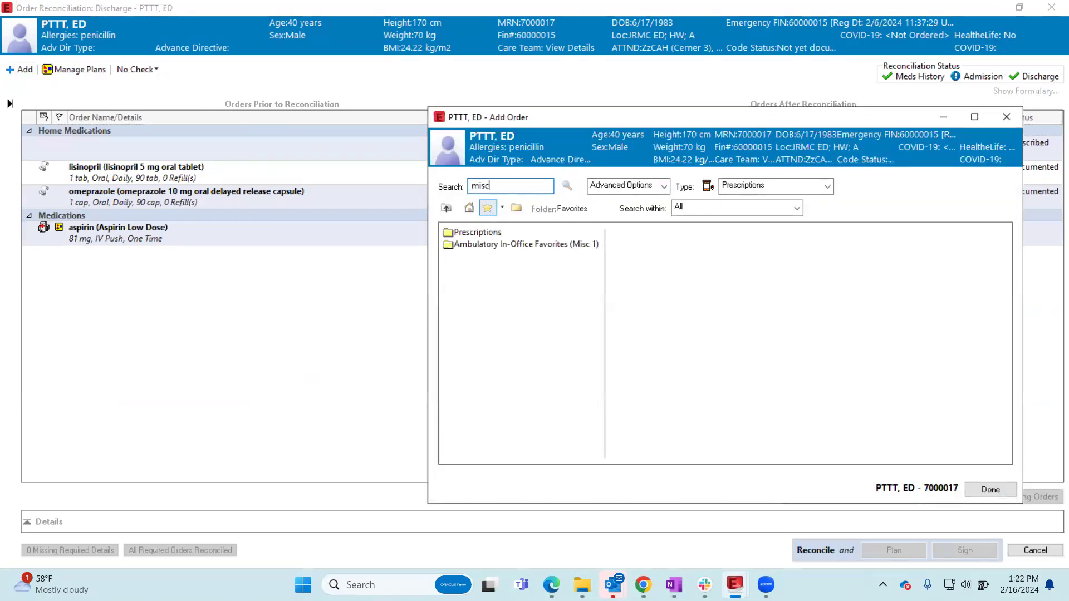
pyautogui.write('misc')
pyautogui.press('Return')
pyautogui.click(497, 248)
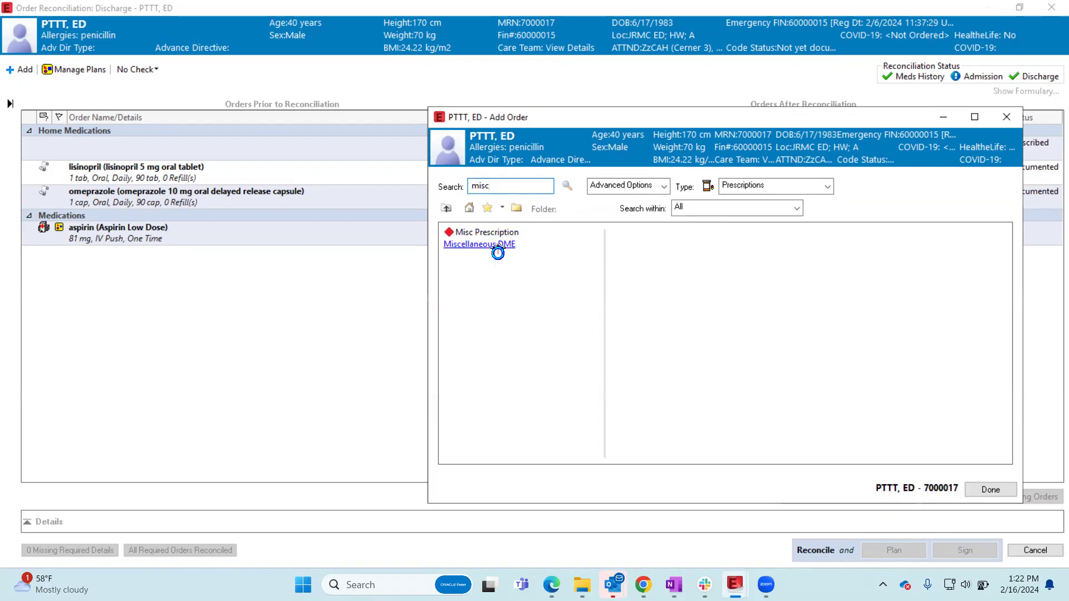
pyautogui.click(990, 490)
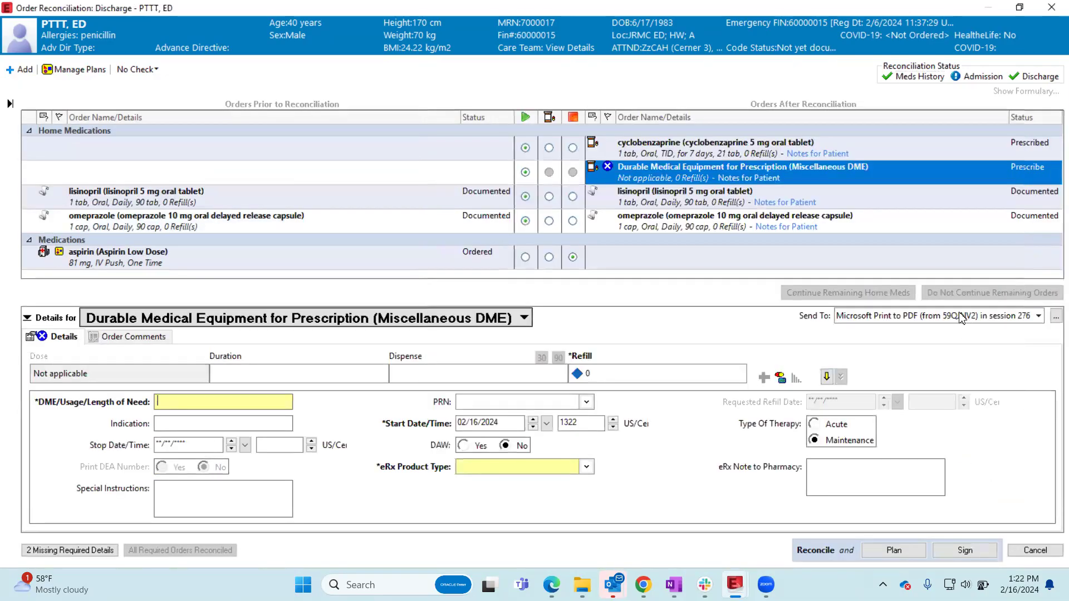
# - Check the Send To options for the Miscellaneous DME prescription, then cancel the reconciliation without saving
pyautogui.click(914, 317)
pyautogui.click(912, 318)
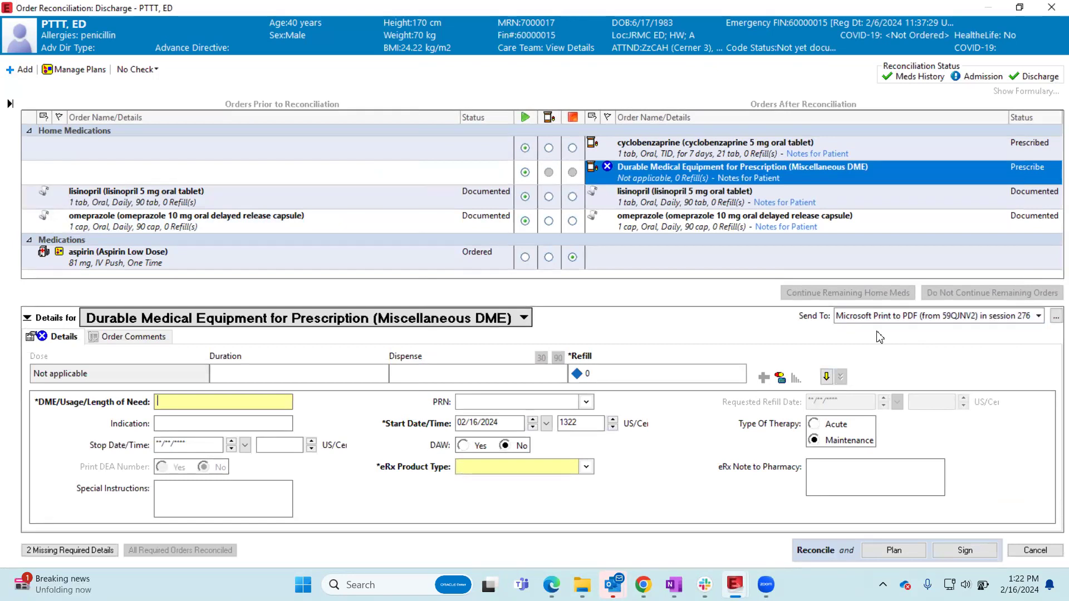
pyautogui.click(1035, 550)
pyautogui.click(573, 348)
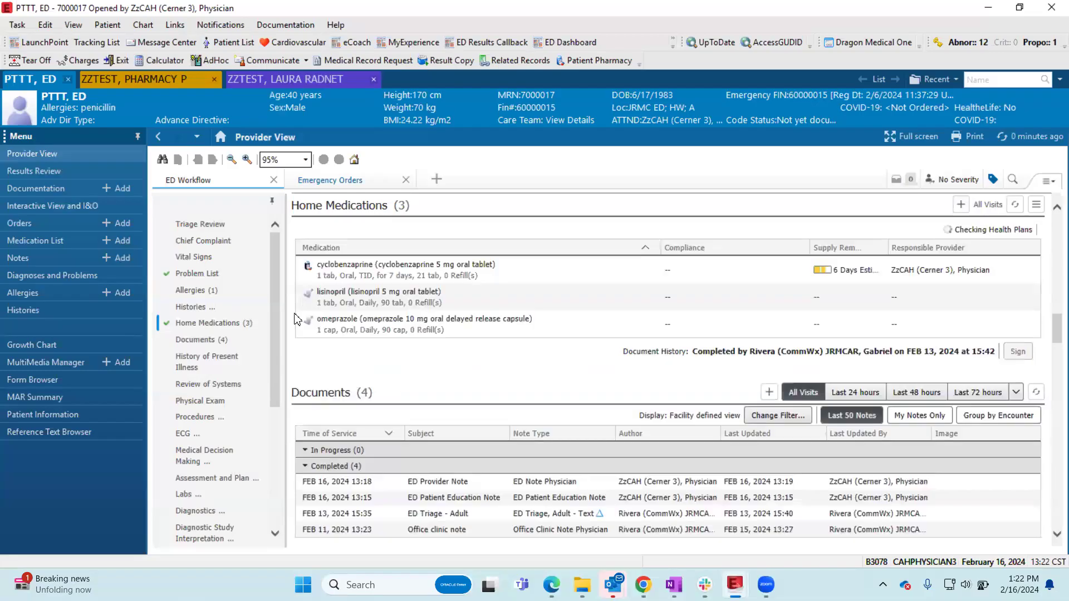
# - Go to Order Profile in the ED Workflow and show the details of its required action
pyautogui.scroll(-4, 234, 334)
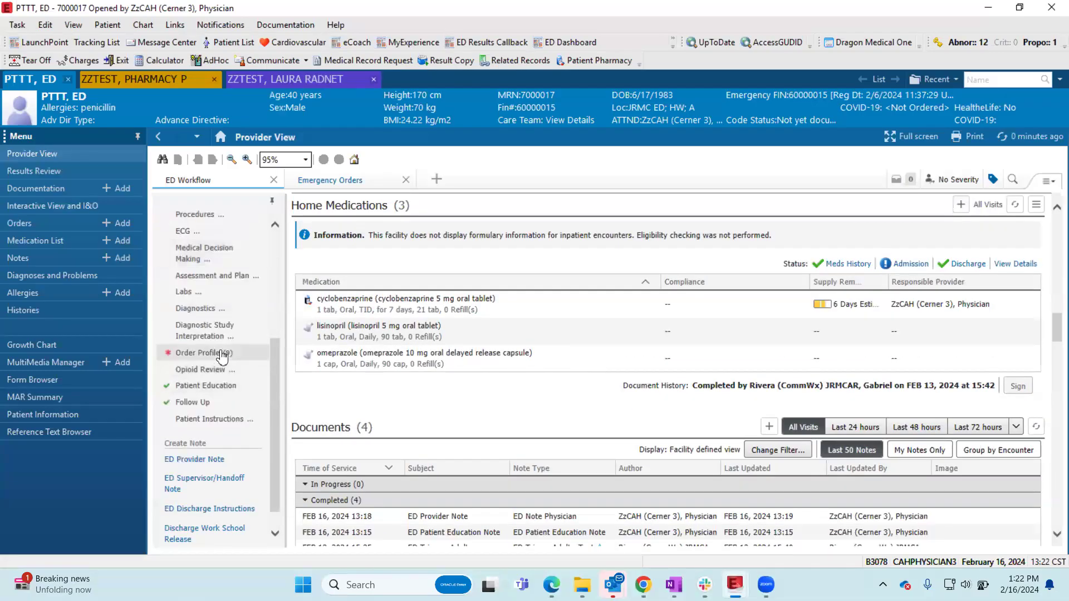
pyautogui.click(223, 354)
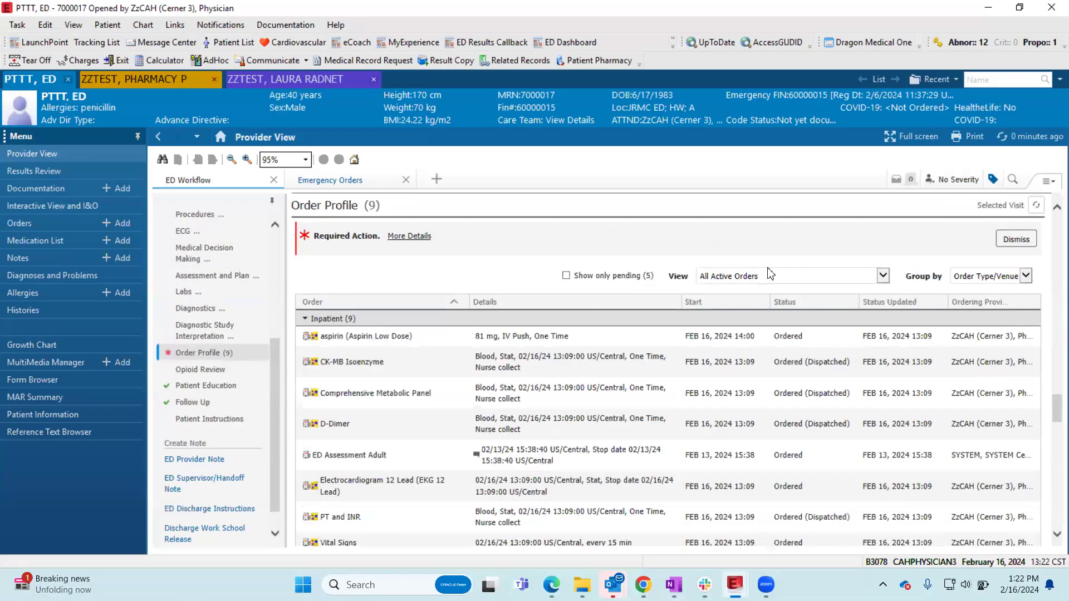
pyautogui.click(402, 238)
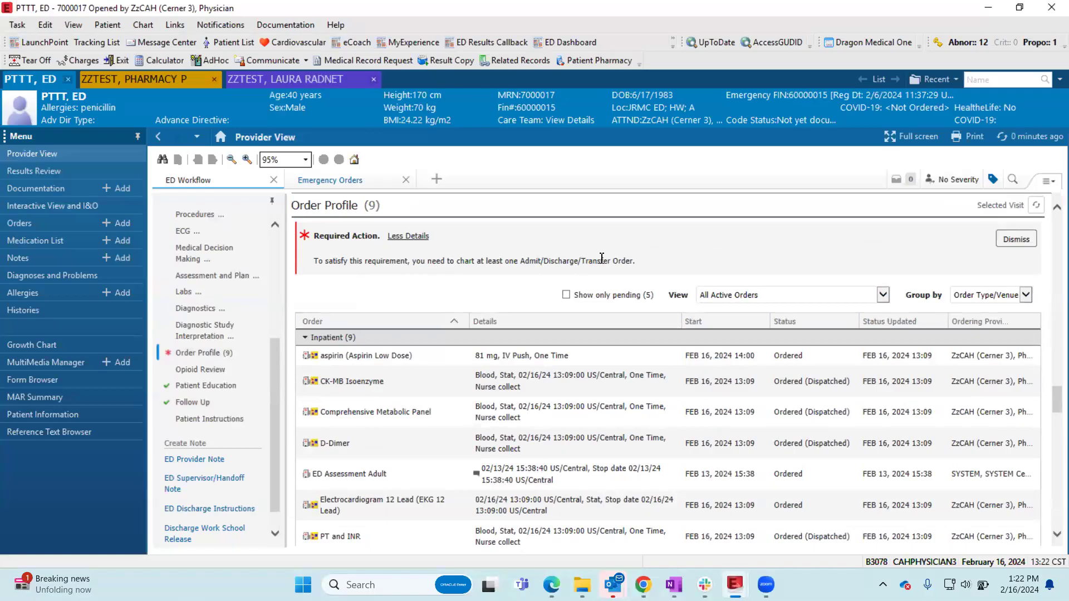
# - Start a new inpatient order and search the order catalog for "disc", "dec" and "admit"
pyautogui.click(128, 225)
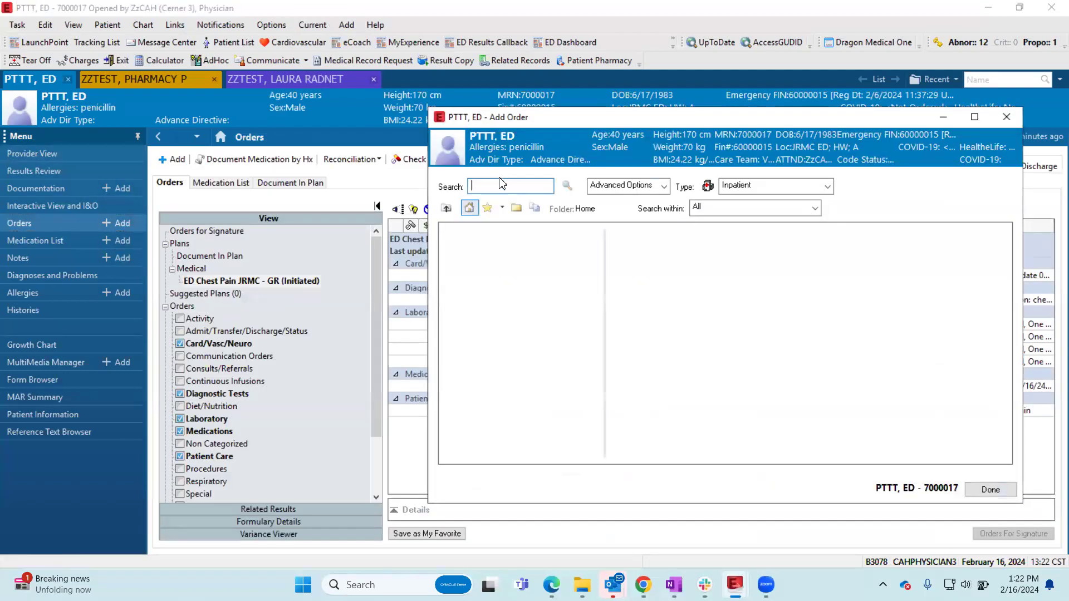
pyautogui.write('disc')
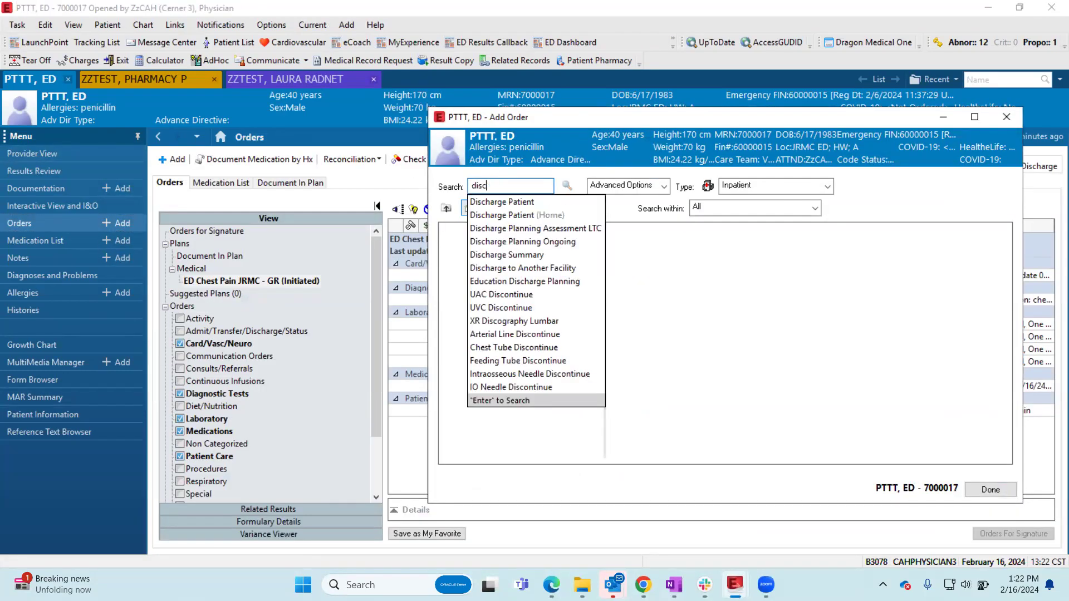
pyautogui.press('BackSpace')
pyautogui.press('BackSpace')
pyautogui.press('BackSpace')
pyautogui.press('BackSpace')
pyautogui.press('BackSpace')
pyautogui.press('BackSpace')
pyautogui.press('BackSpace')
pyautogui.write('dec')
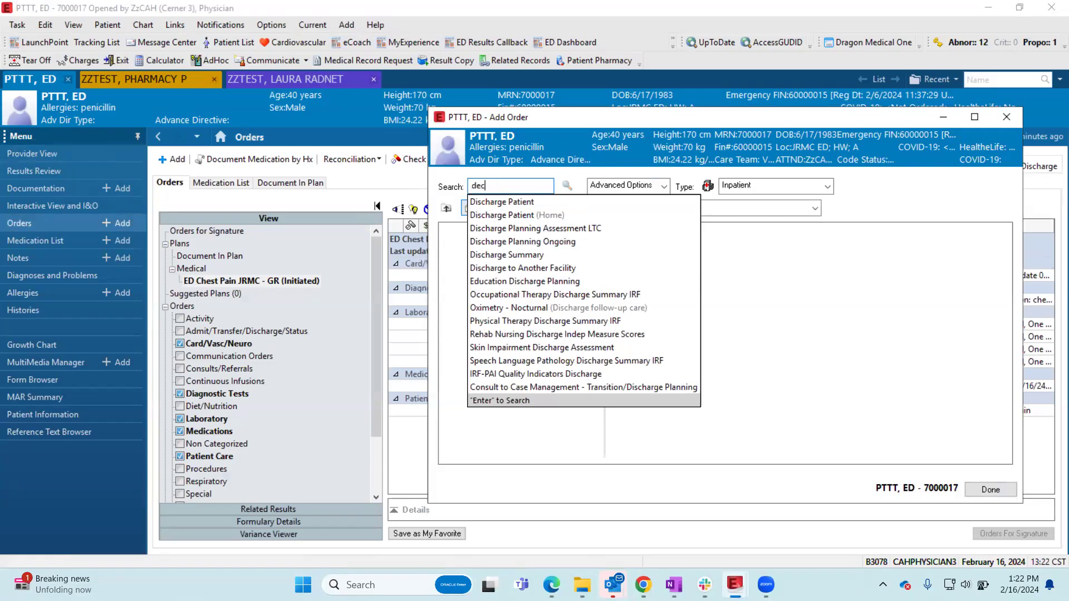
pyautogui.write('s')
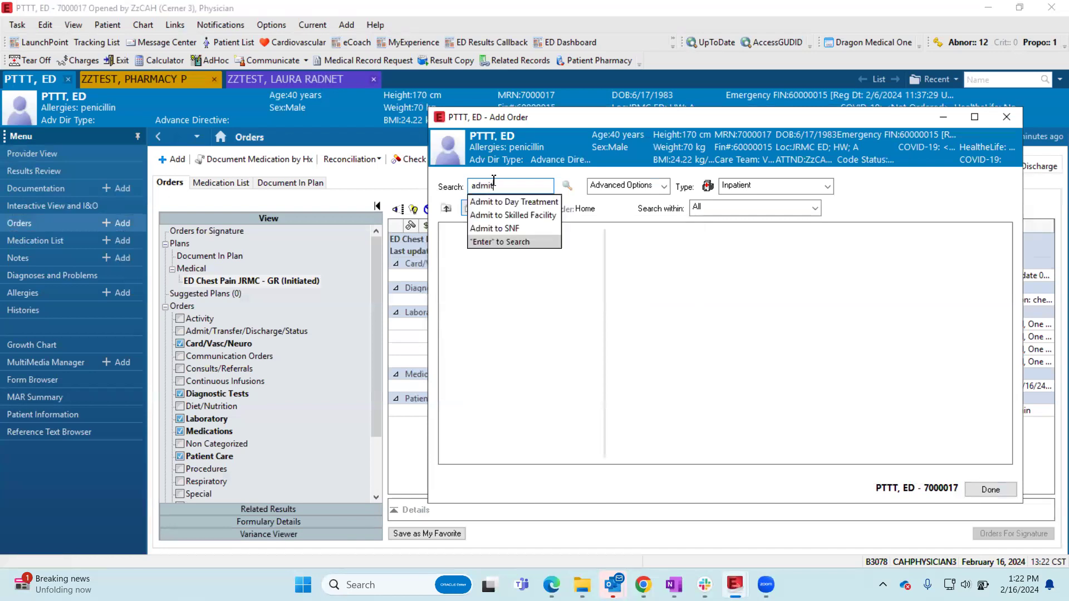
pyautogui.press('Return')
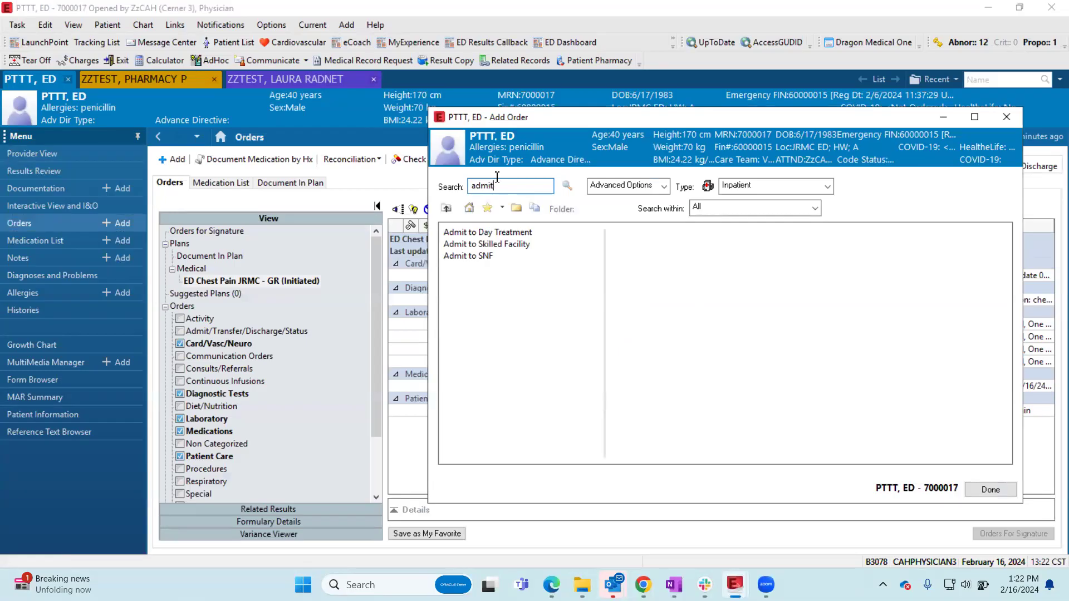
# - Search the catalog for "discharge" and add the Discharge Patient order
pyautogui.doubleClick(502, 180)
pyautogui.write('de')
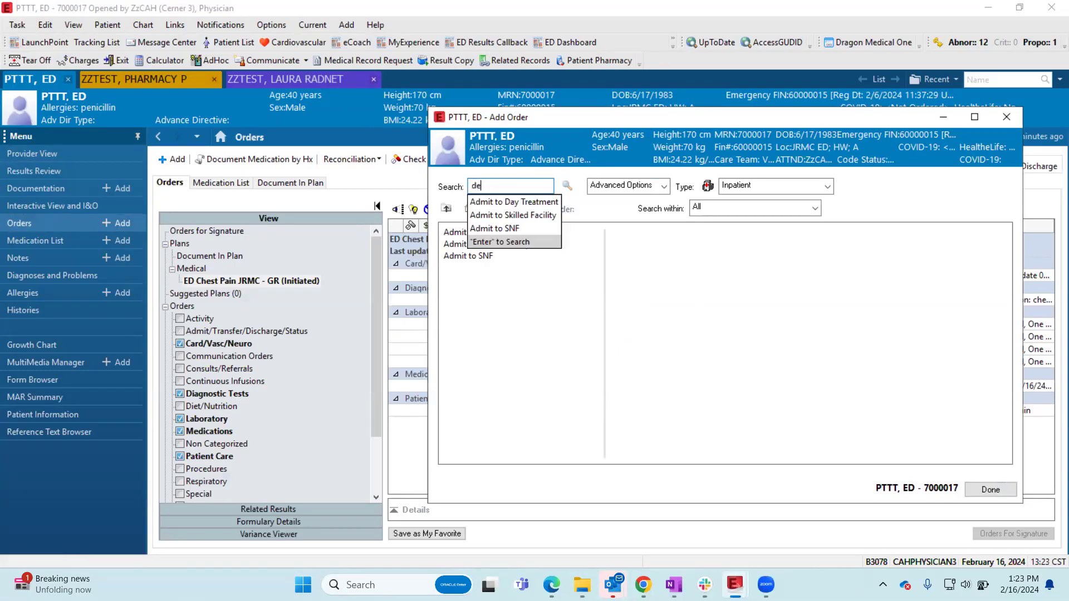
pyautogui.write('c')
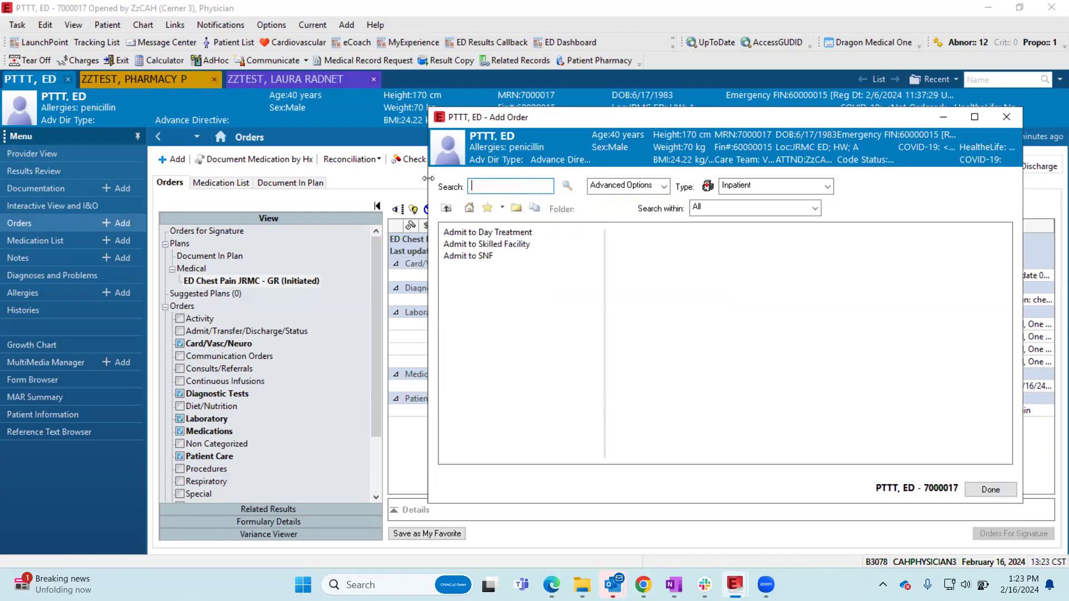
pyautogui.write('admit')
pyautogui.moveTo(487, 187); pyautogui.dragTo(444, 186)
pyautogui.write('discharge')
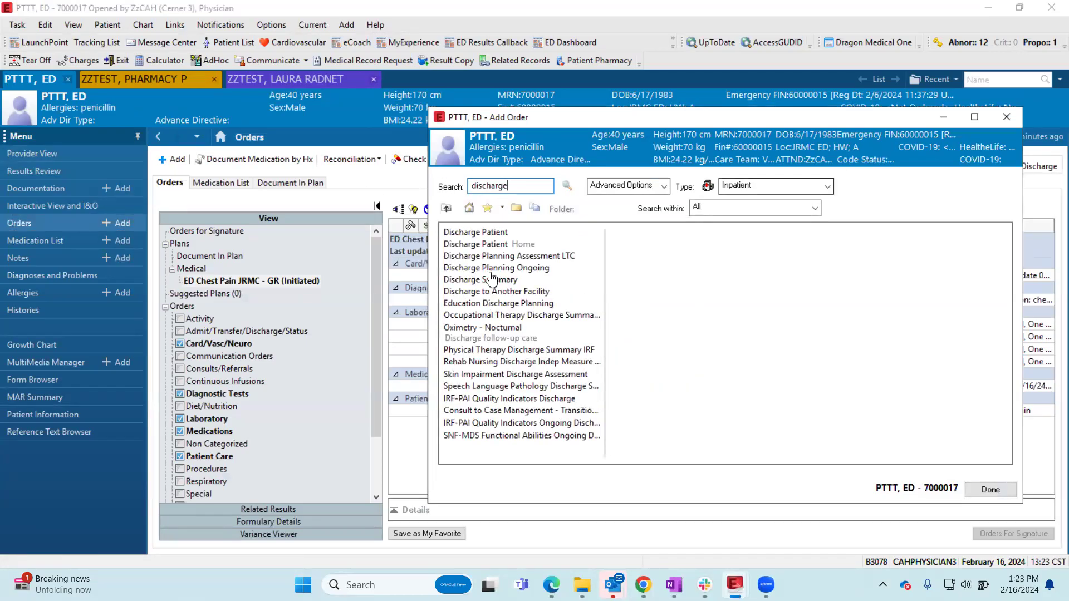
pyautogui.click(499, 233)
pyautogui.click(988, 490)
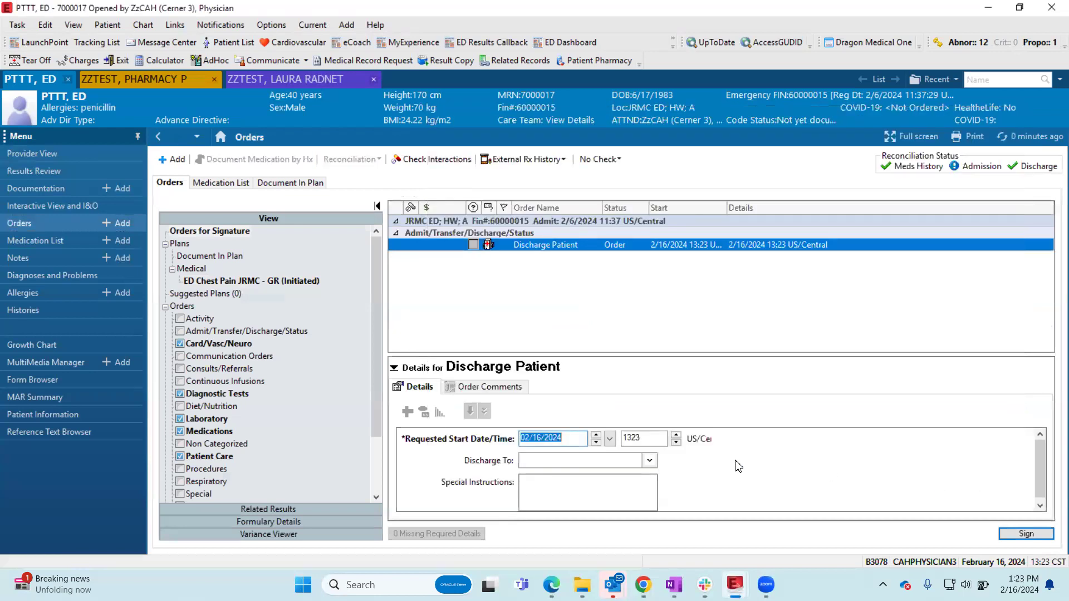
# - Set the Discharge Patient order's Discharge To detail to Home Independently, sign the order, and refresh the orders
pyautogui.click(650, 462)
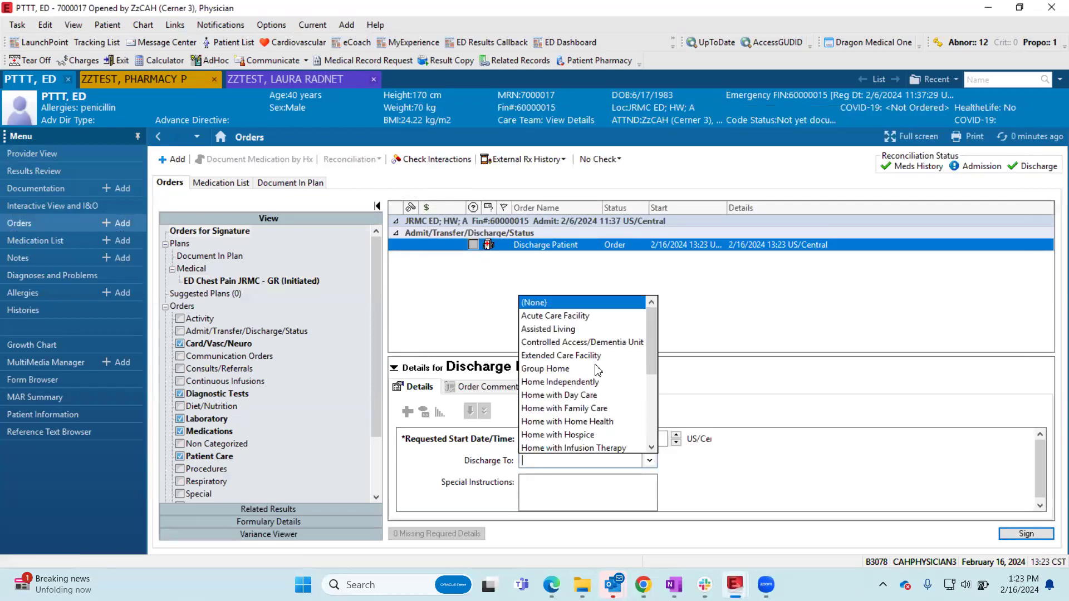
pyautogui.scroll(-3, 596, 371)
pyautogui.scroll(3, 588, 368)
pyautogui.scroll(-1, 586, 402)
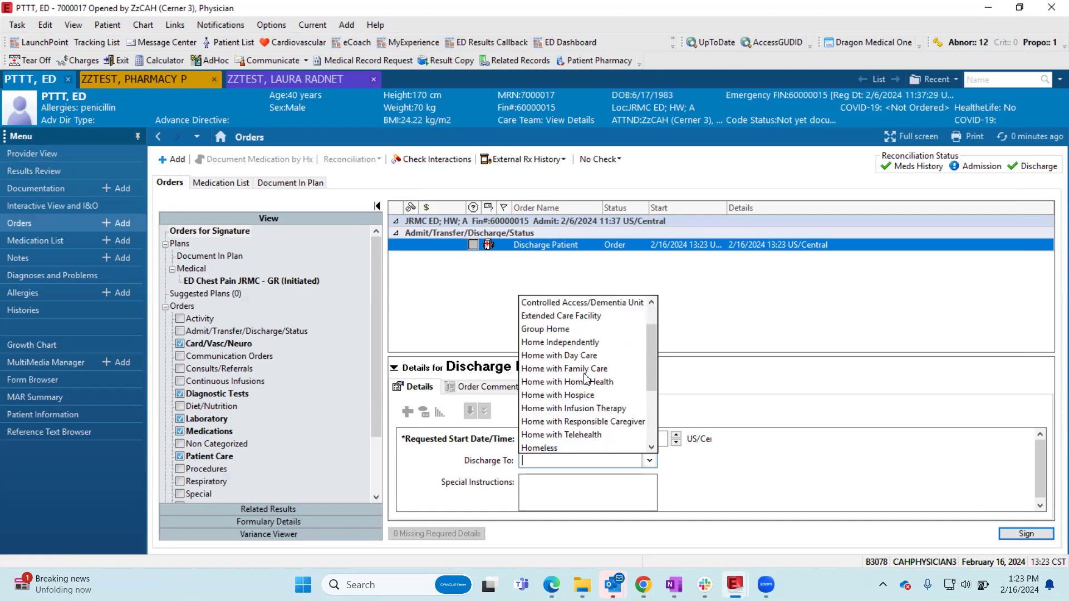
pyautogui.click(584, 346)
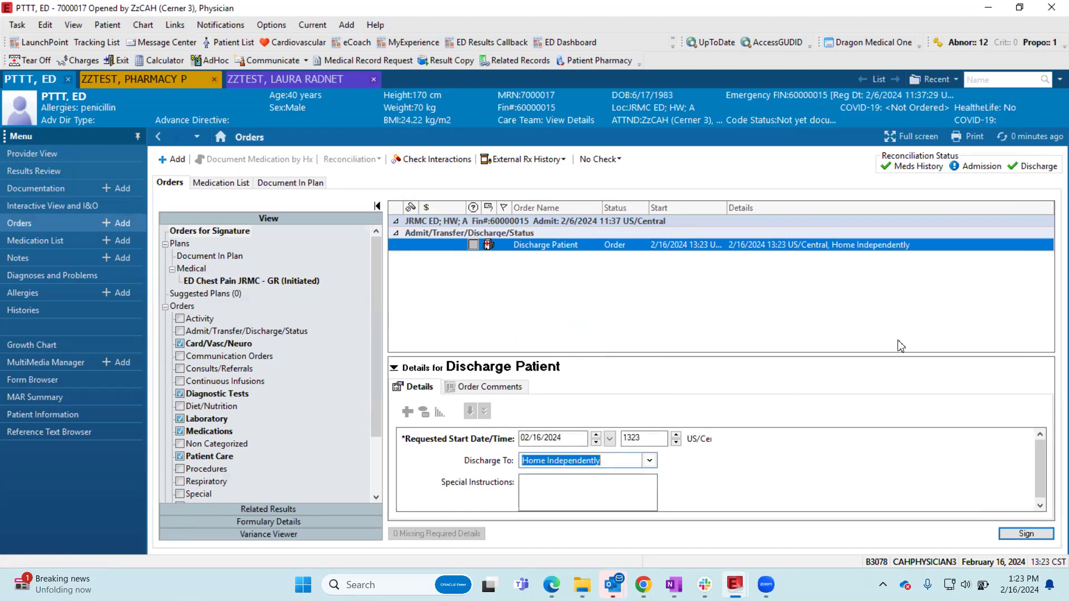
pyautogui.click(1026, 534)
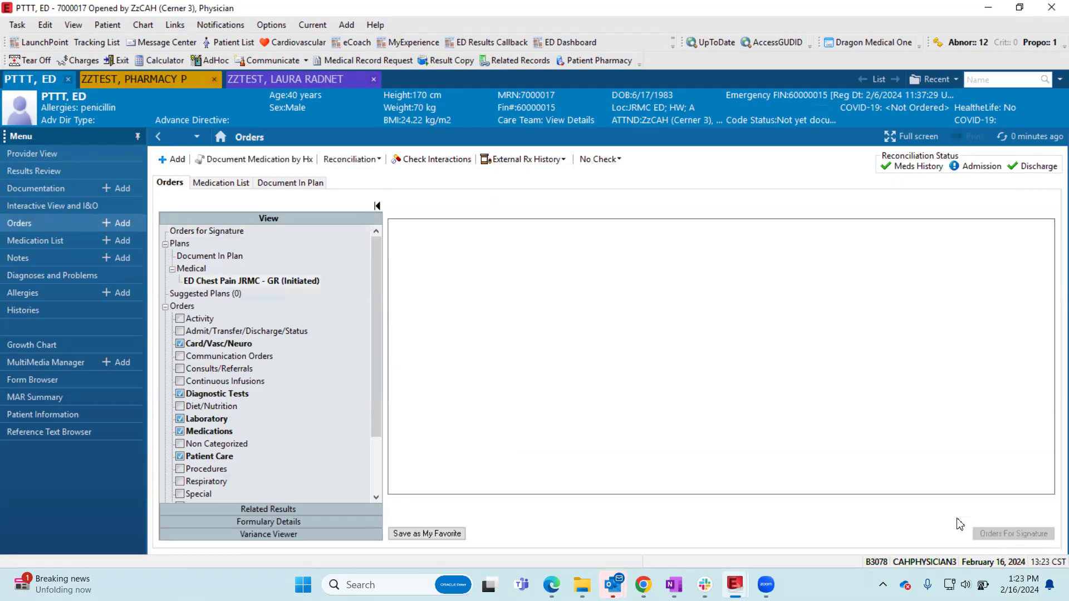
pyautogui.click(1026, 140)
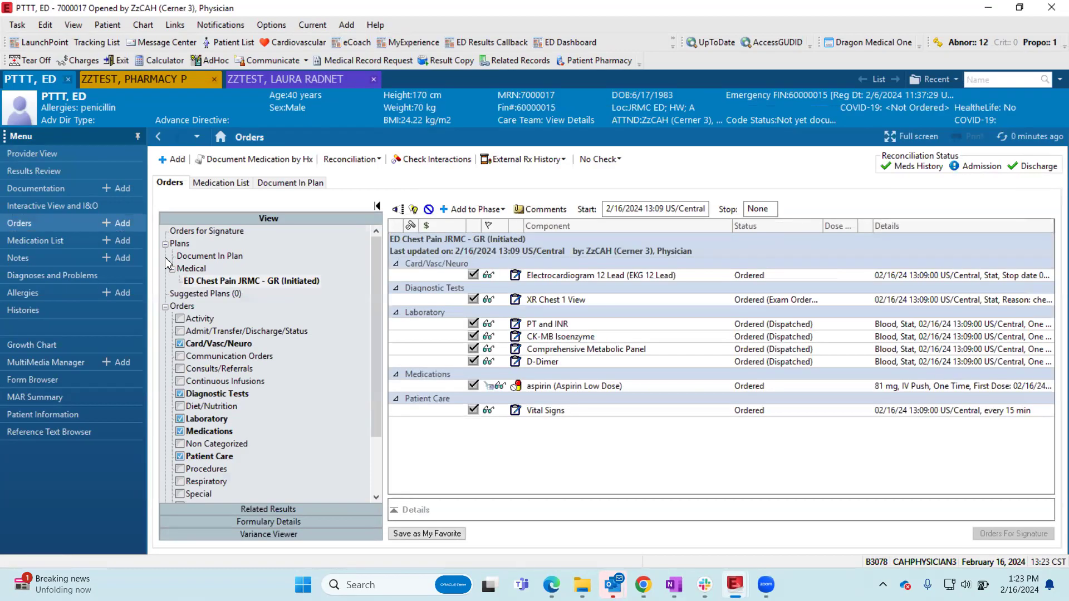
# - Return to Provider View and check the Order Profile requirement and the other ED Workflow components
pyautogui.click(61, 153)
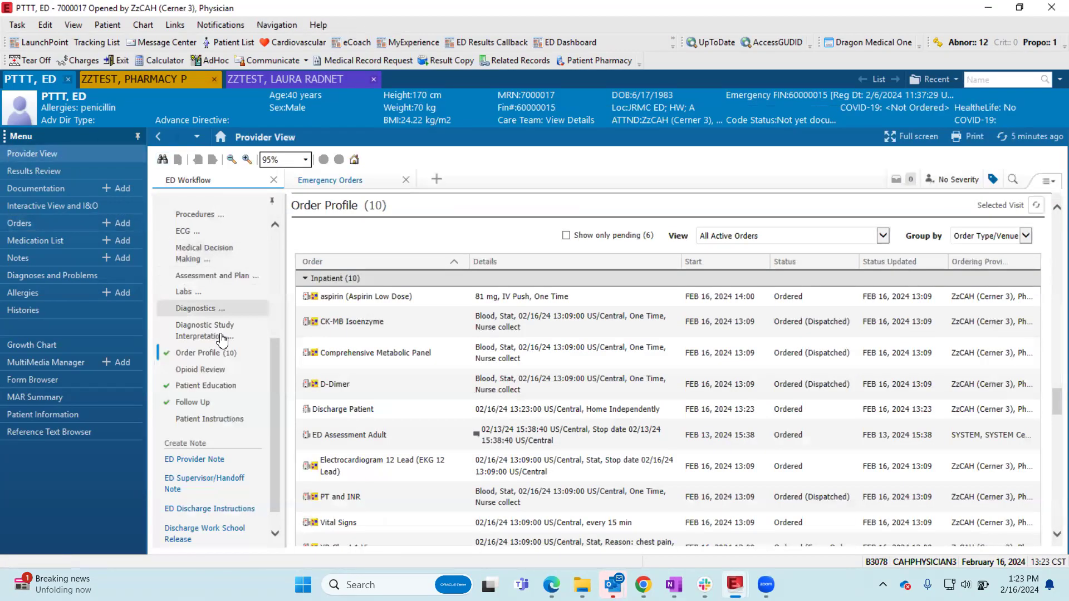
pyautogui.scroll(3, 223, 342)
pyautogui.scroll(2, 223, 342)
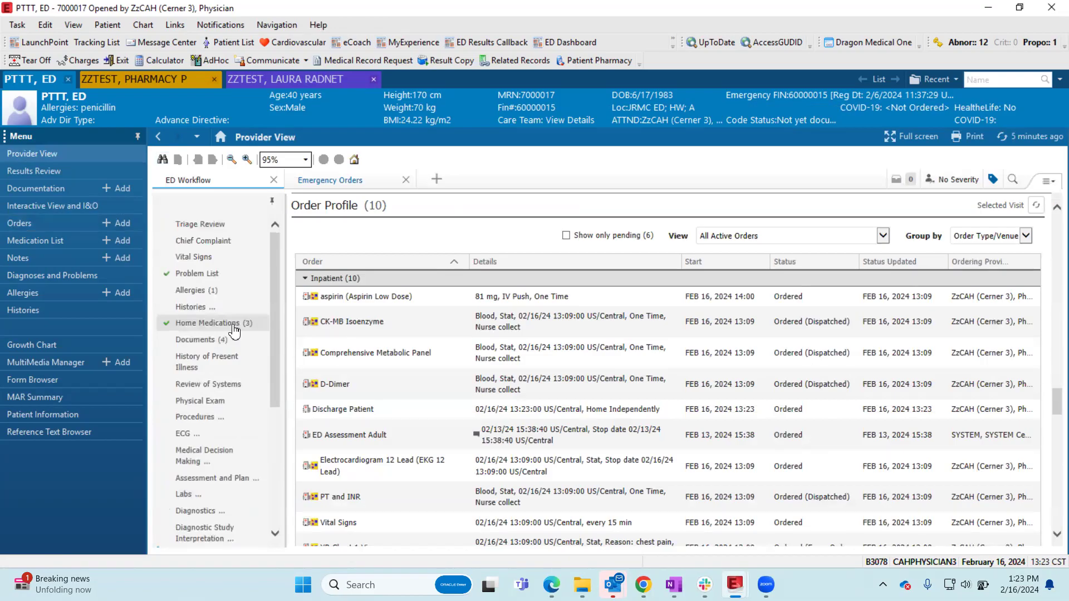
# - Go to LaunchPoint, refresh the JRMC ED tracking list, and compare the Status entries of the HW,A patient and the other patients
pyautogui.click(40, 43)
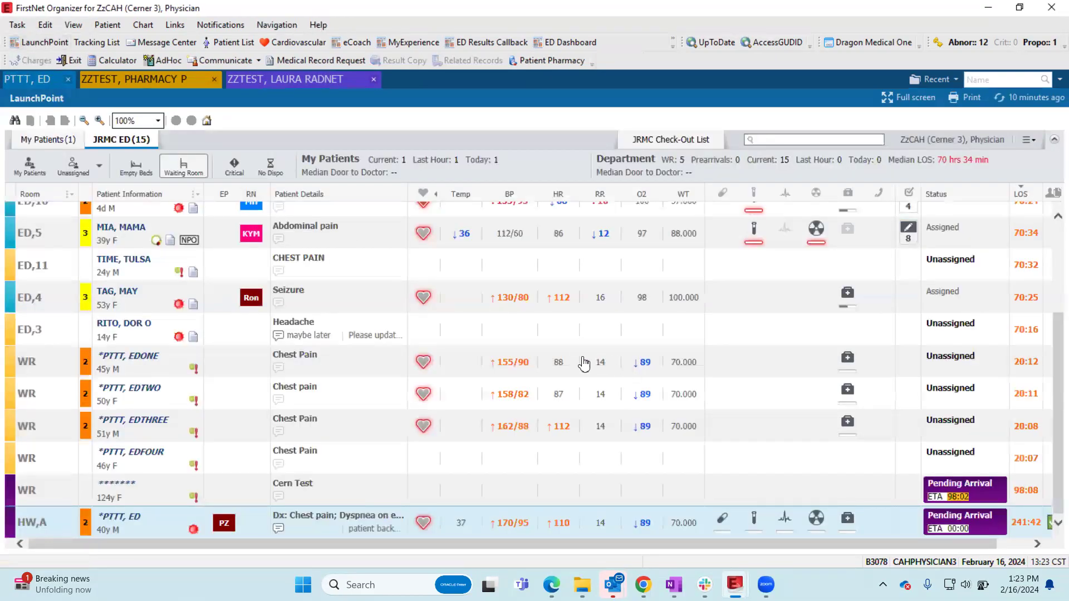
pyautogui.click(1040, 100)
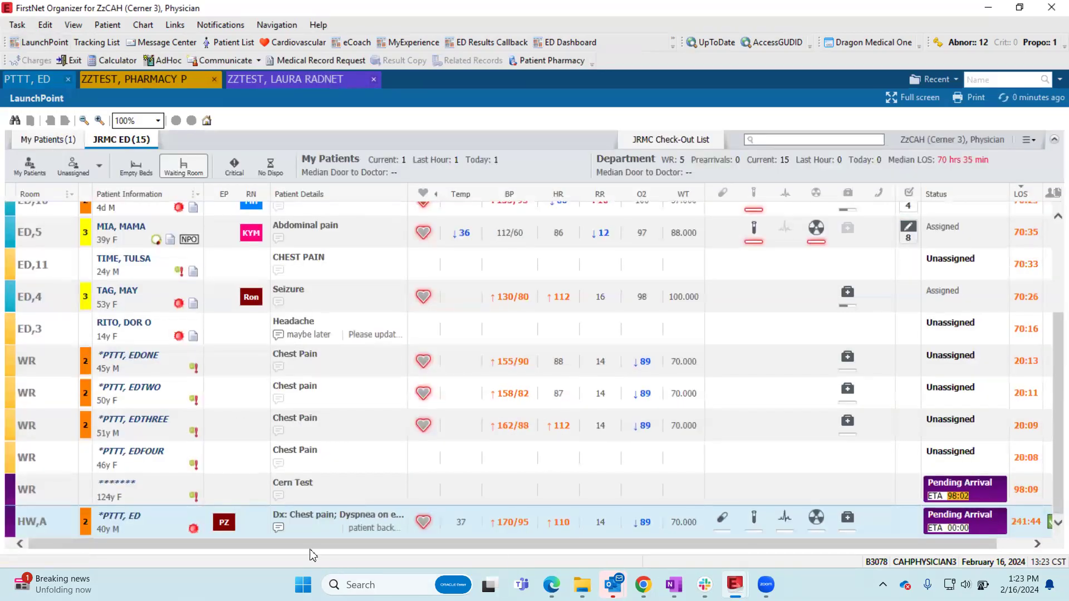
pyautogui.moveTo(328, 545); pyautogui.dragTo(407, 548)
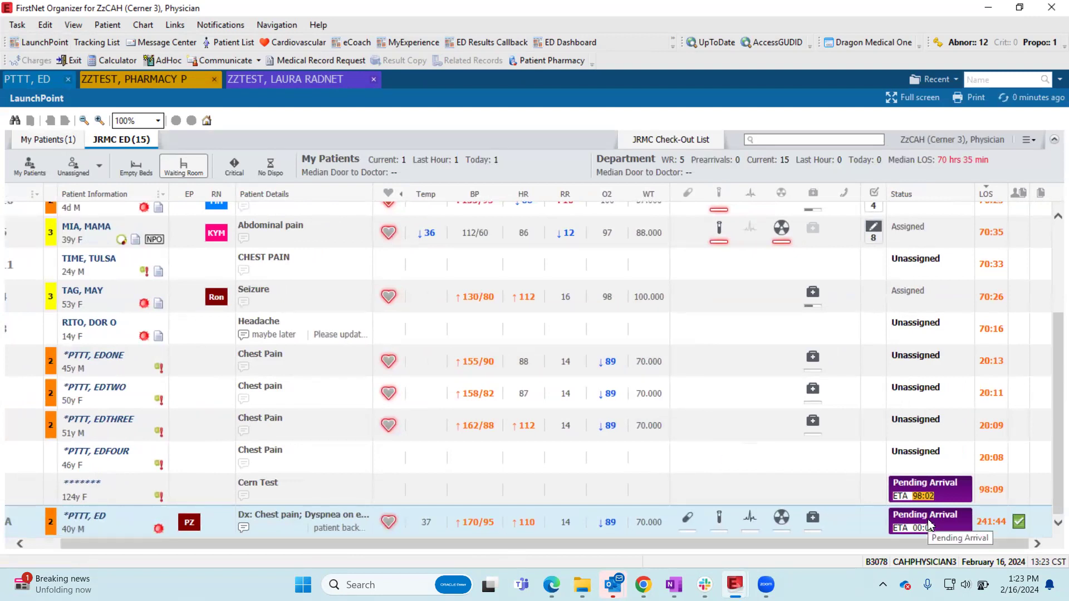
pyautogui.scroll(3, 897, 387)
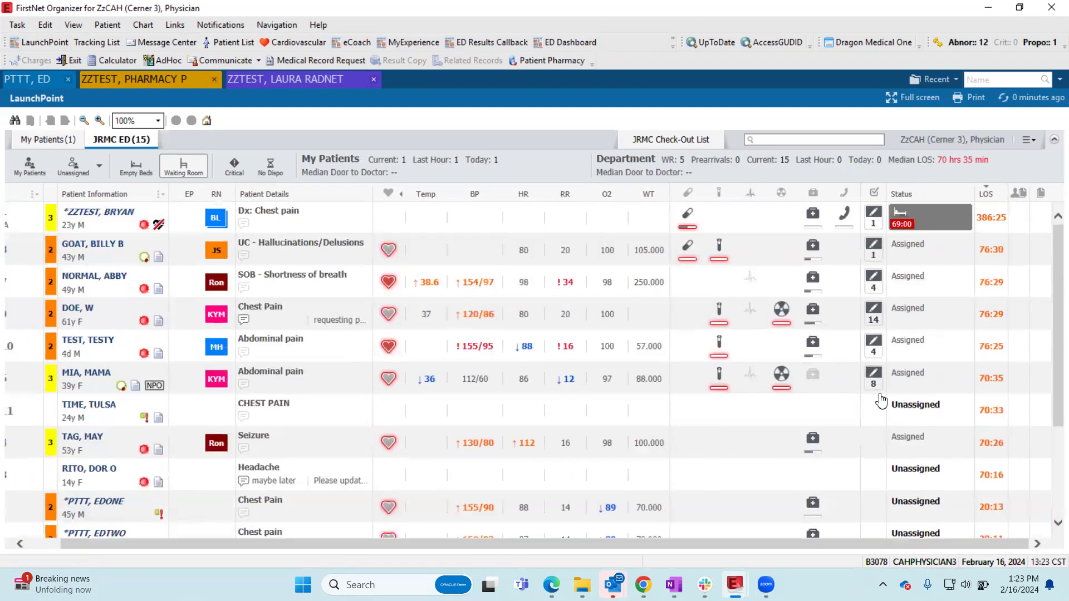
pyautogui.click(903, 220)
pyautogui.scroll(-5, 935, 322)
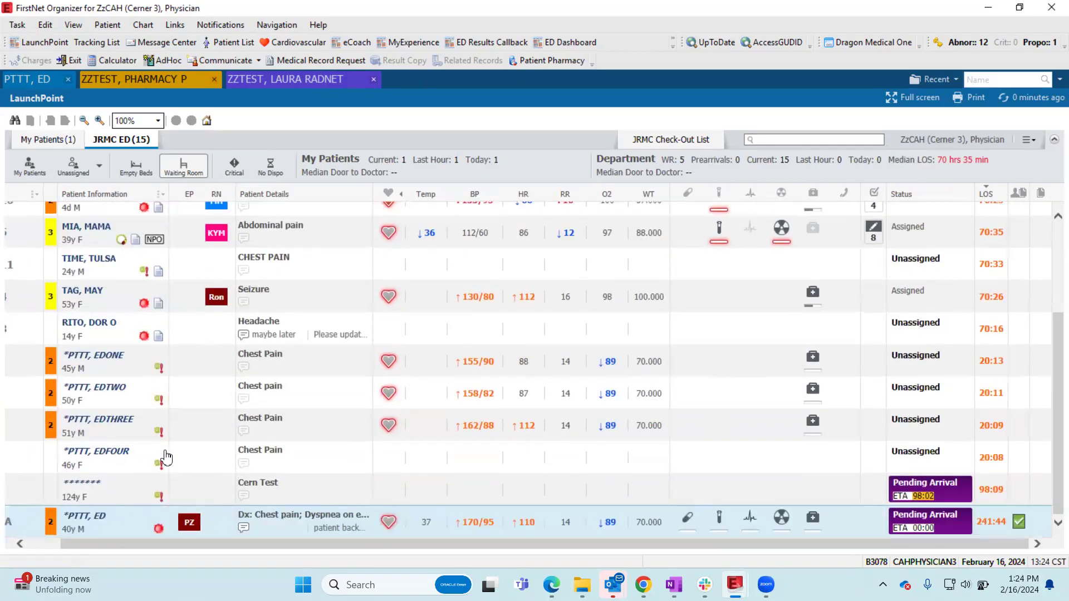
pyautogui.scroll(3, 945, 409)
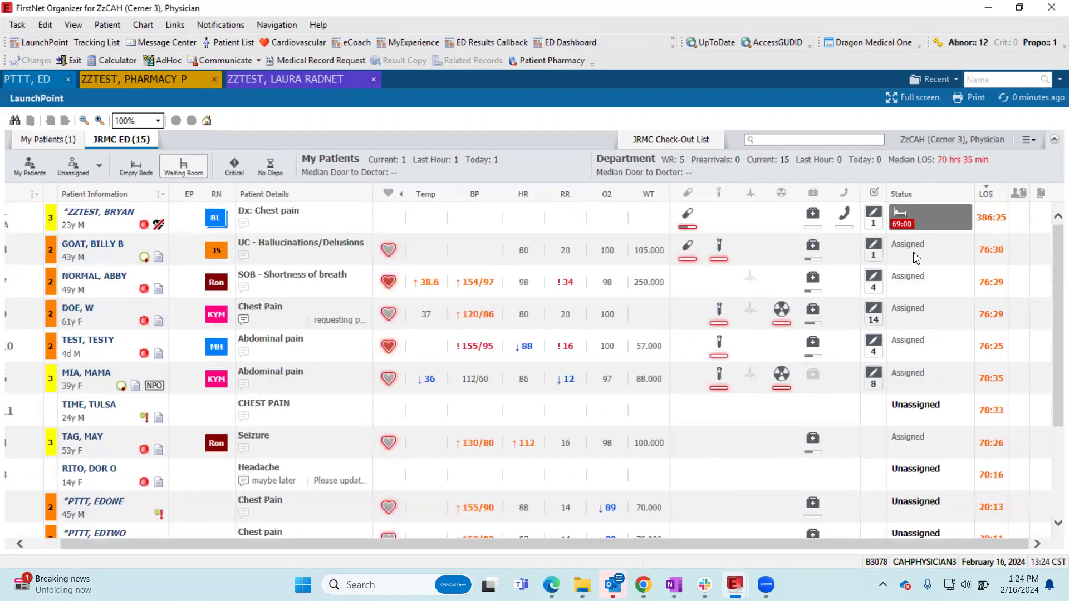
pyautogui.scroll(-3, 944, 430)
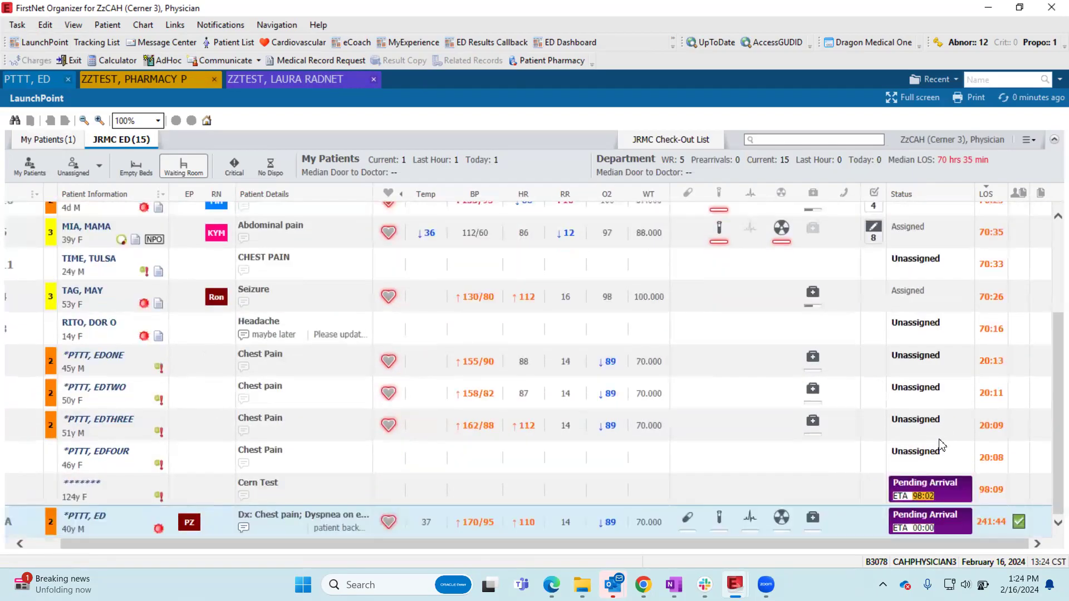
# - Check the document status of the HW,A patient's provider note and the patient details in that row
pyautogui.moveTo(1020, 524)
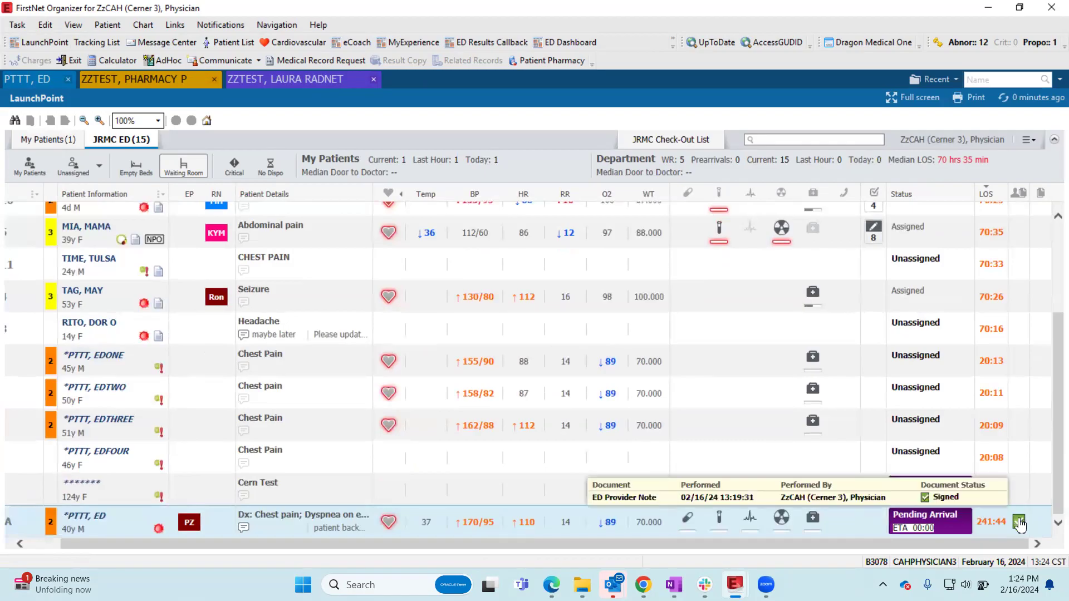
pyautogui.press('ctrl')
pyautogui.press('ctrl')
pyautogui.press('ctrl')
pyautogui.press('ctrl')
pyautogui.press('ctrl')
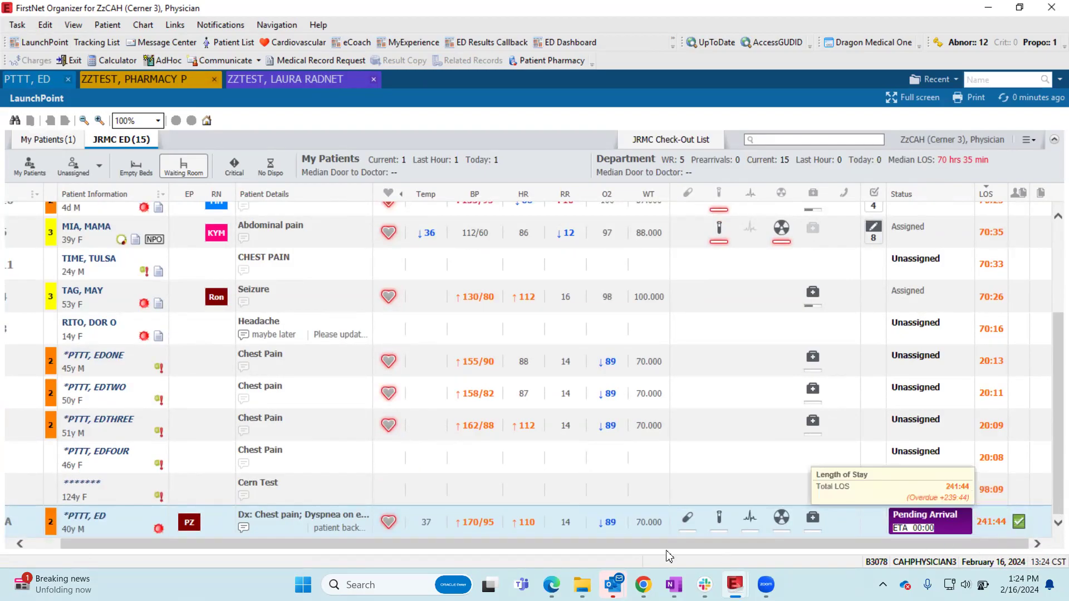
pyautogui.moveTo(631, 544); pyautogui.dragTo(486, 544)
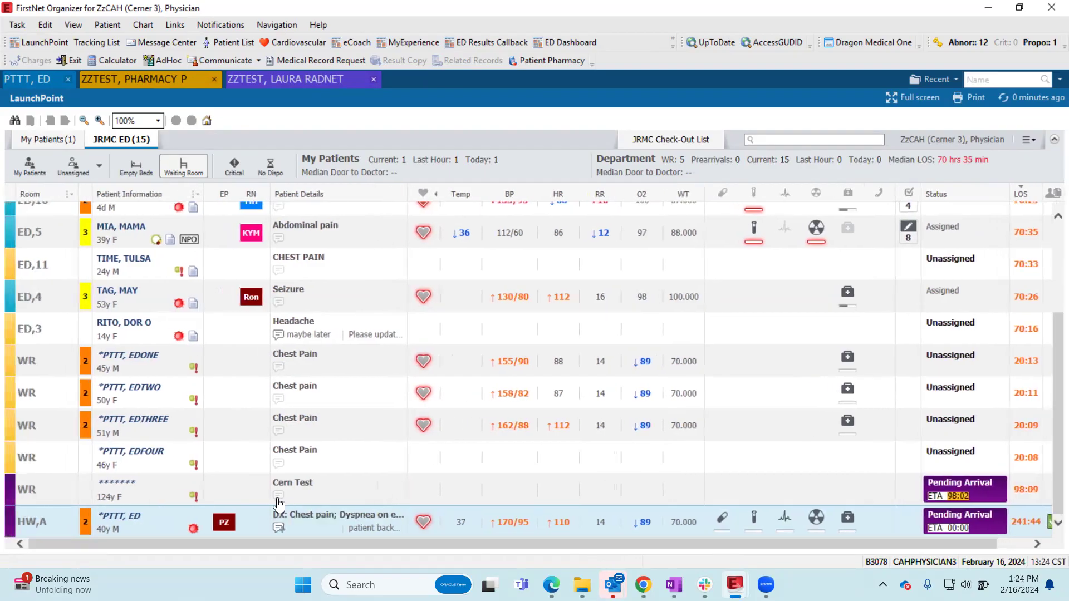
pyautogui.press('ctrl')
pyautogui.press('ctrl')
pyautogui.press('ctrl')
pyautogui.press('ctrl')
pyautogui.press('ctrl')
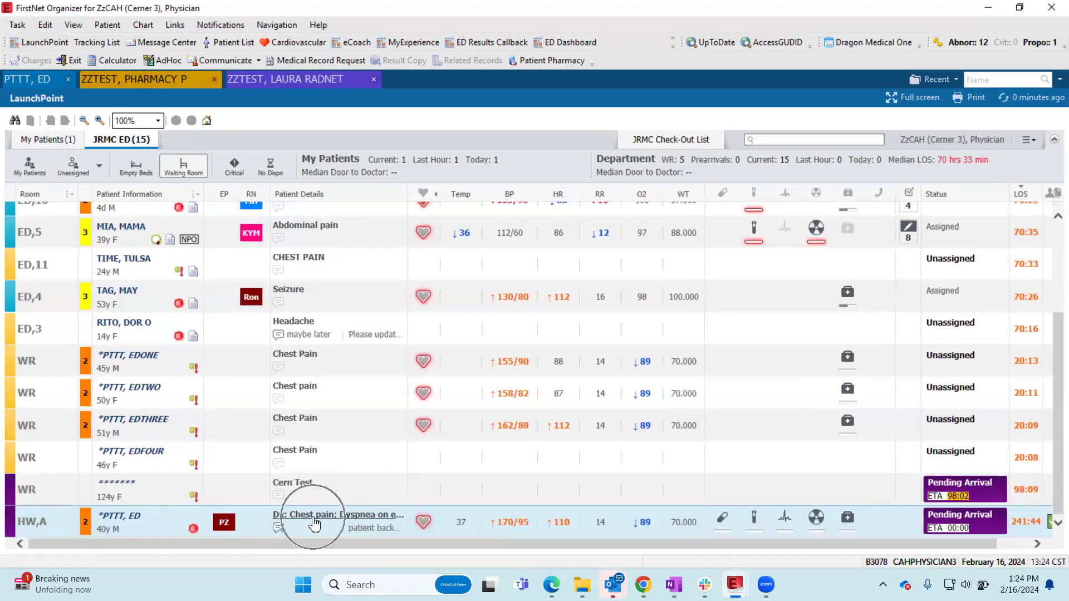
pyautogui.press('ctrl')
# - Try ordering Discharge Patient for the HW,A patient from the tracking list, then cancel the duplicate order and discard the pending actions
pyautogui.rightClick(159, 528)
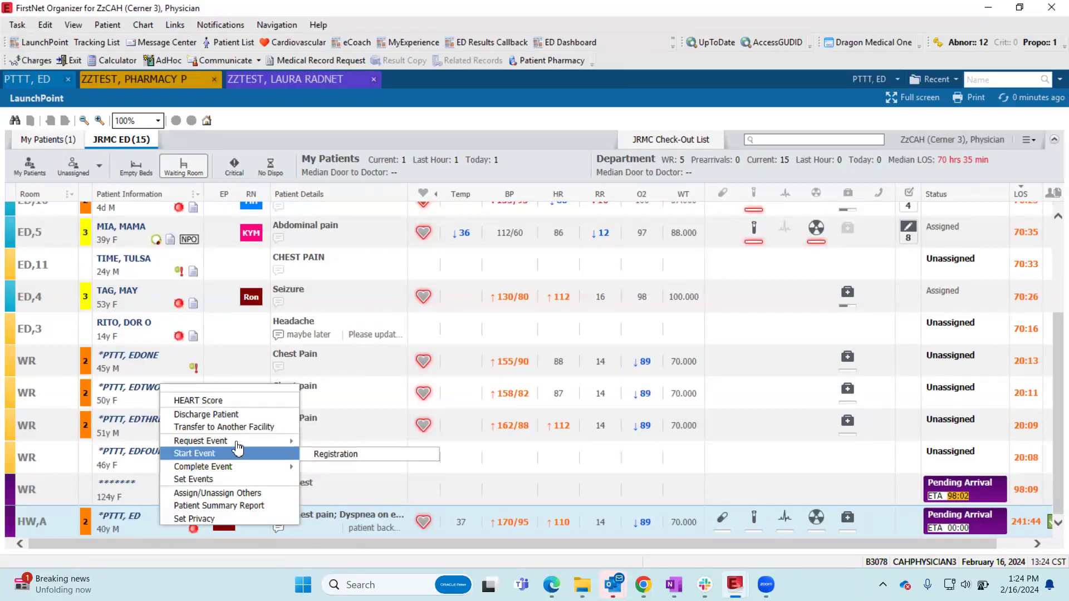
pyautogui.click(241, 416)
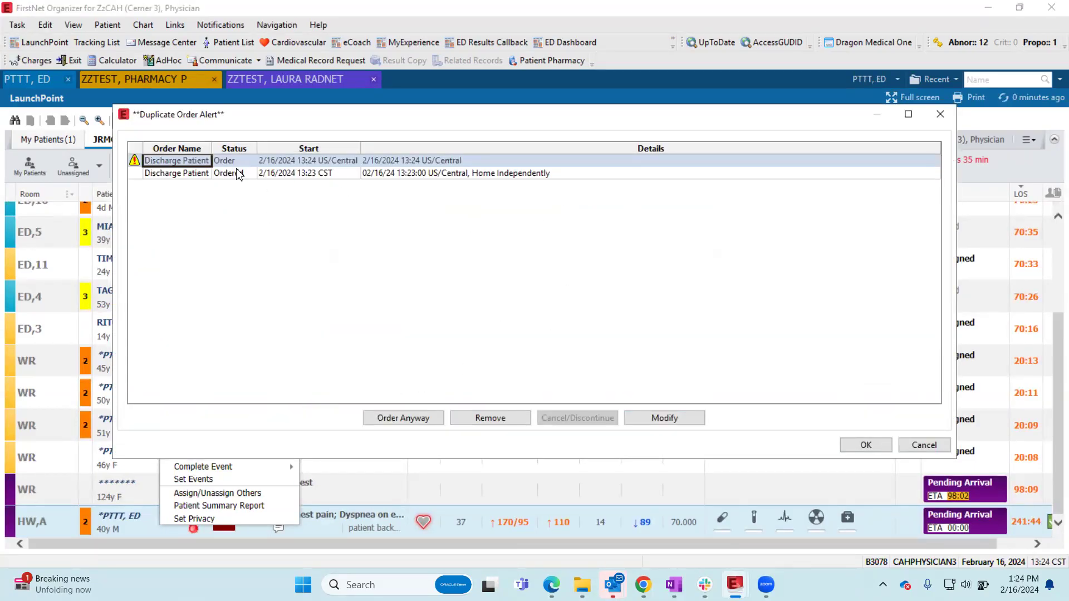
pyautogui.click(924, 444)
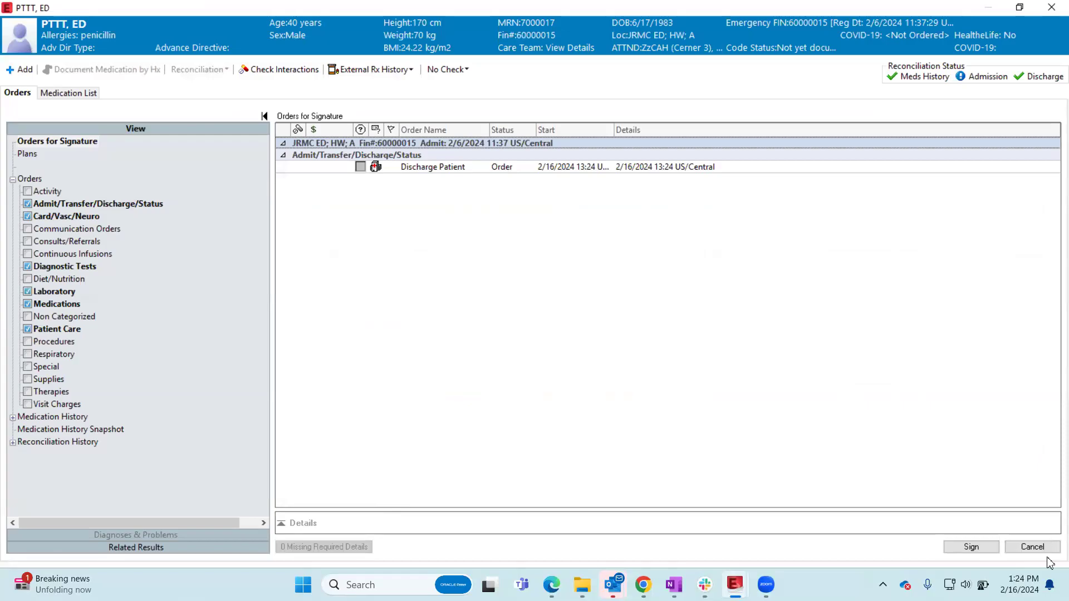
pyautogui.click(1033, 549)
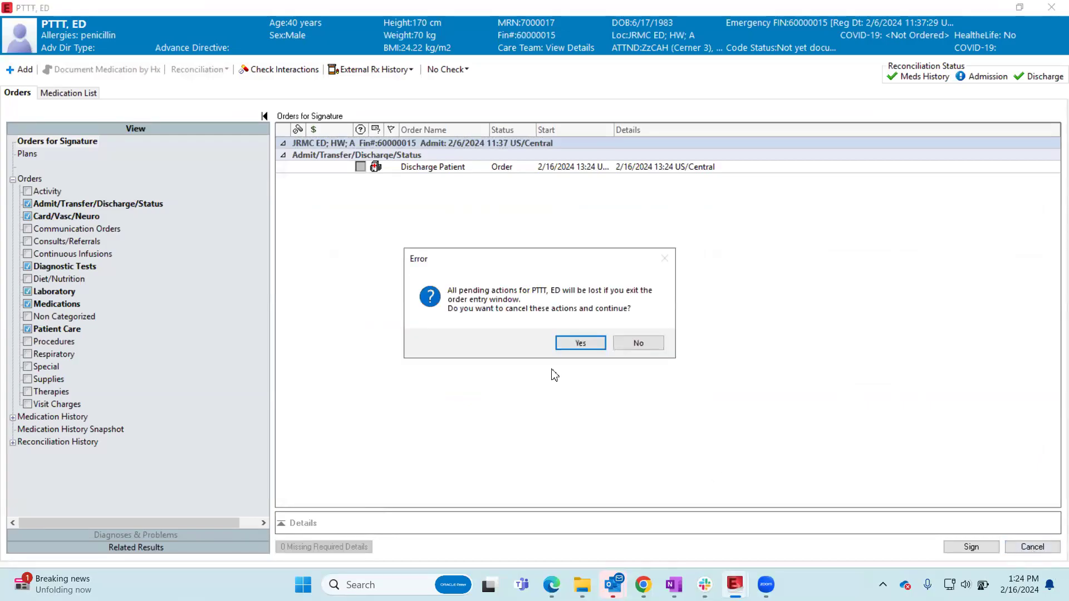
pyautogui.click(579, 343)
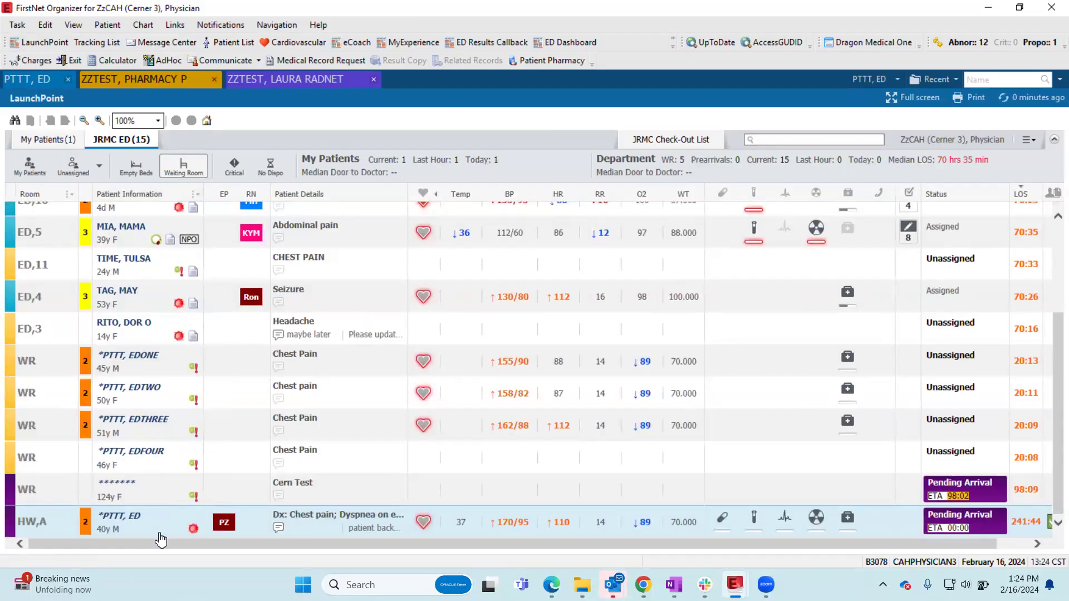
# - Return to the discharged patient's open chart and review the ED Workflow component list
pyautogui.click(26, 80)
pyautogui.scroll(-3, 253, 305)
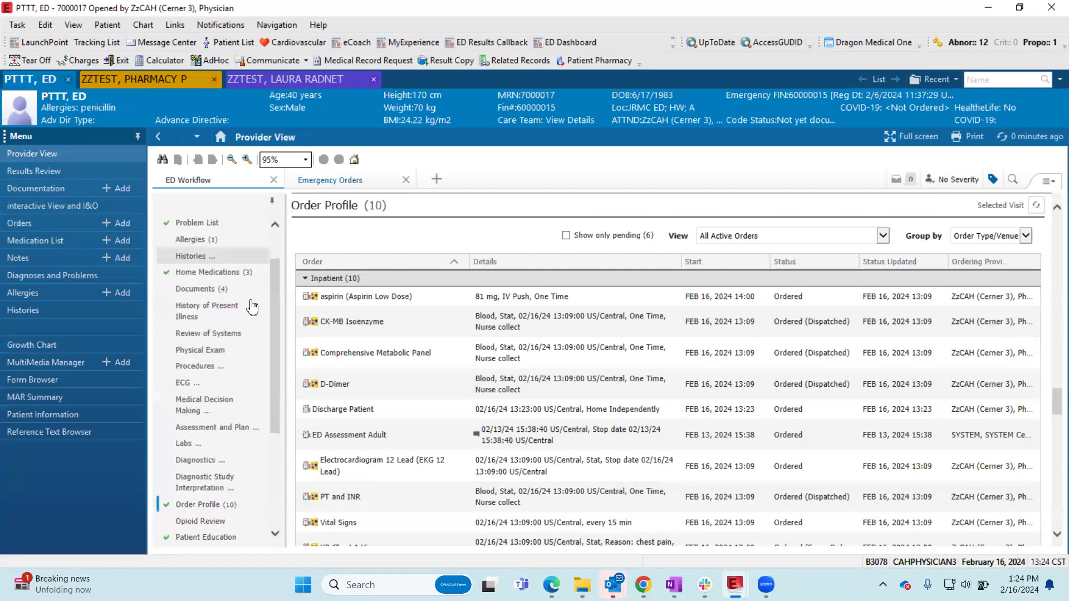
pyautogui.scroll(-2, 243, 268)
pyautogui.scroll(6, 243, 267)
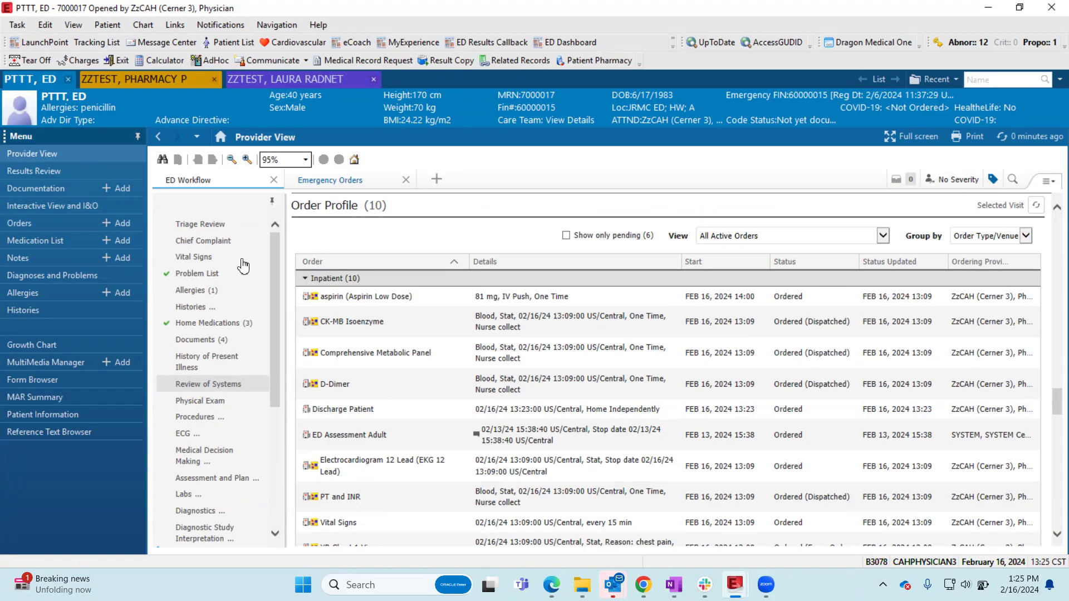
pyautogui.scroll(-6, 244, 266)
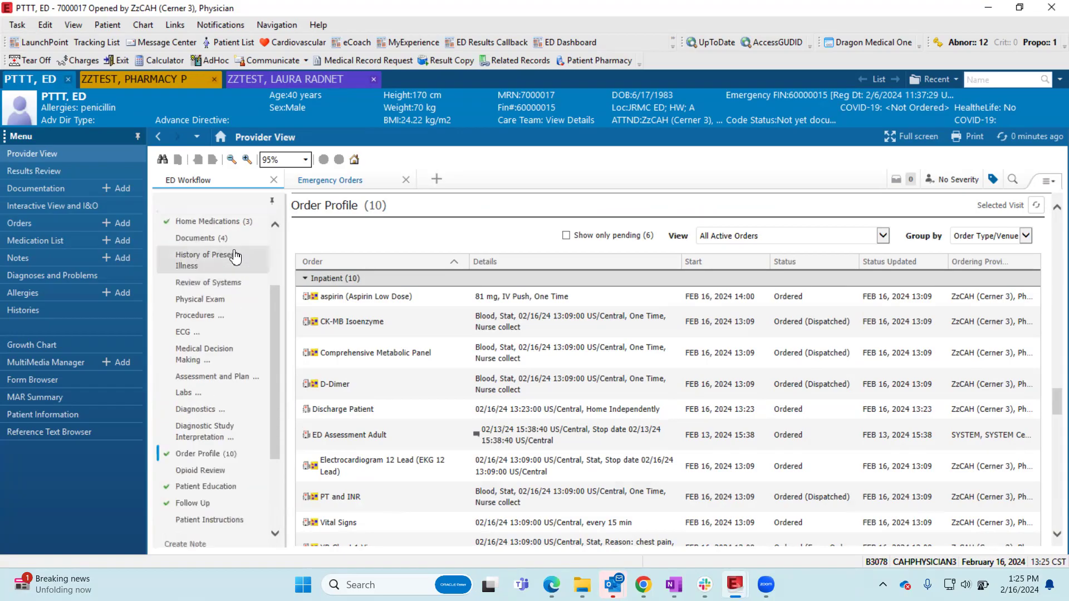
# - Add the PSO Patient Status Order JRMC plan to the patient's orders and select PSO Admit to Inpatient in it
pyautogui.scroll(-1, 236, 257)
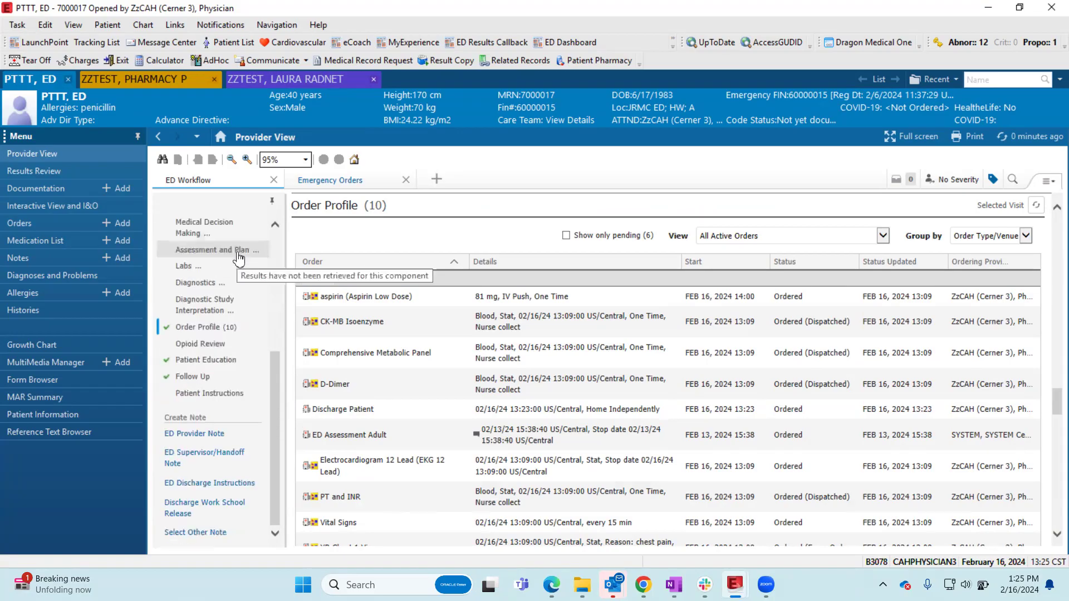
pyautogui.scroll(5, 238, 258)
pyautogui.scroll(1, 239, 259)
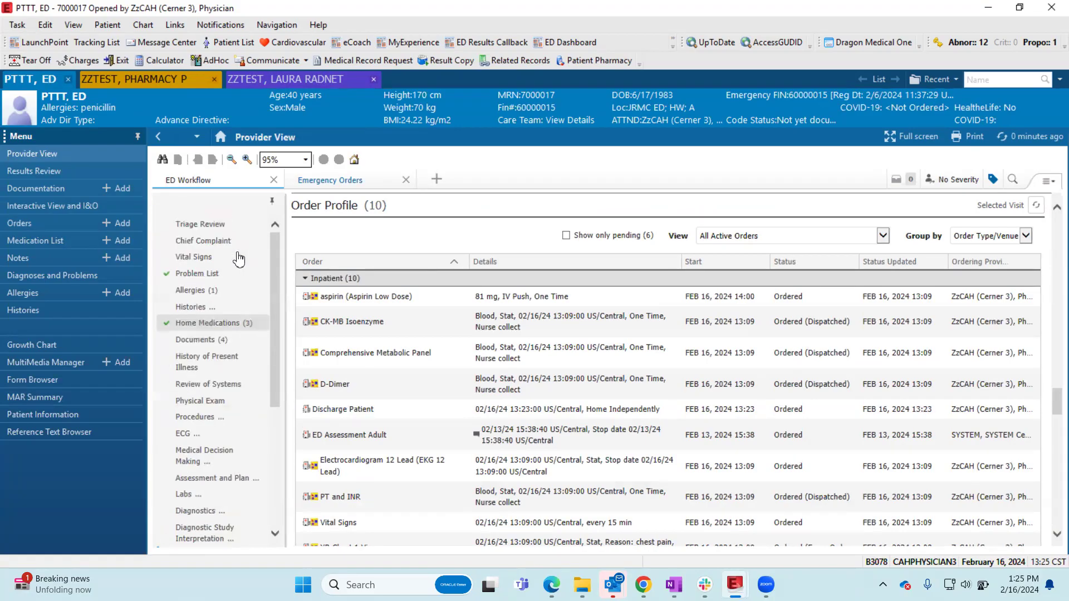
pyautogui.click(25, 220)
pyautogui.click(175, 160)
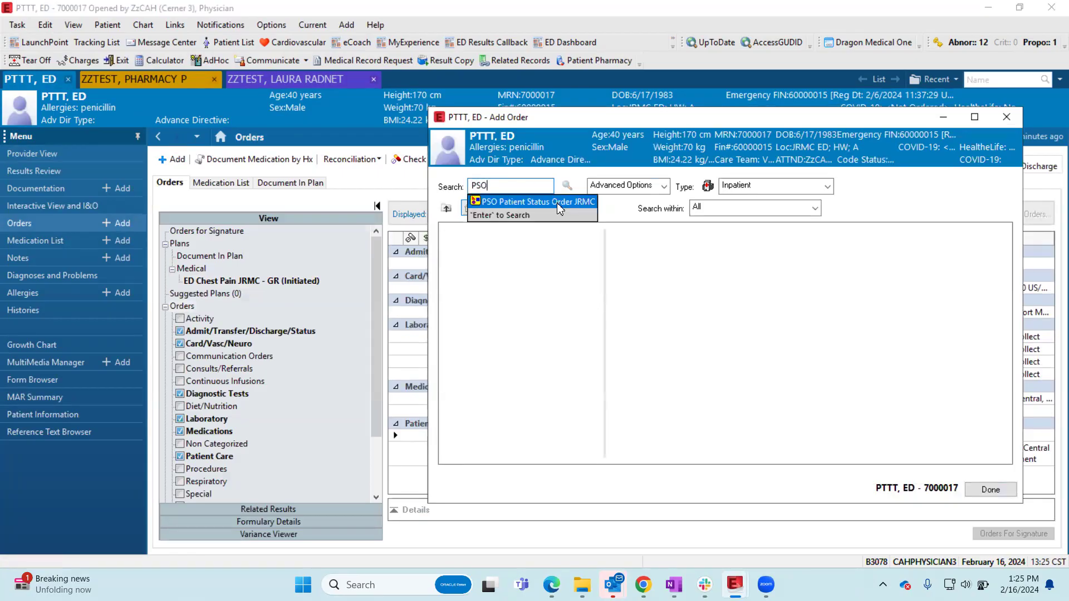
pyautogui.click(558, 205)
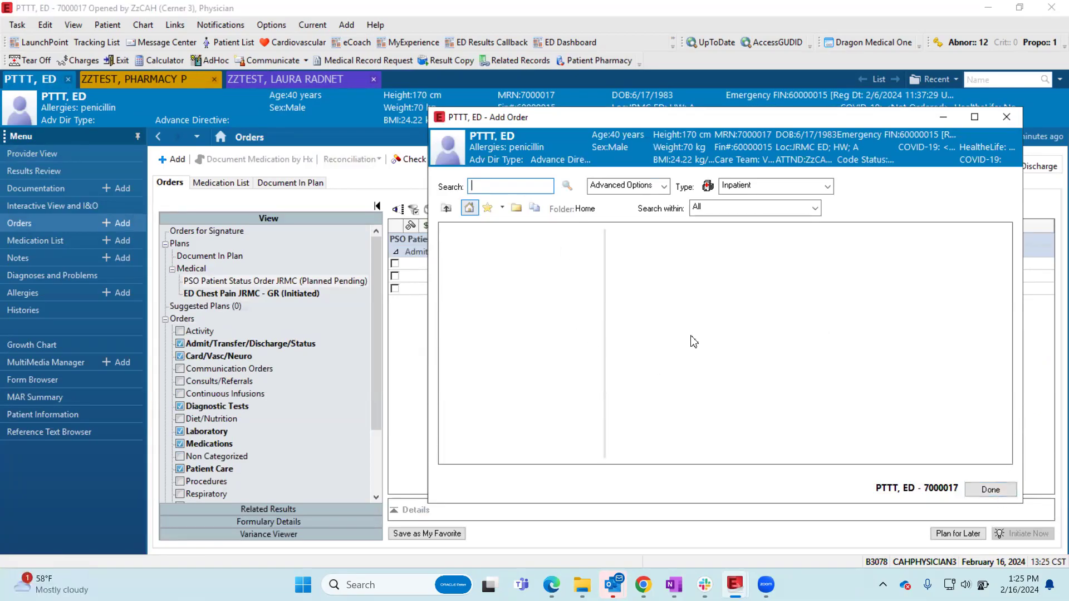
pyautogui.click(982, 498)
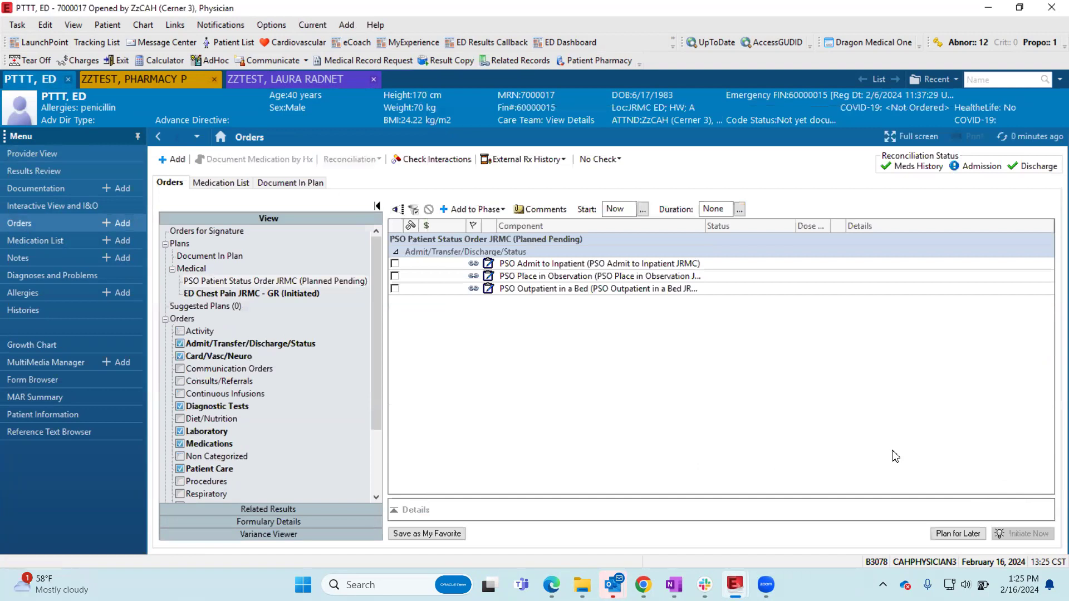
pyautogui.click(396, 264)
pyautogui.rightClick(548, 269)
pyautogui.click(510, 344)
pyautogui.click(172, 159)
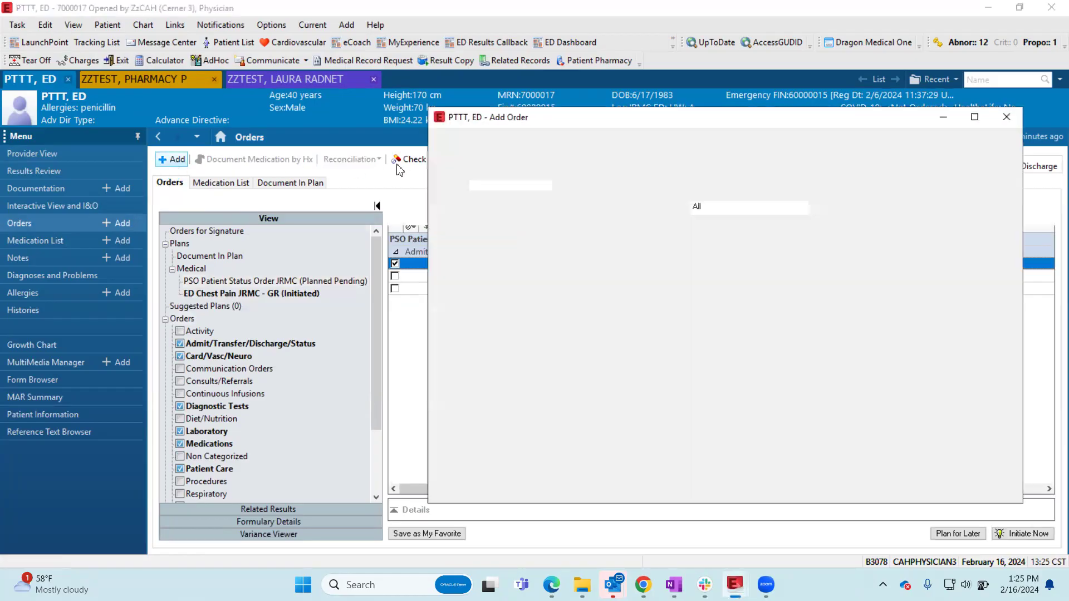
pyautogui.press('Return')
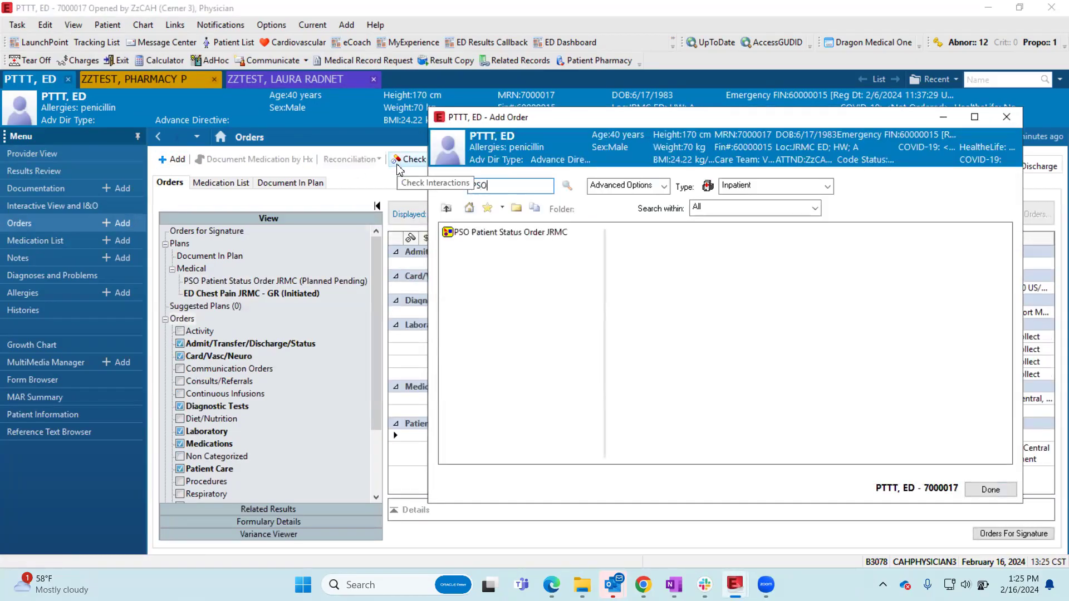
pyautogui.click(989, 489)
pyautogui.click(321, 281)
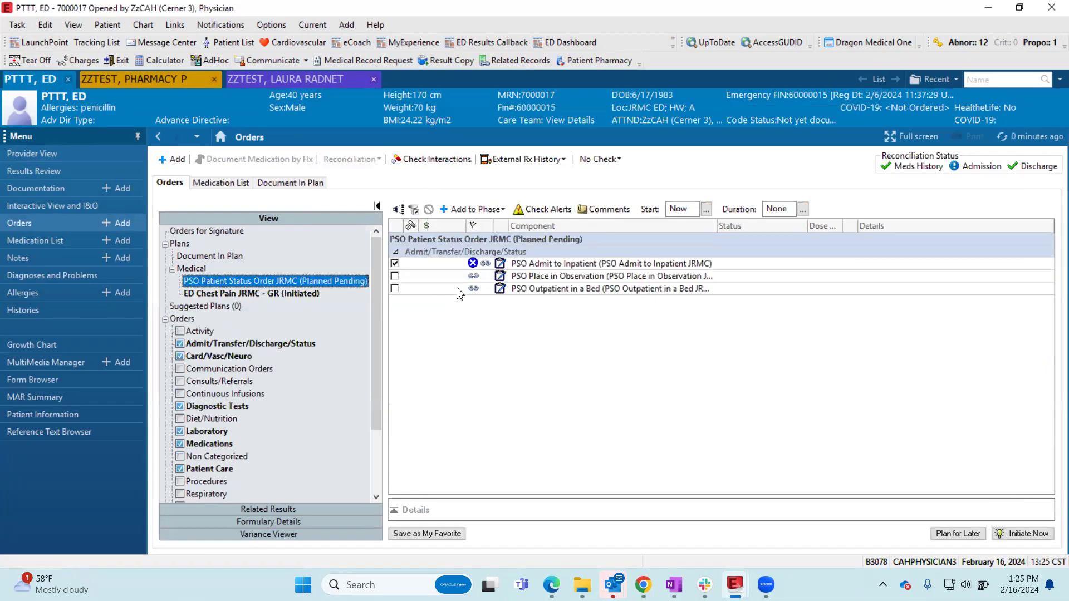
# - Set PSO Admit to Inpatient to Med-Surg accommodation, bed request Yes, Move to Different Bed than Current, isolation No, and medical service Medical
pyautogui.click(526, 268)
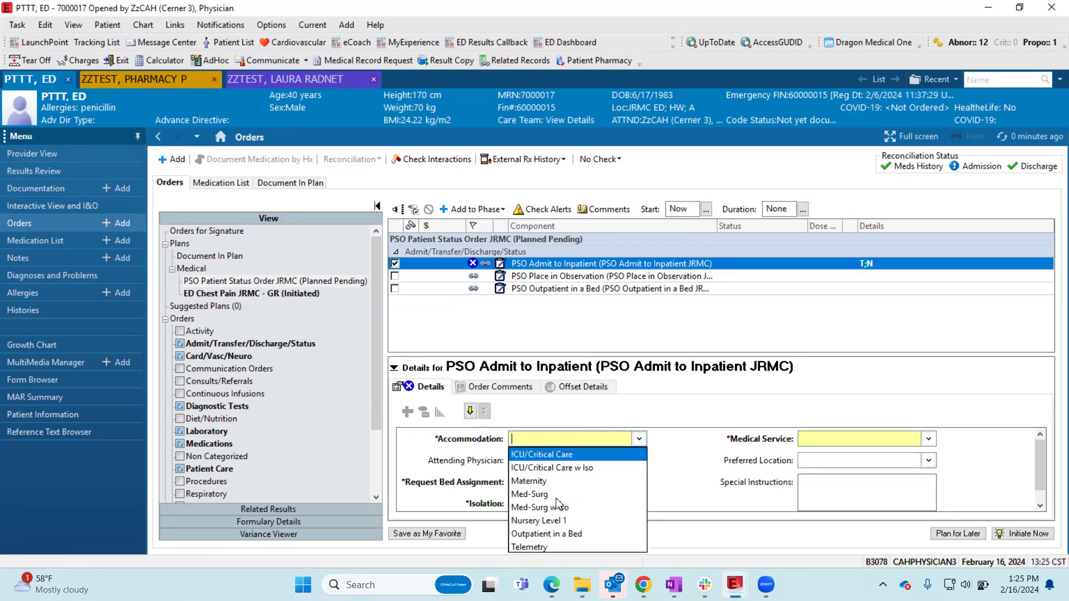
pyautogui.click(559, 495)
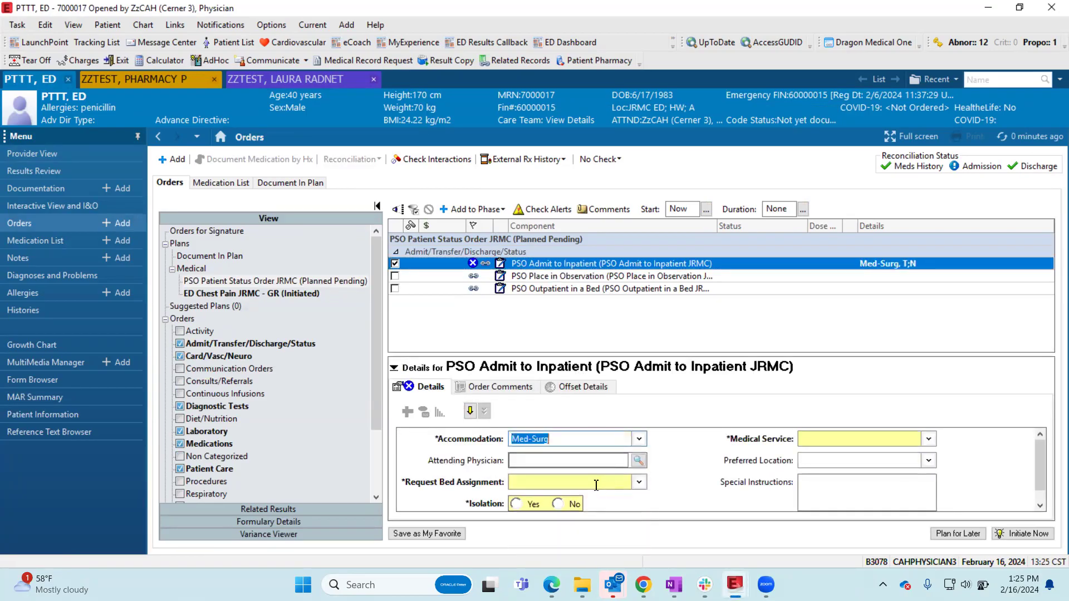
pyautogui.click(595, 484)
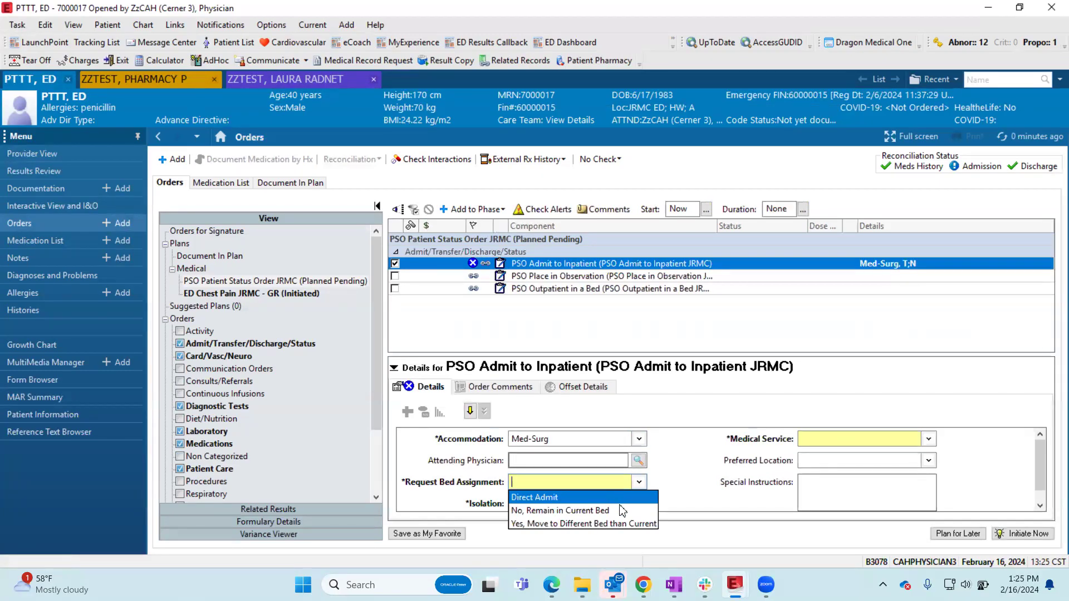
pyautogui.click(622, 524)
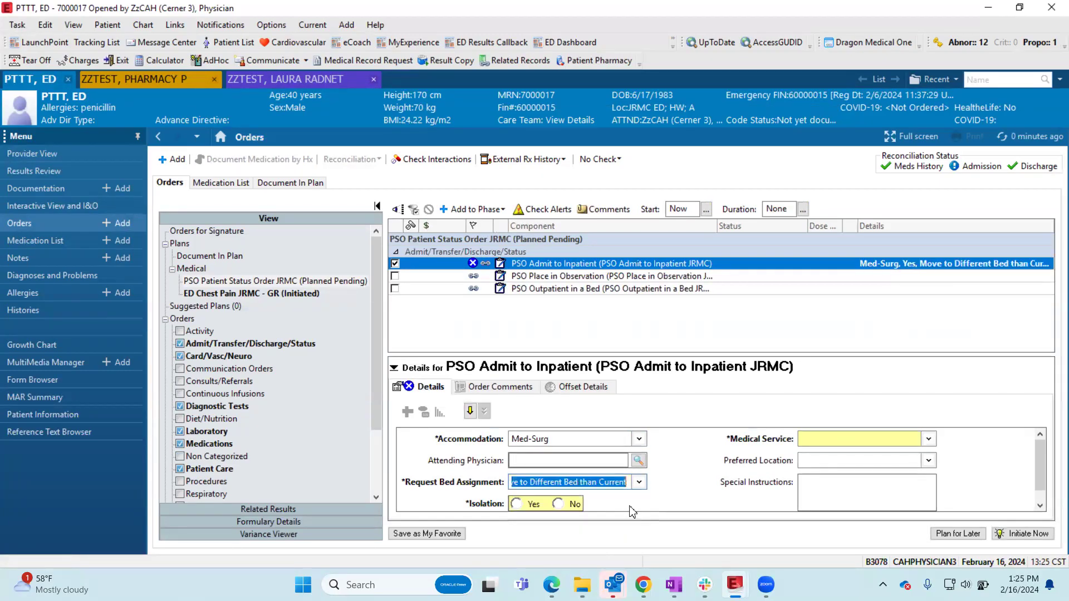
pyautogui.click(558, 504)
pyautogui.click(928, 440)
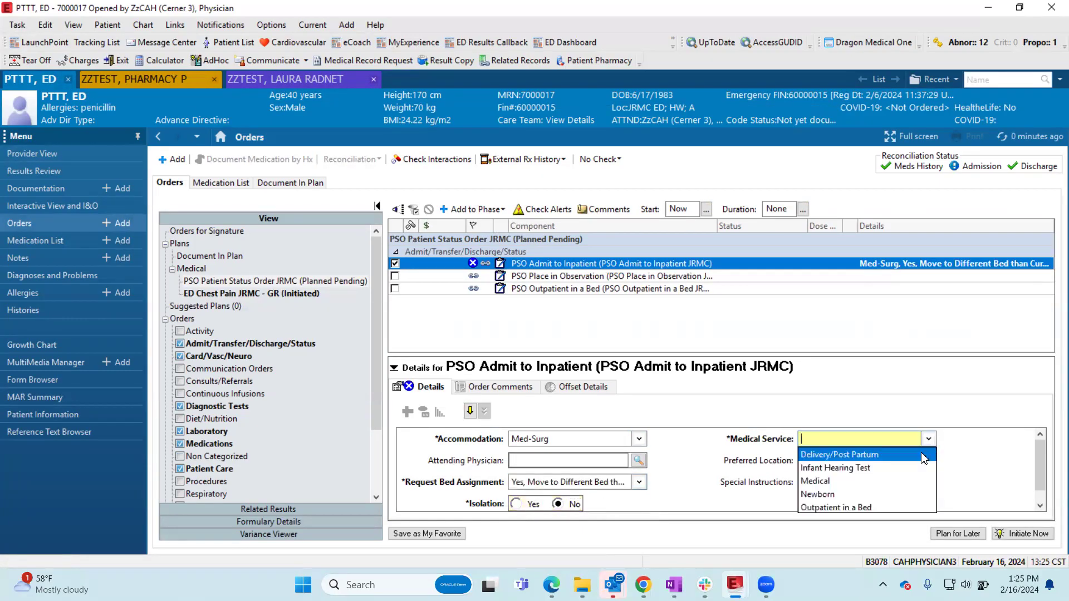
pyautogui.click(825, 482)
# - Look up the attending physician by last name and assign the matching surgeon to the inpatient admit order
pyautogui.click(586, 459)
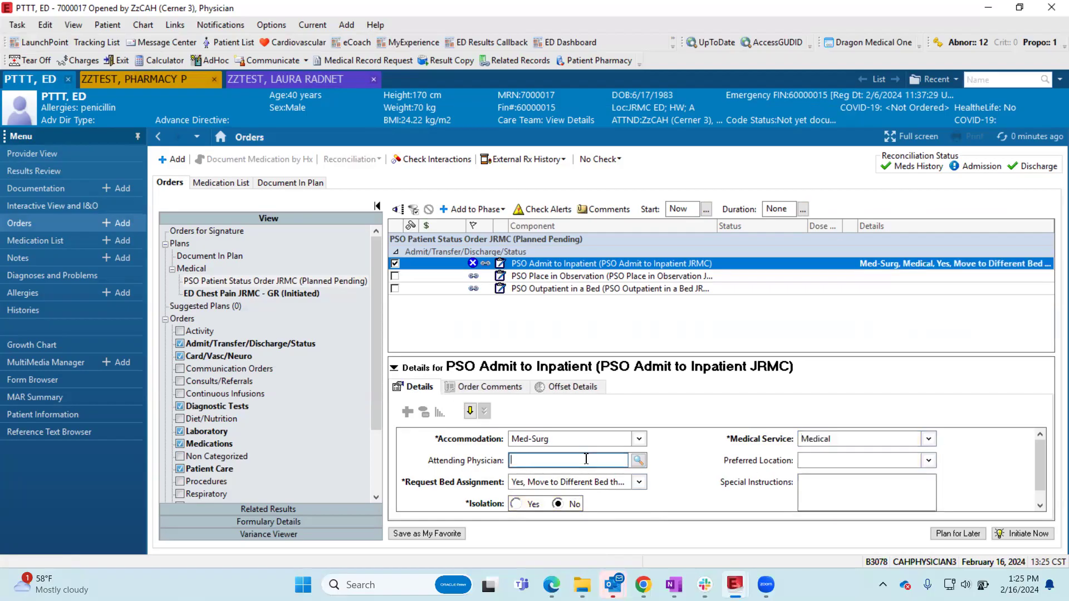
pyautogui.write('meyers,')
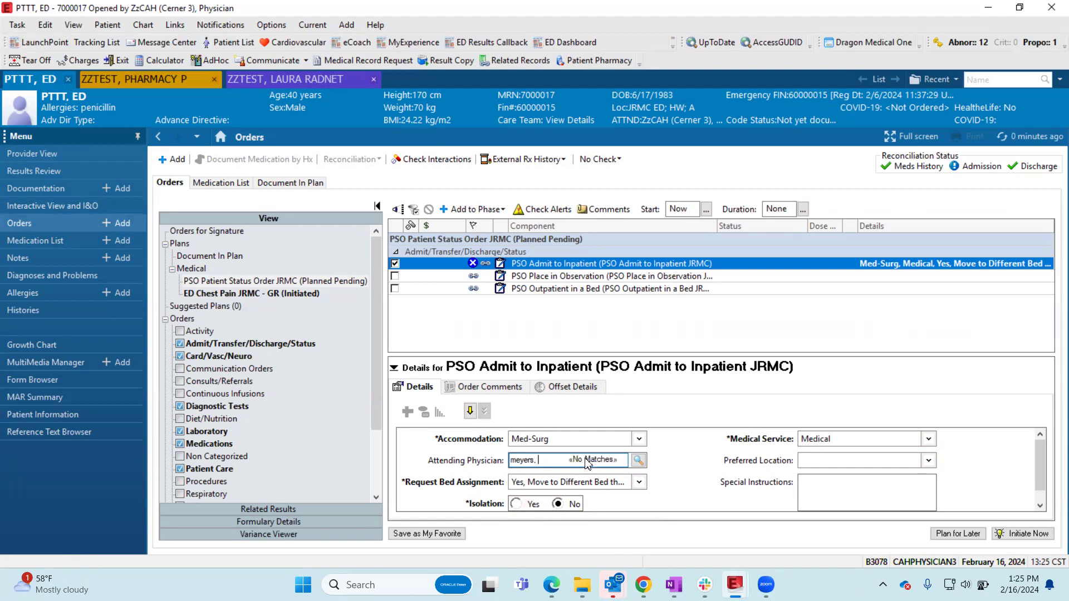
pyautogui.press('BackSpace')
pyautogui.click(638, 461)
pyautogui.click(388, 369)
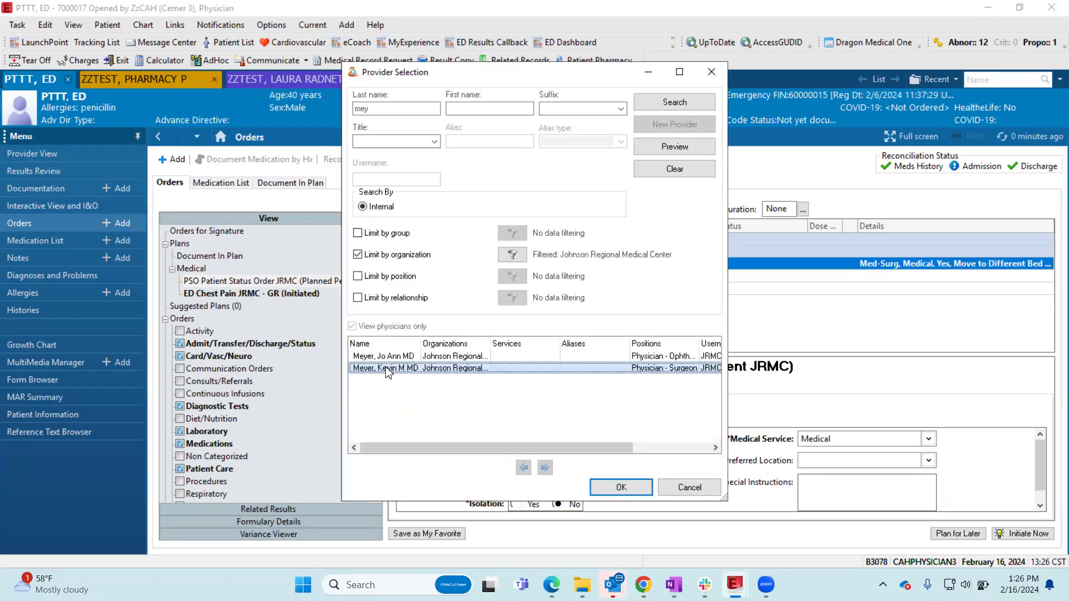
pyautogui.click(621, 488)
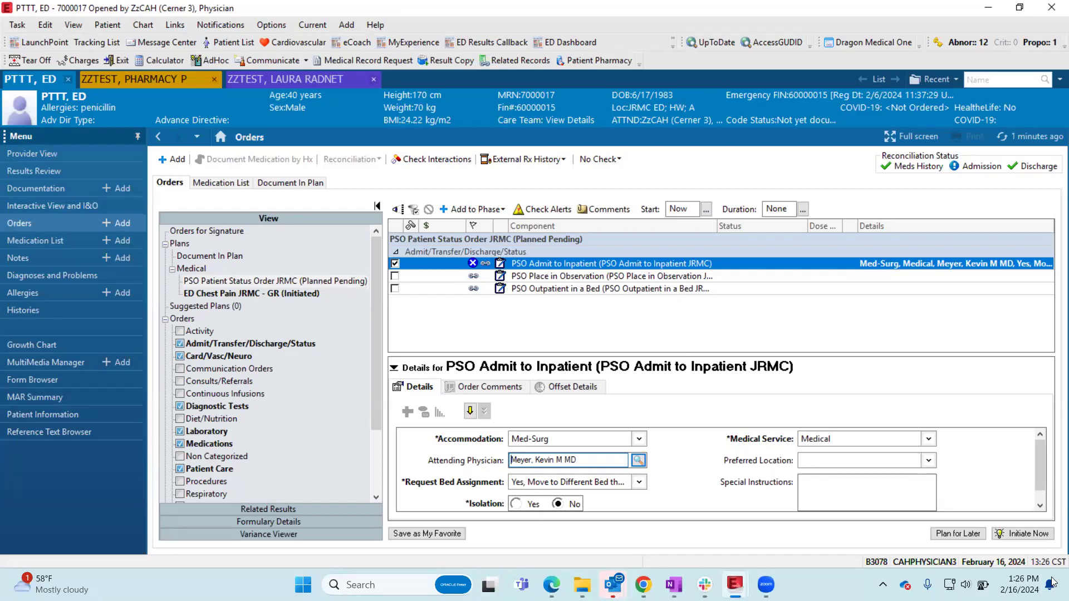
# - Initiate the patient status plan now and bring the inpatient admit order up for signature after checking its required details
pyautogui.click(1026, 534)
pyautogui.click(443, 262)
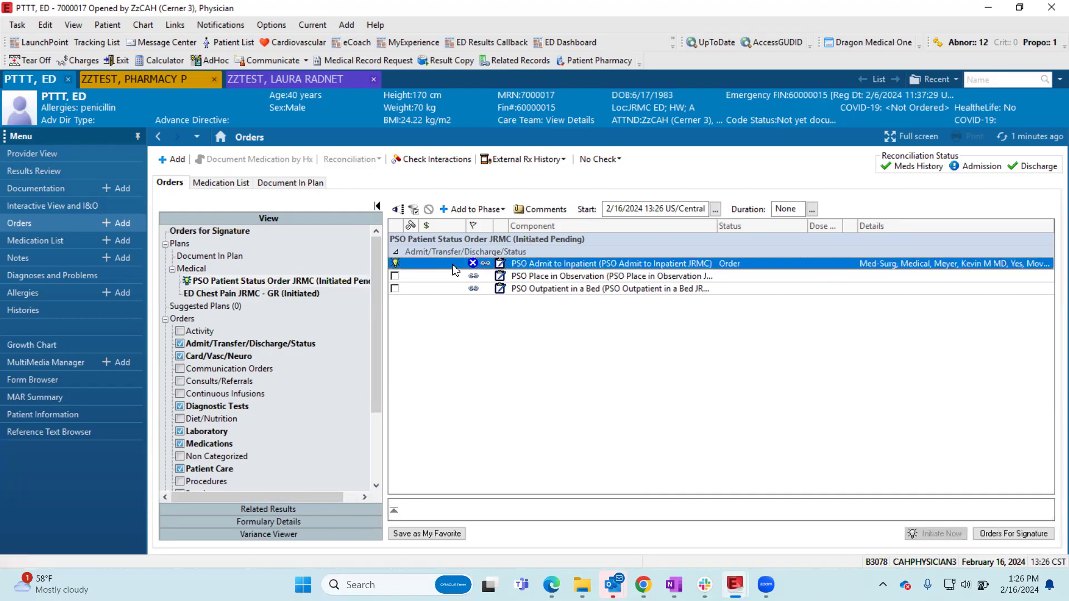
pyautogui.click(1052, 463)
pyautogui.moveTo(1042, 474); pyautogui.dragTo(1025, 415)
pyautogui.click(469, 410)
pyautogui.click(1014, 534)
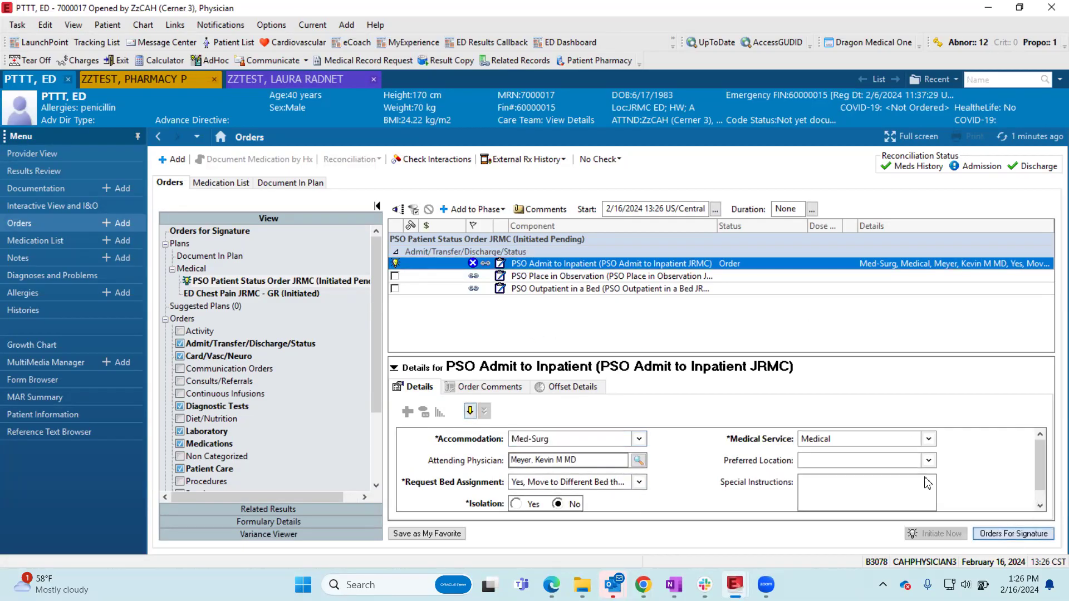
# - Try to sign the inpatient admit order, reselecting Med-Surg and trying Outpatient in a Bed as accommodation for the missing required detail
pyautogui.click(1019, 538)
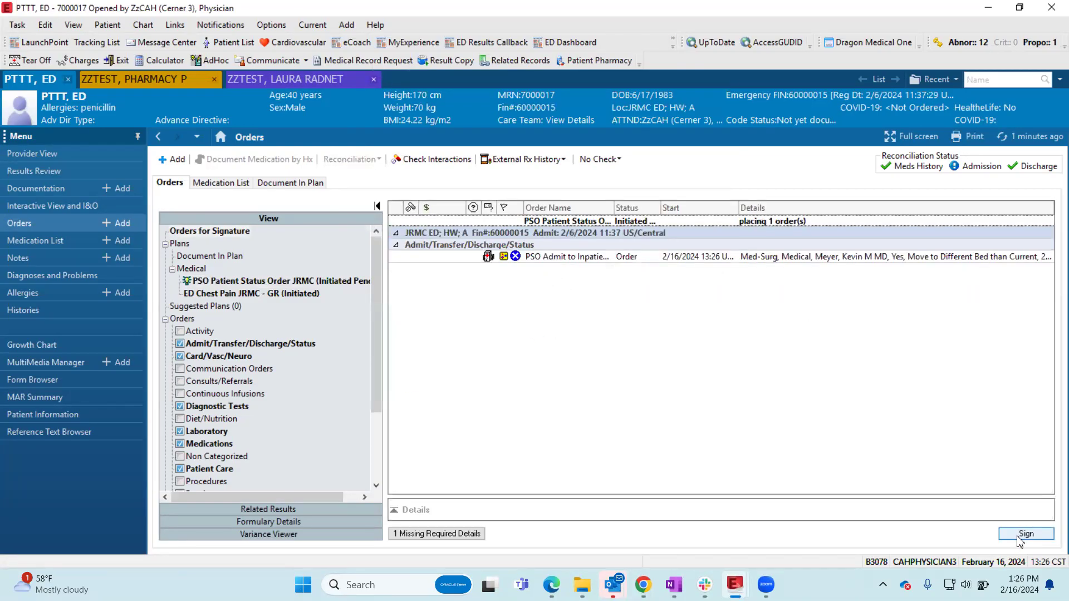
pyautogui.click(655, 326)
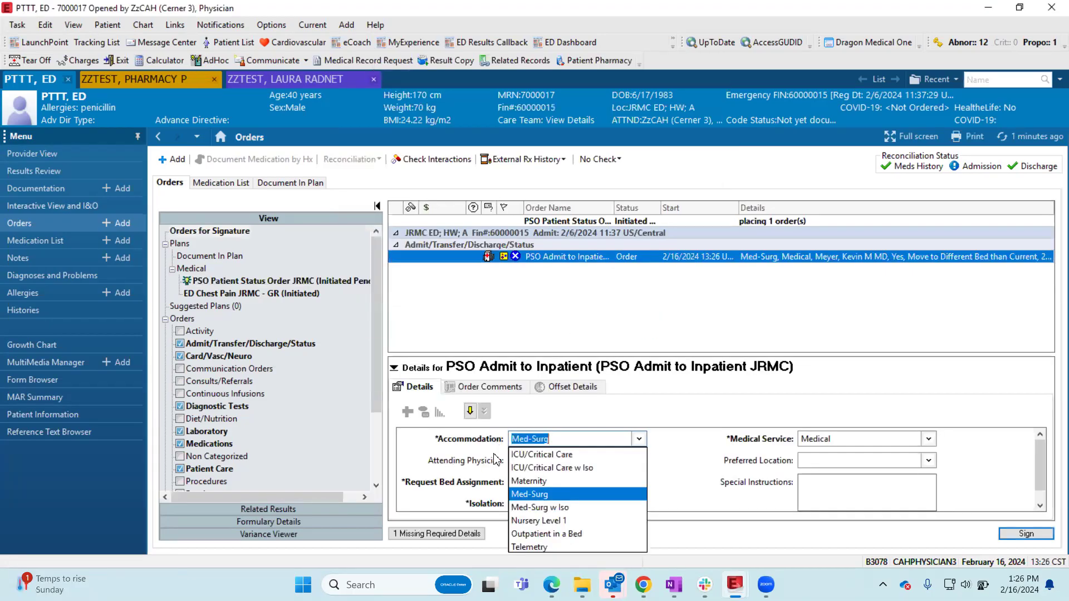
pyautogui.click(555, 495)
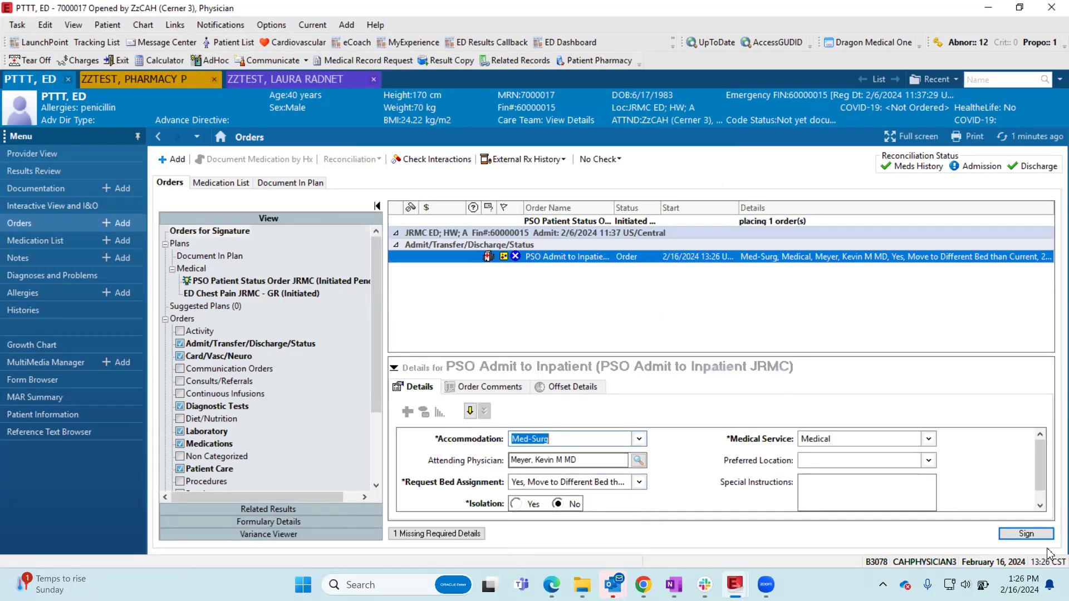
pyautogui.scroll(-1, 697, 453)
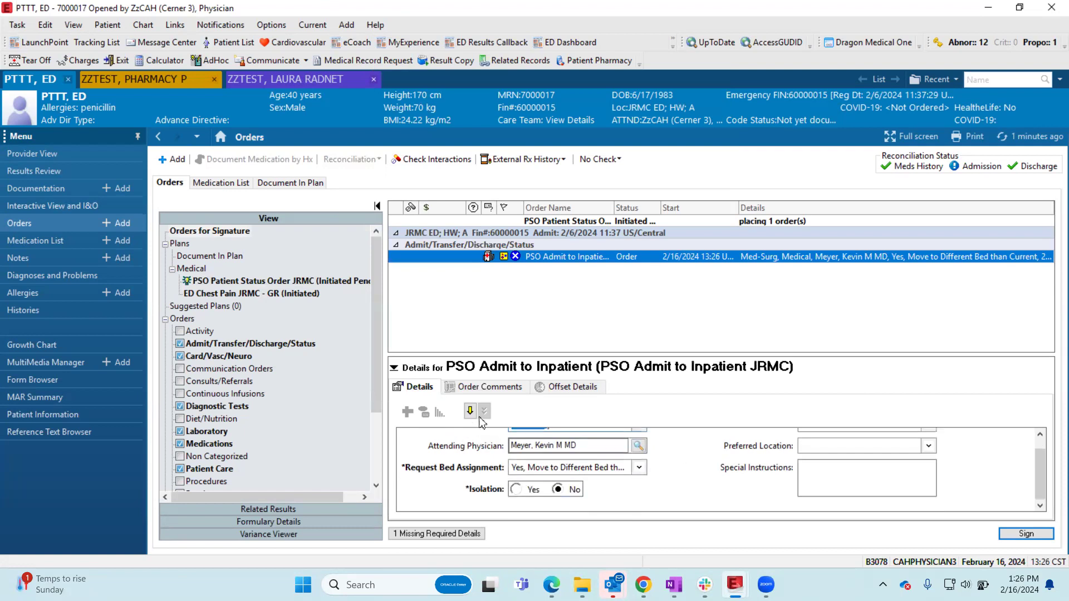
pyautogui.scroll(1, 679, 497)
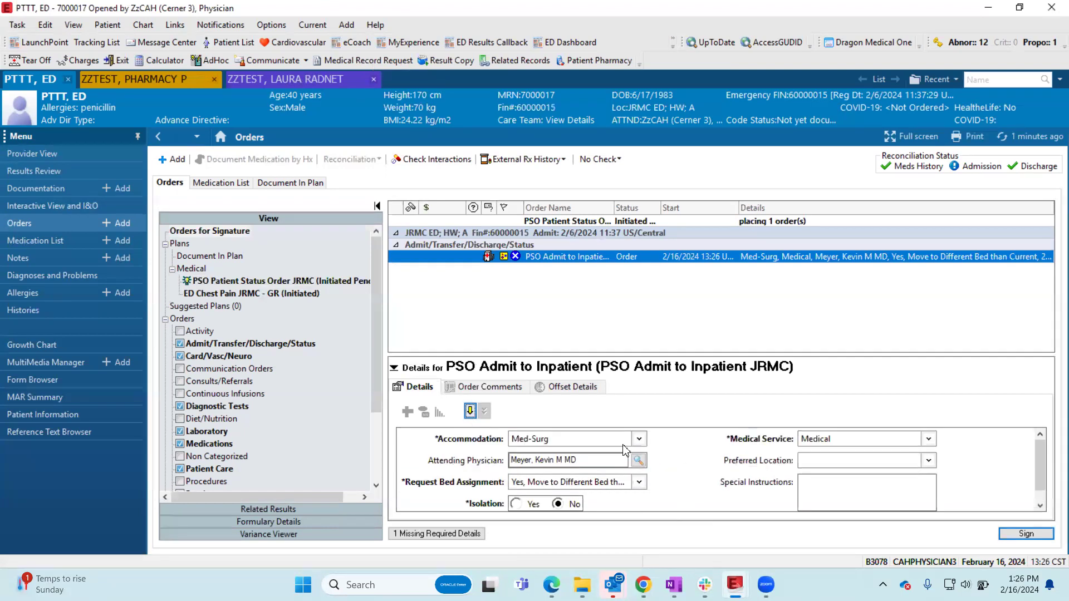
pyautogui.click(1026, 533)
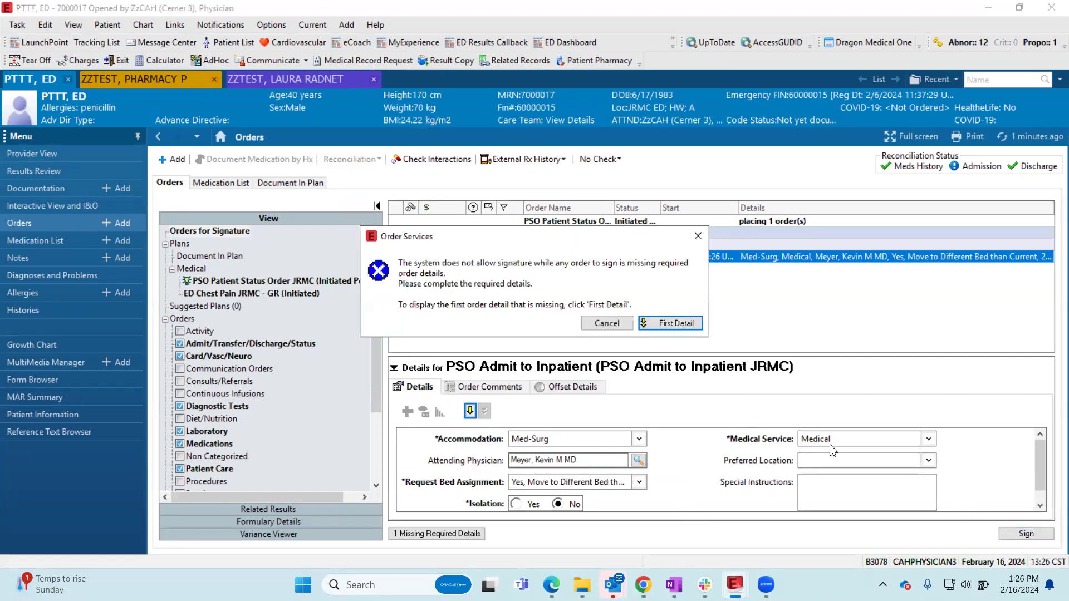
pyautogui.click(652, 328)
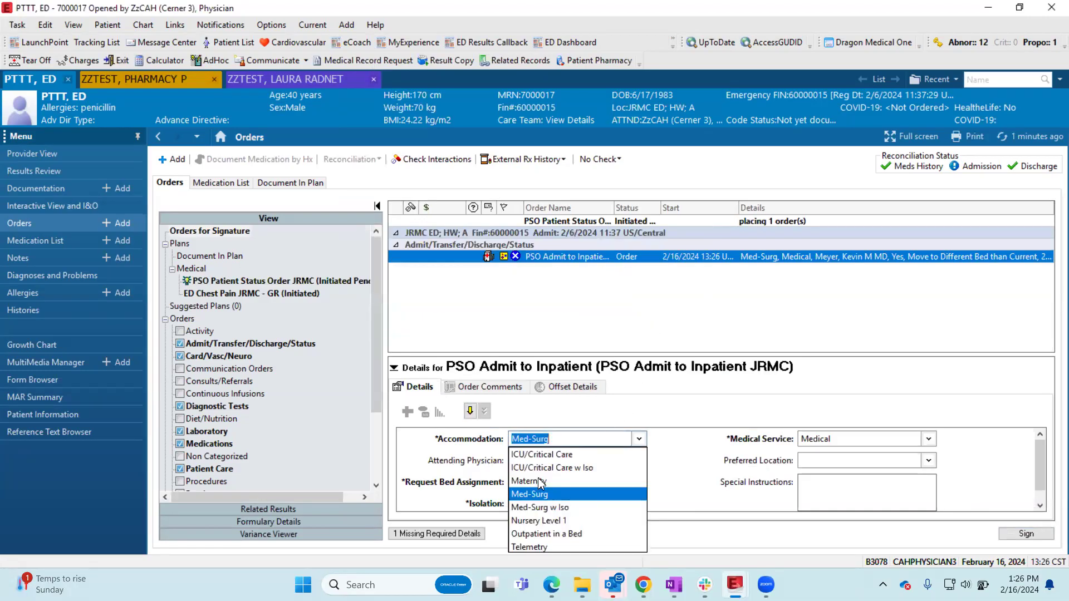
pyautogui.click(545, 534)
# - Remove the unsigned inpatient admit order and add the PSO Patient Status Order JRMC plan again
pyautogui.rightClick(568, 261)
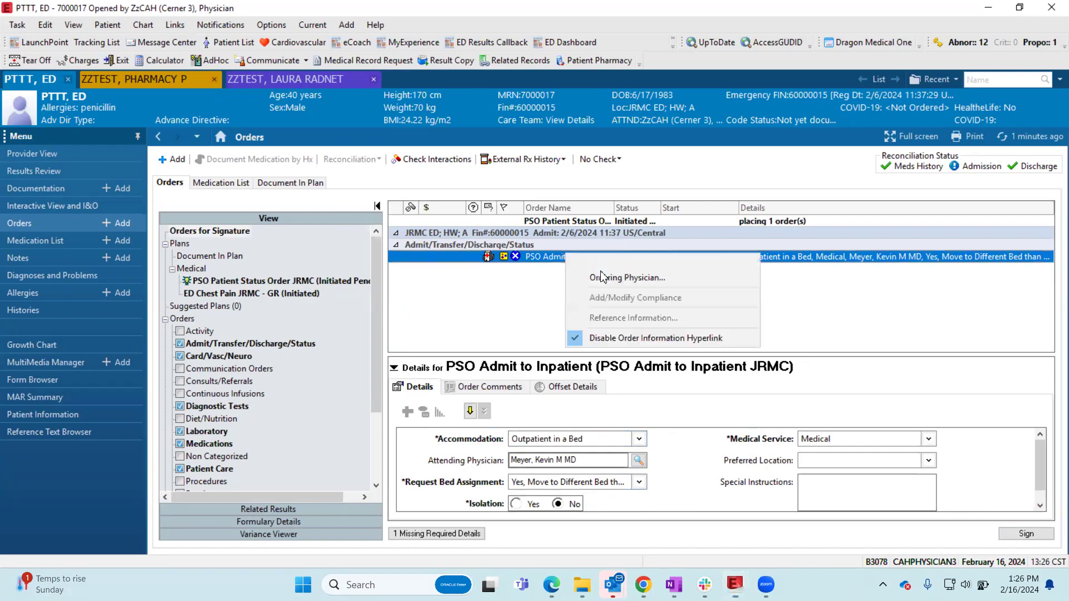
pyautogui.click(617, 266)
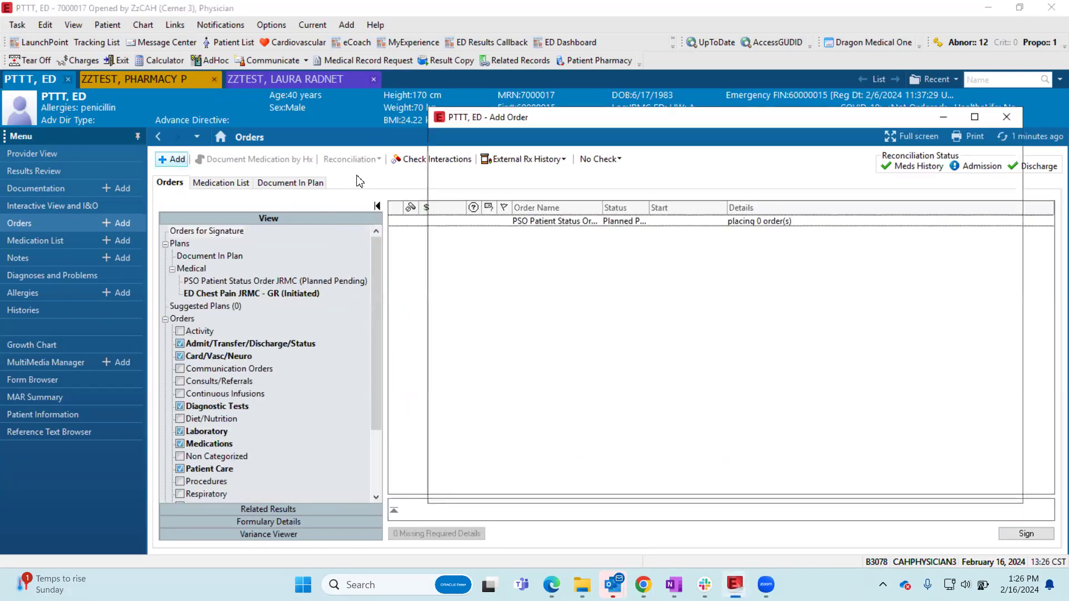
pyautogui.write('SO')
pyautogui.click(529, 232)
pyautogui.click(967, 490)
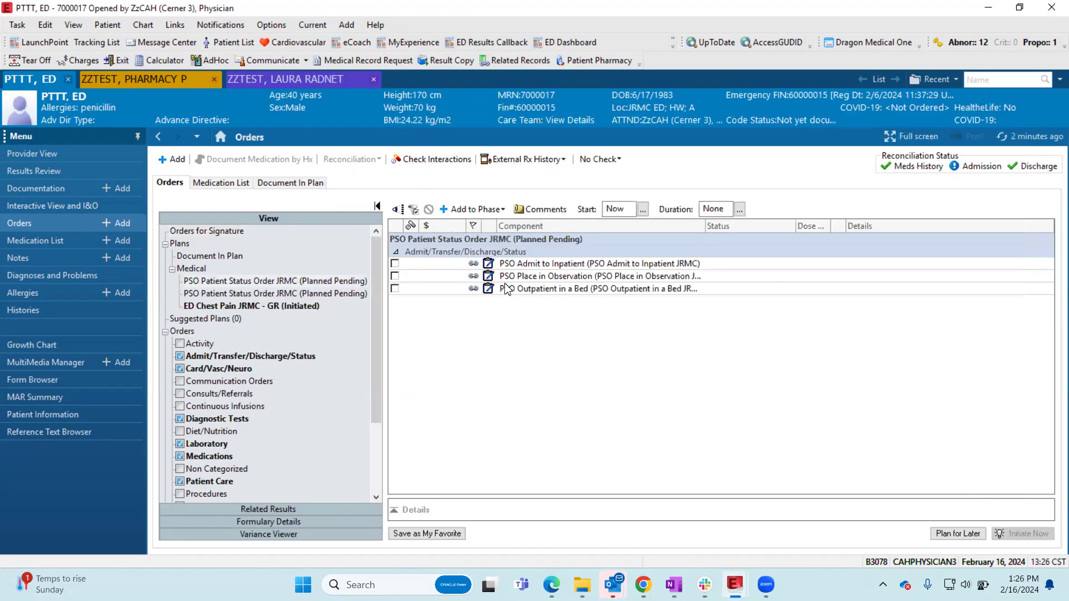
# - Select PSO Admit to Inpatient with Med-Surg accommodation, Medical service, bed assignment "Yes, Move to Different Bed than Current" and no isolation
pyautogui.click(395, 263)
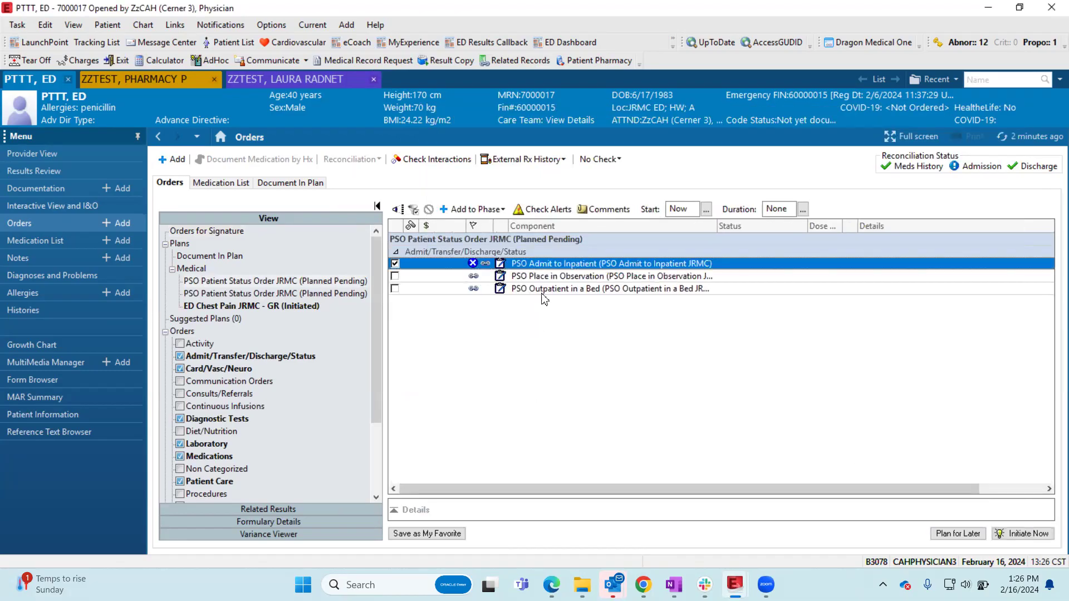
pyautogui.click(545, 264)
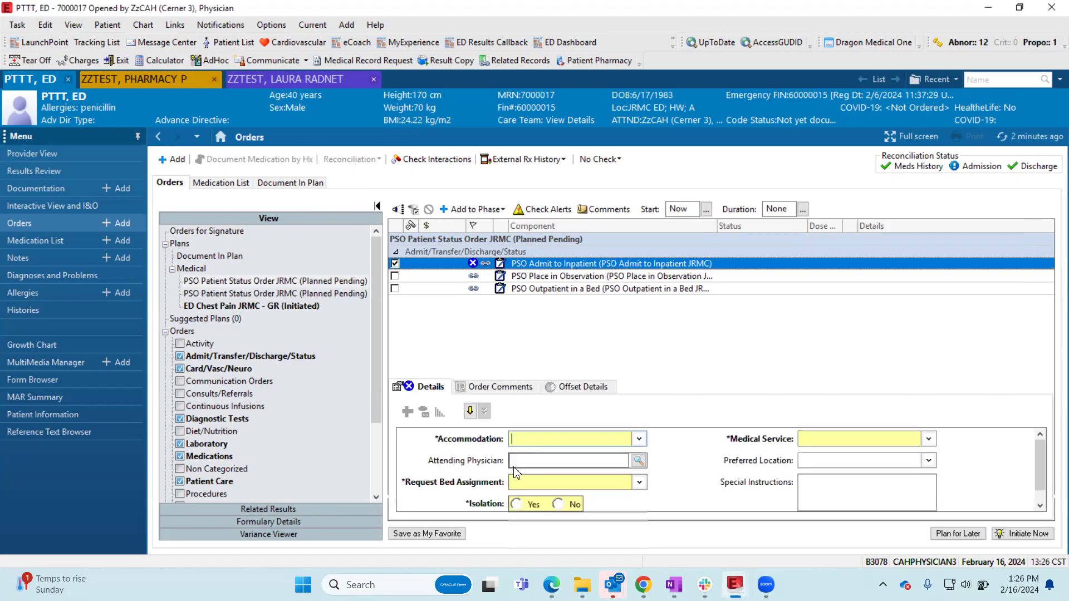
pyautogui.click(544, 494)
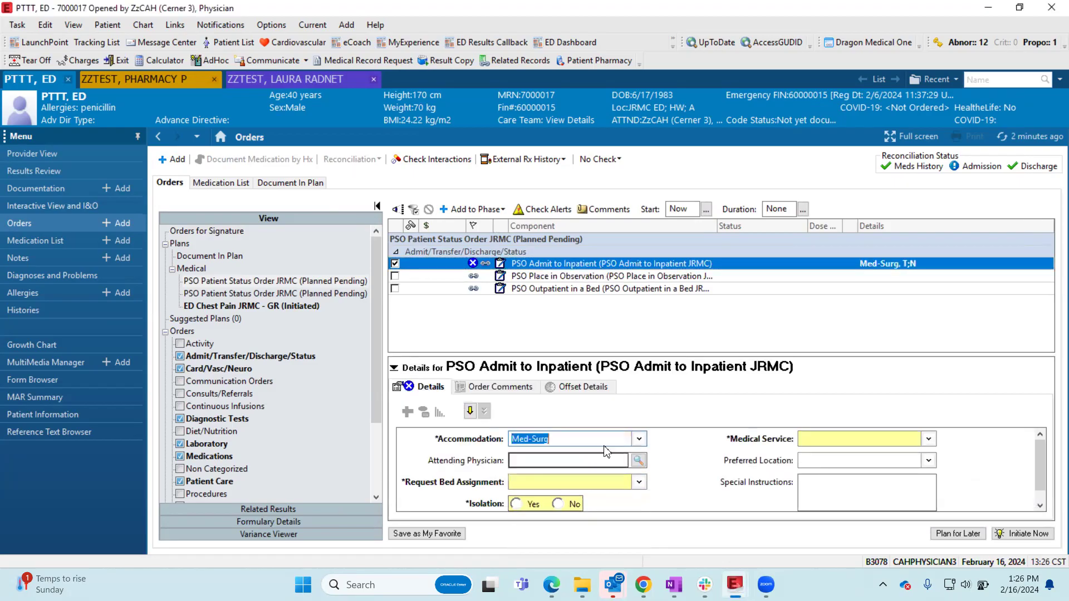
pyautogui.click(643, 437)
pyautogui.click(830, 445)
pyautogui.click(848, 442)
pyautogui.click(828, 488)
pyautogui.click(631, 482)
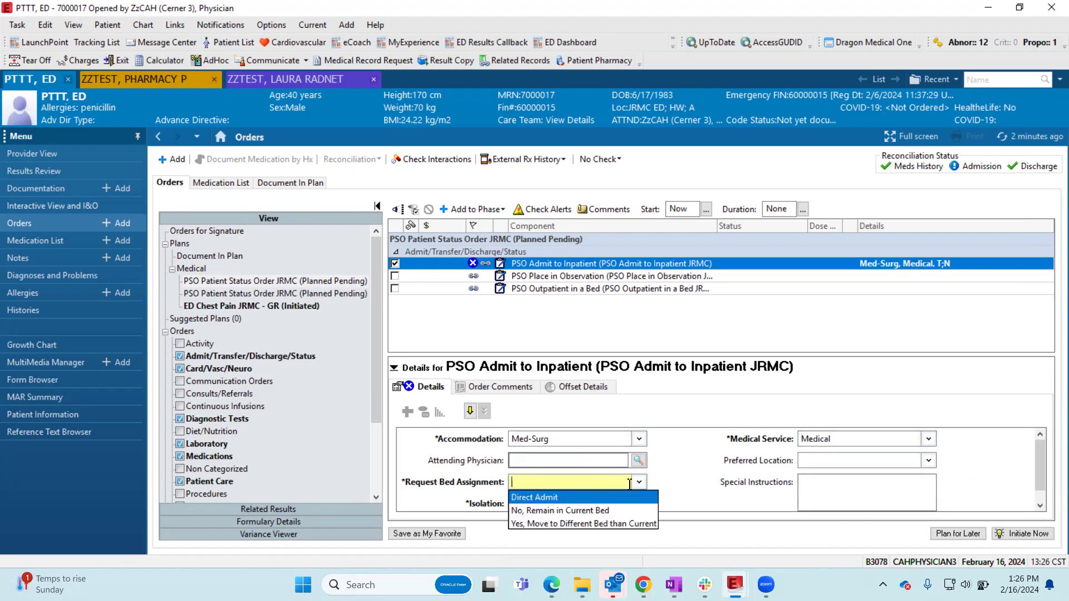
pyautogui.click(578, 525)
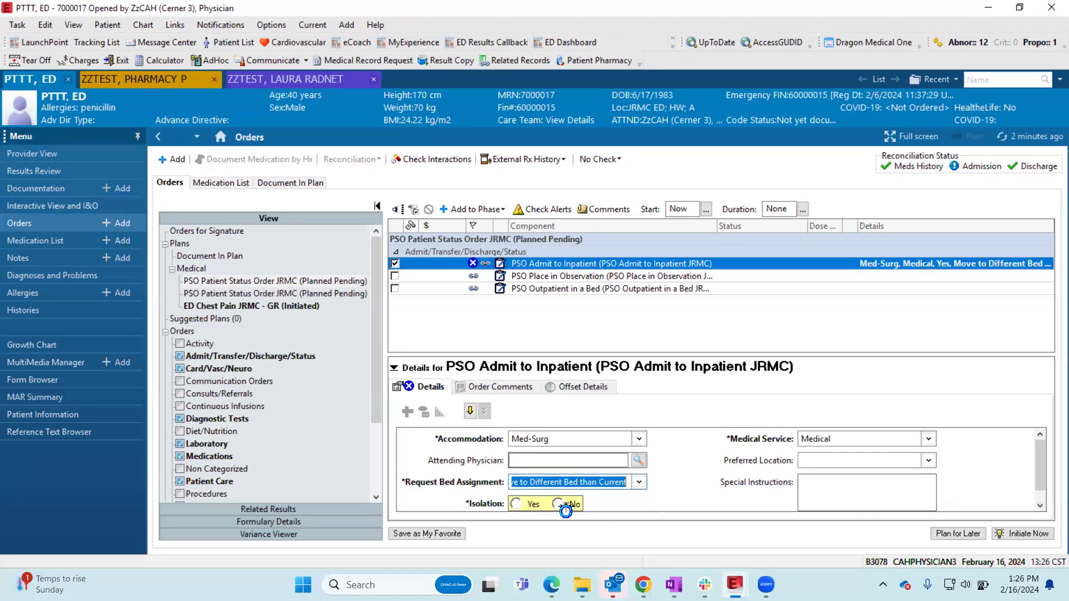
pyautogui.click(557, 504)
pyautogui.click(554, 460)
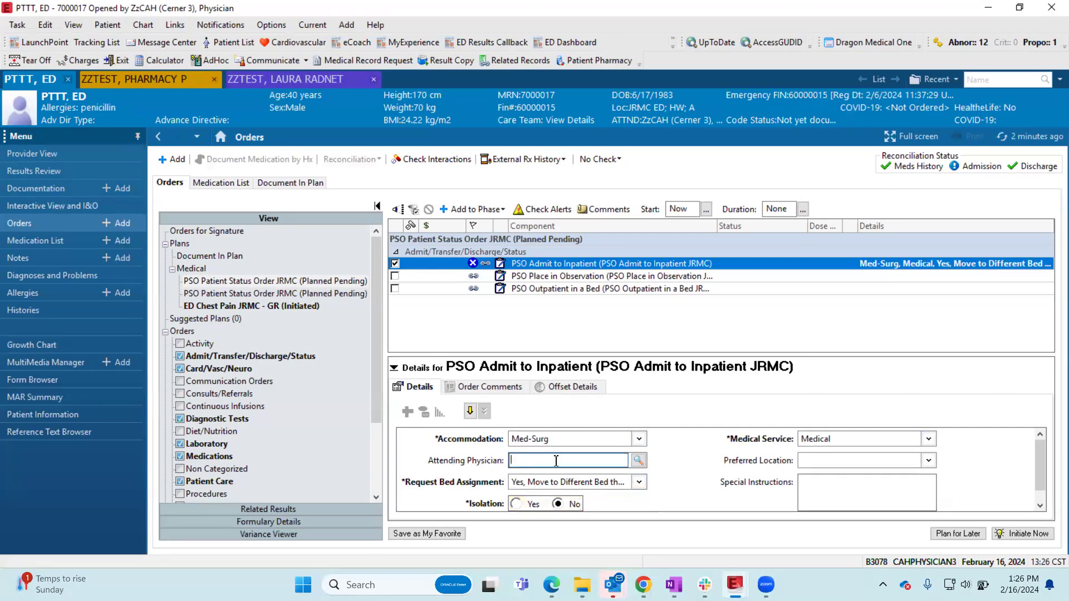
# - Try Maternity as the accommodation and restore Med-Surg after checking the order's comments and offset details
pyautogui.click(639, 439)
pyautogui.click(540, 490)
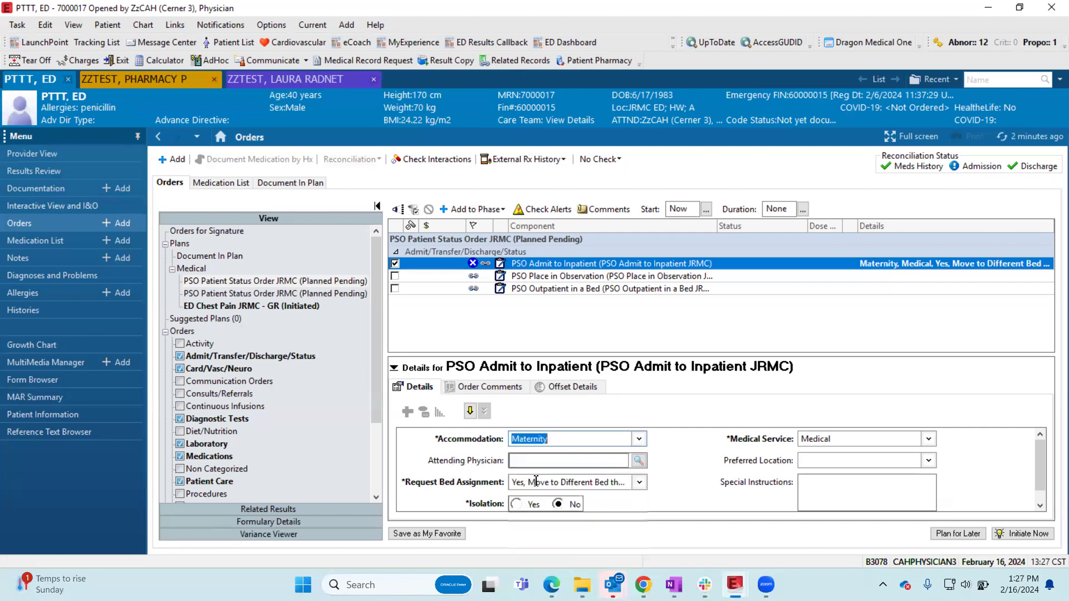
pyautogui.scroll(-1, 794, 479)
pyautogui.scroll(1, 693, 482)
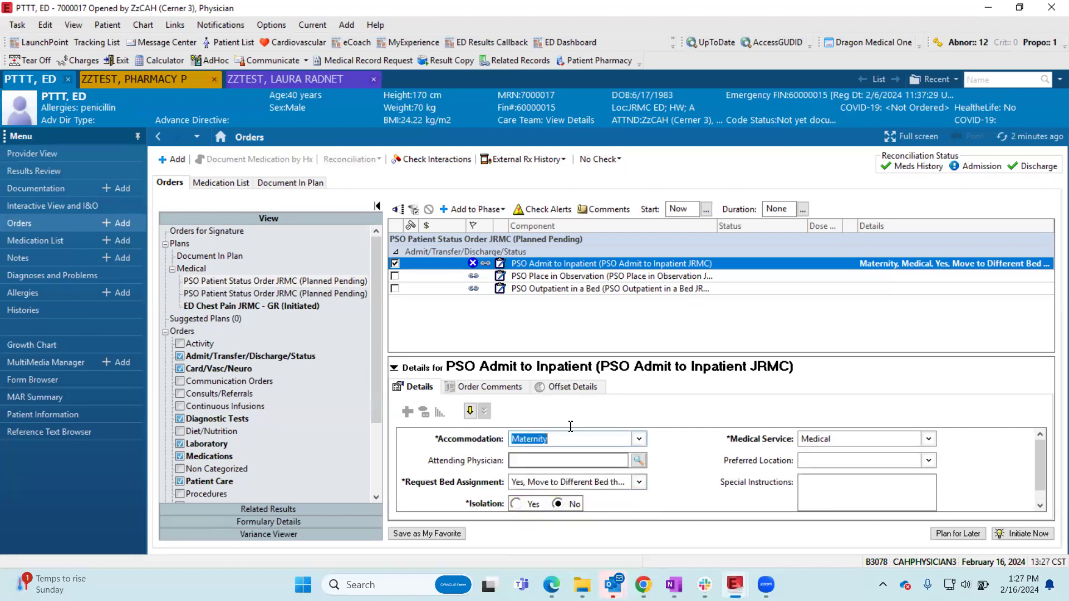
pyautogui.click(521, 388)
pyautogui.click(573, 387)
pyautogui.click(415, 386)
pyautogui.click(547, 437)
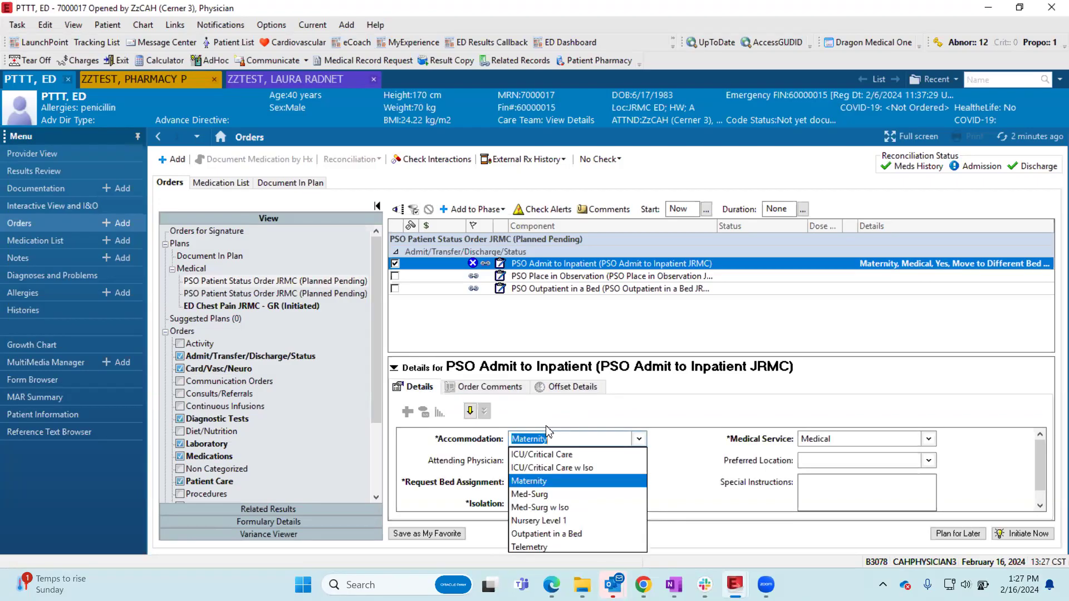
pyautogui.click(554, 495)
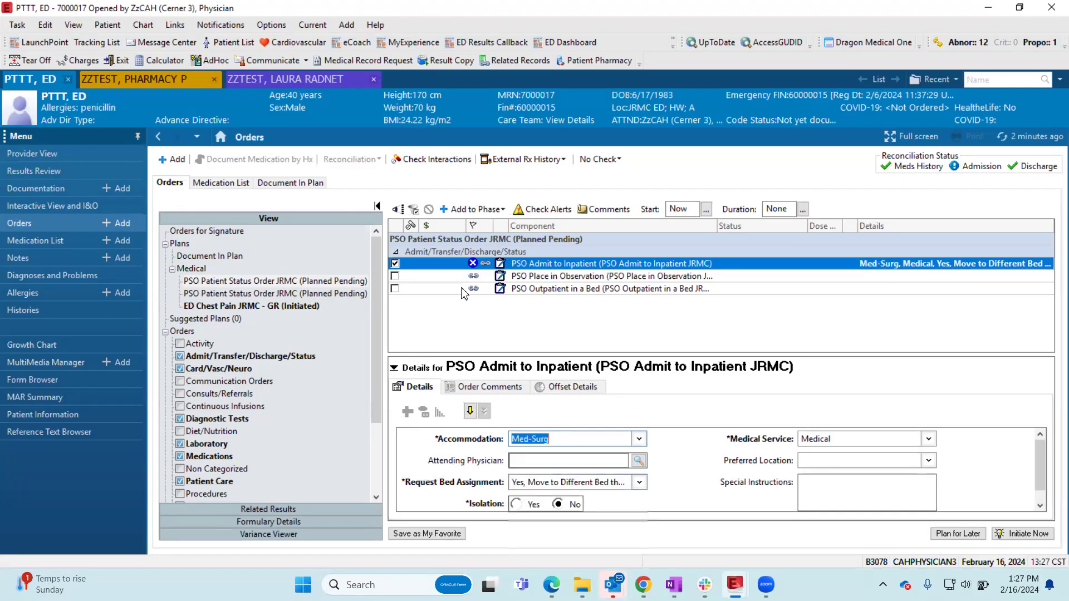
# - Look up the attending physician by last name and assign the matching surgeon to the inpatient admit order
pyautogui.click(609, 460)
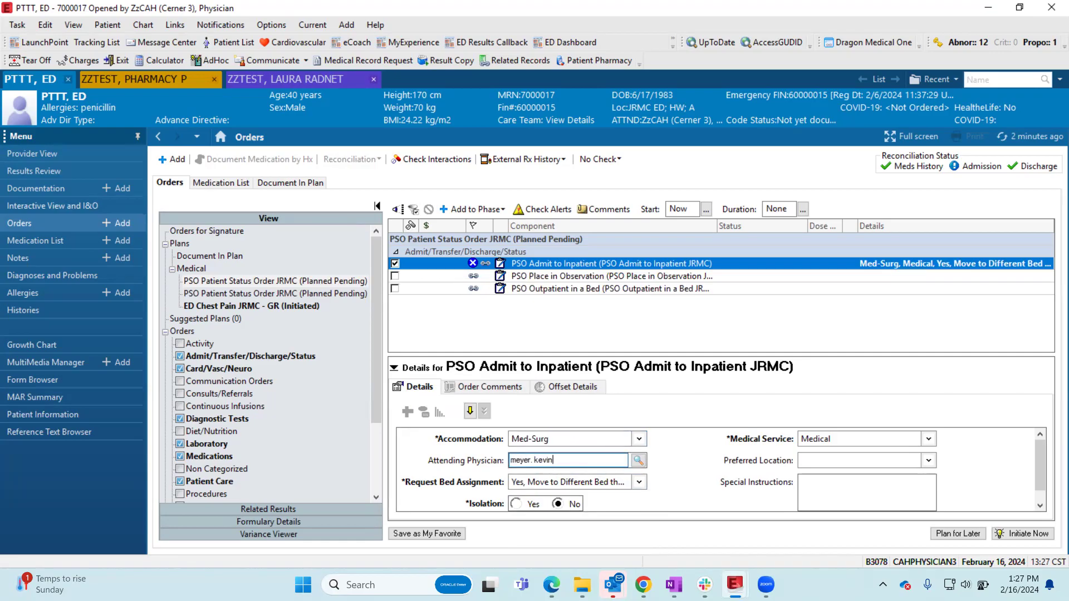
pyautogui.press('BackSpace')
pyautogui.press('BackSpace')
pyautogui.press('BackSpace')
pyautogui.press('BackSpace')
pyautogui.press('BackSpace')
pyautogui.press('BackSpace')
pyautogui.press('BackSpace')
pyautogui.click(639, 464)
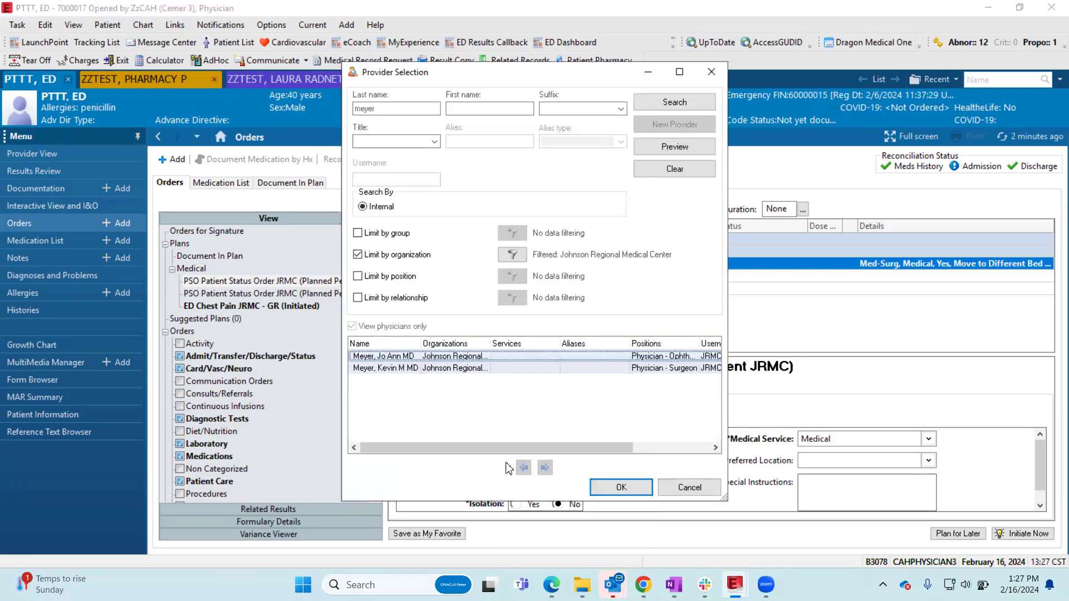
pyautogui.click(410, 369)
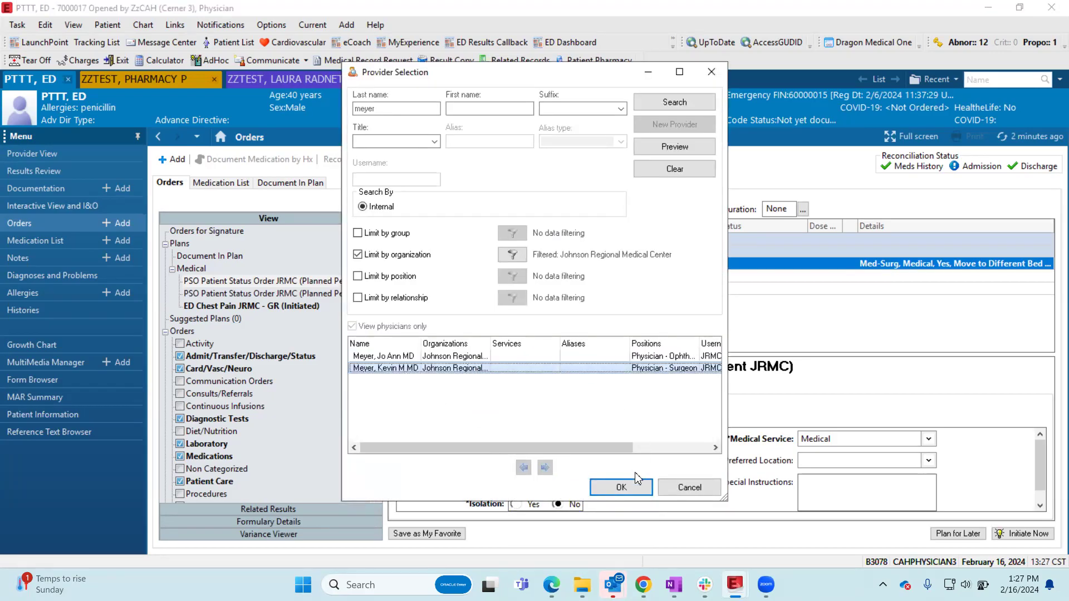
pyautogui.click(639, 486)
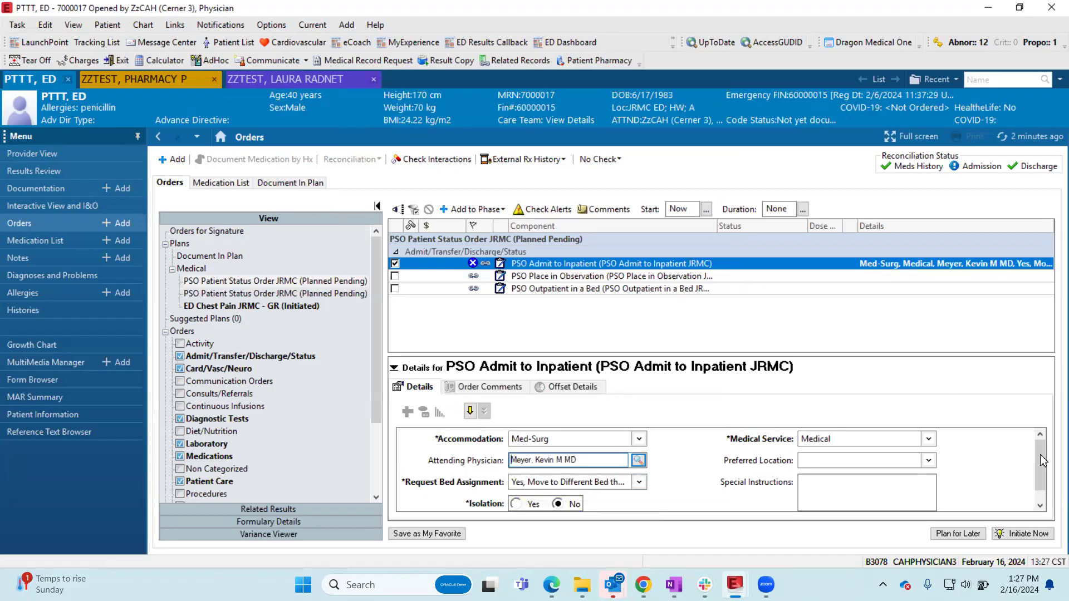
# - Initiate the patient status plan now and bring the inpatient admit order up for signature
pyautogui.click(1005, 536)
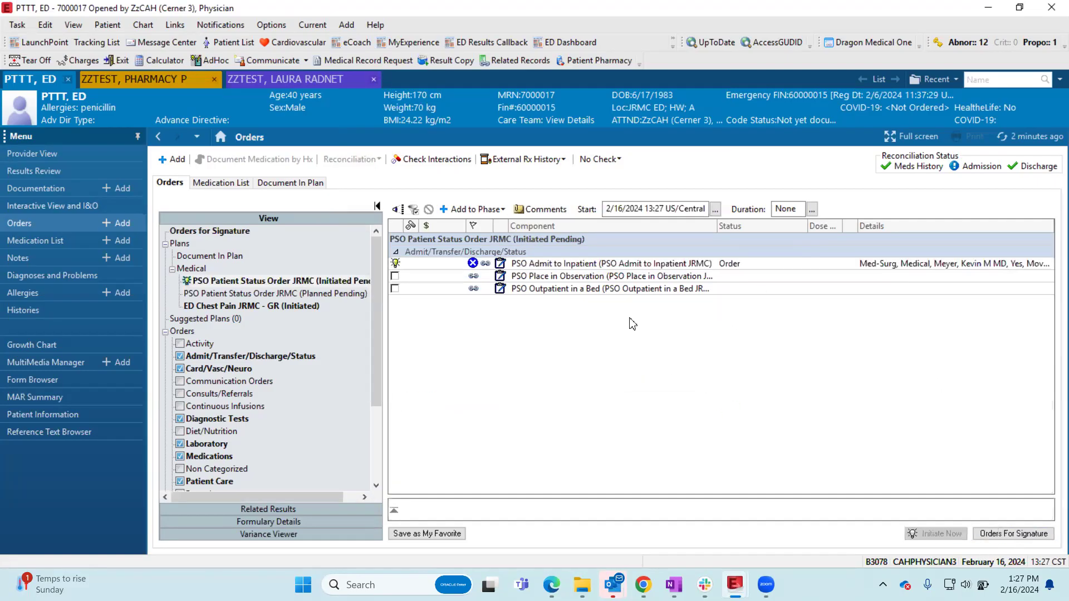
pyautogui.click(1022, 535)
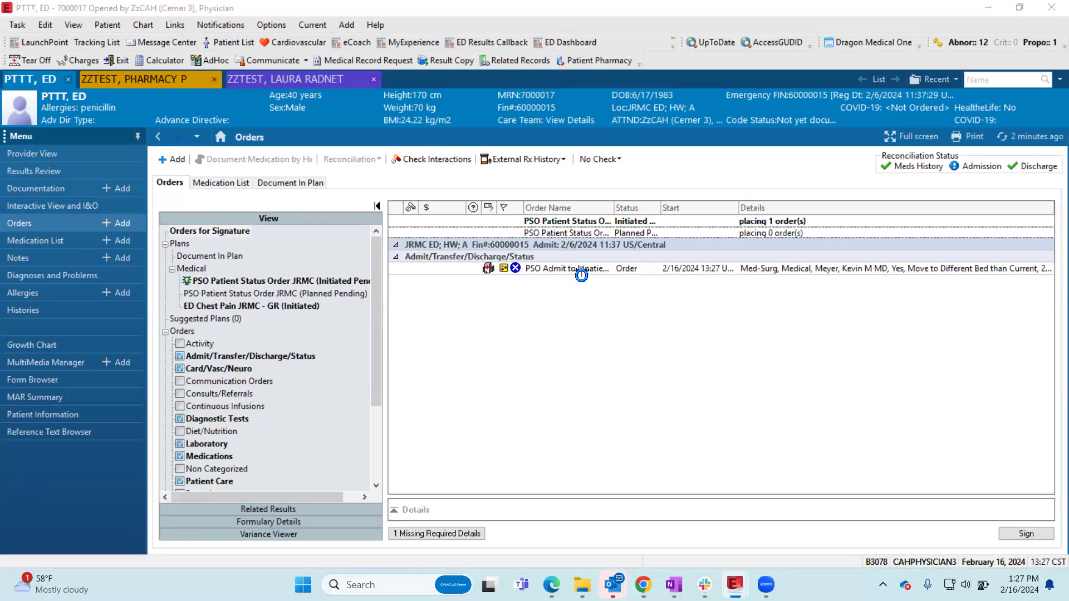
pyautogui.rightClick(580, 272)
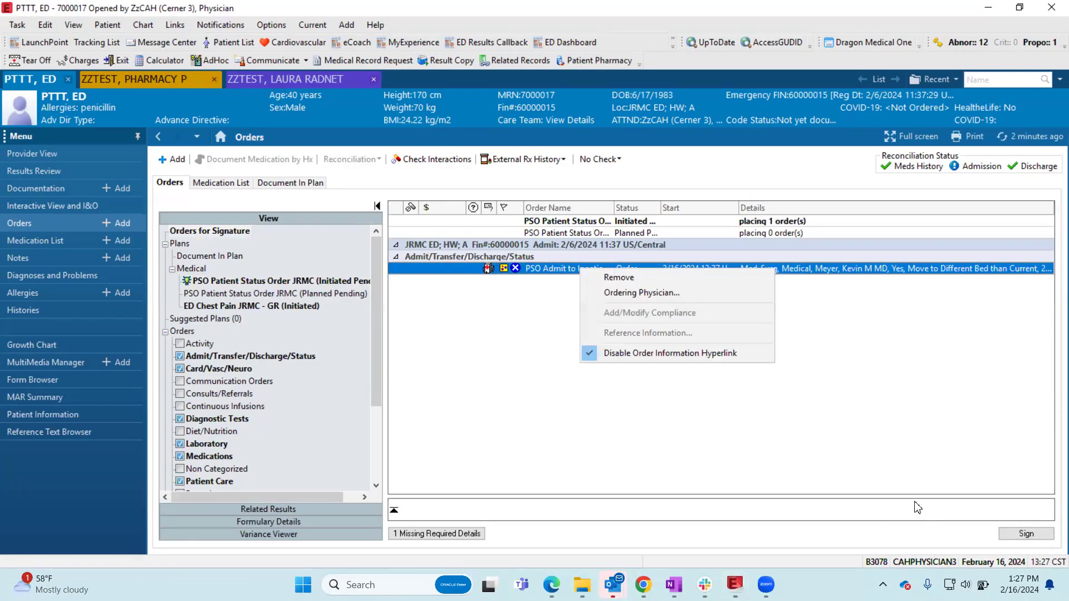
pyautogui.click(904, 485)
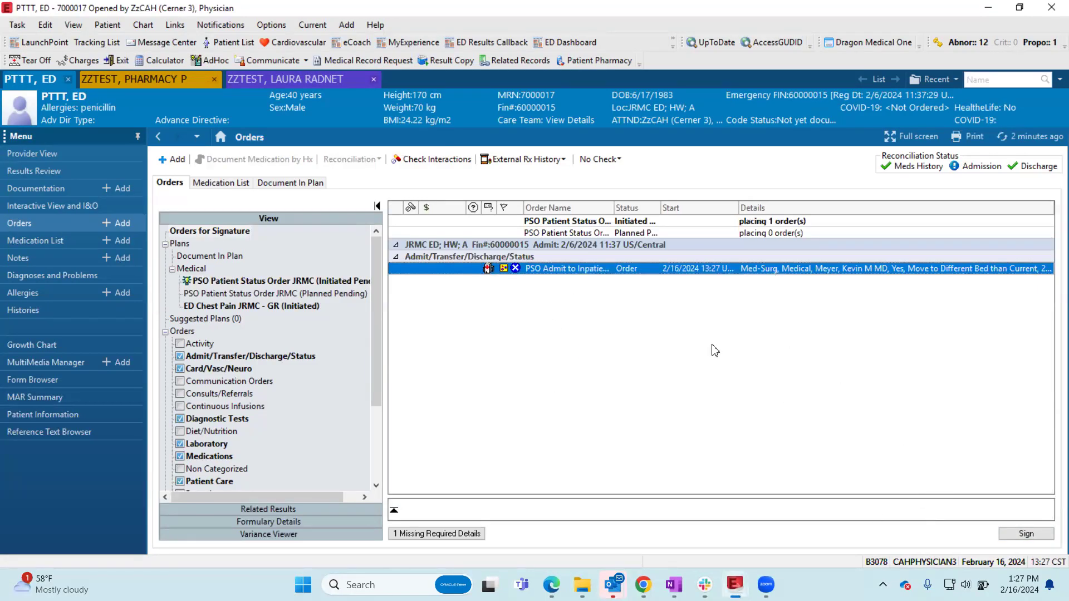
# - Set the surgeon as the admit order's ordering physician with the communication type Cosign Required
pyautogui.rightClick(582, 274)
pyautogui.click(619, 300)
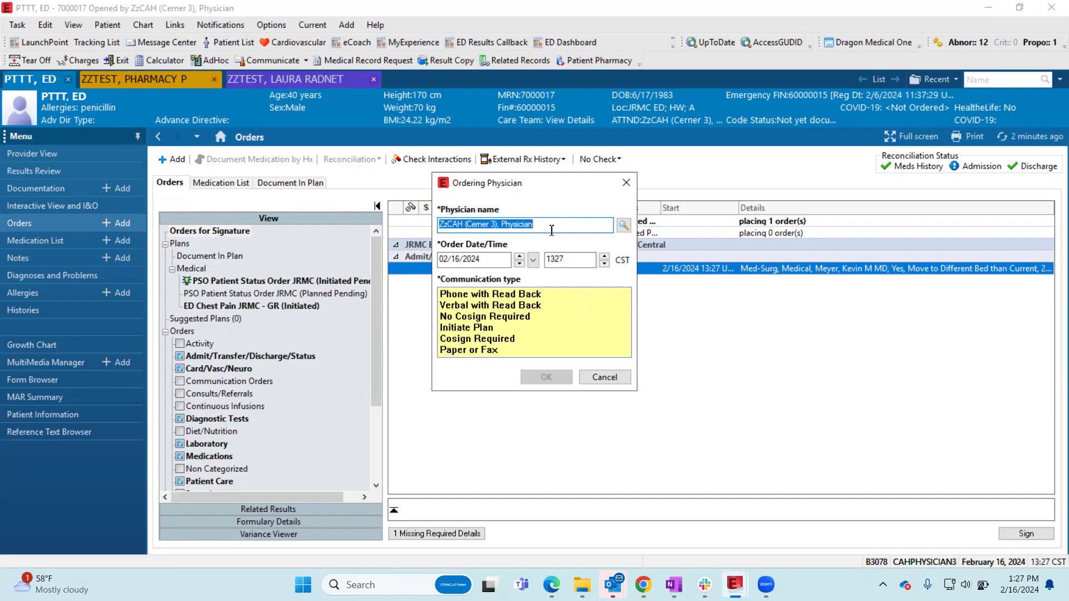
pyautogui.press('BackSpace')
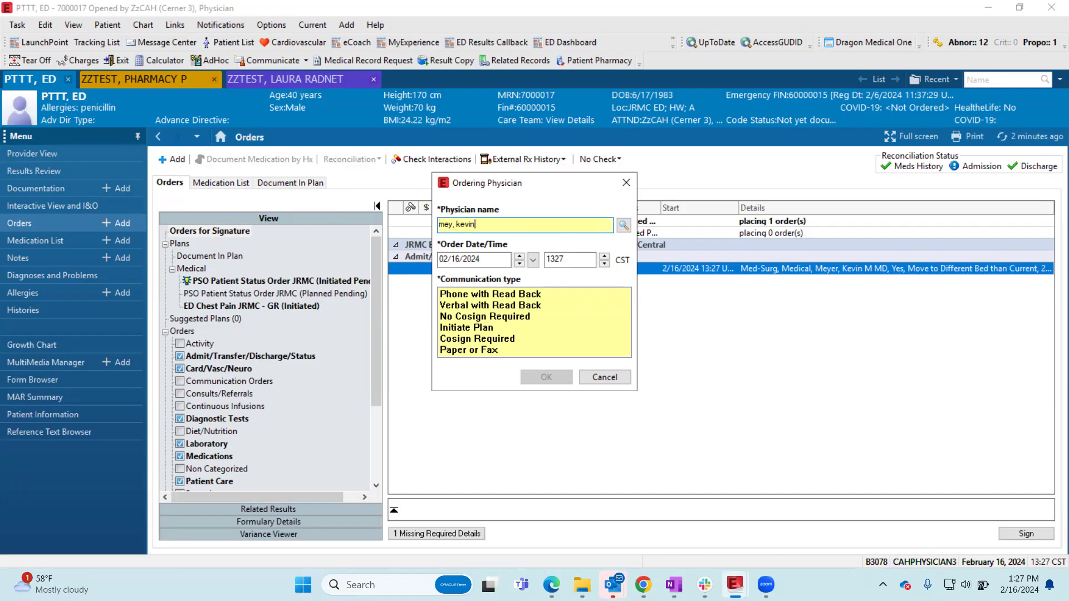
pyautogui.press('Return')
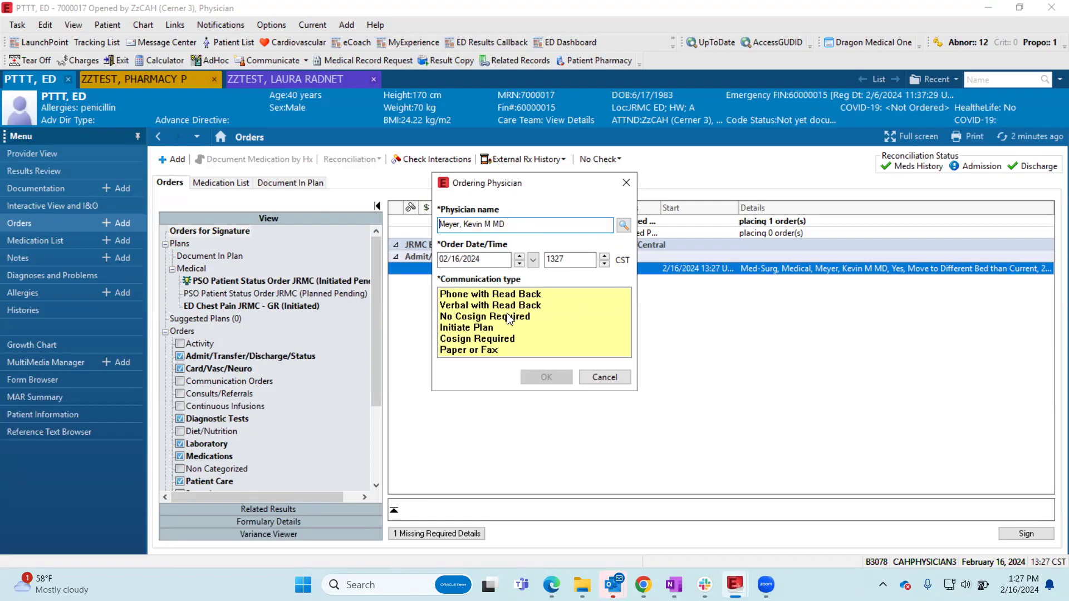
pyautogui.click(510, 338)
pyautogui.click(545, 377)
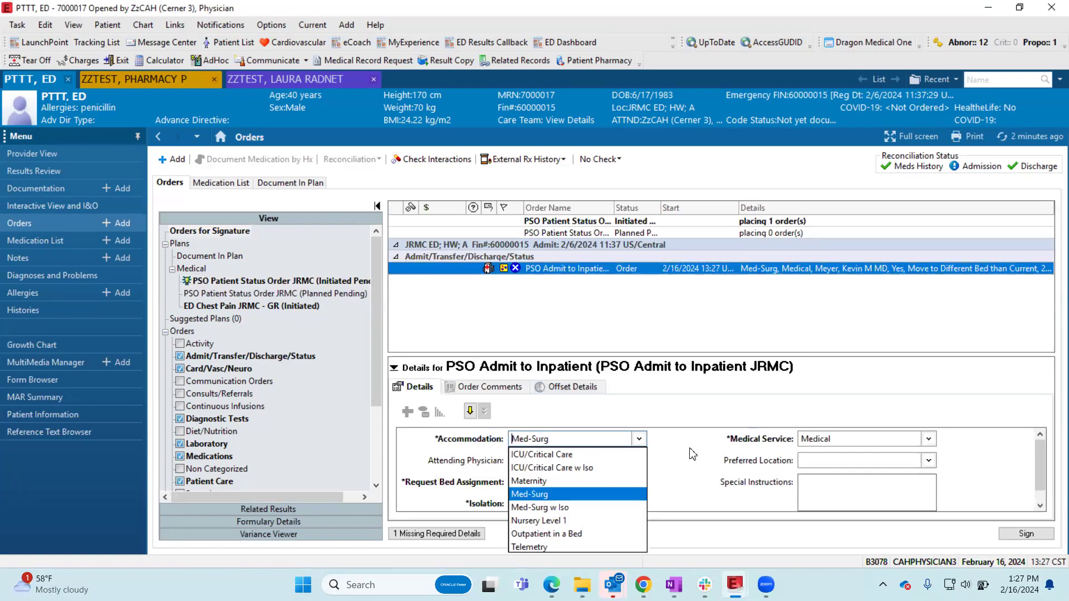
# - Try to sign the inpatient admit order and check its enlarged details and order comments for the missing required detail
pyautogui.click(704, 464)
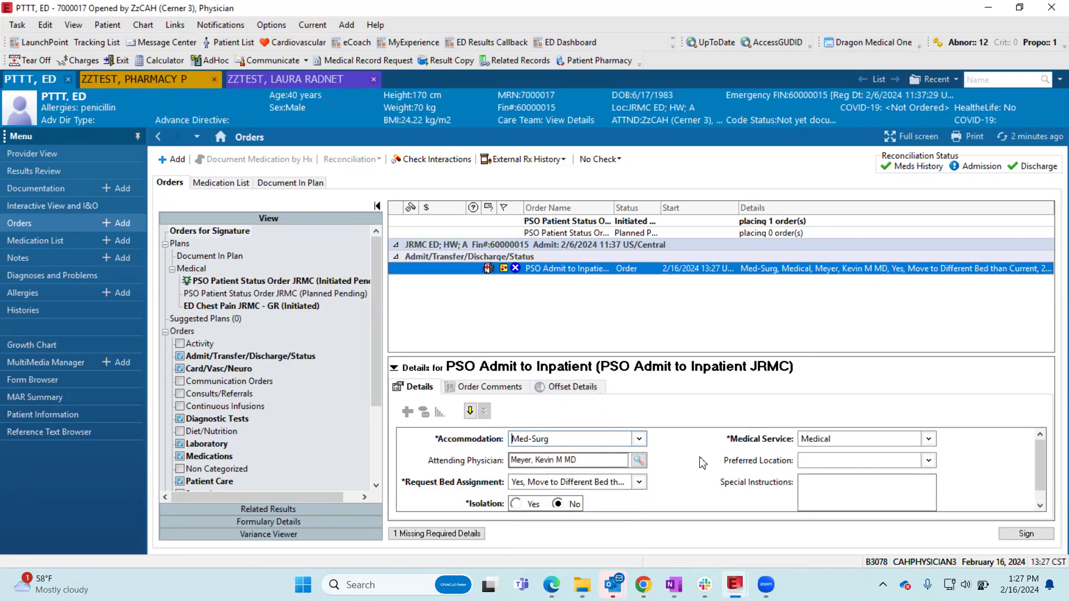
pyautogui.click(1034, 535)
pyautogui.click(670, 324)
pyautogui.click(513, 356)
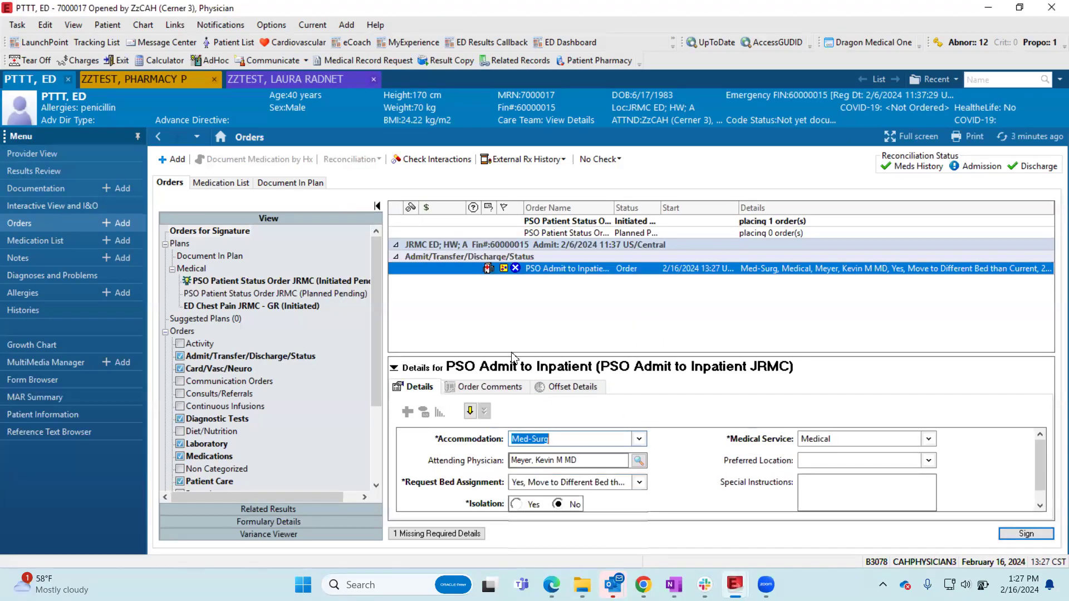
pyautogui.moveTo(518, 354); pyautogui.dragTo(523, 296)
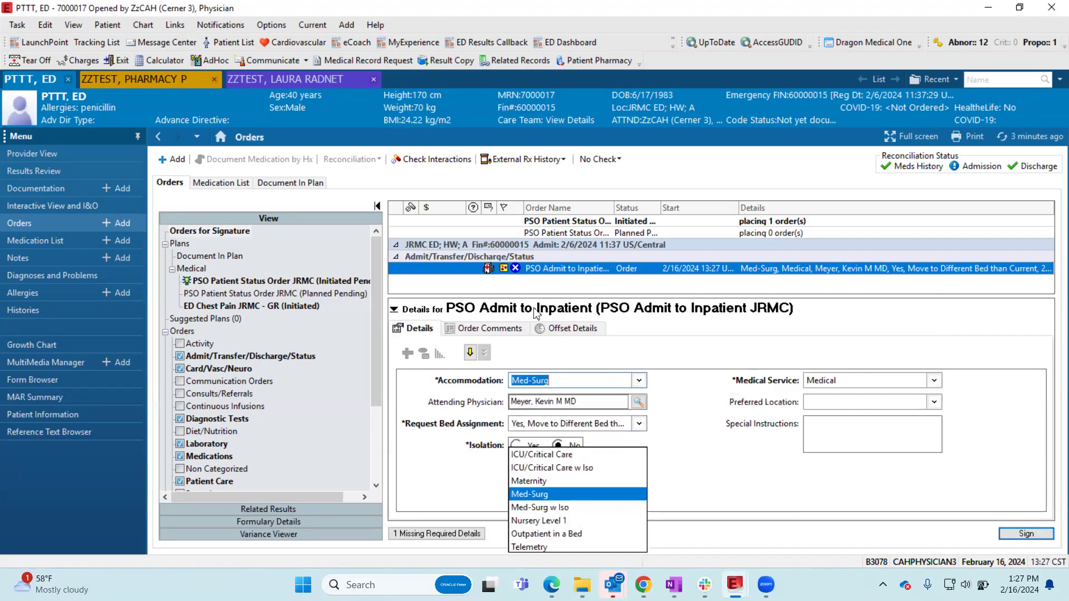
pyautogui.click(721, 470)
pyautogui.click(483, 329)
pyautogui.click(419, 330)
# - Try Maternity and Med-Surg w Iso as the accommodation for the unsigned inpatient admit order
pyautogui.click(563, 378)
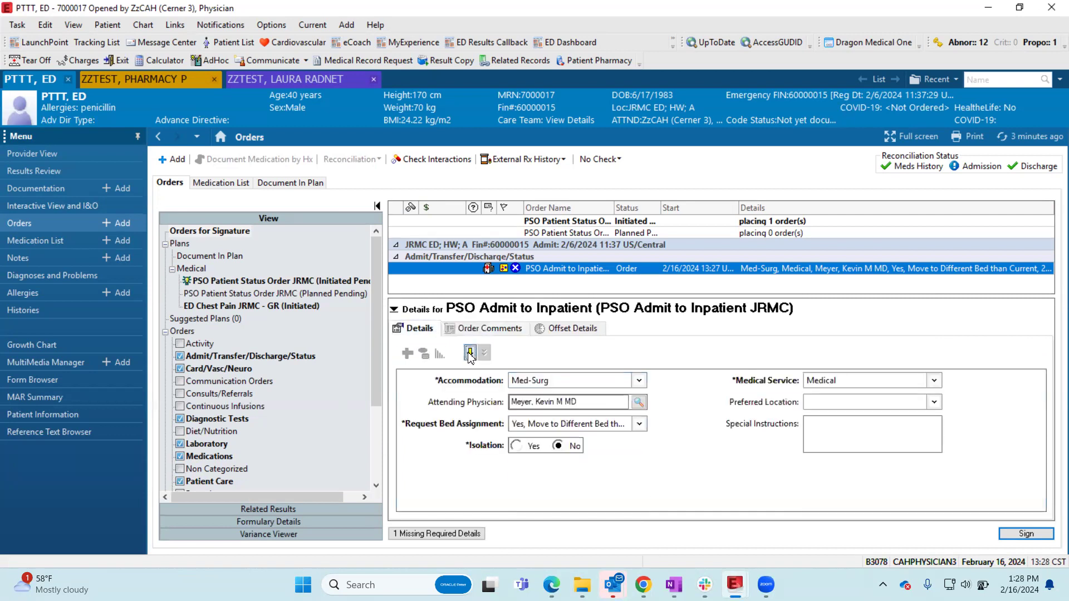
pyautogui.click(563, 381)
pyautogui.click(560, 425)
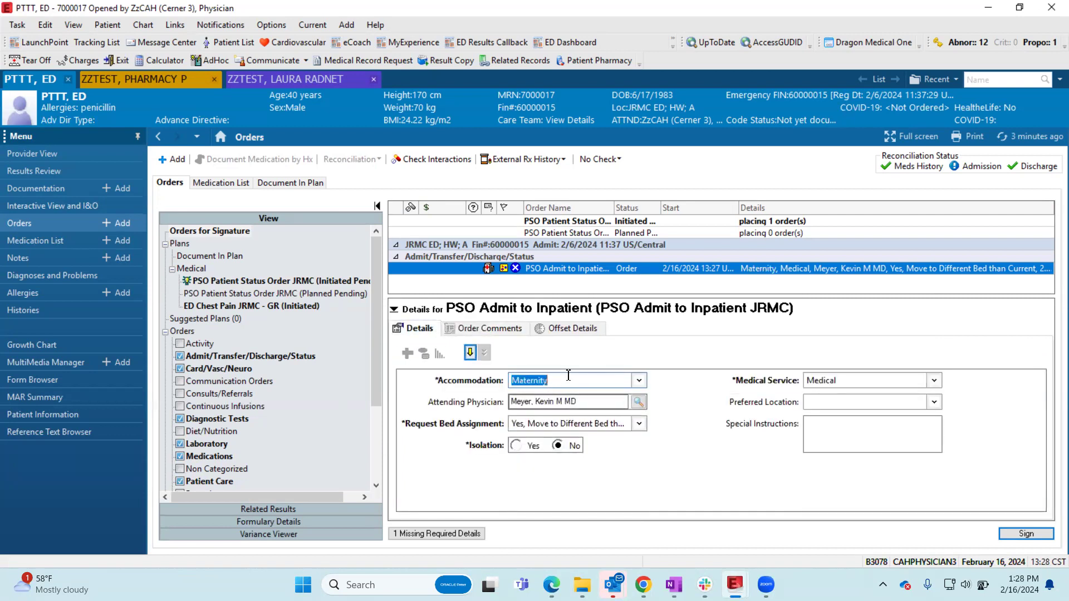
pyautogui.click(566, 380)
pyautogui.click(568, 448)
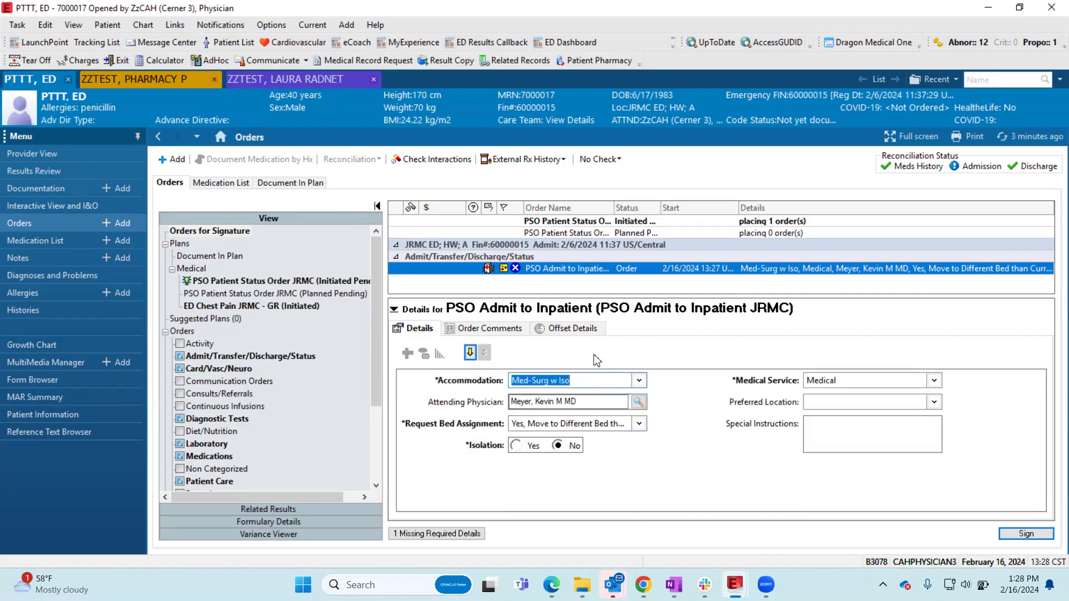
# - Remove the unsigned inpatient admit order and return to the patient's Provider View
pyautogui.click(394, 309)
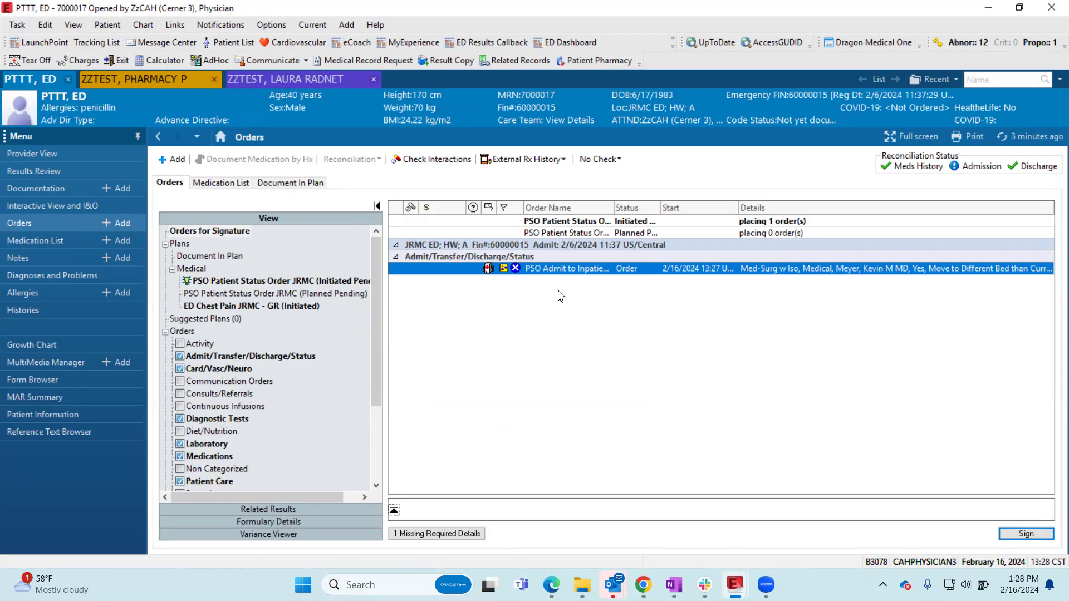
pyautogui.rightClick(558, 268)
pyautogui.click(599, 274)
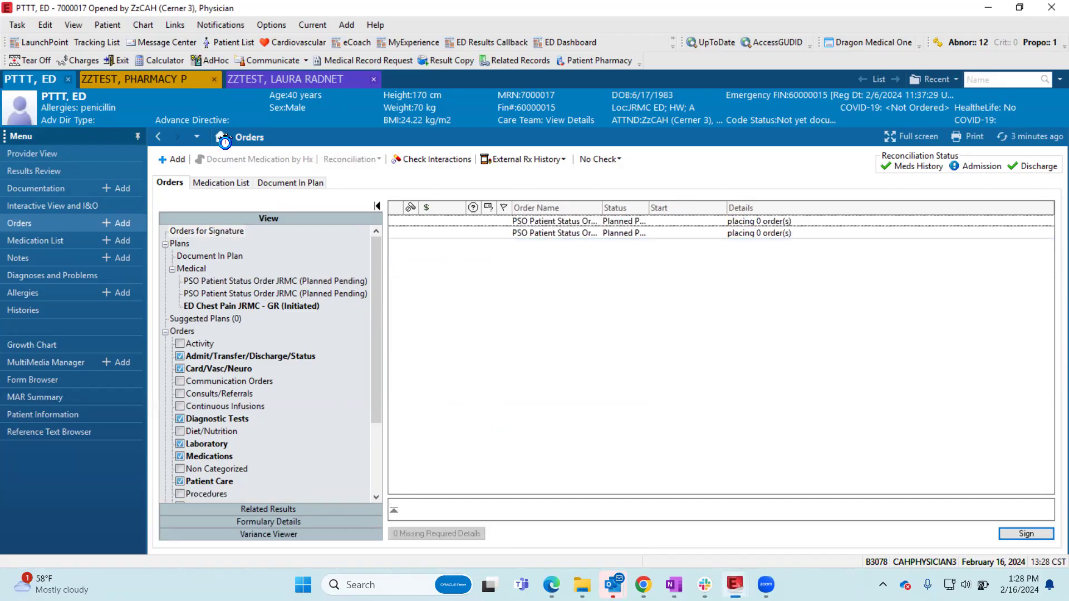
pyautogui.click(220, 137)
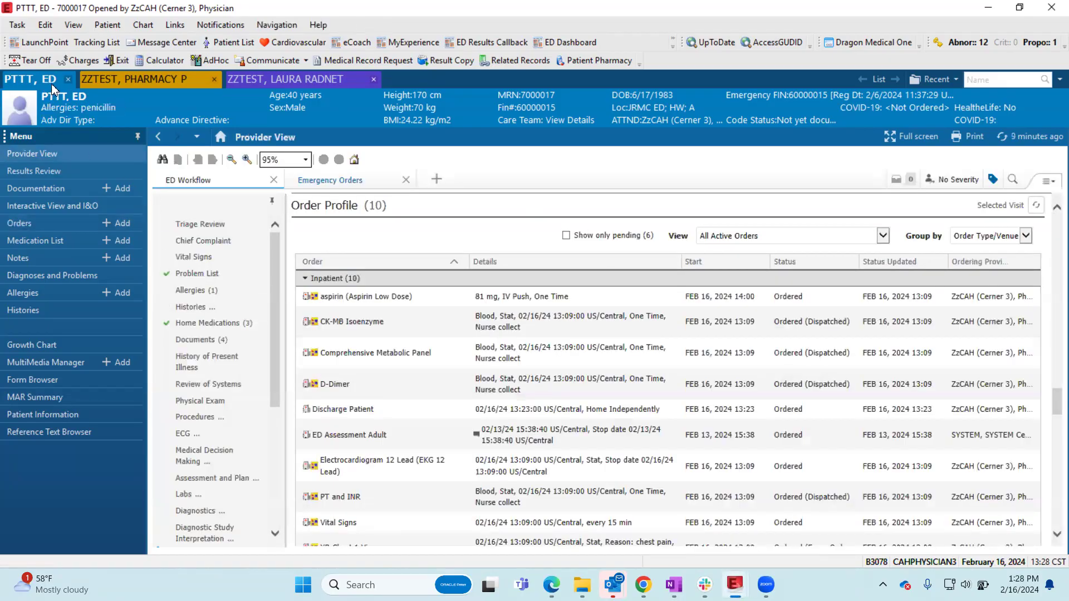